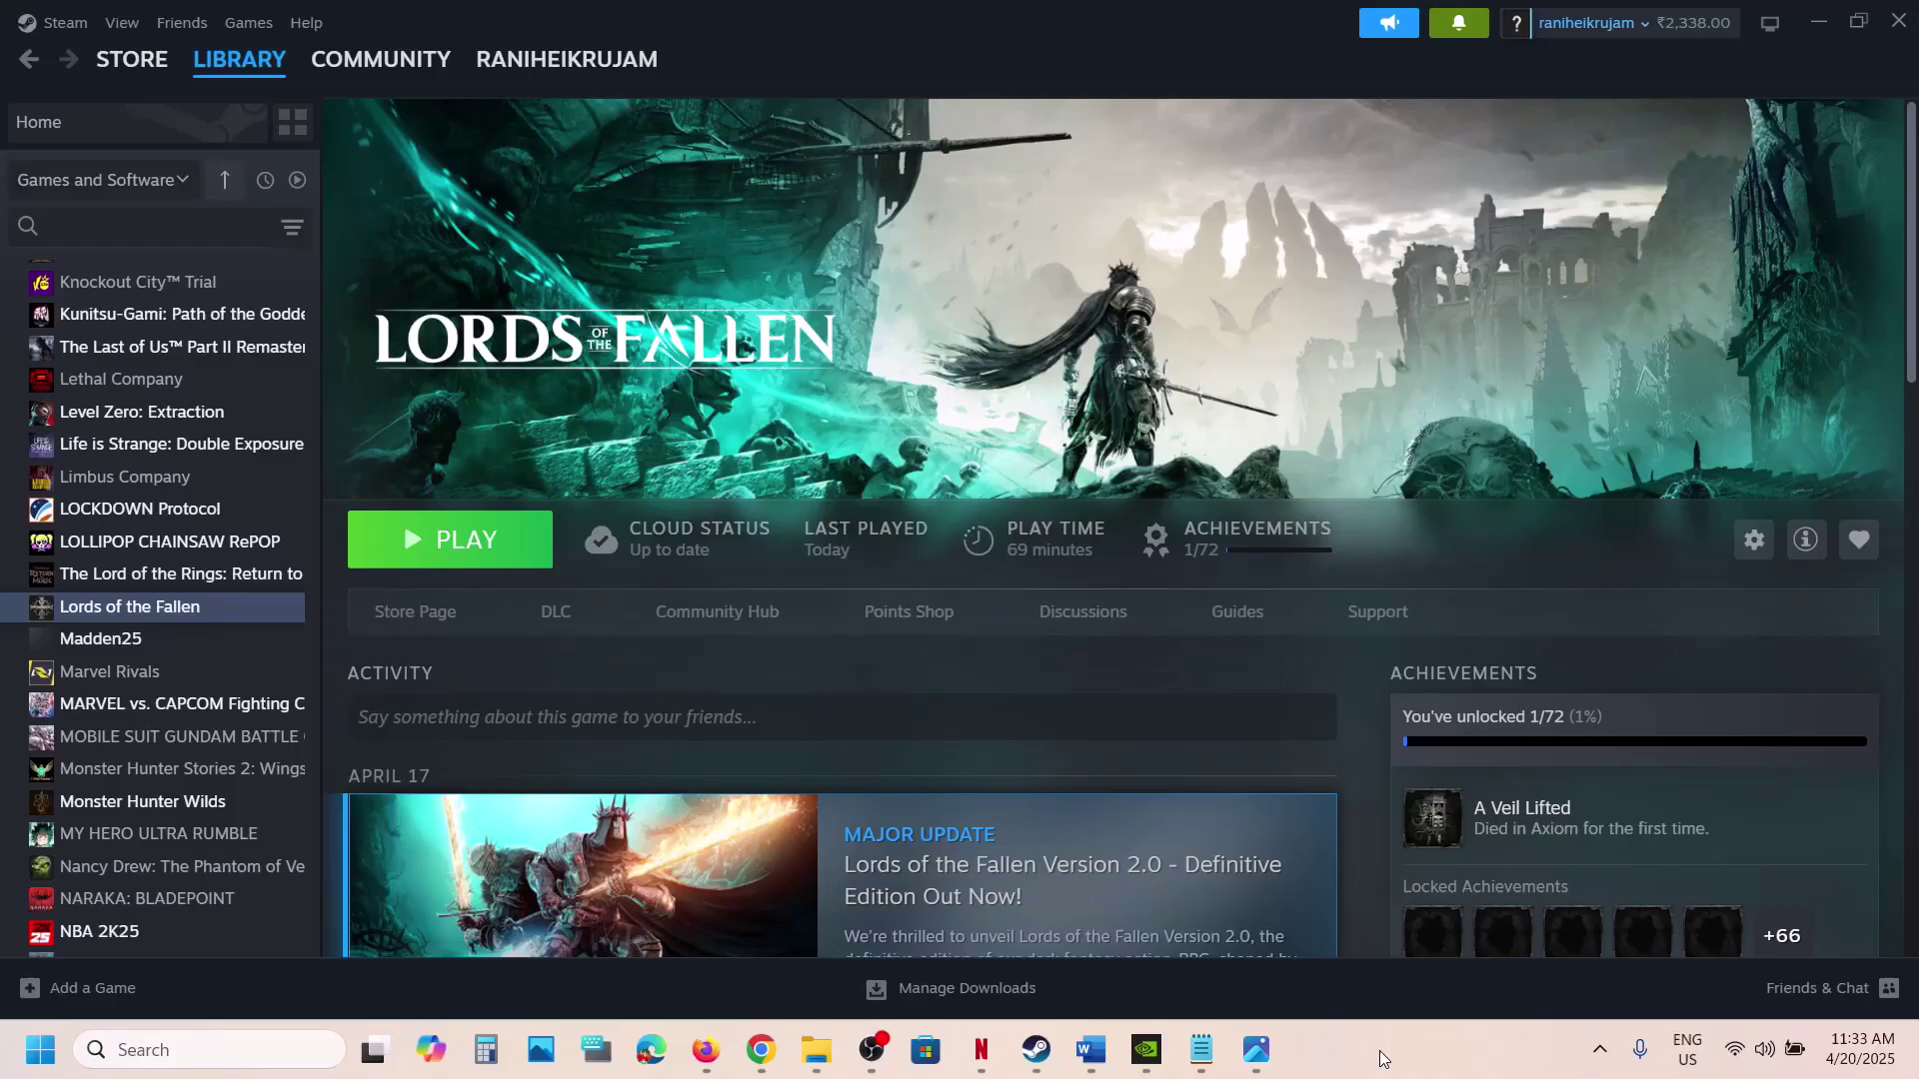
Enlarge the crash reporter screenshot and frame it around the crash dialog.
{"action": "left_click", "coordinate": [1258, 1055]}
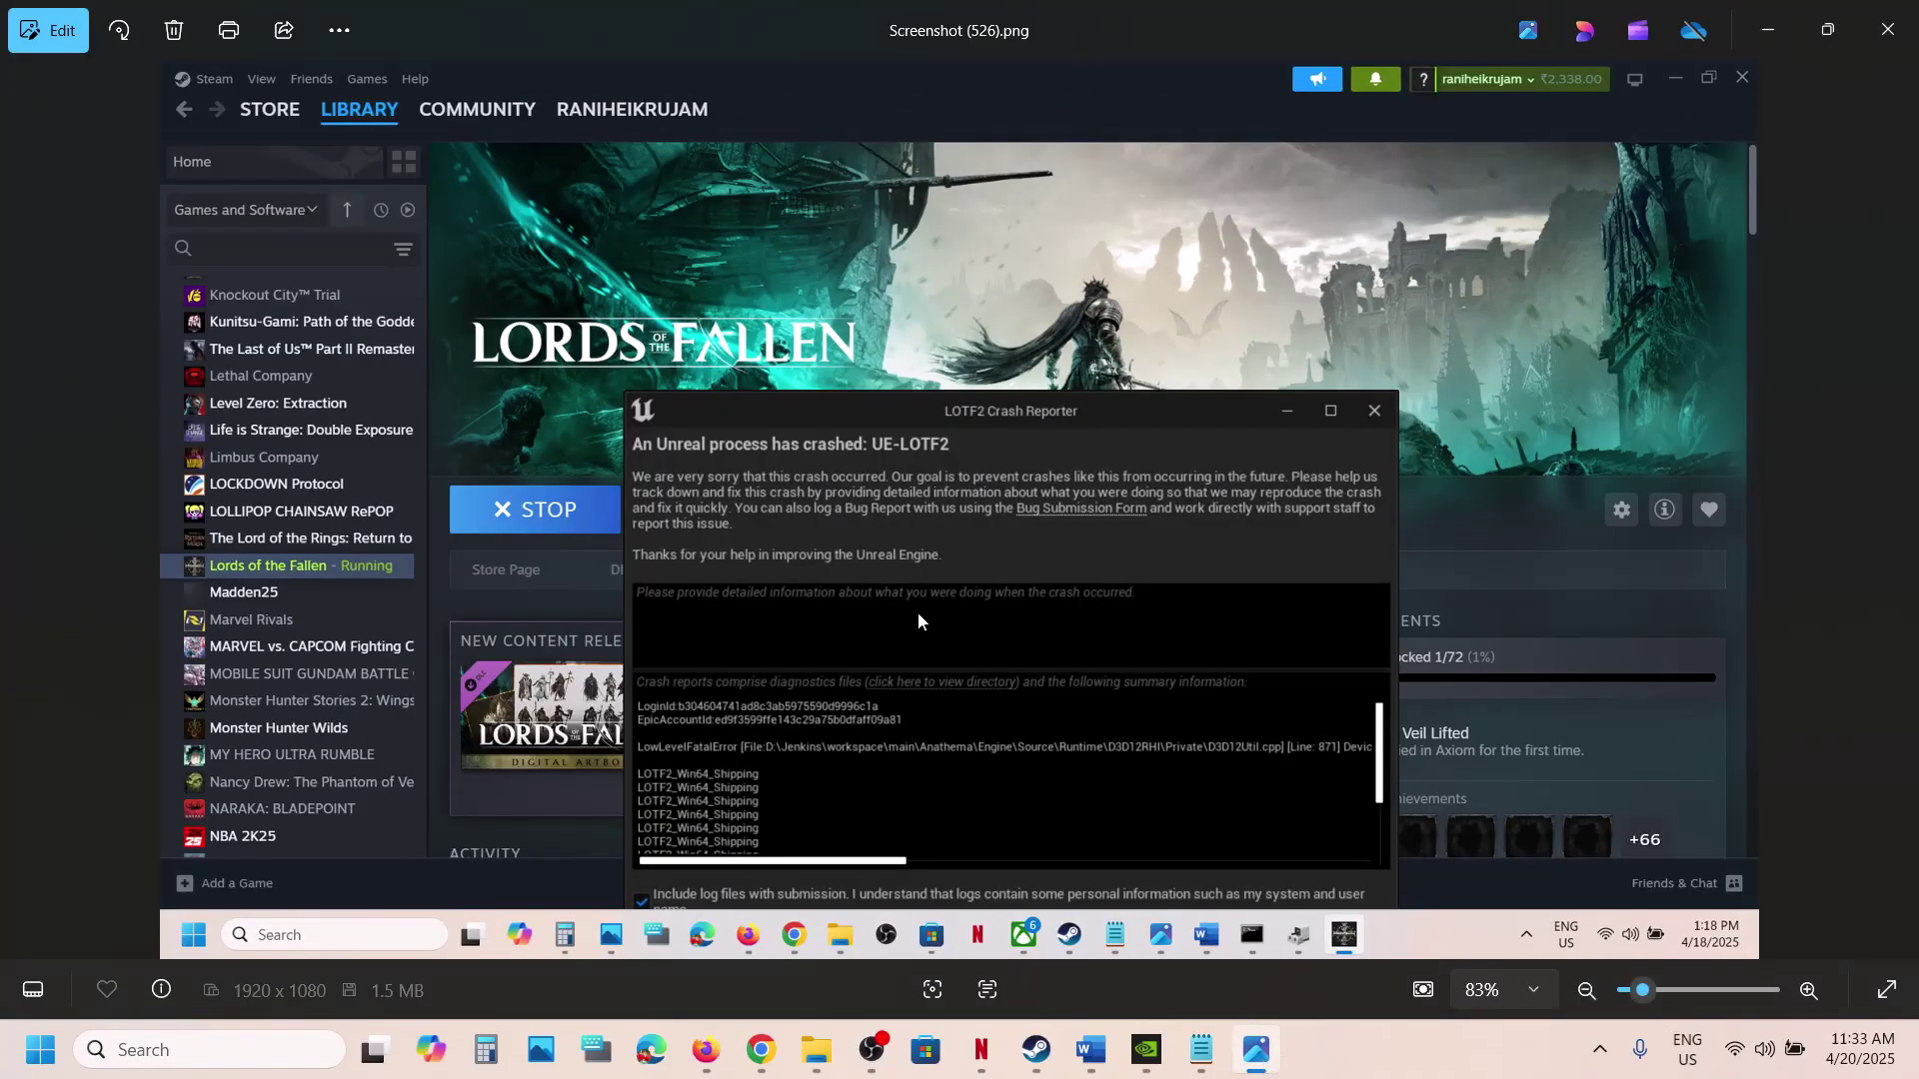
{"action": "scroll", "coordinate": [922, 595], "scroll_direction": "up", "scroll_amount": 5}
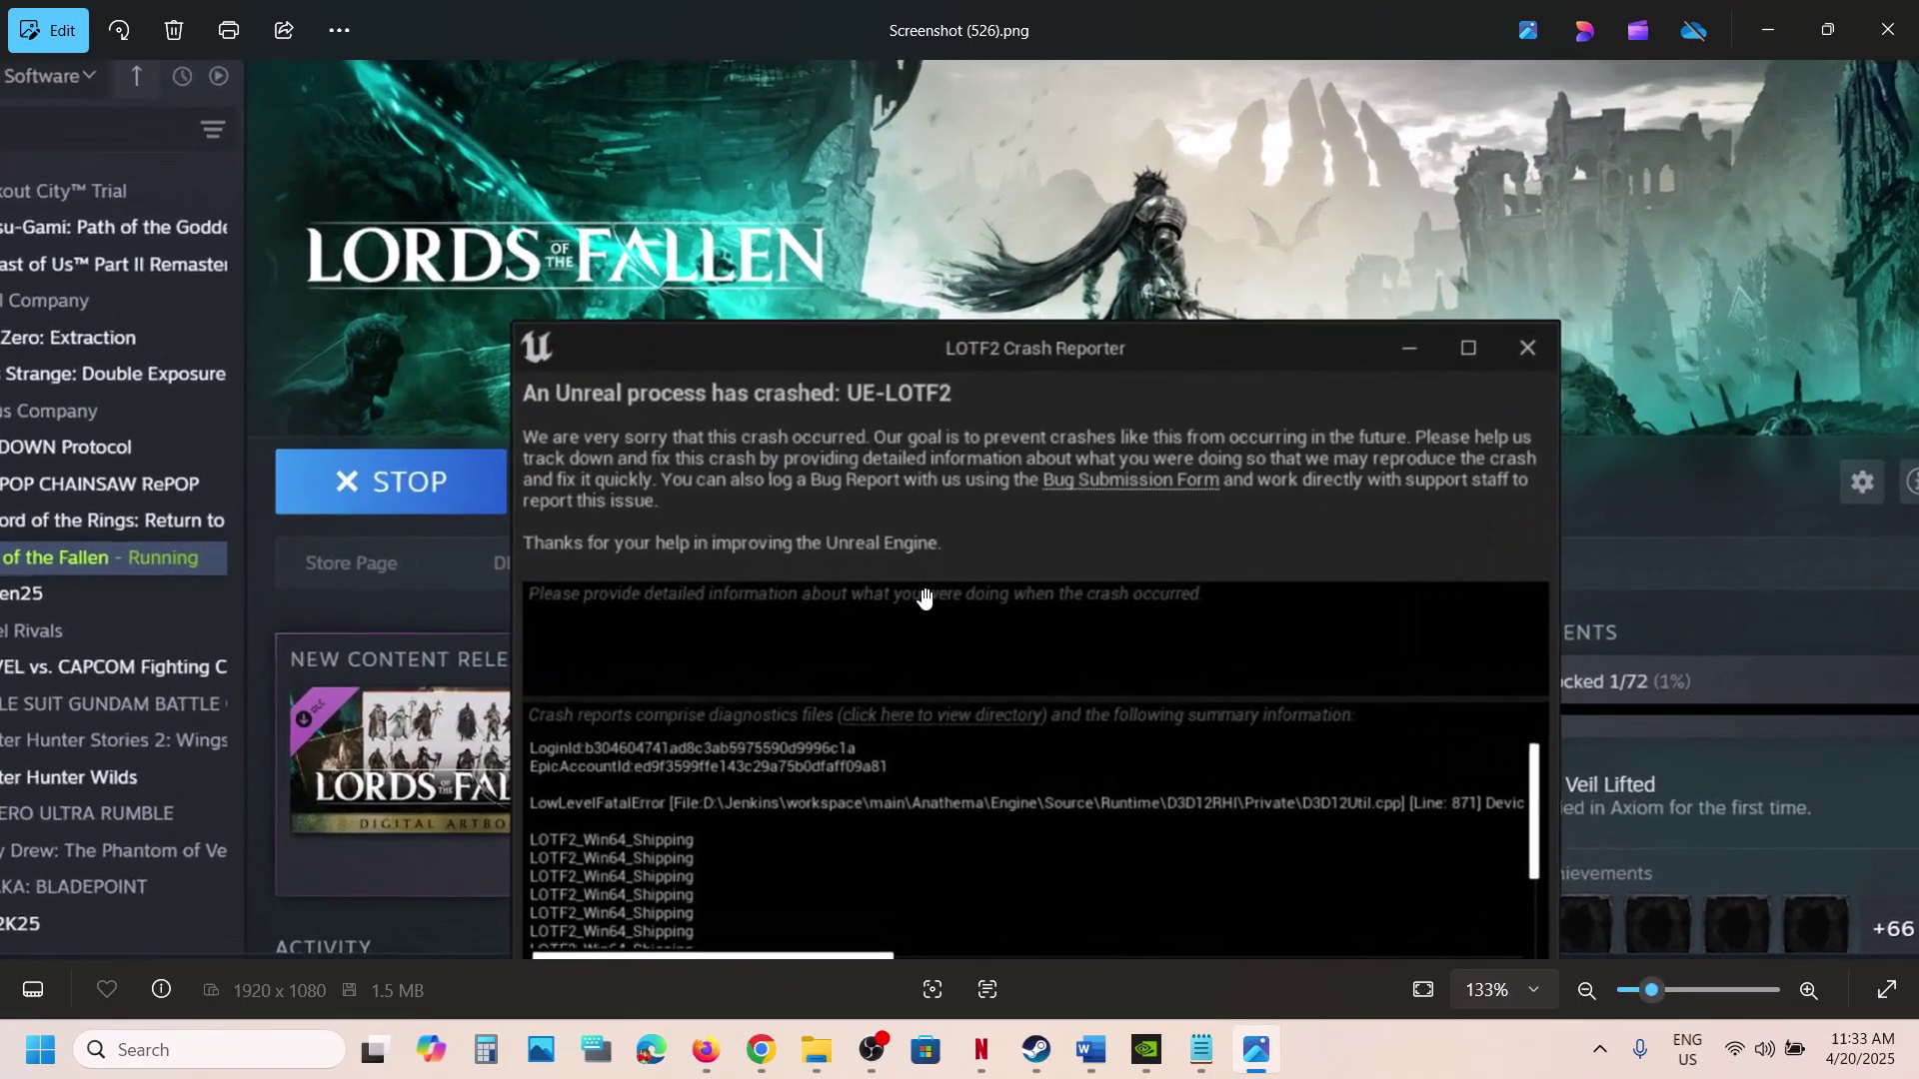
{"action": "left_click_drag", "start_coordinate": [921, 514], "coordinate": [904, 721]}
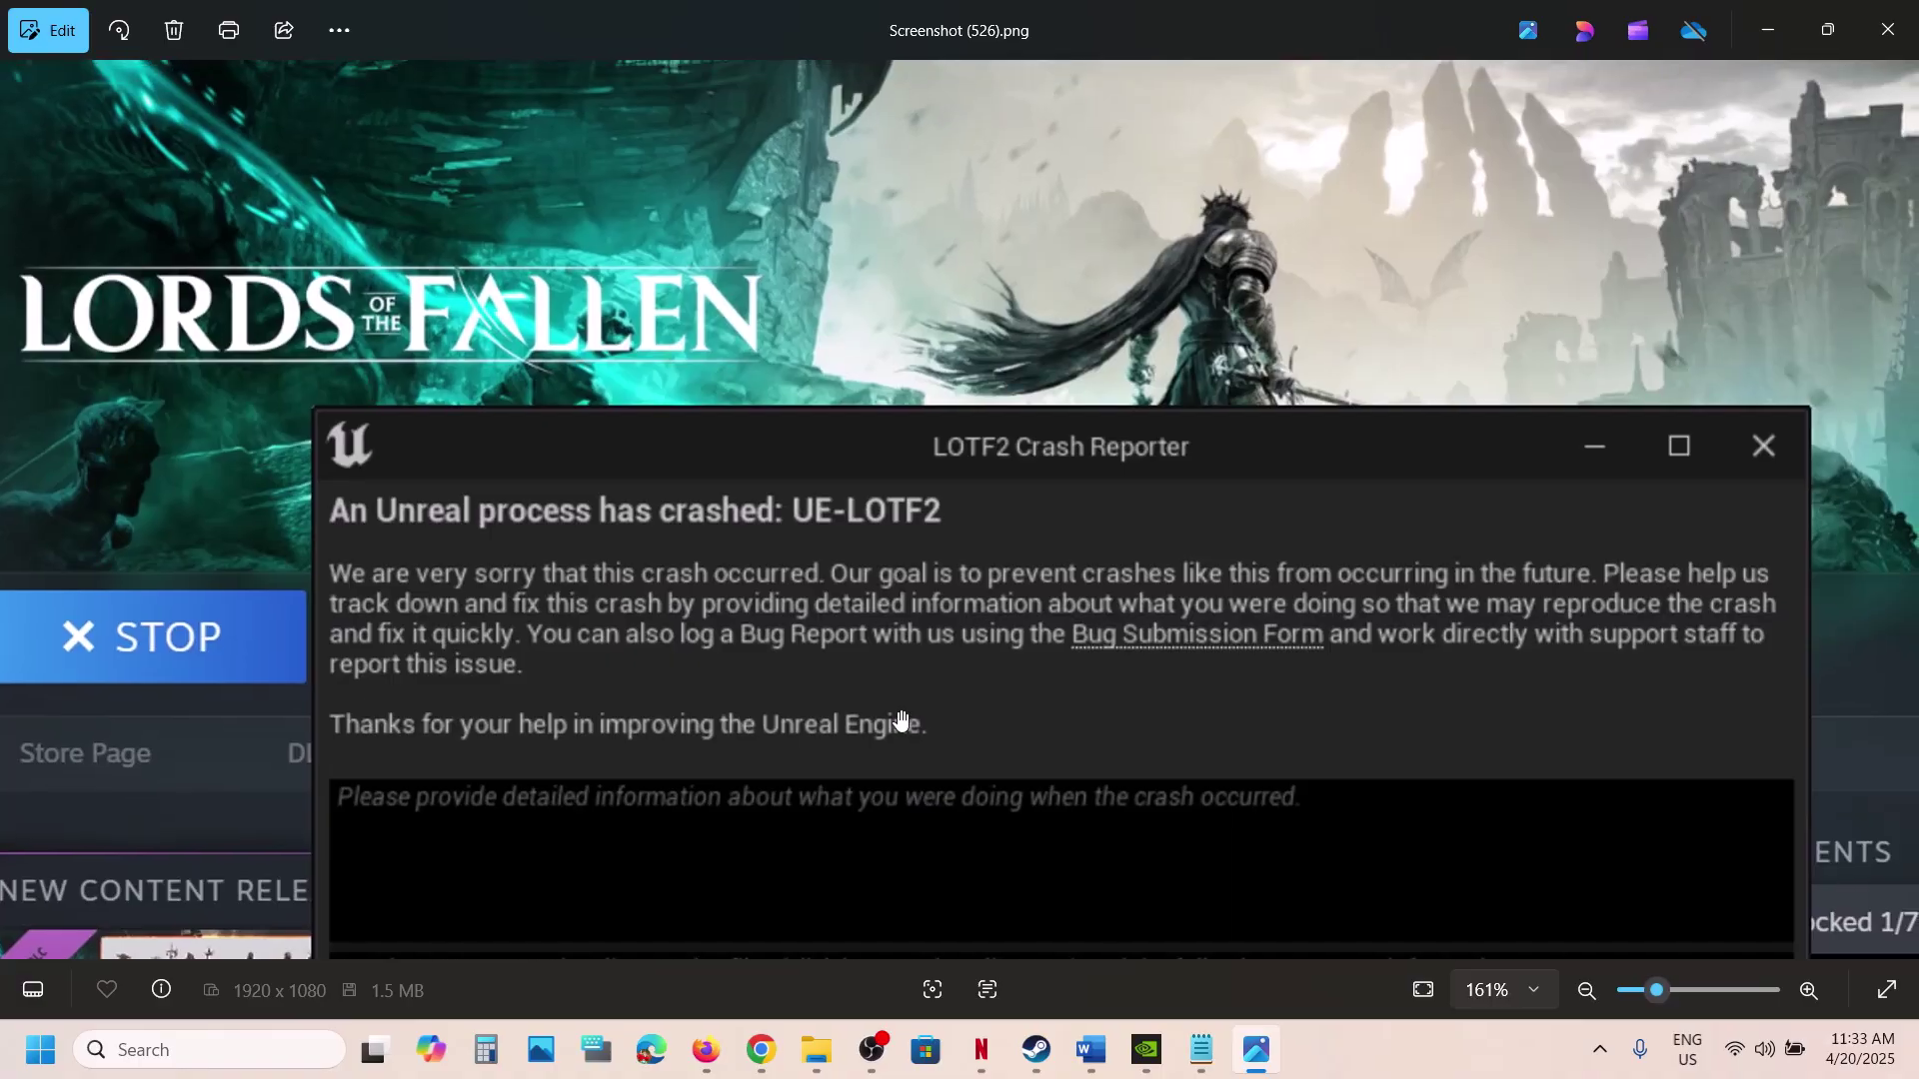
{"action": "scroll", "coordinate": [899, 714], "scroll_direction": "up", "scroll_amount": 3}
{"action": "left_click_drag", "start_coordinate": [581, 612], "coordinate": [836, 642]}
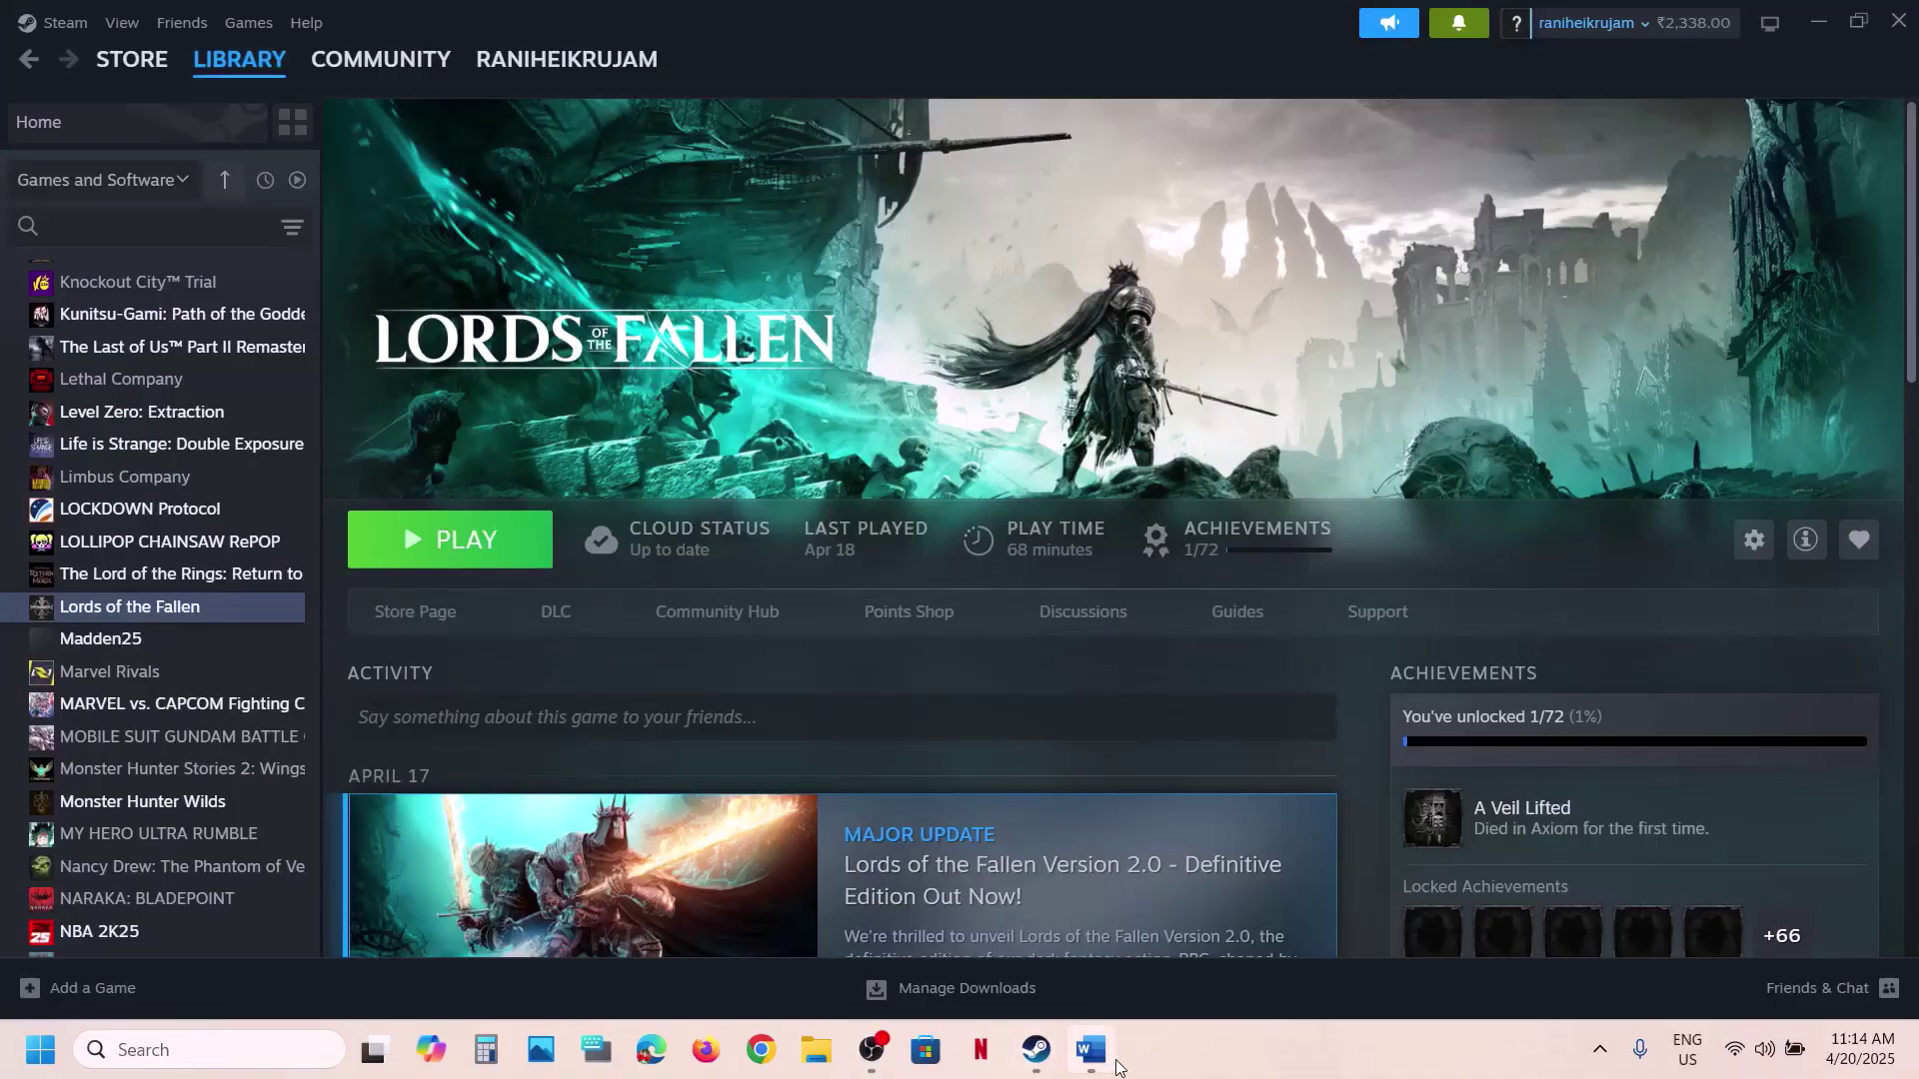
In the Word notes, highlight Step 1 on allowing the game and Easy Anti Cheat exes.
{"action": "left_click", "coordinate": [1091, 1052]}
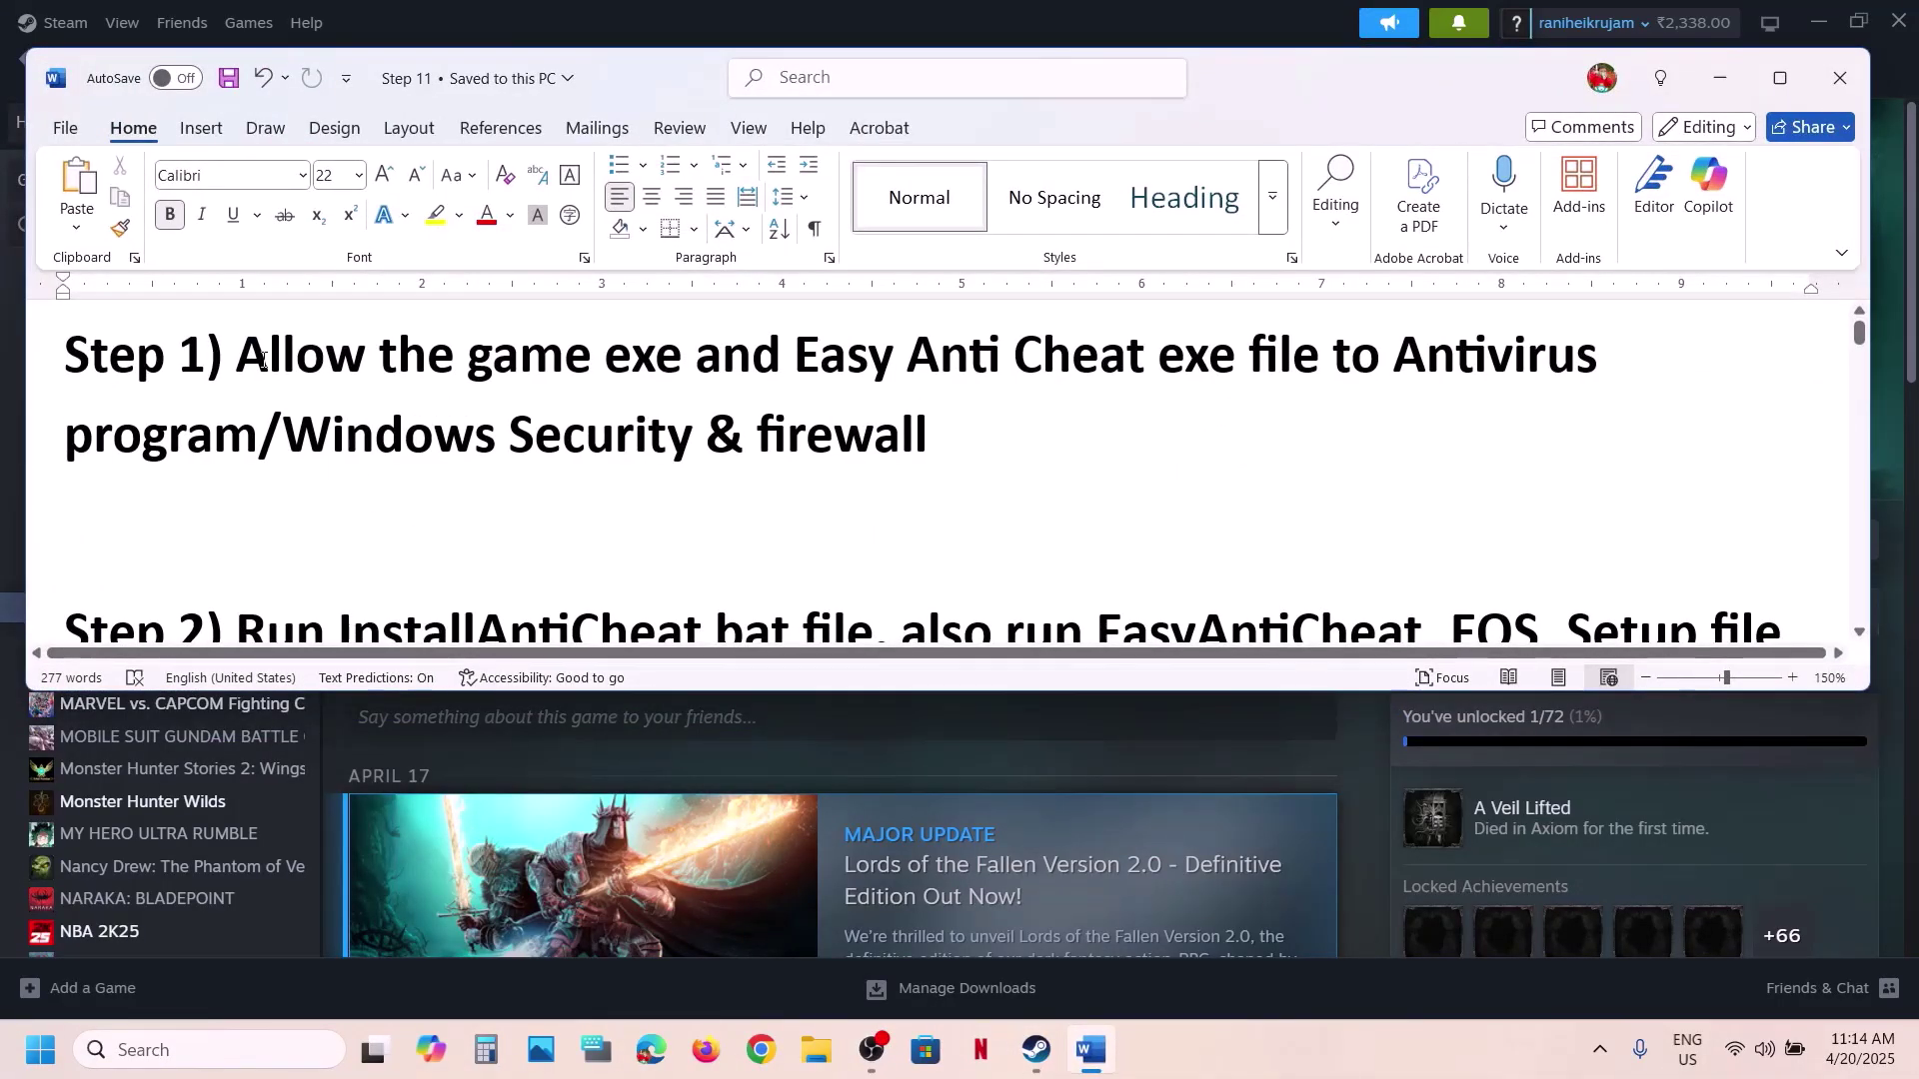
{"action": "left_click_drag", "start_coordinate": [262, 360], "coordinate": [737, 362]}
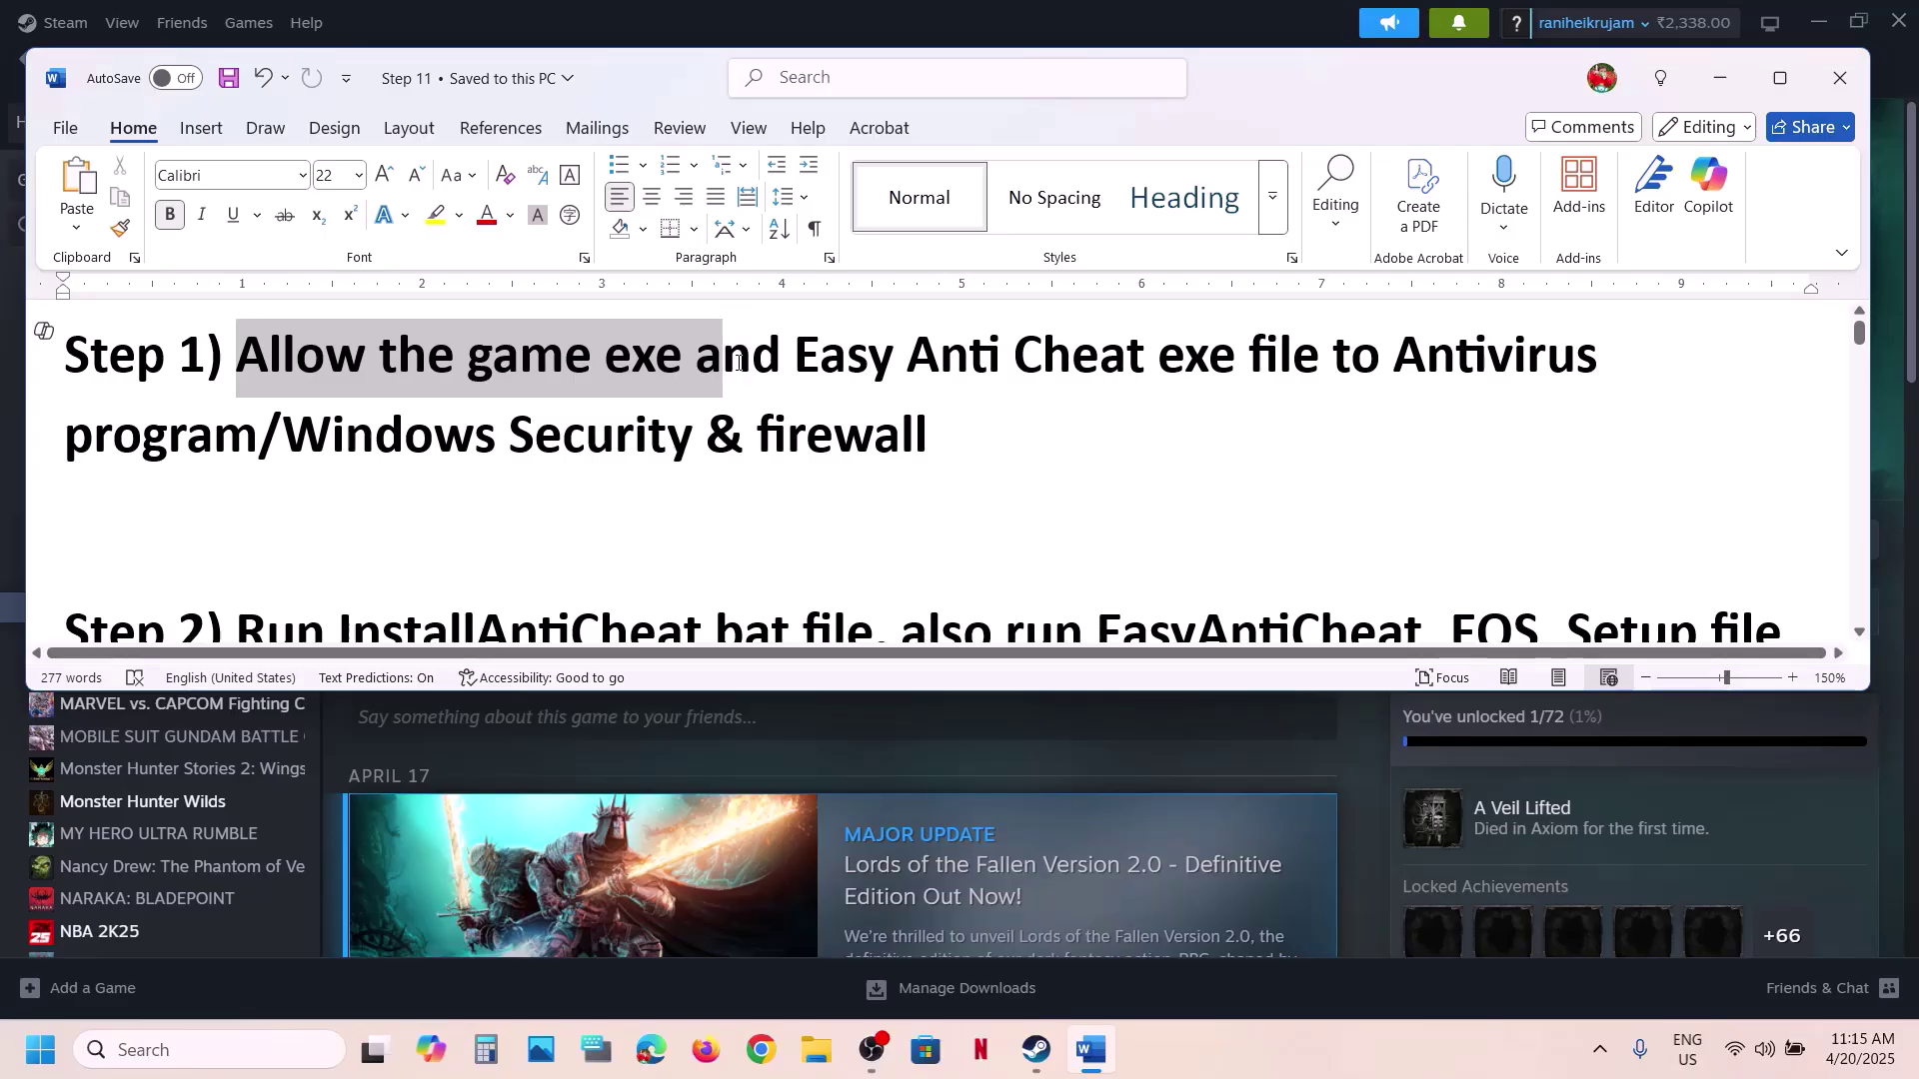
{"action": "left_click", "coordinate": [771, 367]}
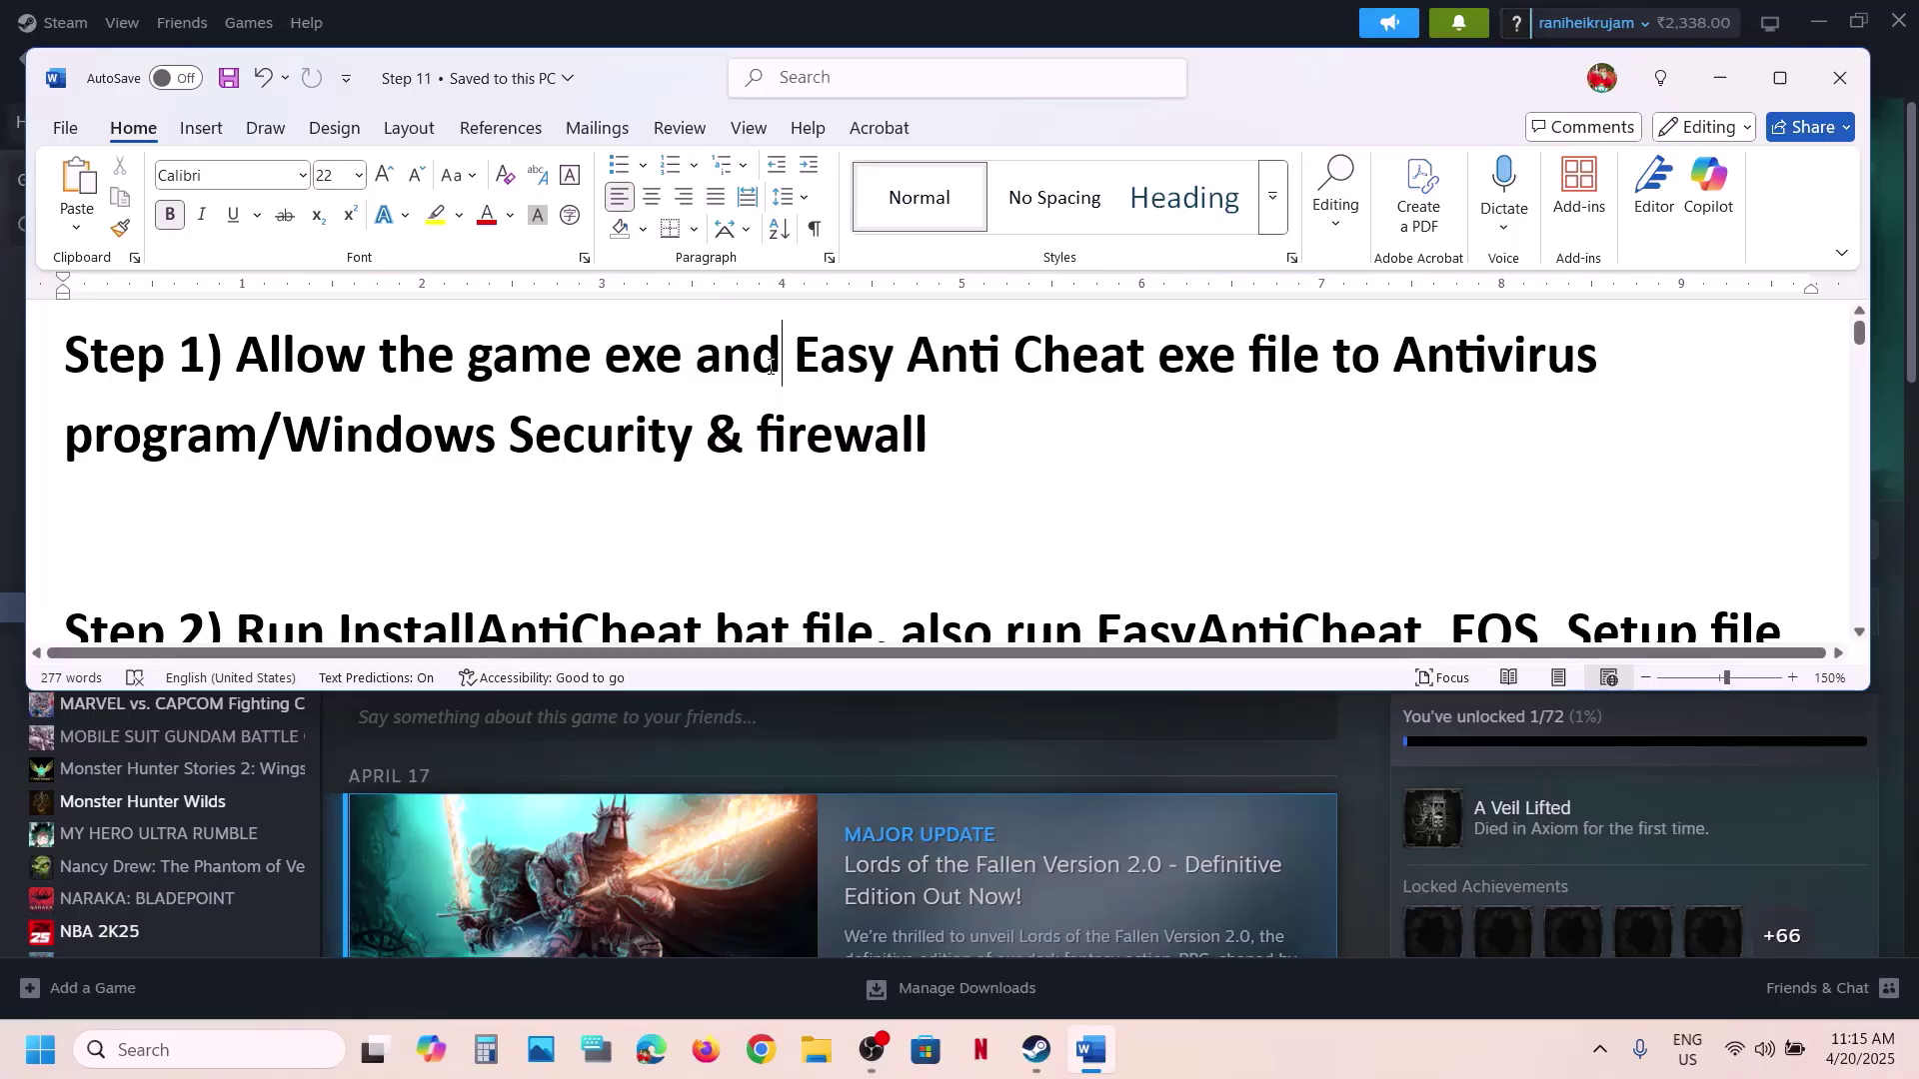
{"action": "left_click_drag", "start_coordinate": [238, 358], "coordinate": [1011, 378]}
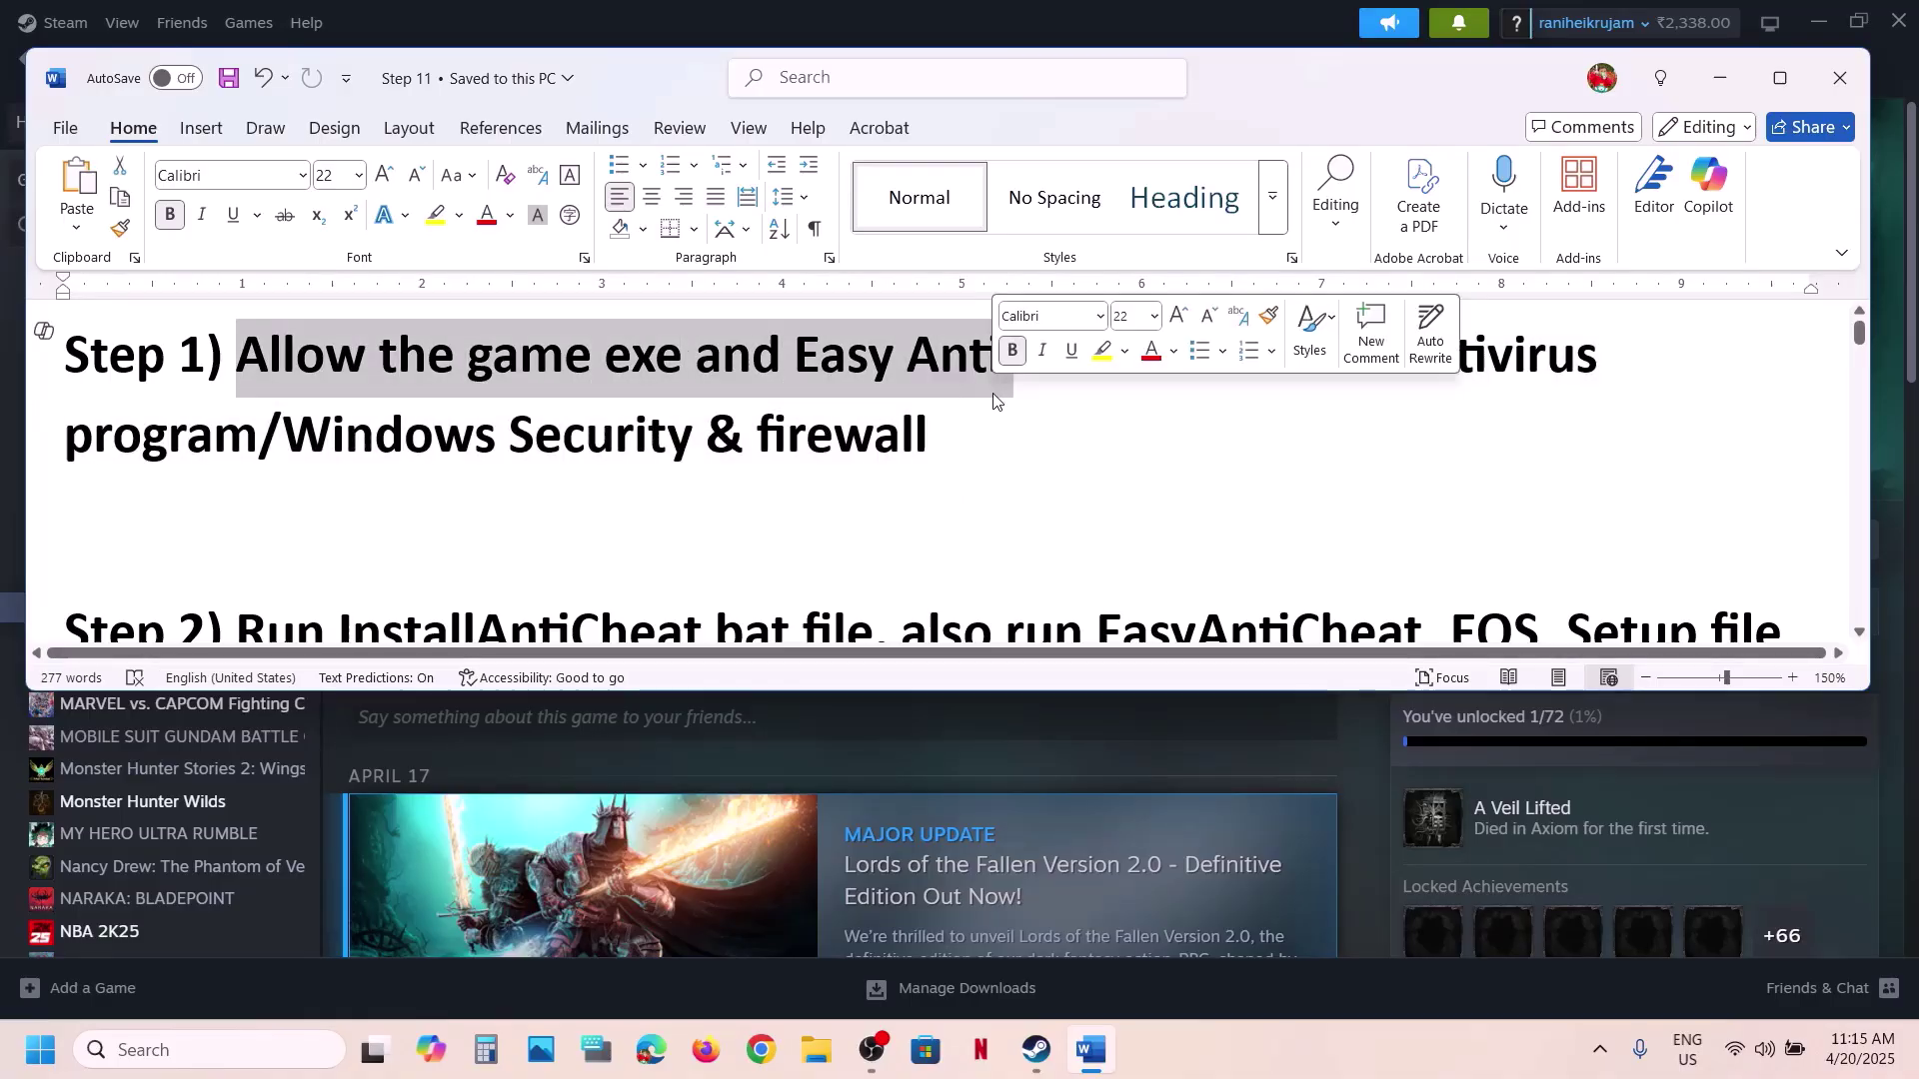
Glance at Steam, minimize the notes, and open Windows Settings with Win+I.
{"action": "left_click", "coordinate": [1231, 22]}
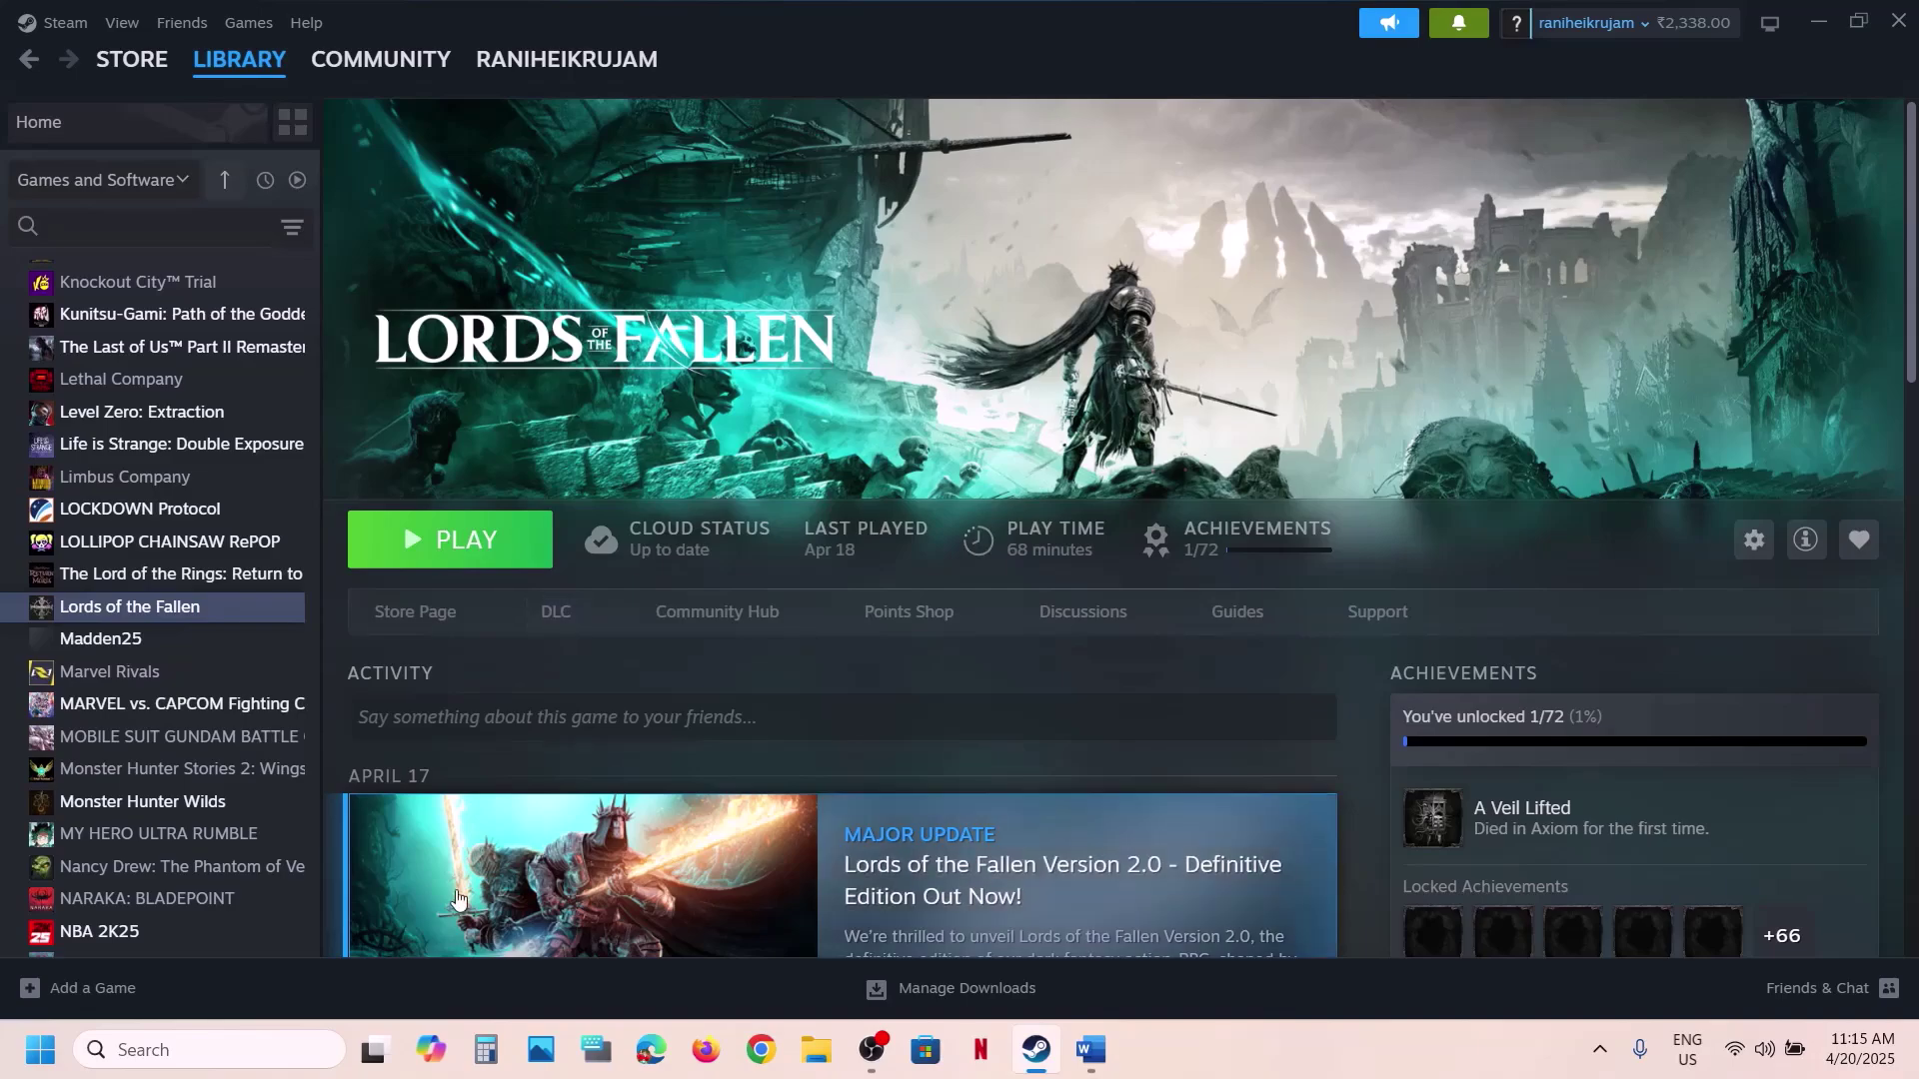
{"action": "left_click", "coordinate": [1092, 1052]}
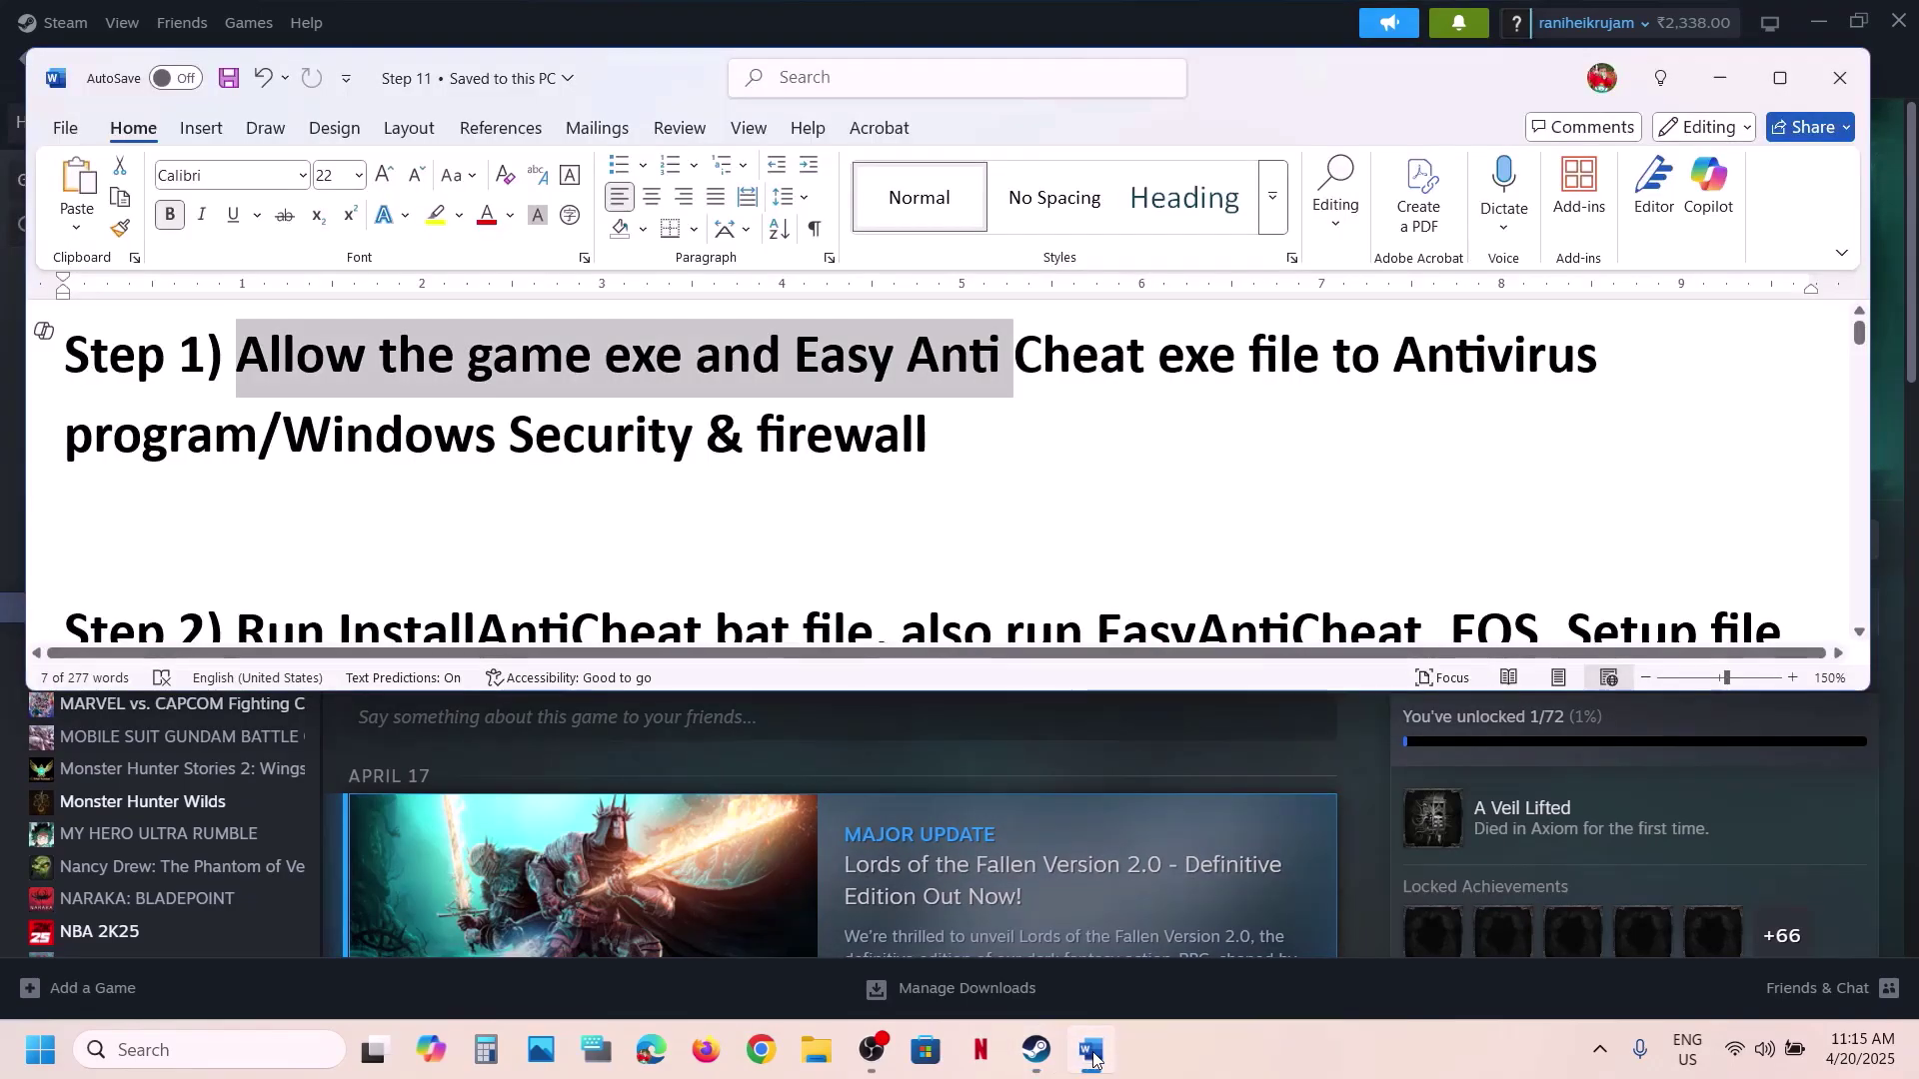
{"action": "left_click", "coordinate": [1092, 1051]}
{"action": "key", "text": "super+i"}
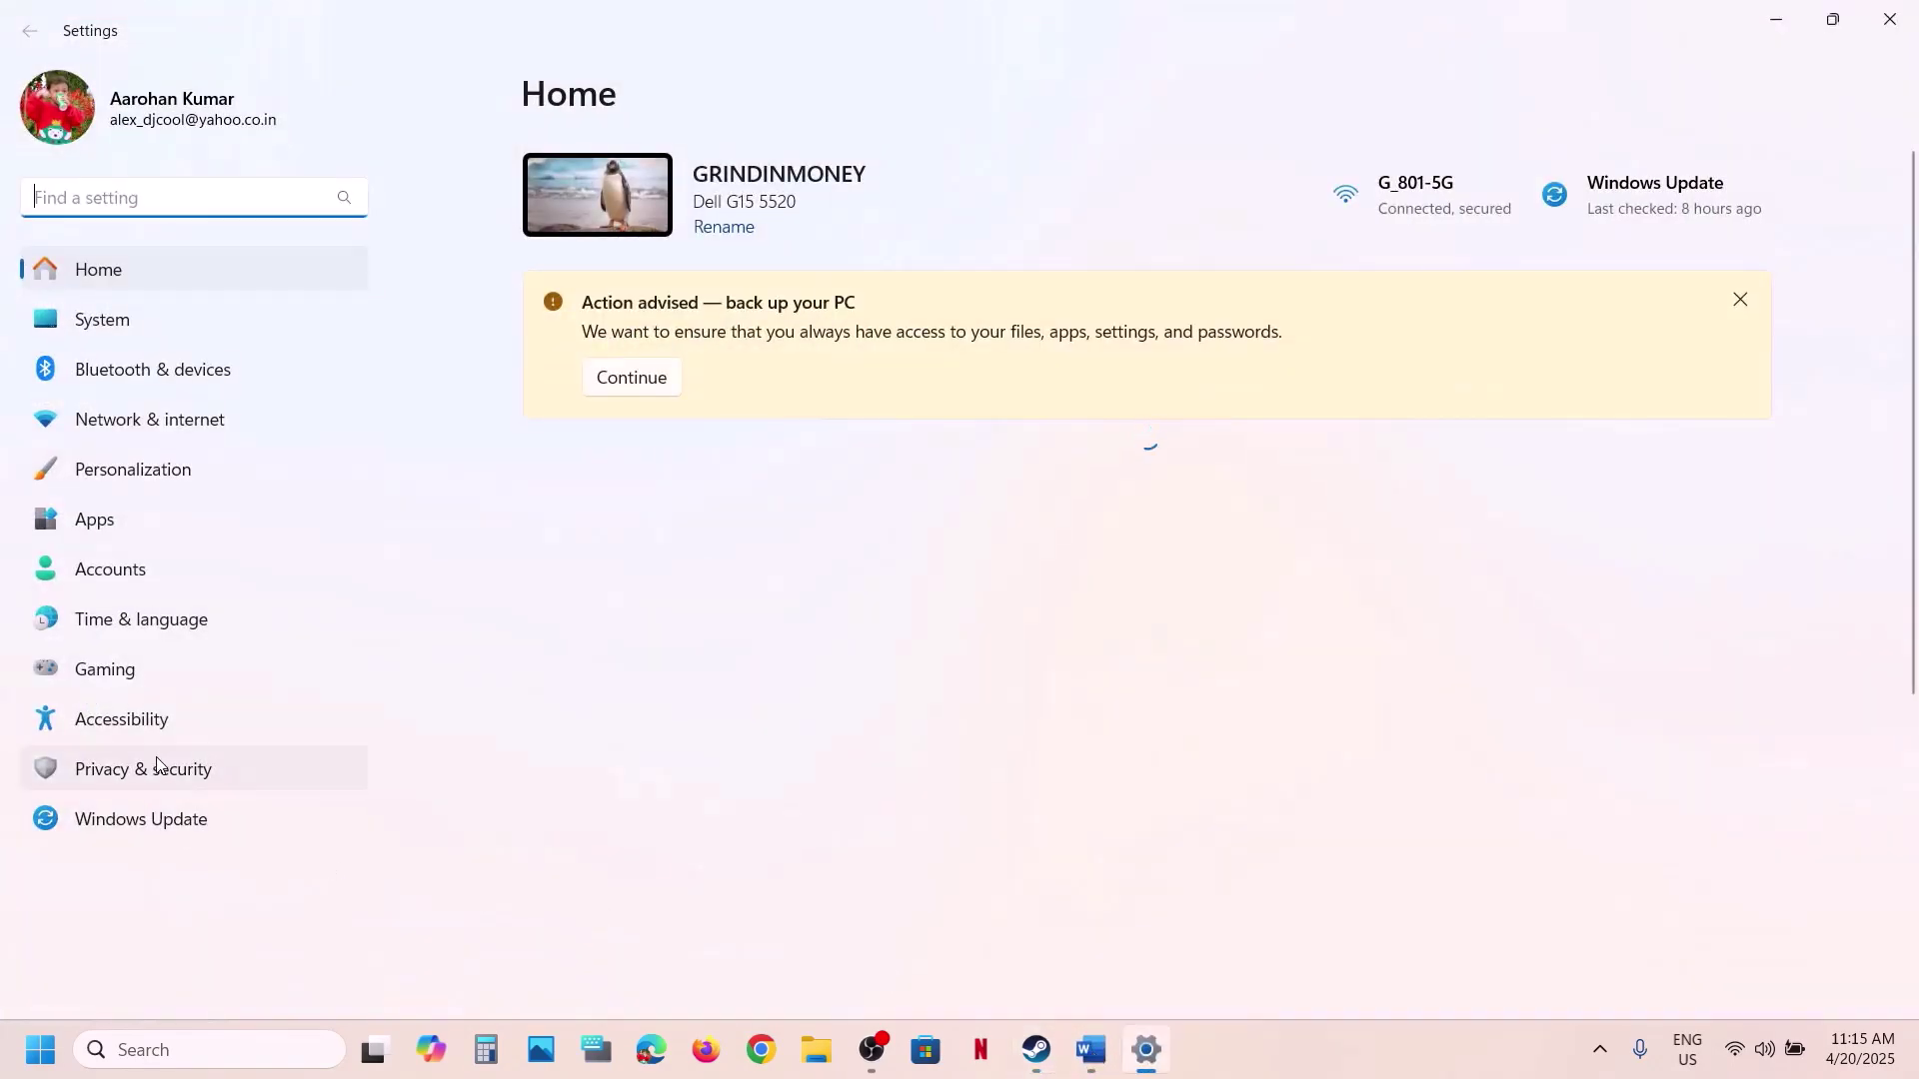
Go through Privacy & security to the Windows Security page.
{"action": "left_click", "coordinate": [157, 767]}
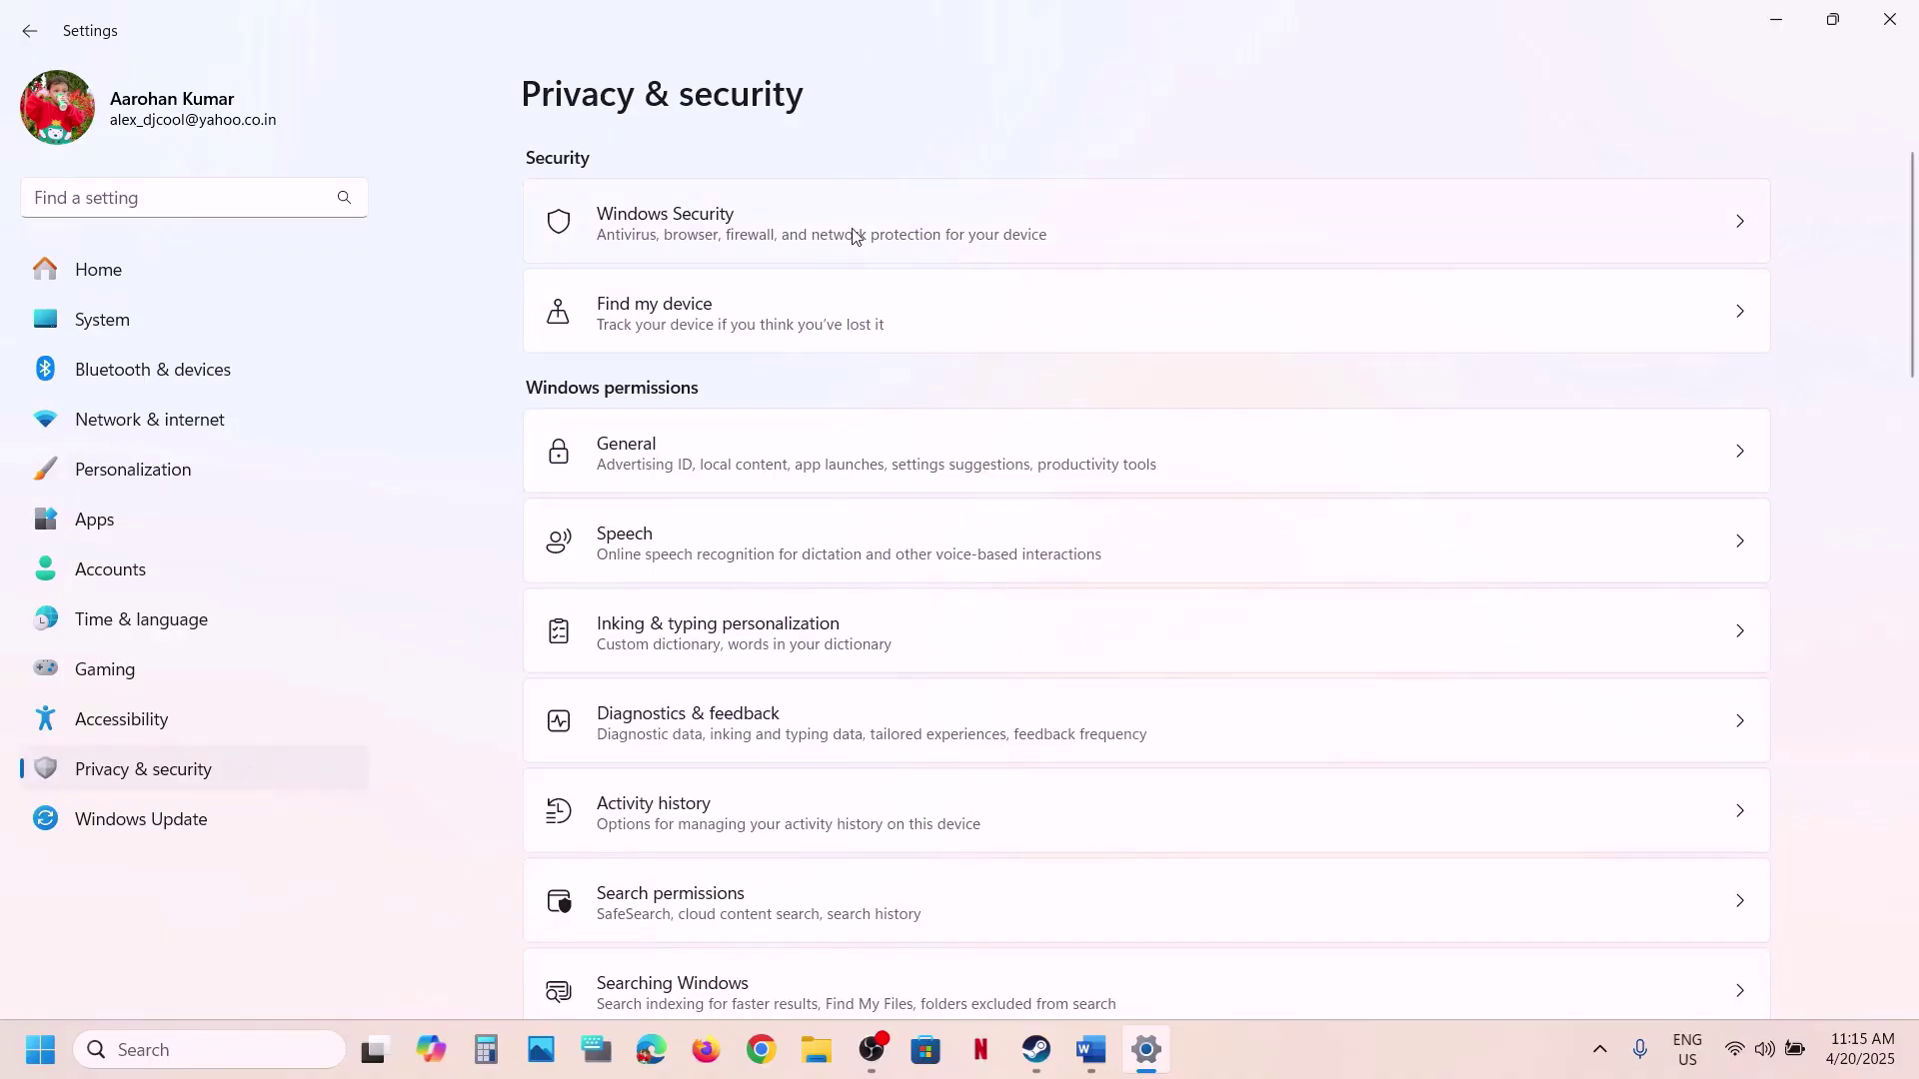
{"action": "left_click", "coordinate": [799, 222]}
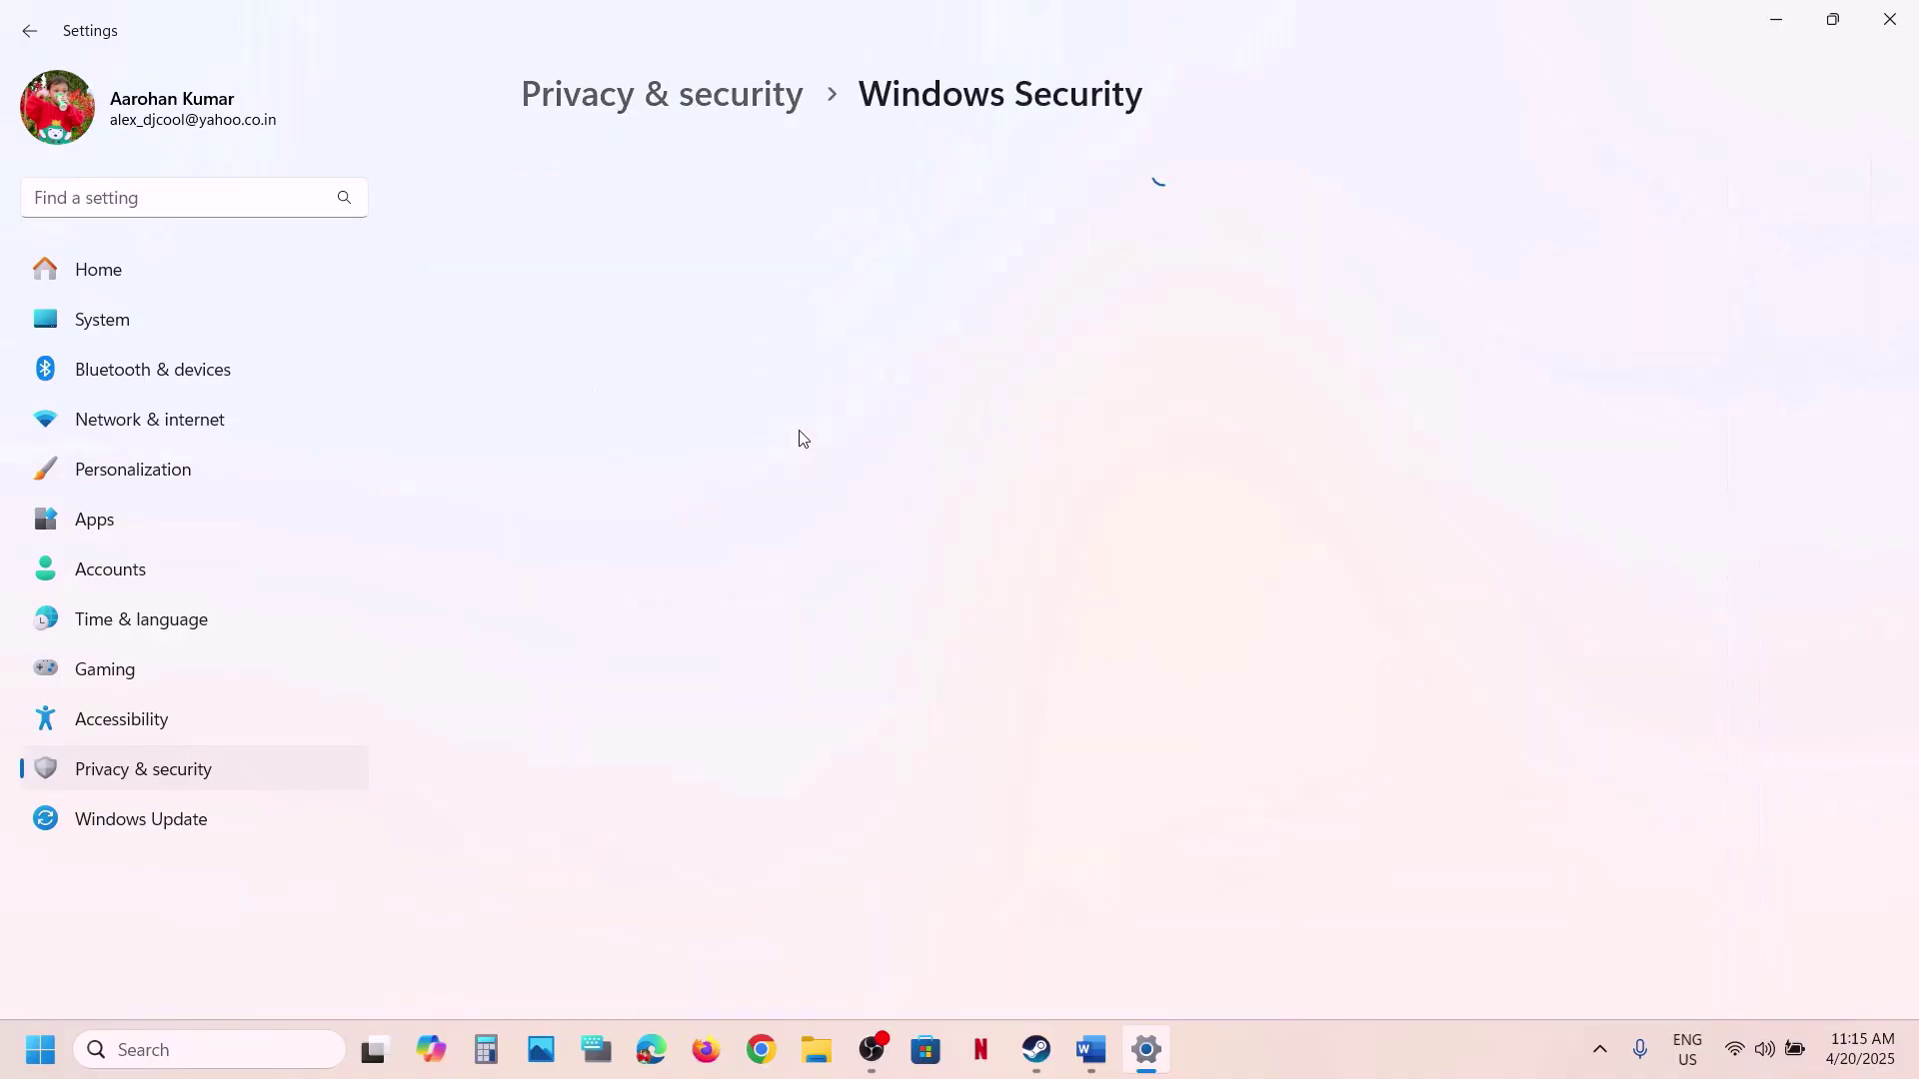
Open Controlled folder access's allowed apps via Manage ransomware protection and start adding an app.
{"action": "left_click", "coordinate": [645, 289]}
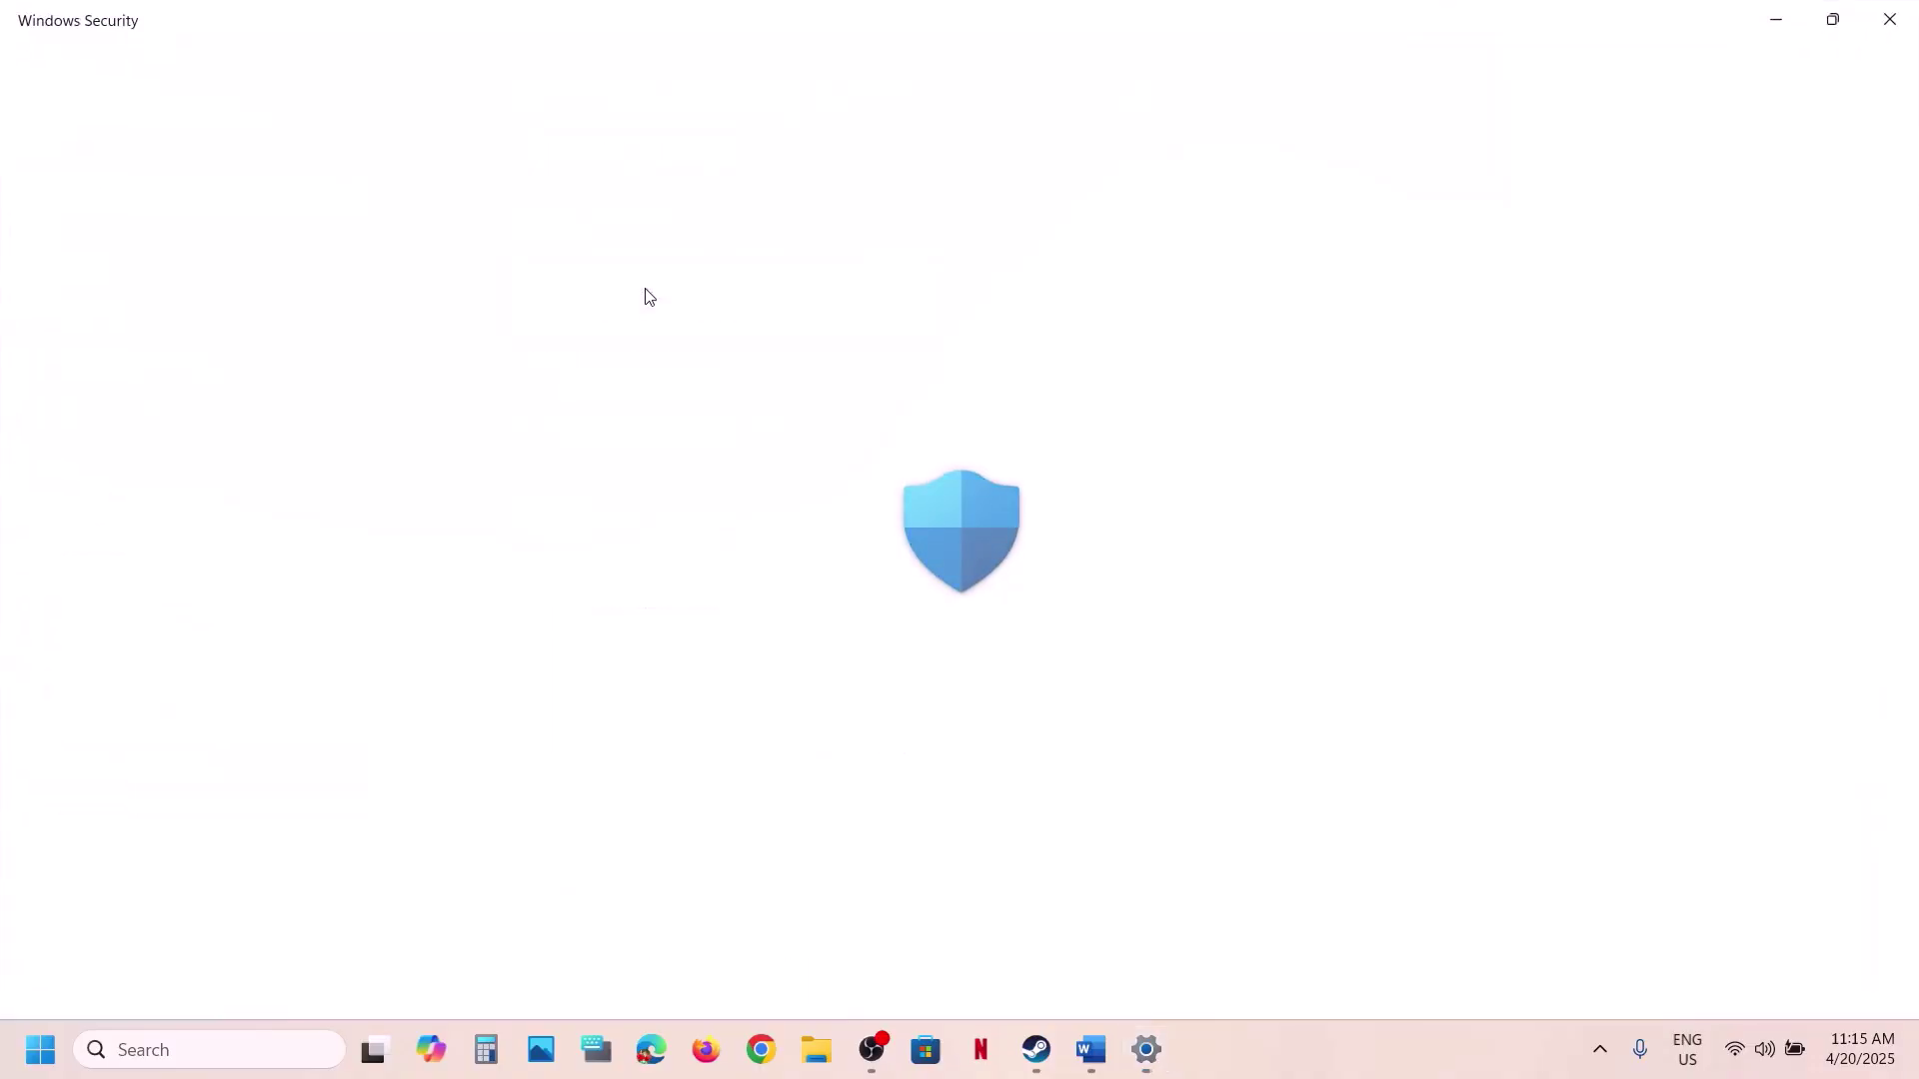
{"action": "scroll", "coordinate": [655, 800], "scroll_direction": "down", "scroll_amount": 5}
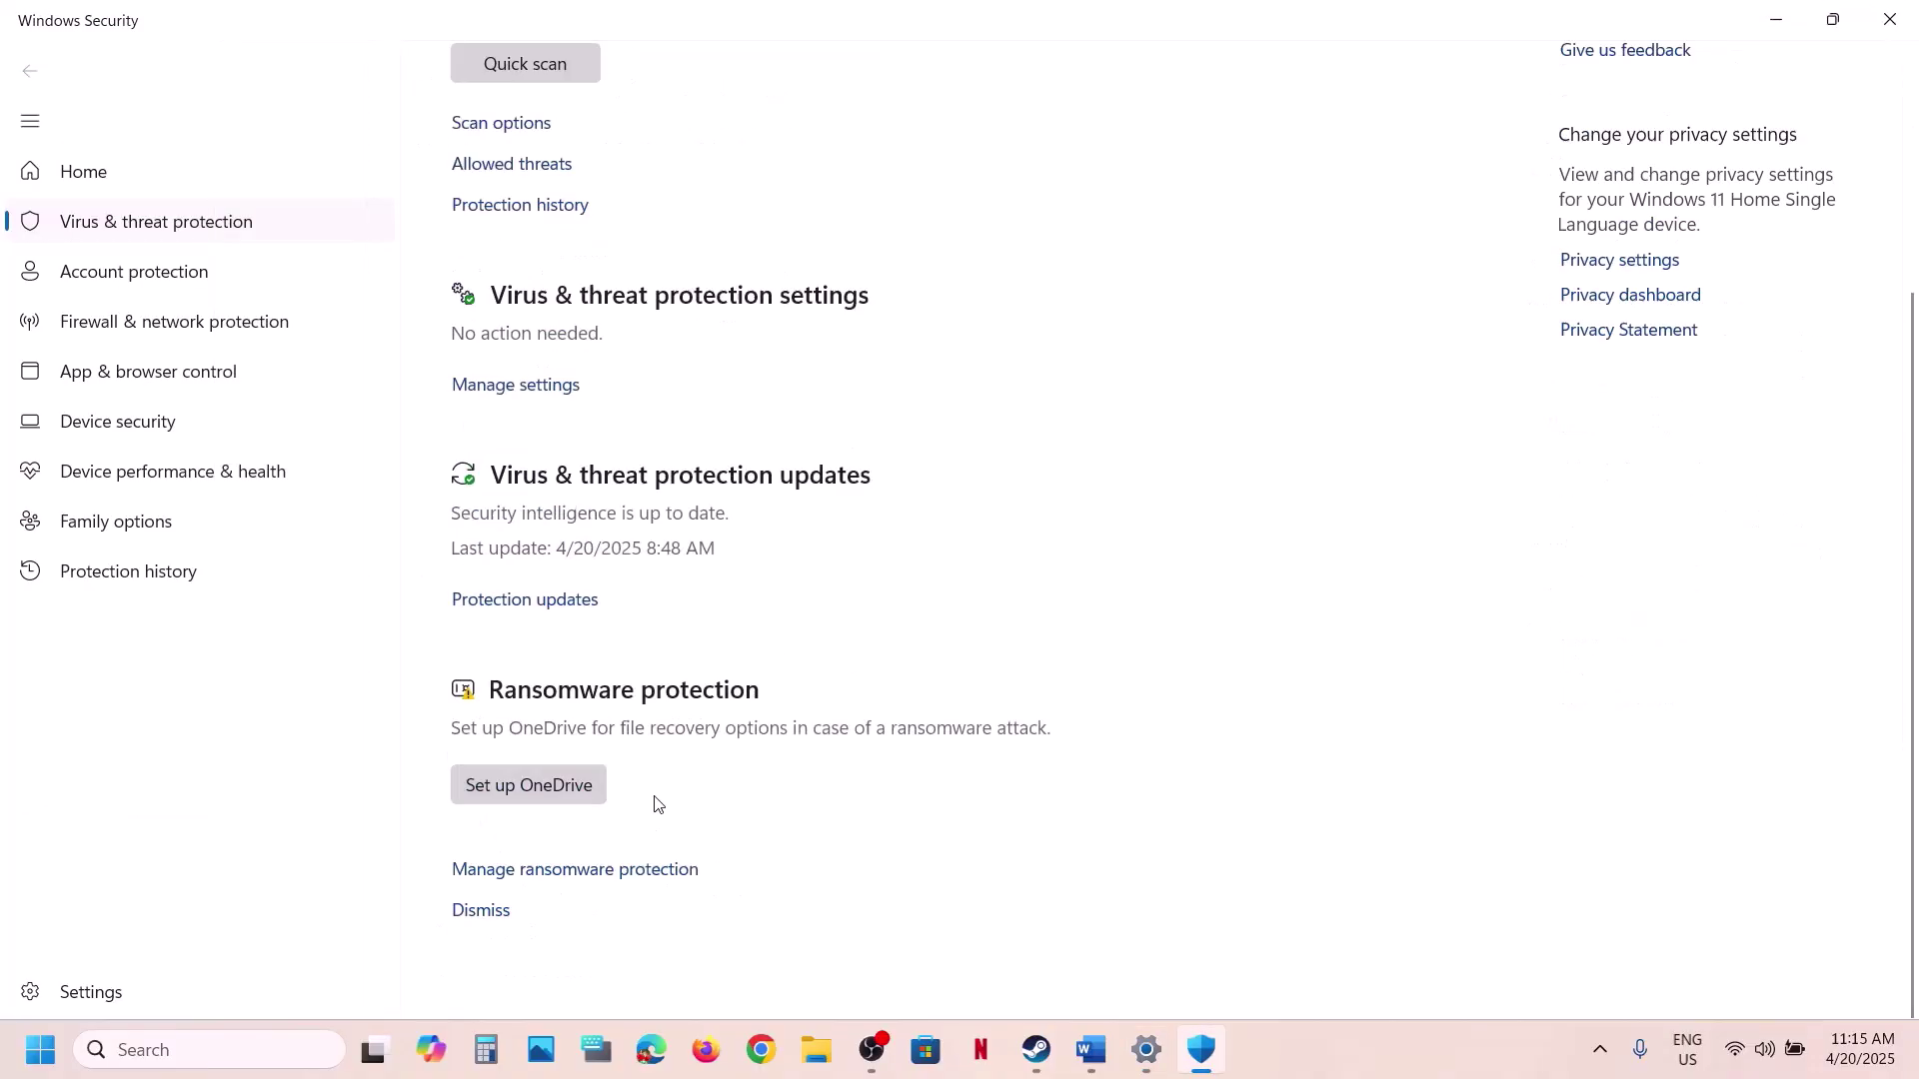
{"action": "left_click", "coordinate": [621, 895]}
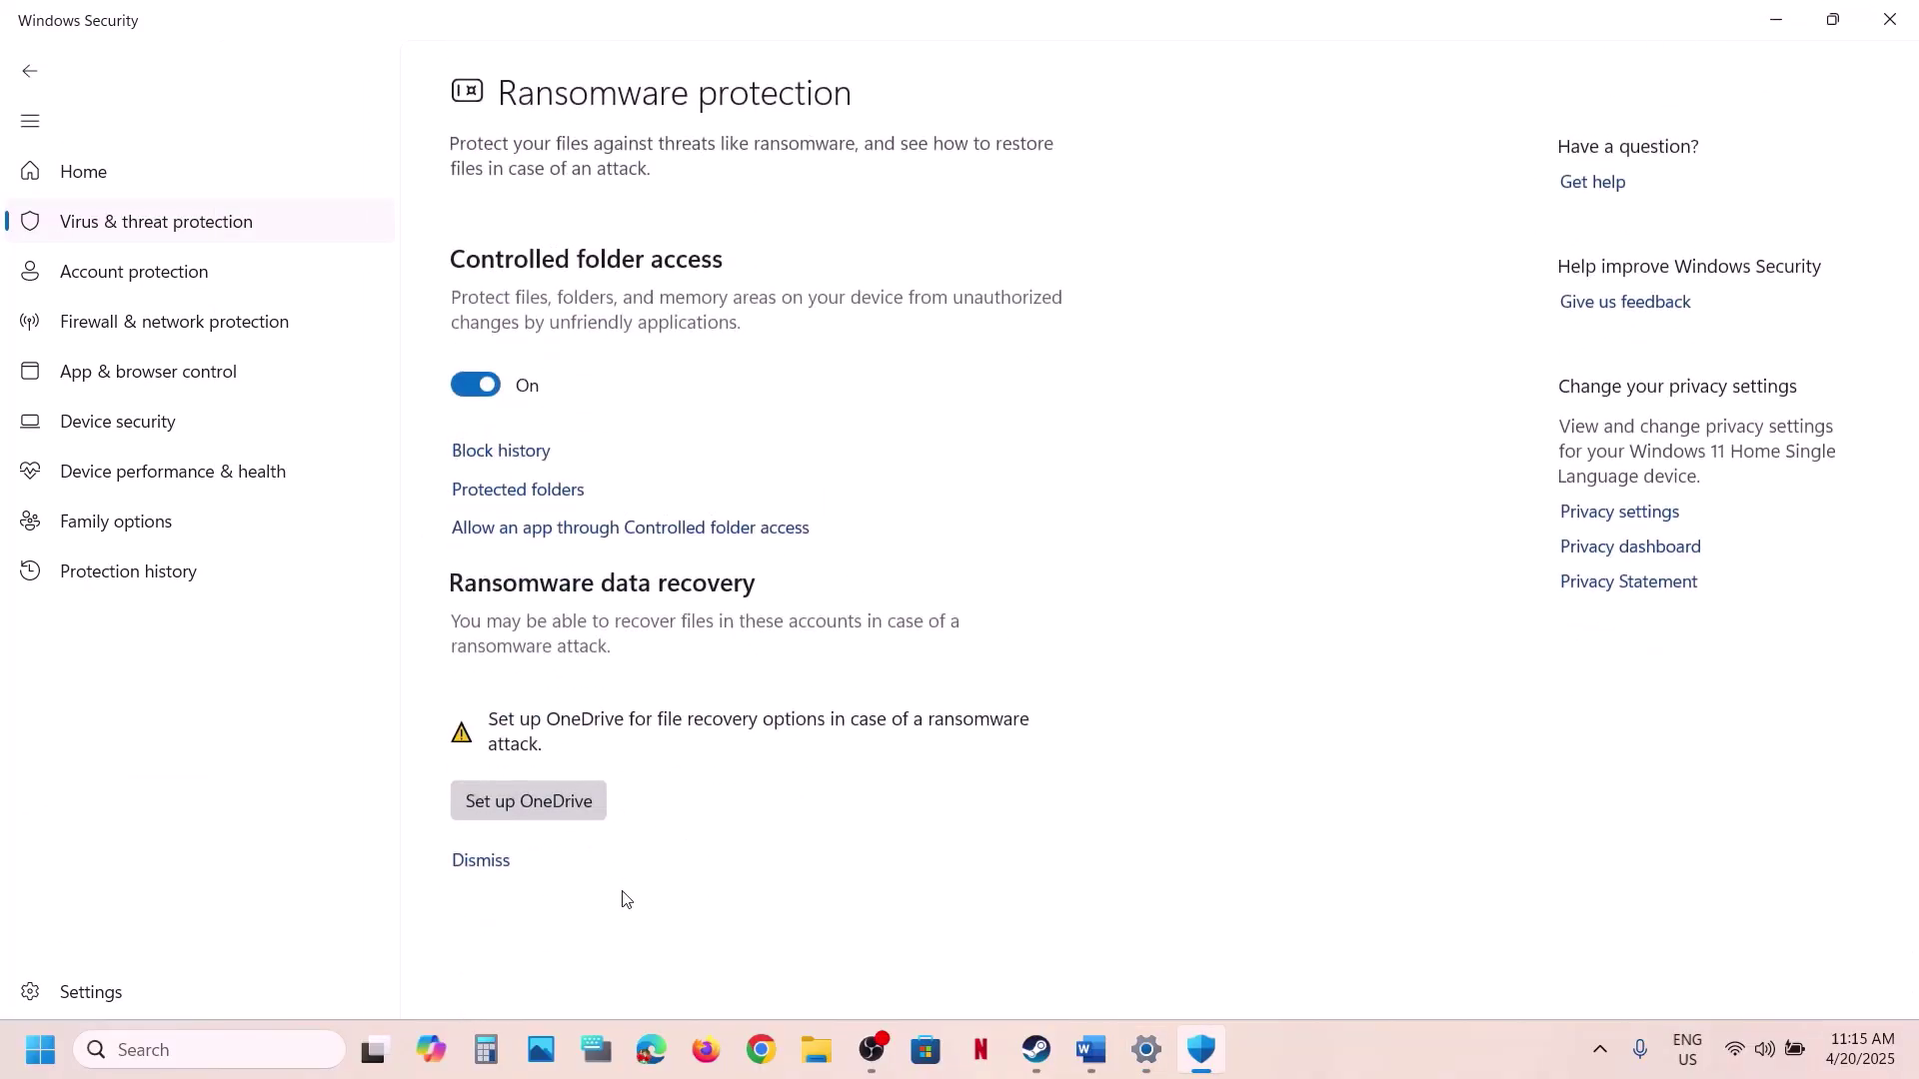
{"action": "left_click", "coordinate": [572, 528]}
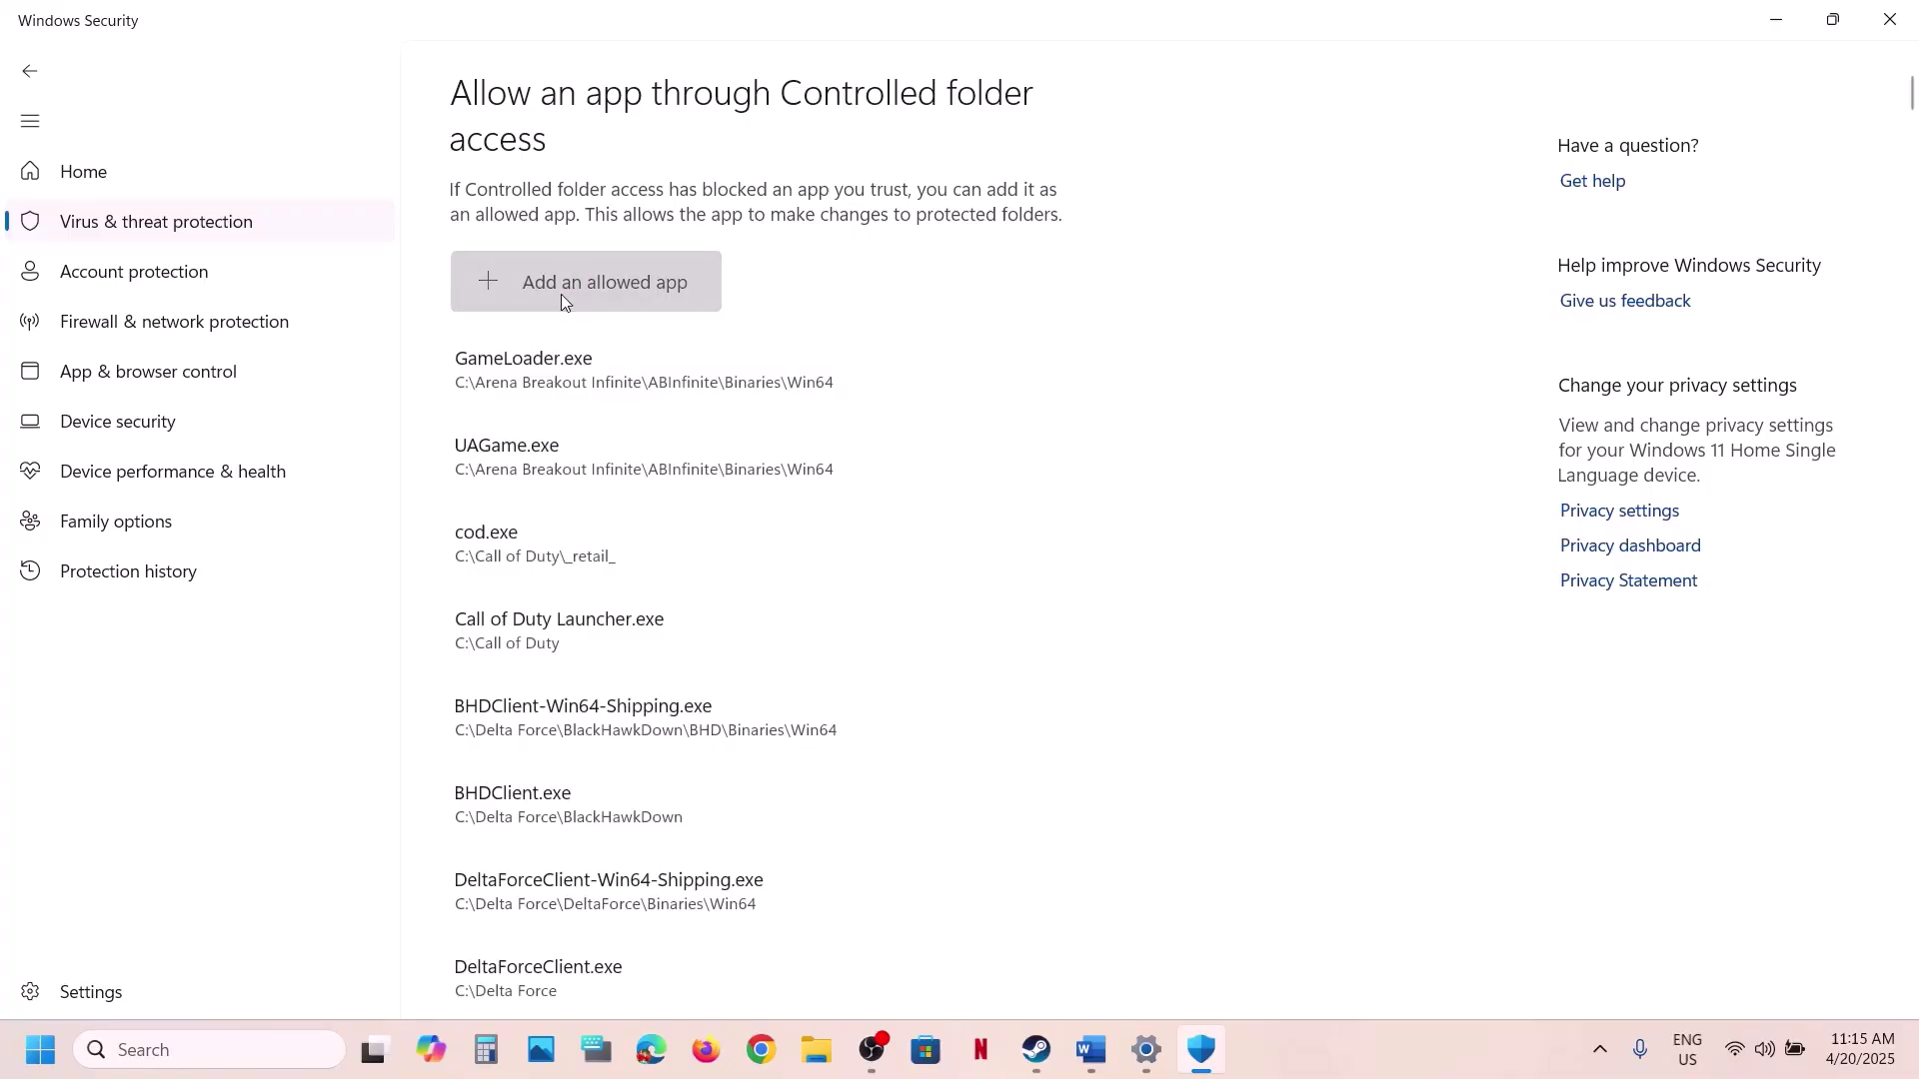
{"action": "left_click", "coordinate": [561, 293]}
Allow the LOTF2 launcher from the Lords of the Fallen folder through Controlled folder access.
{"action": "left_click", "coordinate": [577, 380]}
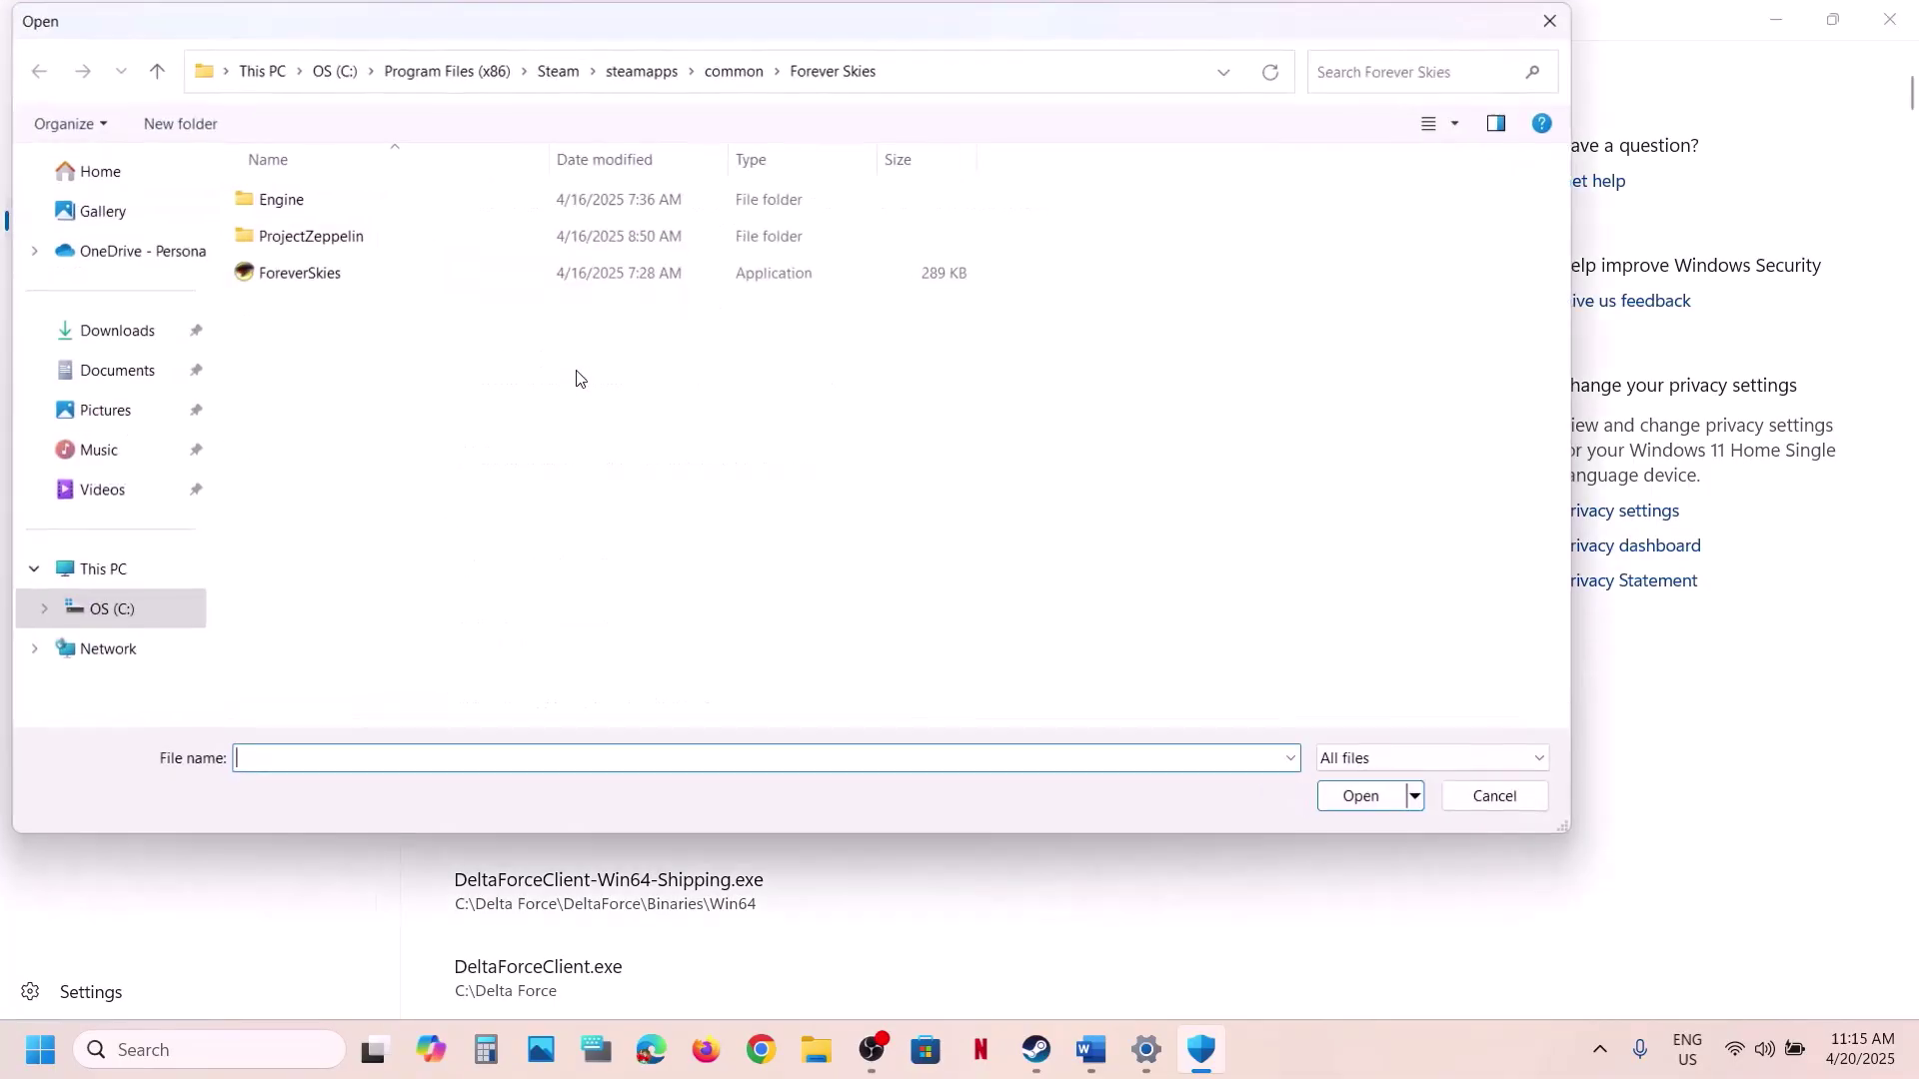
{"action": "left_click", "coordinate": [743, 79]}
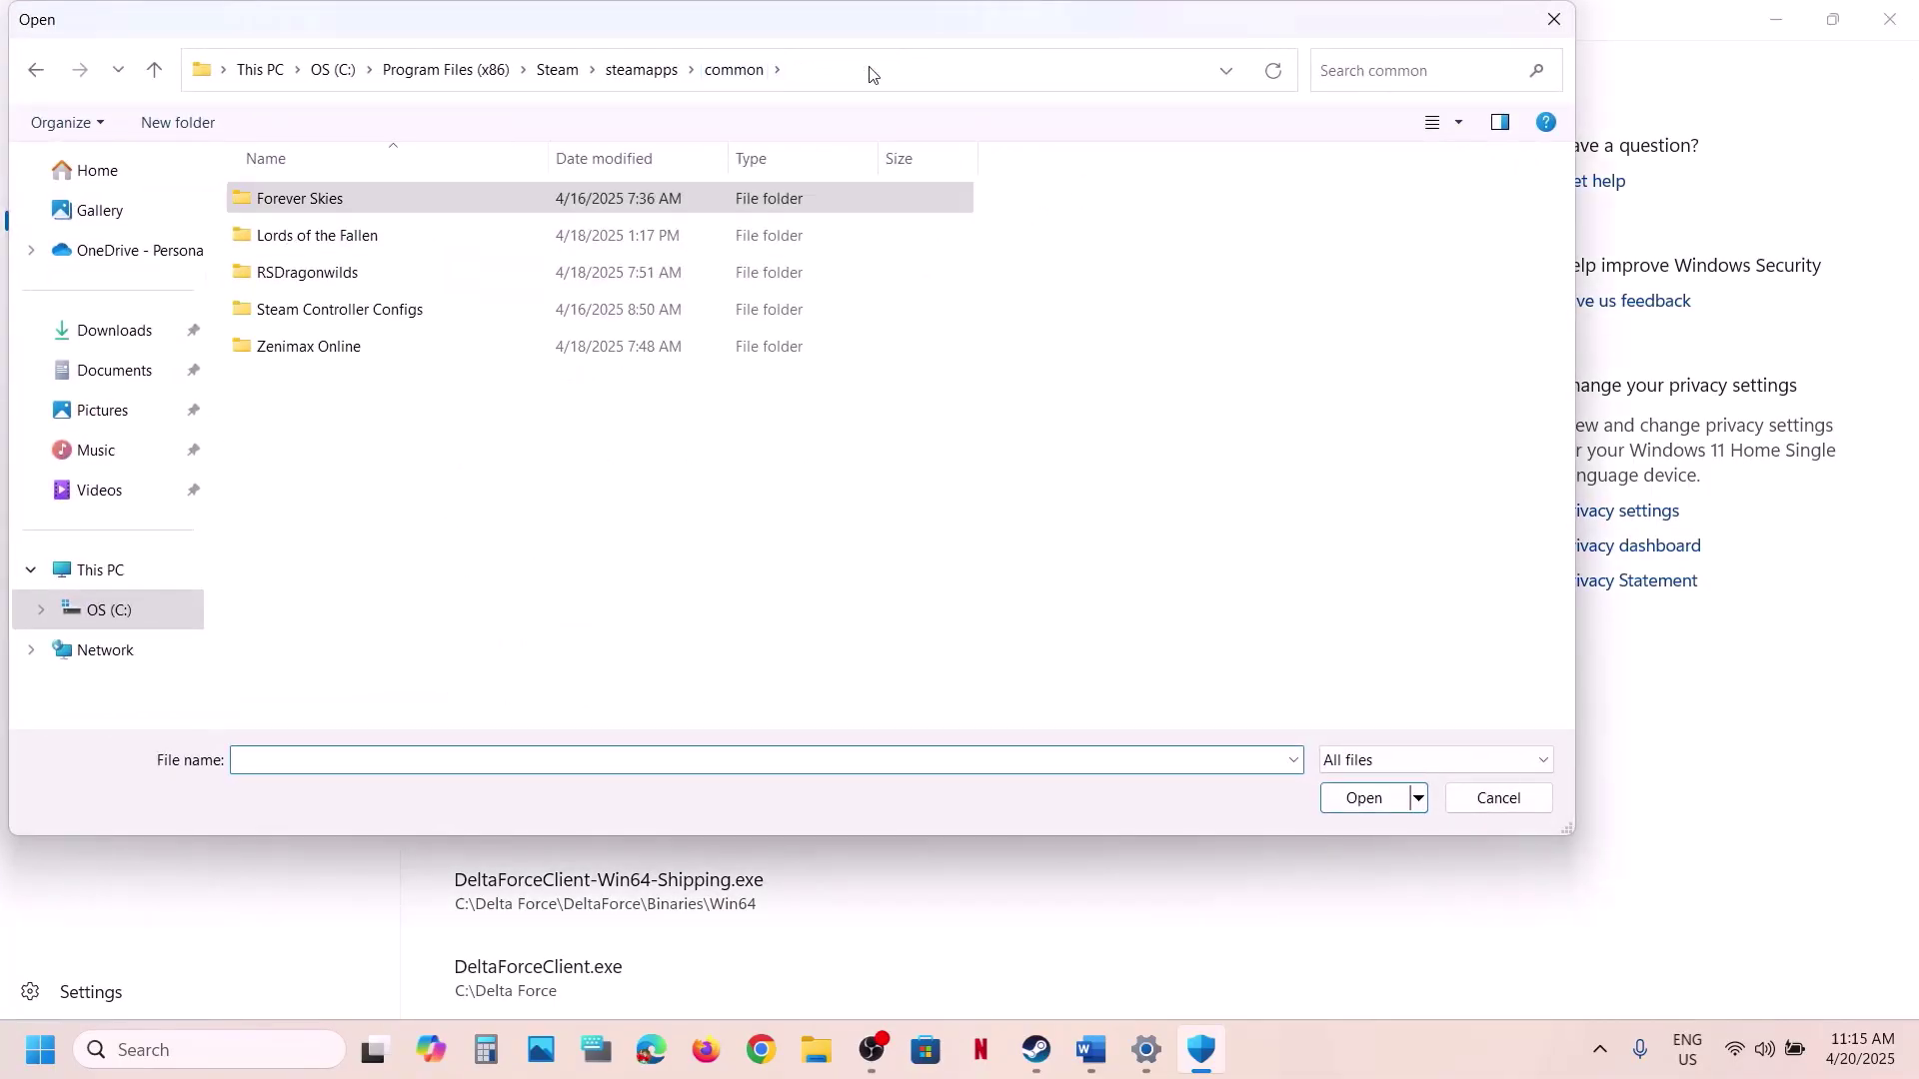
{"action": "left_click", "coordinate": [724, 69]}
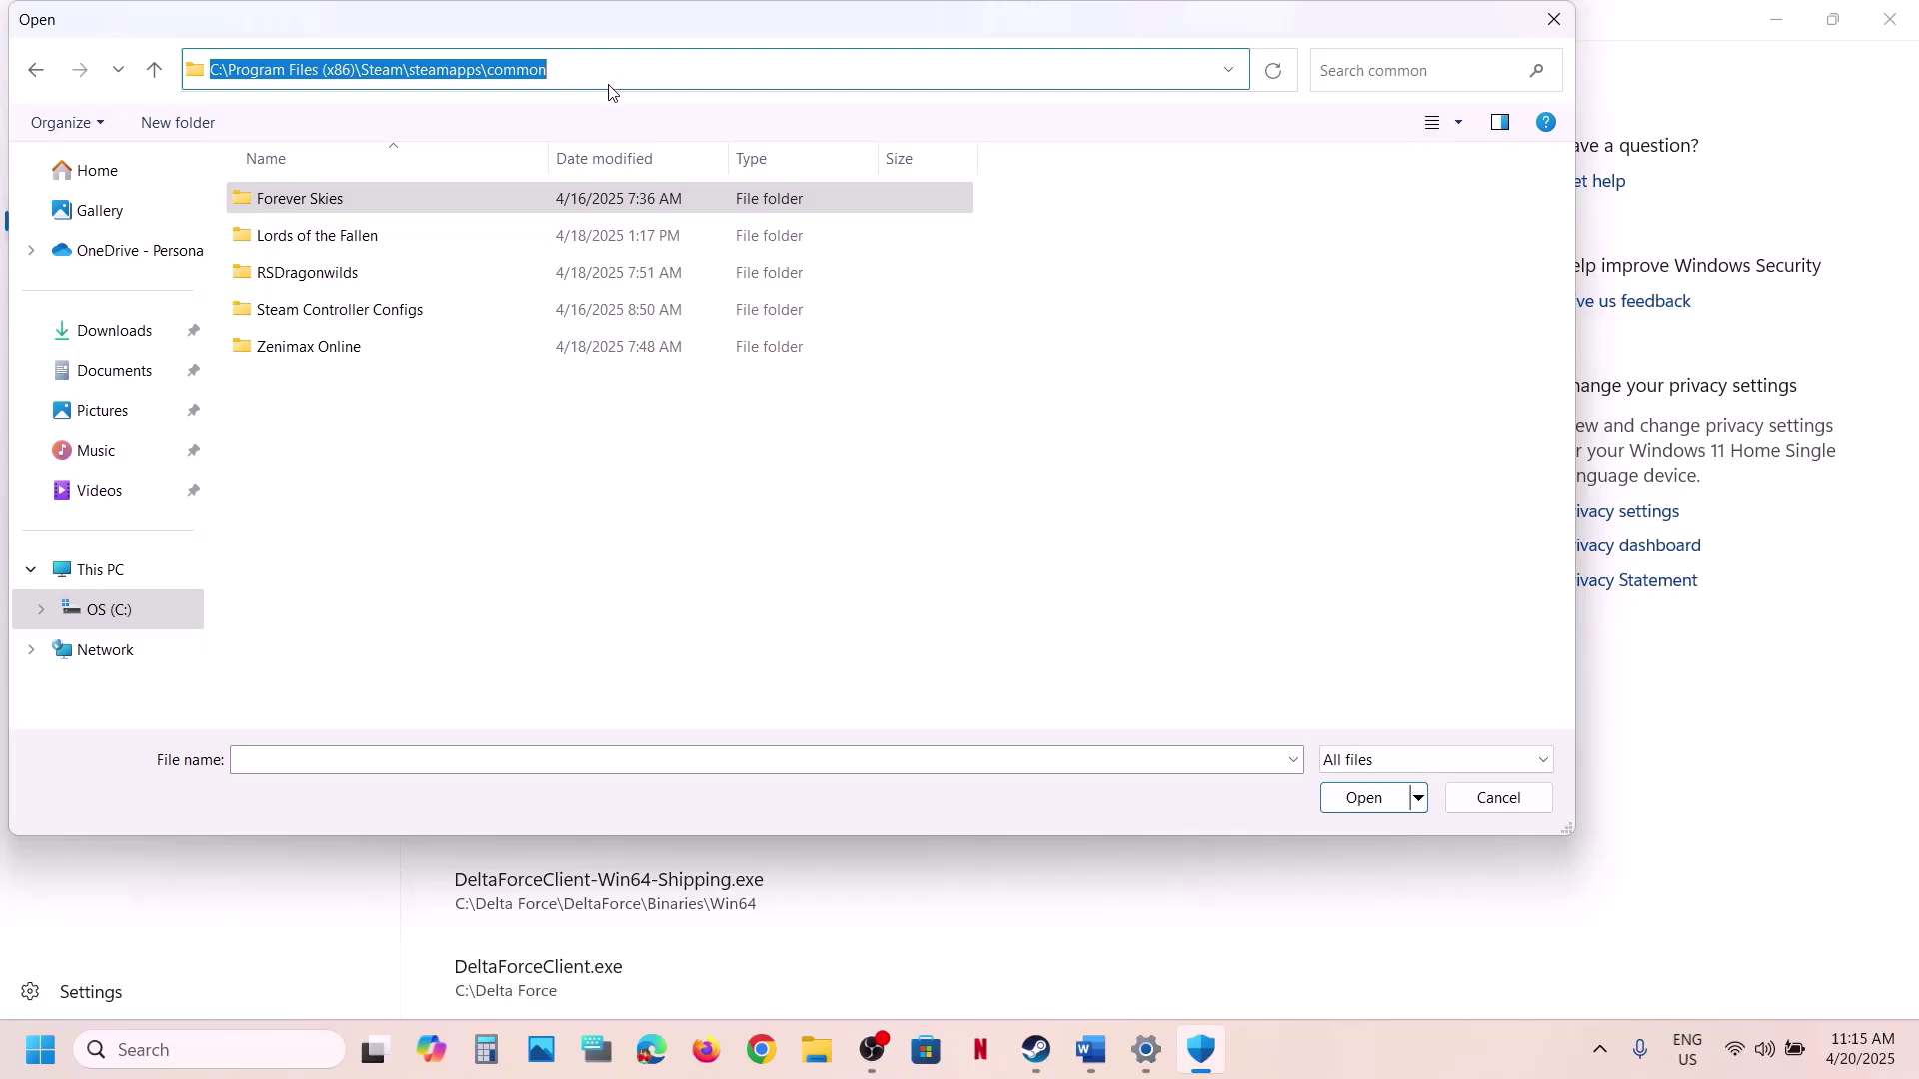
{"action": "left_click", "coordinate": [337, 248]}
{"action": "double_click", "coordinate": [408, 242]}
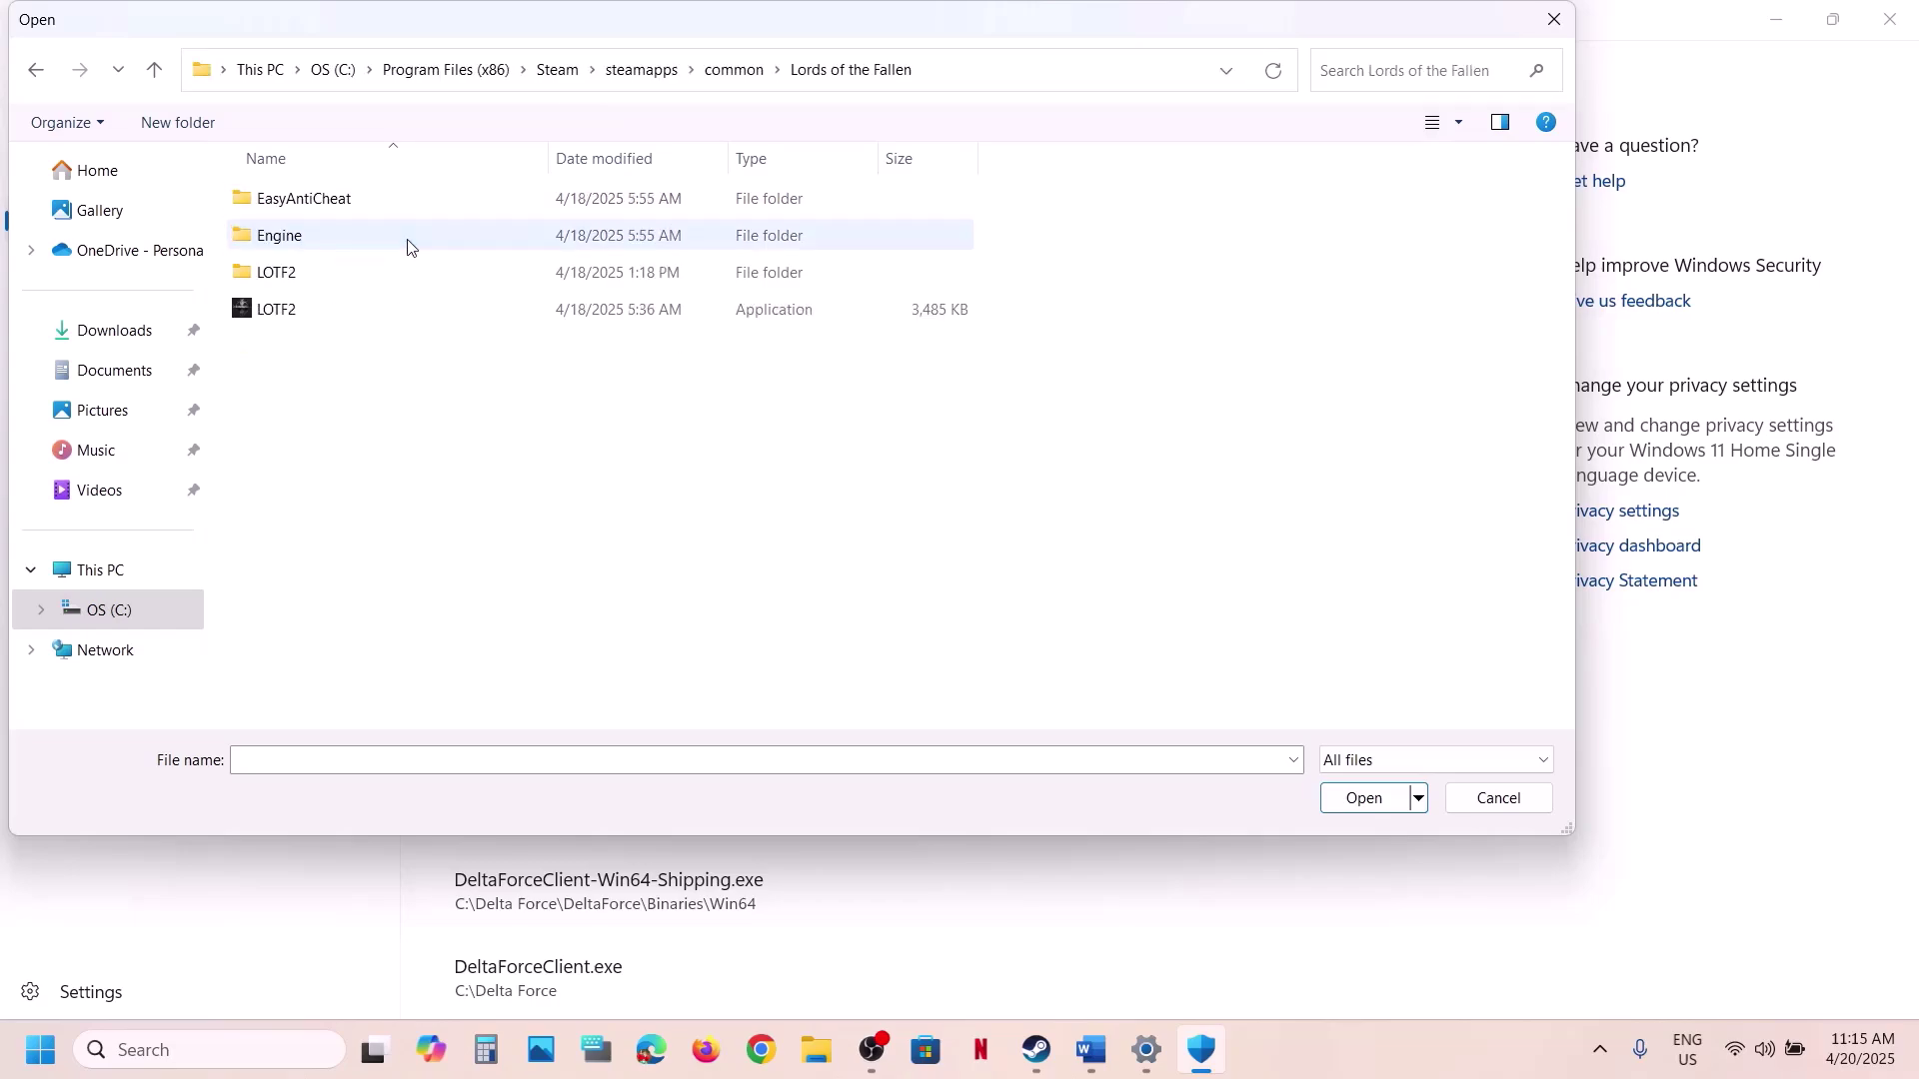
{"action": "left_click", "coordinate": [323, 300]}
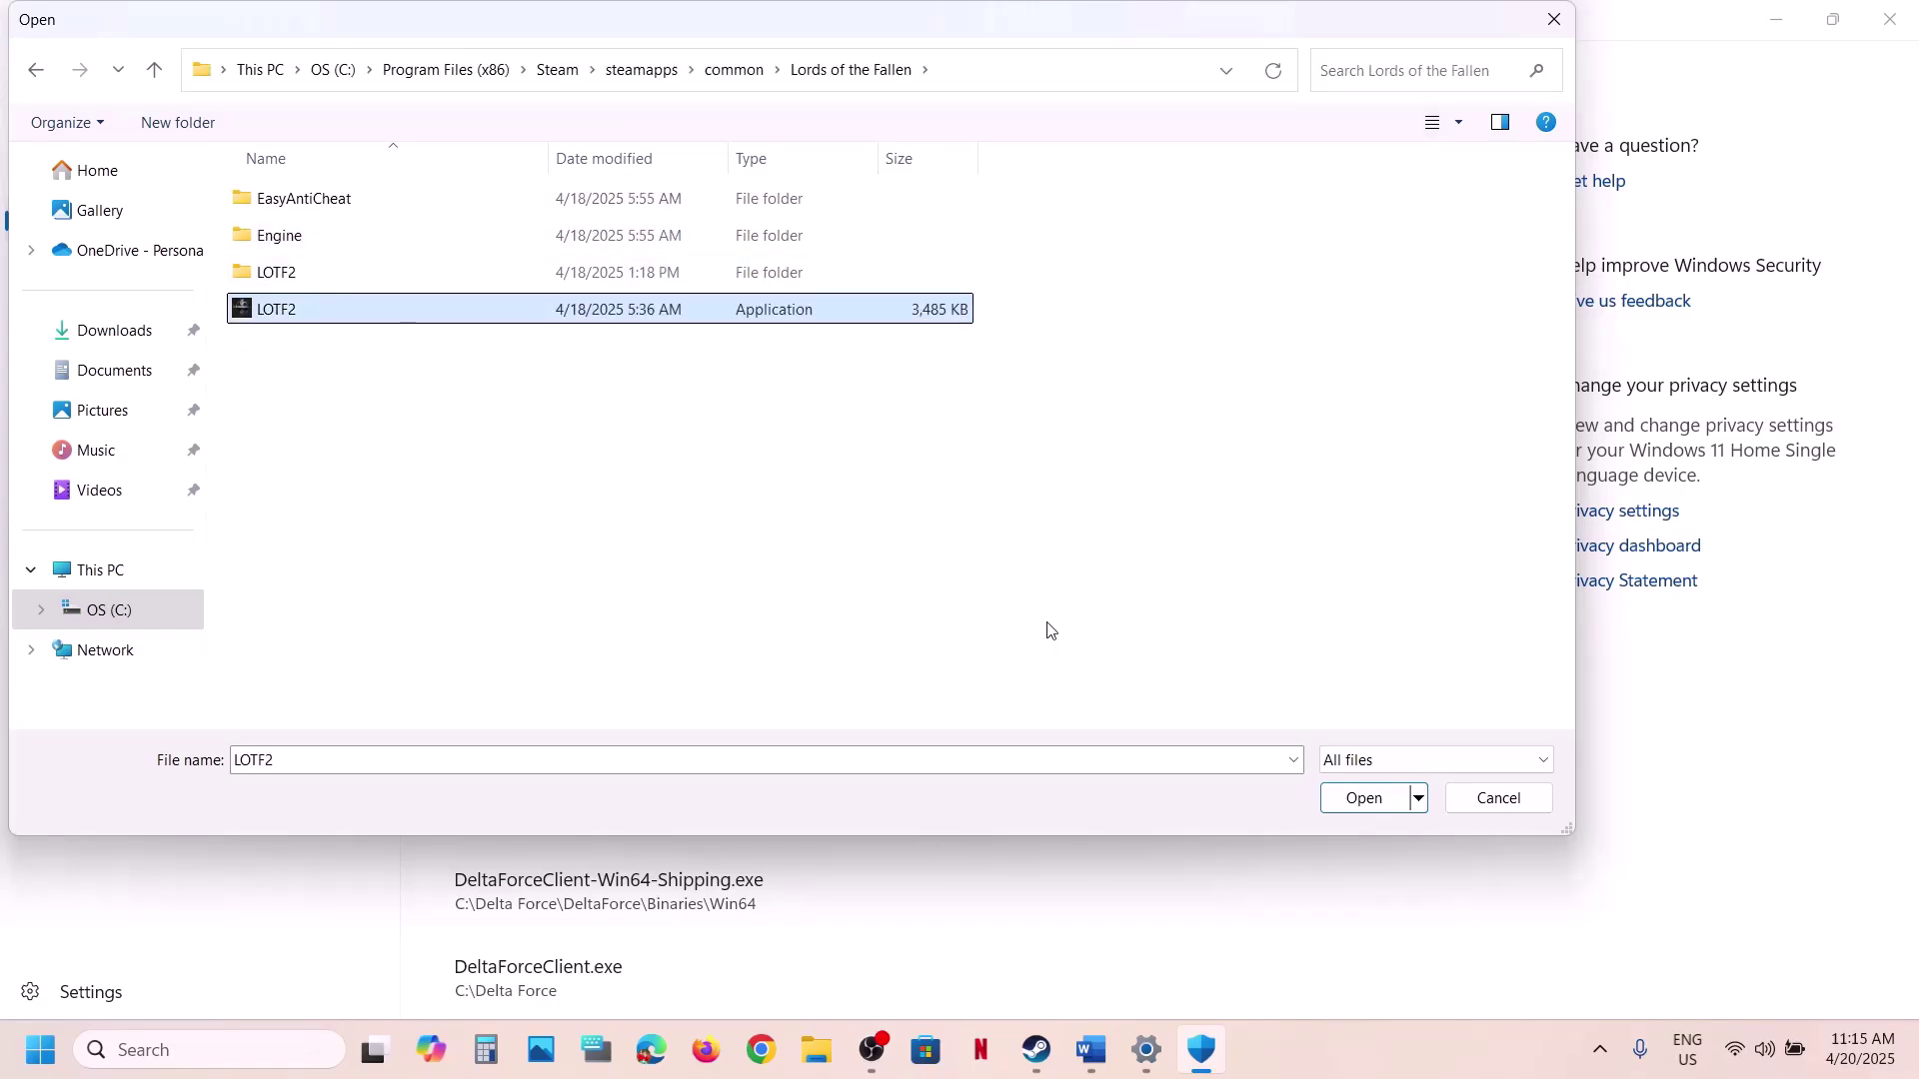
{"action": "left_click", "coordinate": [1366, 817]}
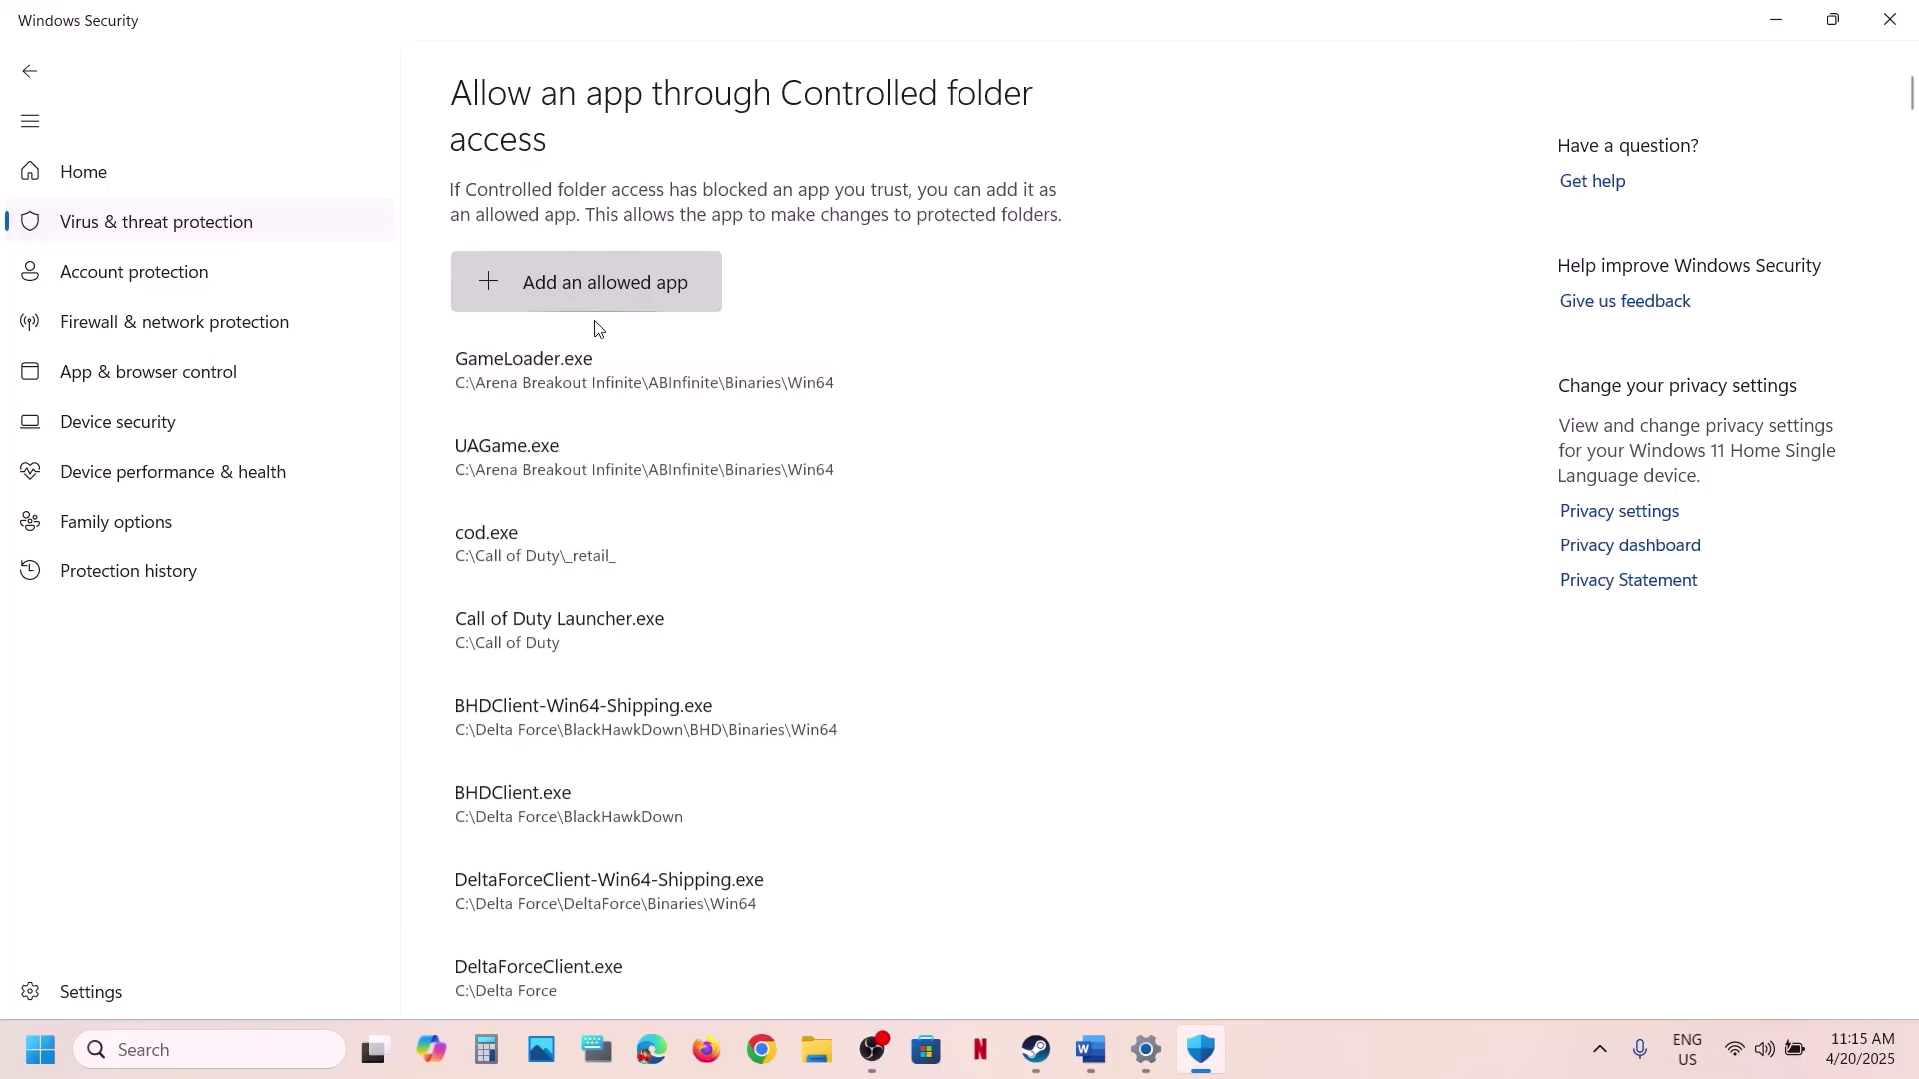
Allow LOTF2-Win64-Shipping from LOTF2\Binaries\Win64 through Controlled folder access.
{"action": "left_click", "coordinate": [602, 280]}
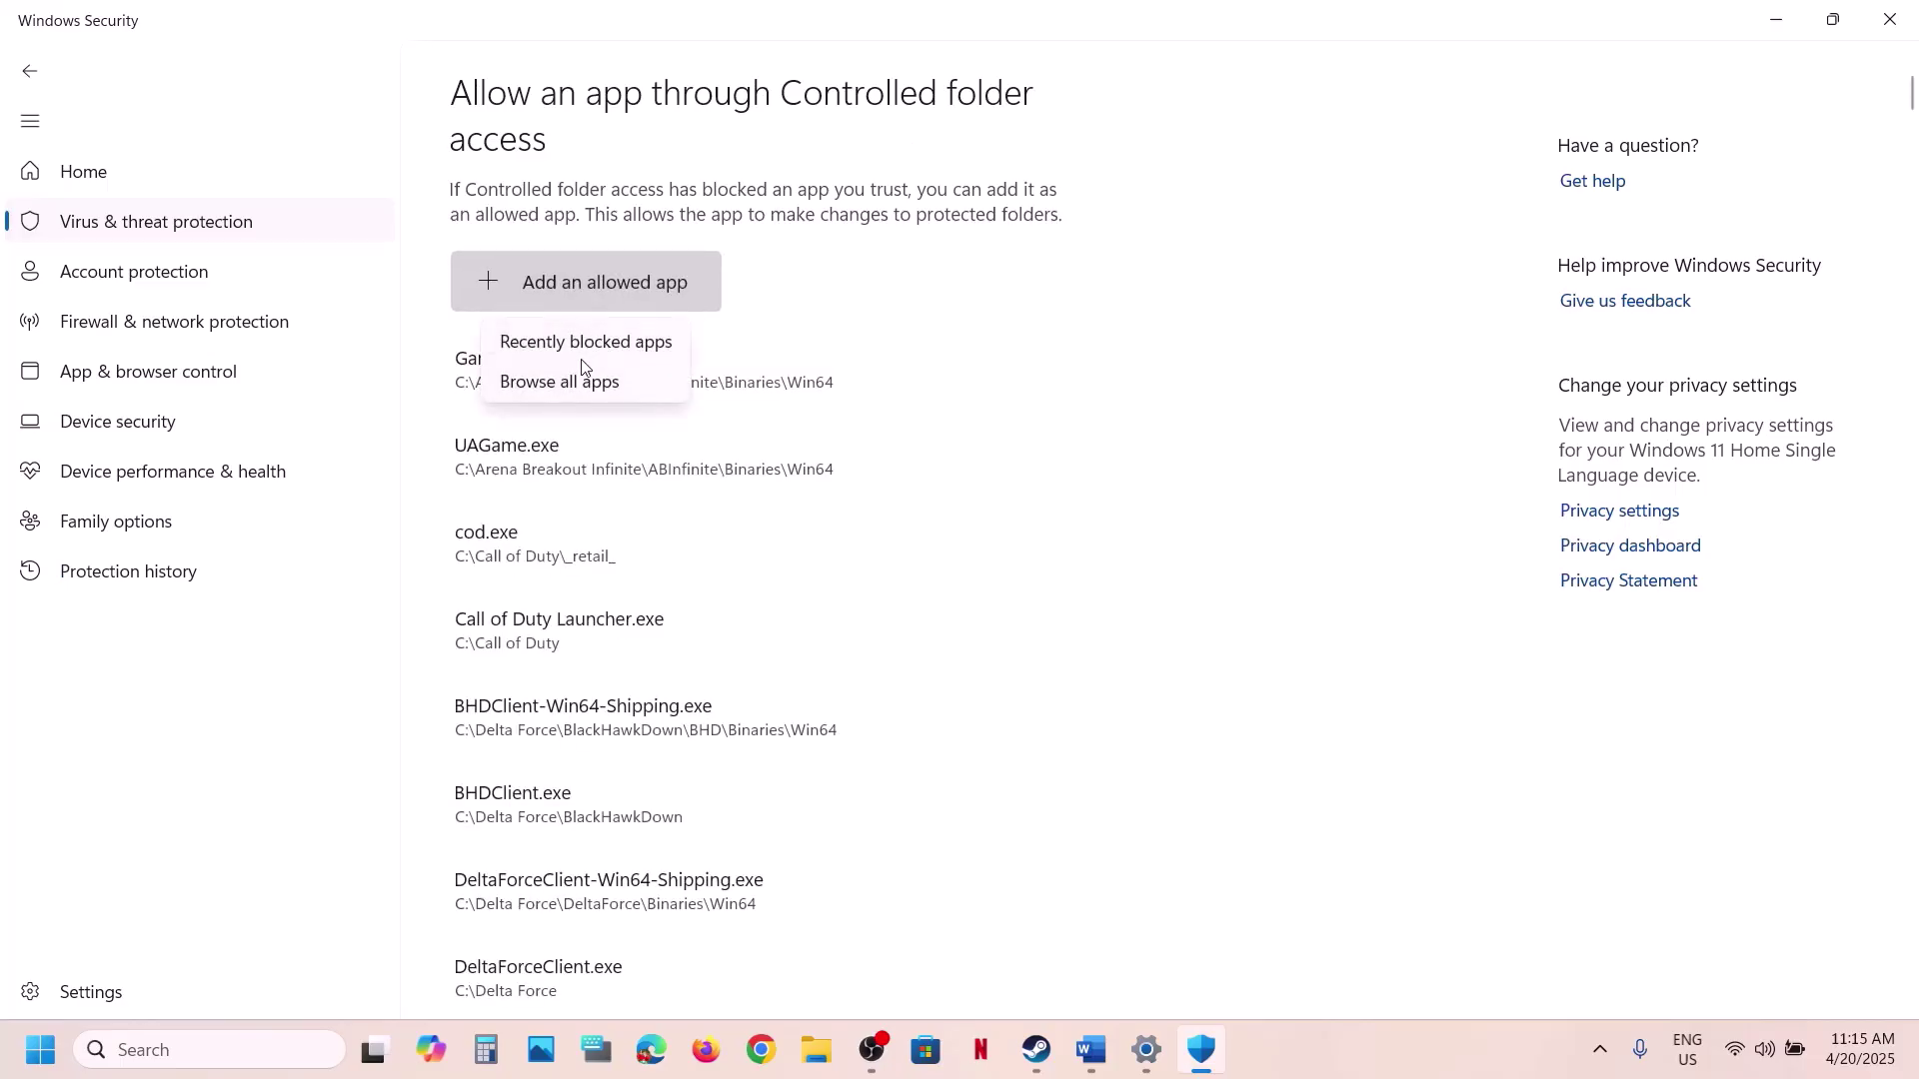
{"action": "left_click", "coordinate": [587, 381]}
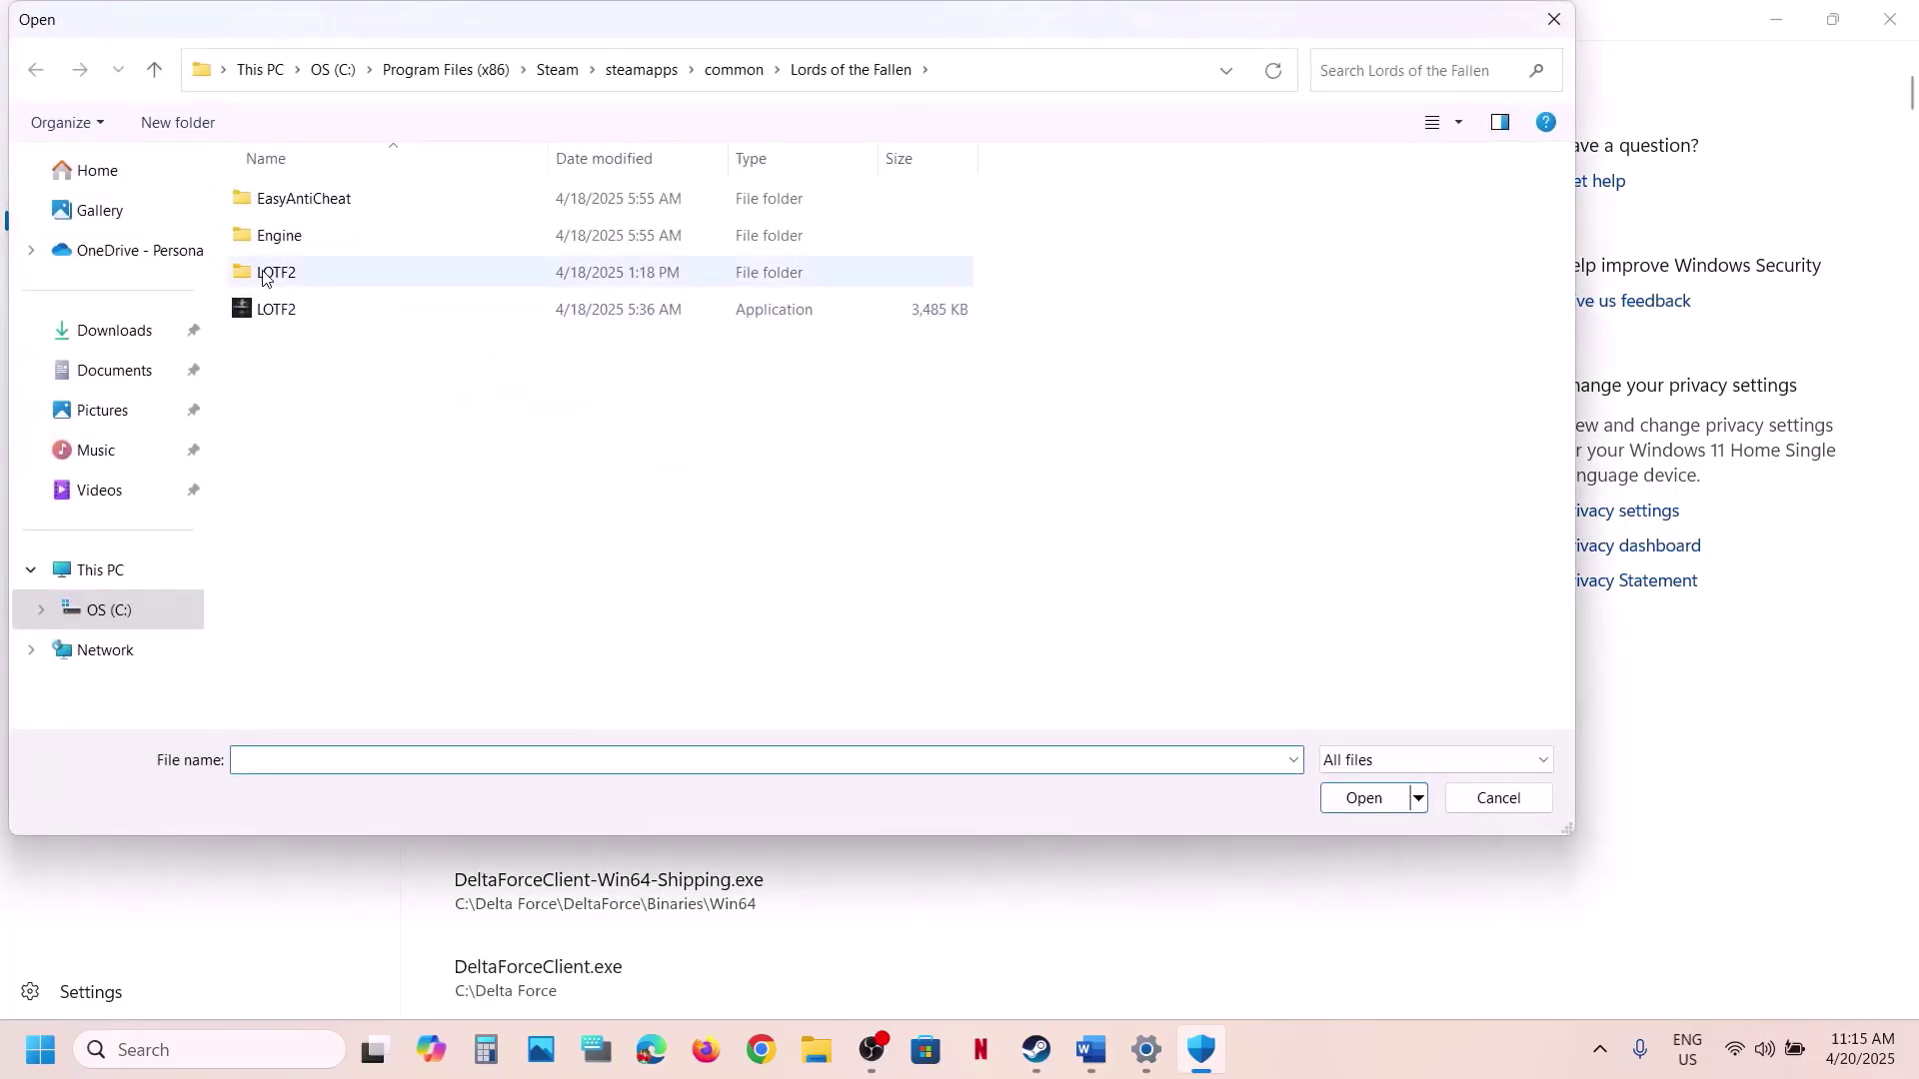
{"action": "left_click", "coordinate": [265, 276]}
{"action": "double_click", "coordinate": [303, 273]}
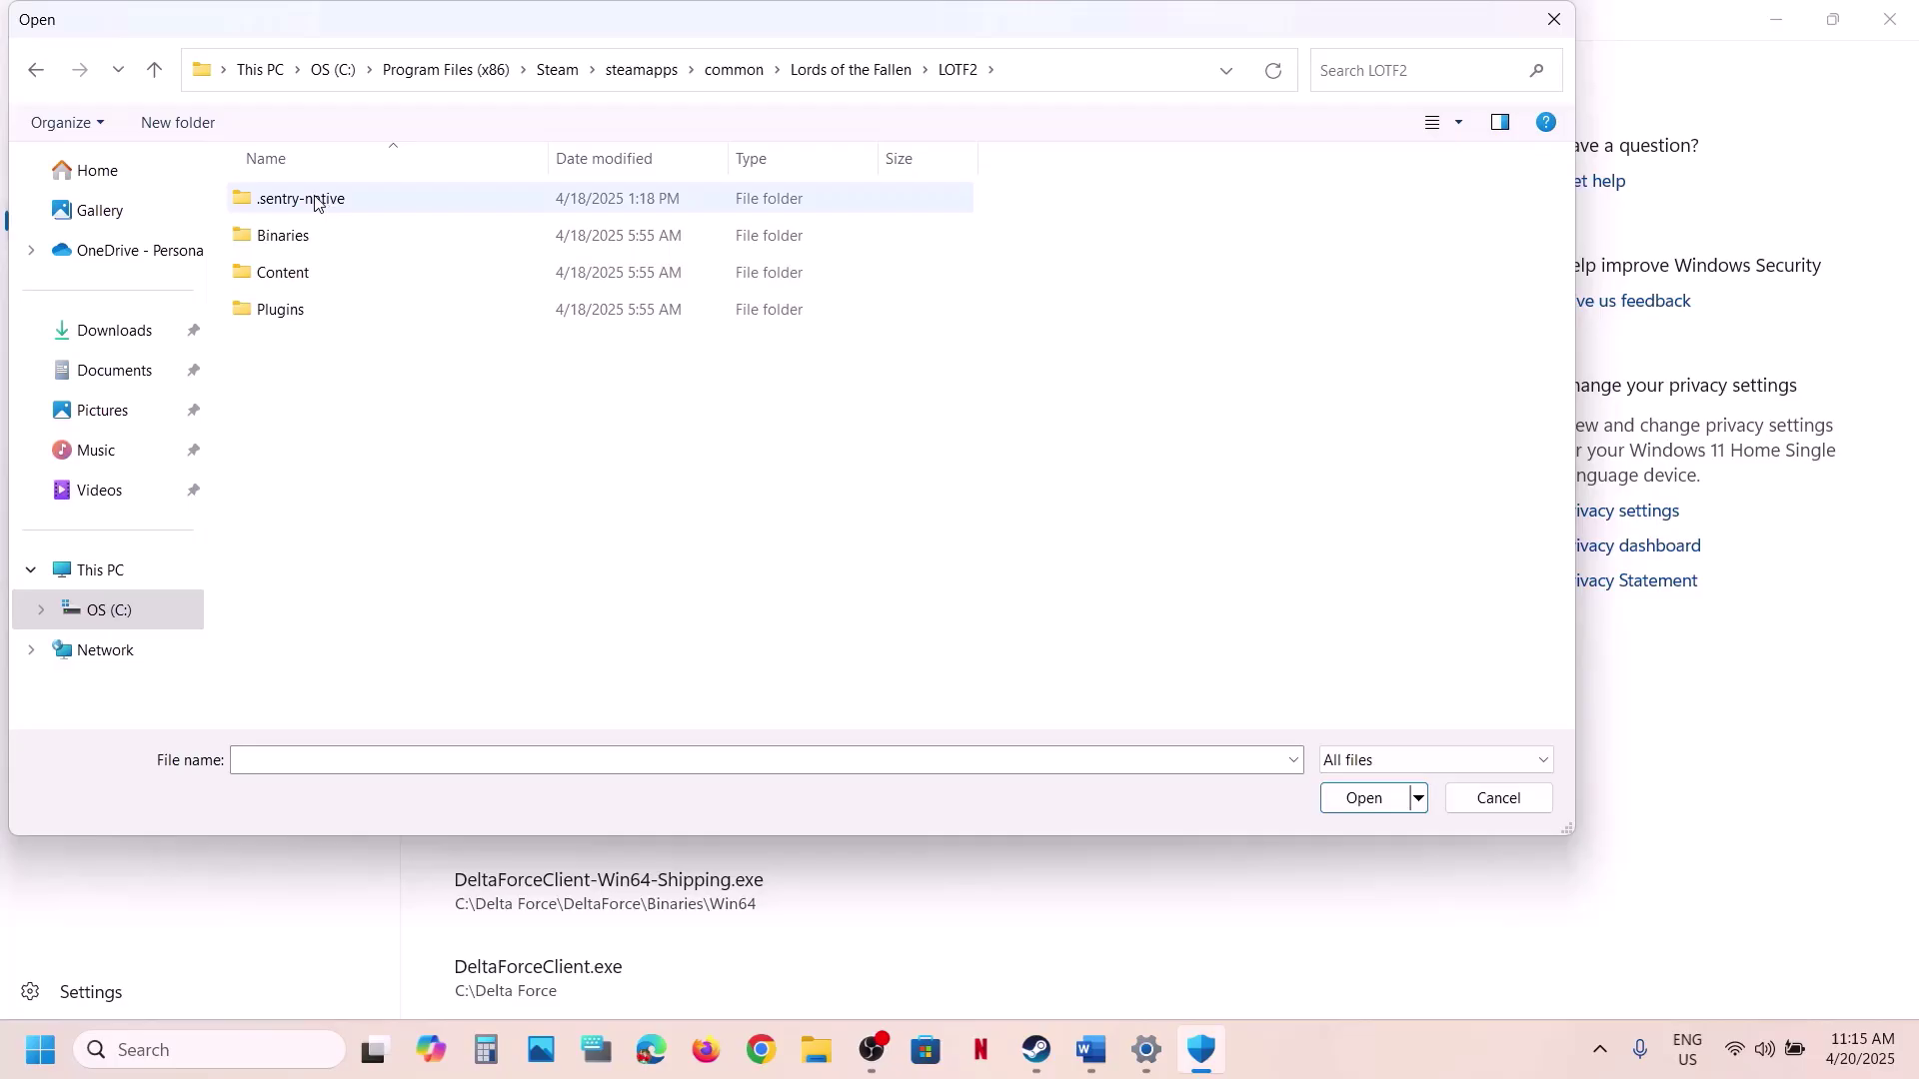
{"action": "double_click", "coordinate": [301, 236]}
{"action": "double_click", "coordinate": [299, 198]}
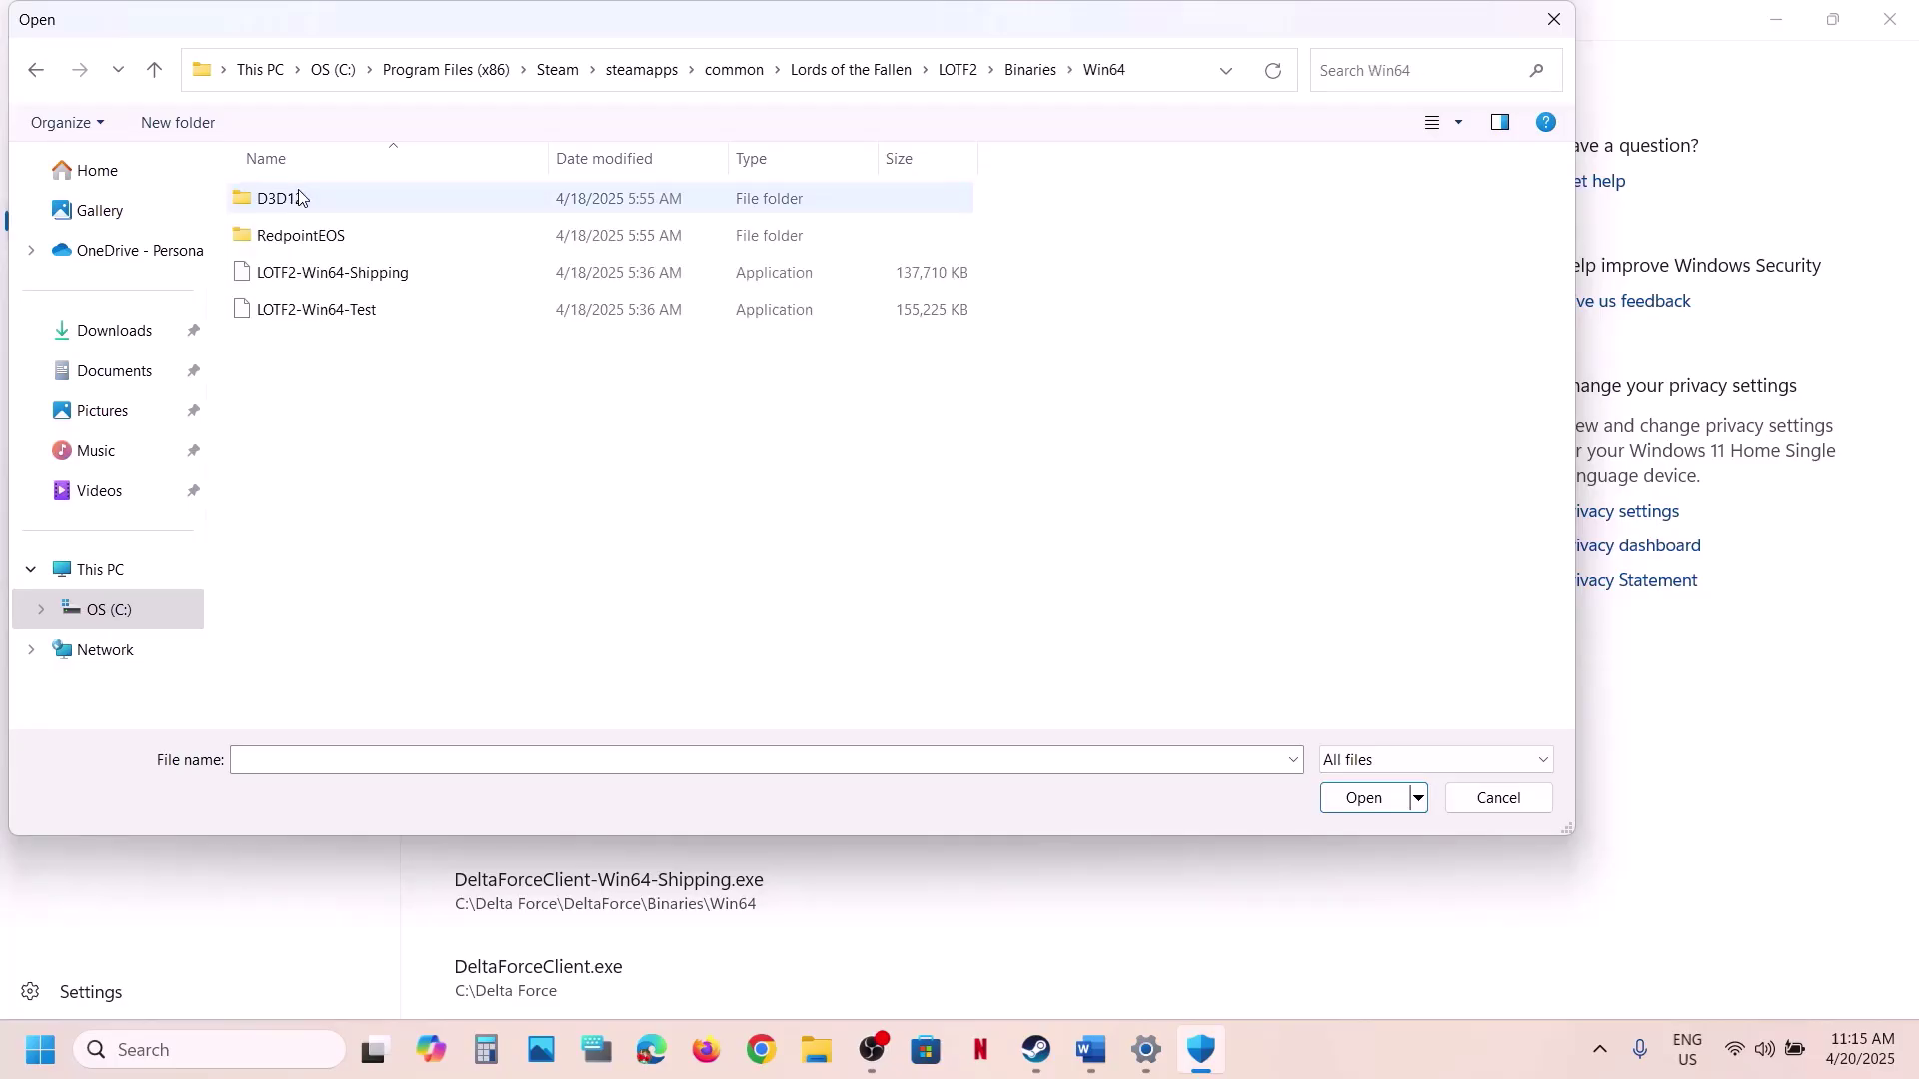
{"action": "left_click", "coordinate": [342, 270]}
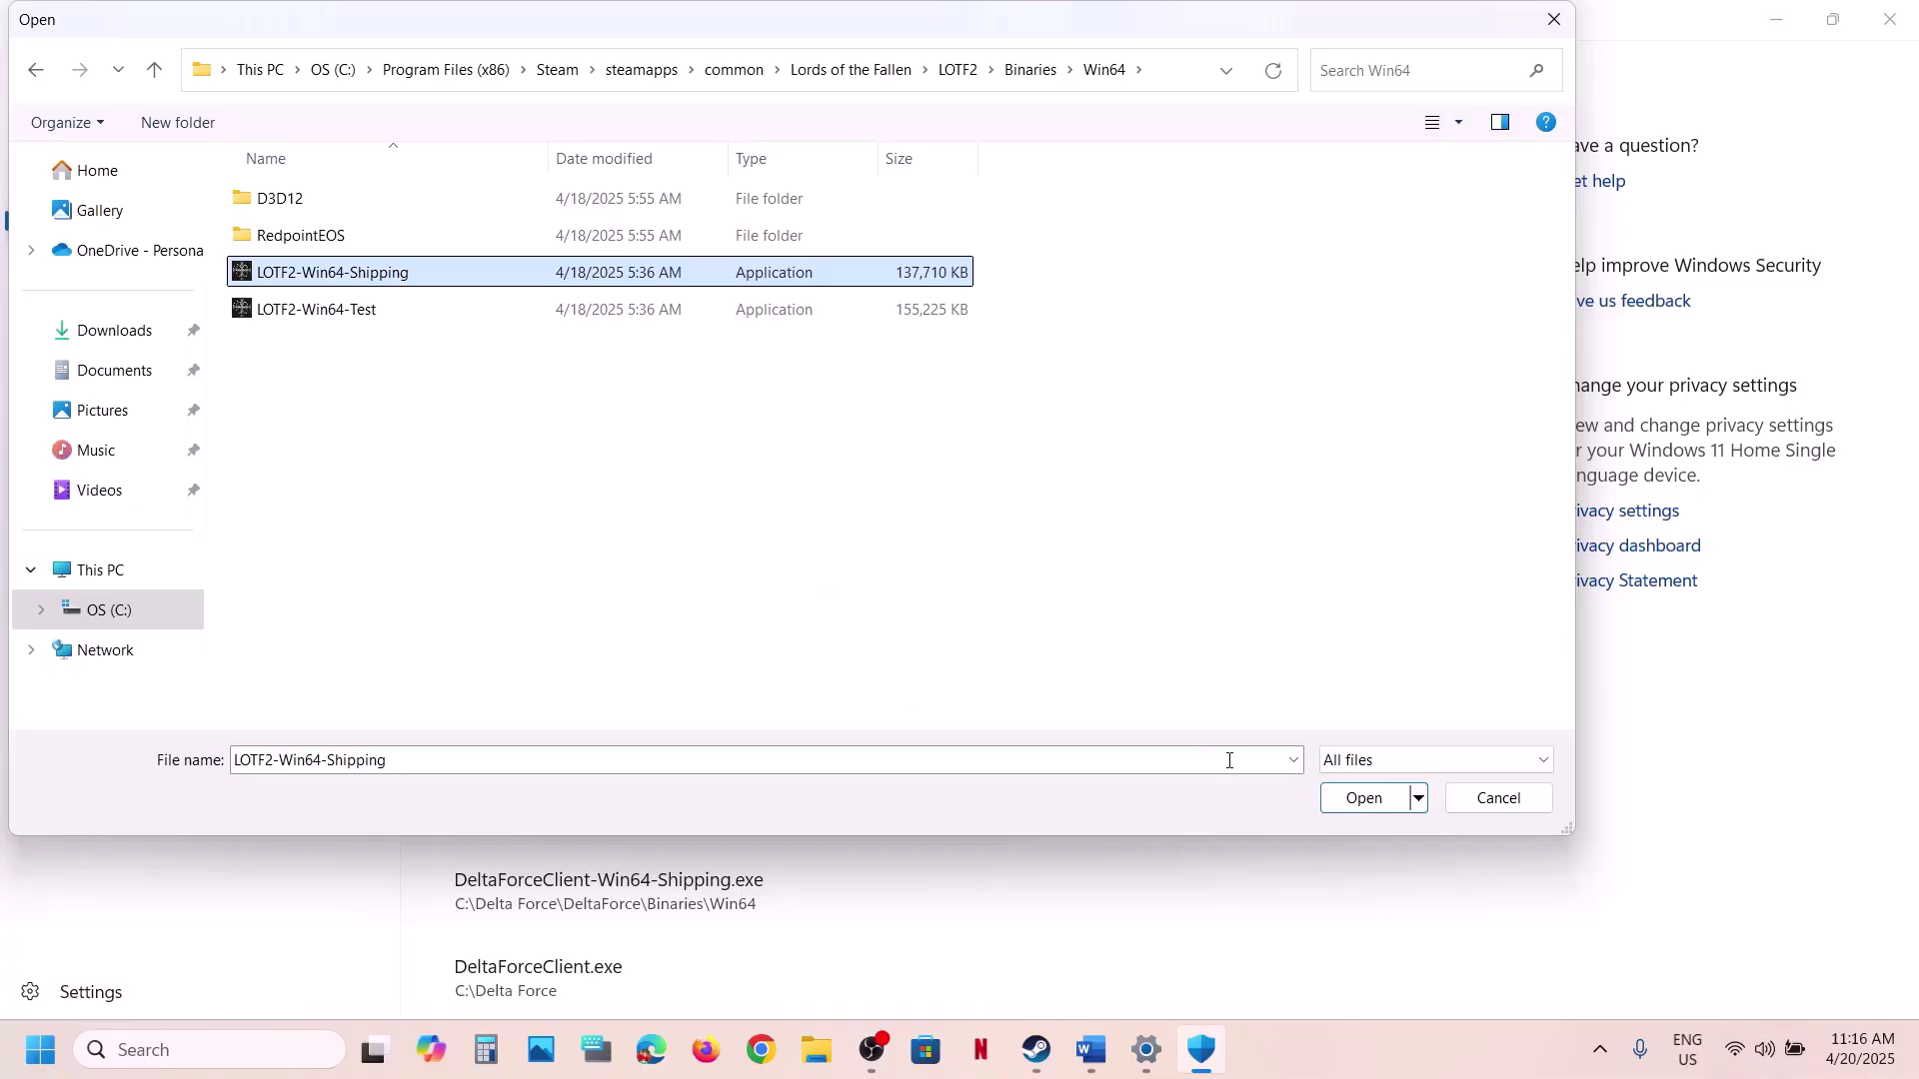
{"action": "left_click", "coordinate": [1362, 800]}
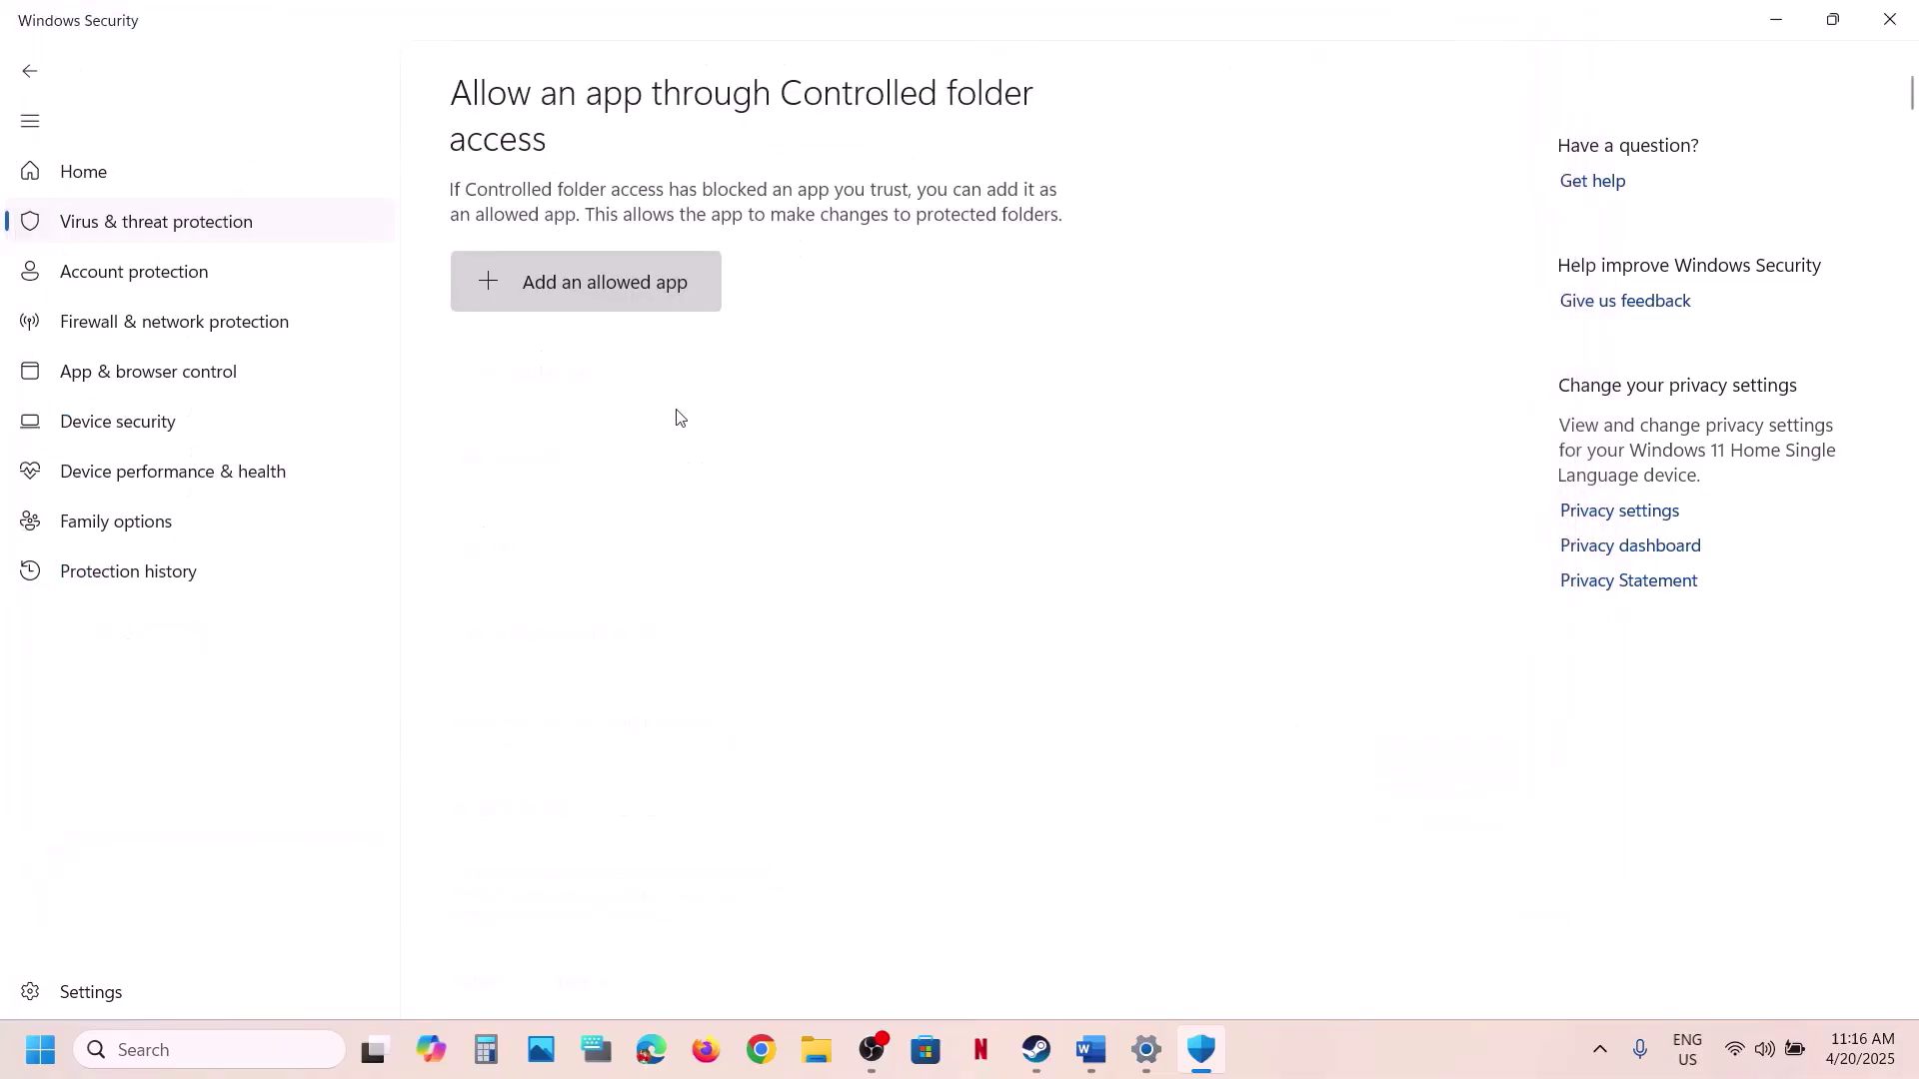
Add LOTF2-Win64-Test as an allowed app.
{"action": "left_click", "coordinate": [600, 297]}
{"action": "left_click", "coordinate": [592, 377]}
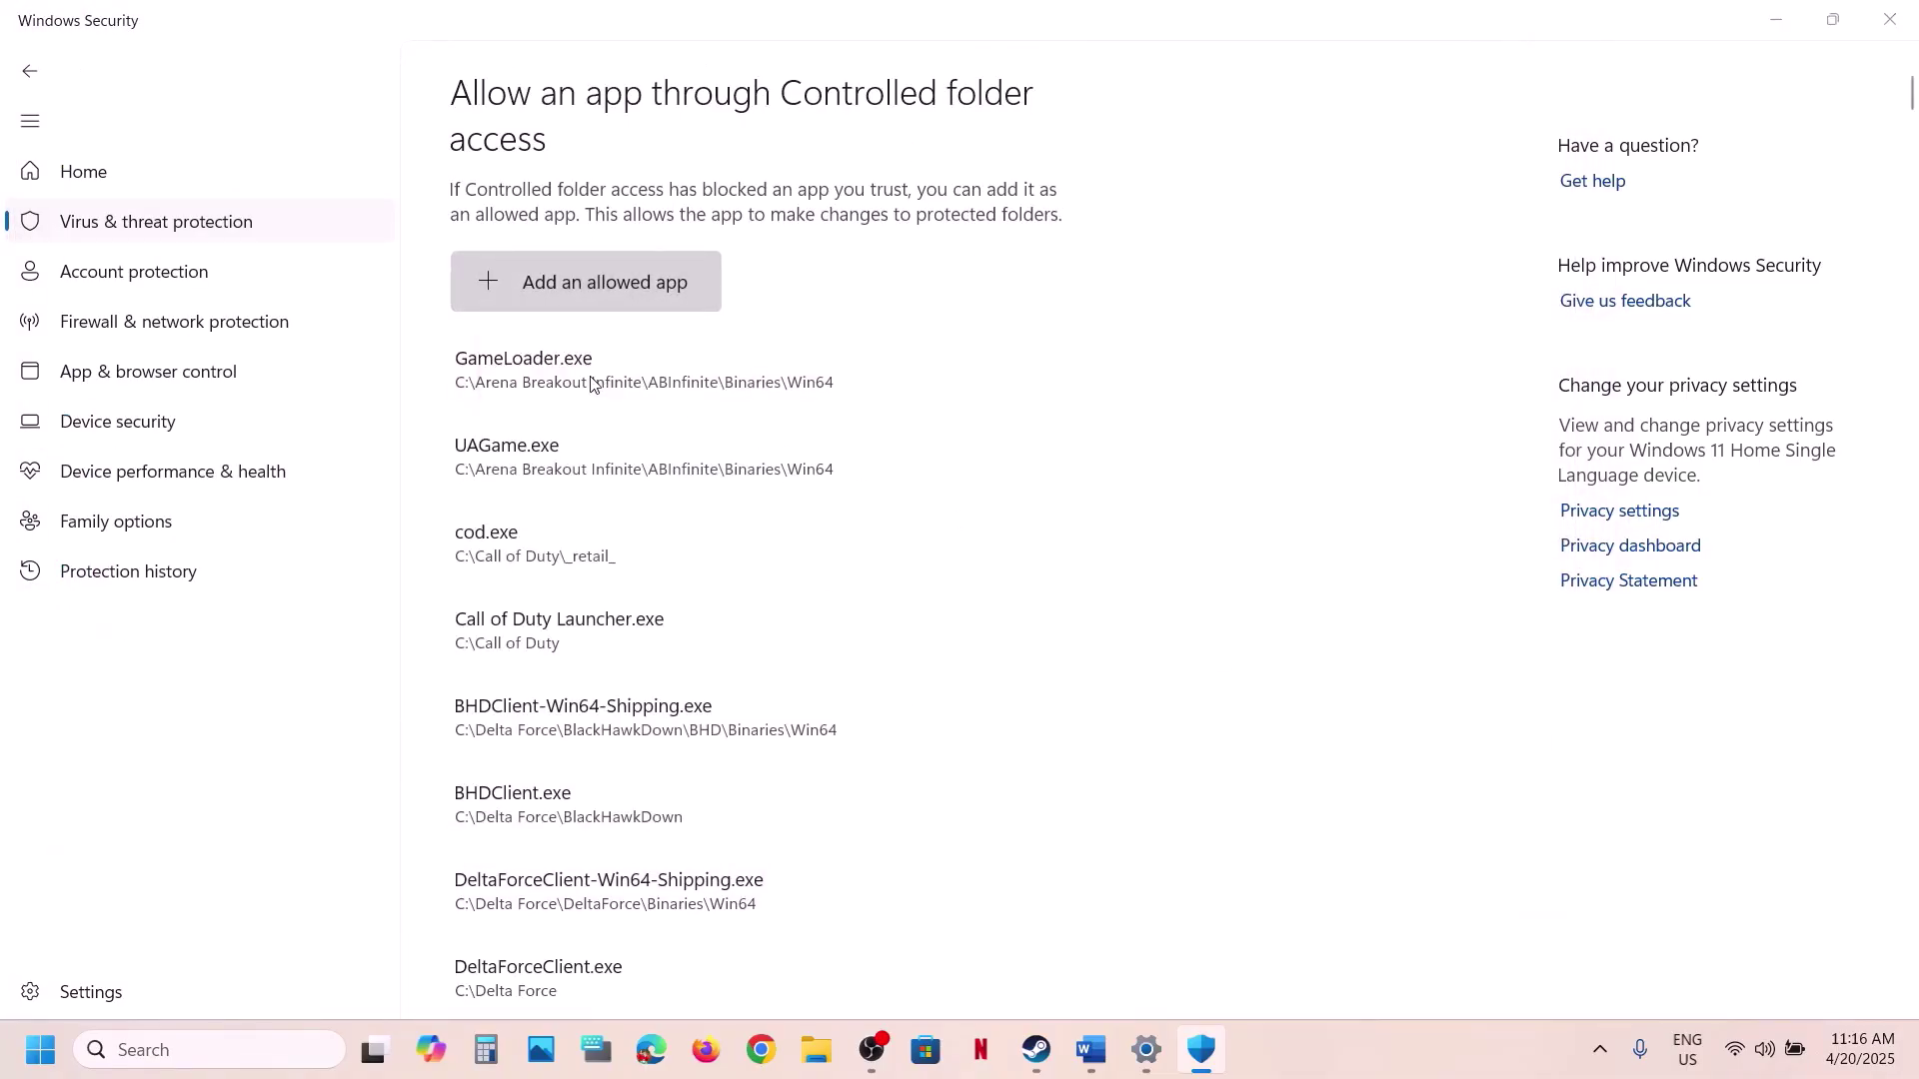
{"action": "left_click", "coordinate": [338, 310]}
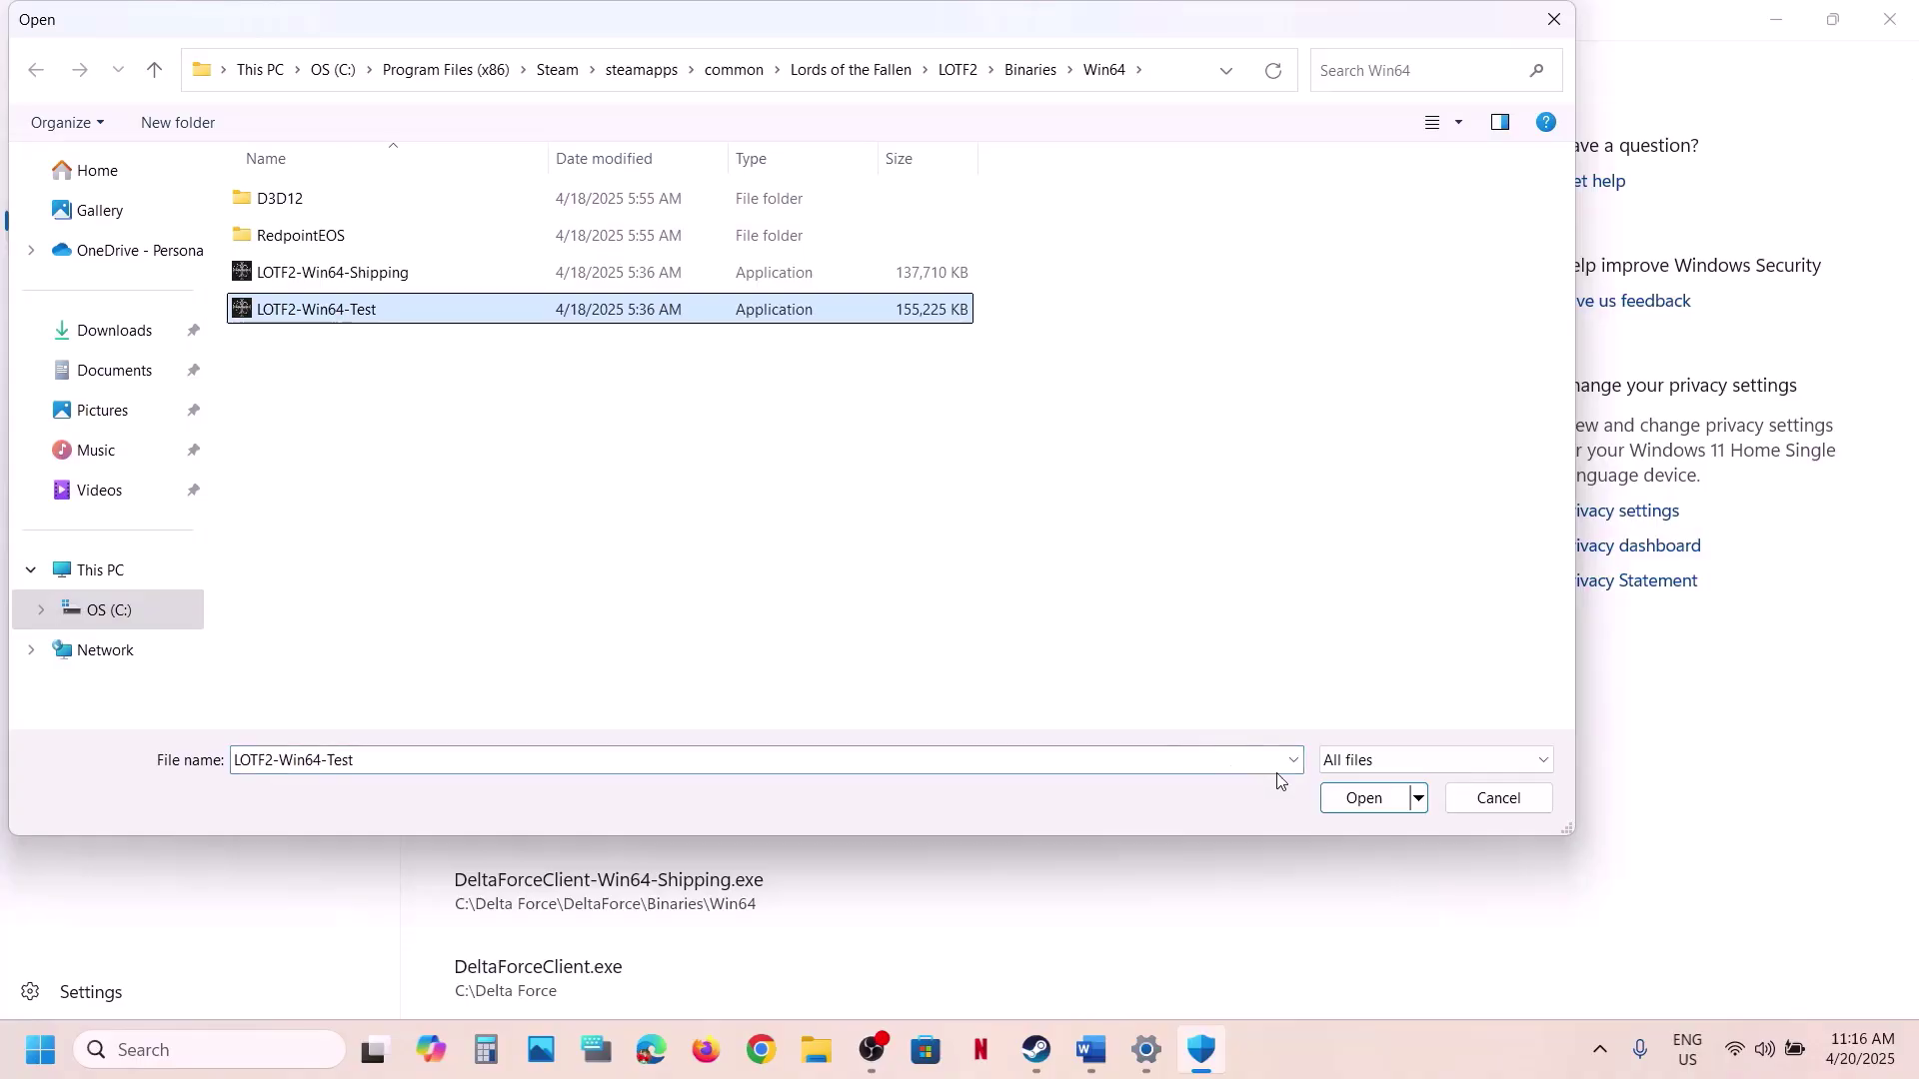
{"action": "left_click", "coordinate": [1361, 798]}
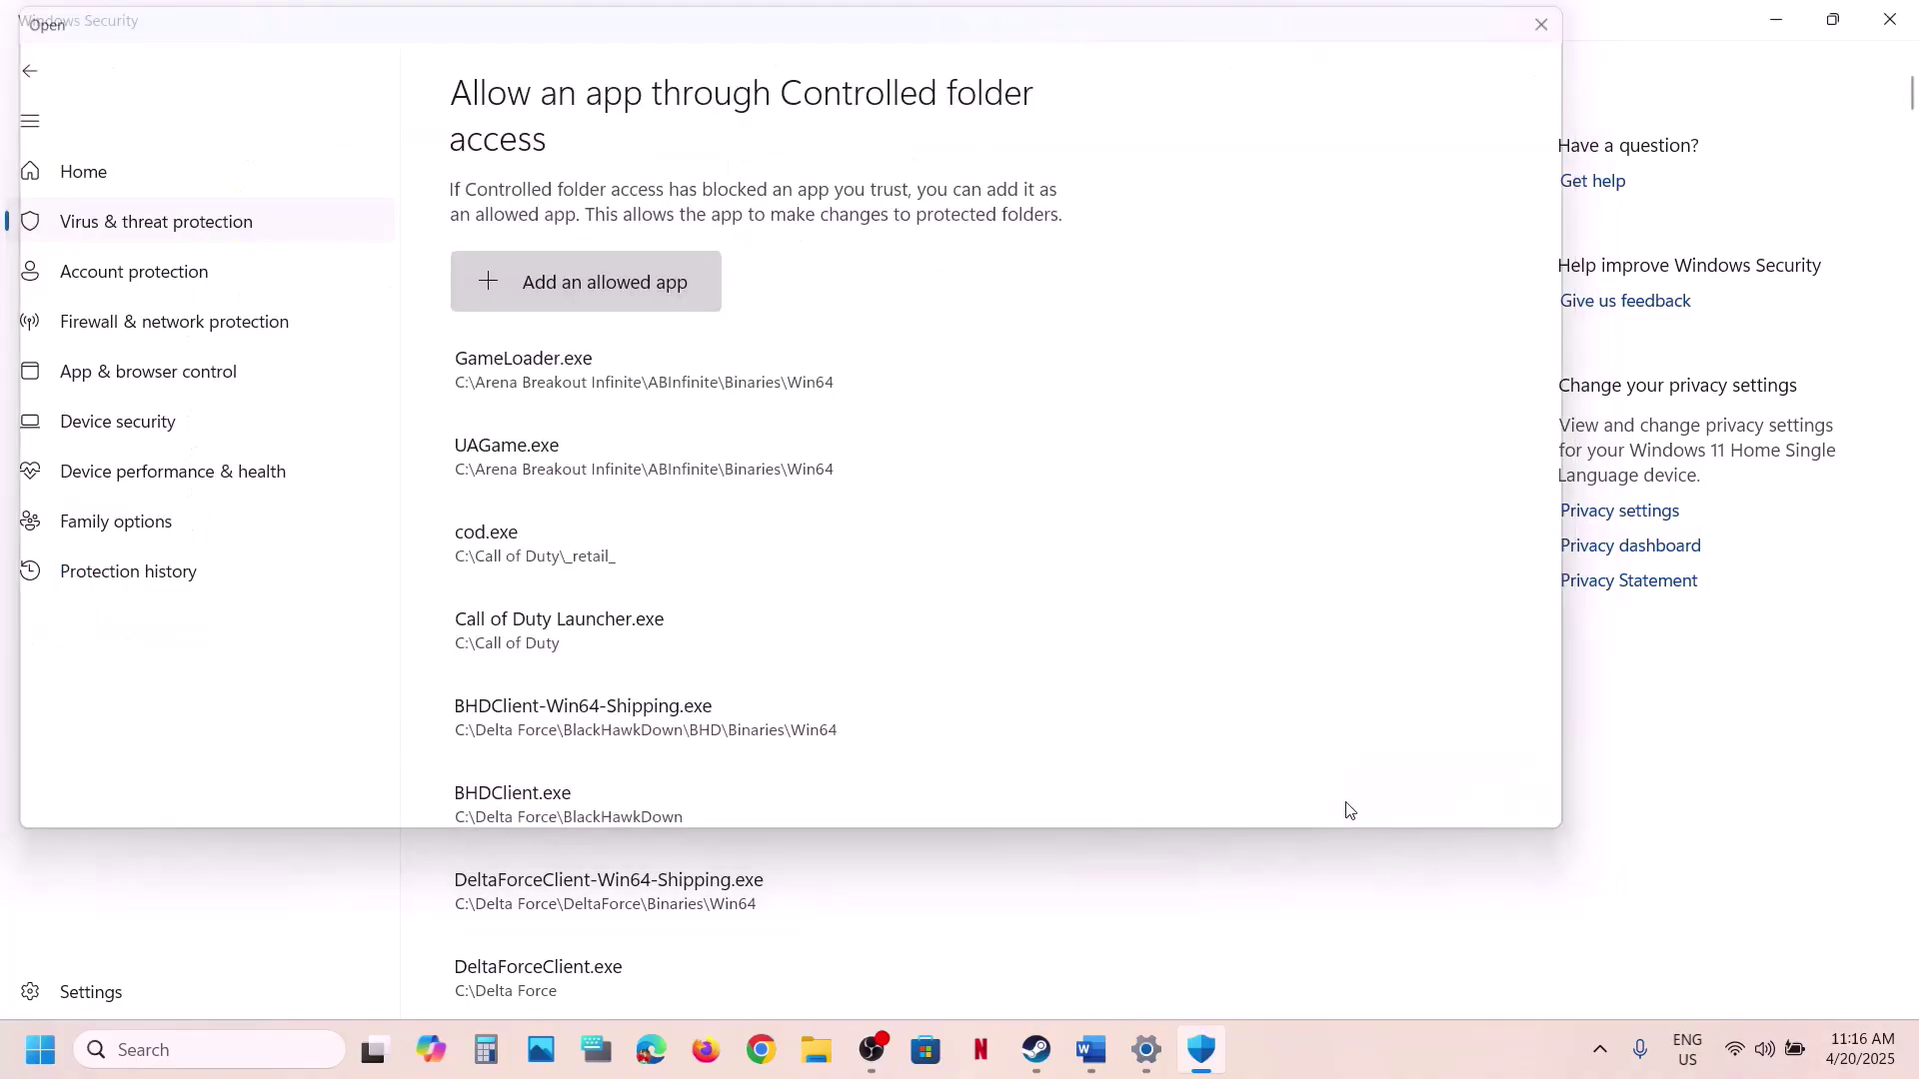
Add EasyAntiCheat_EOS_Setup from the EasyAntiCheat folder as an allowed app.
{"action": "left_click", "coordinate": [599, 288]}
{"action": "left_click", "coordinate": [592, 381]}
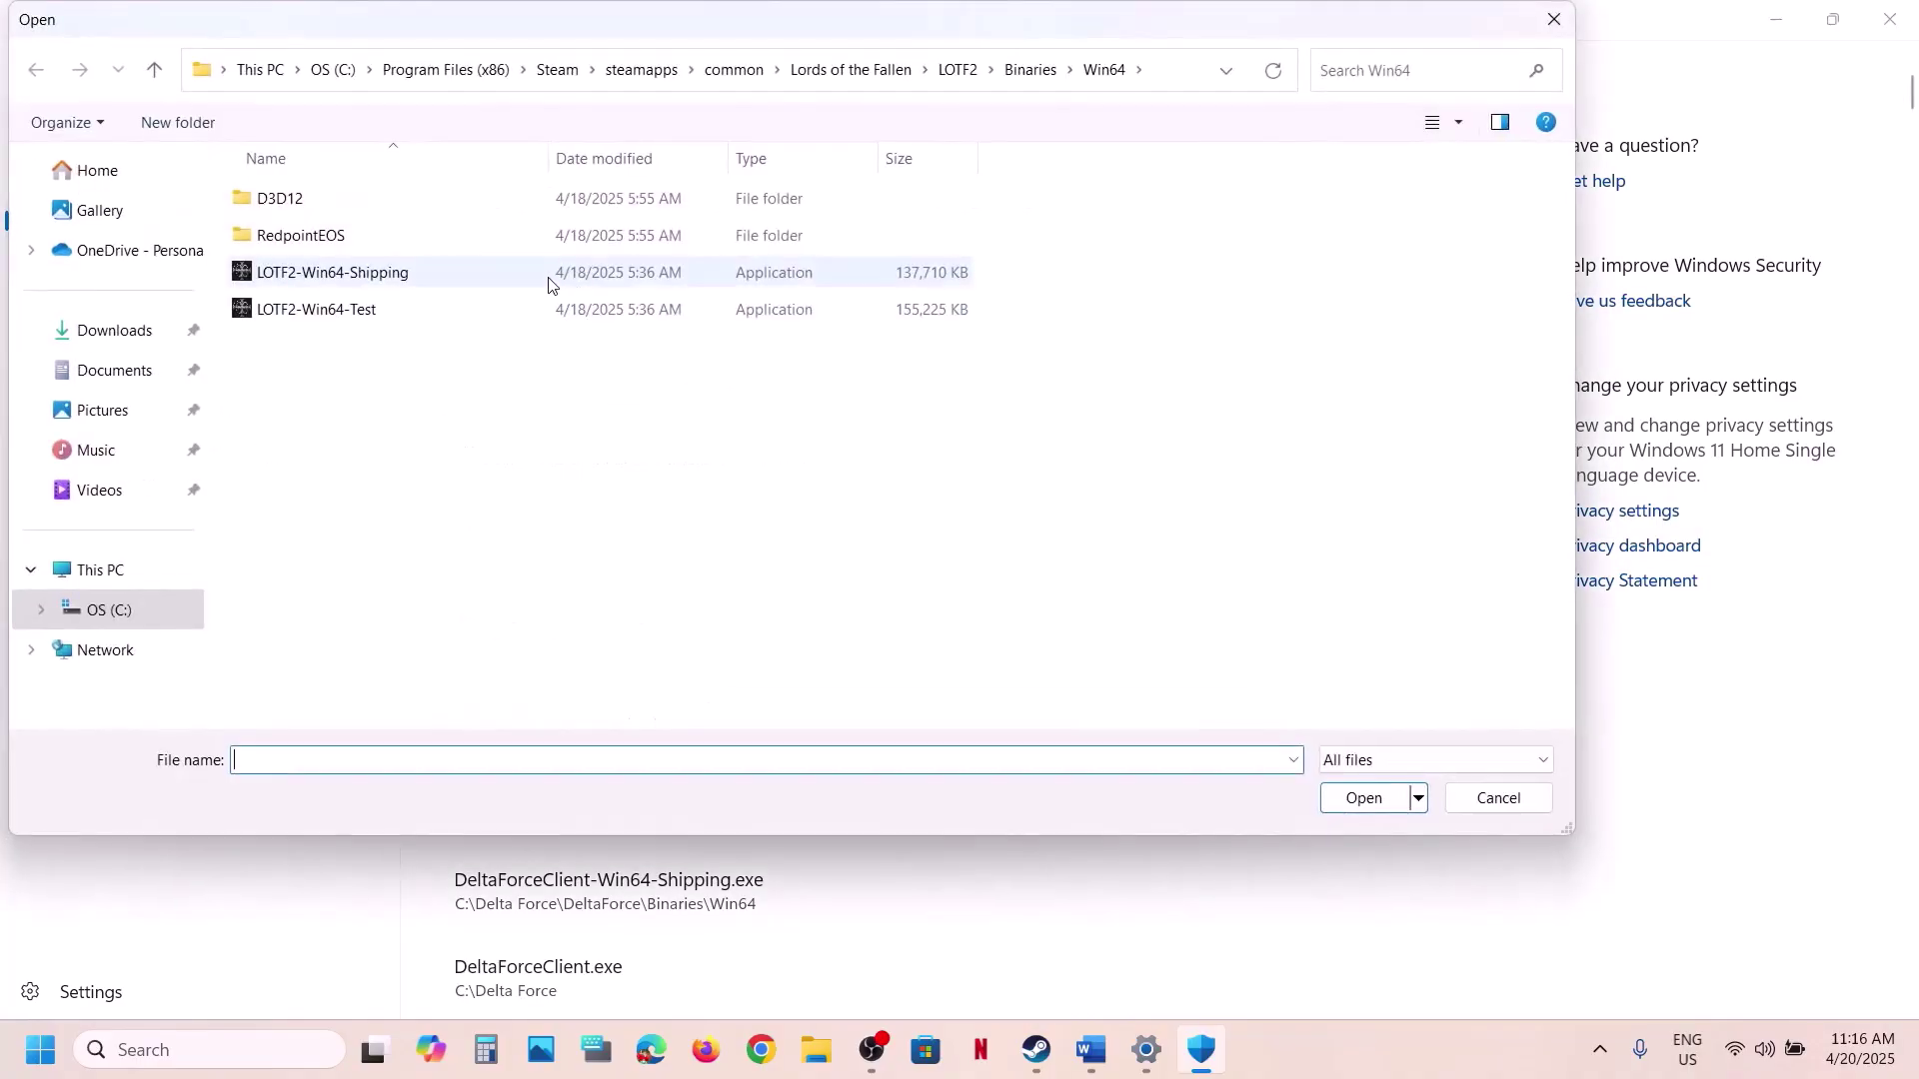
{"action": "double_click", "coordinate": [339, 236]}
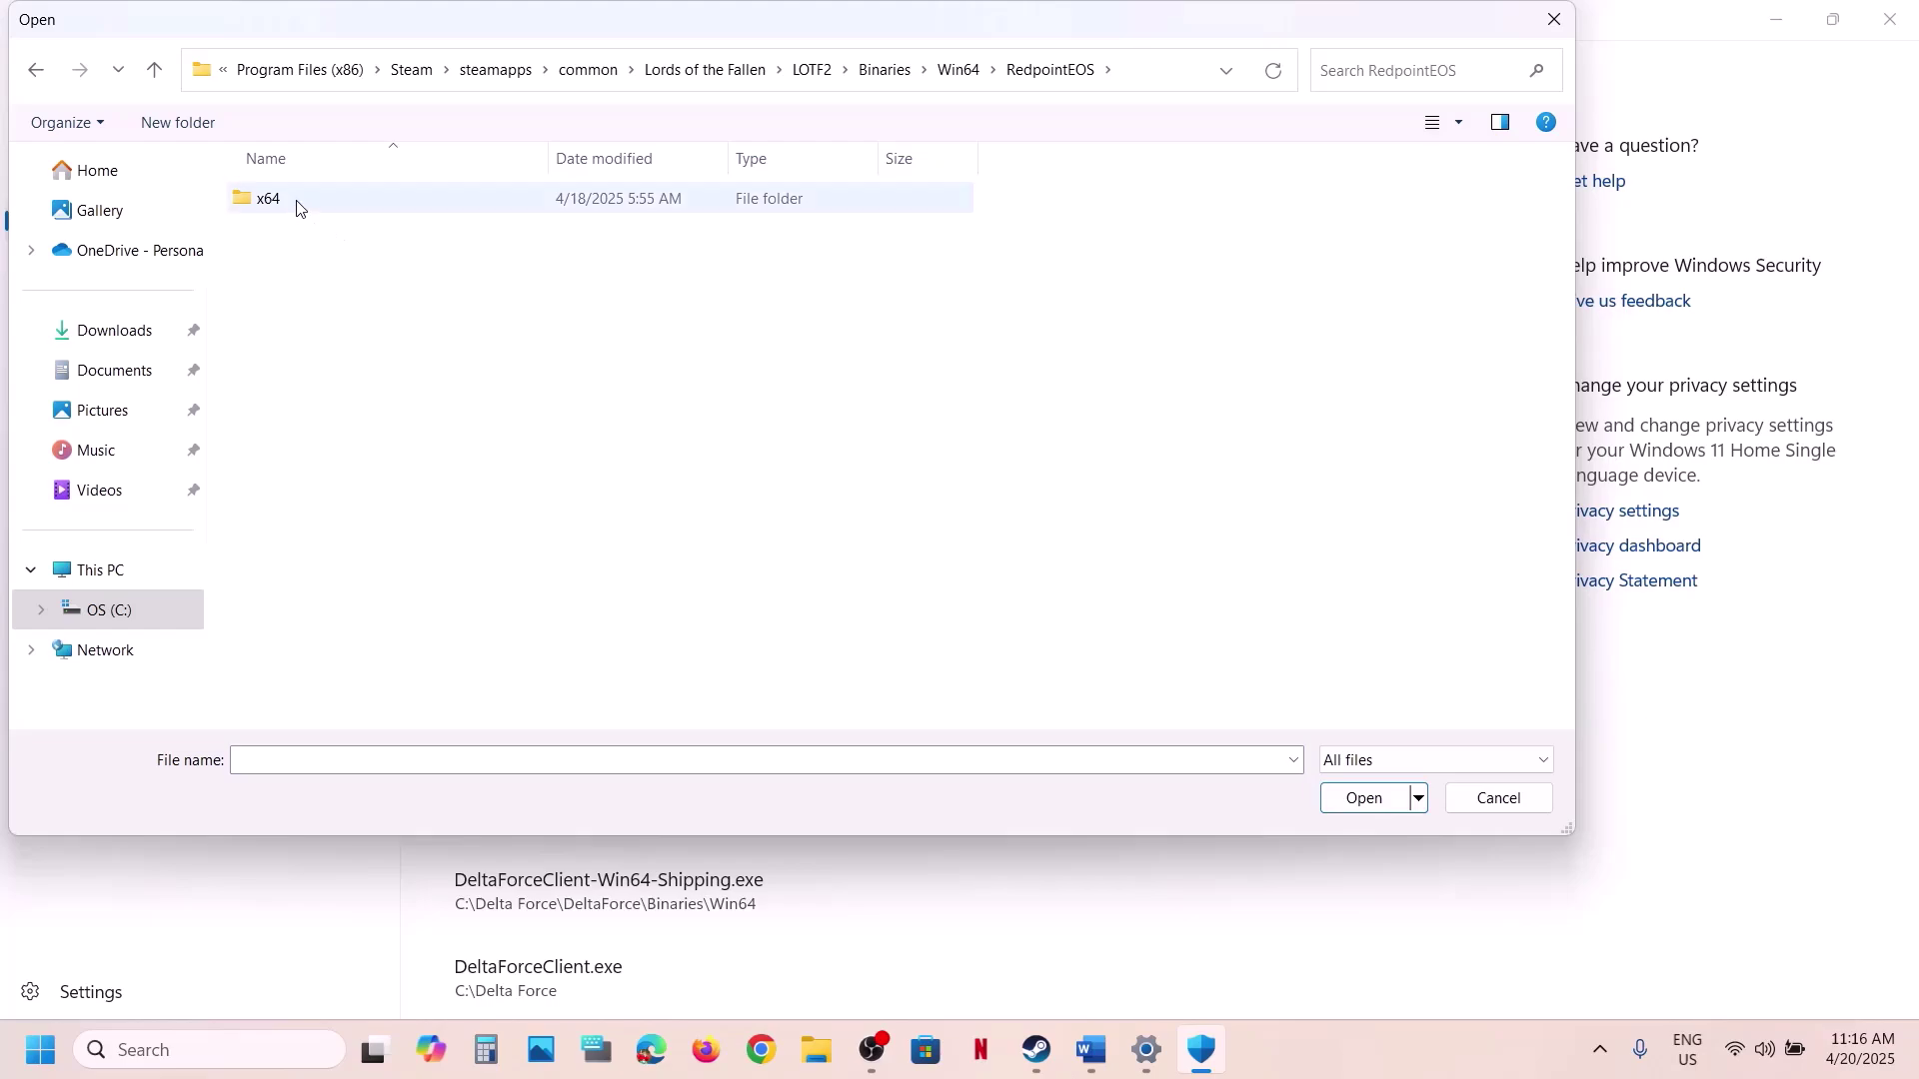
{"action": "double_click", "coordinate": [297, 209]}
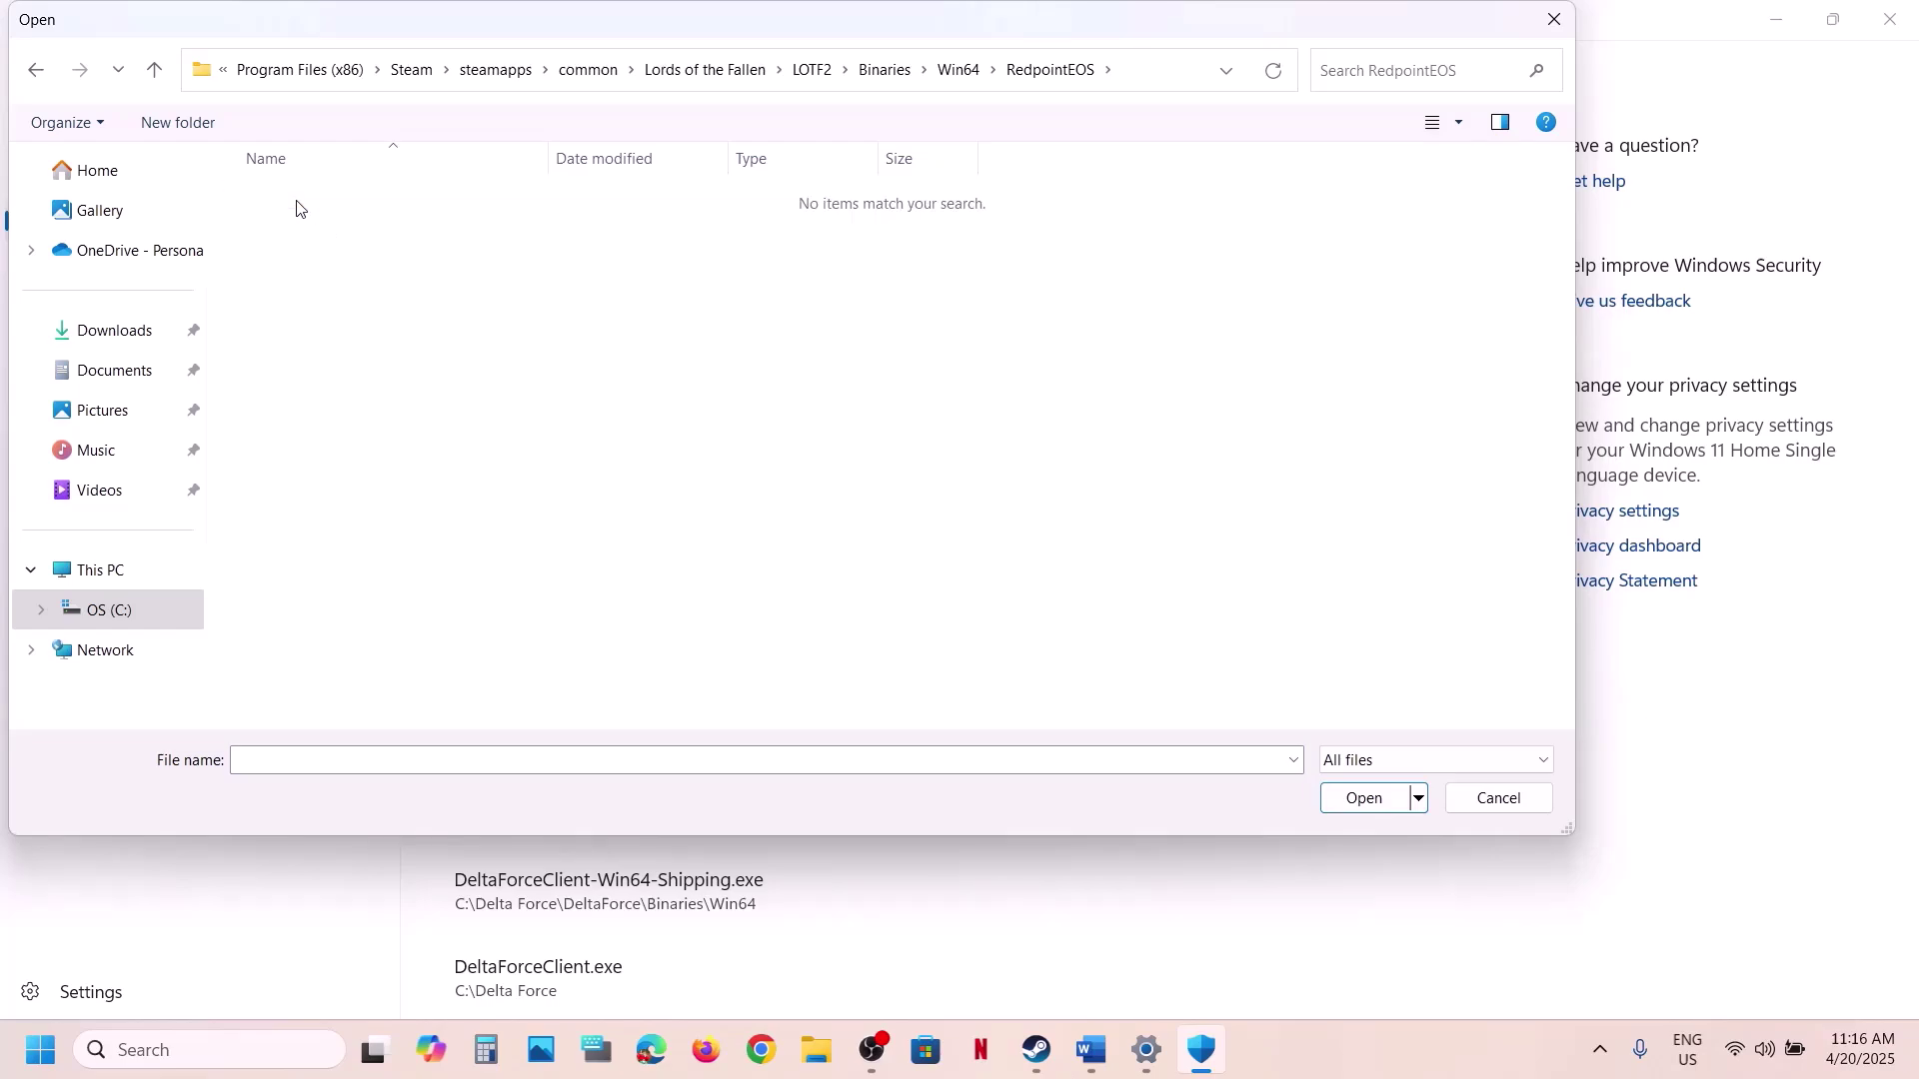
{"action": "left_click", "coordinate": [155, 69]}
{"action": "left_click", "coordinate": [154, 69]}
{"action": "left_click", "coordinate": [155, 69]}
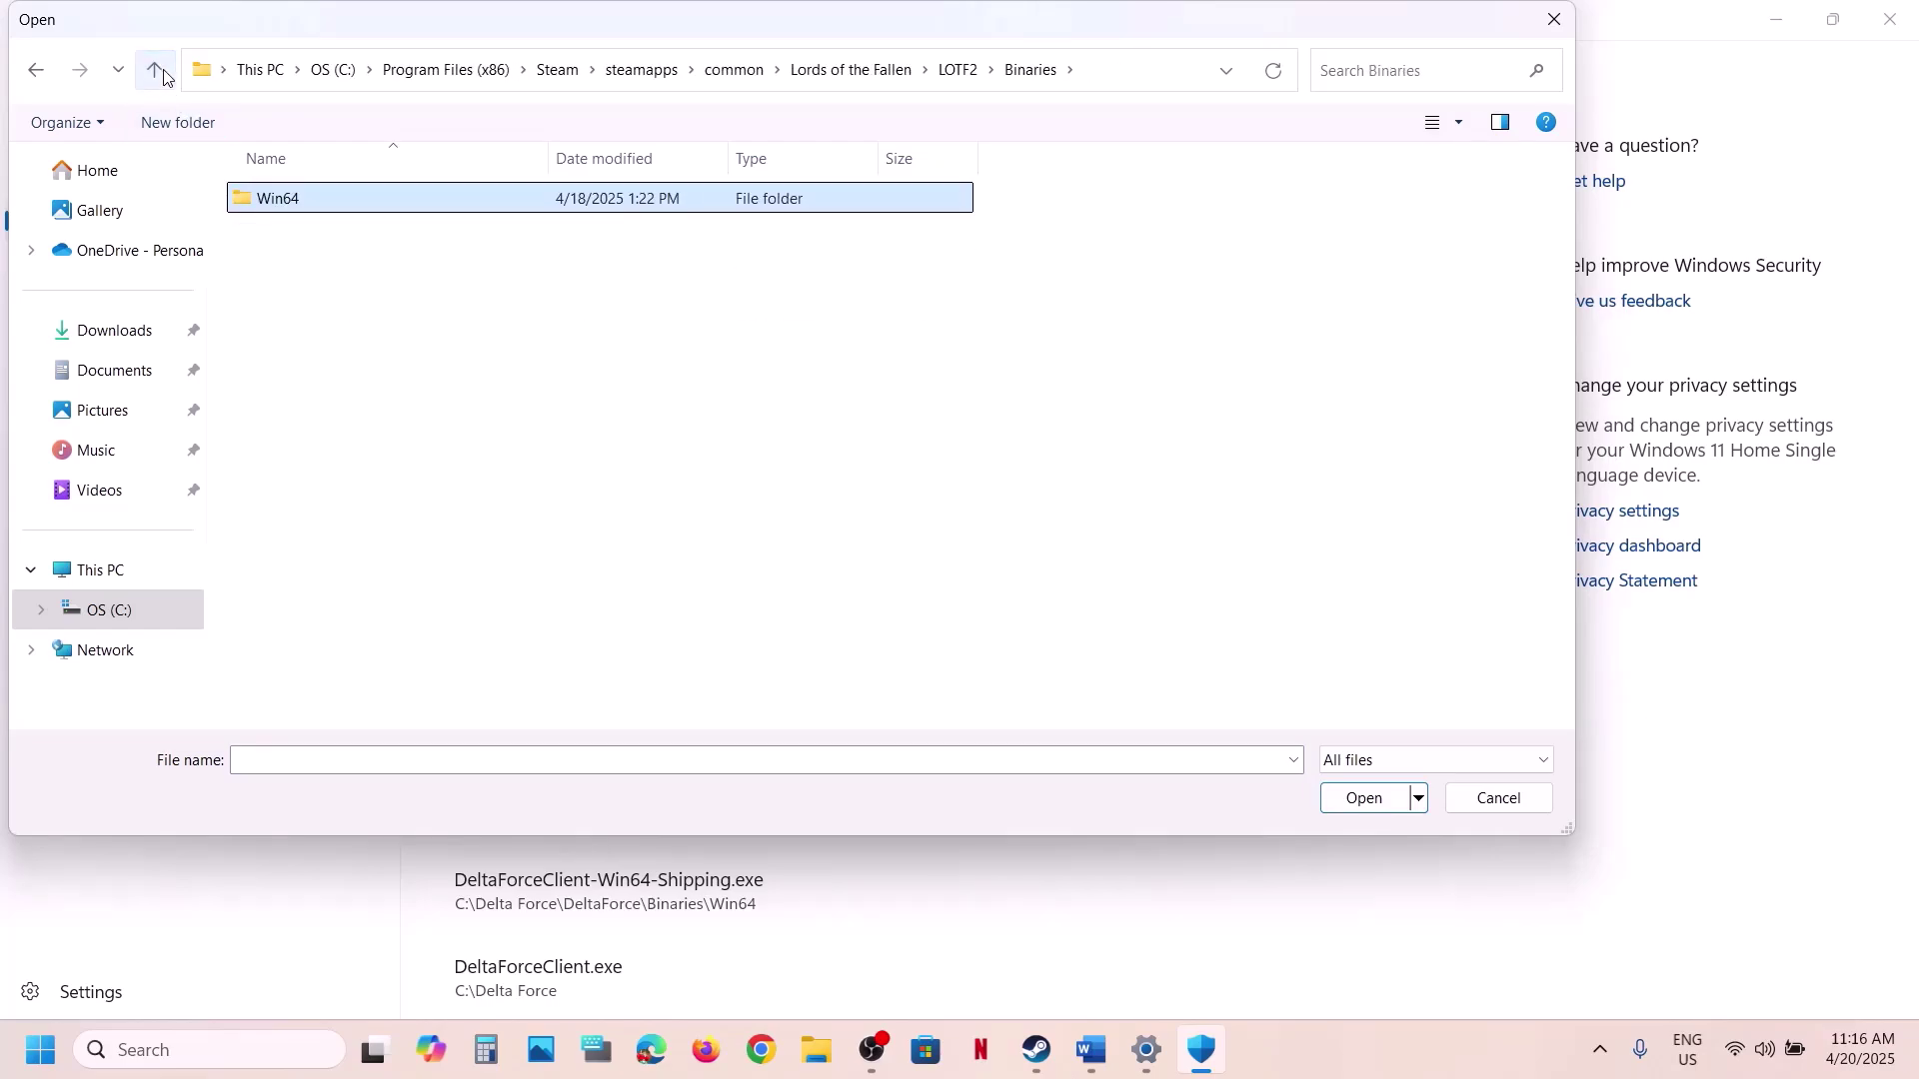
{"action": "left_click", "coordinate": [155, 69]}
{"action": "left_click", "coordinate": [155, 69]}
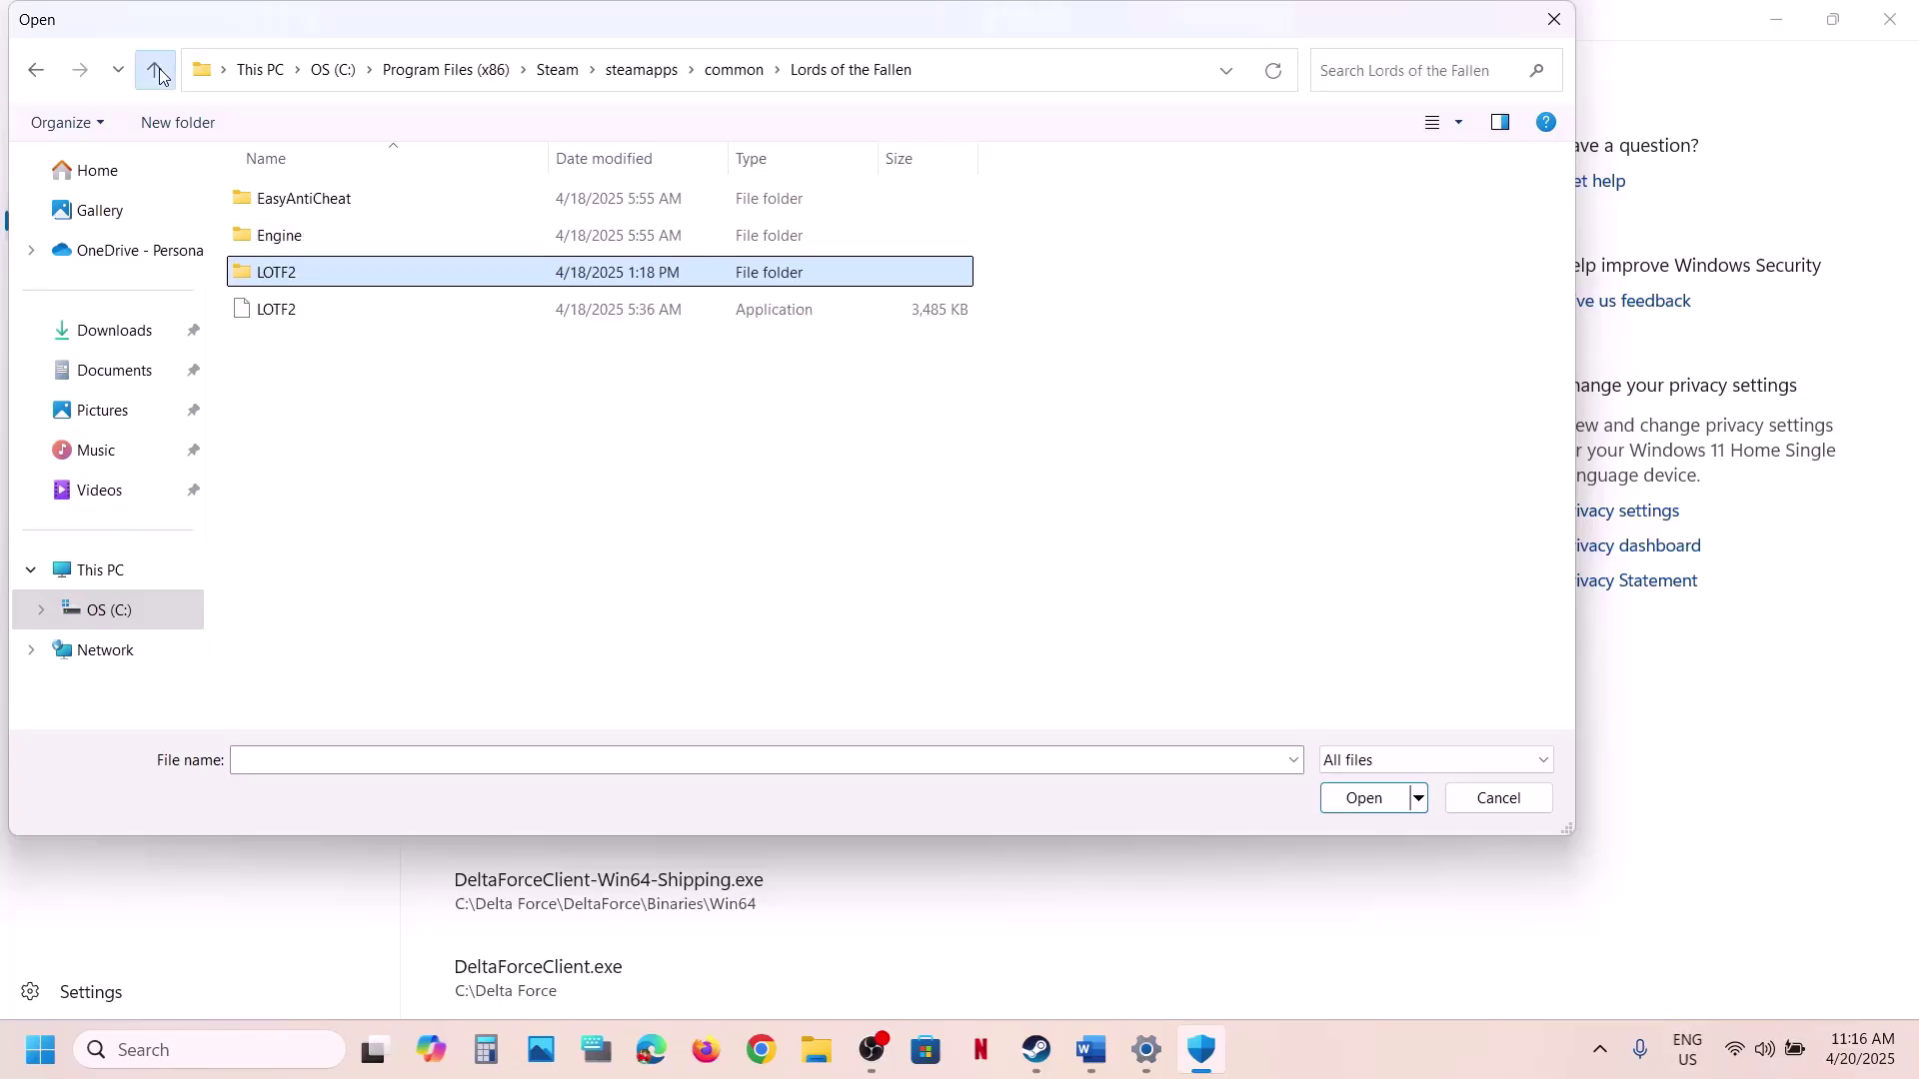
{"action": "double_click", "coordinate": [313, 192]}
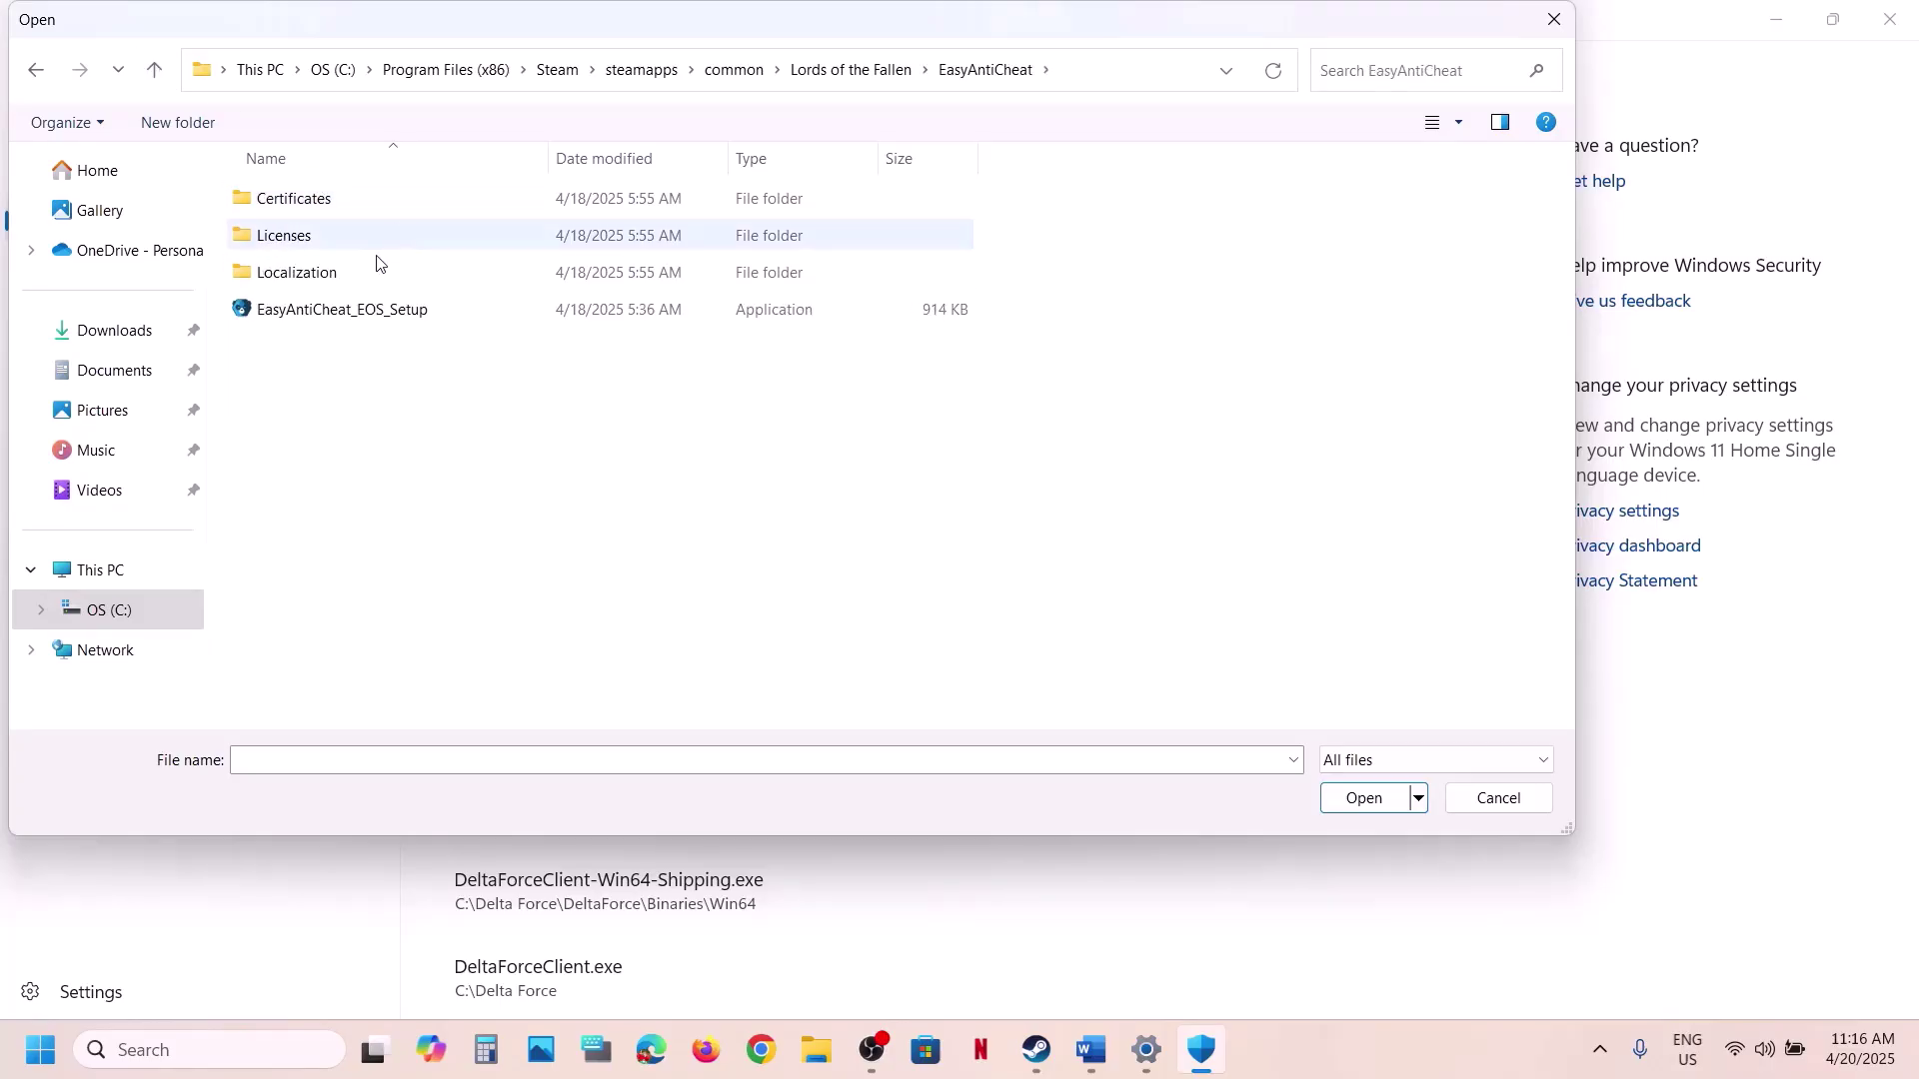
{"action": "left_click", "coordinate": [340, 310]}
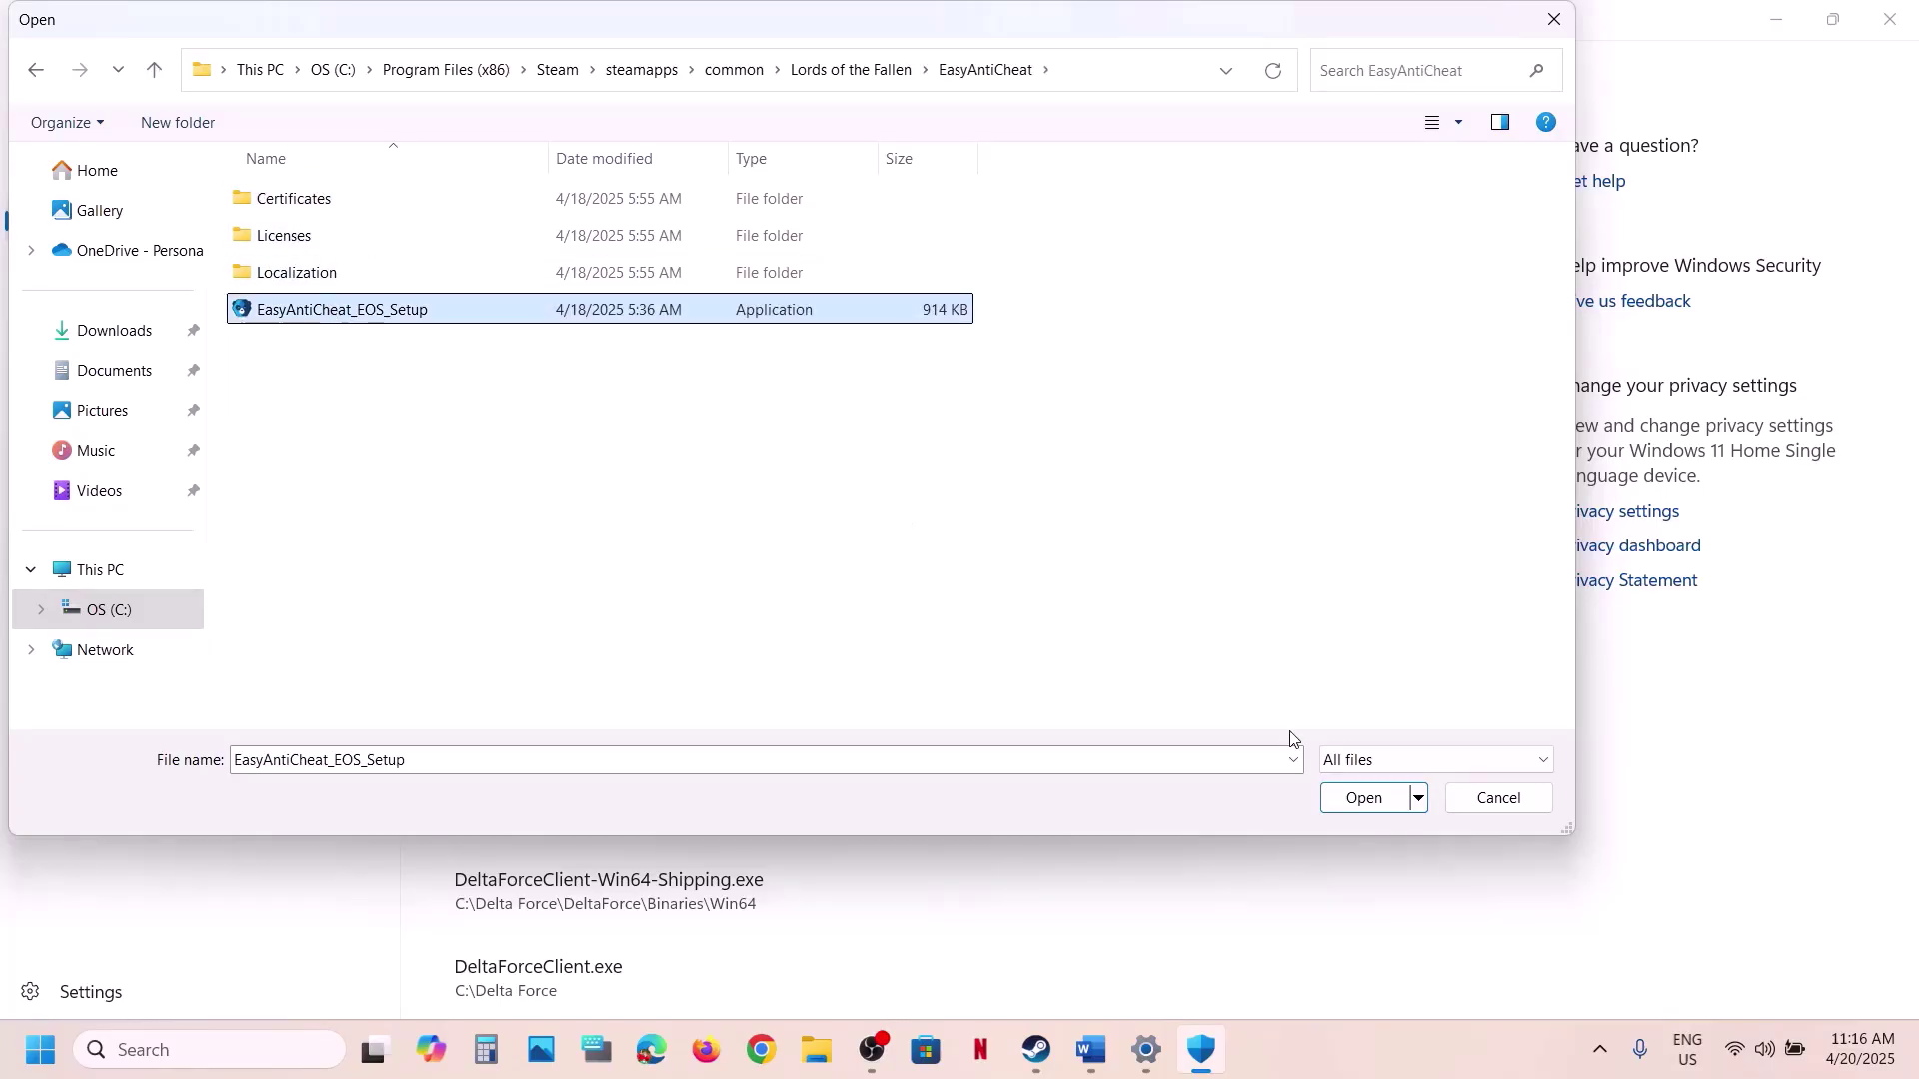
{"action": "left_click", "coordinate": [1362, 798]}
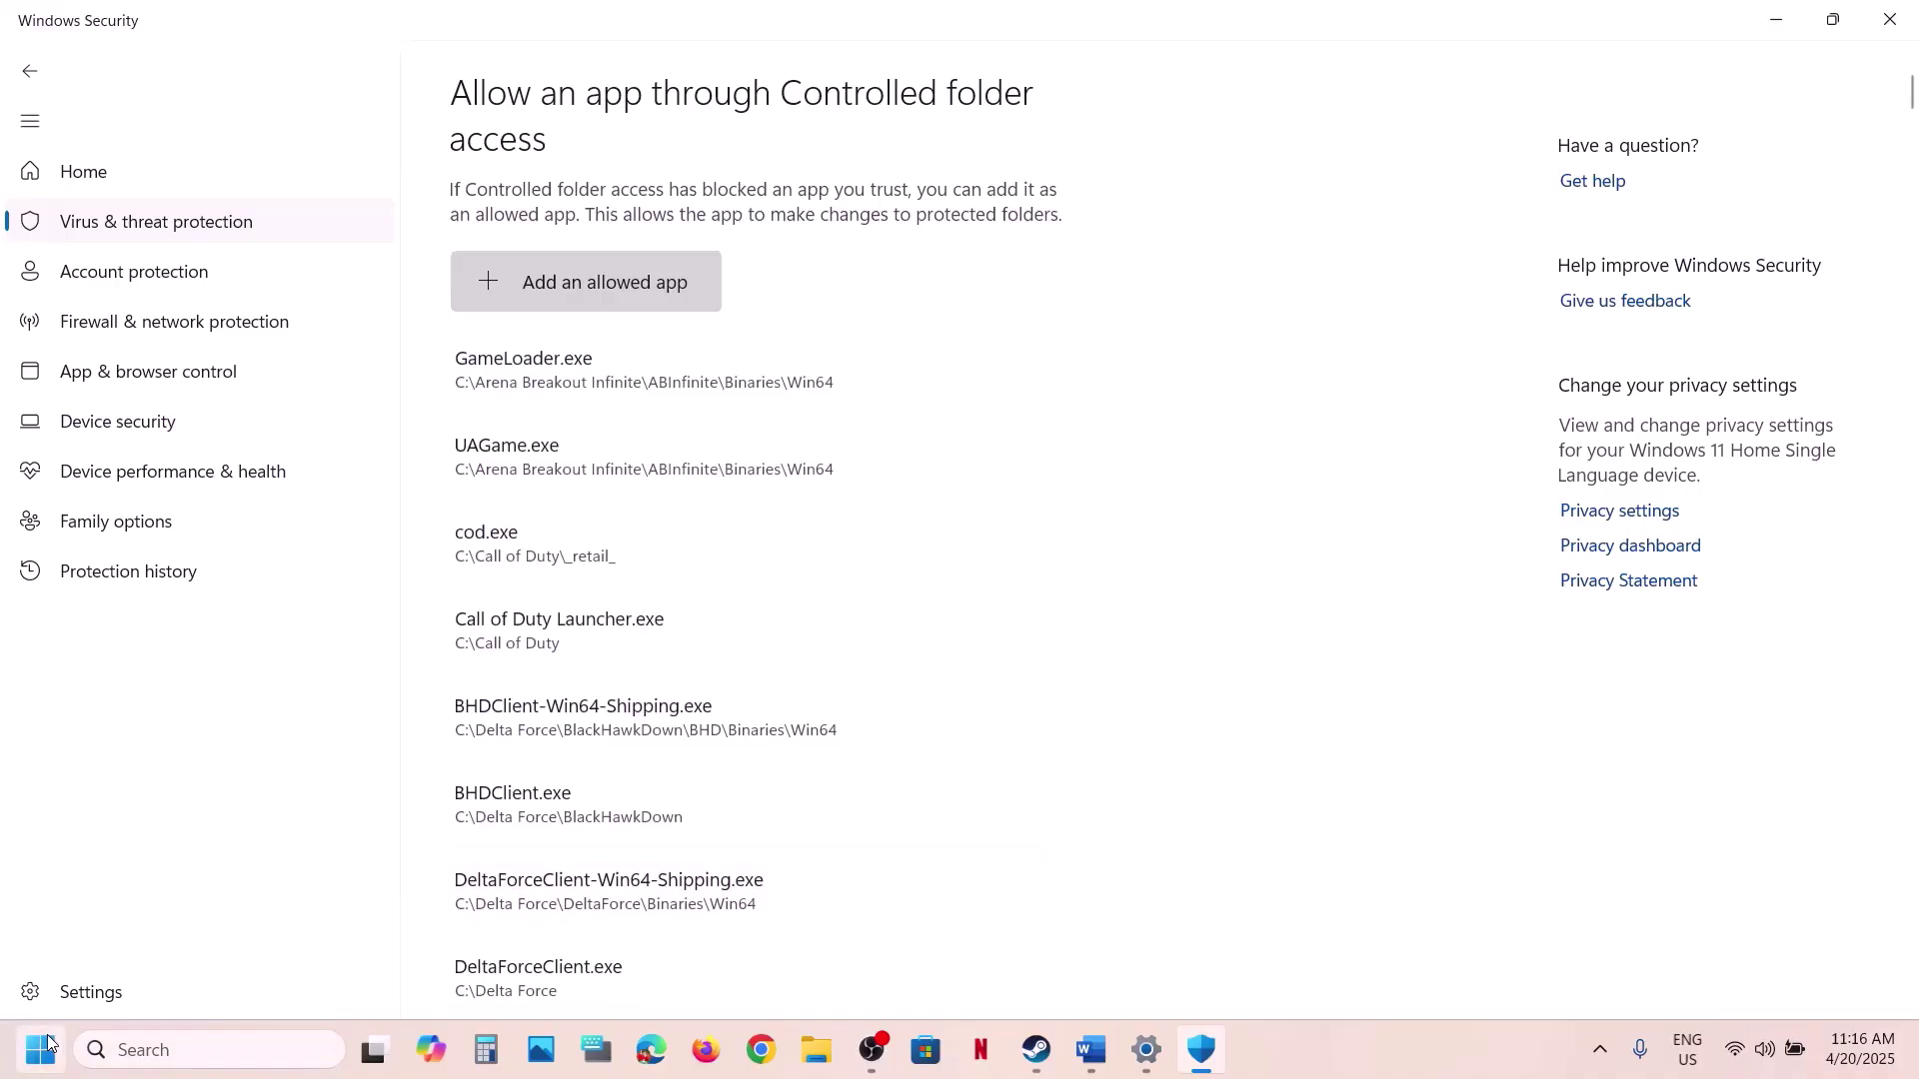
Open Control Panel's Windows Defender Firewall under System and Security.
{"action": "left_click", "coordinate": [174, 1067]}
{"action": "type", "text": "contro"}
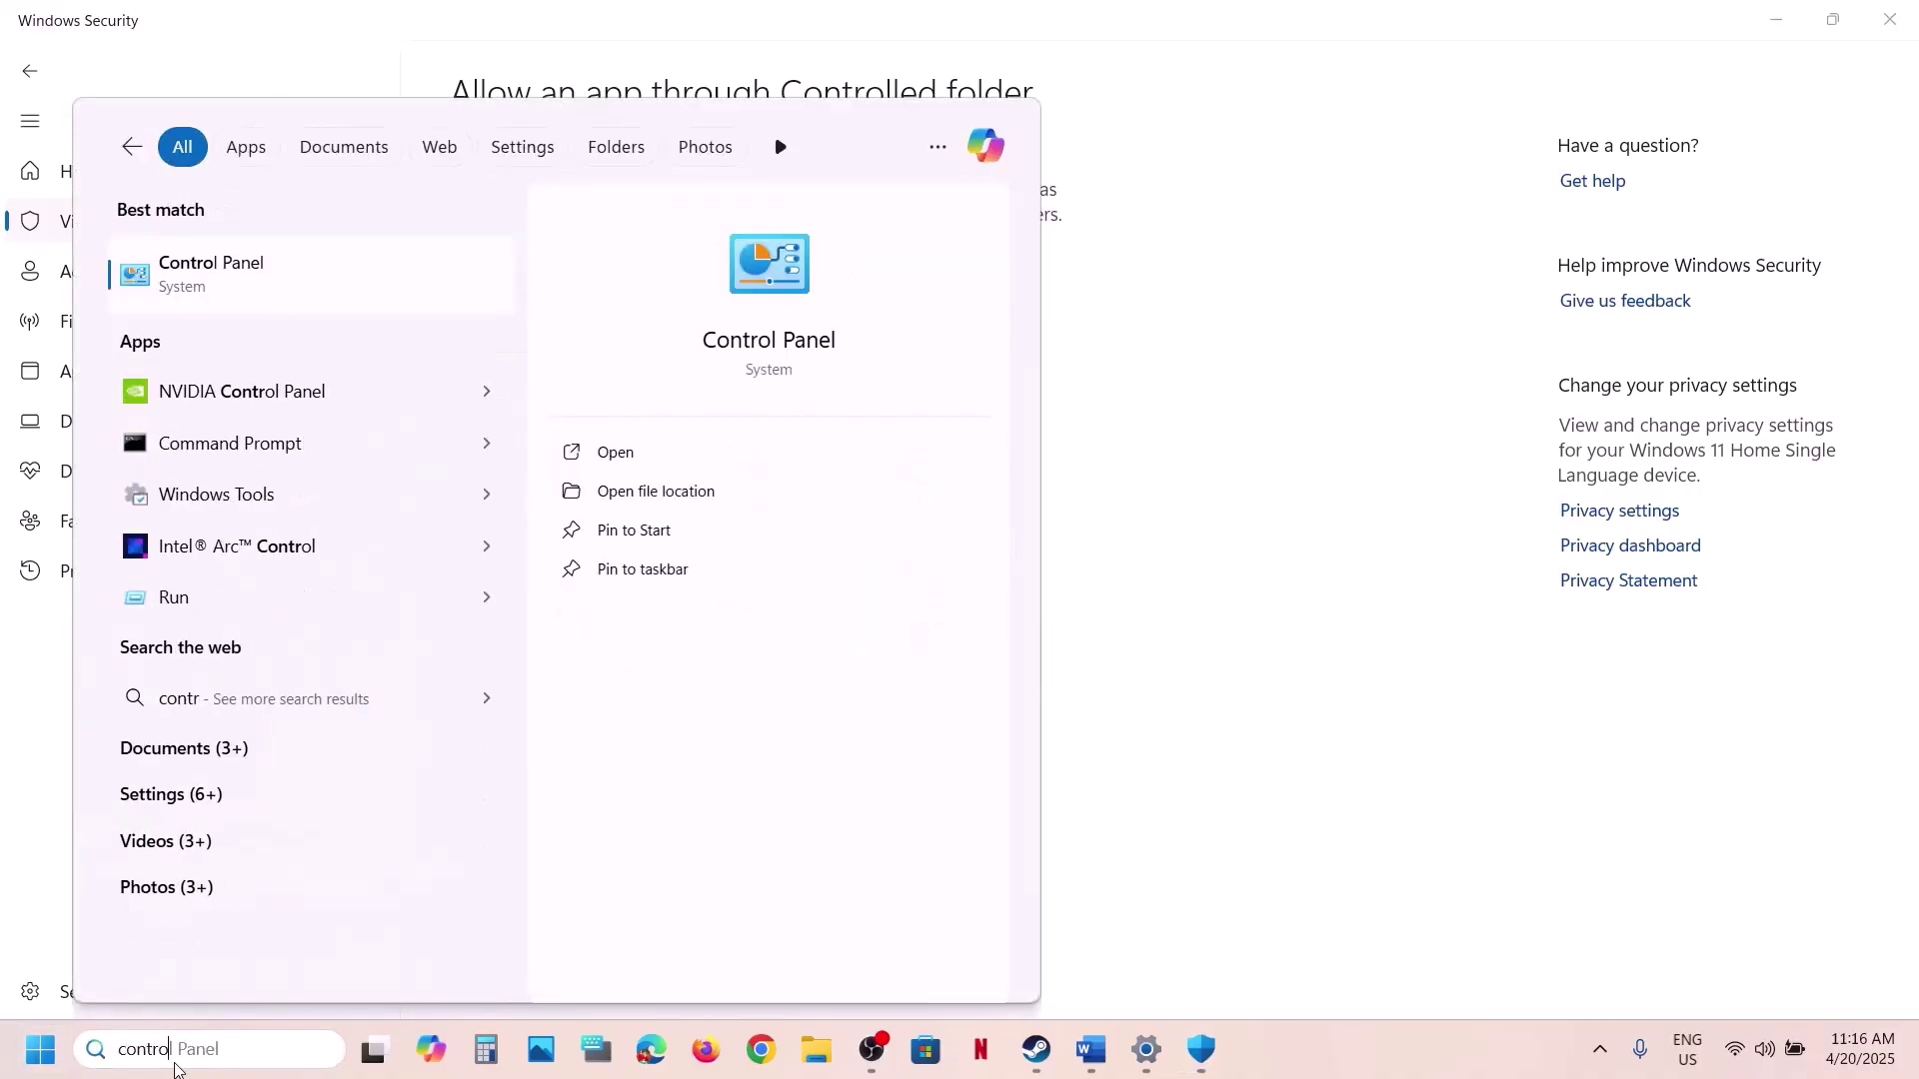
{"action": "type", "text": "l"}
{"action": "key", "text": "Return"}
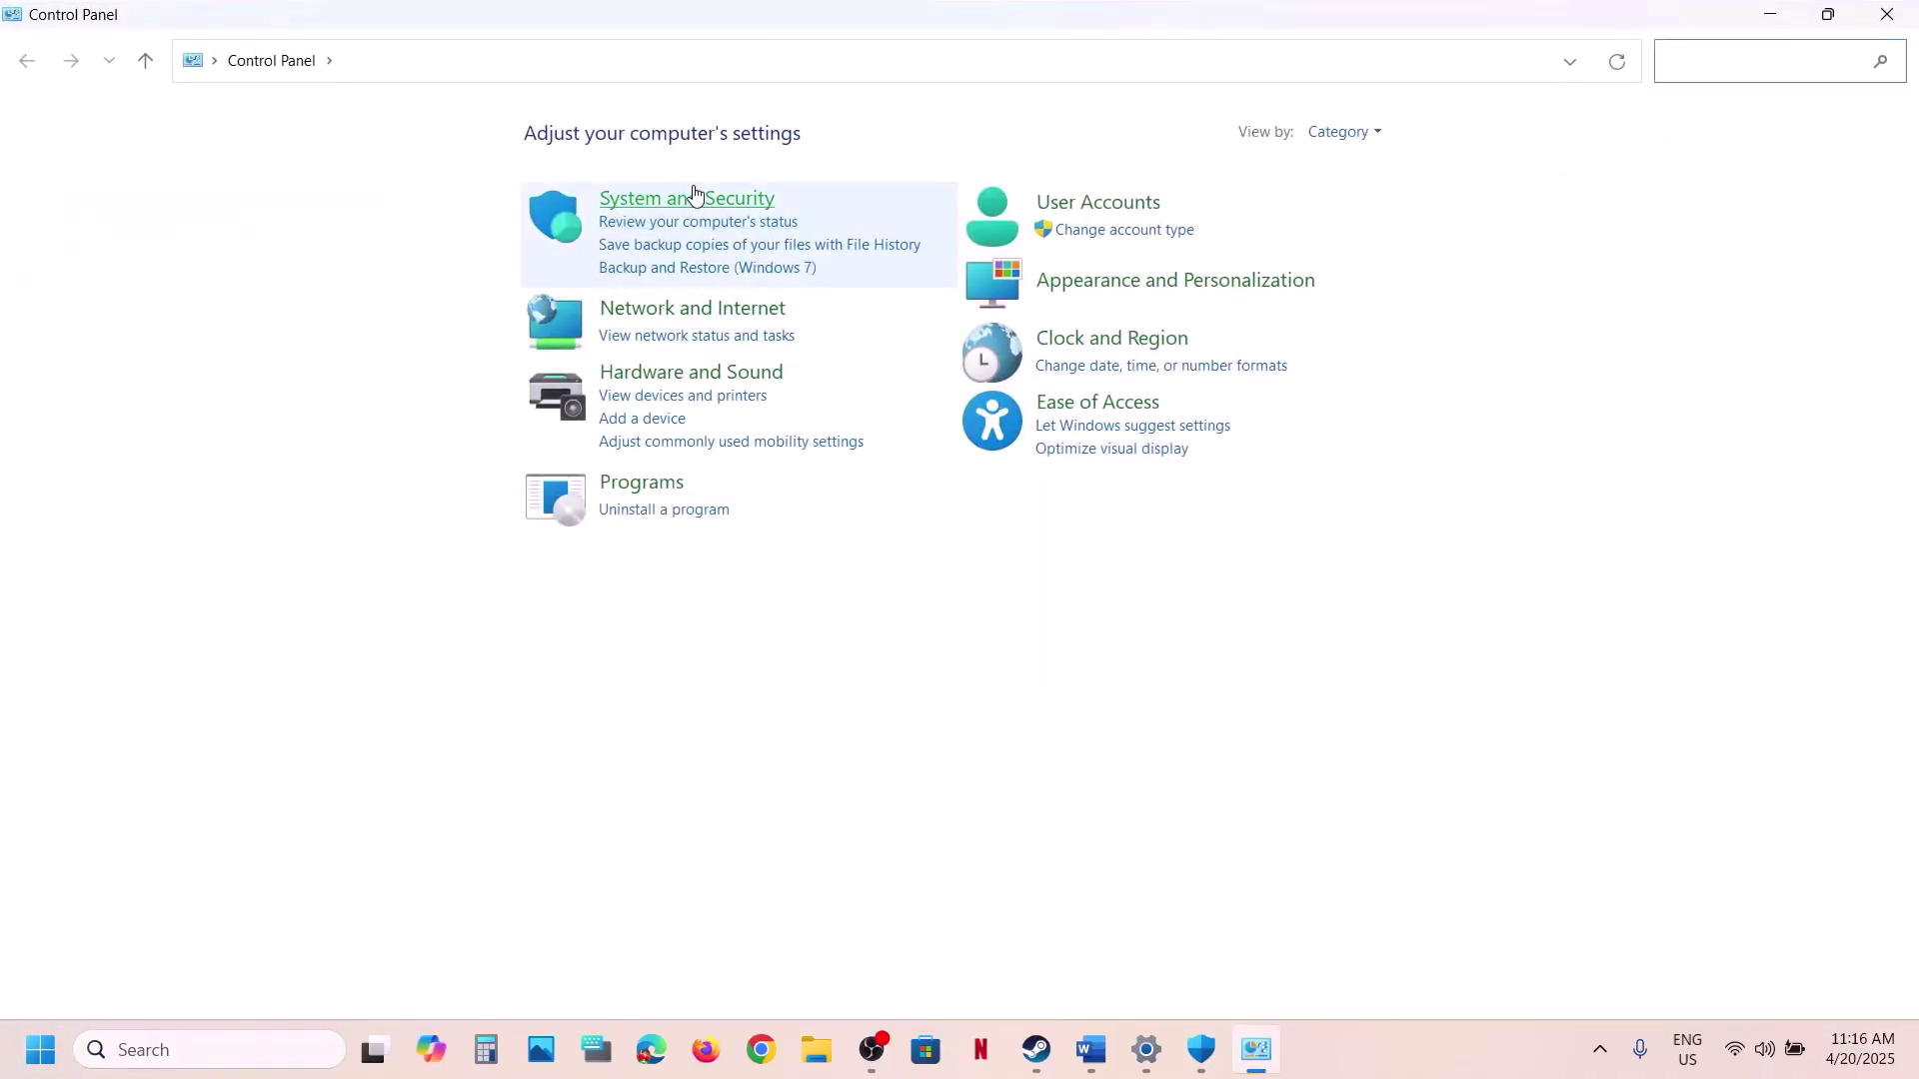
{"action": "left_click", "coordinate": [696, 197]}
{"action": "left_click", "coordinate": [468, 220]}
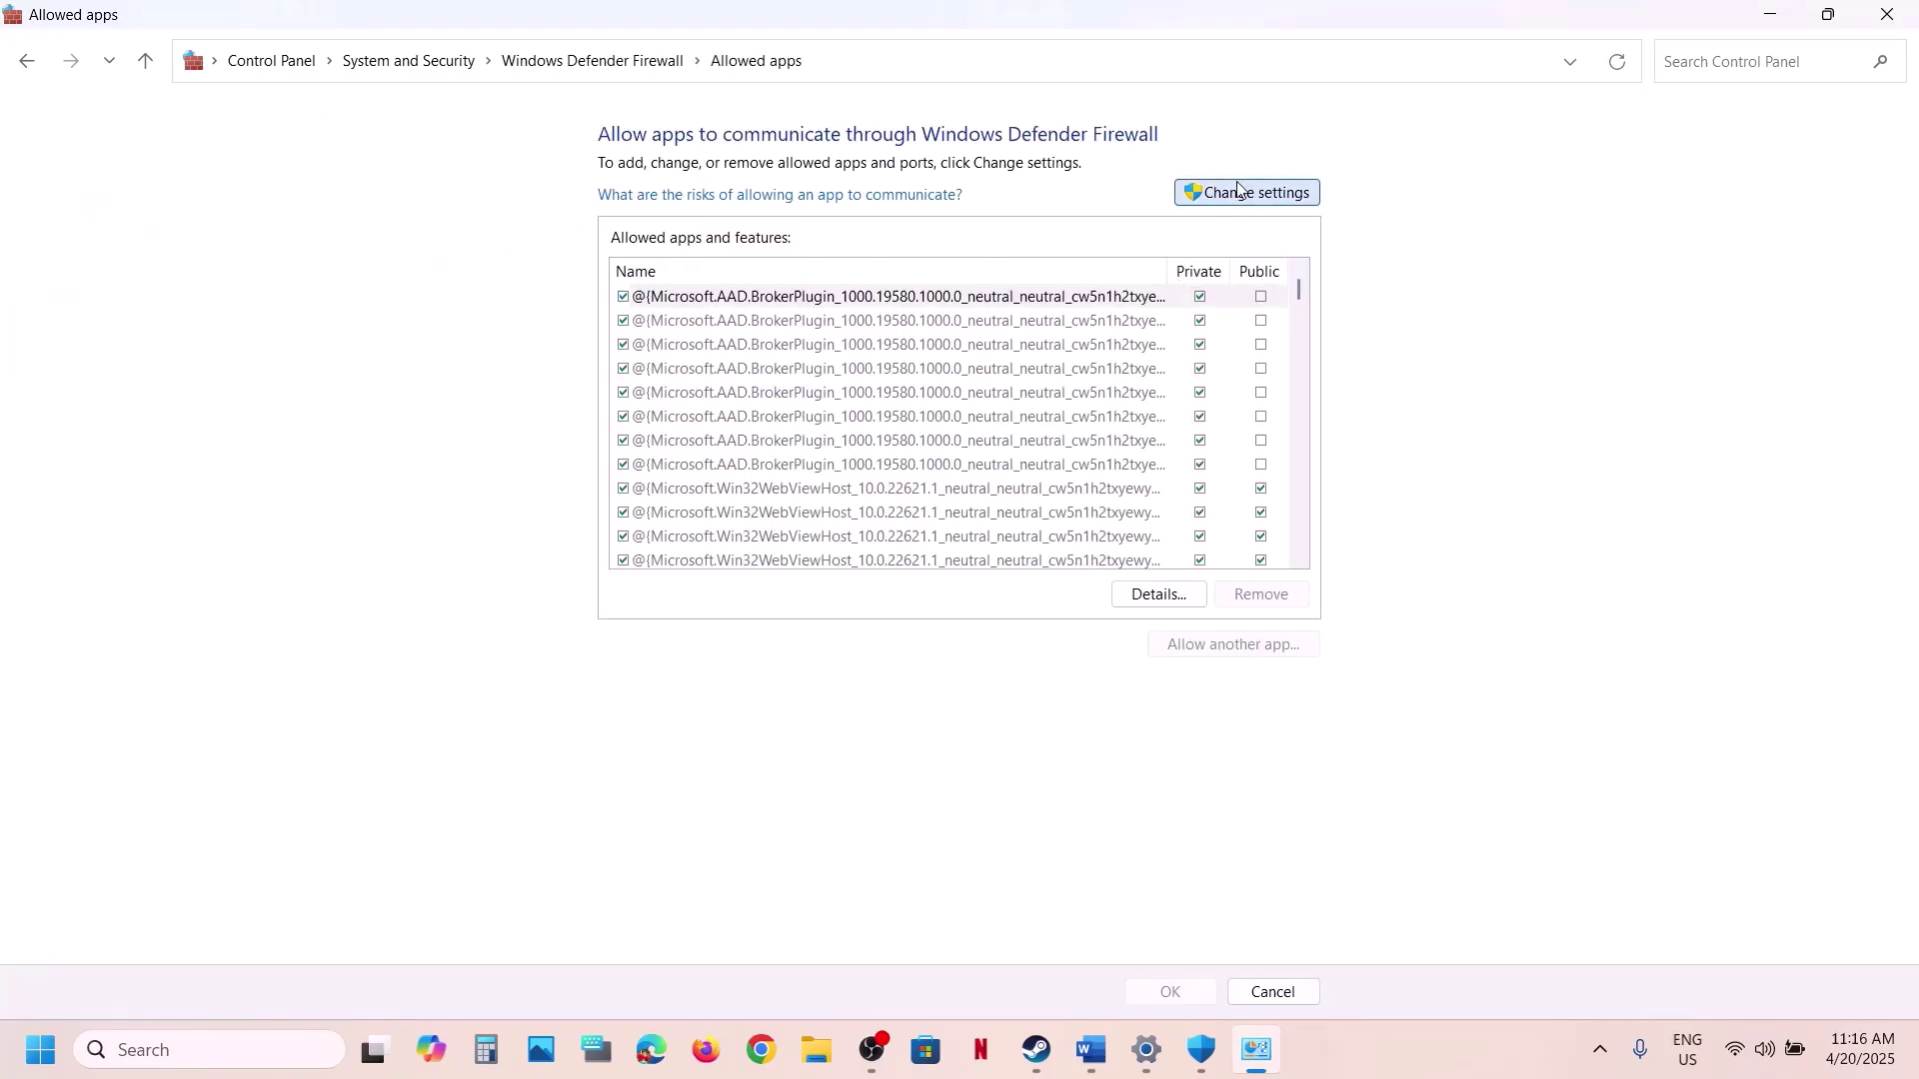
Try allowing the LOTF2 launcher; Easy Anti-Cheat Bootstrapper (EOS) is already an exception.
{"action": "left_click", "coordinate": [1246, 193]}
{"action": "left_click", "coordinate": [1189, 644]}
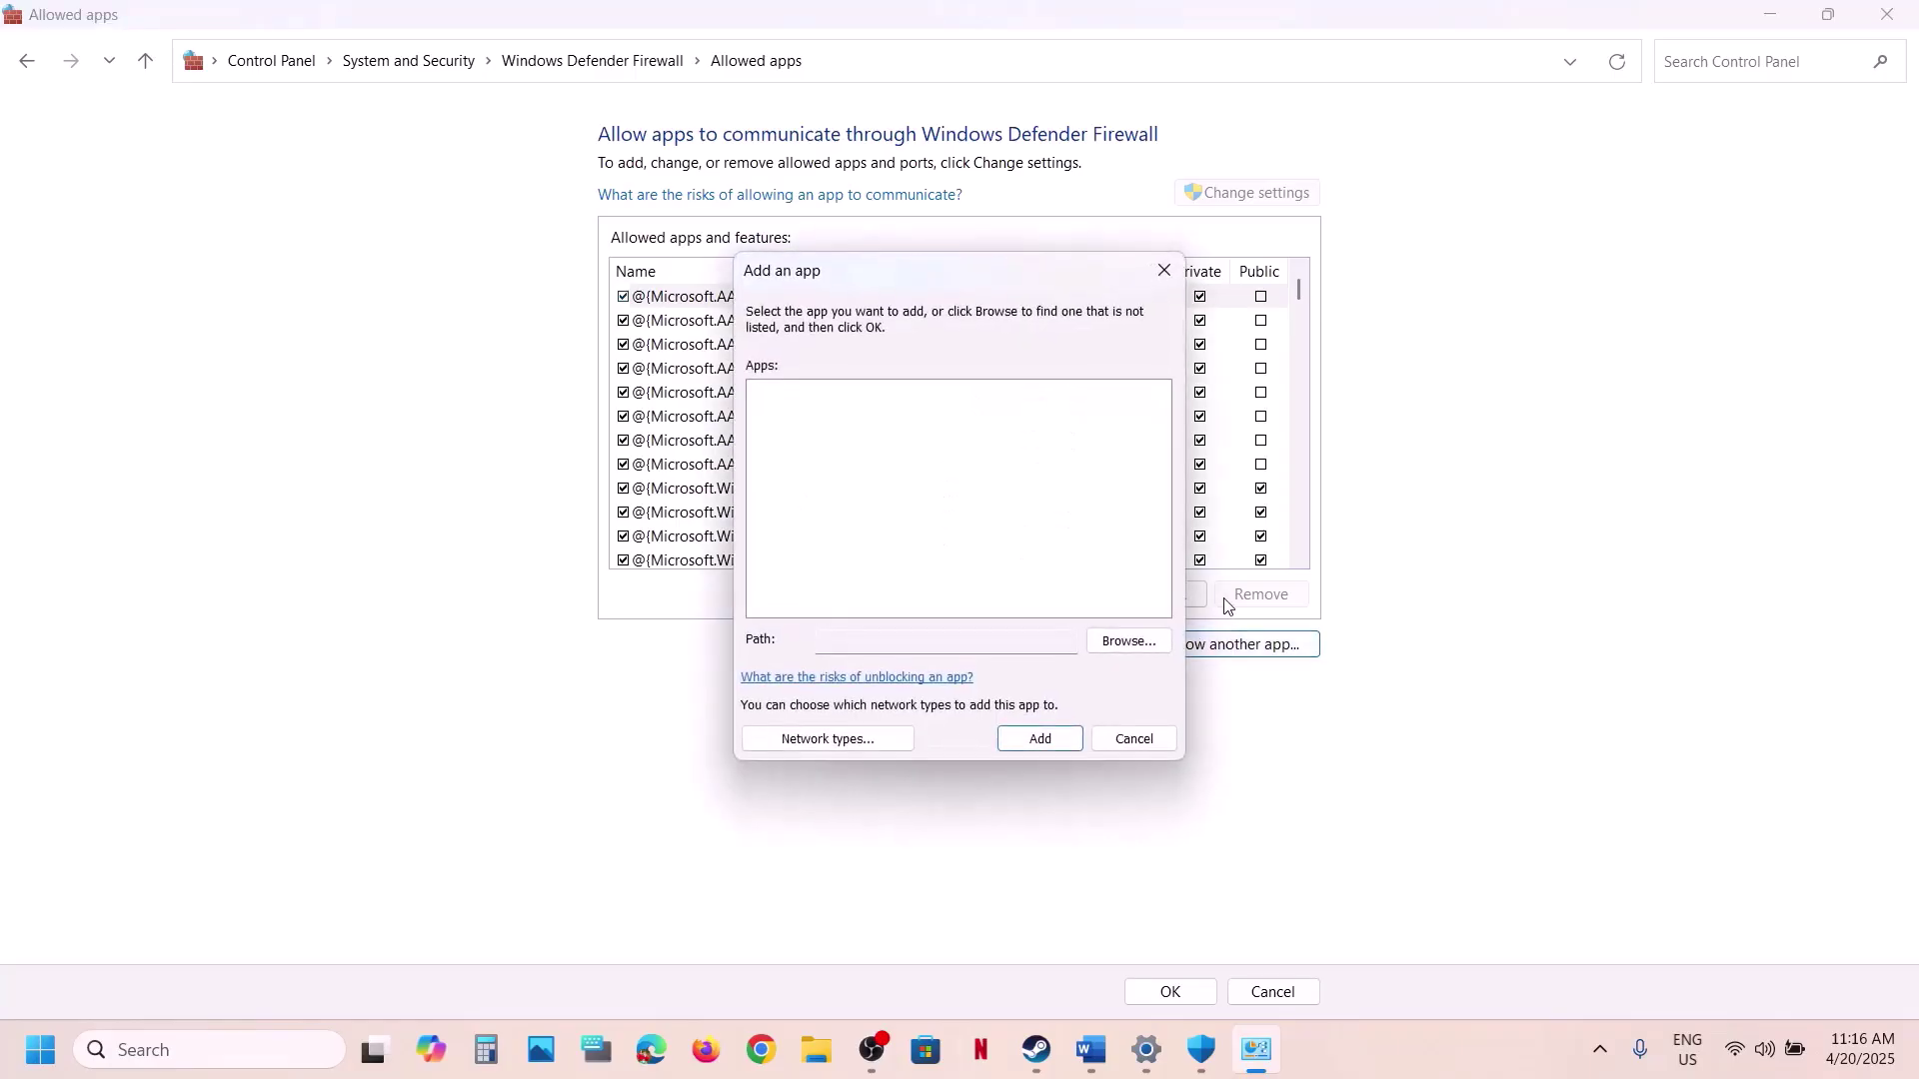
{"action": "left_click", "coordinate": [1127, 645]}
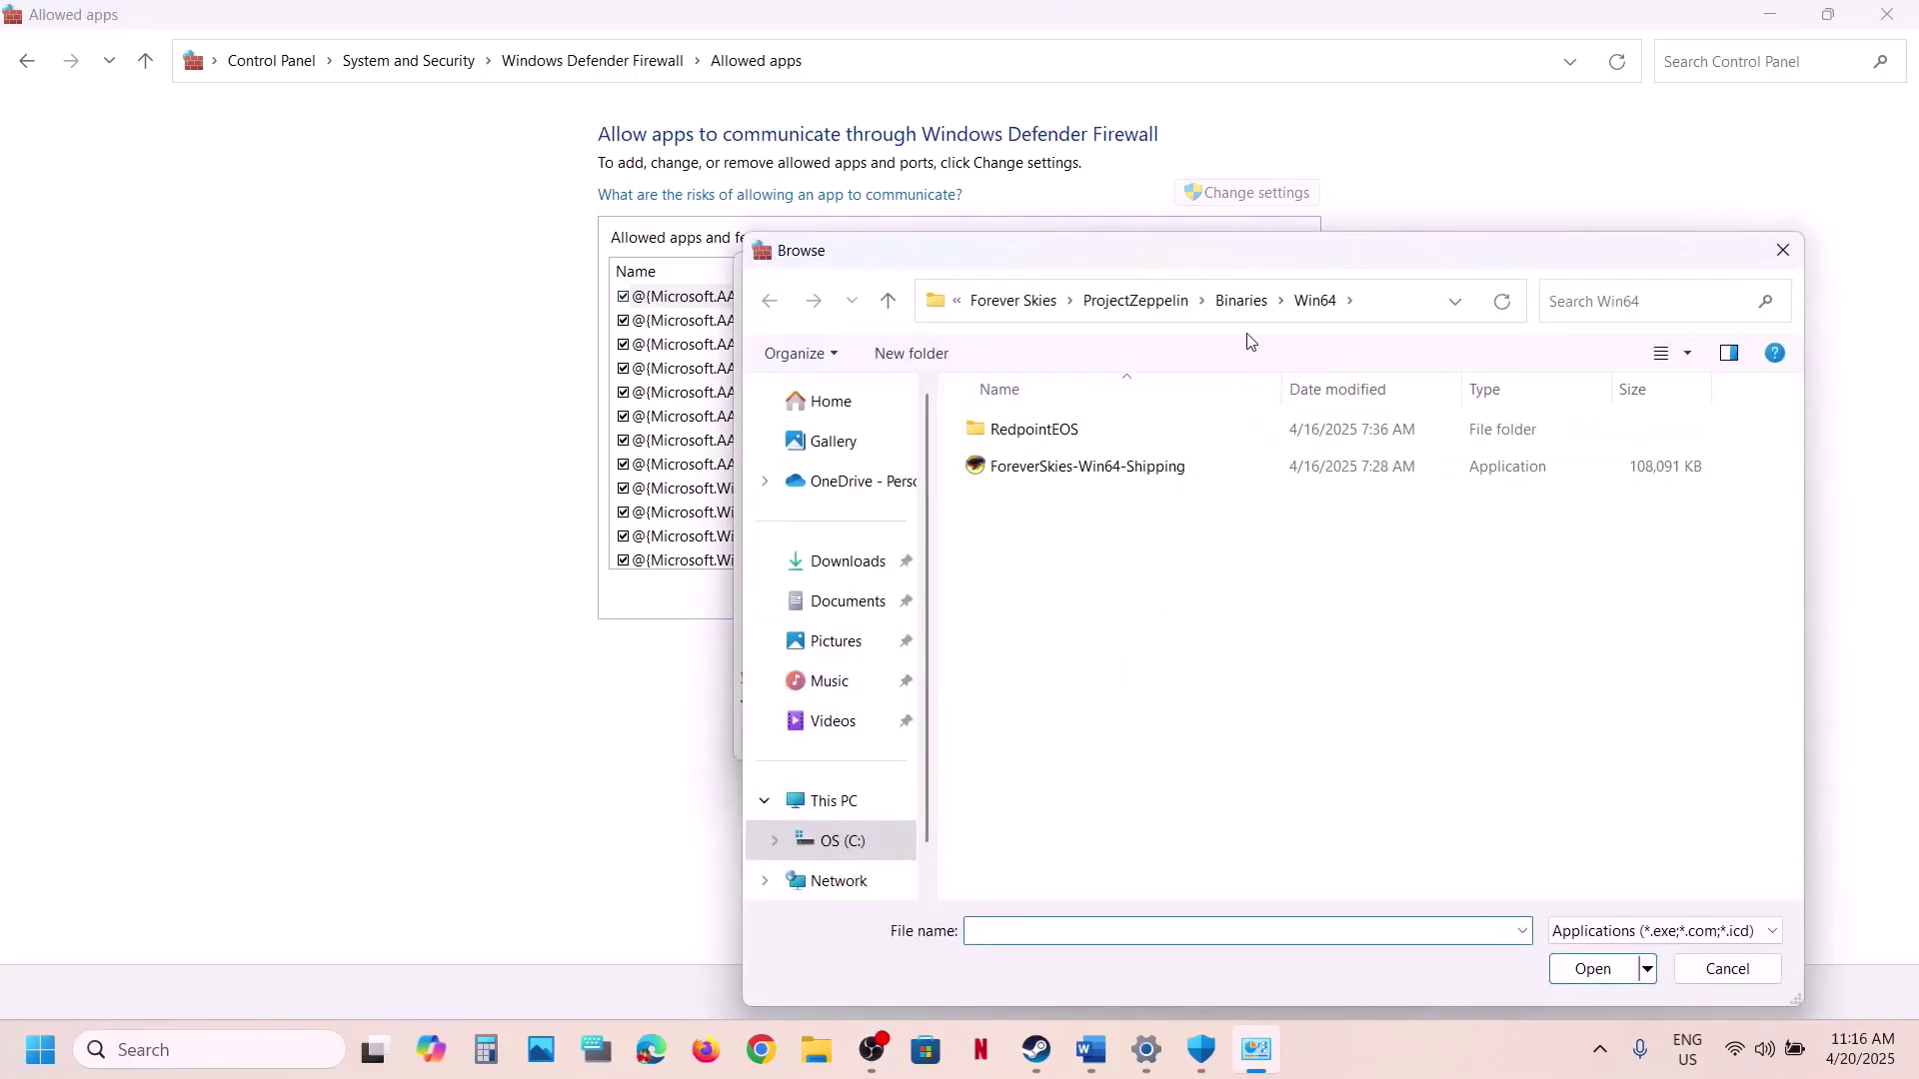
{"action": "left_click", "coordinate": [1030, 311]}
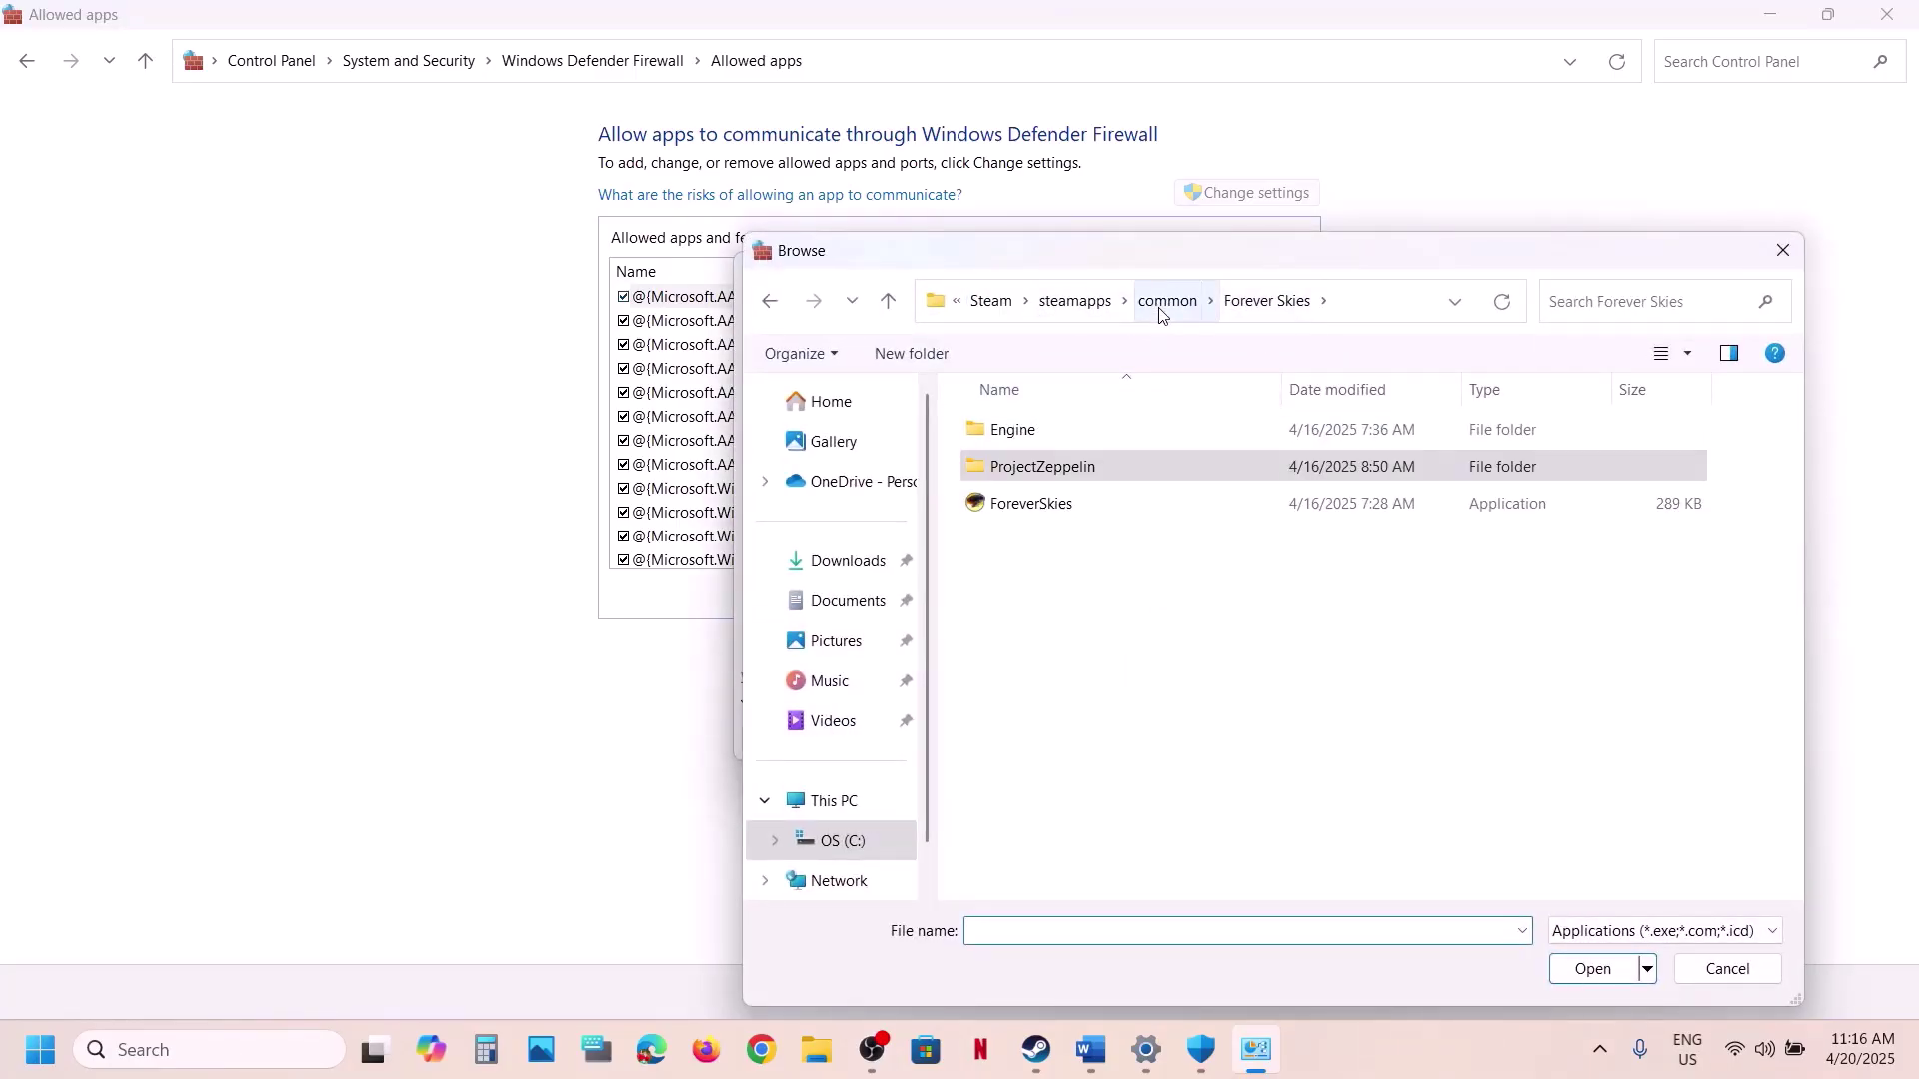
{"action": "left_click", "coordinate": [1154, 314]}
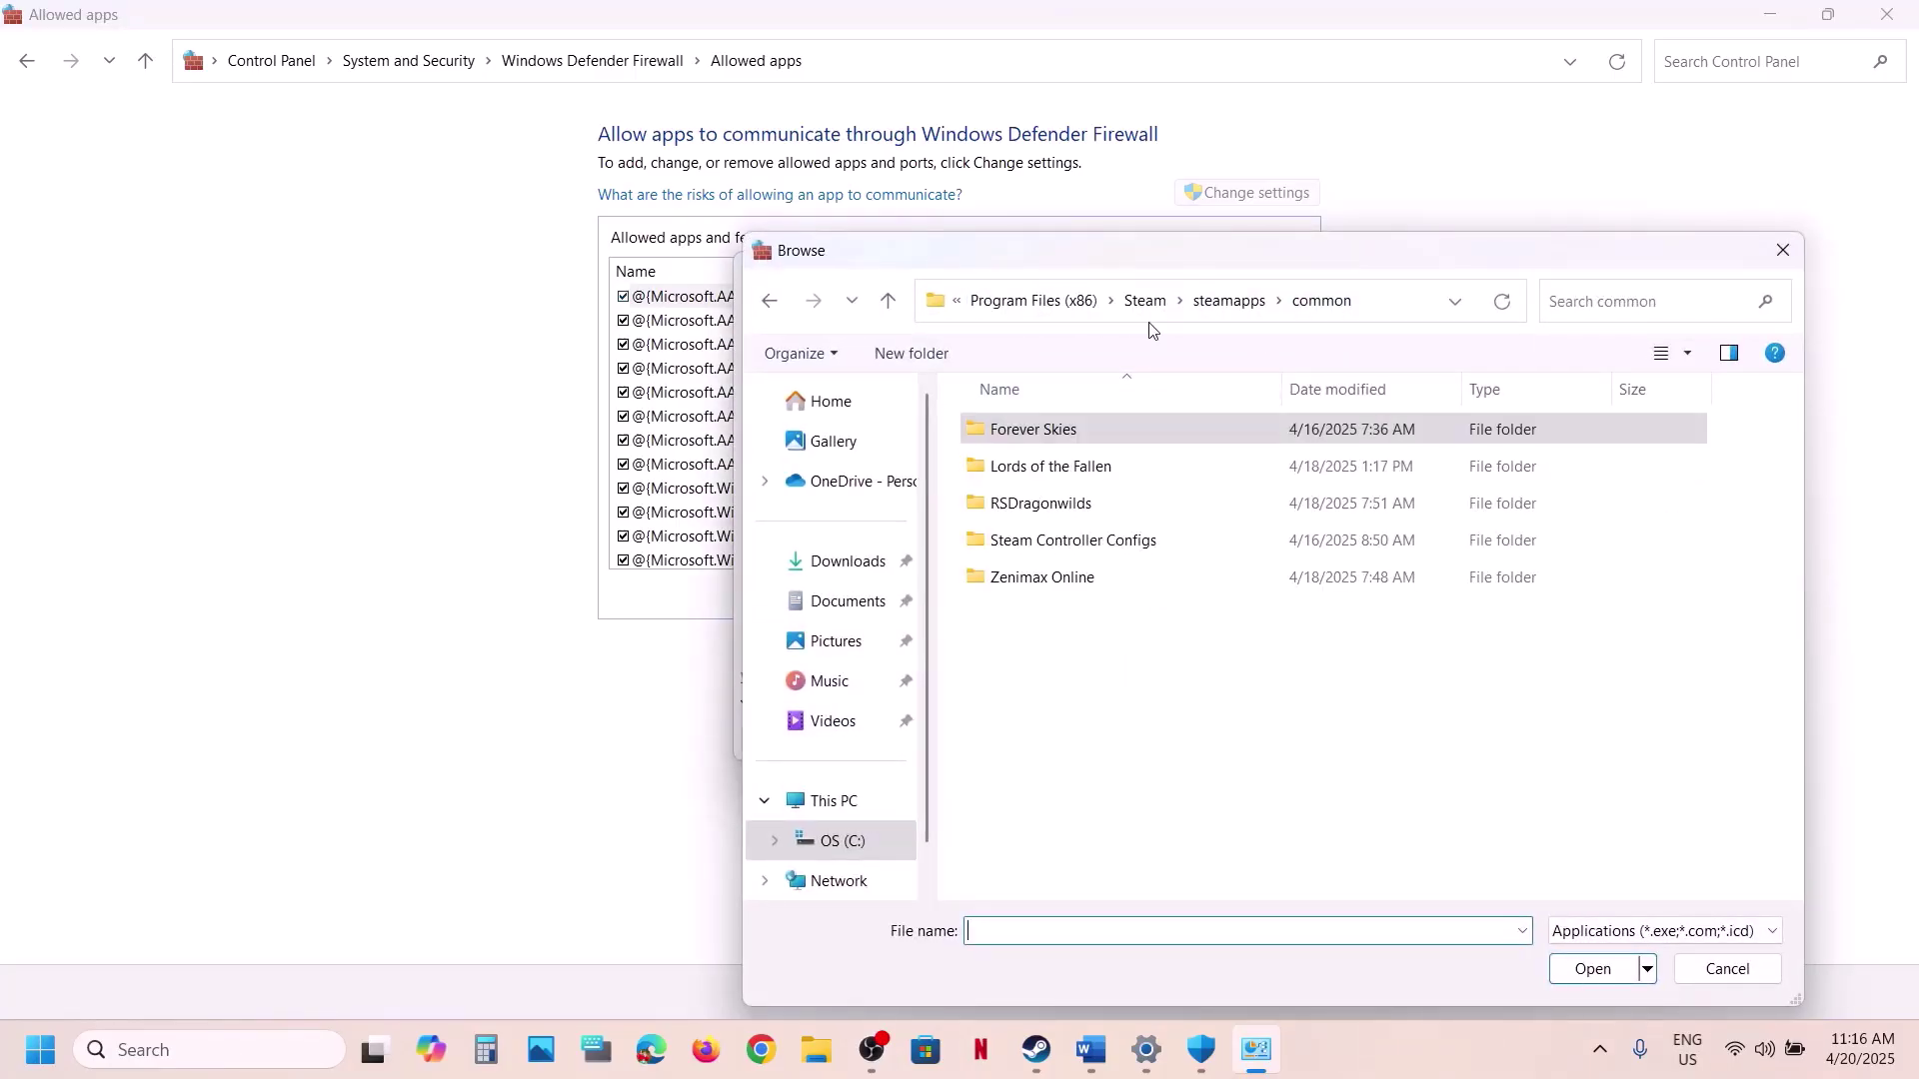
{"action": "double_click", "coordinate": [1063, 465]}
{"action": "left_click", "coordinate": [1029, 539]}
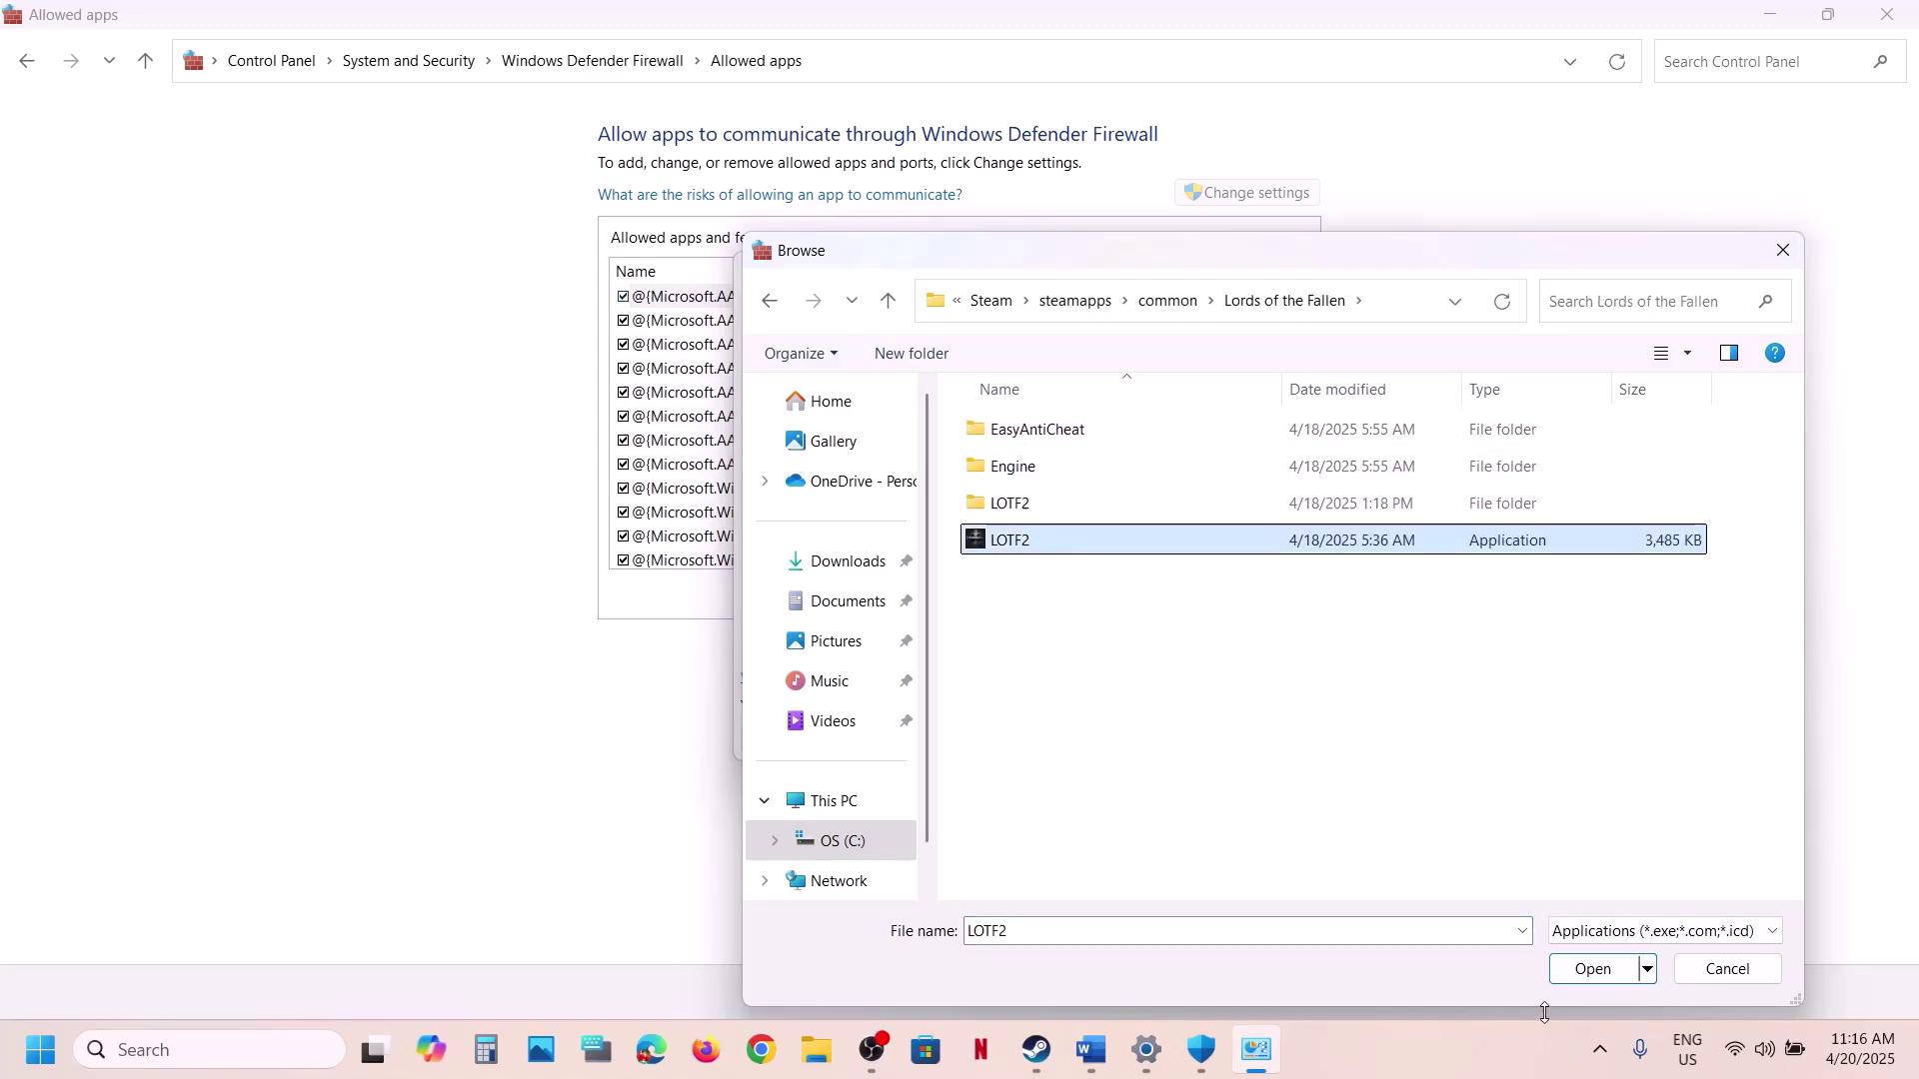
{"action": "left_click", "coordinate": [1593, 970]}
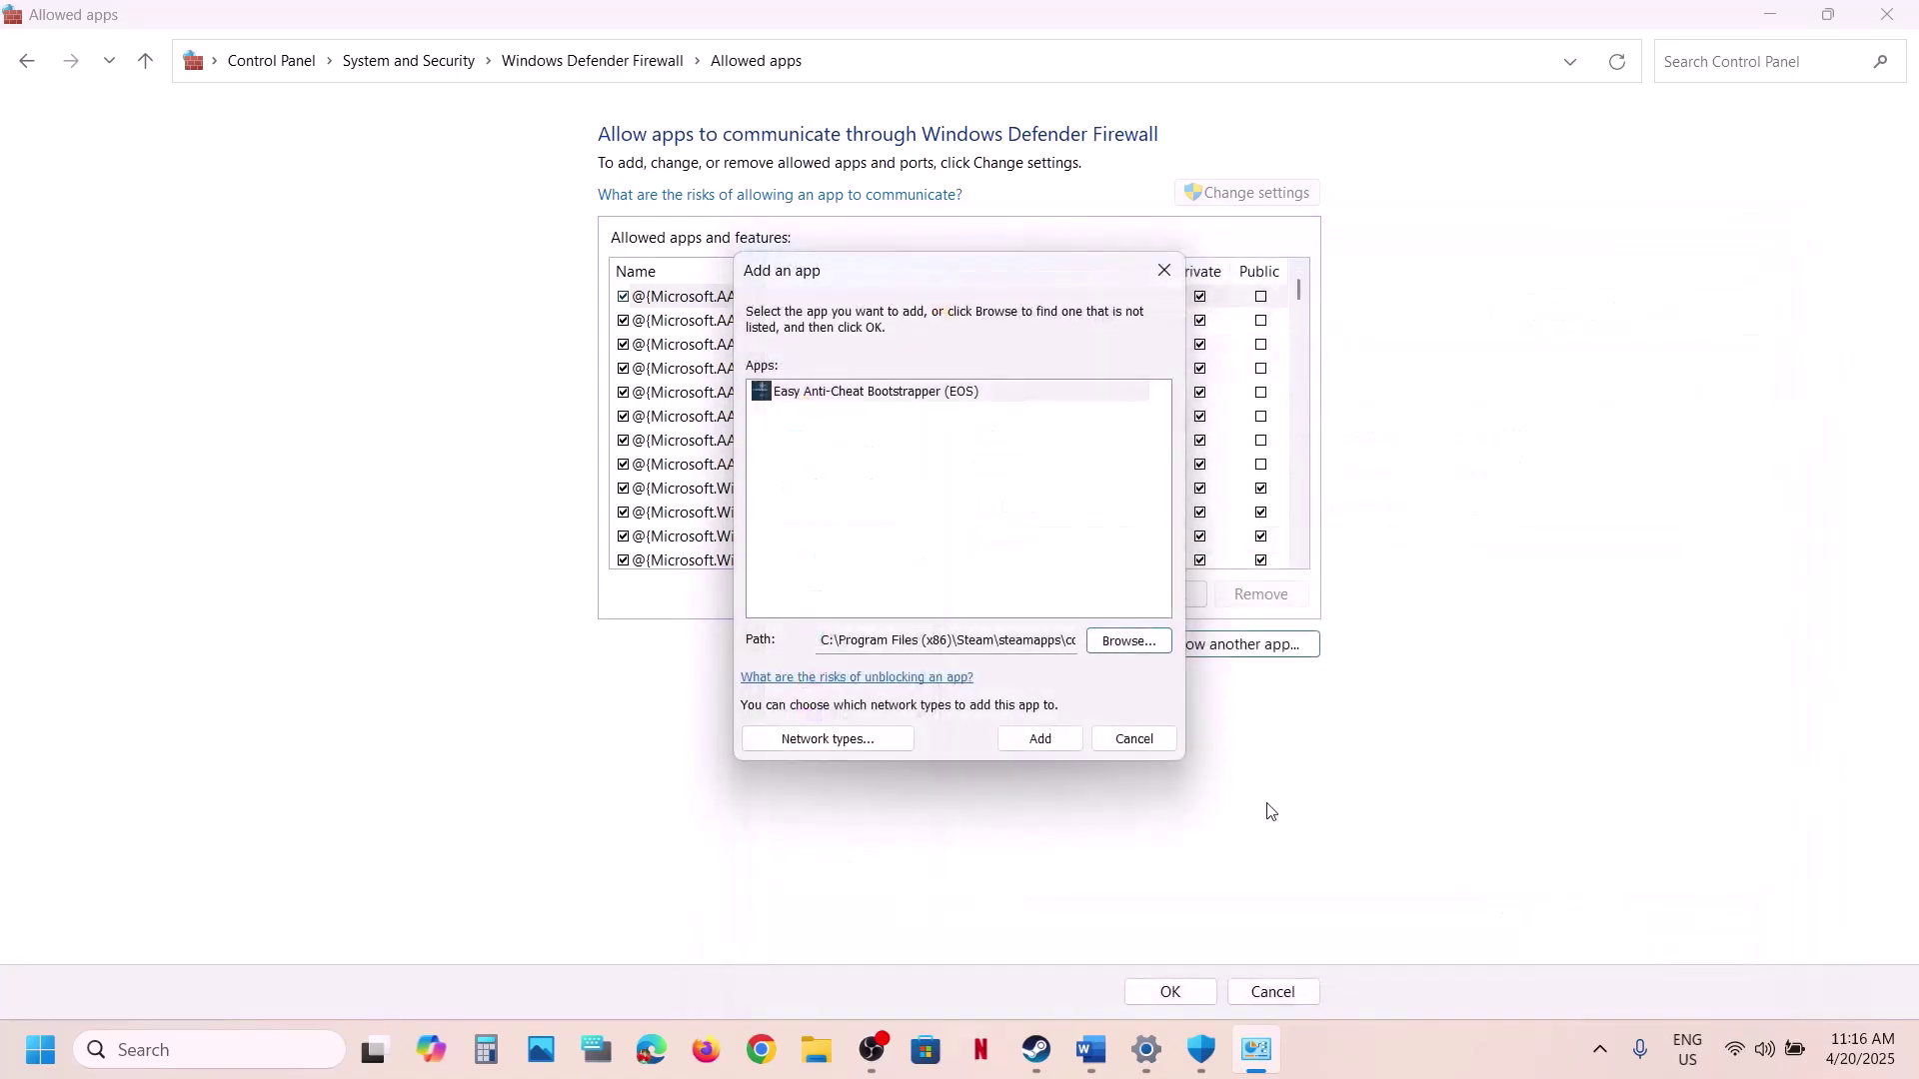
{"action": "left_click", "coordinate": [1074, 747]}
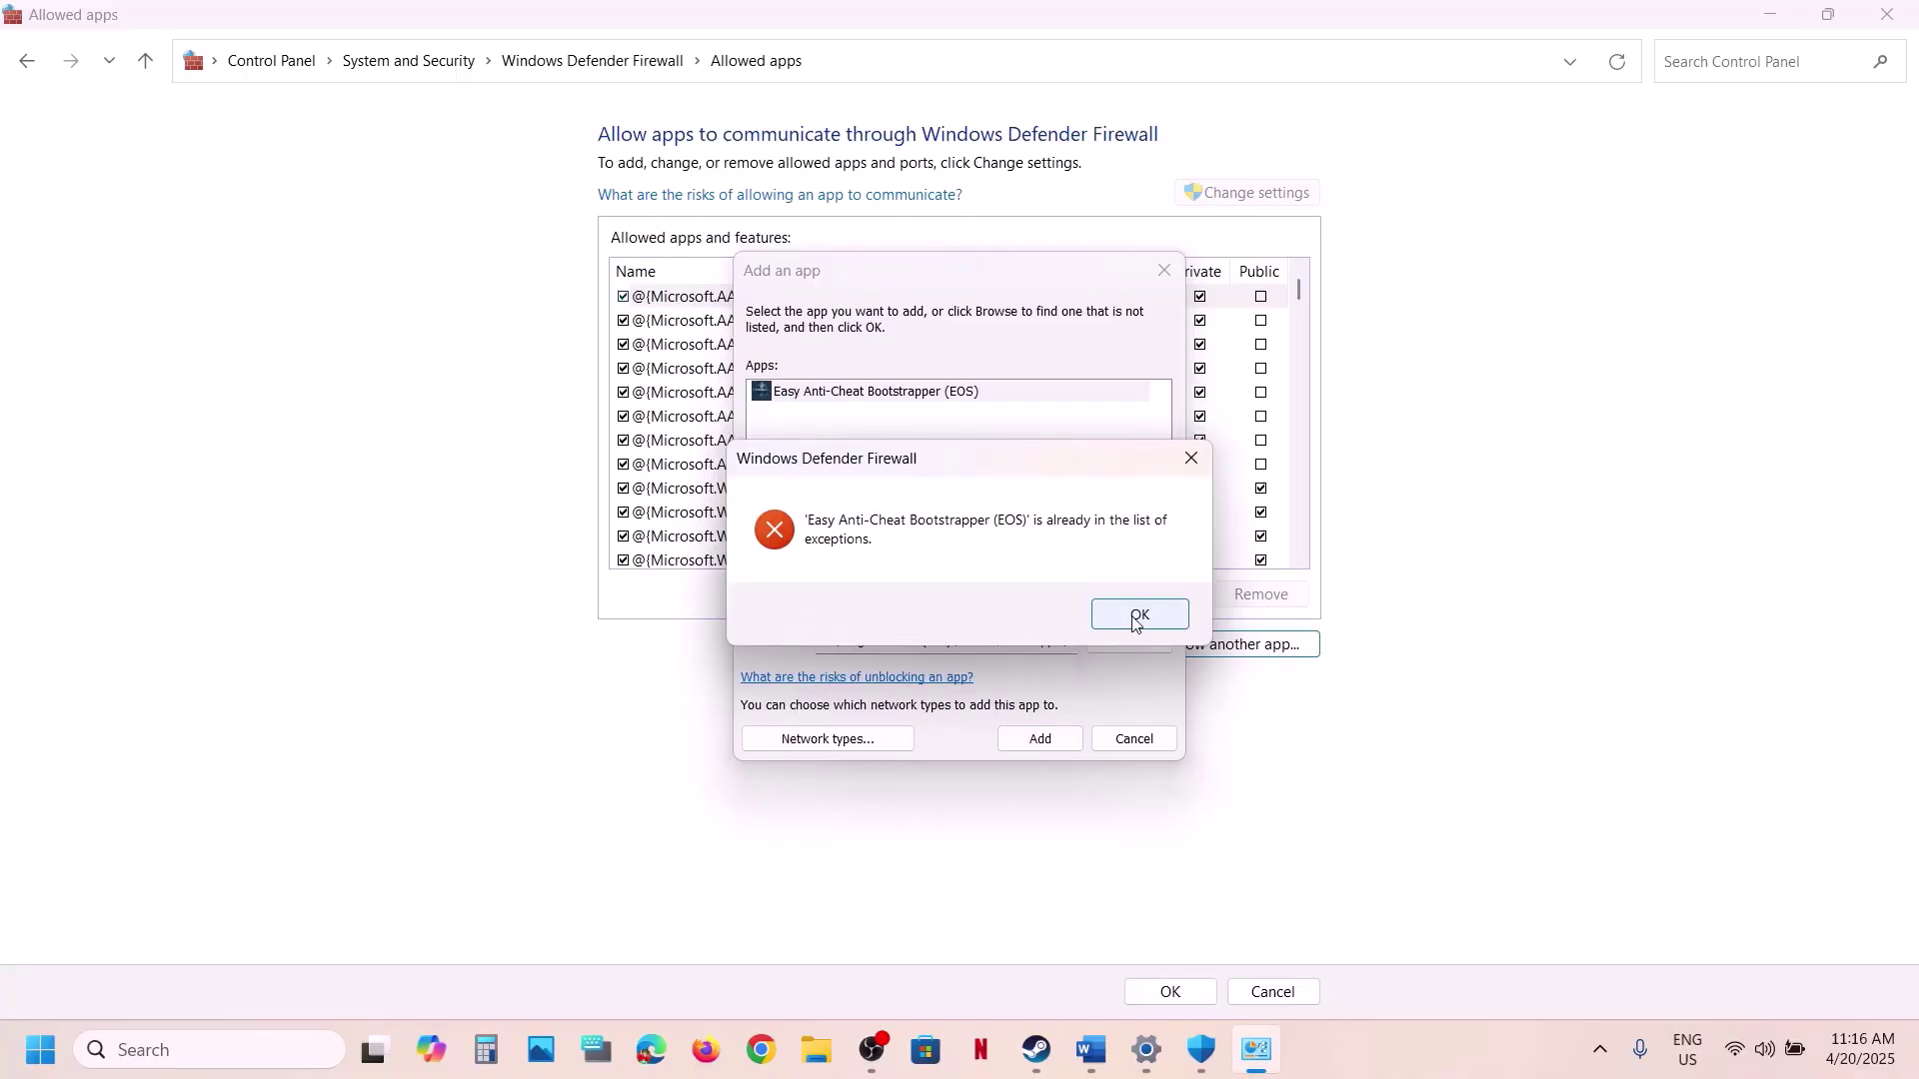
{"action": "left_click", "coordinate": [1137, 618]}
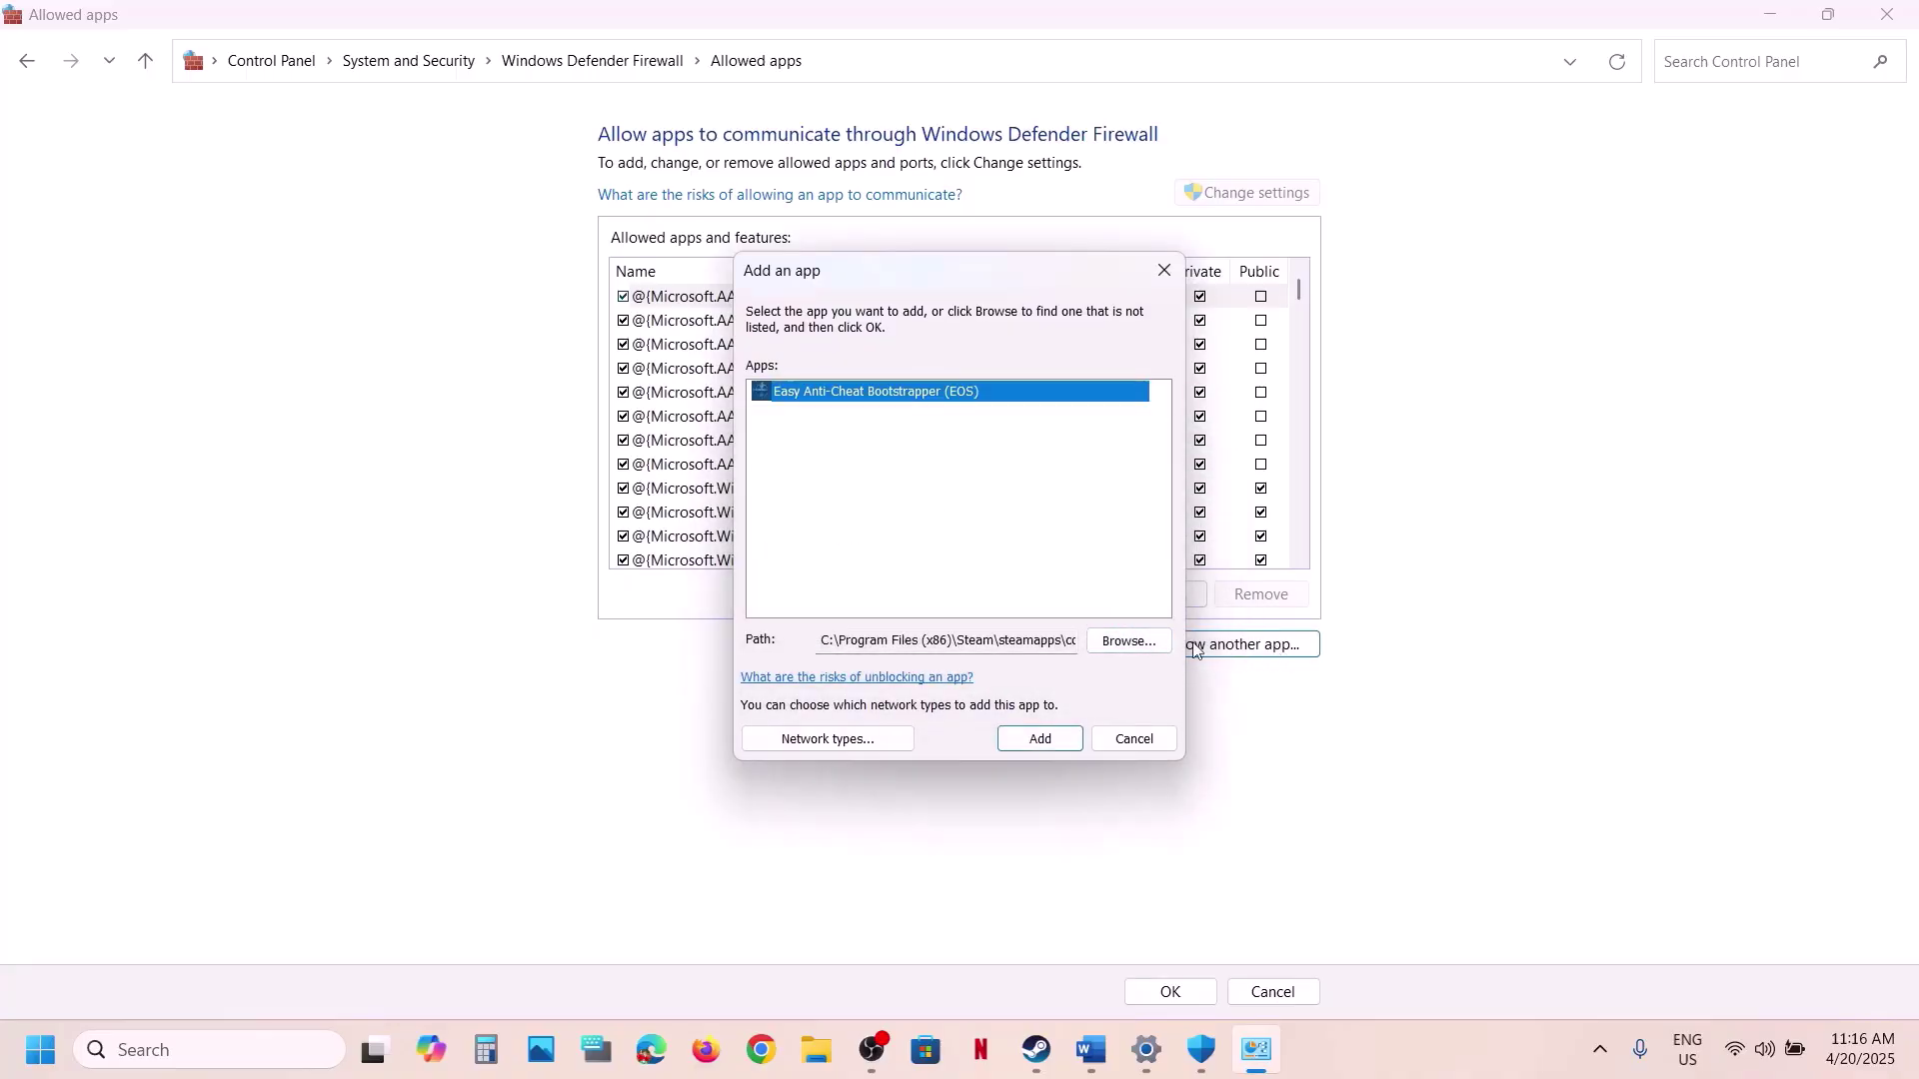
Add LOTF2-Win64-Shipping from Binaries\Win64 as the Lords of the Fallen firewall exception.
{"action": "left_click", "coordinate": [1129, 641]}
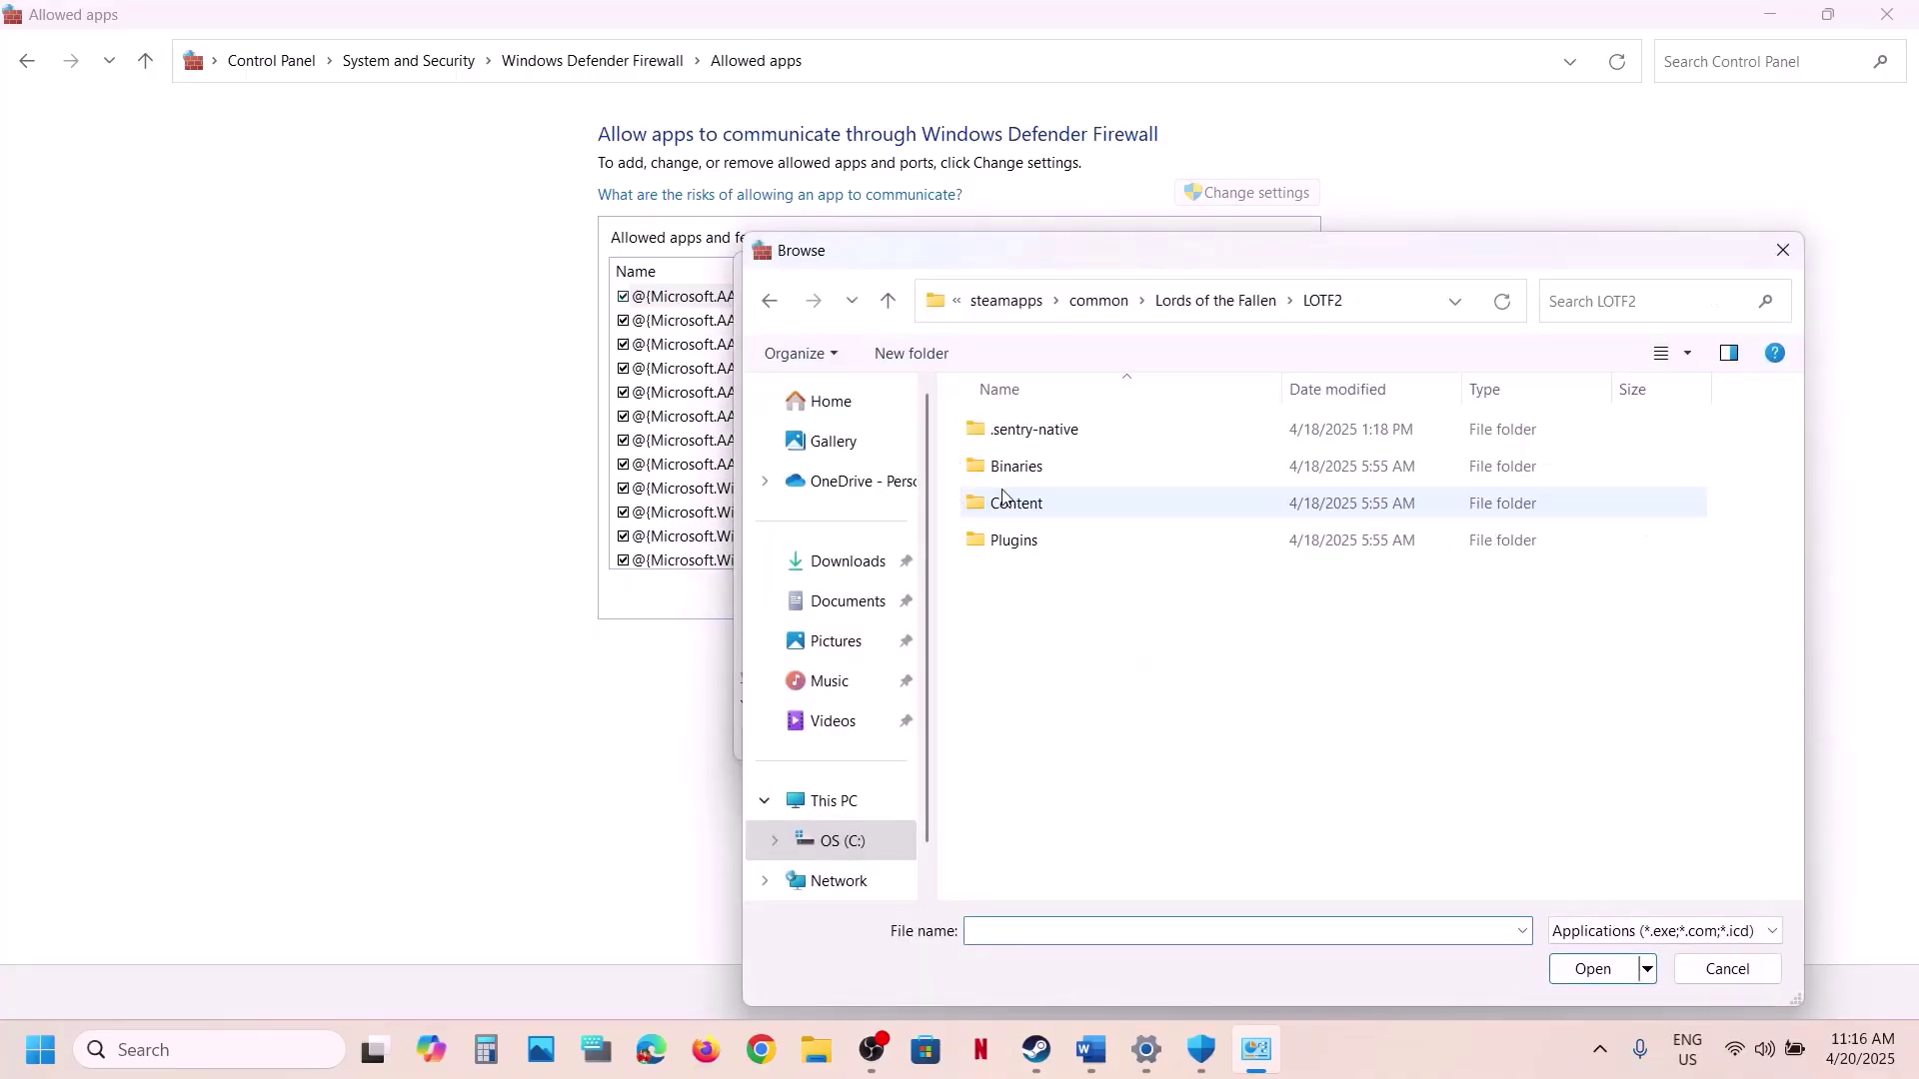
{"action": "double_click", "coordinate": [1004, 465]}
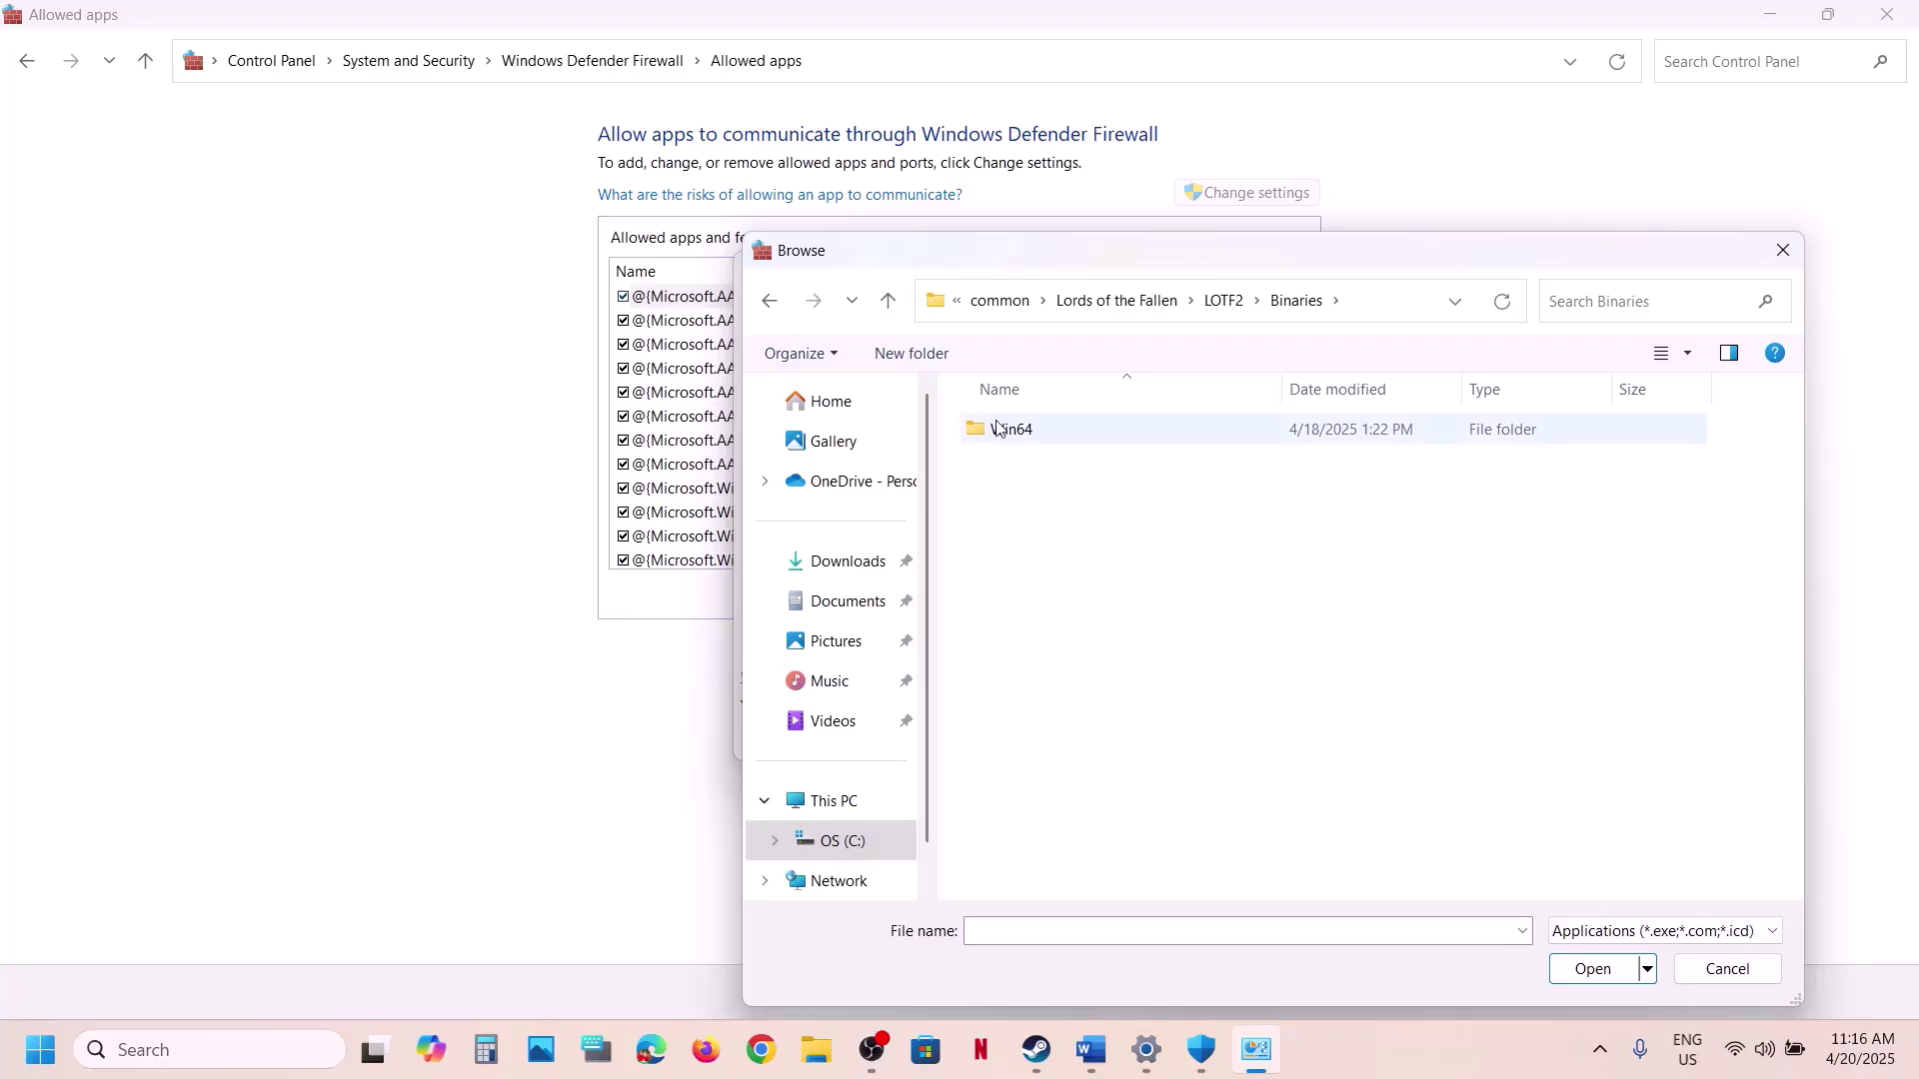
{"action": "double_click", "coordinate": [999, 429]}
{"action": "left_click", "coordinate": [1047, 502]}
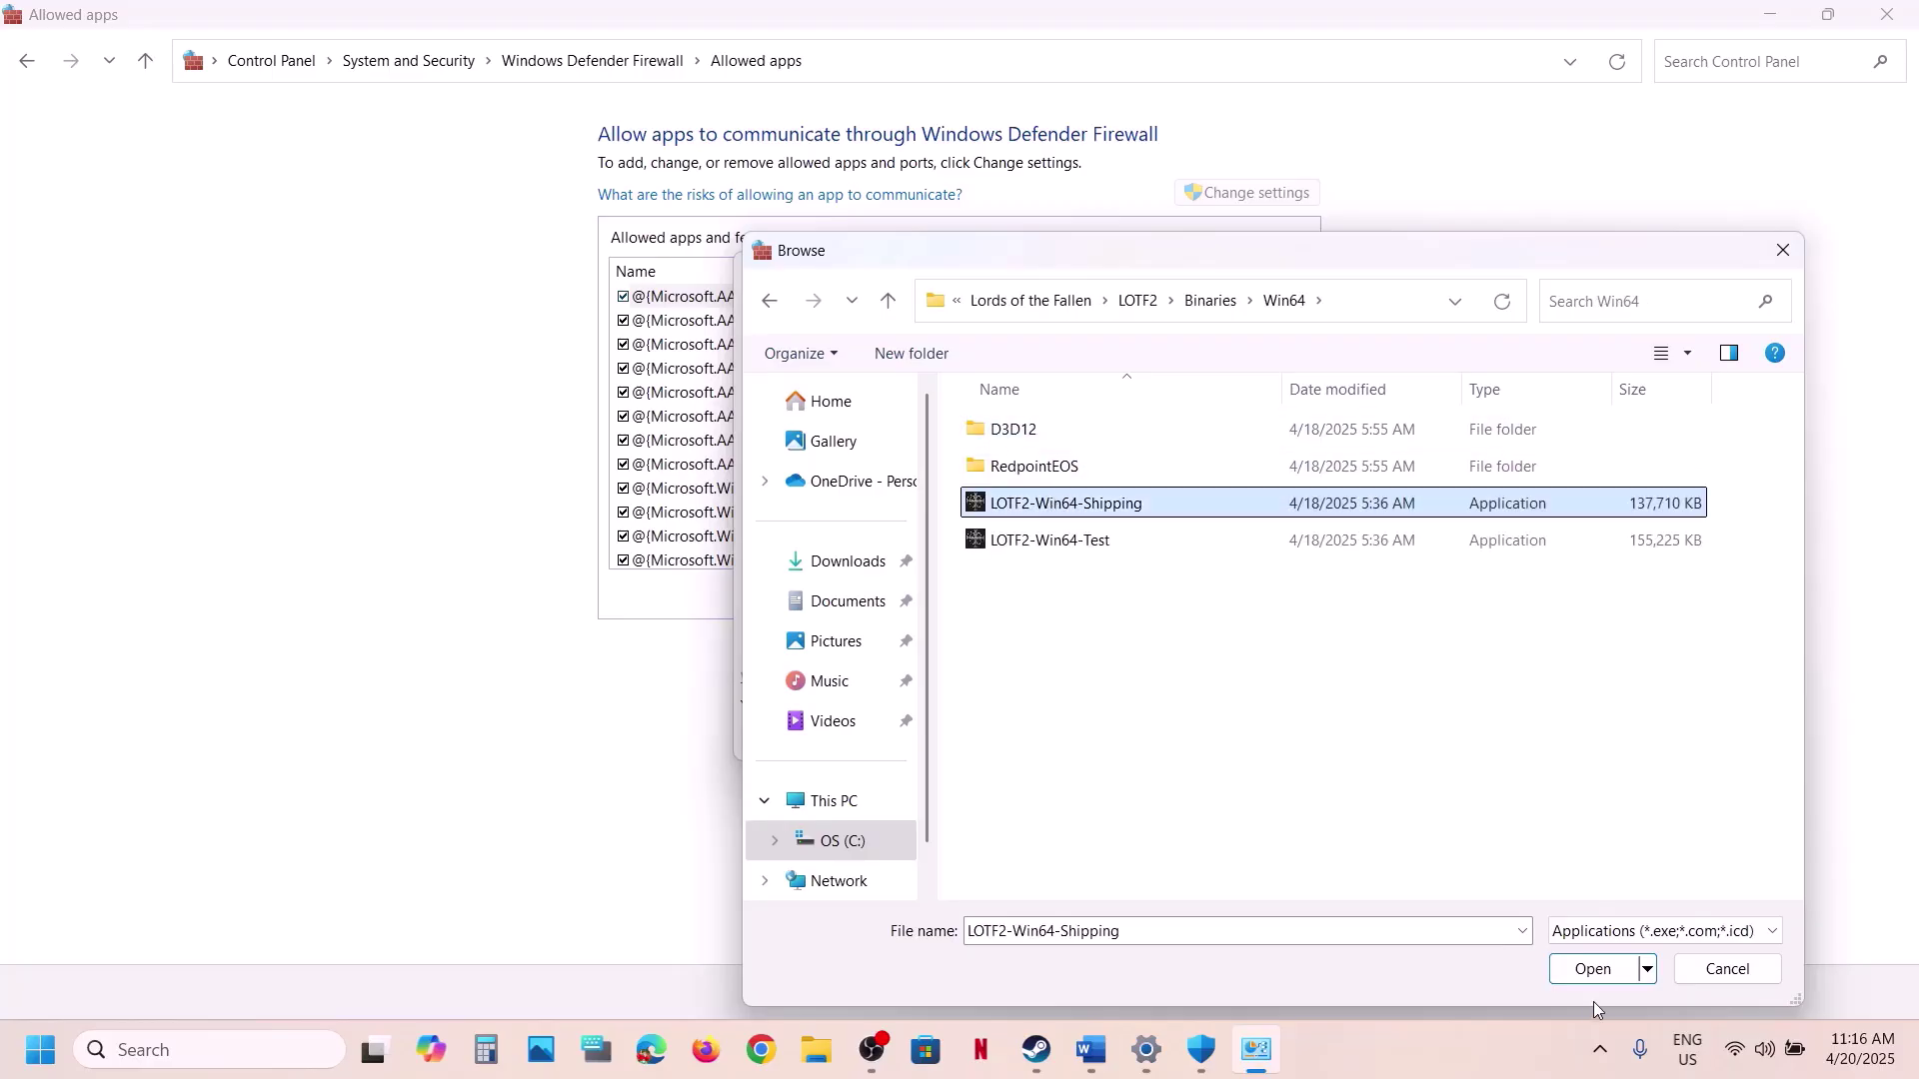
{"action": "left_click", "coordinate": [1591, 969]}
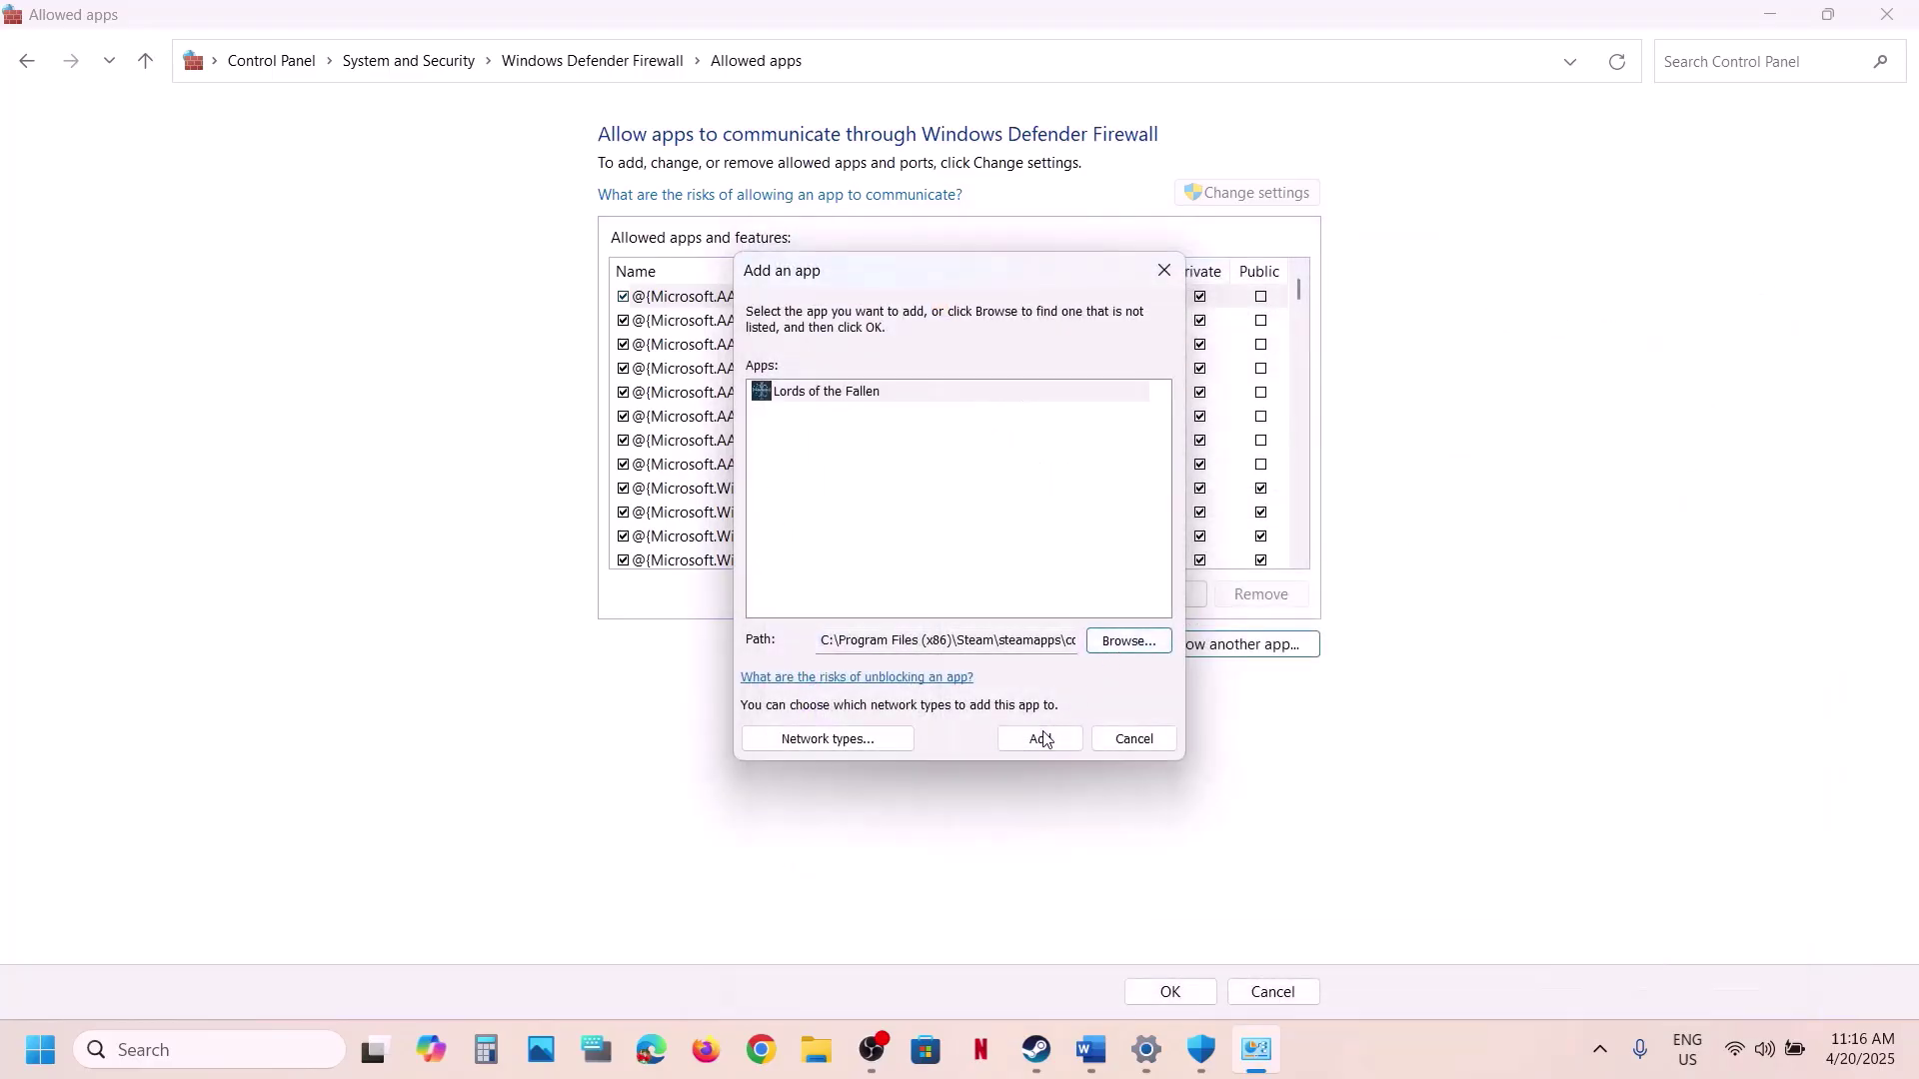
{"action": "left_click", "coordinate": [1045, 740]}
Allow LOTF2-Win64-Test through the firewall.
{"action": "left_click", "coordinate": [1224, 645]}
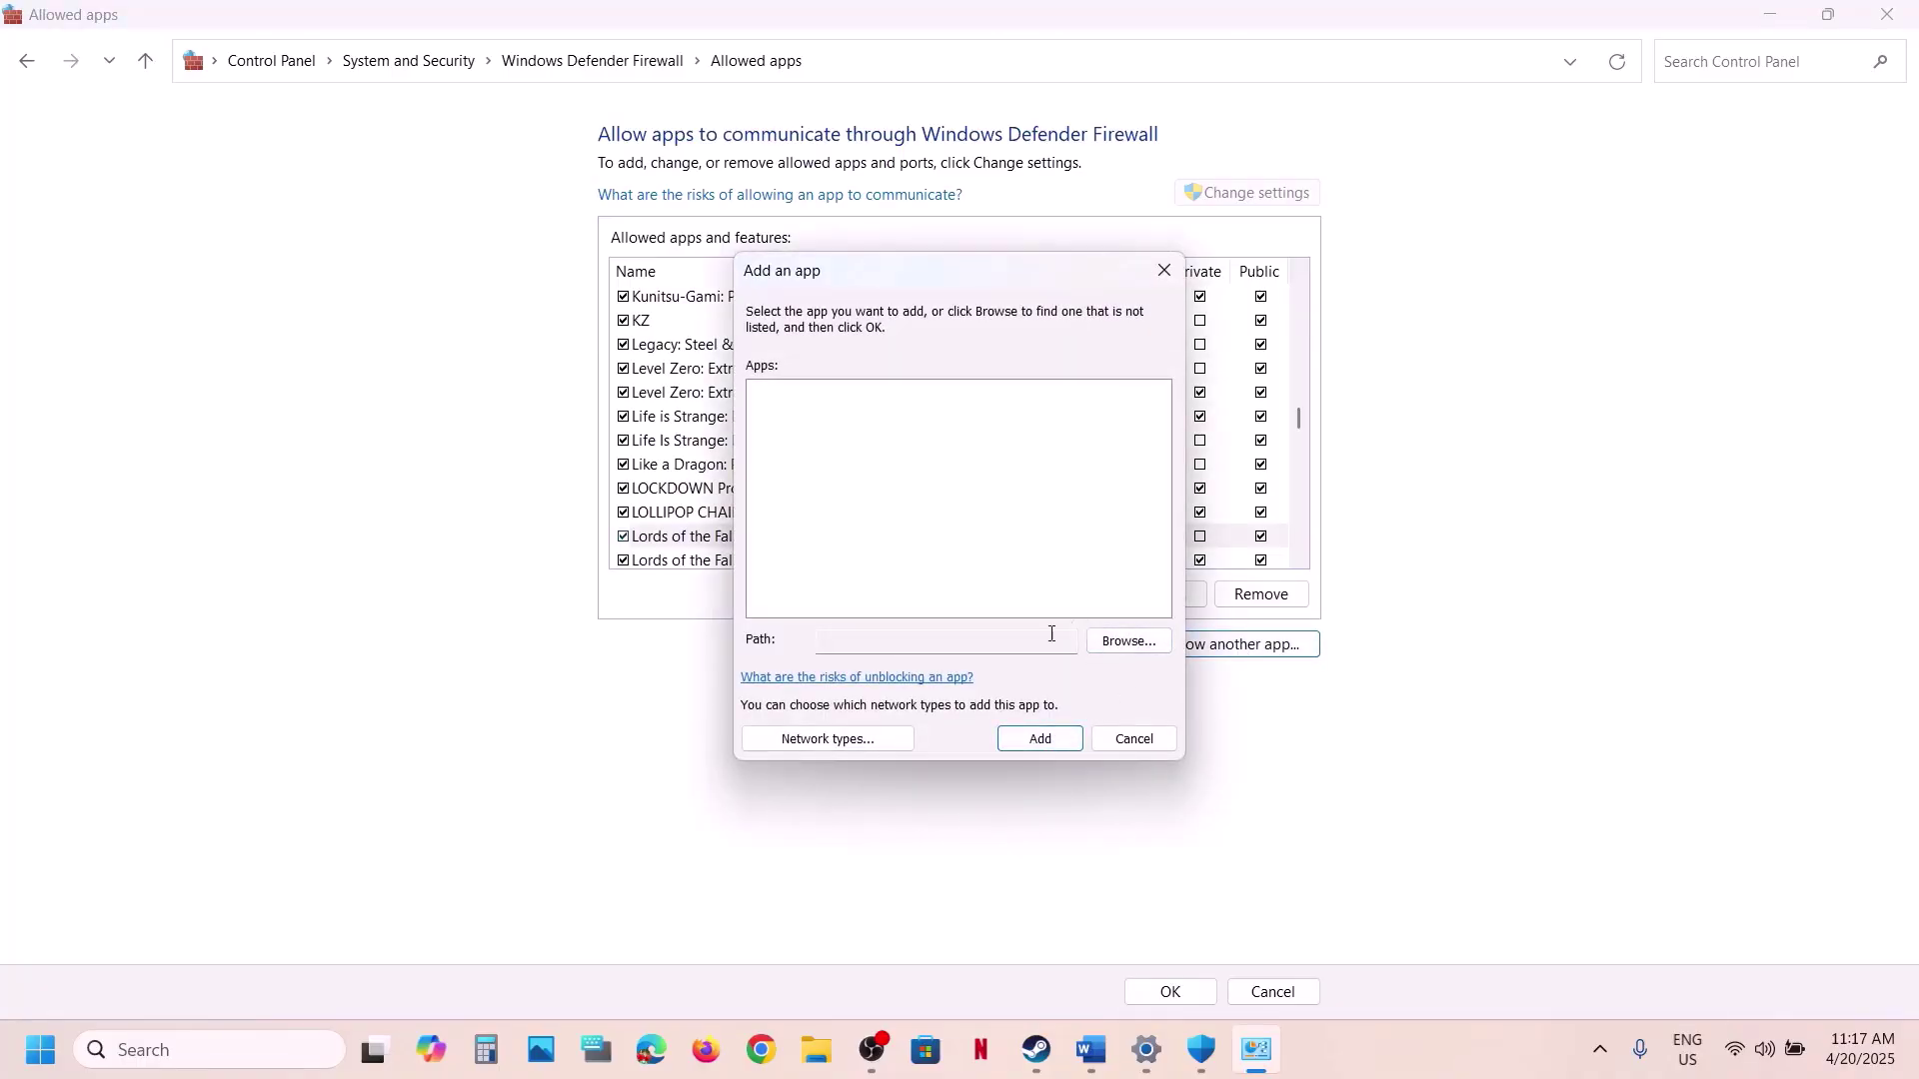
{"action": "left_click", "coordinate": [1105, 652]}
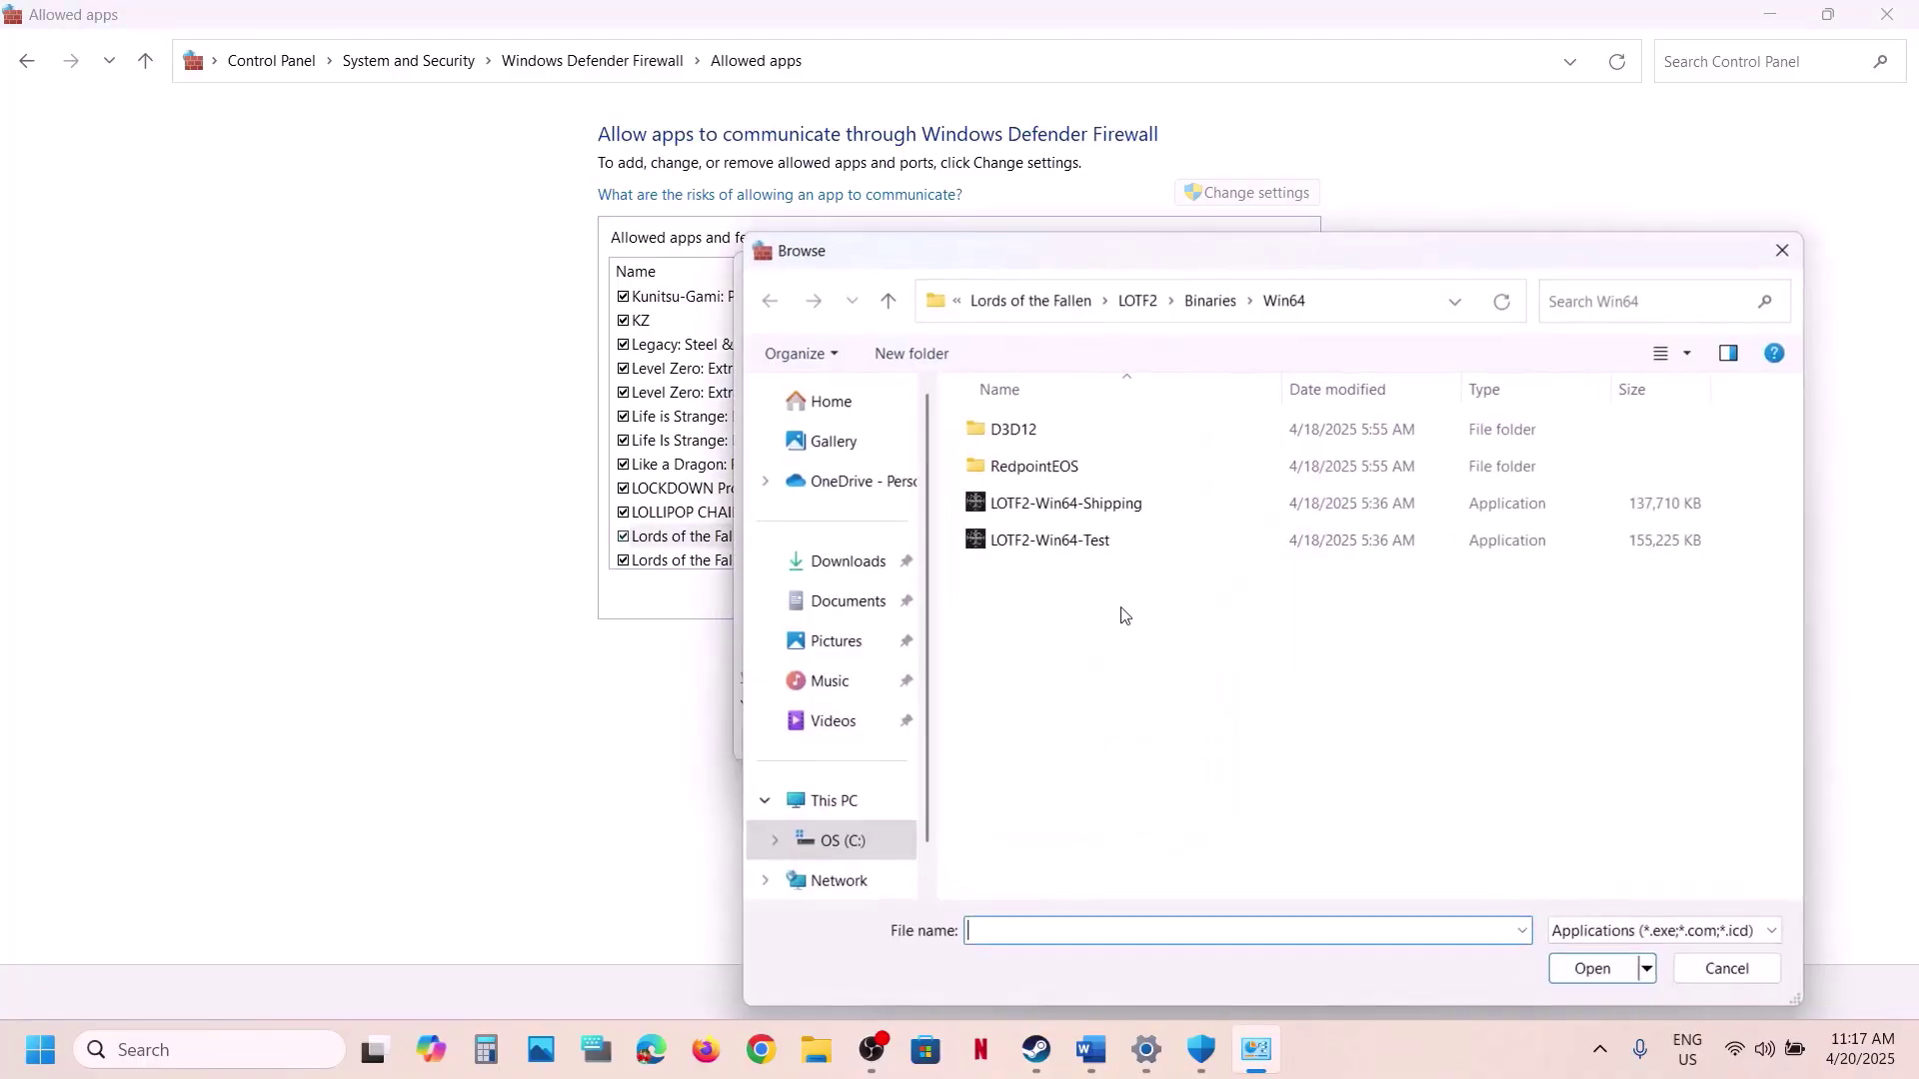
{"action": "left_click", "coordinate": [1019, 545]}
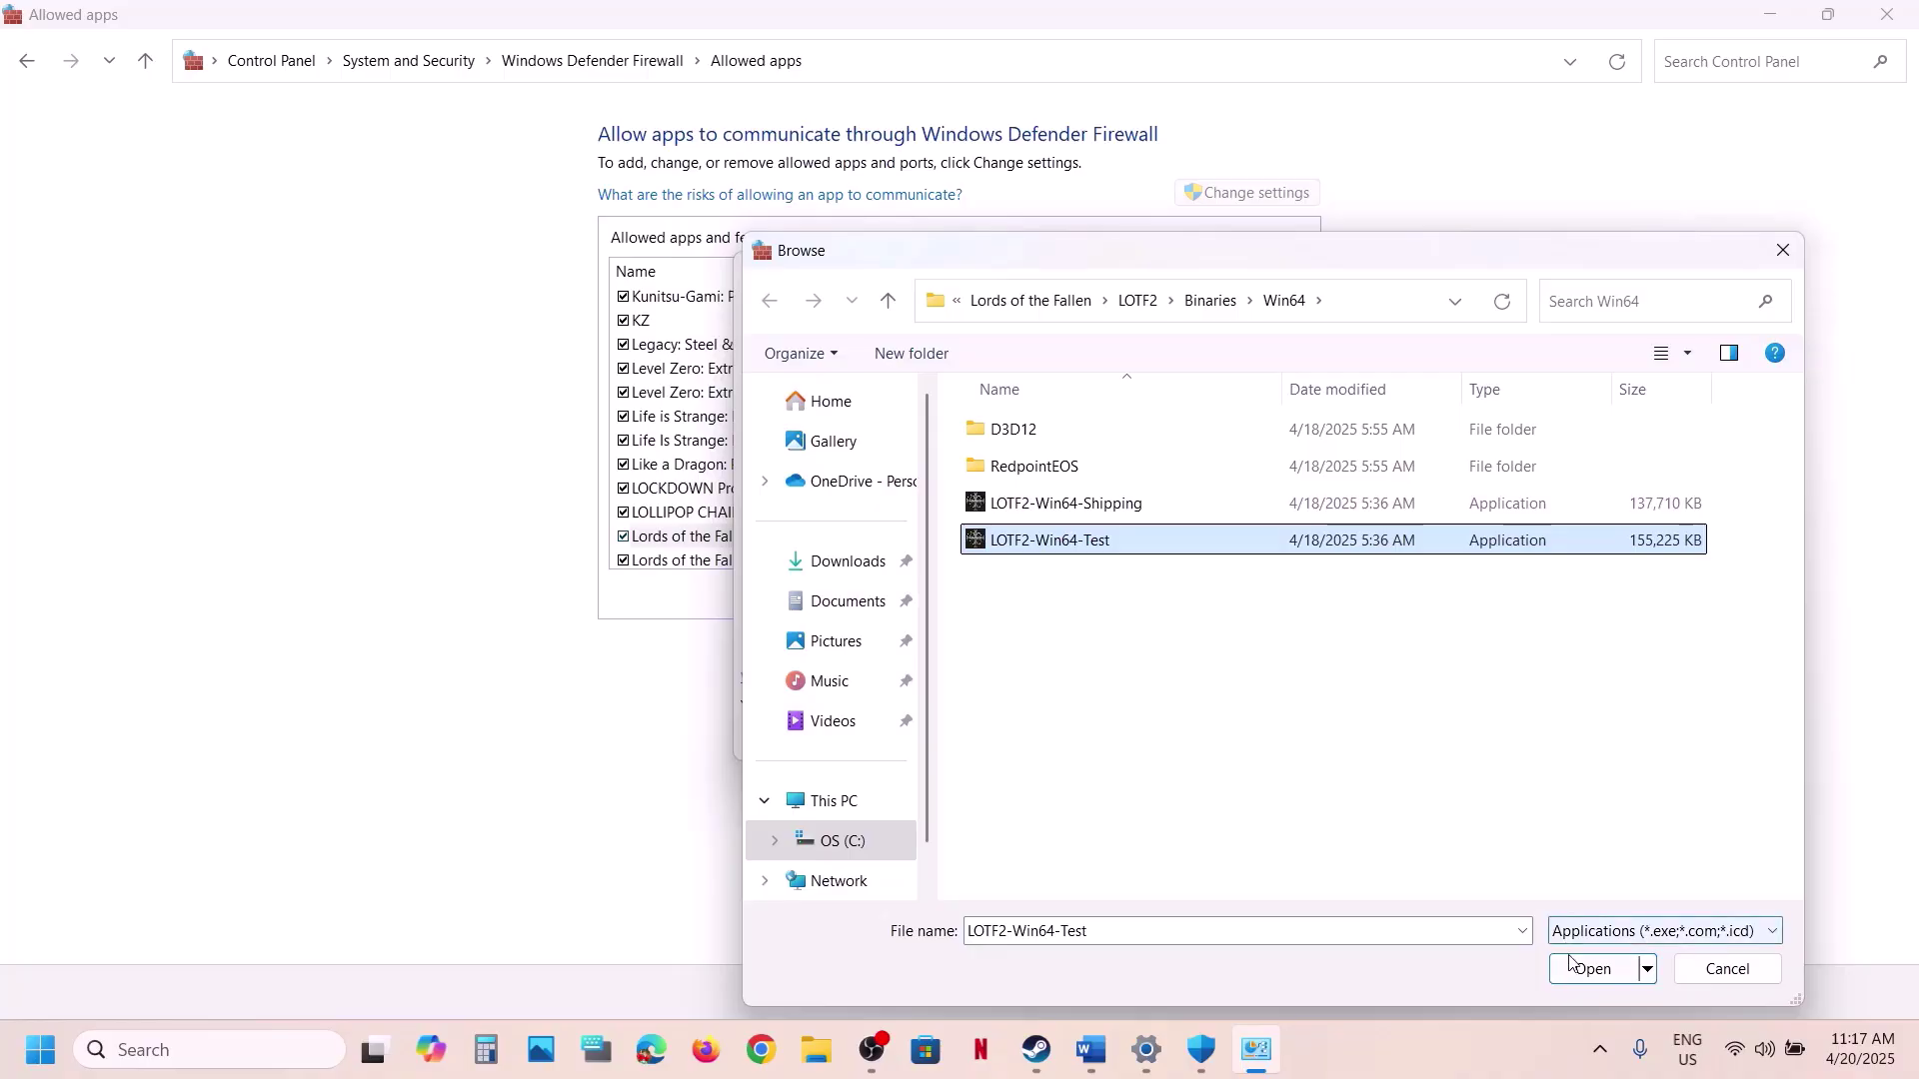
{"action": "left_click", "coordinate": [1589, 969]}
{"action": "left_click", "coordinate": [1063, 746]}
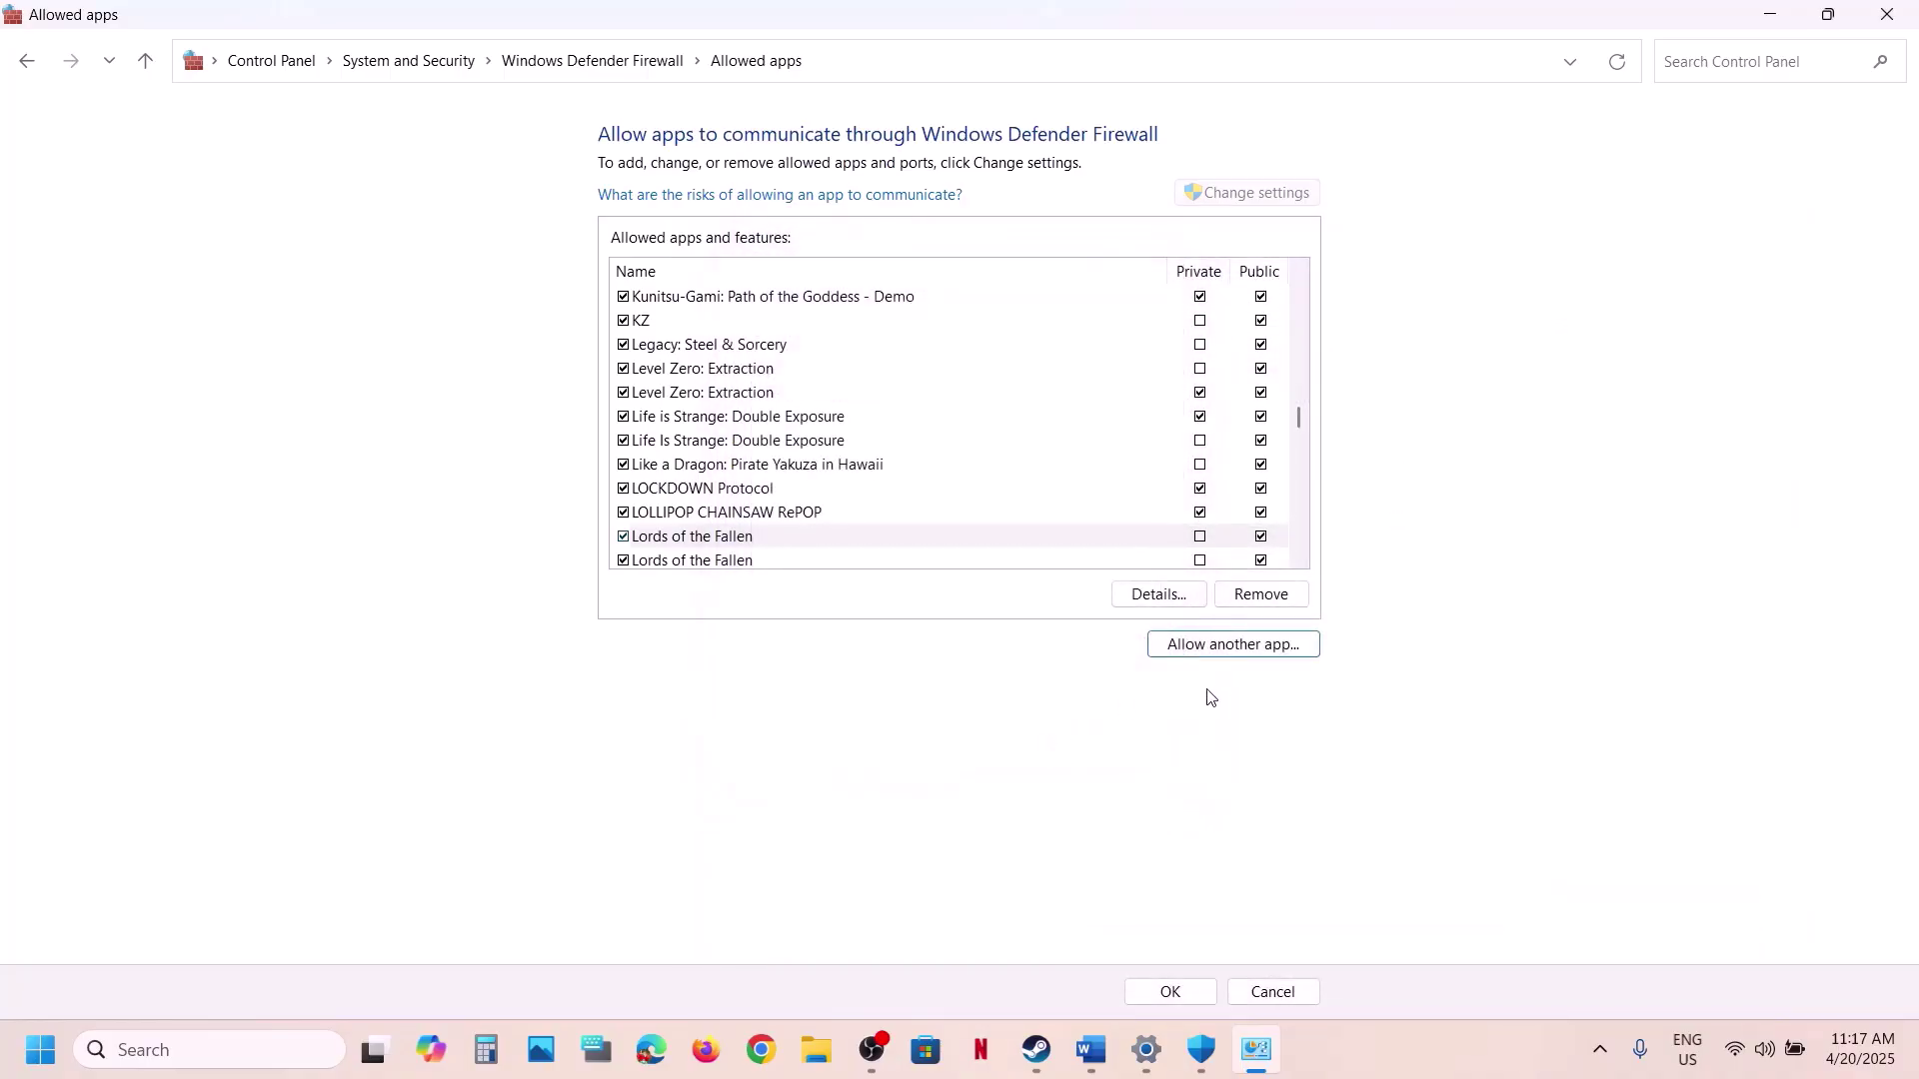
Allow EasyAntiCheat_EOS_Setup through the firewall as Easy Anti-Cheat Service (EOS).
{"action": "left_click", "coordinate": [1237, 650]}
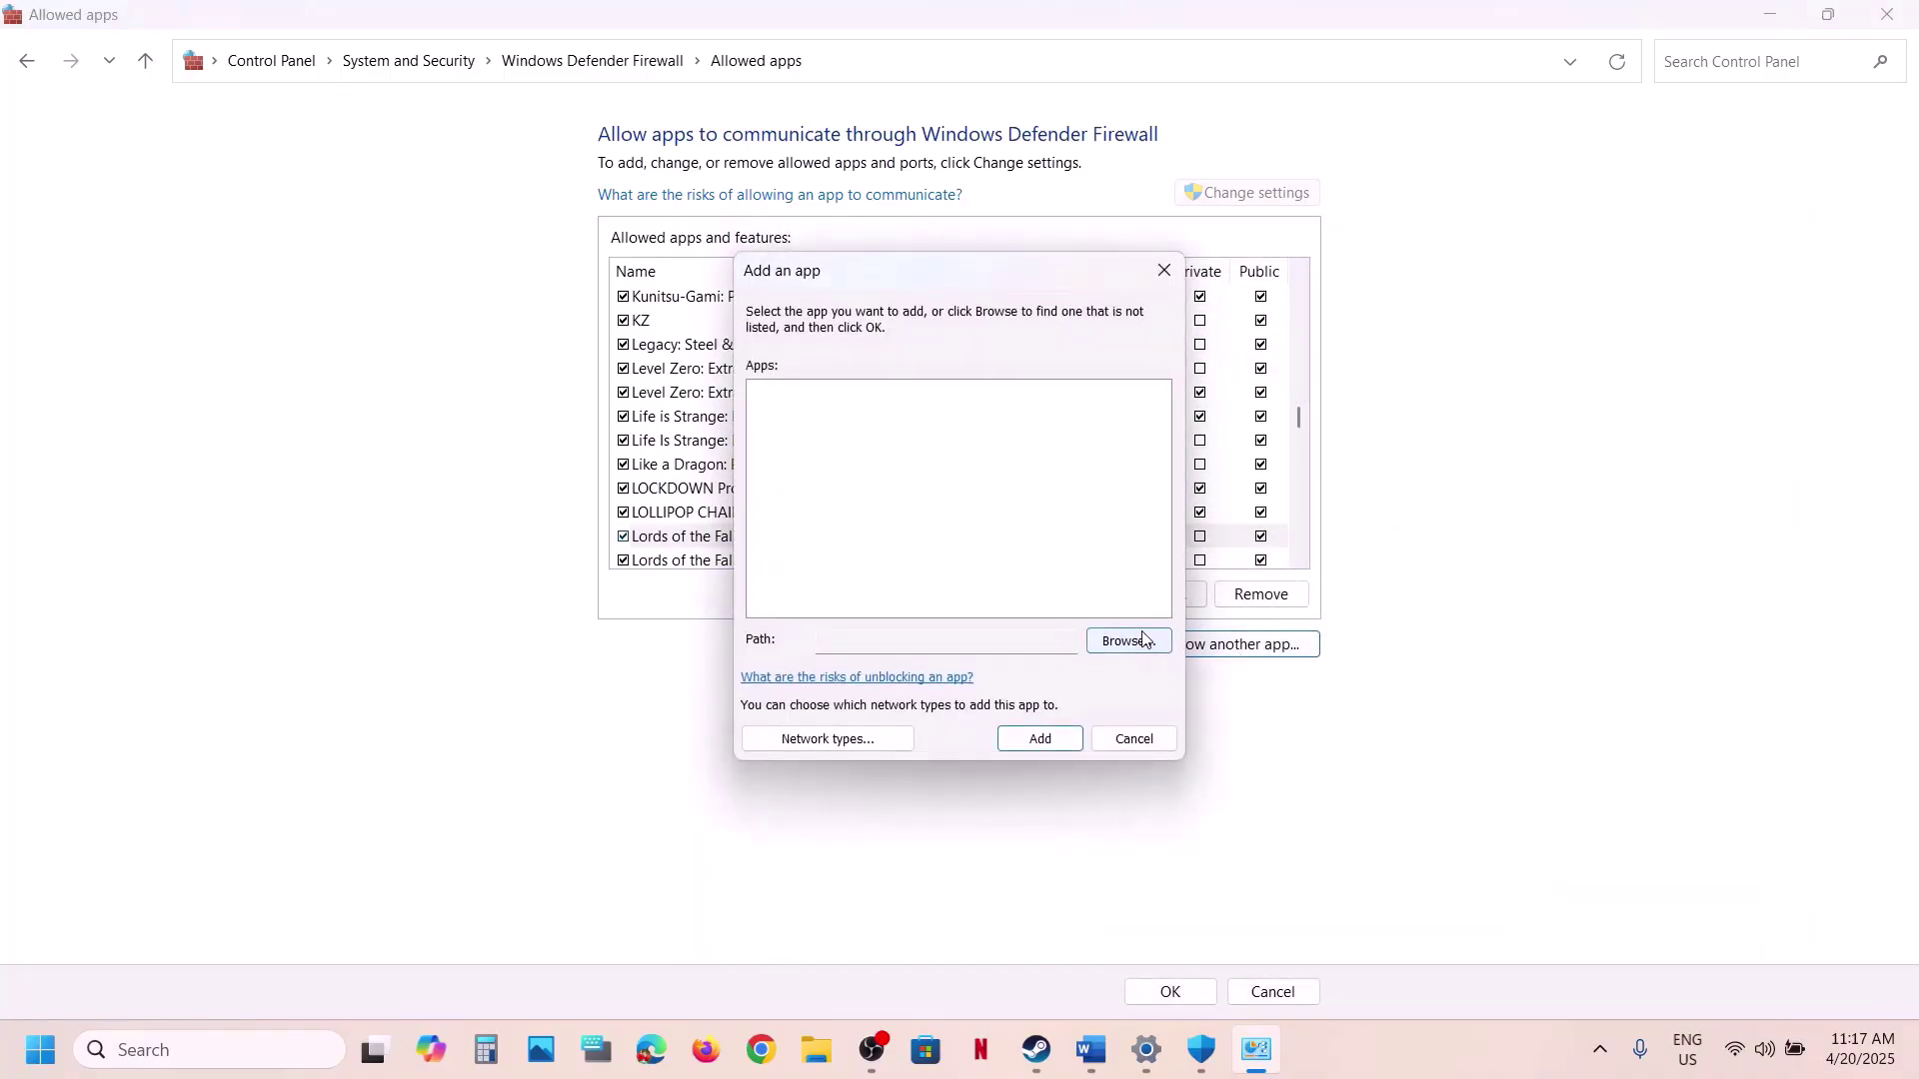
{"action": "left_click", "coordinate": [1143, 641]}
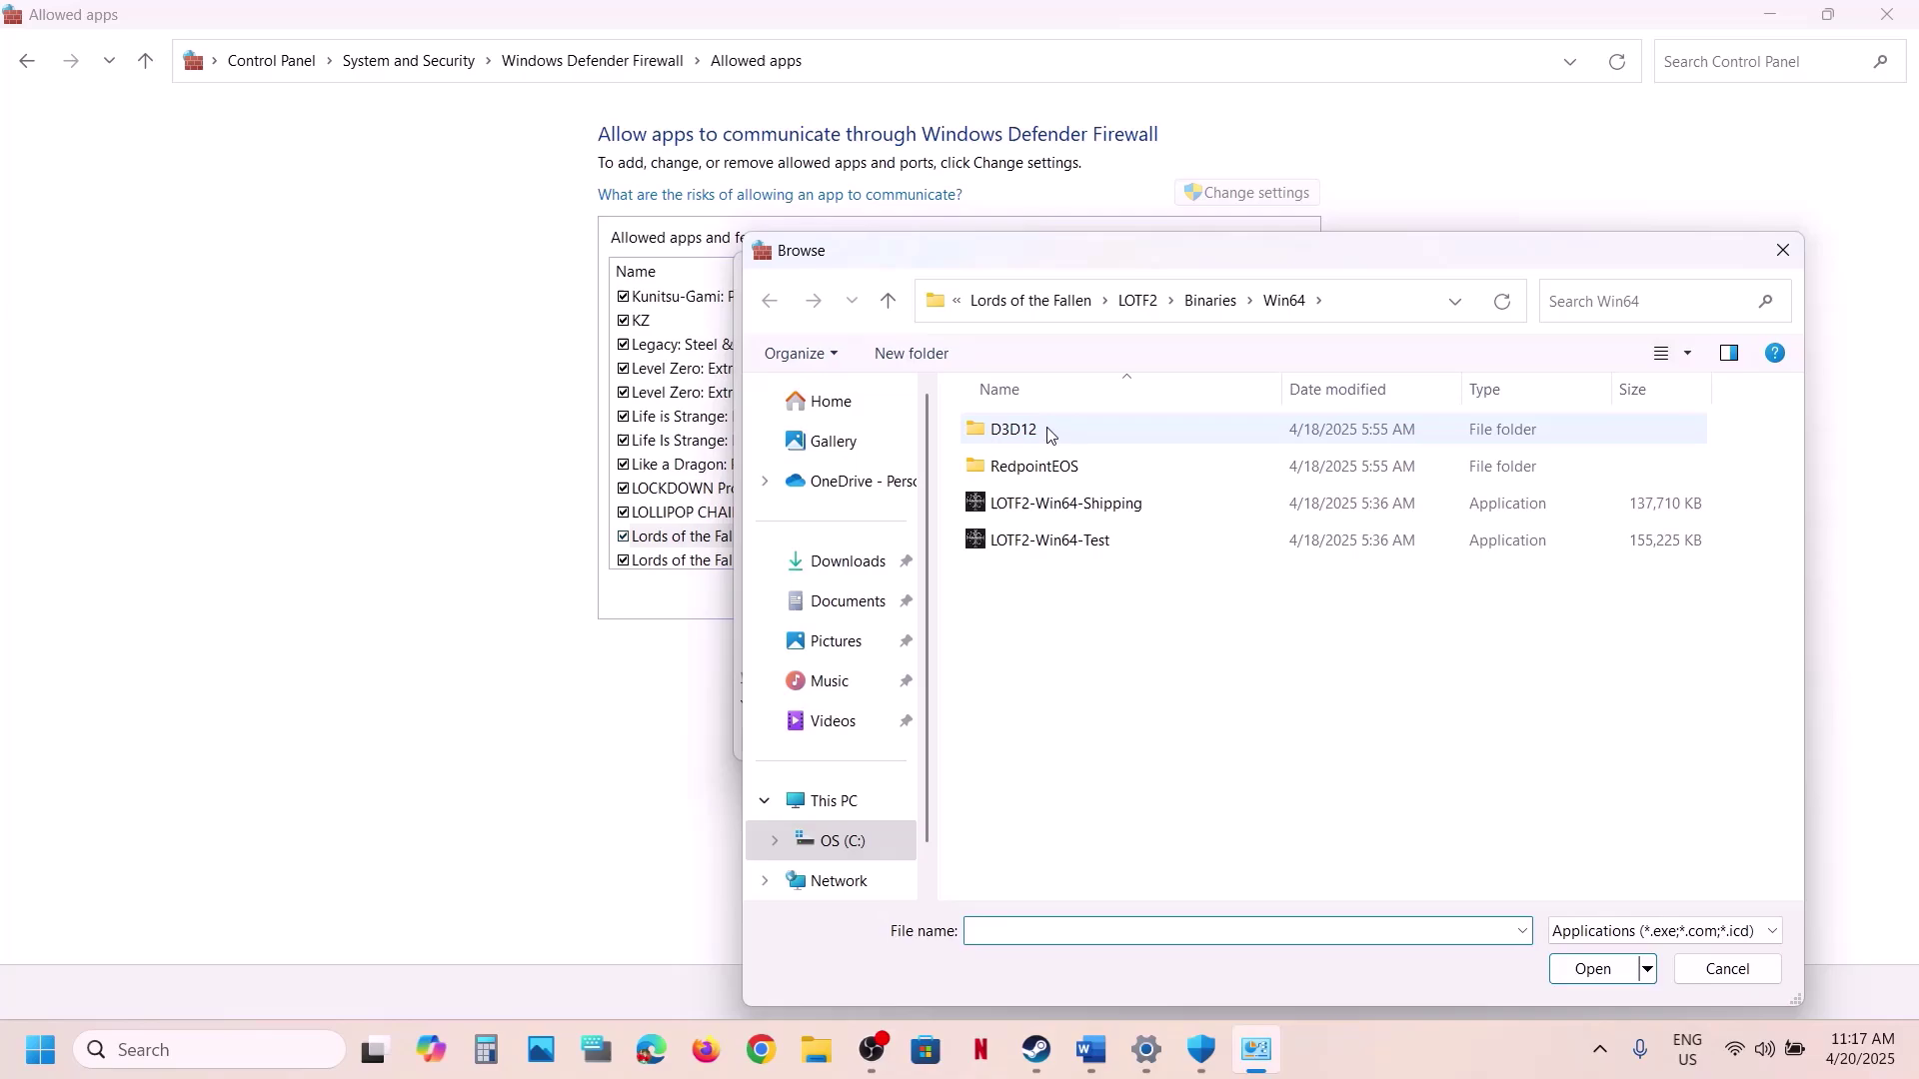
{"action": "left_click", "coordinate": [893, 297]}
{"action": "left_click", "coordinate": [893, 298]}
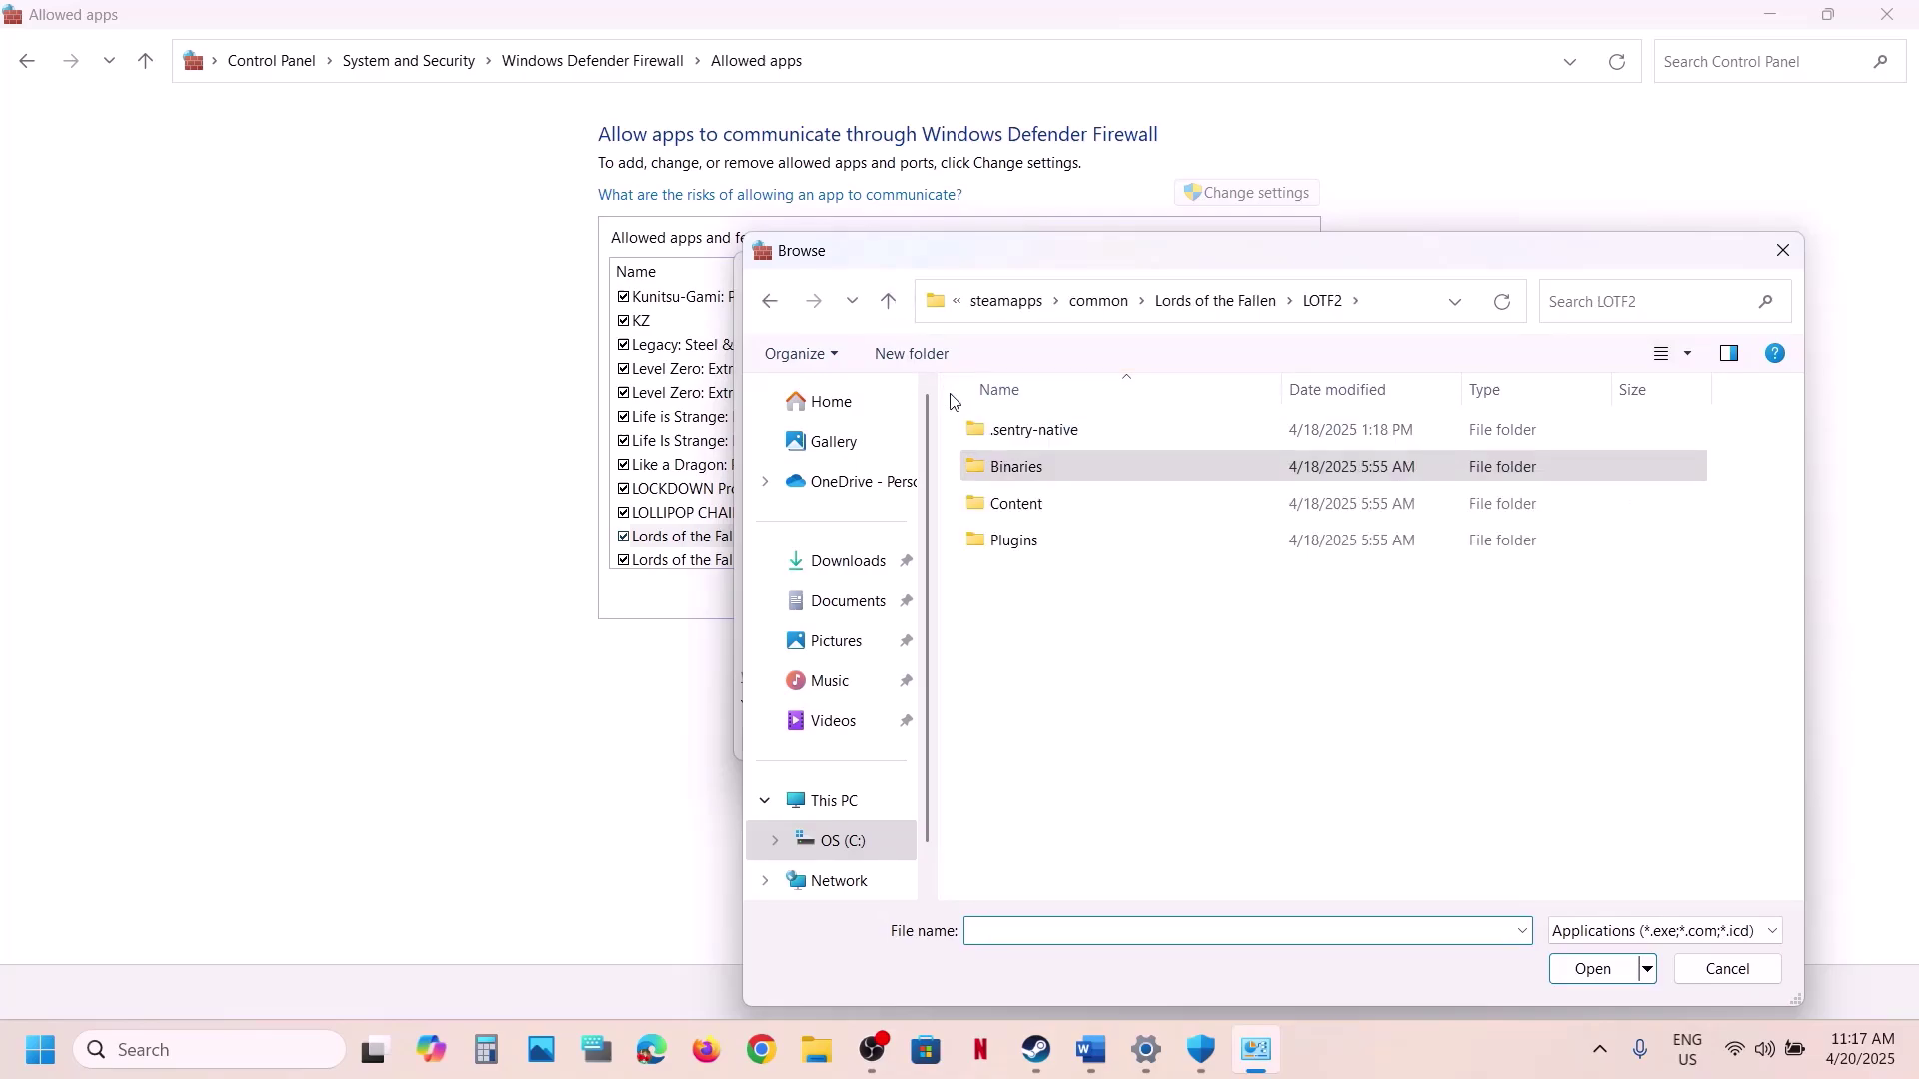
{"action": "left_click", "coordinate": [888, 299]}
{"action": "left_click", "coordinate": [889, 300]}
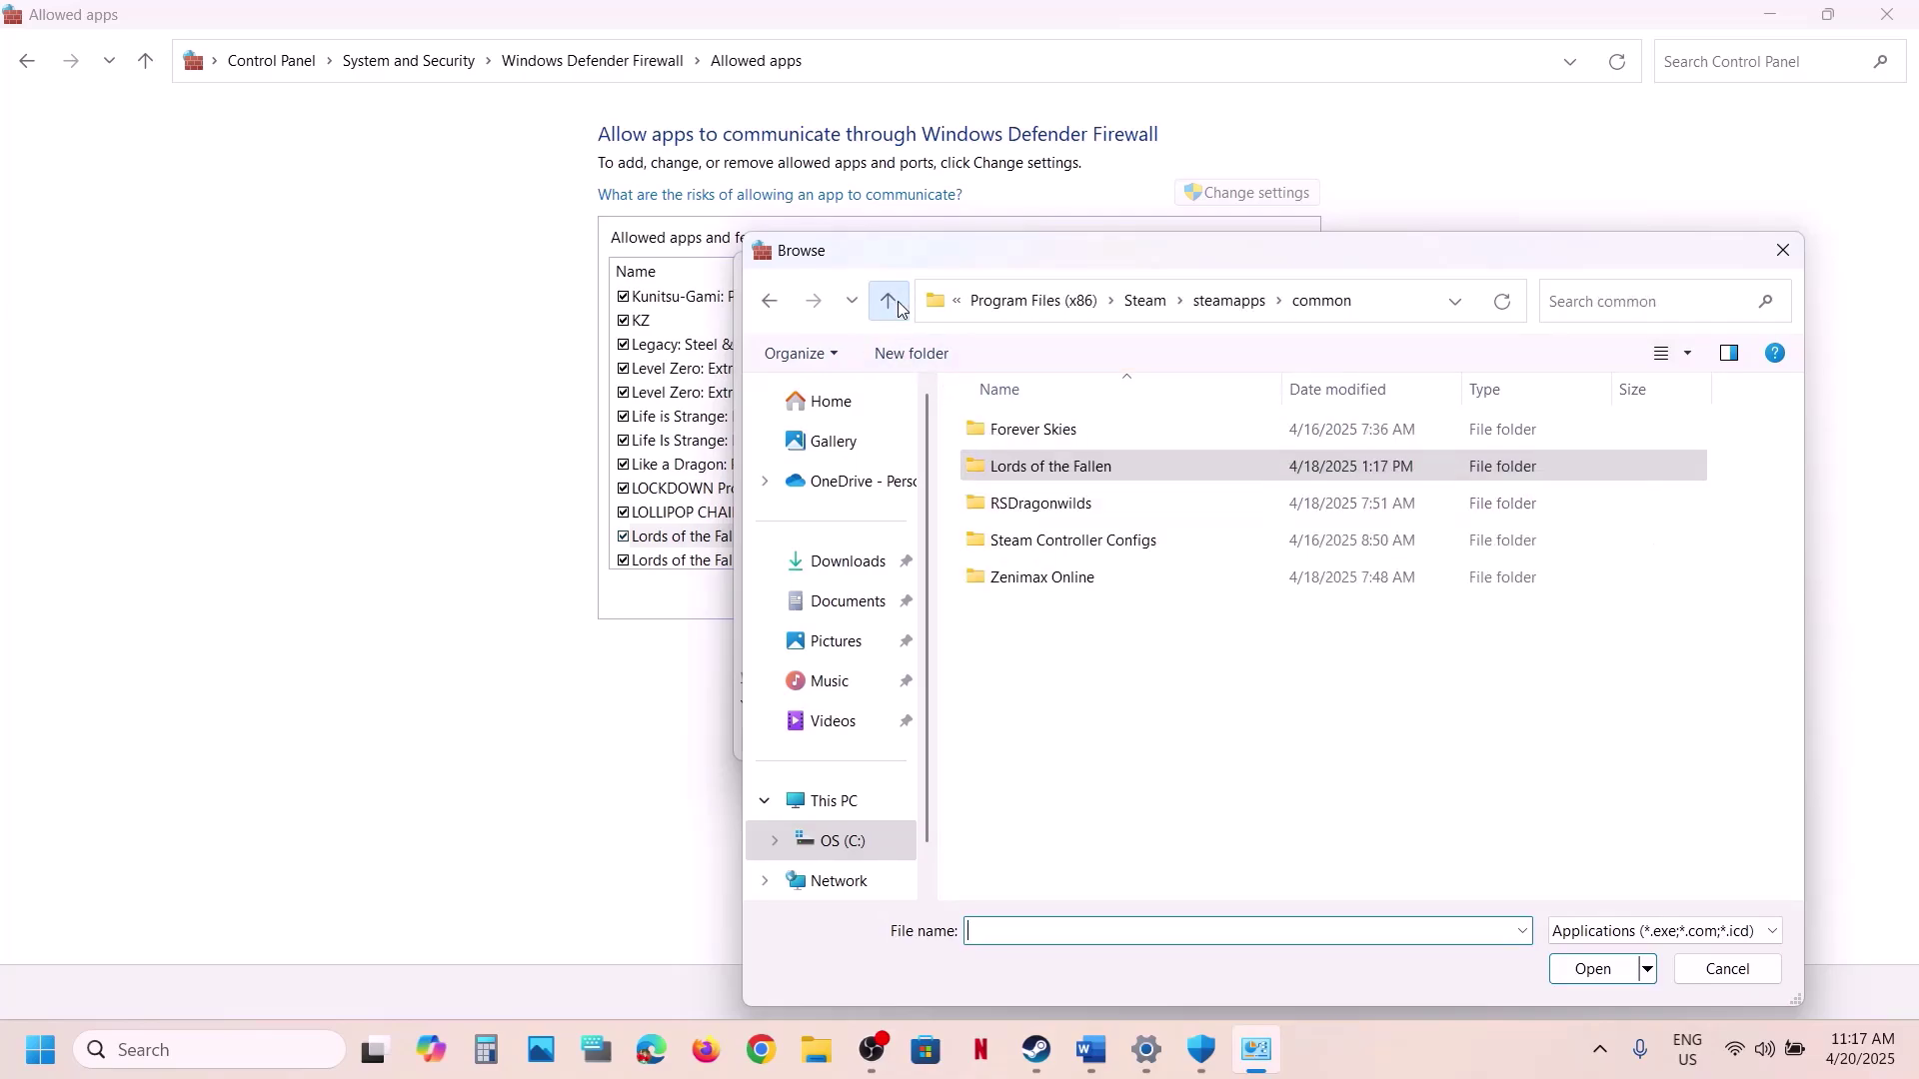
{"action": "double_click", "coordinate": [1045, 466]}
{"action": "double_click", "coordinate": [1036, 433]}
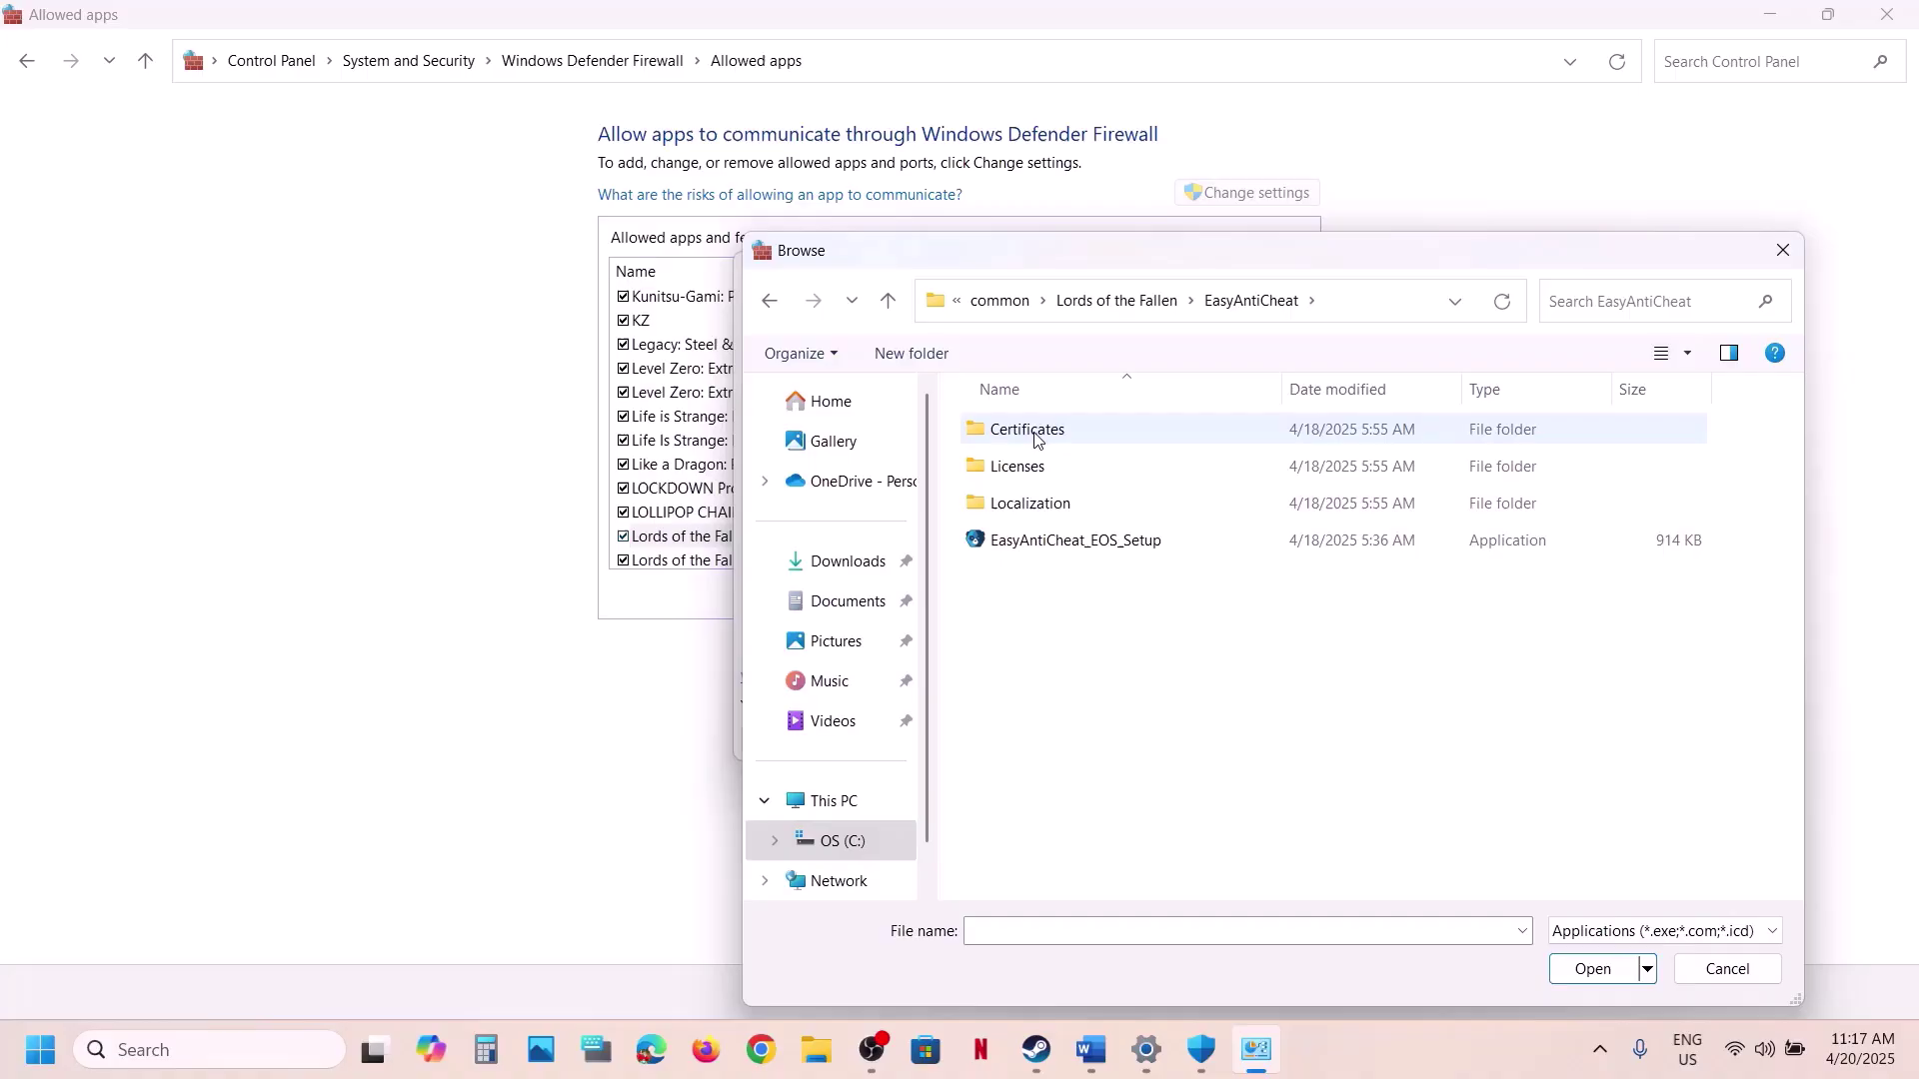
{"action": "left_click", "coordinate": [1078, 545]}
{"action": "left_click", "coordinate": [1587, 971]}
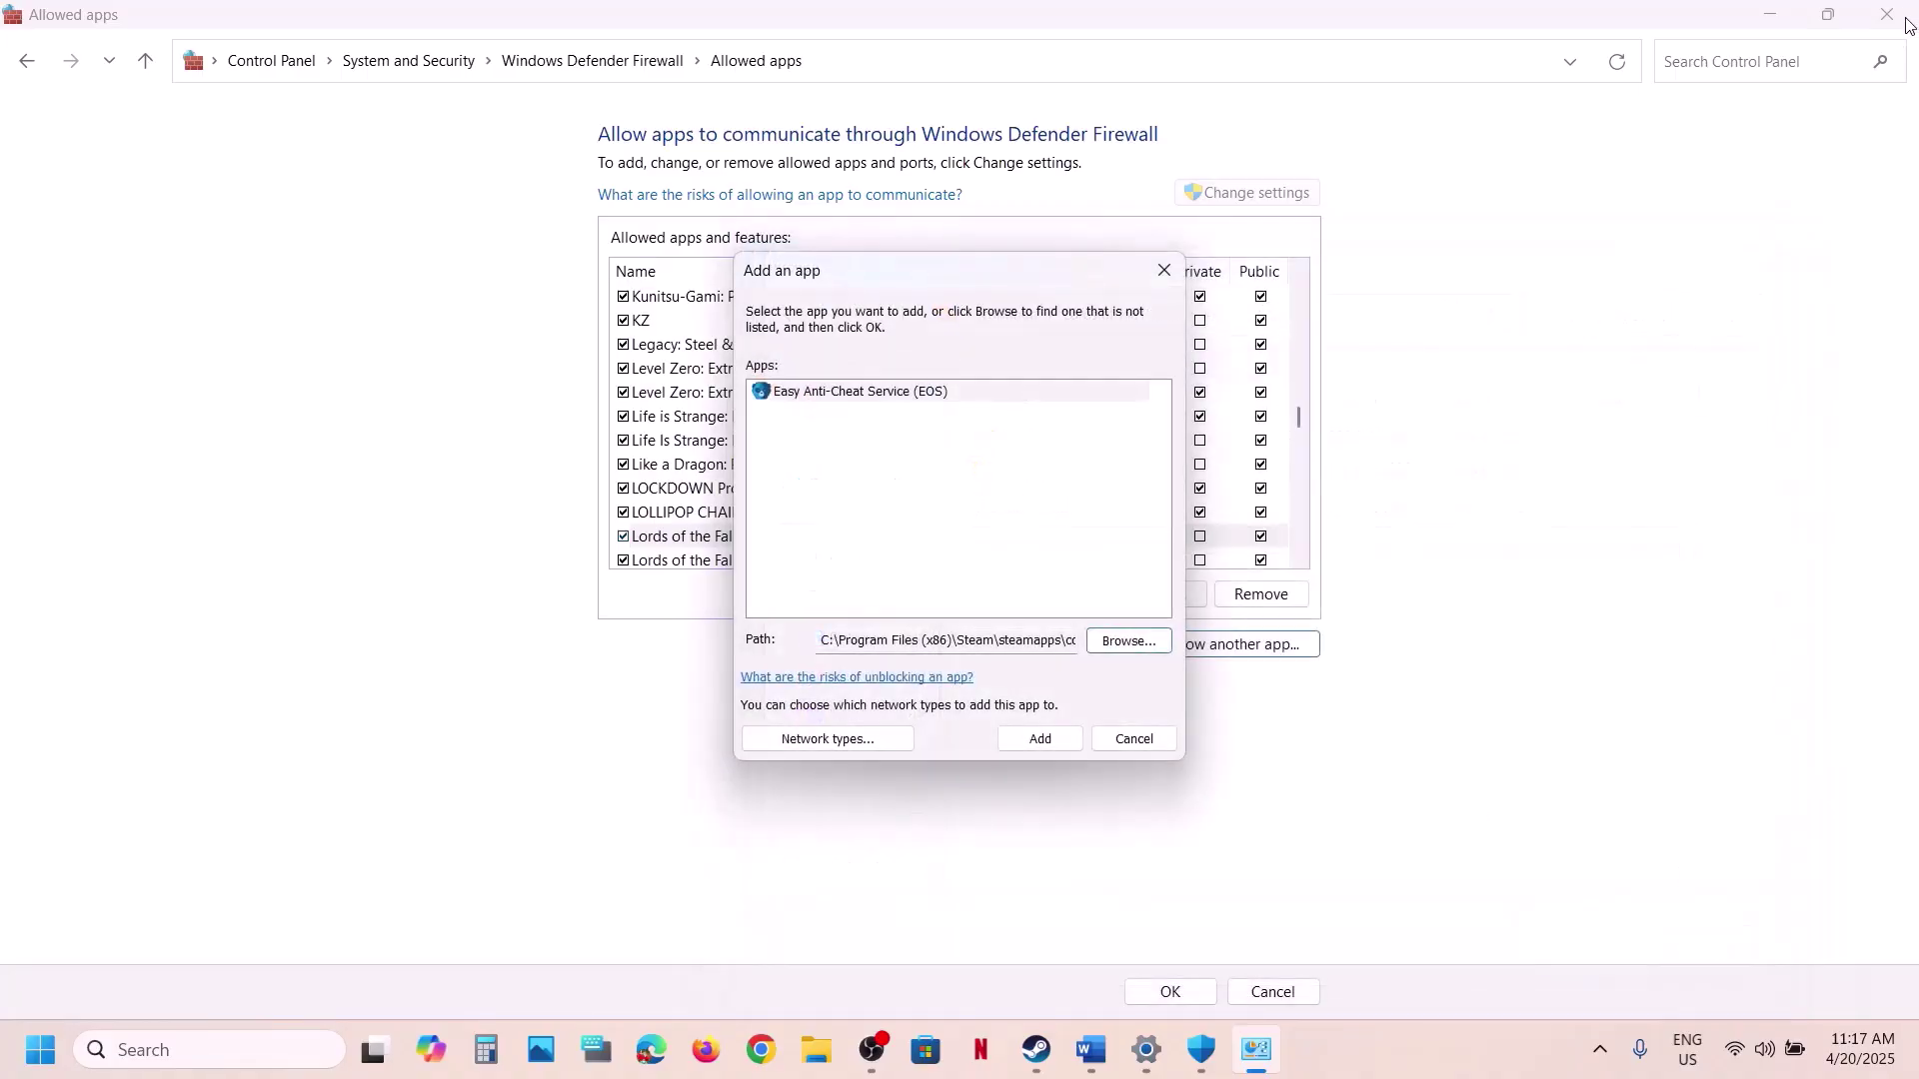
{"action": "left_click", "coordinate": [1031, 742]}
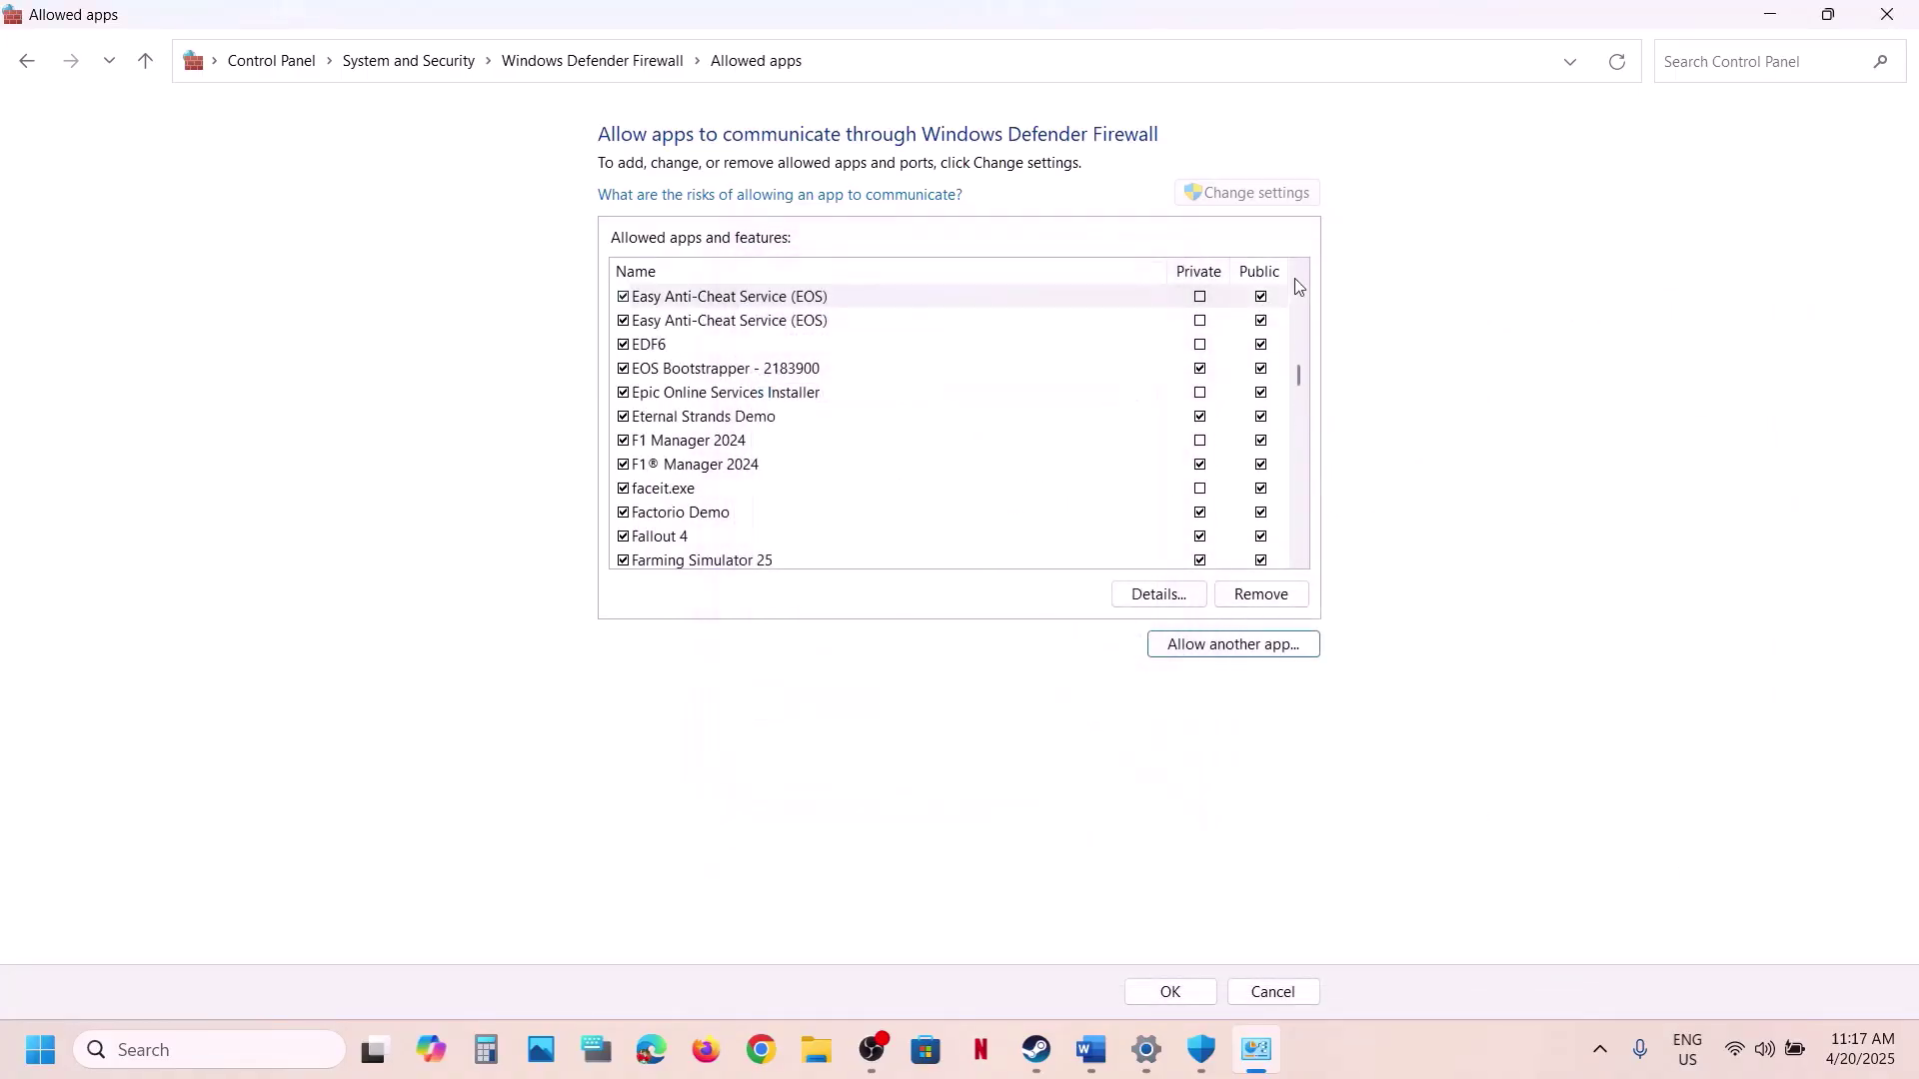
Check the Lords of the Fallen entry in the list and close the firewall and security windows.
{"action": "left_click", "coordinate": [1005, 513]}
{"action": "key", "text": "l"}
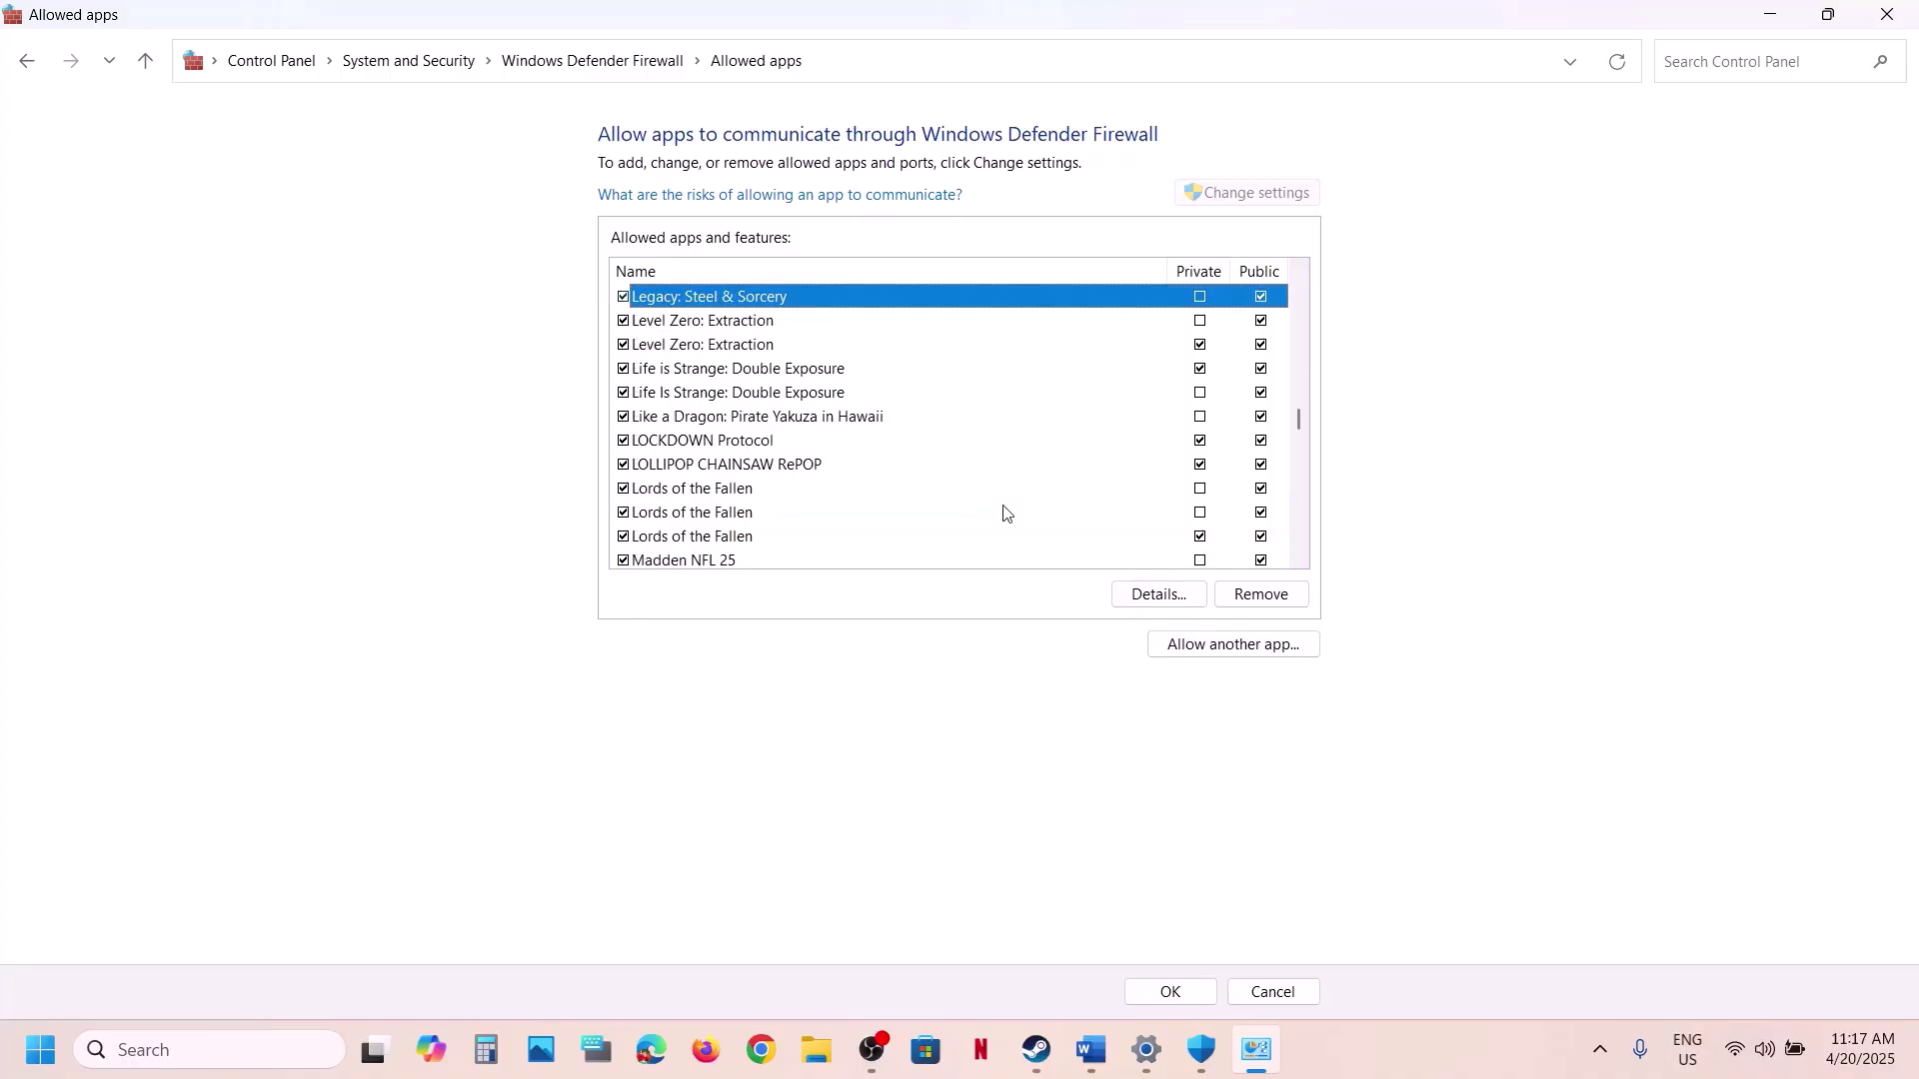
{"action": "left_click", "coordinate": [843, 494]}
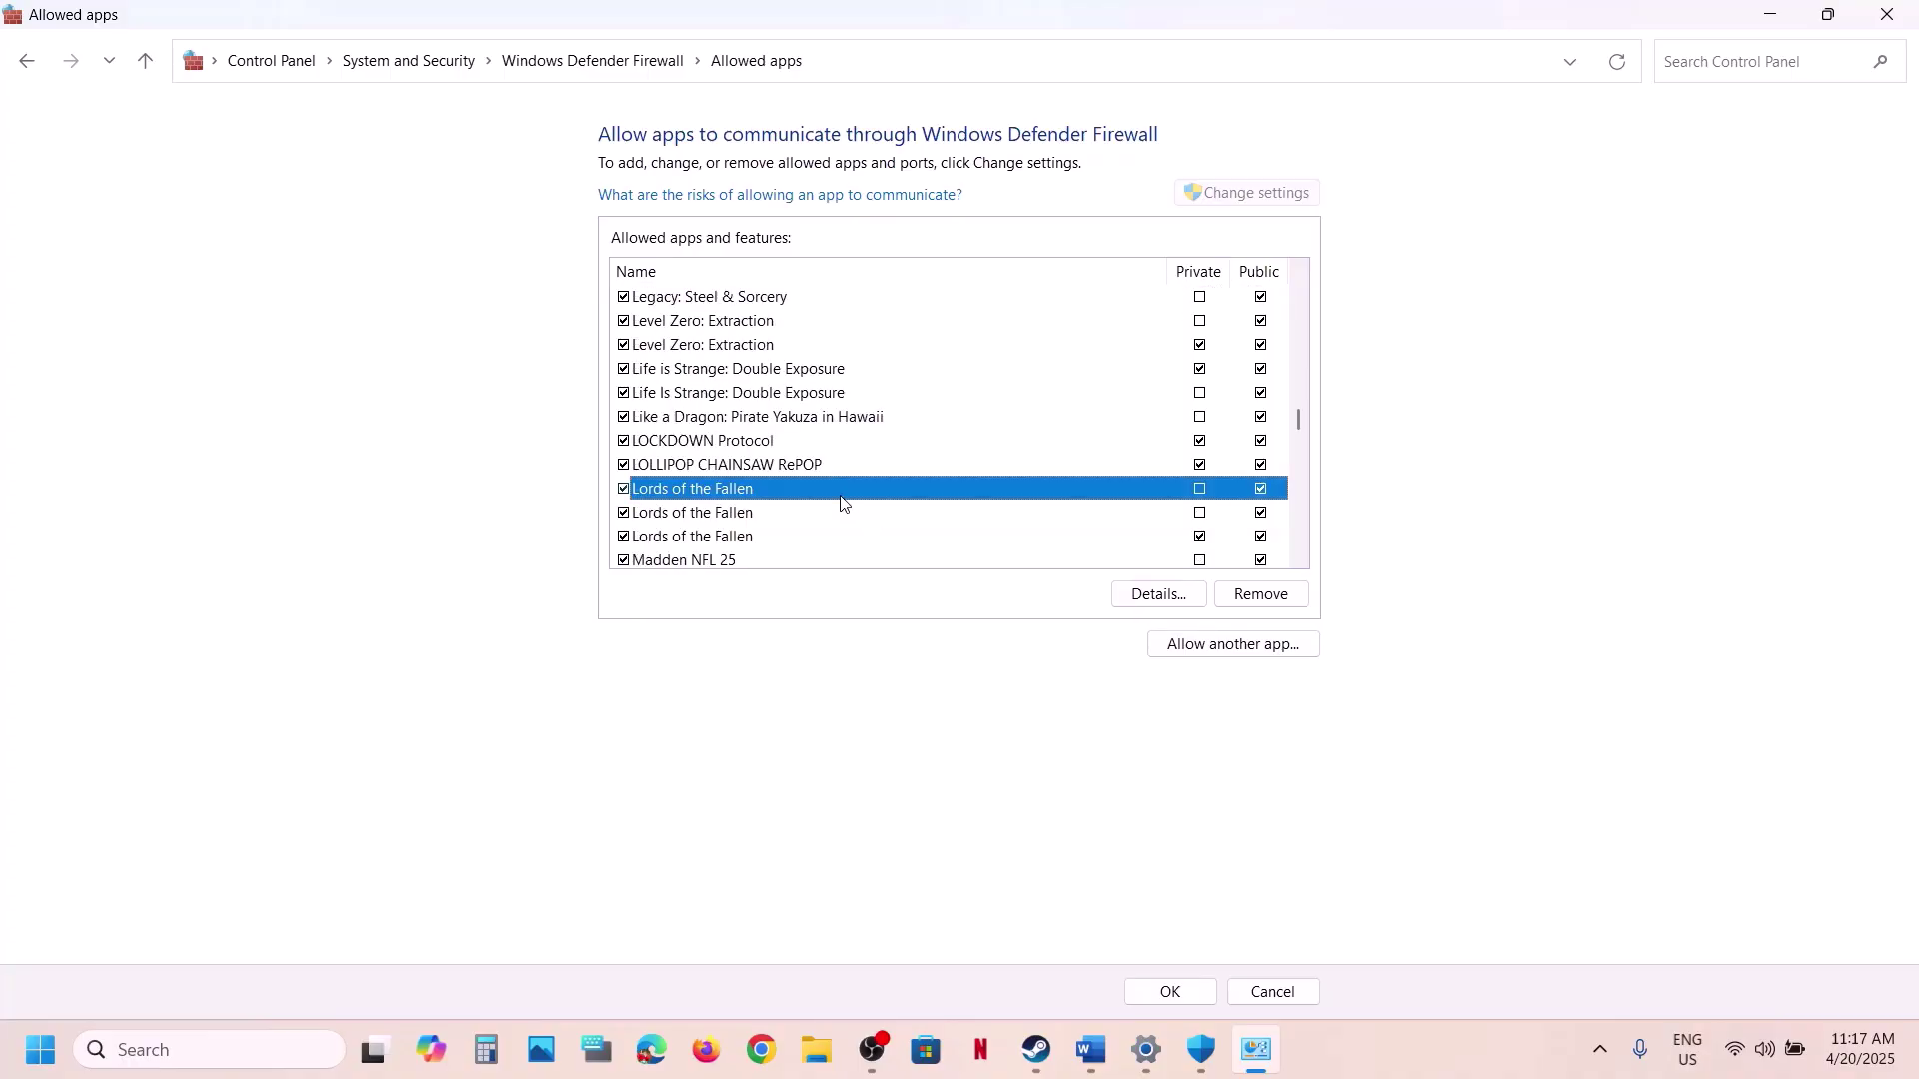
{"action": "left_click", "coordinate": [1892, 13]}
{"action": "left_click", "coordinate": [1895, 16]}
{"action": "left_click", "coordinate": [1900, 21]}
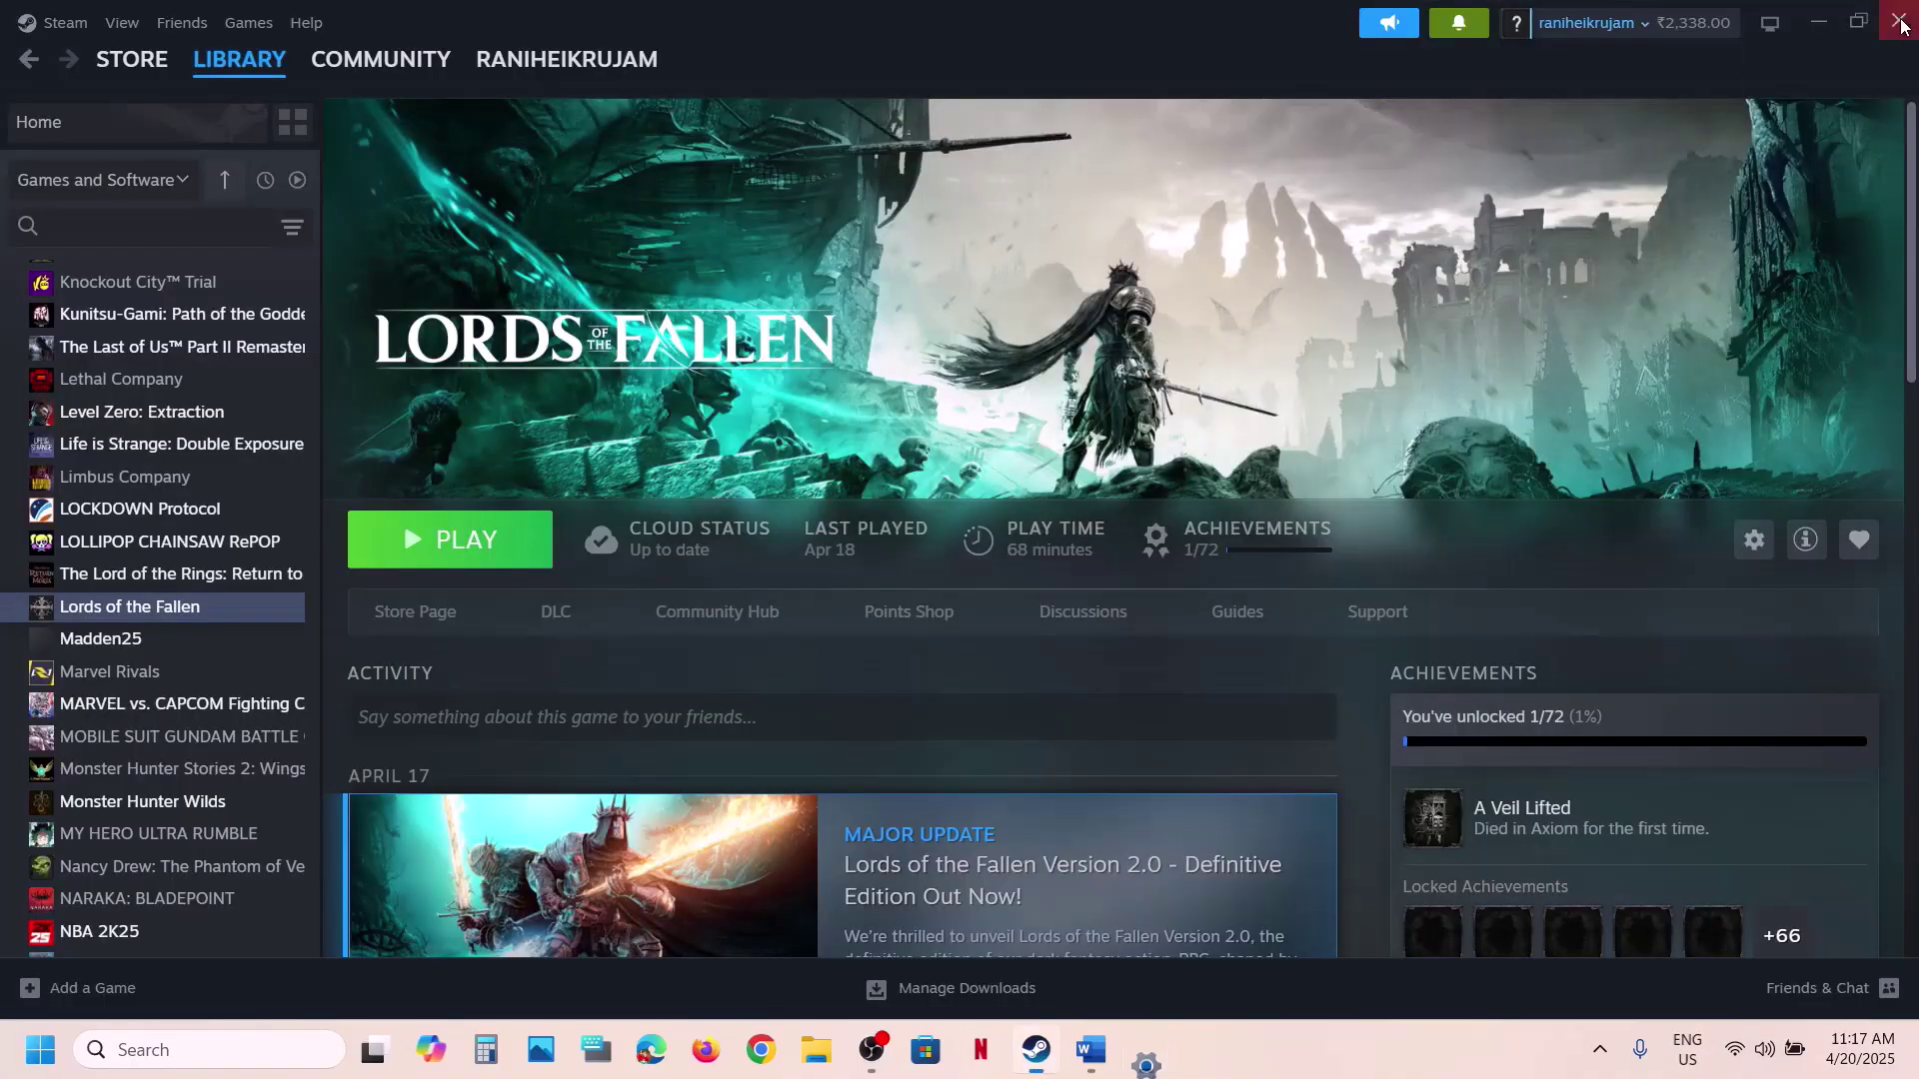
{"action": "left_click", "coordinate": [1090, 1049]}
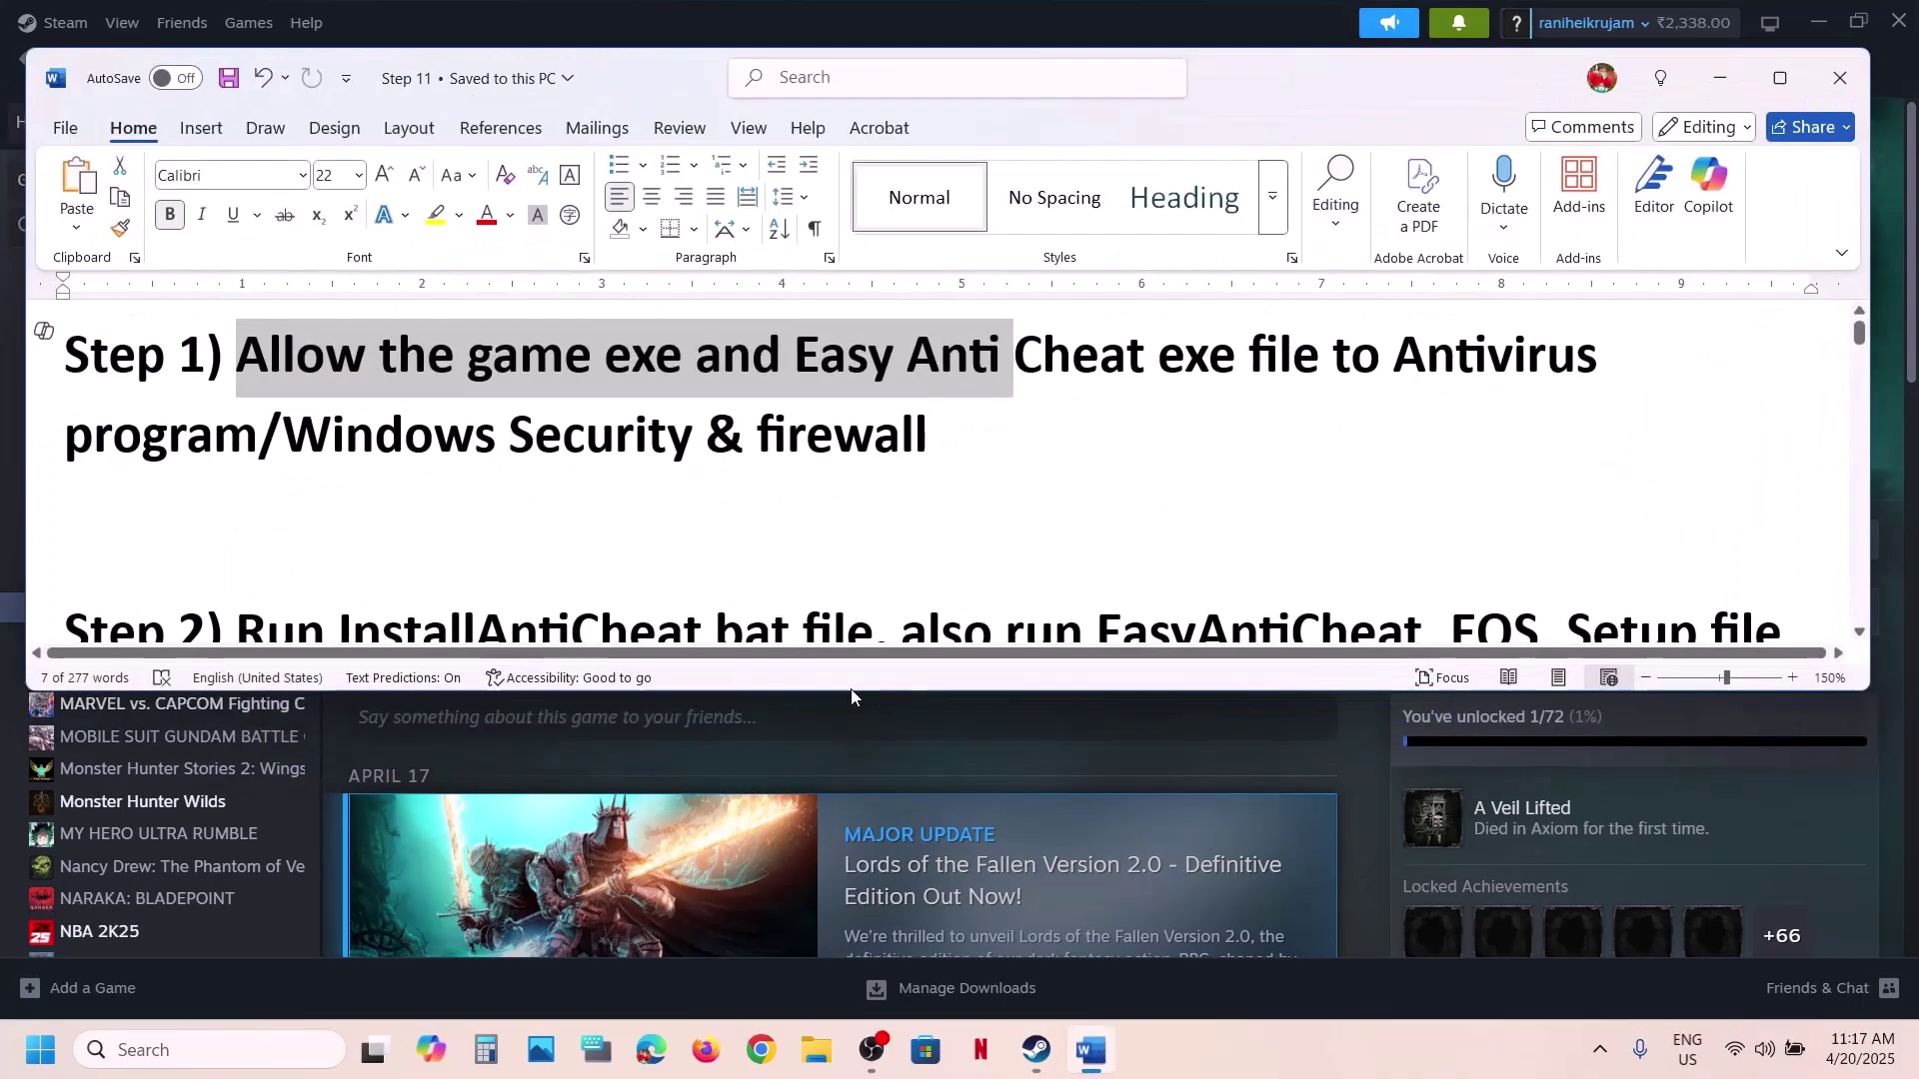
{"action": "scroll", "coordinate": [813, 604], "scroll_direction": "down", "scroll_amount": 2}
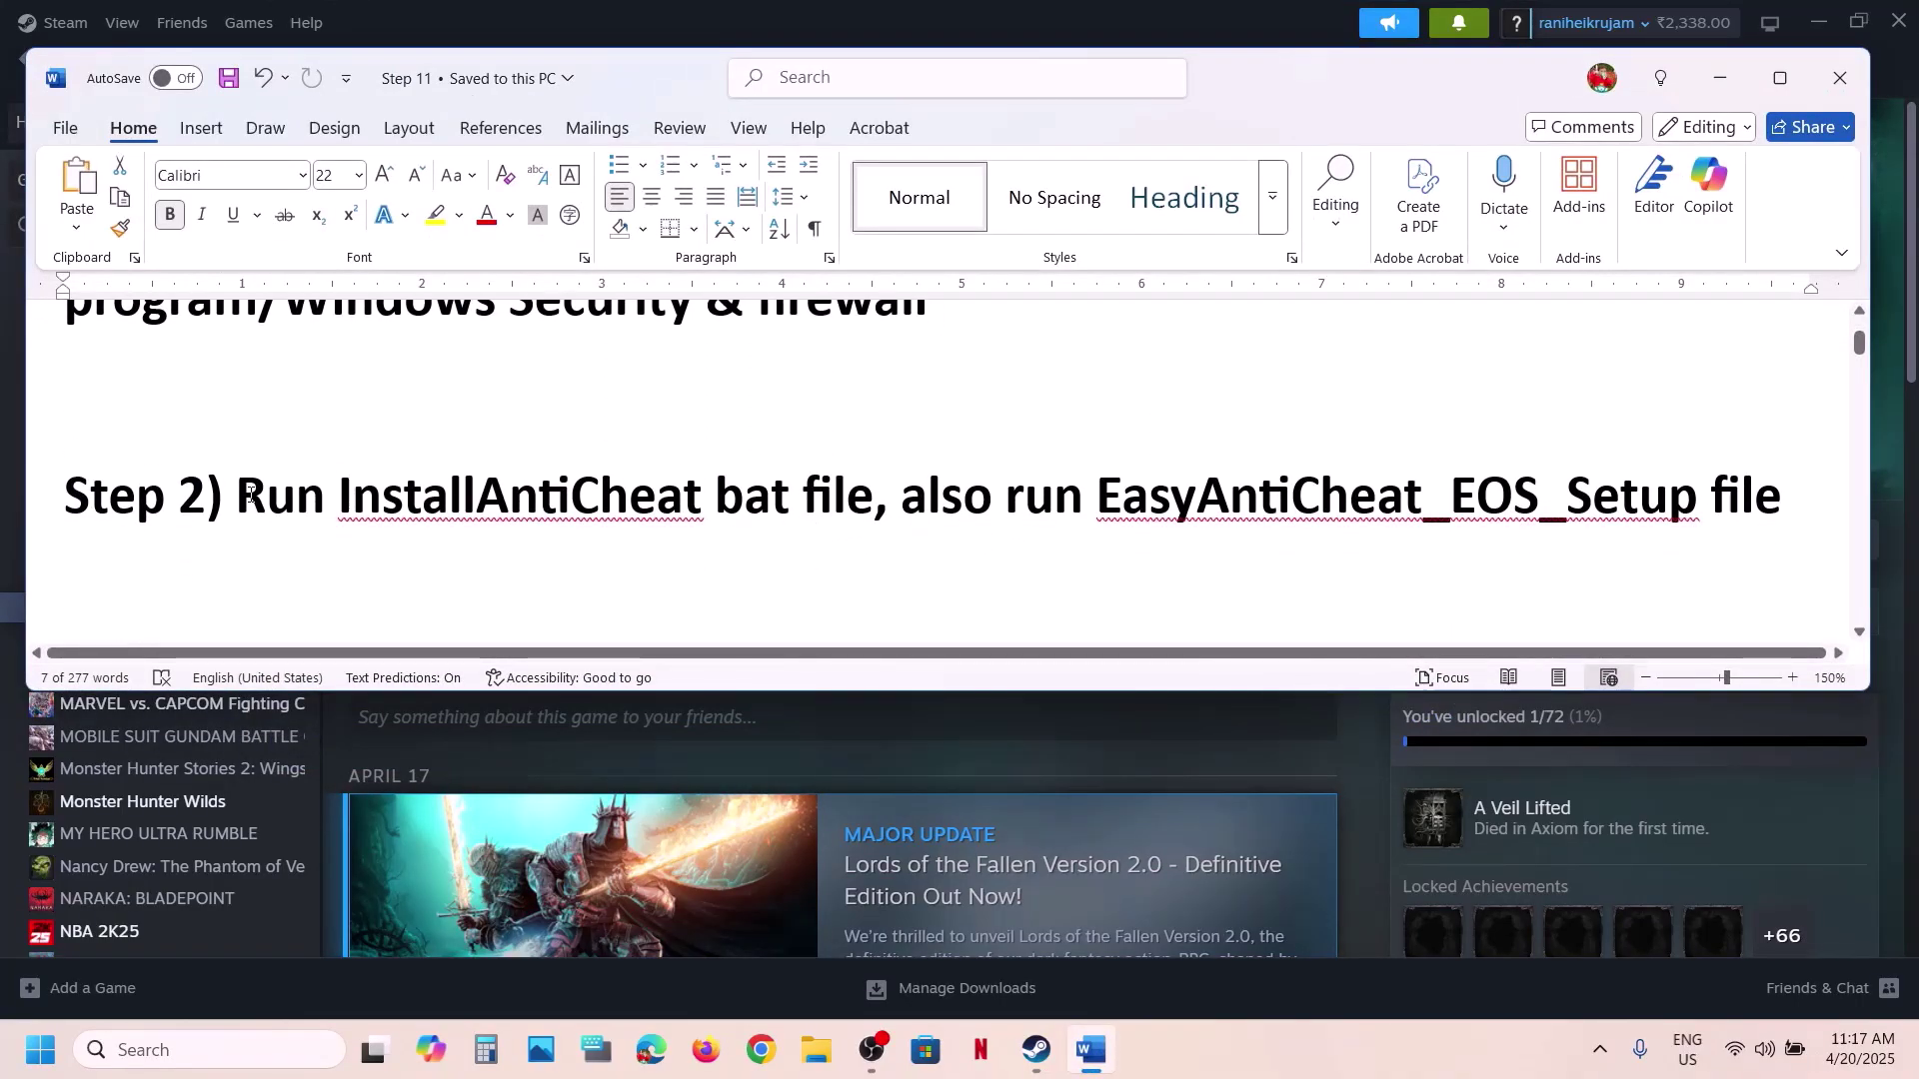
{"action": "left_click_drag", "start_coordinate": [250, 492], "coordinate": [506, 514]}
{"action": "left_click_drag", "start_coordinate": [713, 490], "coordinate": [873, 504]}
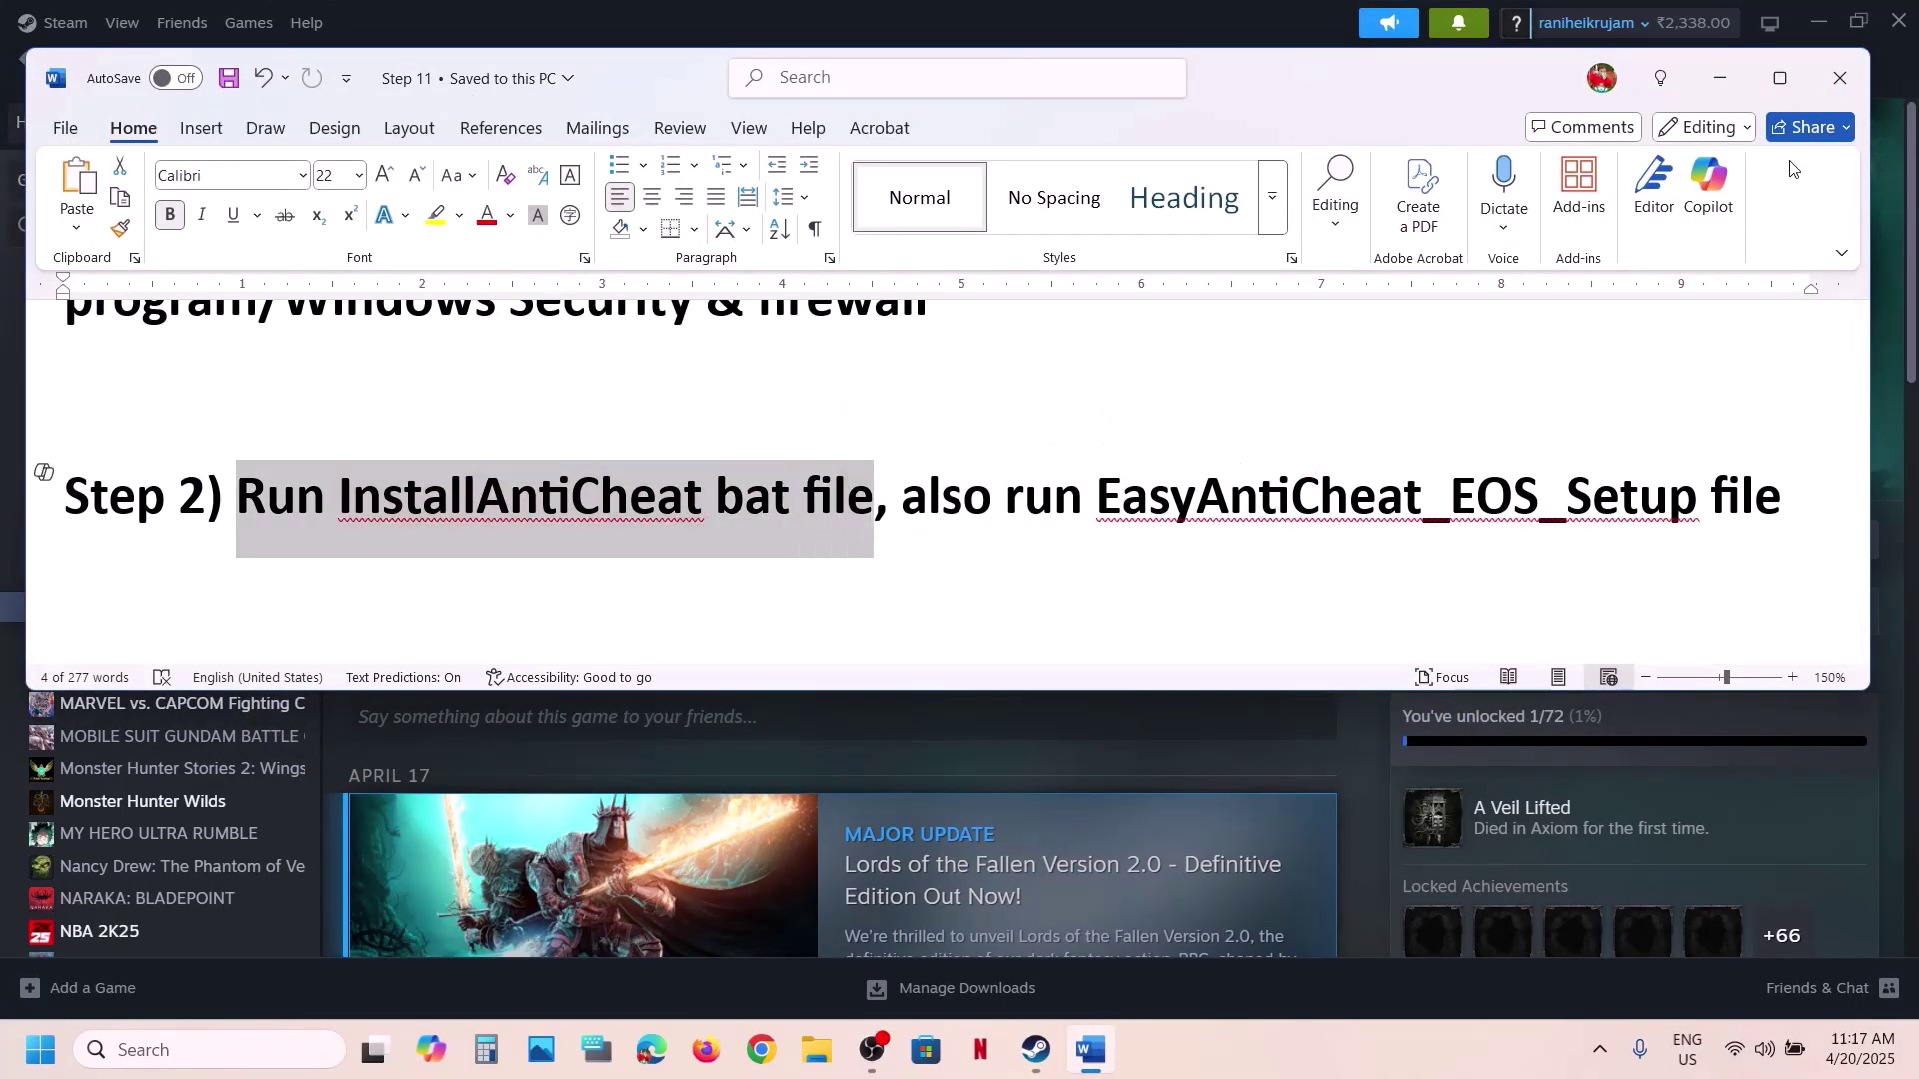
{"action": "left_click", "coordinate": [1719, 80]}
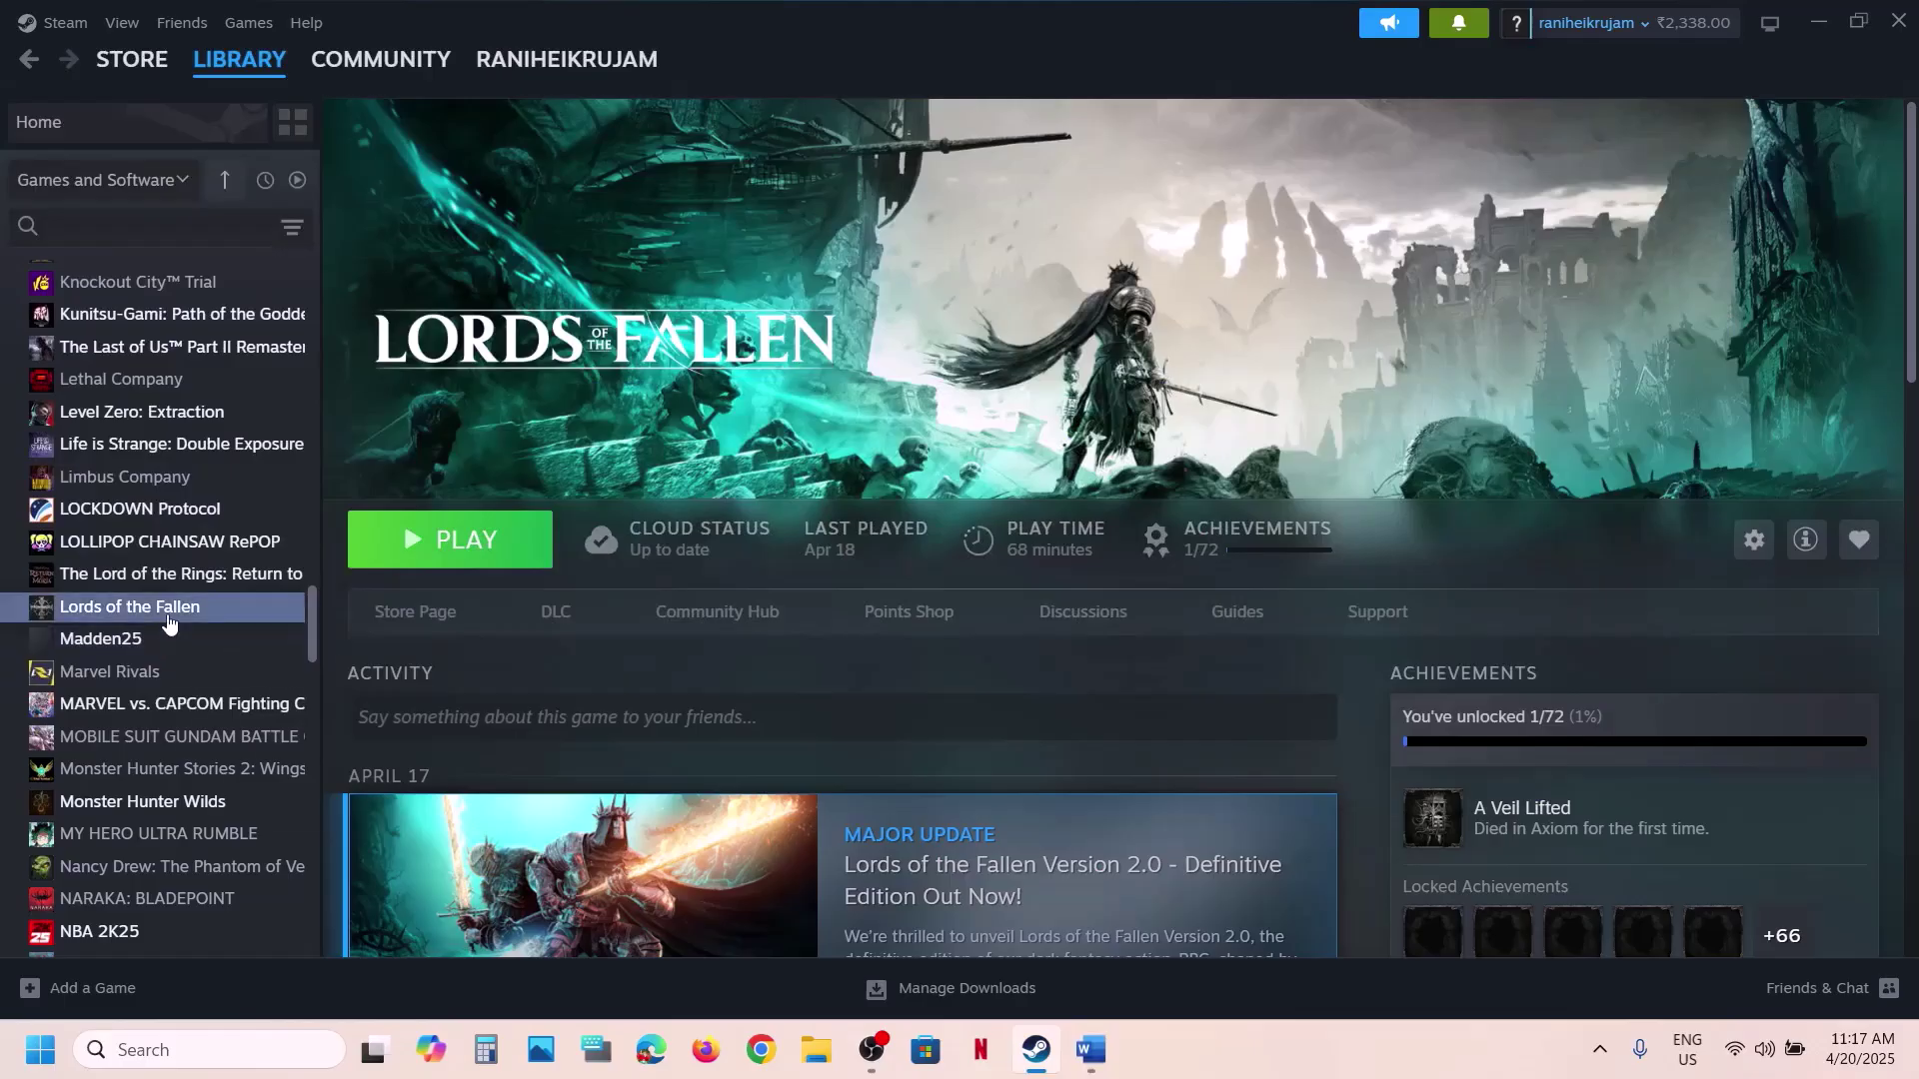
{"action": "right_click", "coordinate": [172, 617]}
Run InstallAntiCheat from the game's install folder as administrator, then return to Steam.
{"action": "mouse_move", "coordinate": [250, 765]}
{"action": "left_click", "coordinate": [429, 810]}
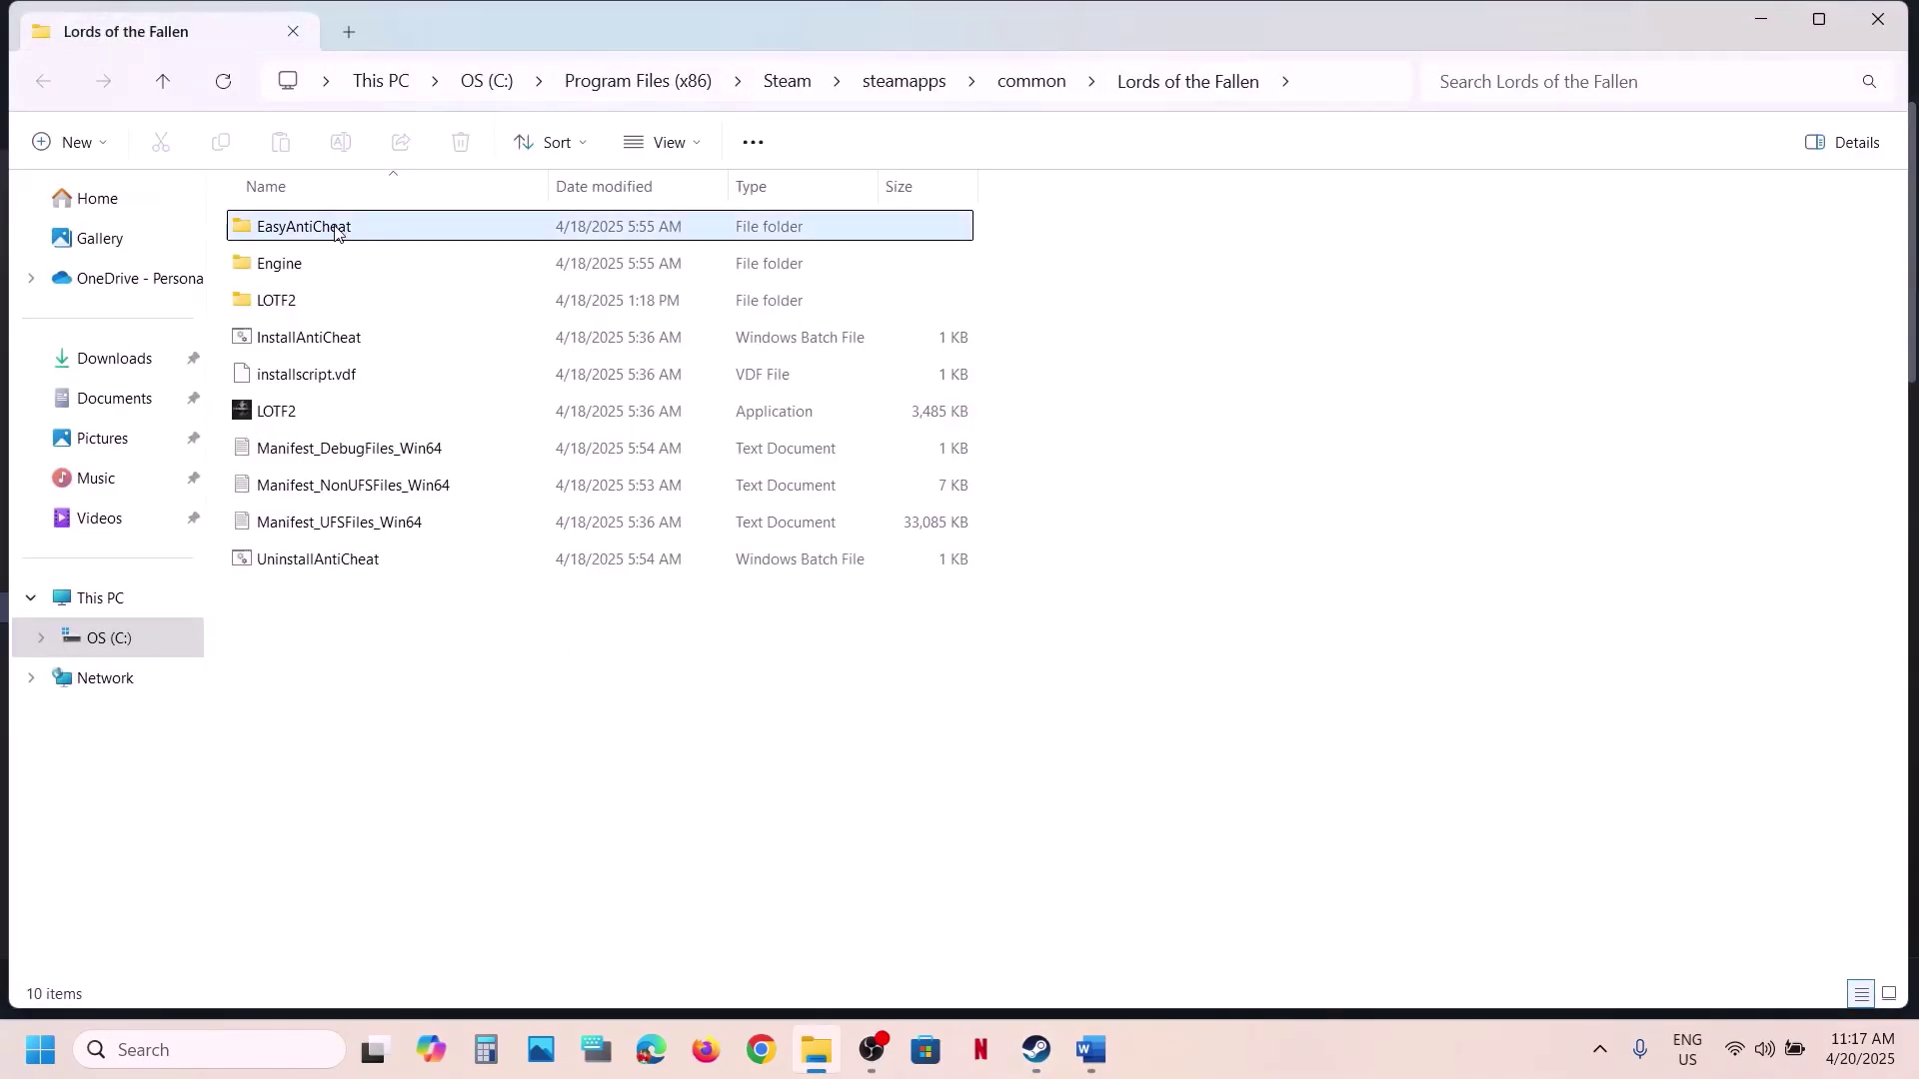
{"action": "left_click", "coordinate": [368, 350]}
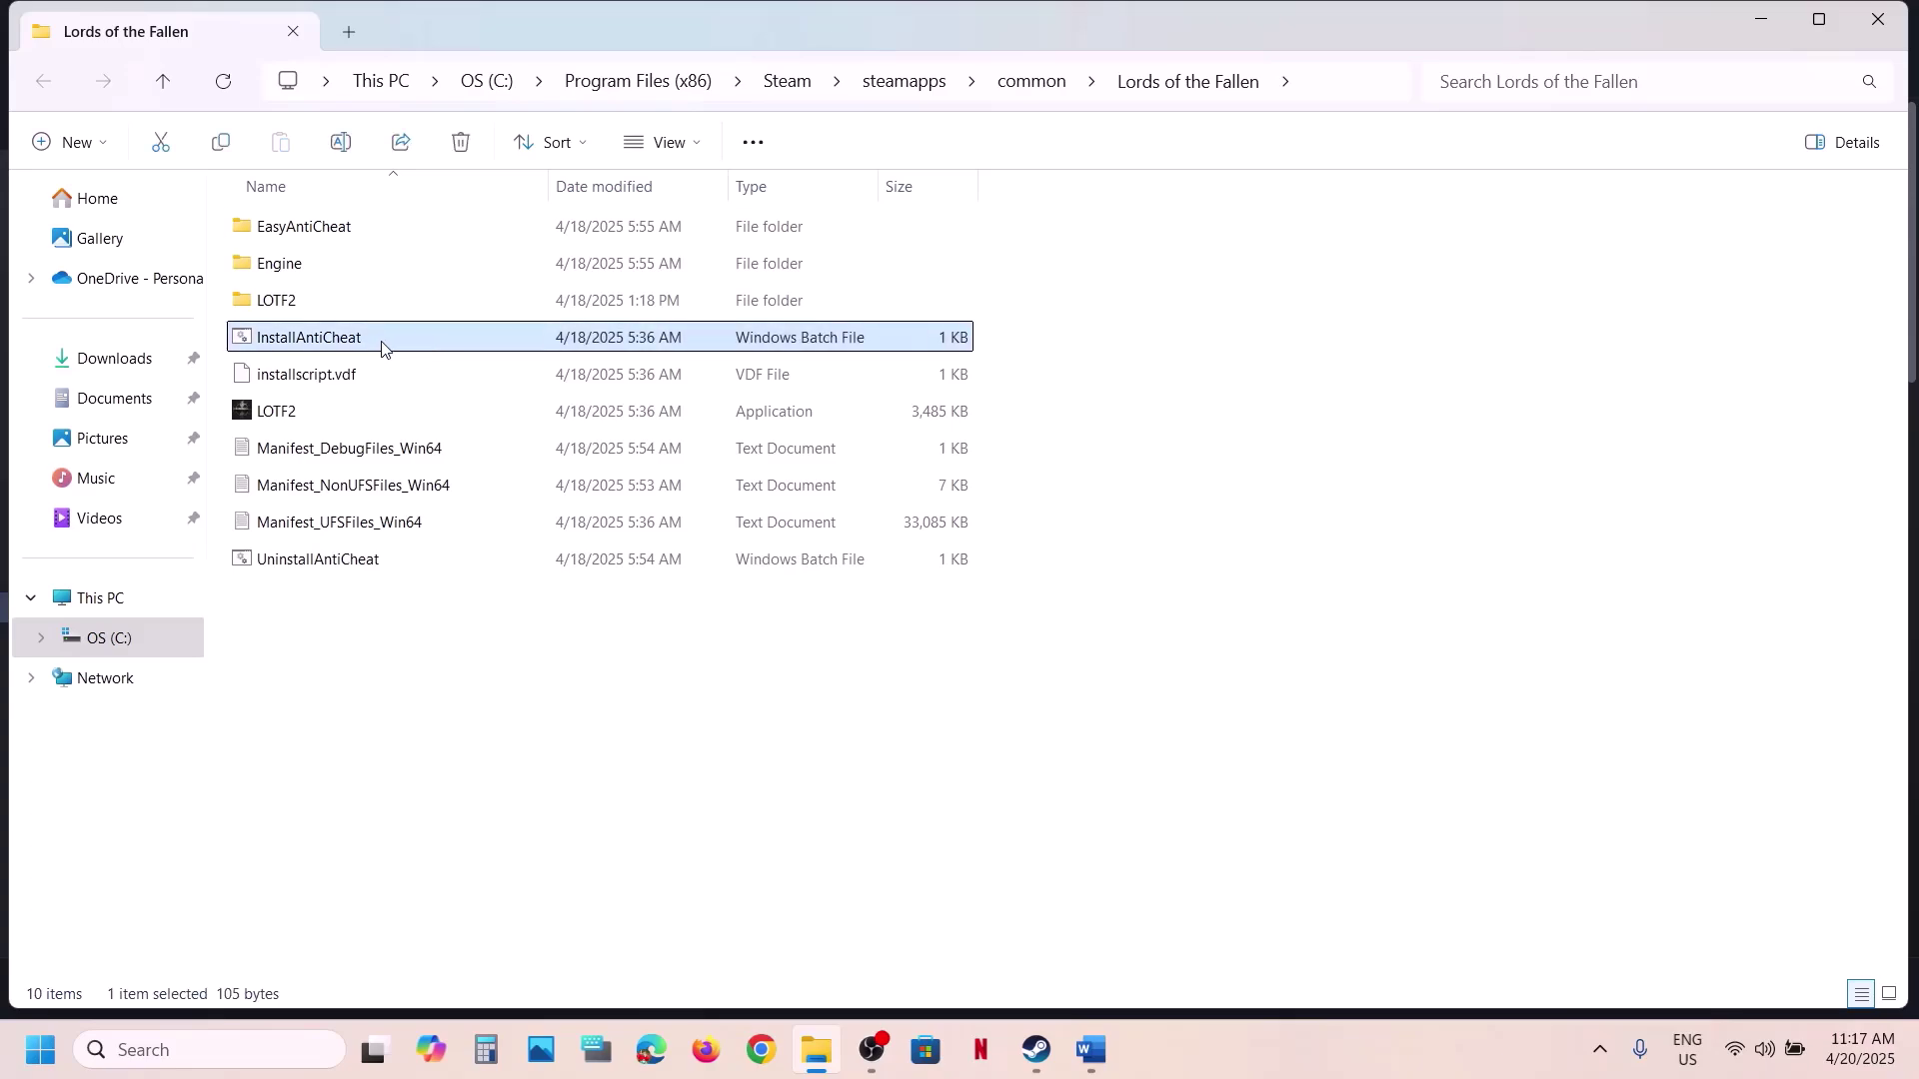
{"action": "right_click", "coordinate": [390, 352]}
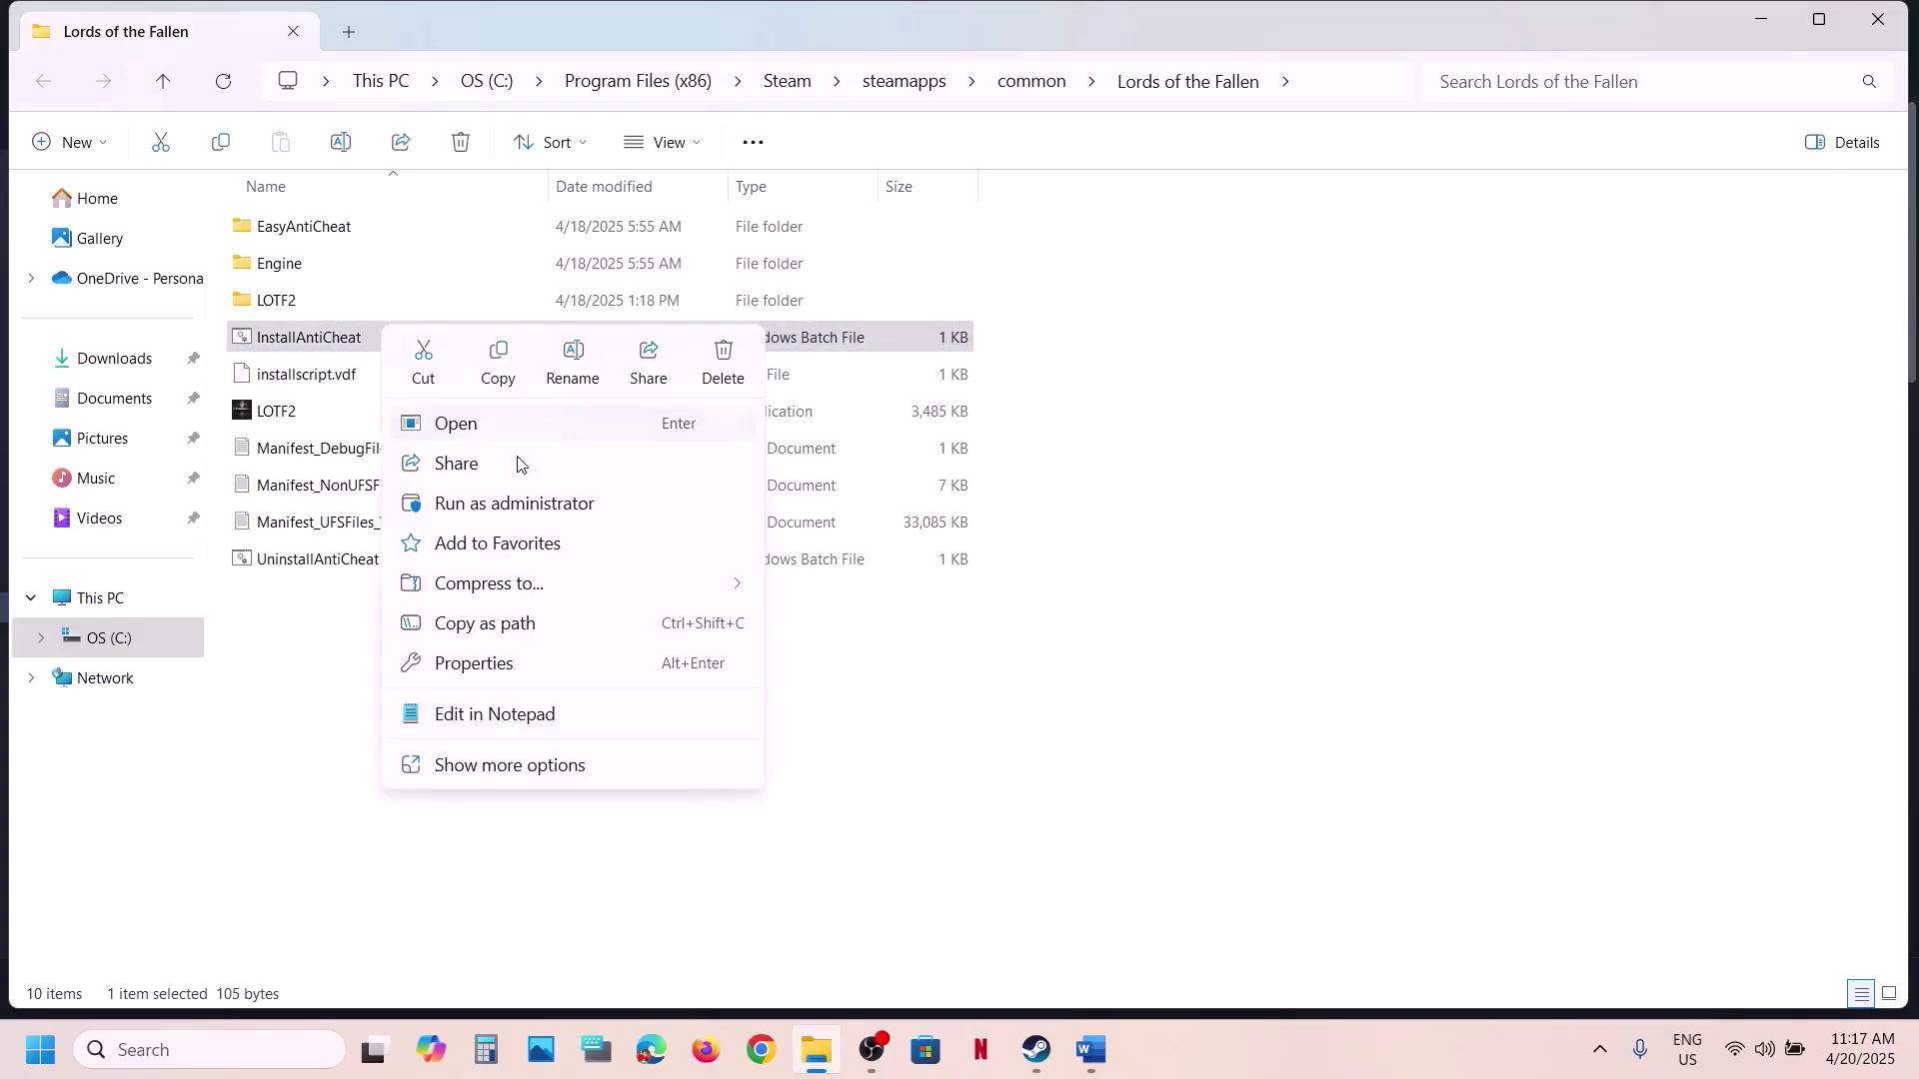
{"action": "left_click", "coordinate": [510, 503]}
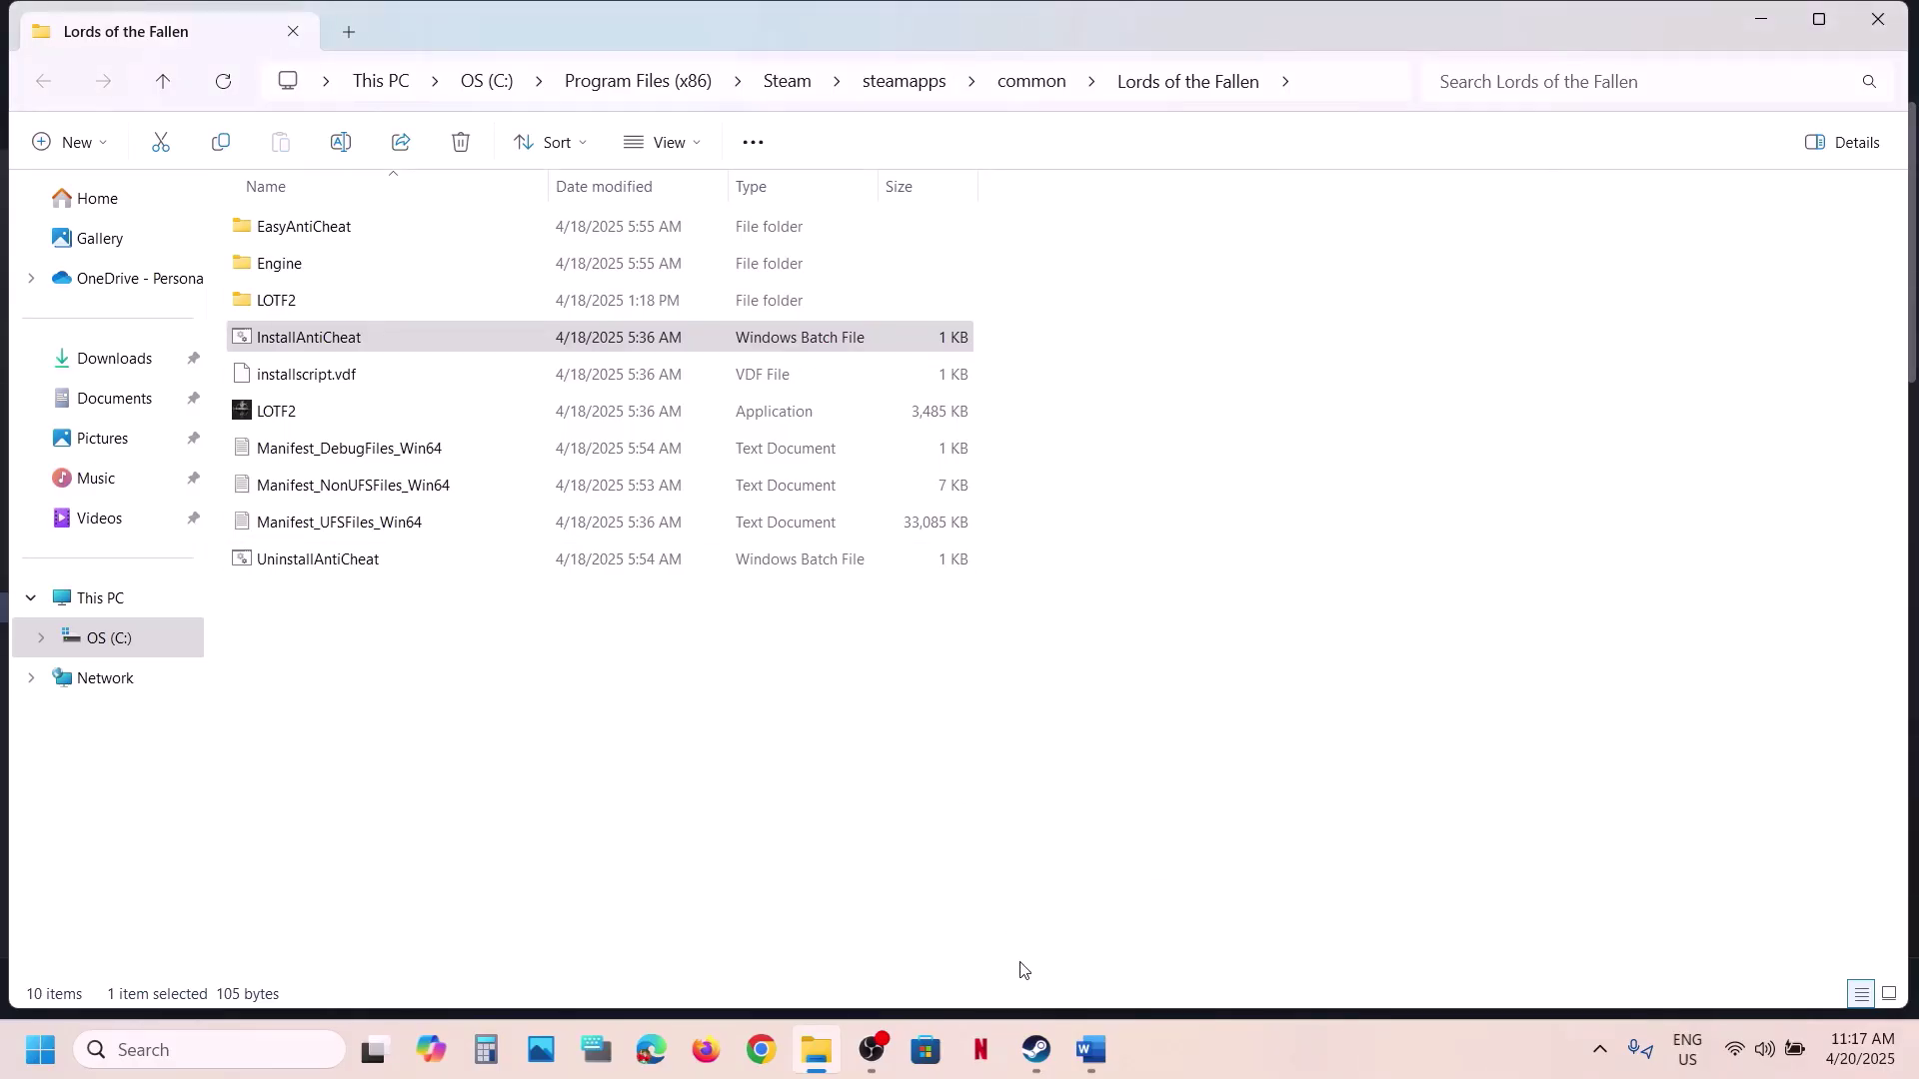
{"action": "left_click", "coordinate": [1036, 1052]}
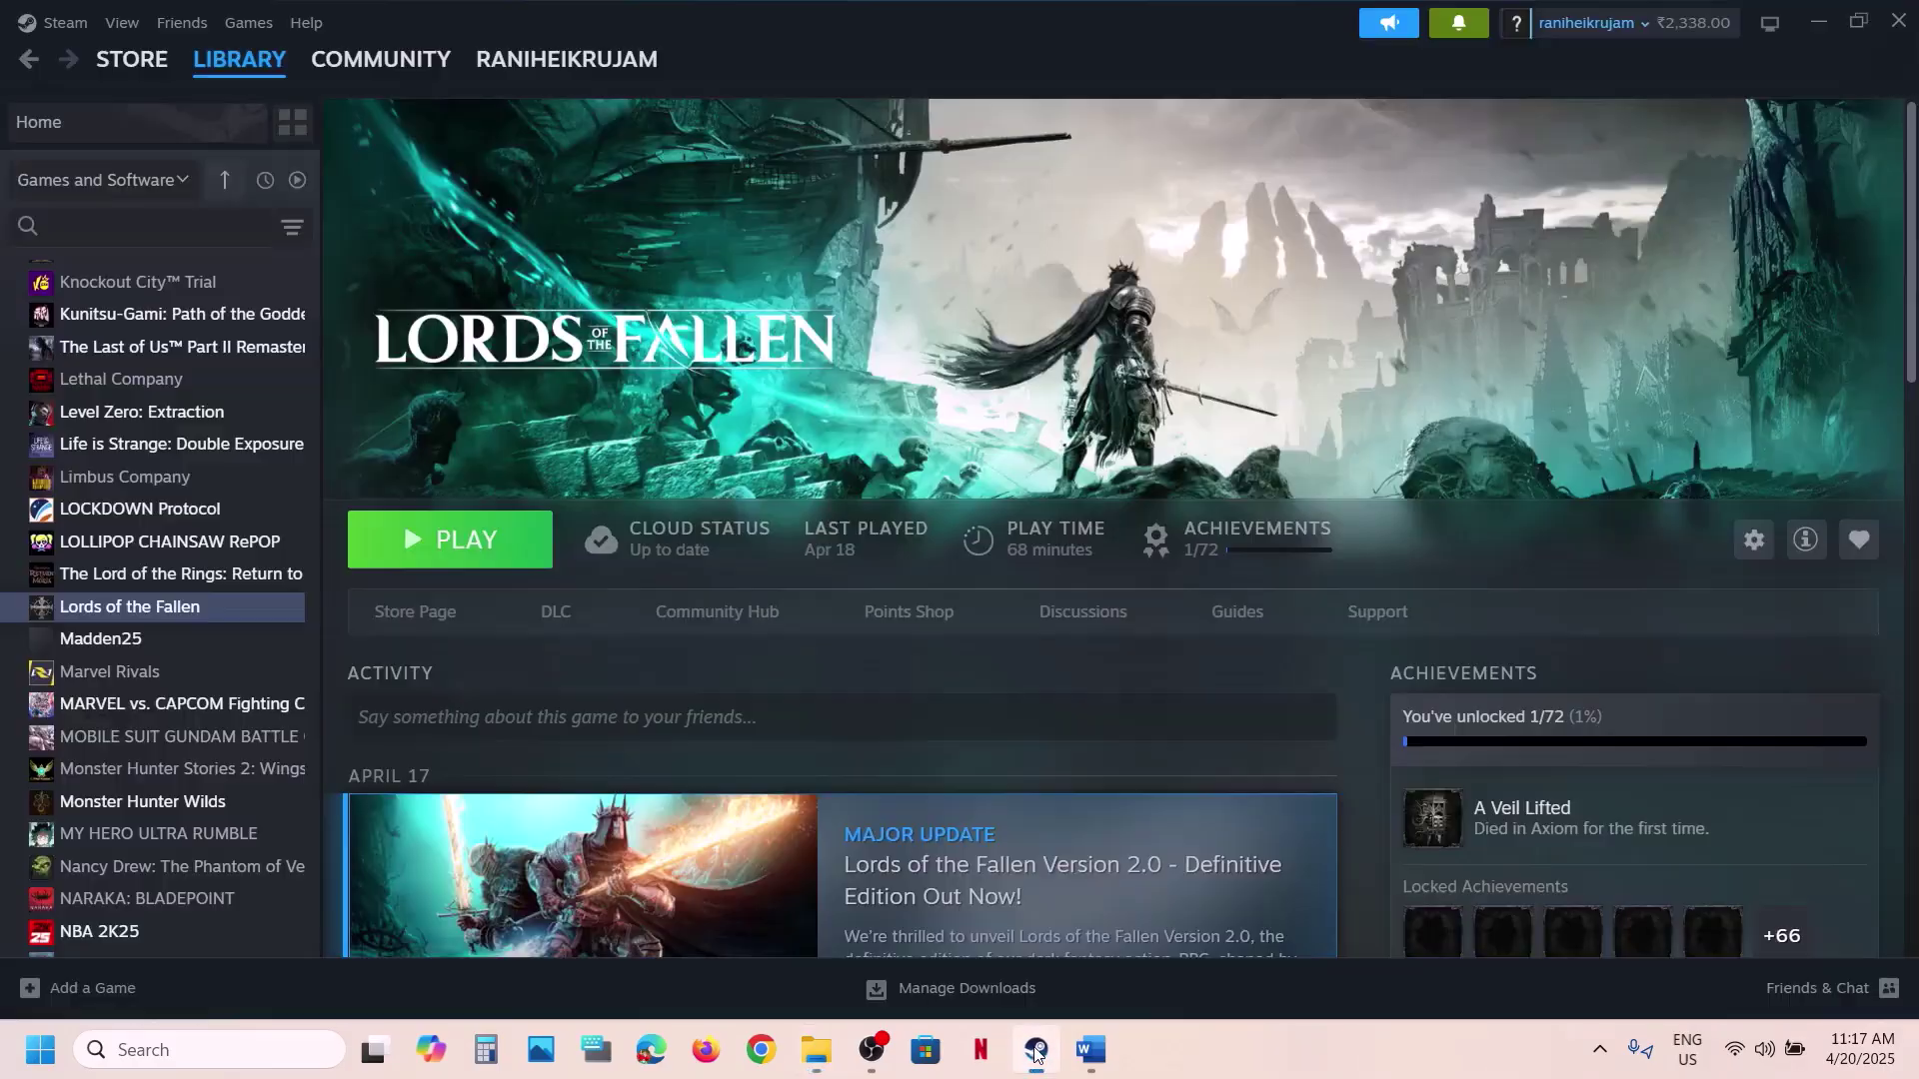
Highlight the EasyAntiCheat_EOS_Setup part of Step 2 in the guide.
{"action": "left_click", "coordinate": [1088, 1049]}
{"action": "left_click_drag", "start_coordinate": [965, 471], "coordinate": [1699, 499]}
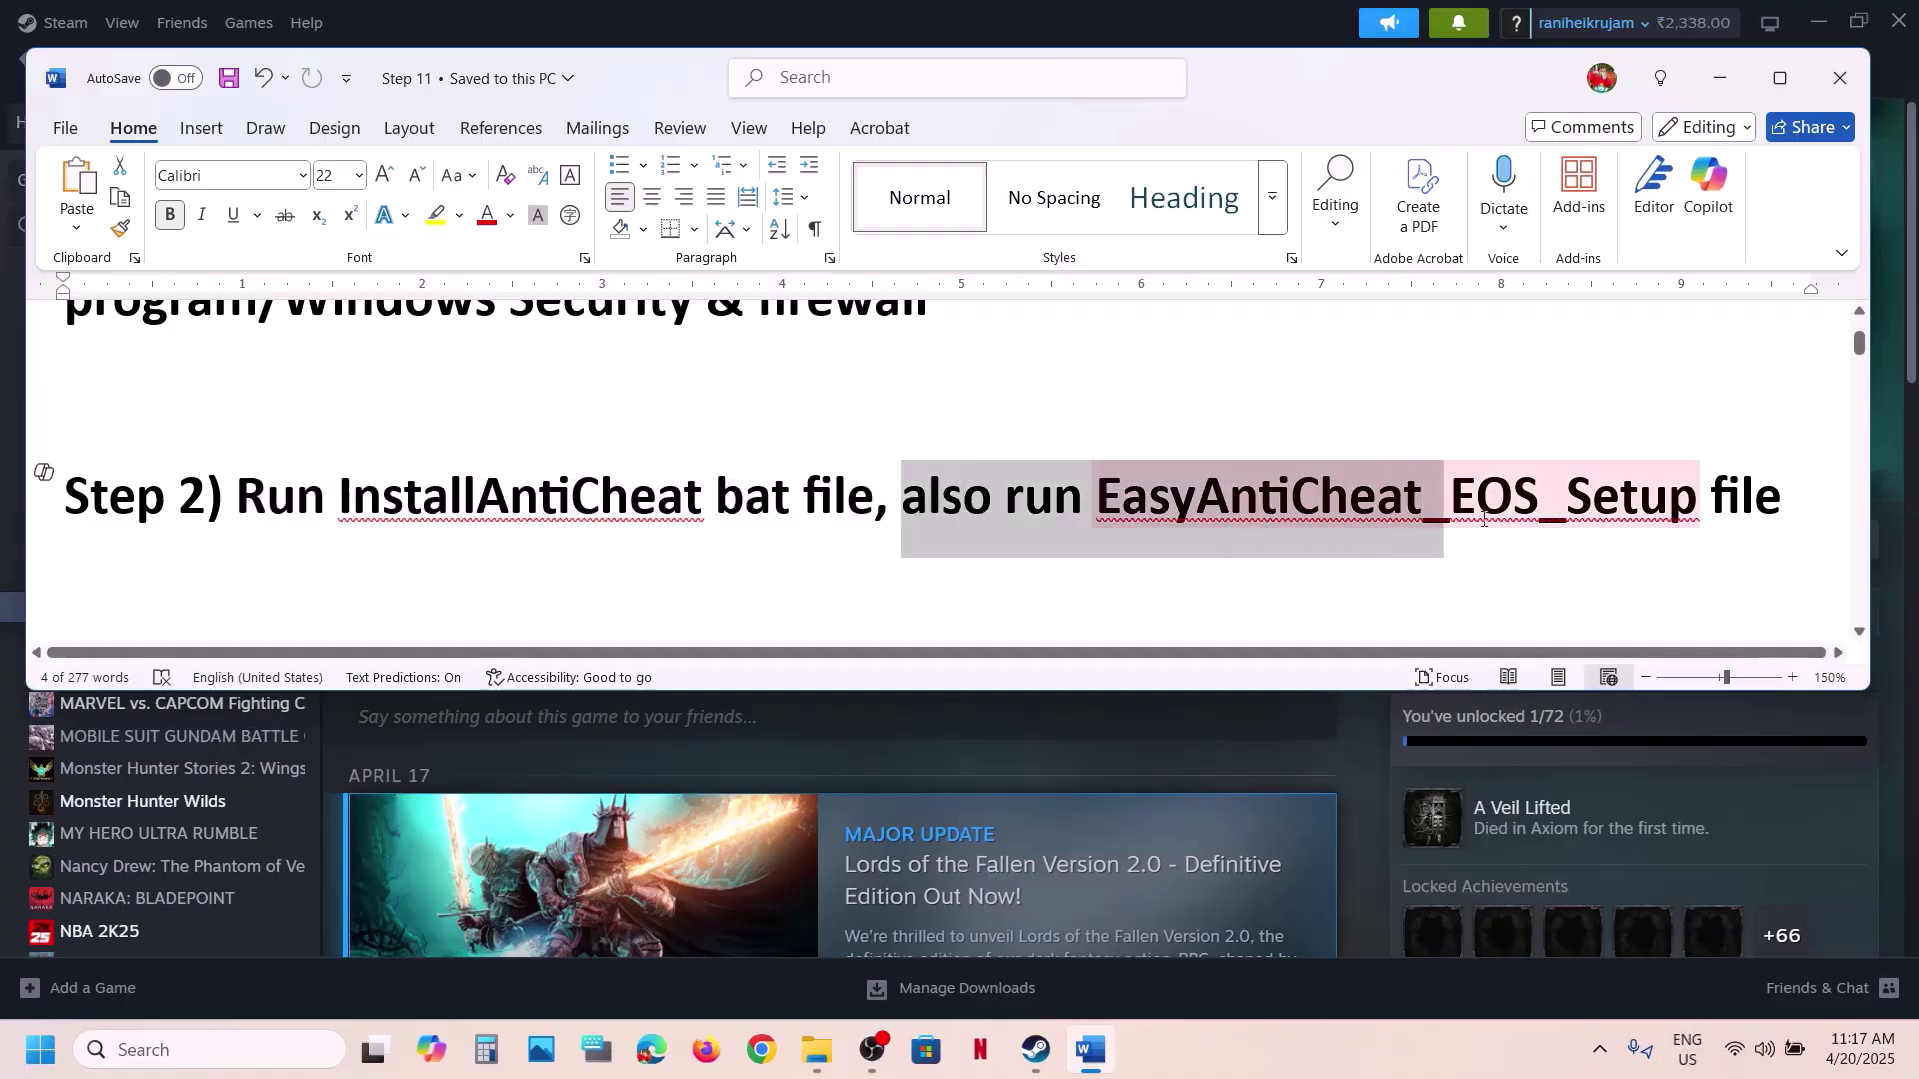
{"action": "left_click", "coordinate": [1736, 78]}
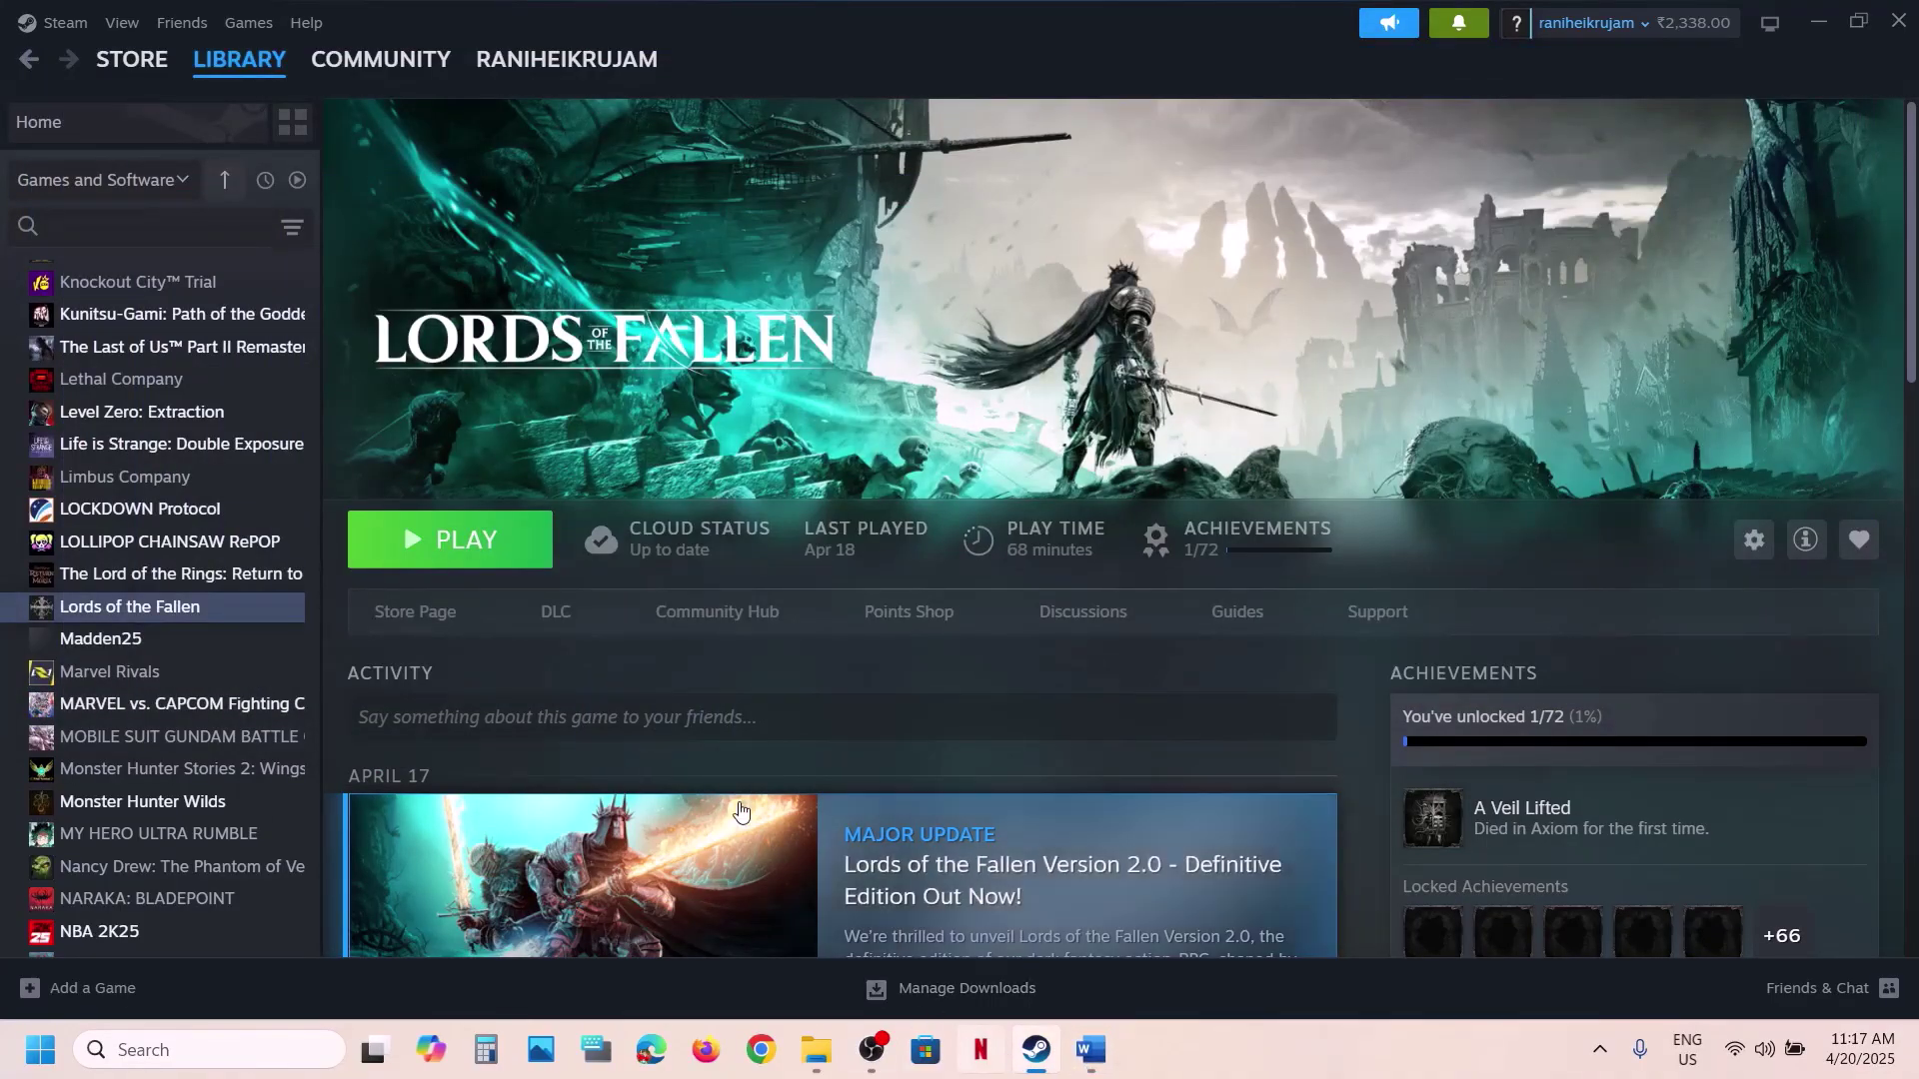
From Steam's local files, open EasyAntiCheat and run EasyAntiCheat_EOS_Setup as administrator.
{"action": "right_click", "coordinate": [222, 613]}
{"action": "mouse_move", "coordinate": [418, 767]}
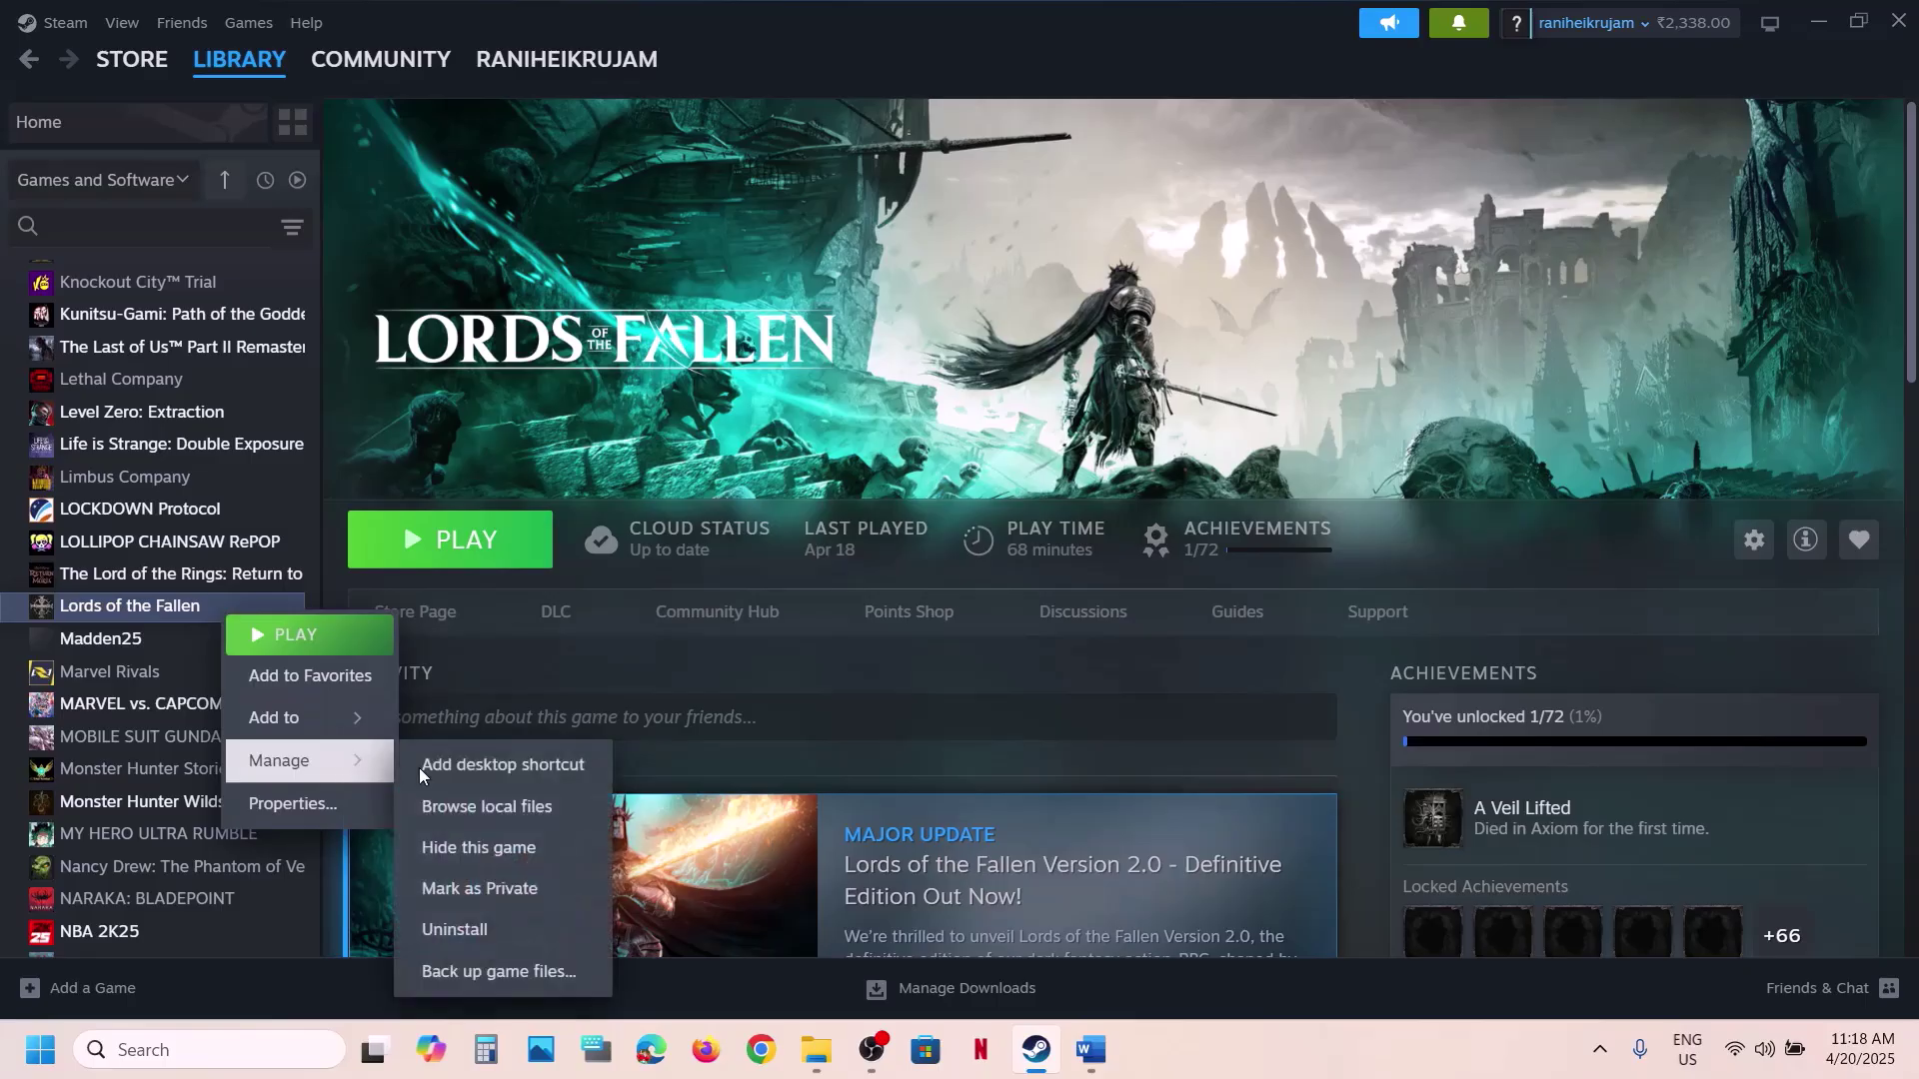
{"action": "left_click", "coordinate": [505, 800]}
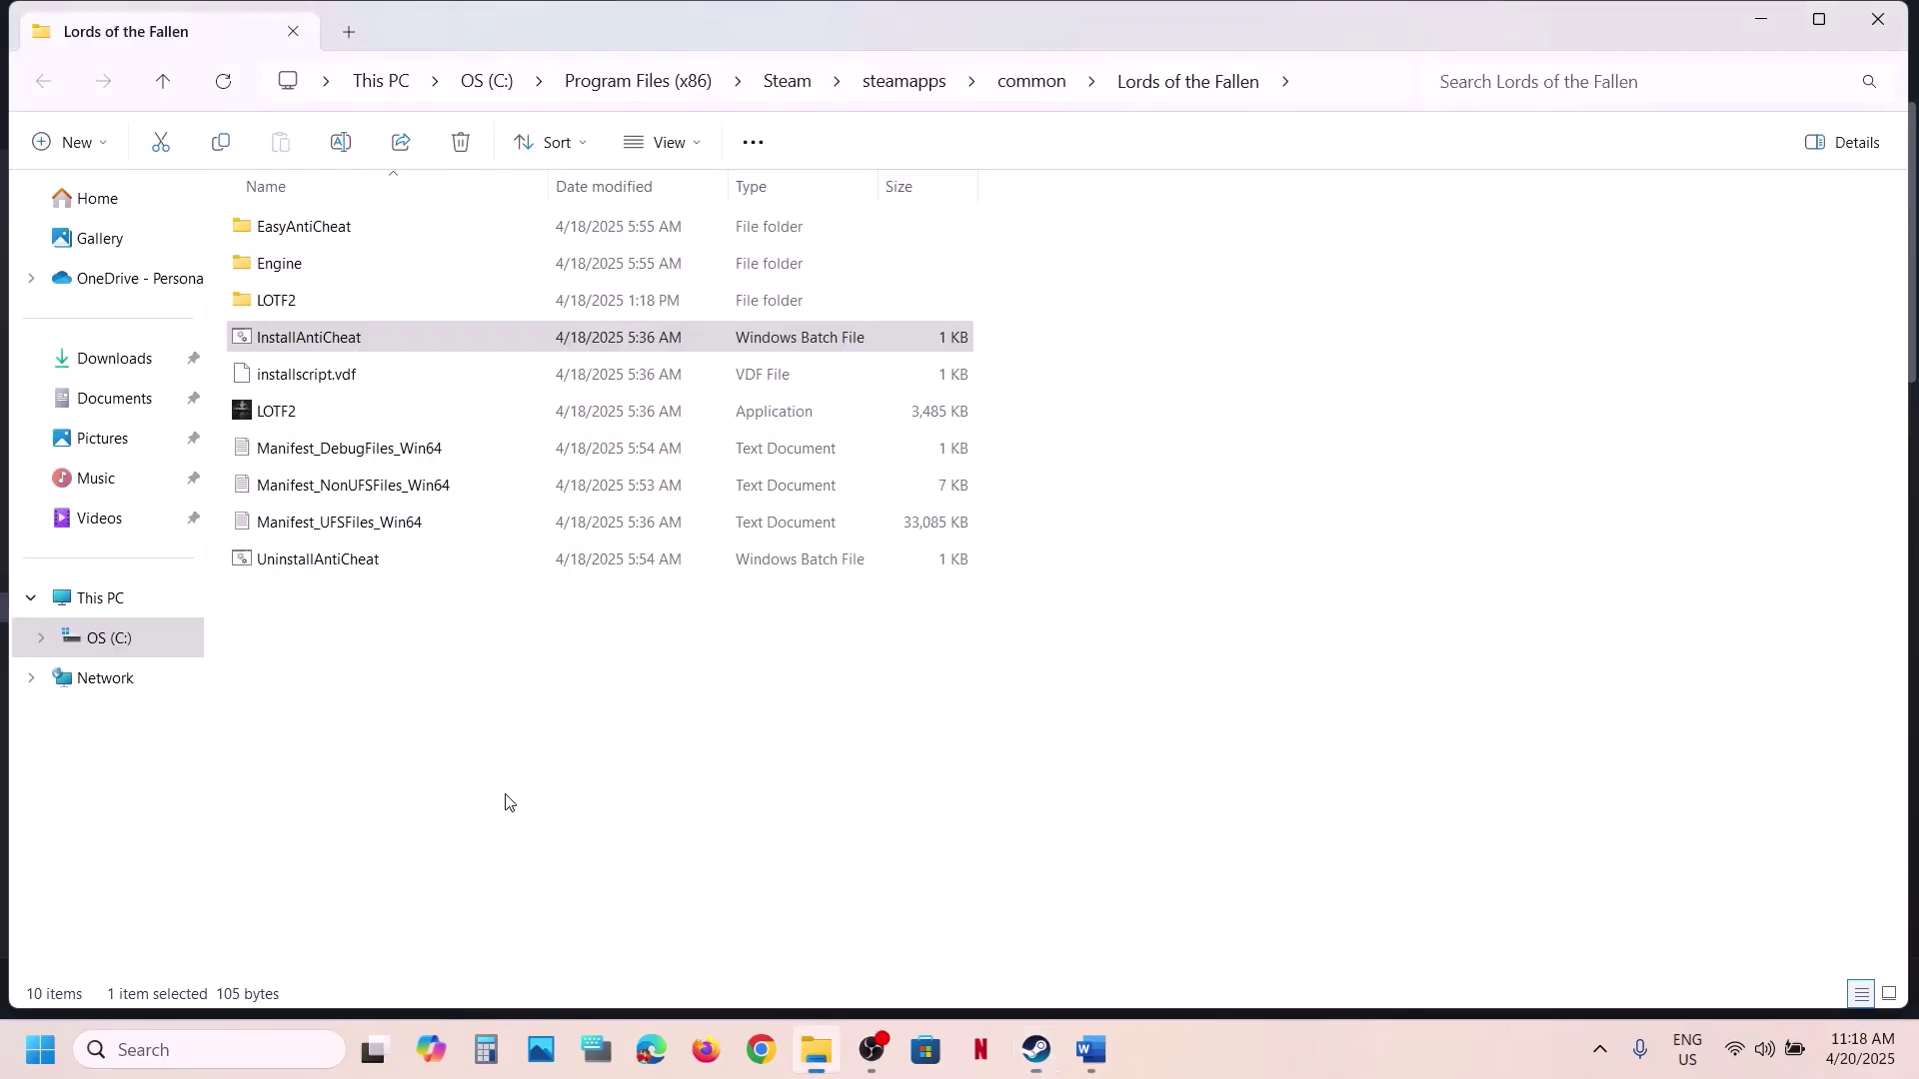
{"action": "double_click", "coordinate": [367, 232]}
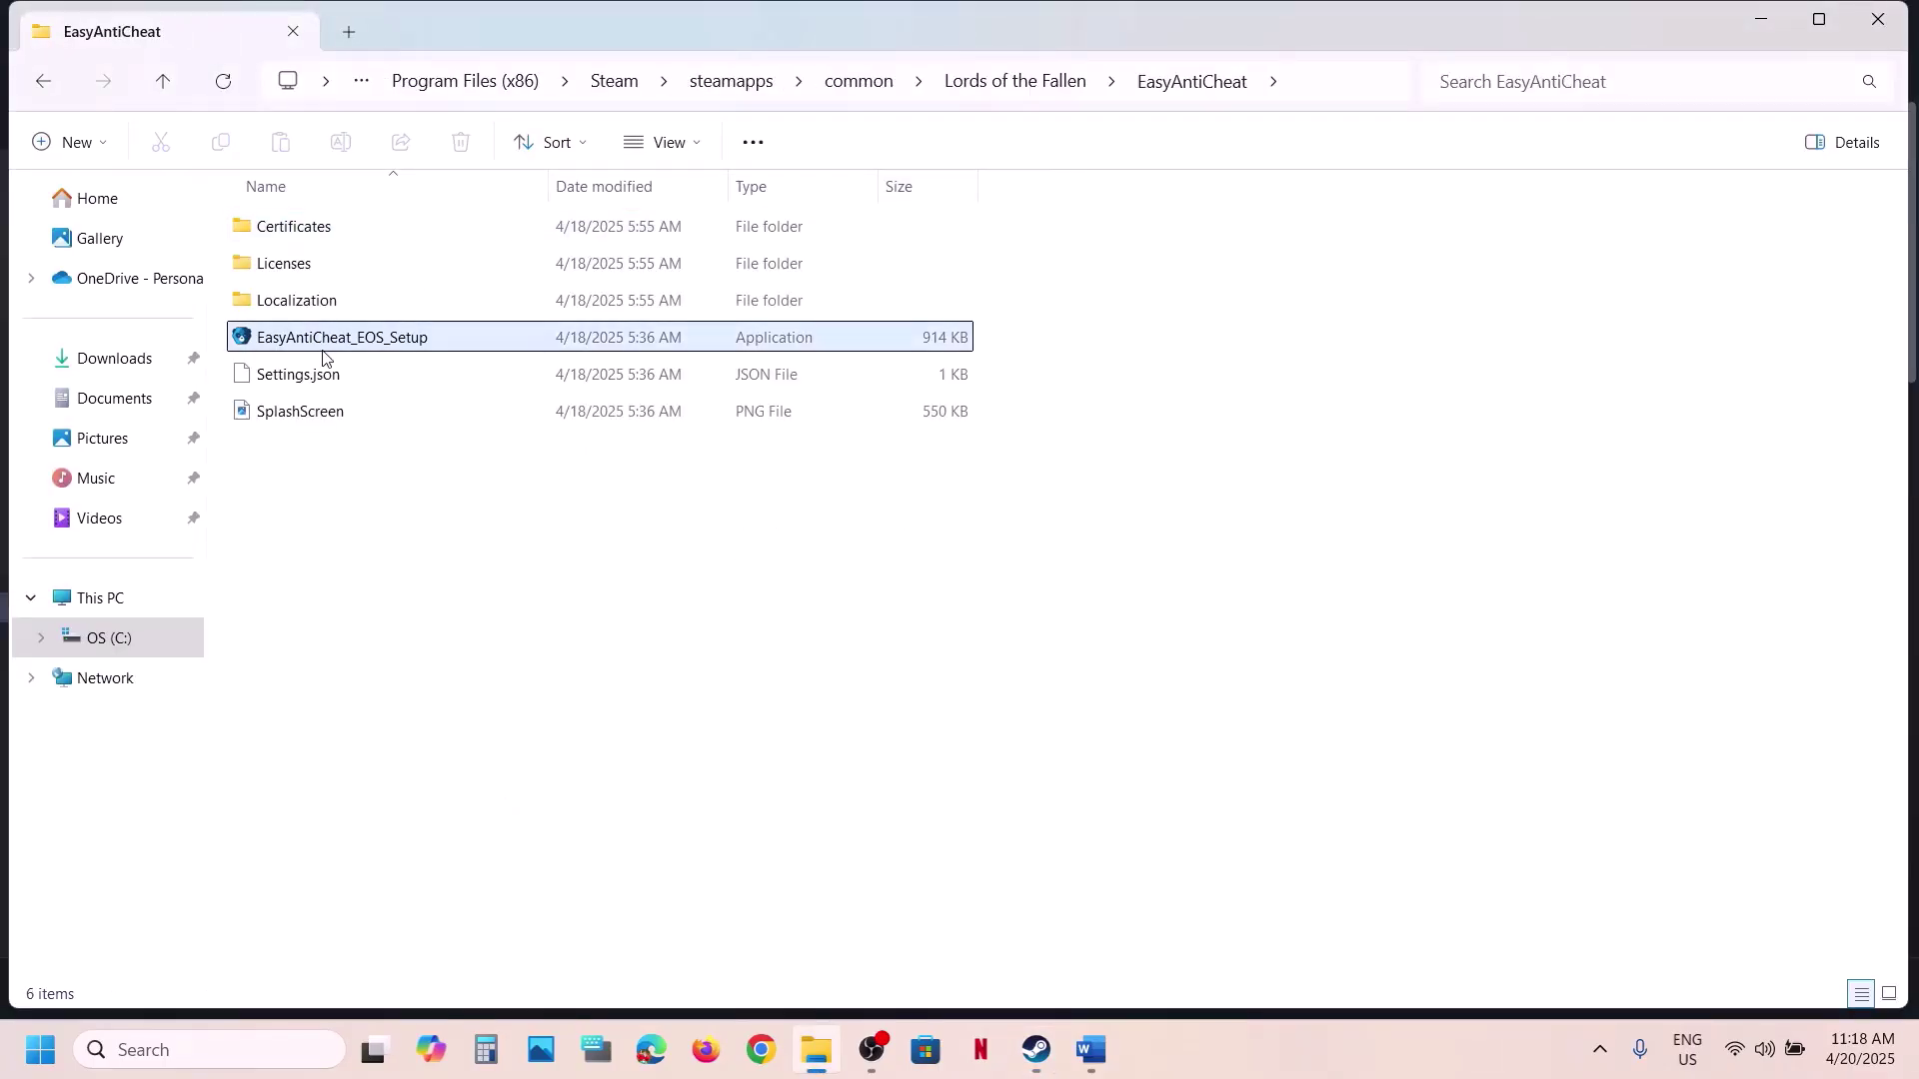
{"action": "right_click", "coordinate": [323, 358]}
{"action": "left_click", "coordinate": [472, 530]}
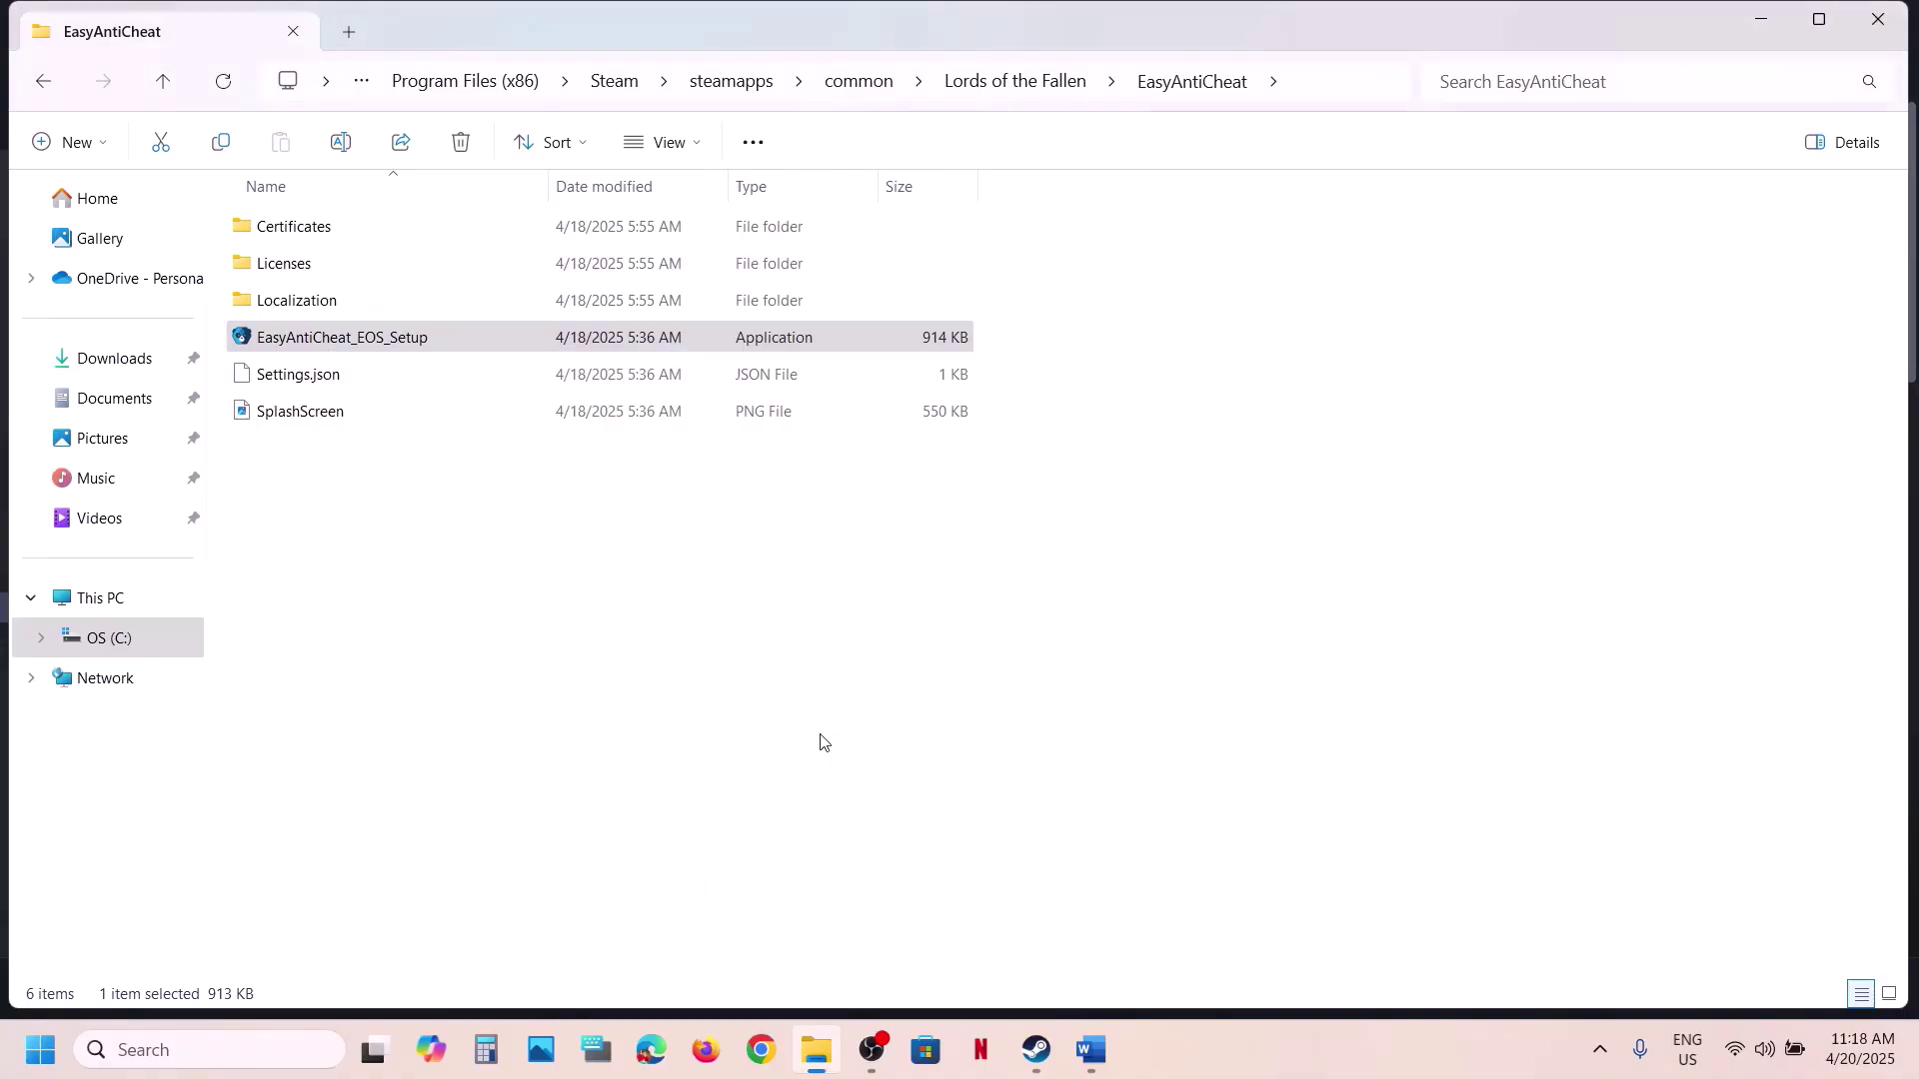
Highlight the guide's Step 3 uninstall-and-reinstall instruction.
{"action": "left_click", "coordinate": [1092, 1050]}
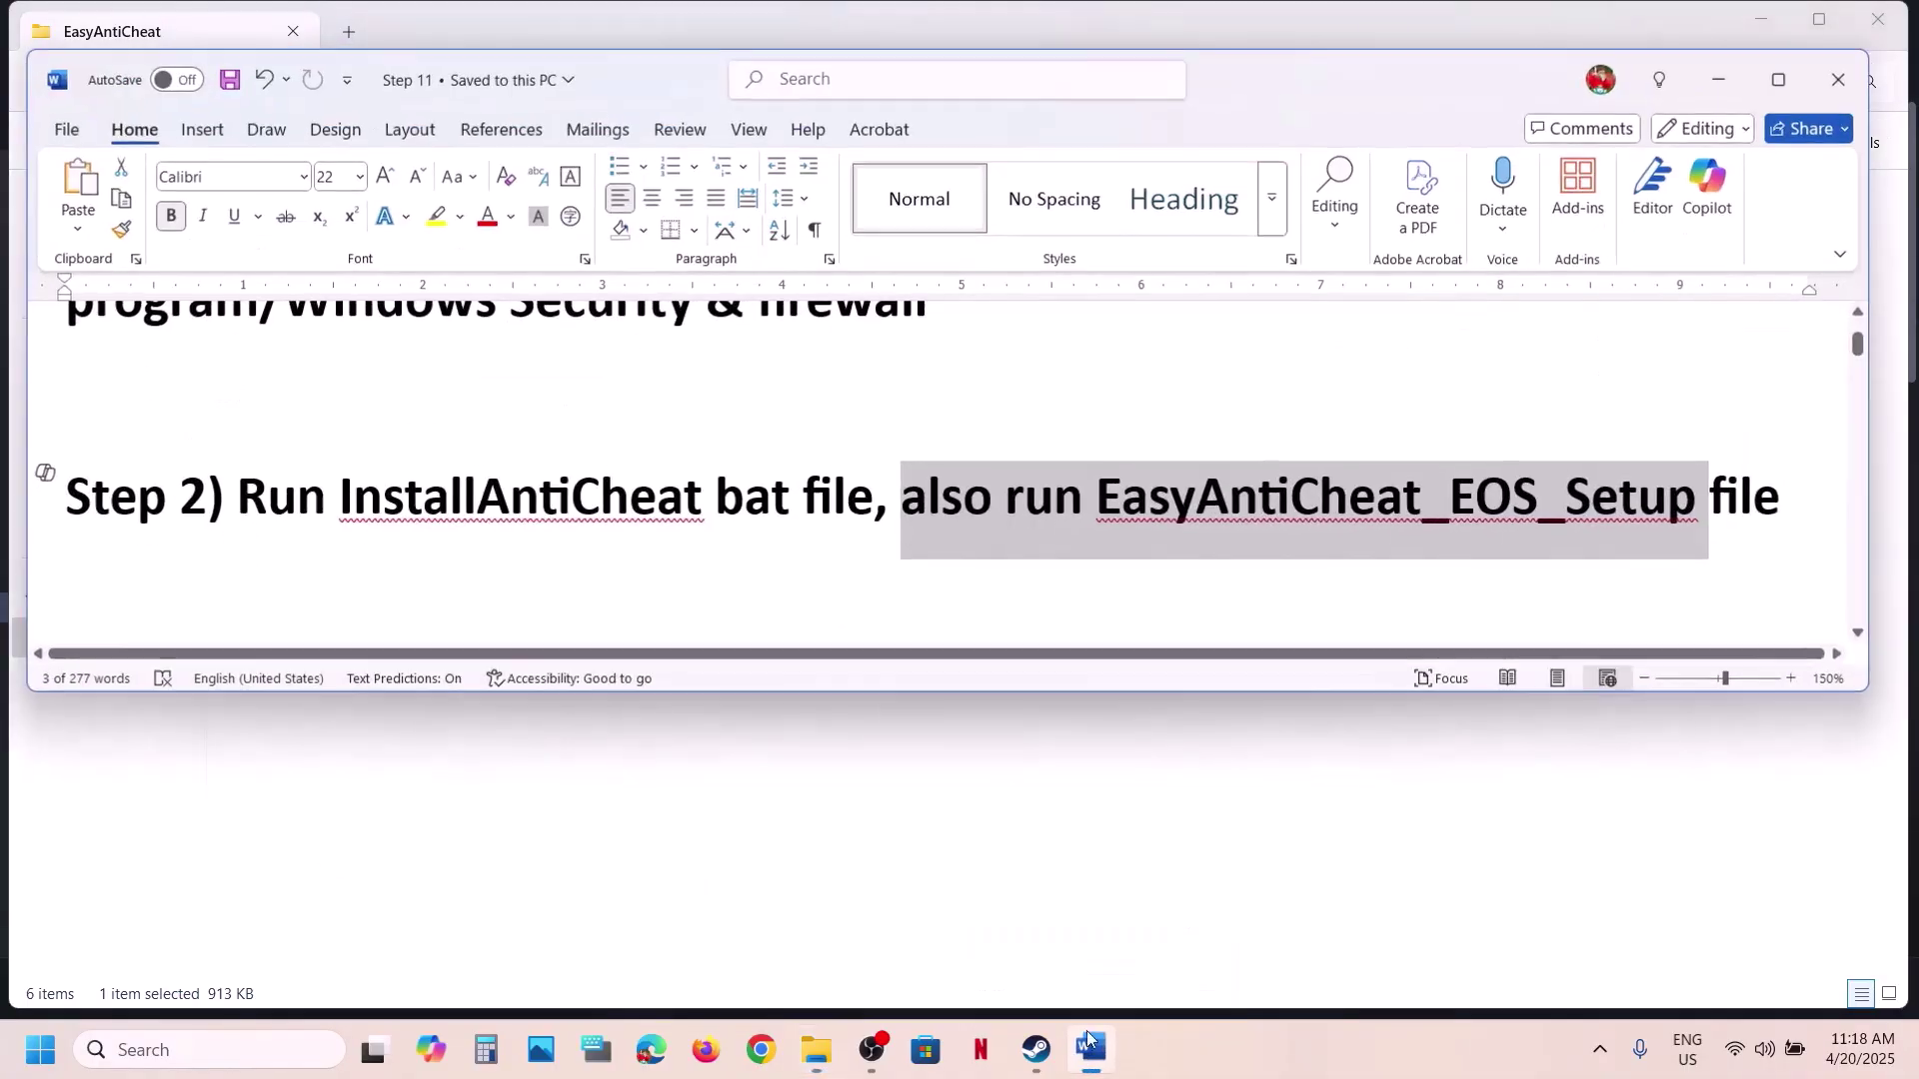
{"action": "scroll", "coordinate": [818, 544], "scroll_direction": "down", "scroll_amount": 2}
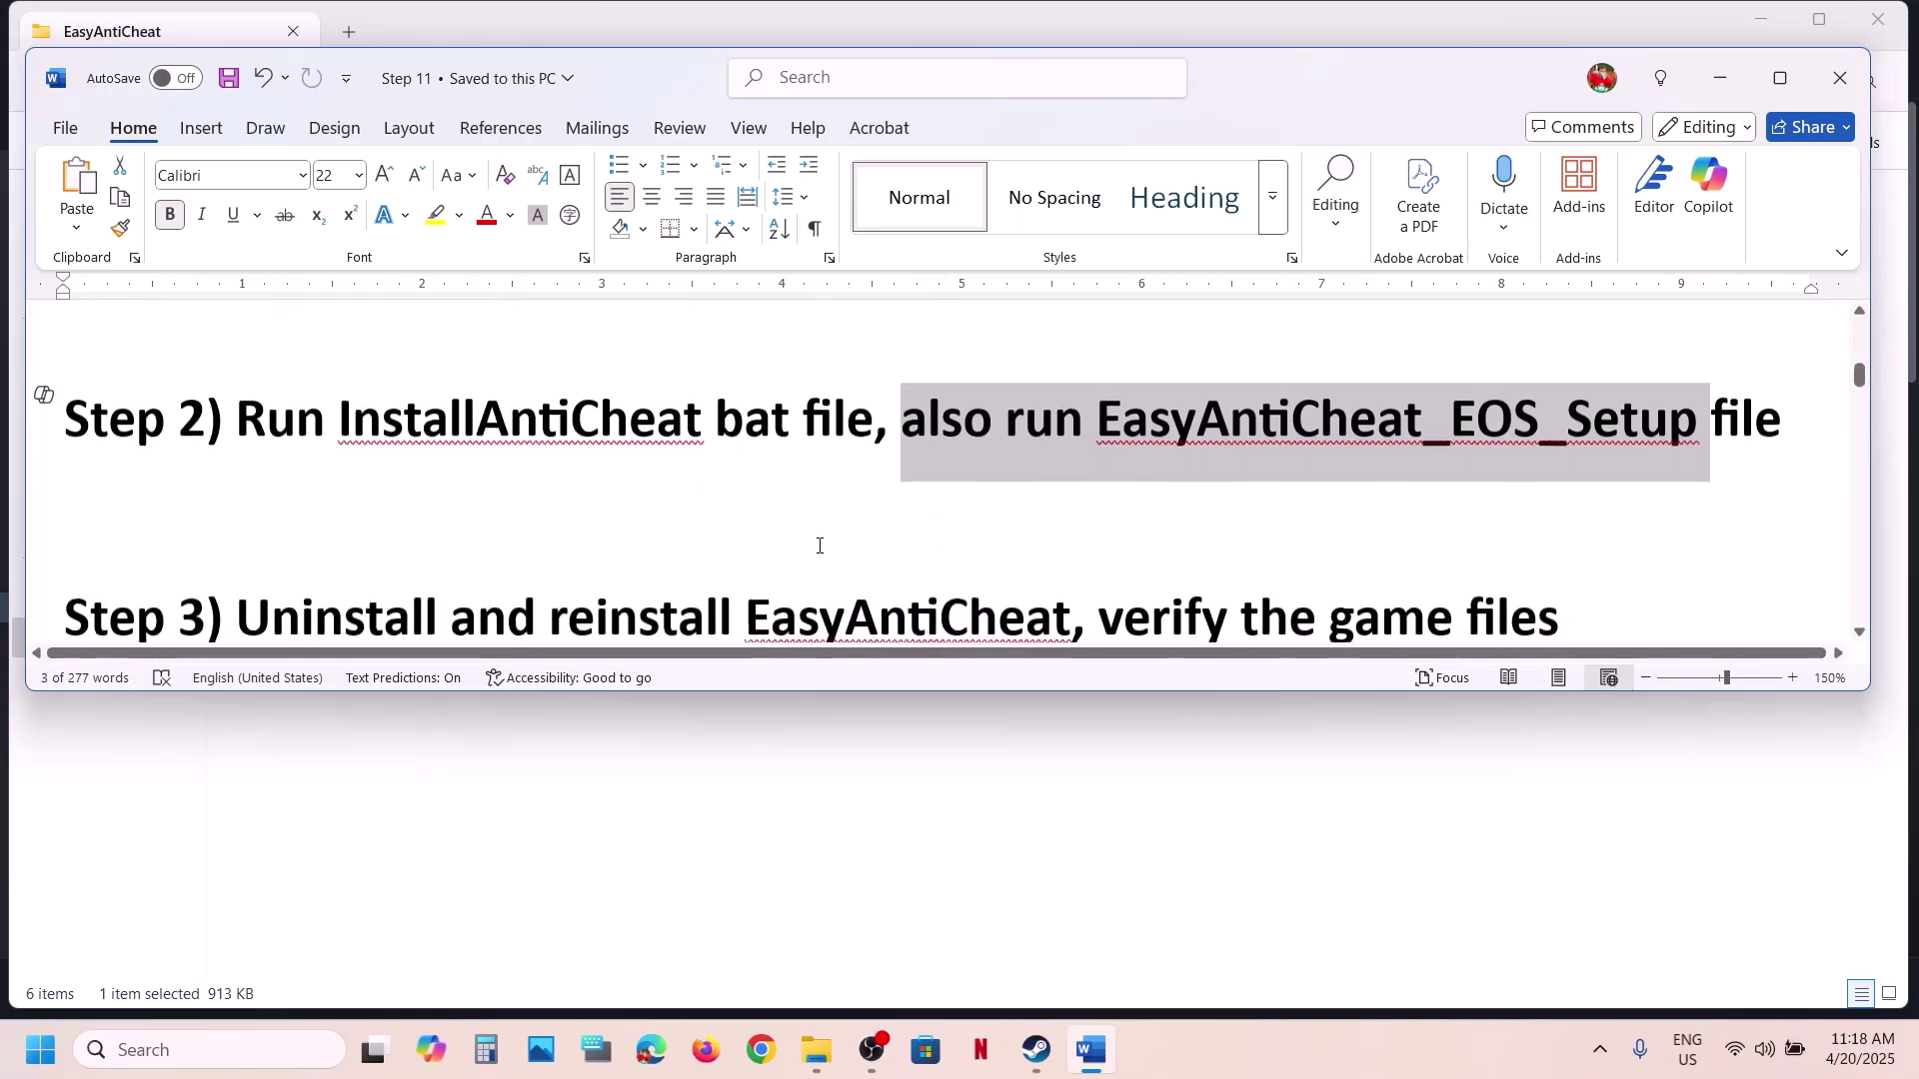
{"action": "left_click_drag", "start_coordinate": [238, 520], "coordinate": [1065, 539]}
{"action": "left_click", "coordinate": [1364, 760]}
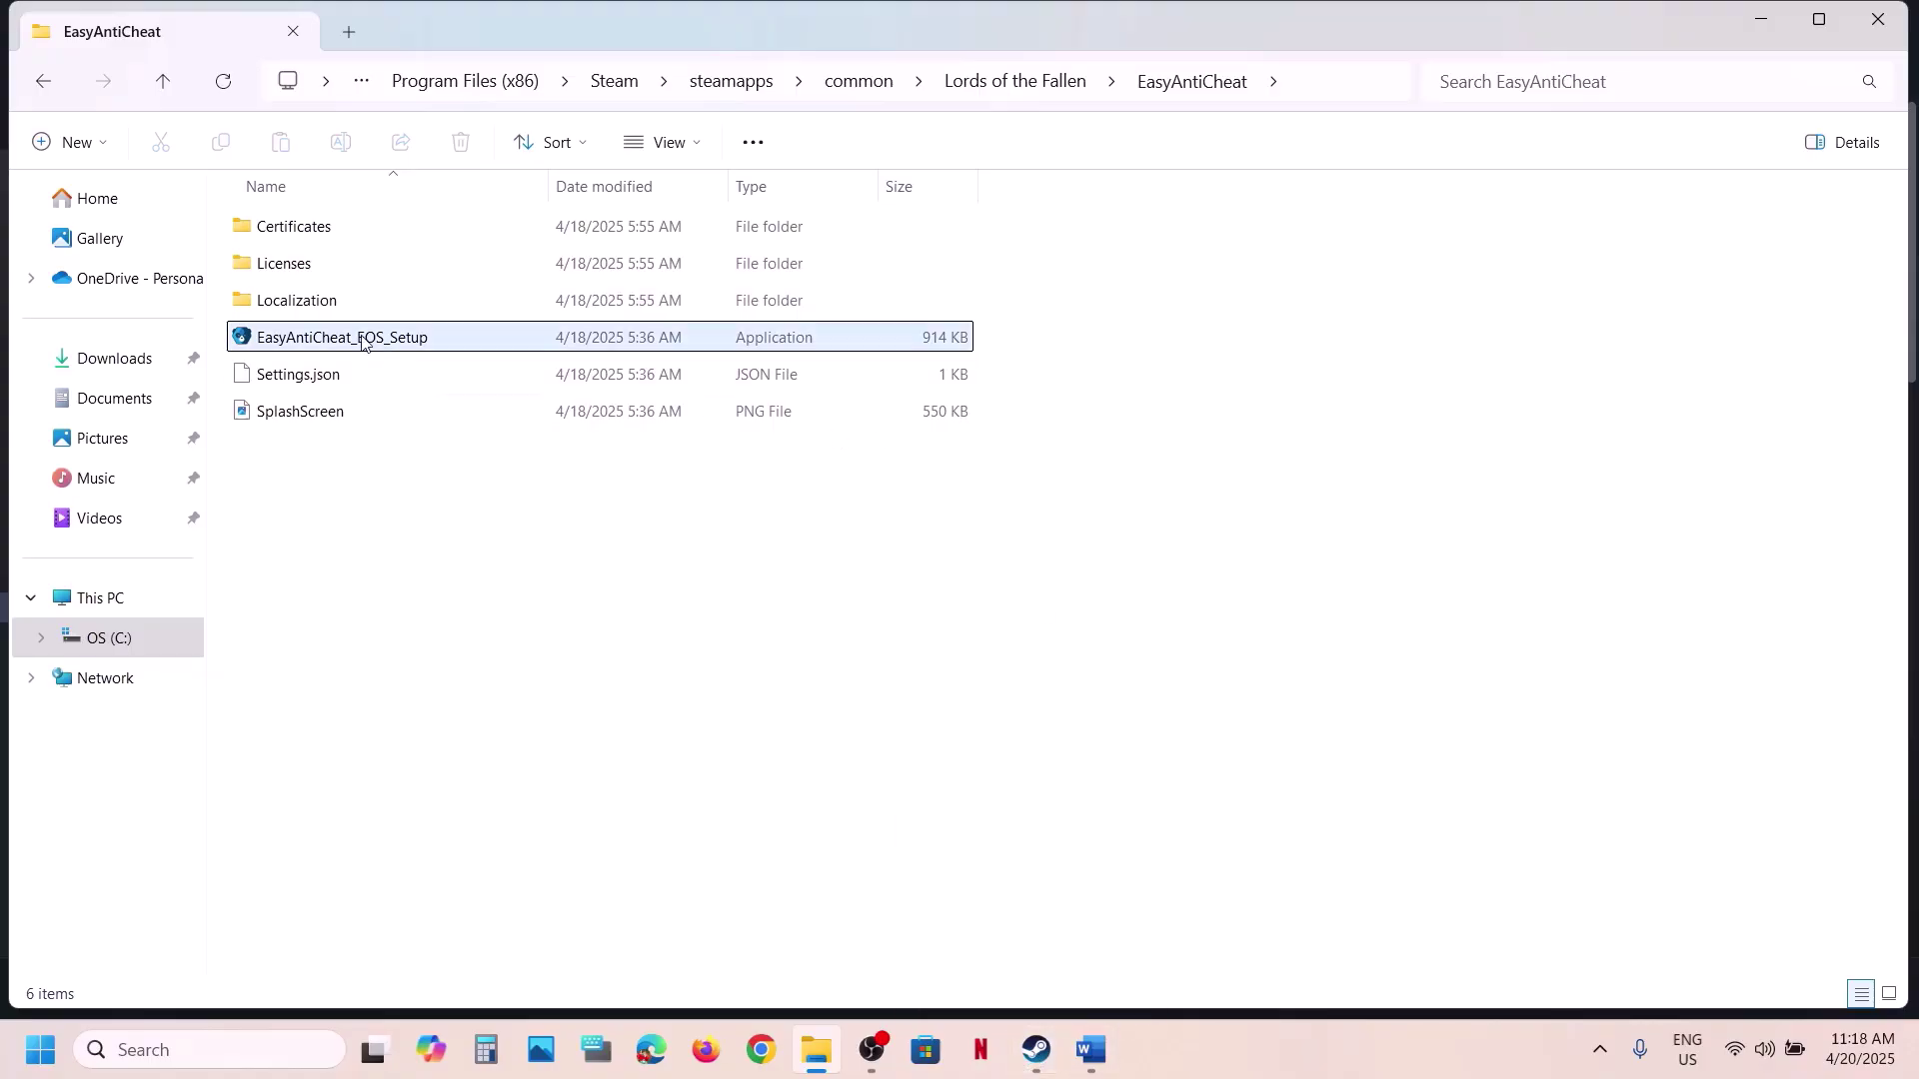
In Lords of the Fallen, run UninstallAntiCheat then InstallAntiCheat as administrator.
{"action": "left_click", "coordinate": [158, 91]}
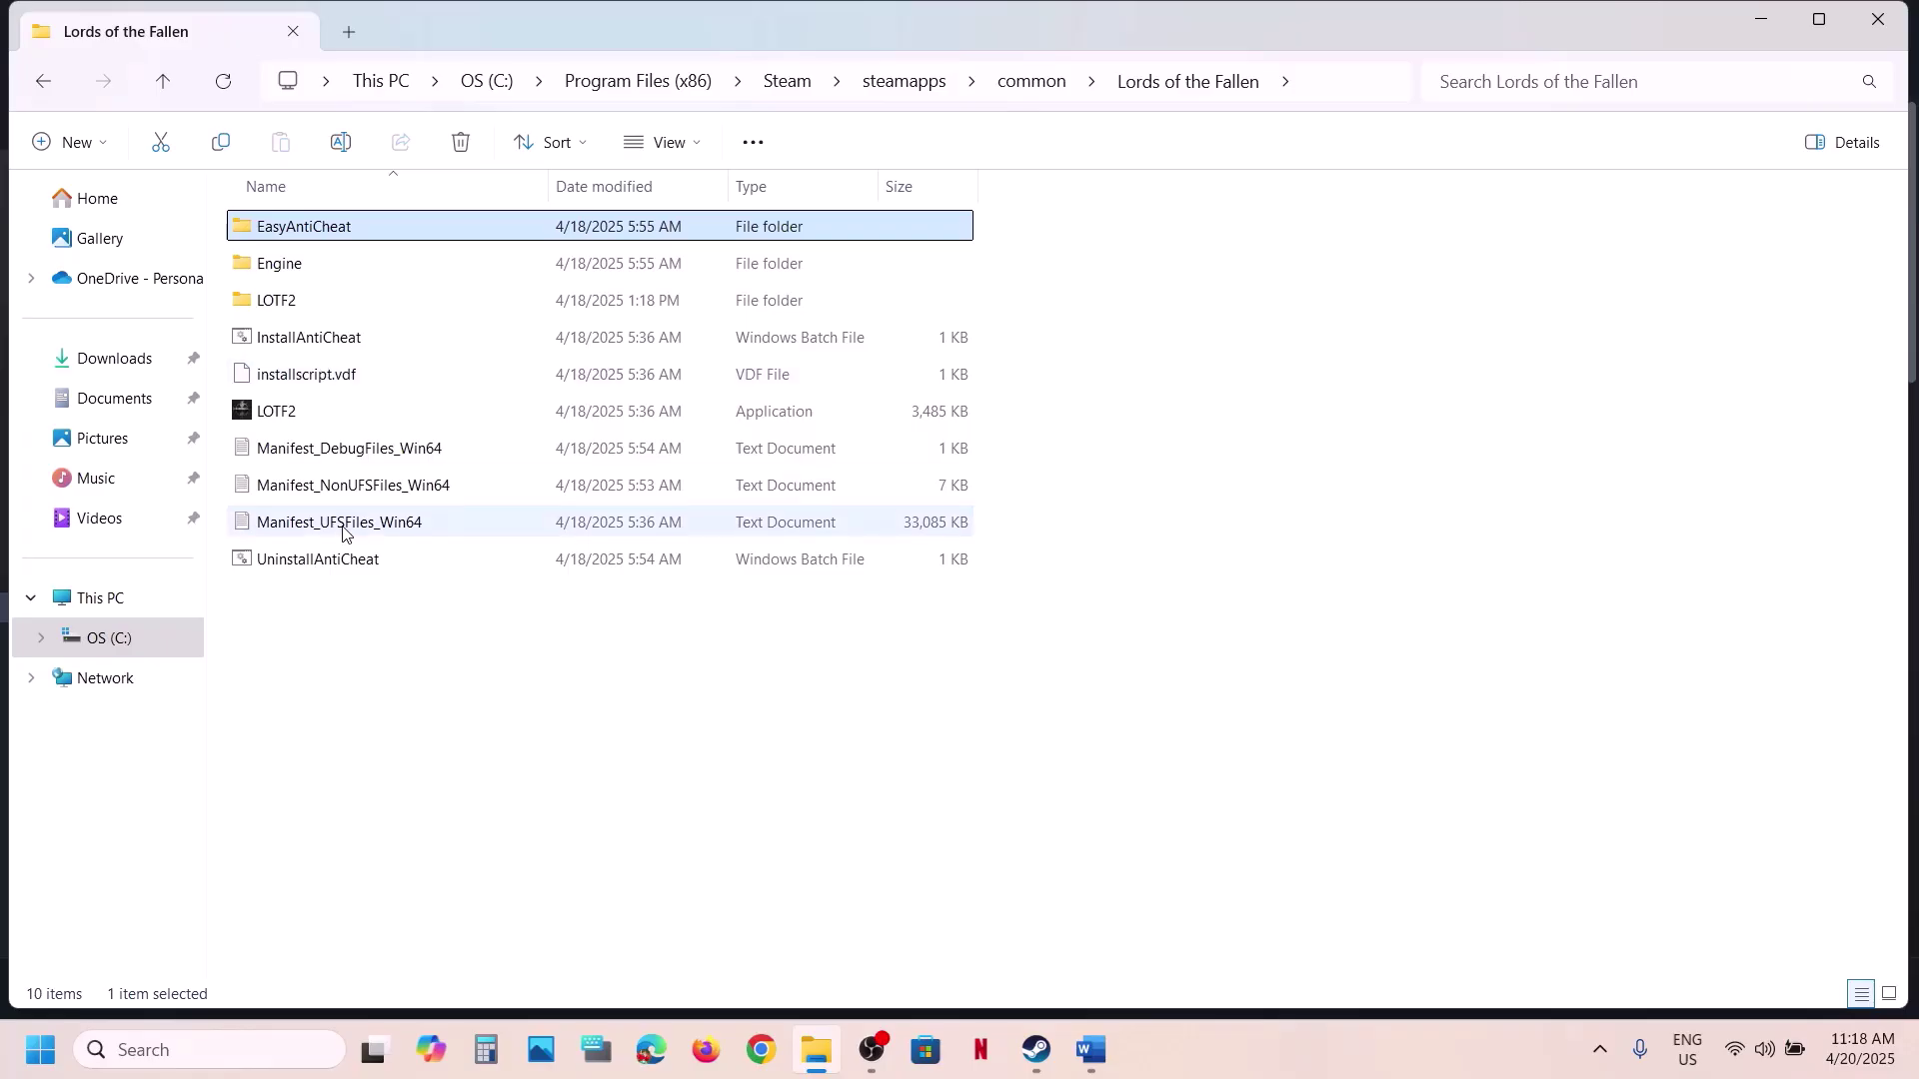
{"action": "left_click", "coordinate": [321, 556]}
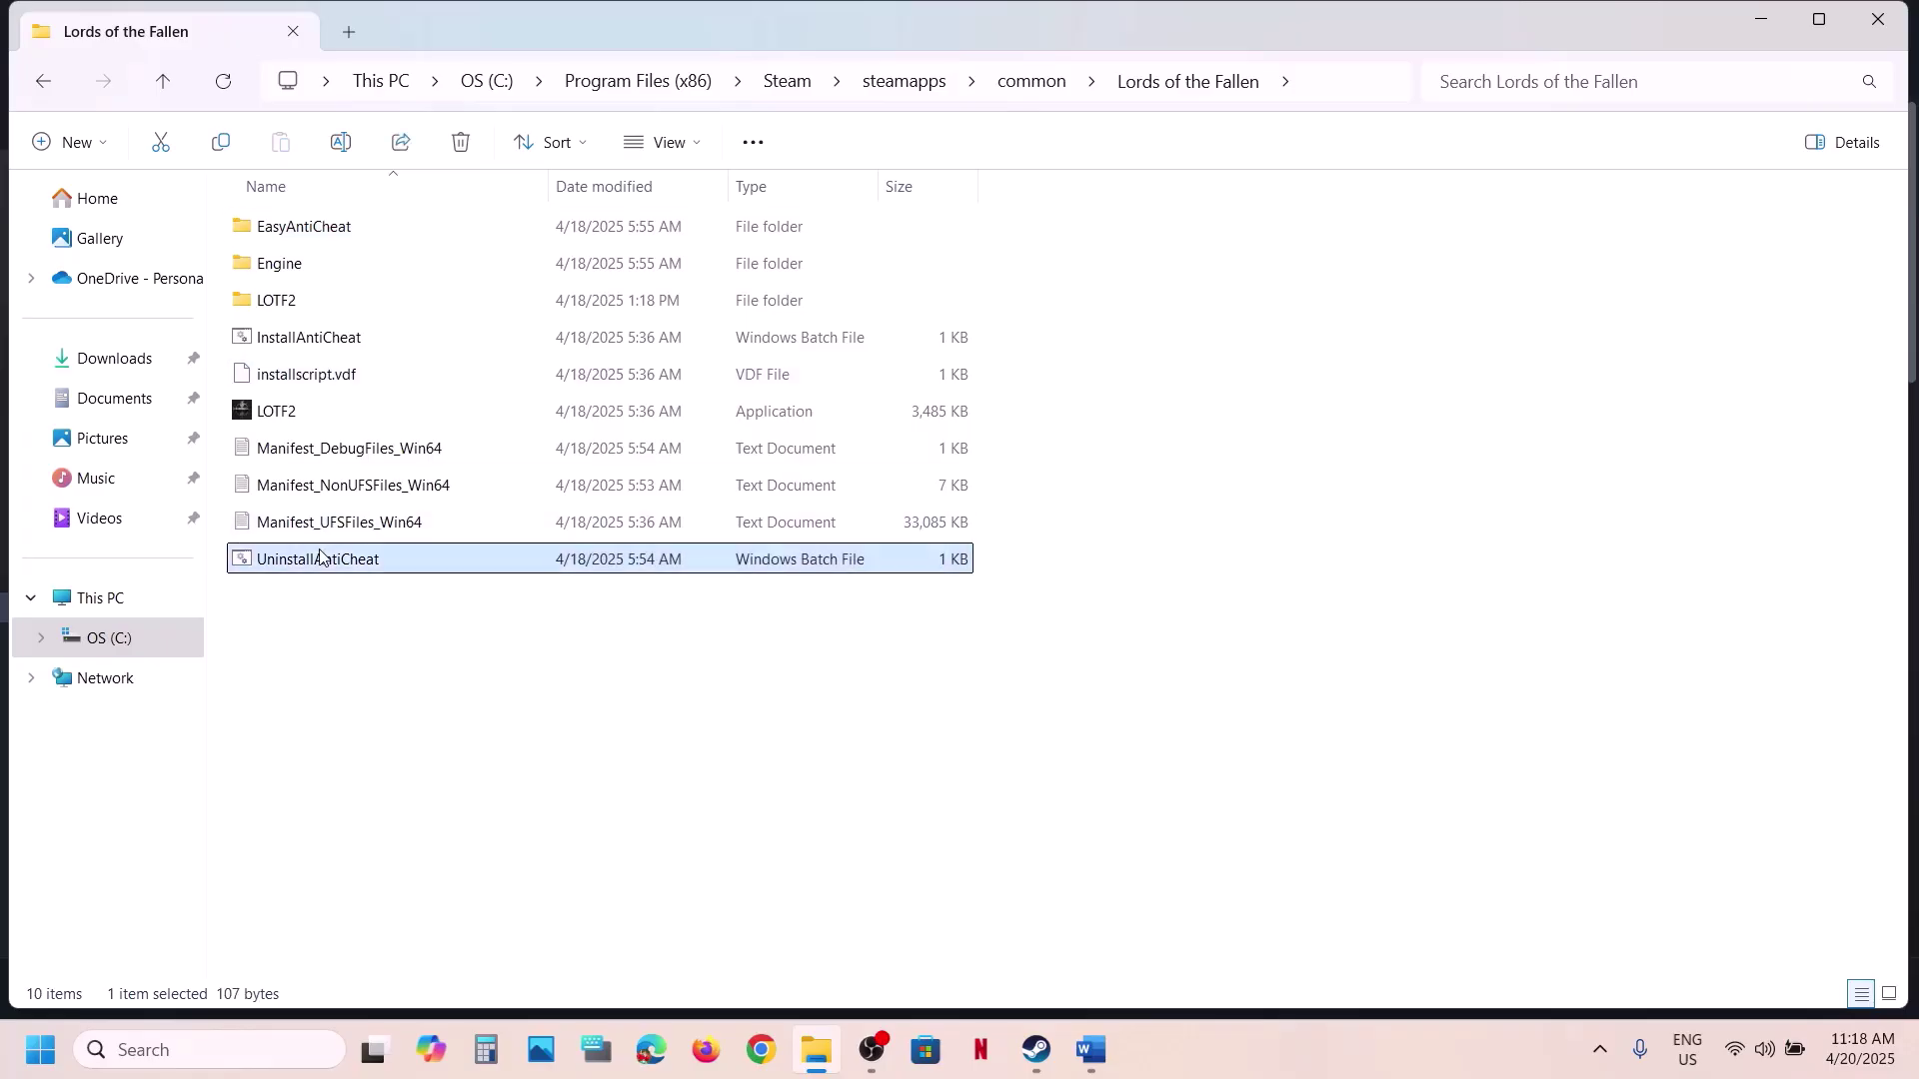
{"action": "right_click", "coordinate": [375, 569]}
{"action": "left_click", "coordinate": [515, 502]}
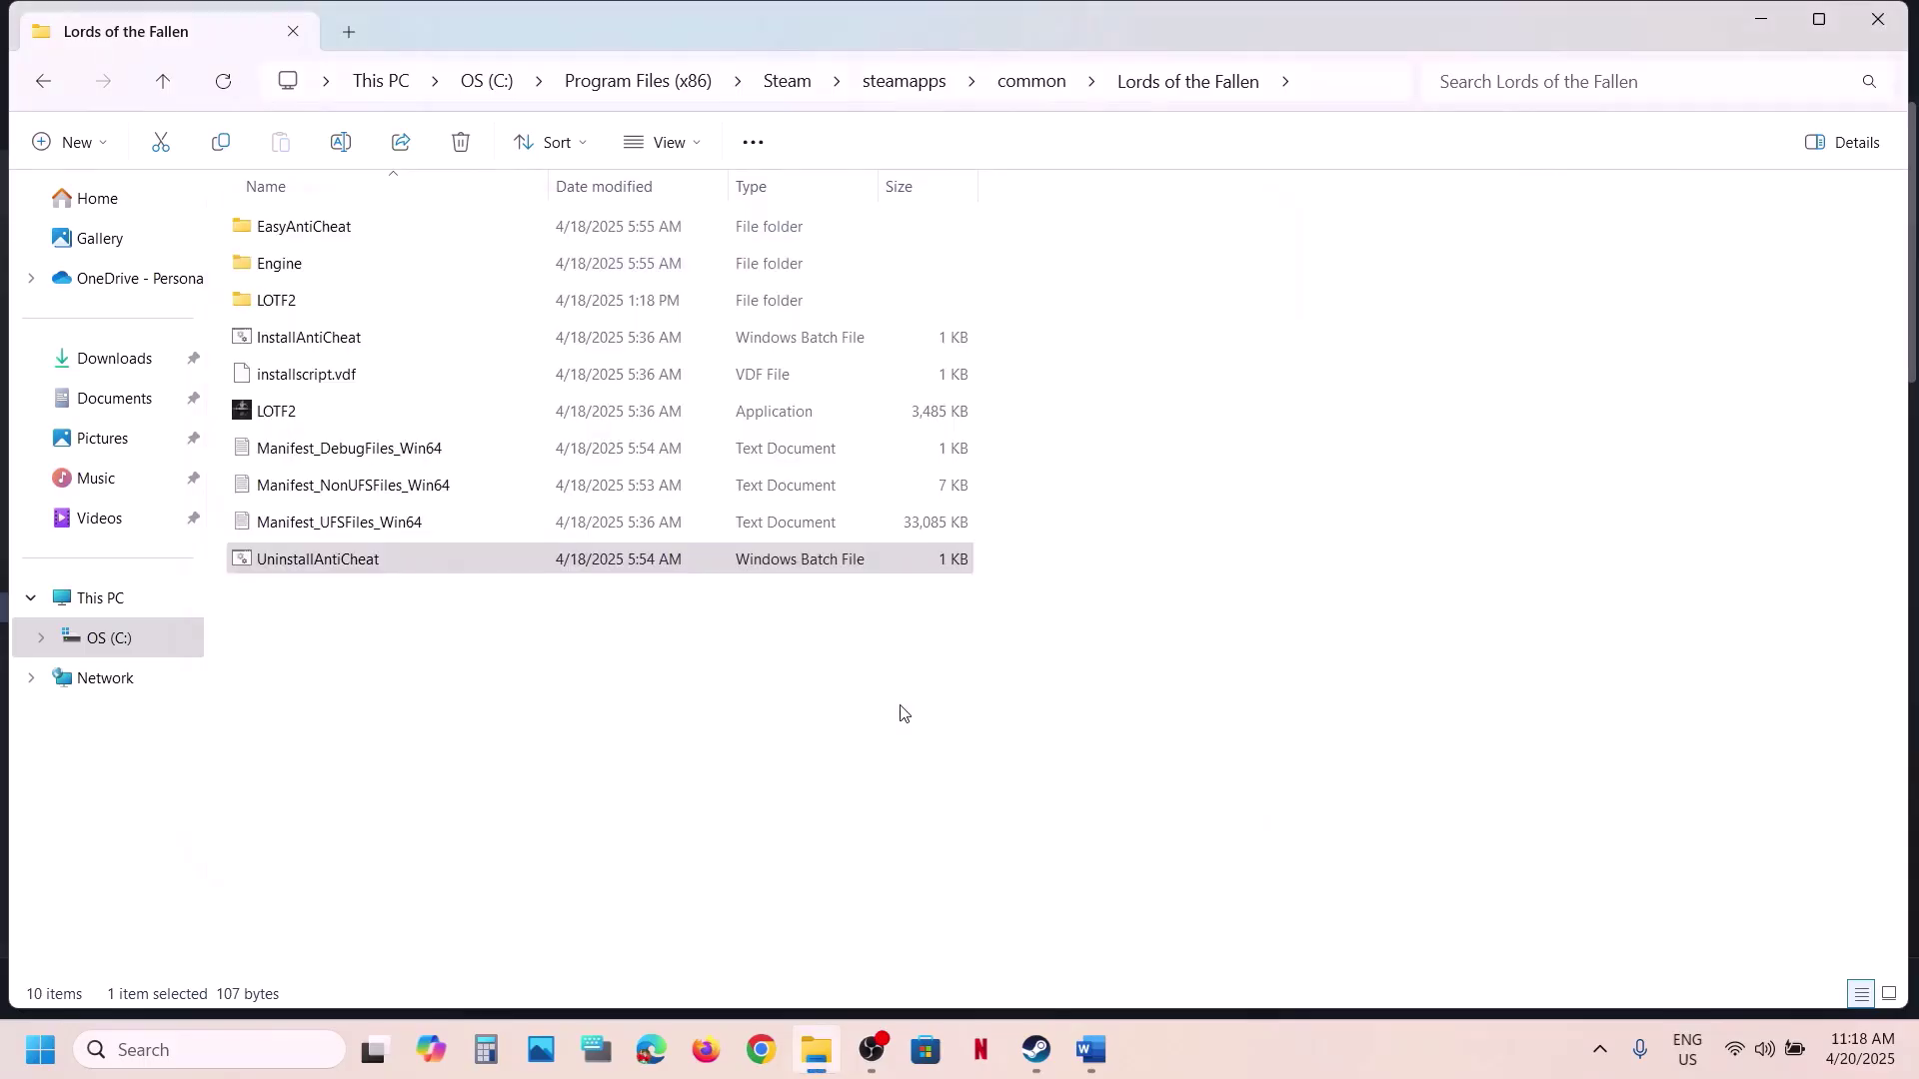
{"action": "left_click", "coordinate": [310, 343]}
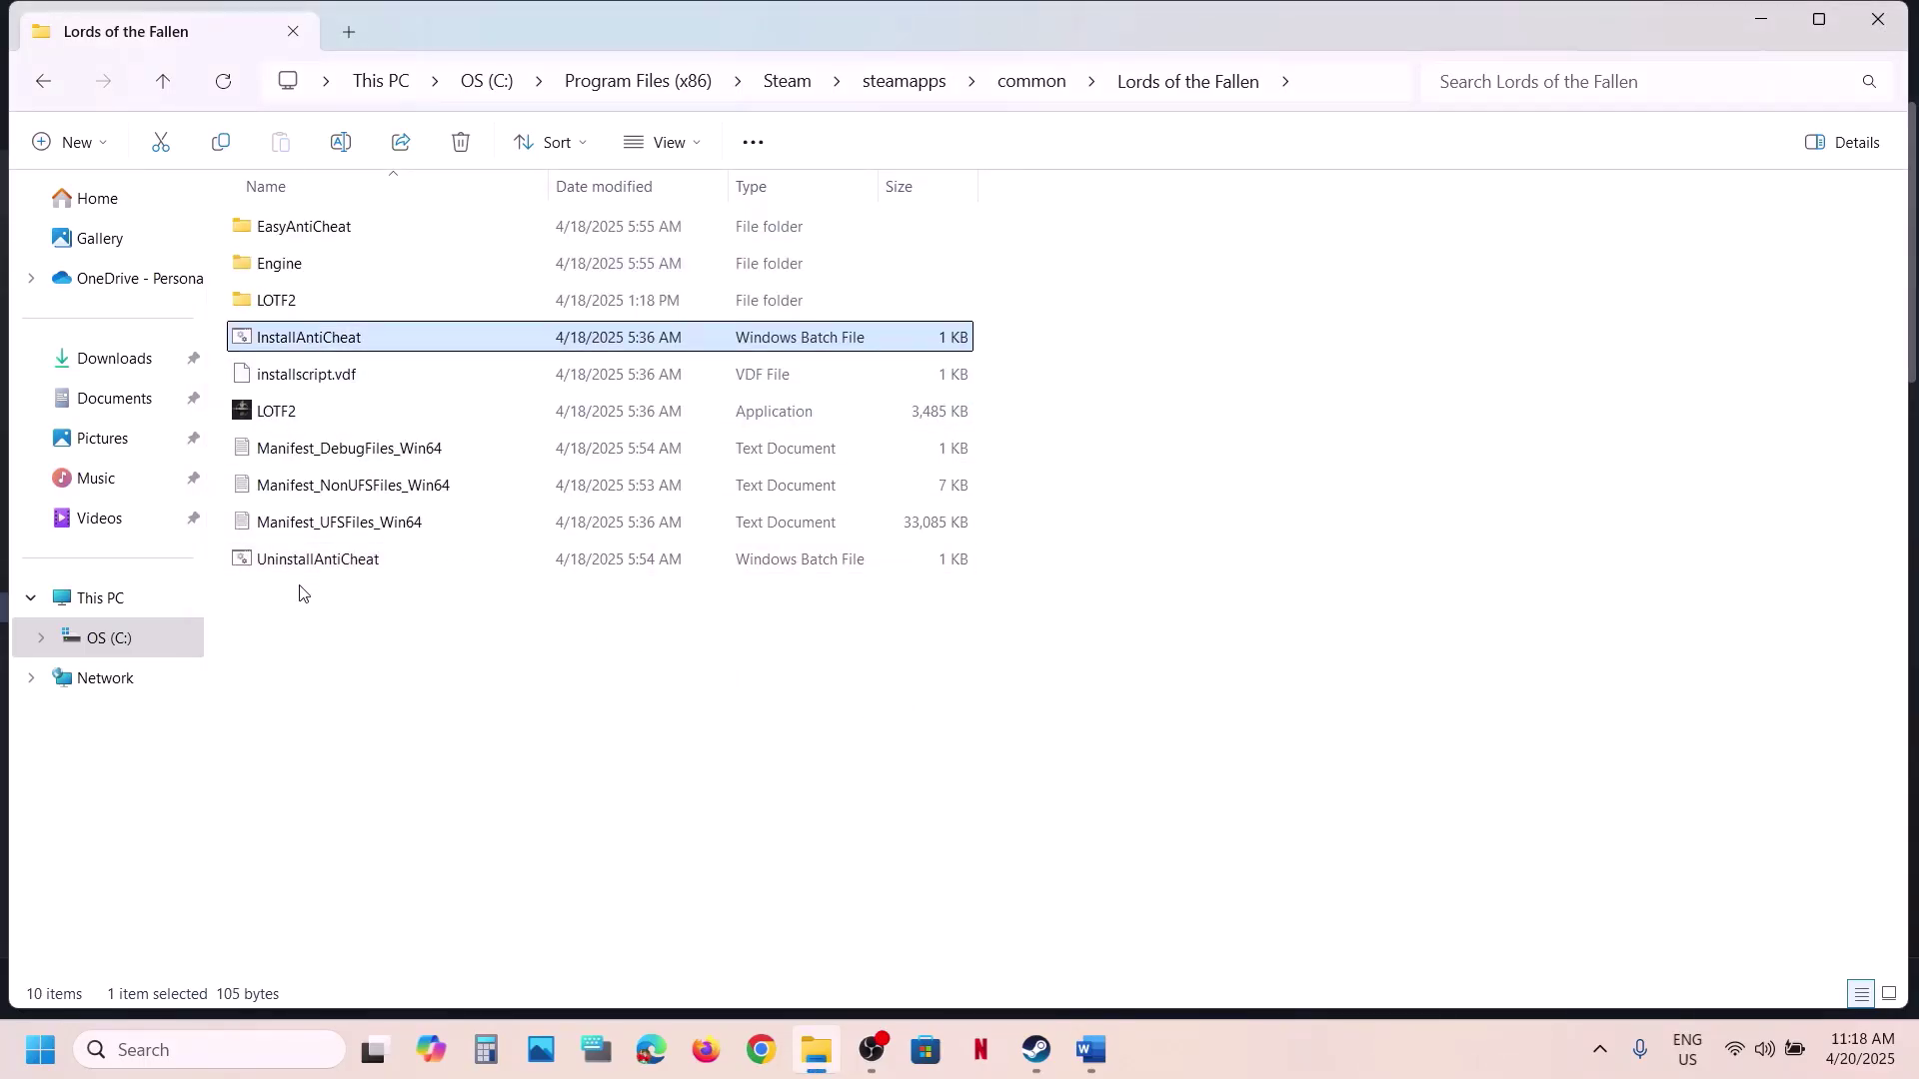
{"action": "right_click", "coordinate": [303, 341]}
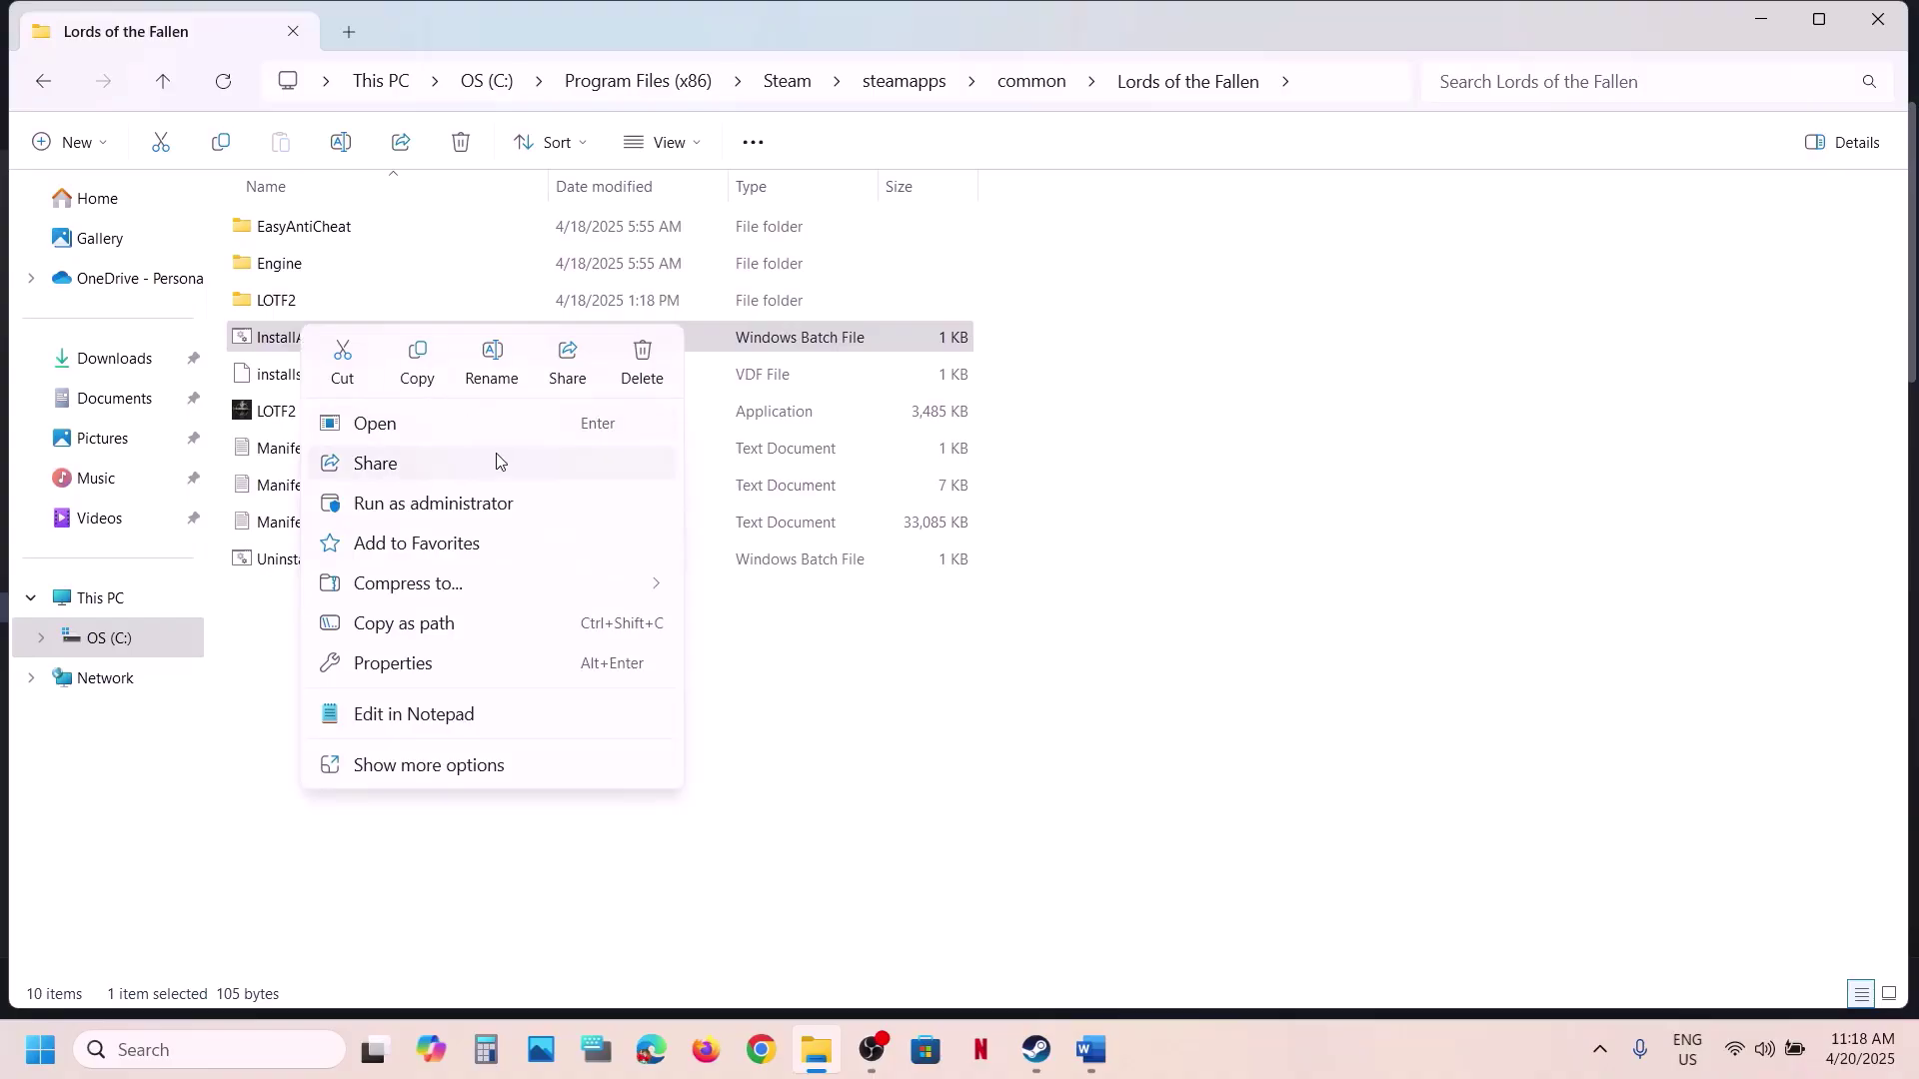
{"action": "left_click", "coordinate": [458, 503]}
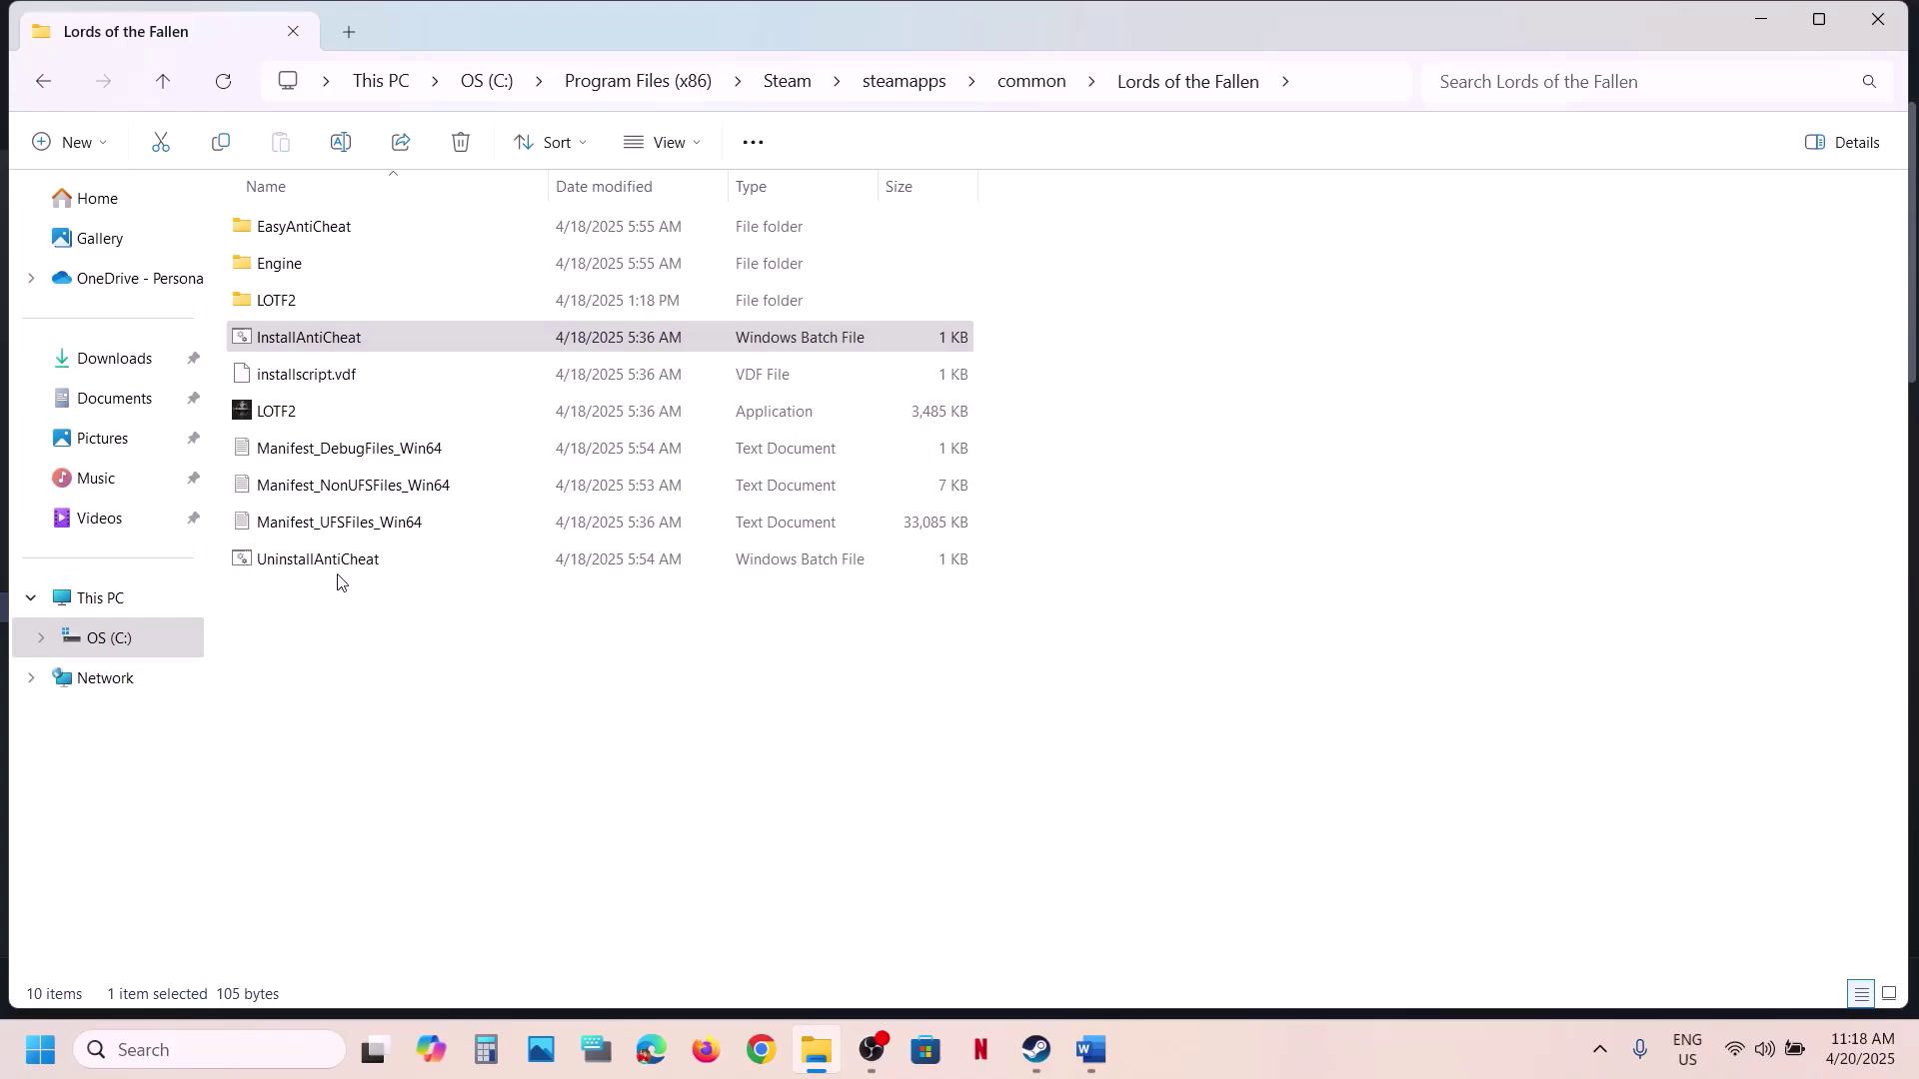
Run UninstallAntiCheat as administrator once more, then switch to Steam.
{"action": "left_click", "coordinate": [304, 564]}
{"action": "right_click", "coordinate": [302, 566]}
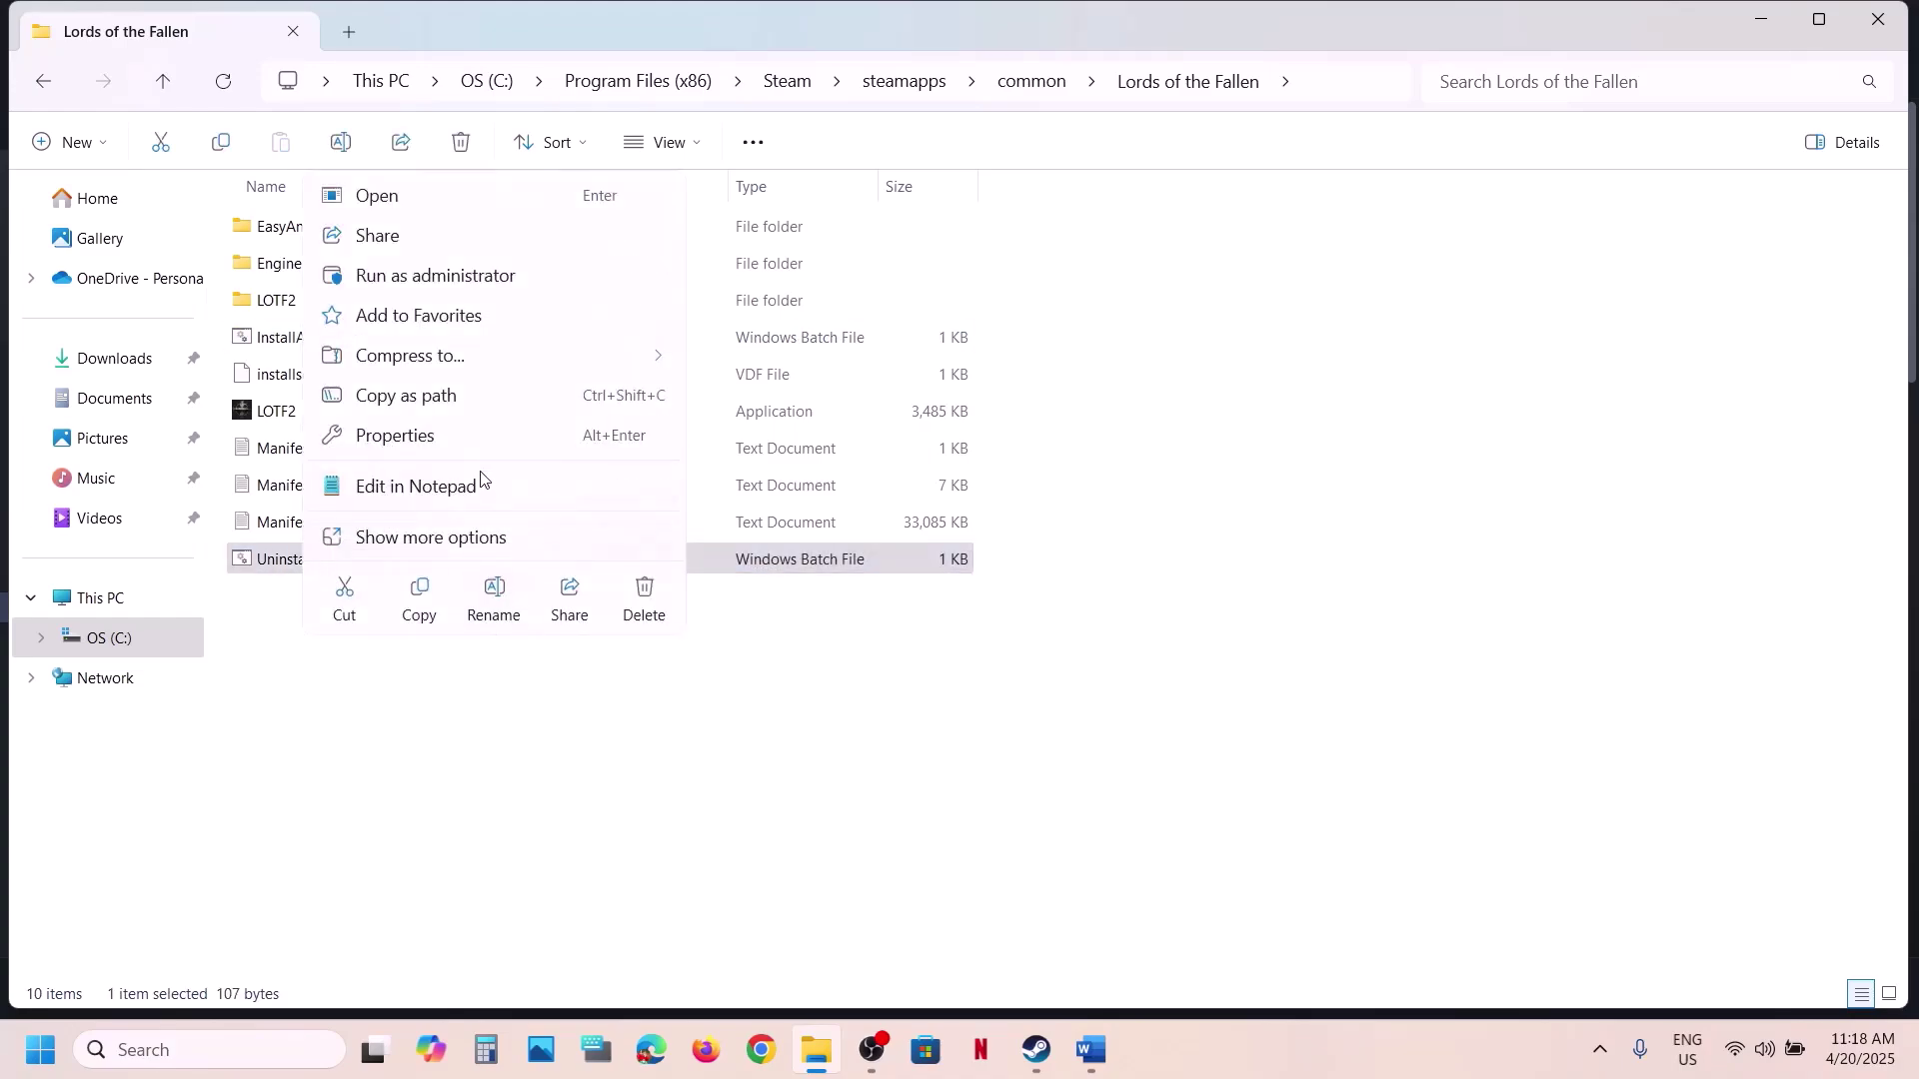
{"action": "left_click", "coordinate": [418, 280]}
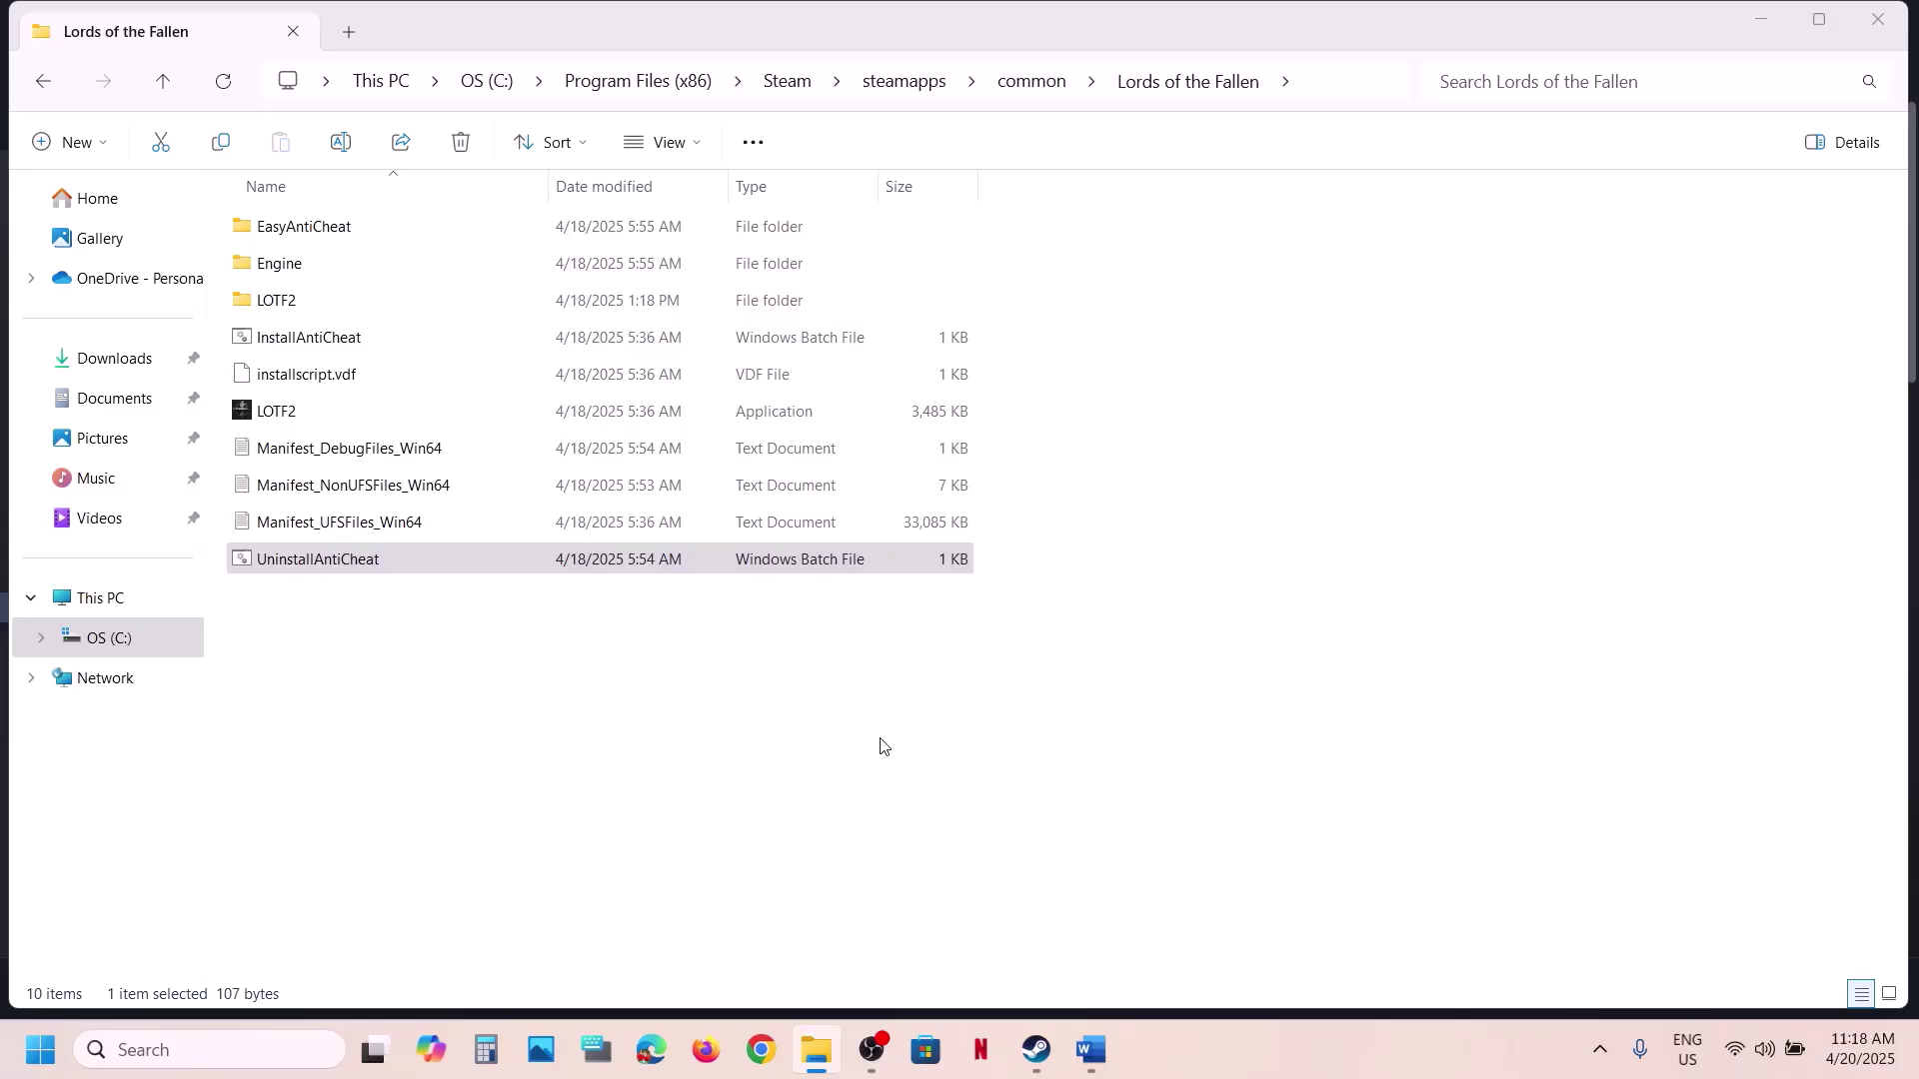
{"action": "left_click", "coordinate": [1038, 1049]}
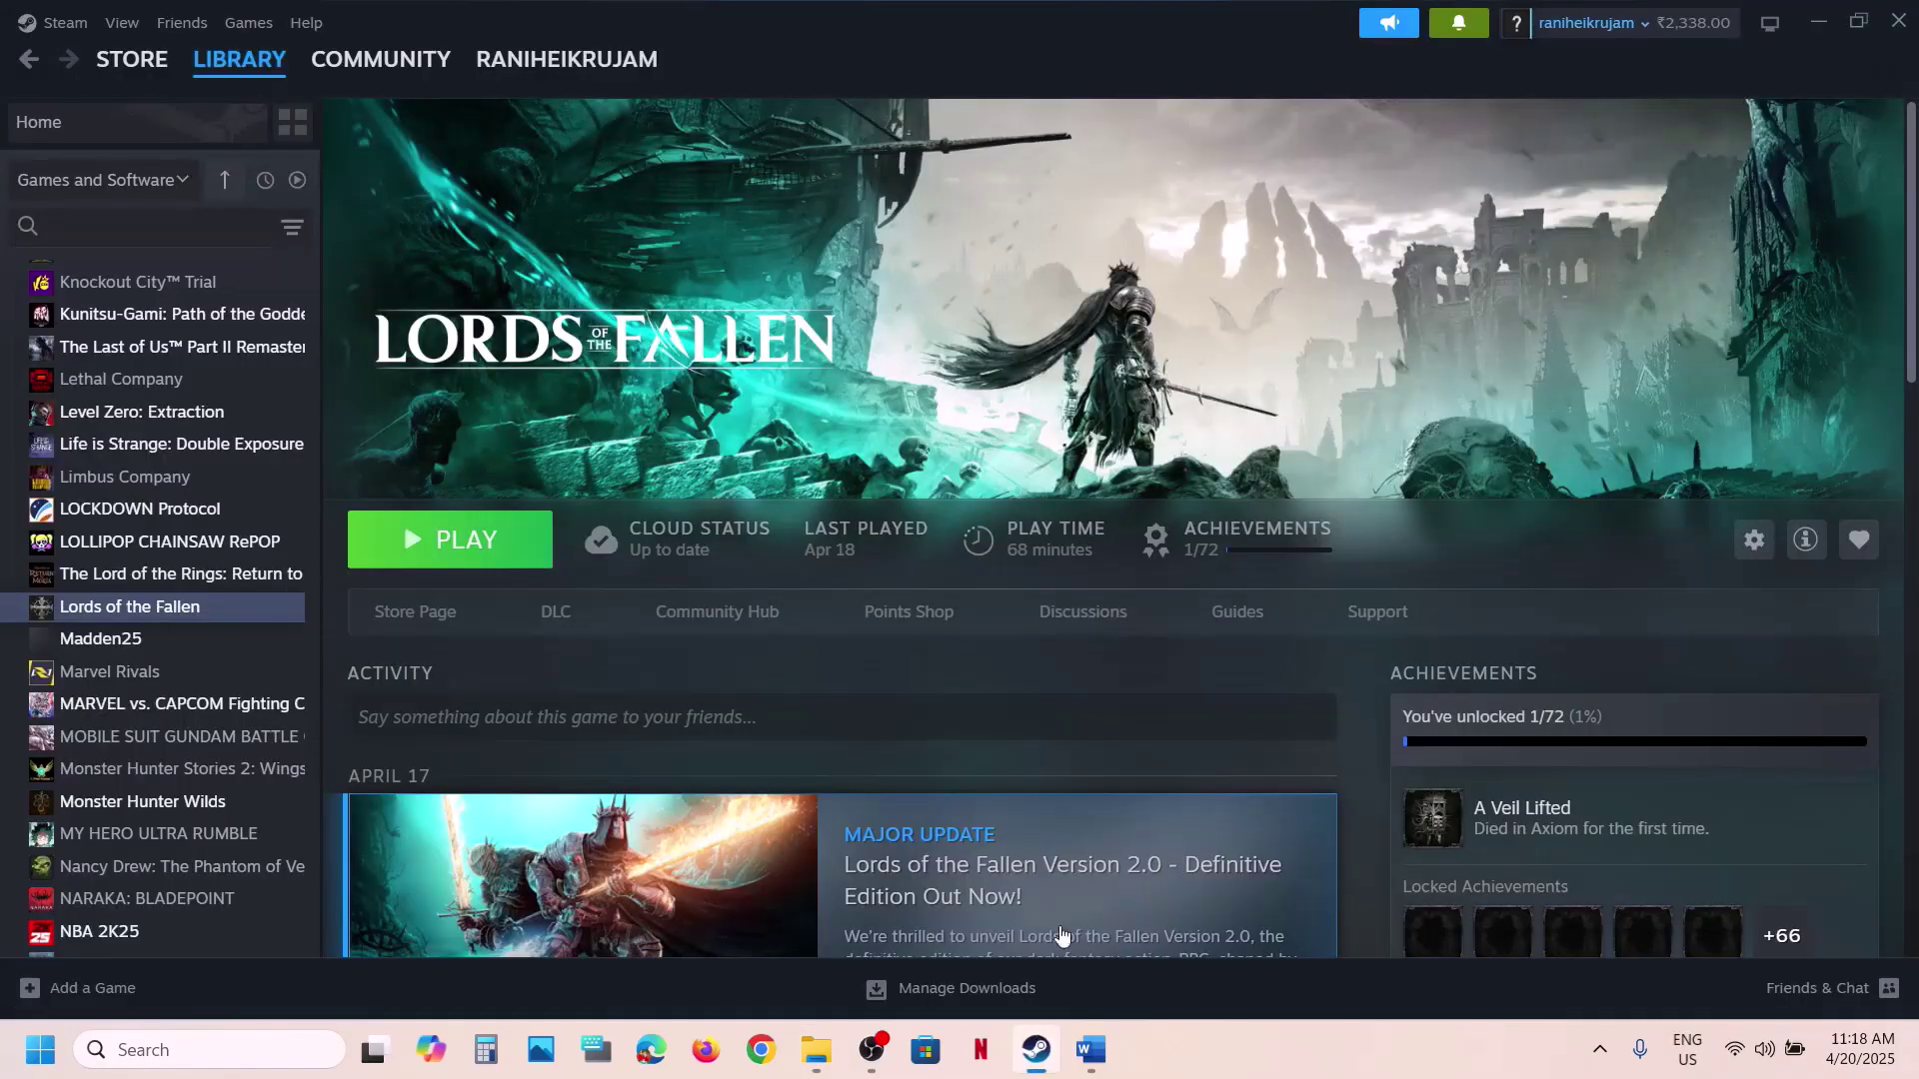
Test-launch Lords of the Fallen from Steam, stop it at the anti-cheat screen, and return to Word.
{"action": "left_click", "coordinate": [502, 556]}
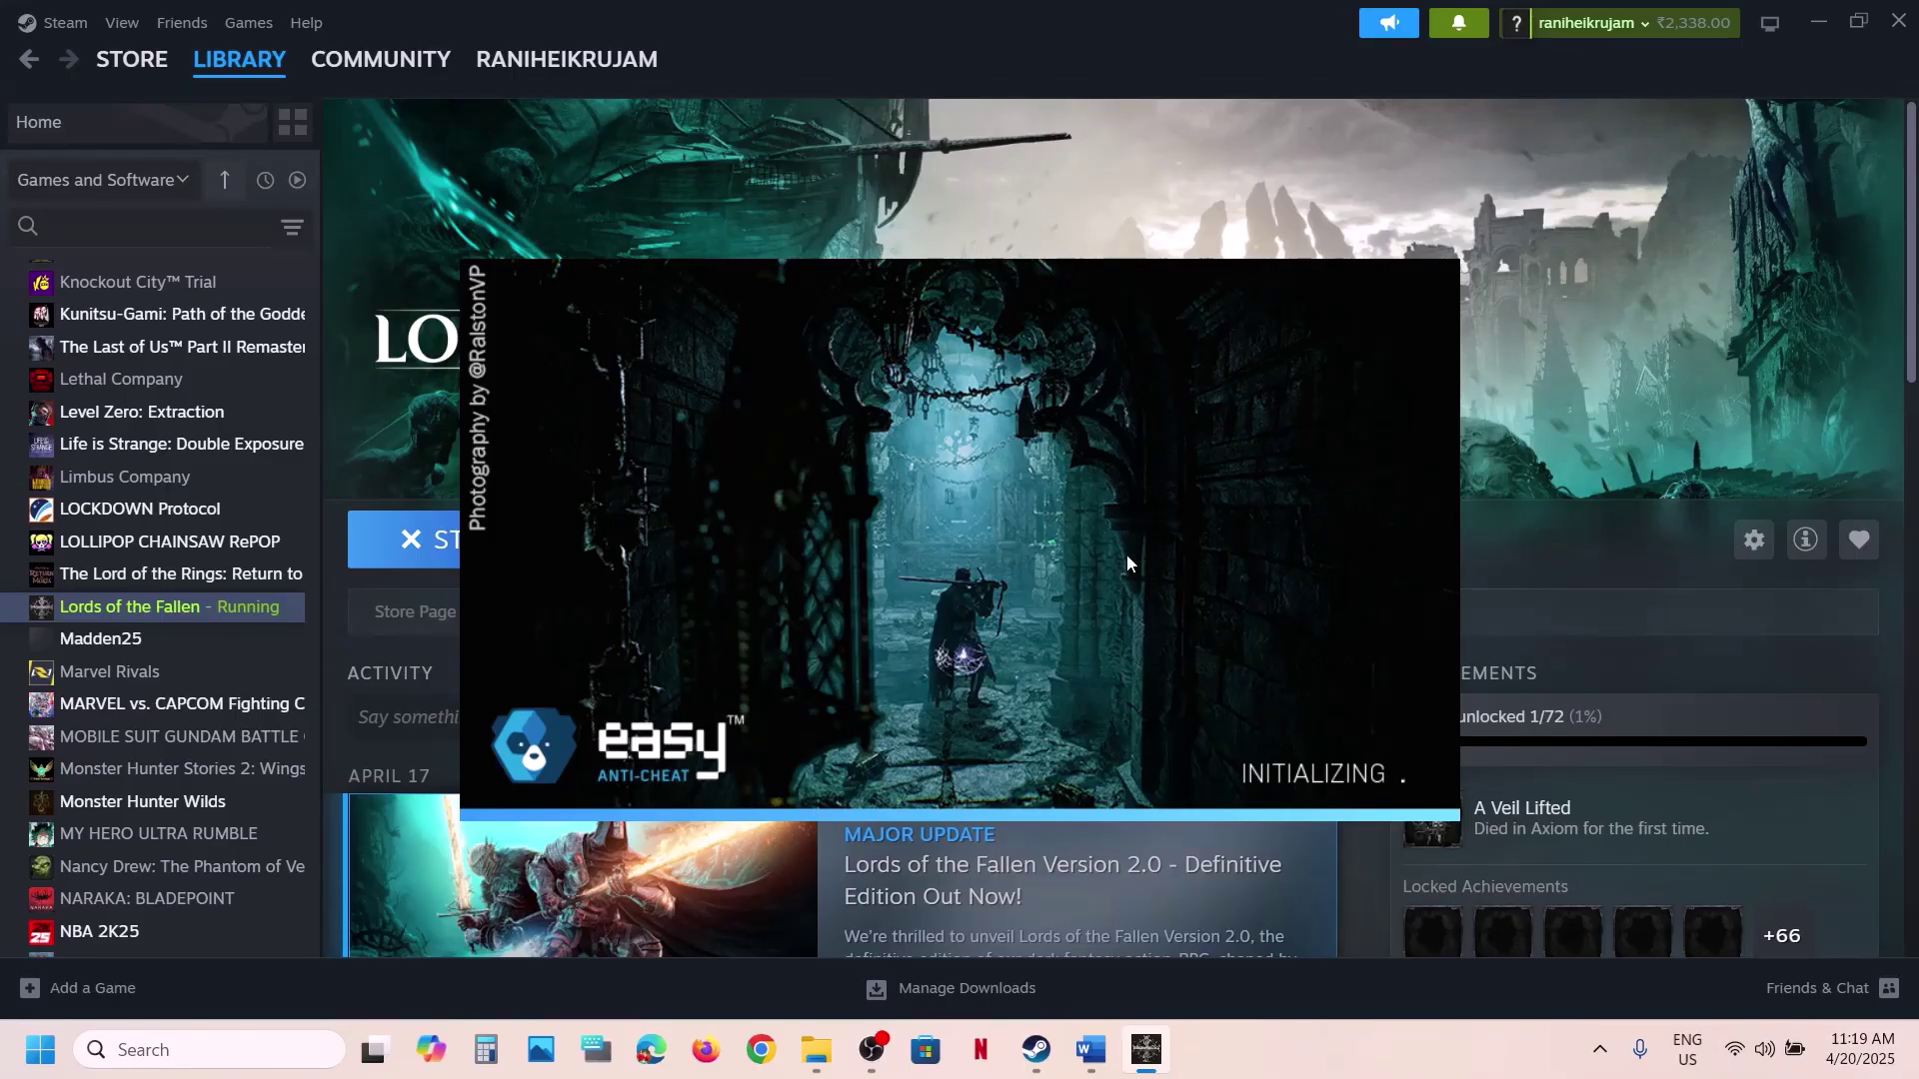
{"action": "left_click", "coordinate": [425, 540]}
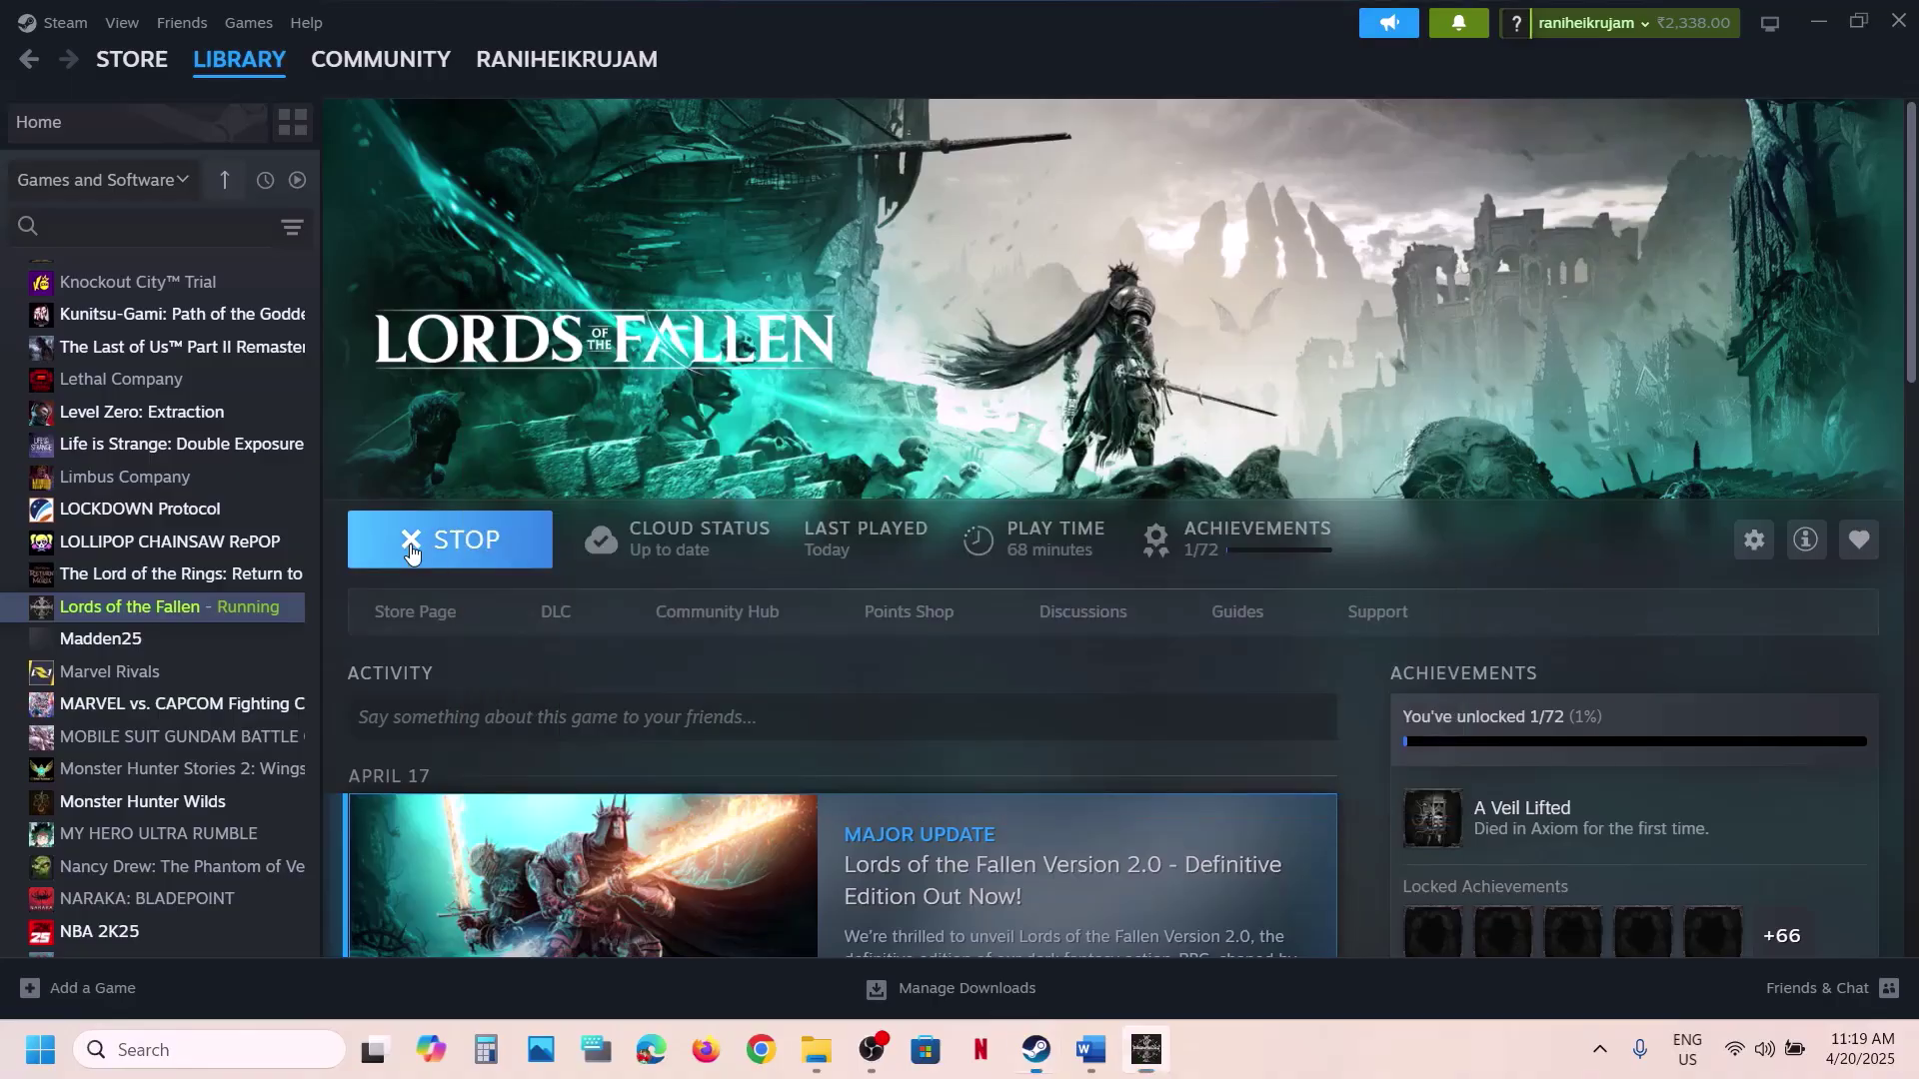
{"action": "left_click", "coordinate": [880, 573]}
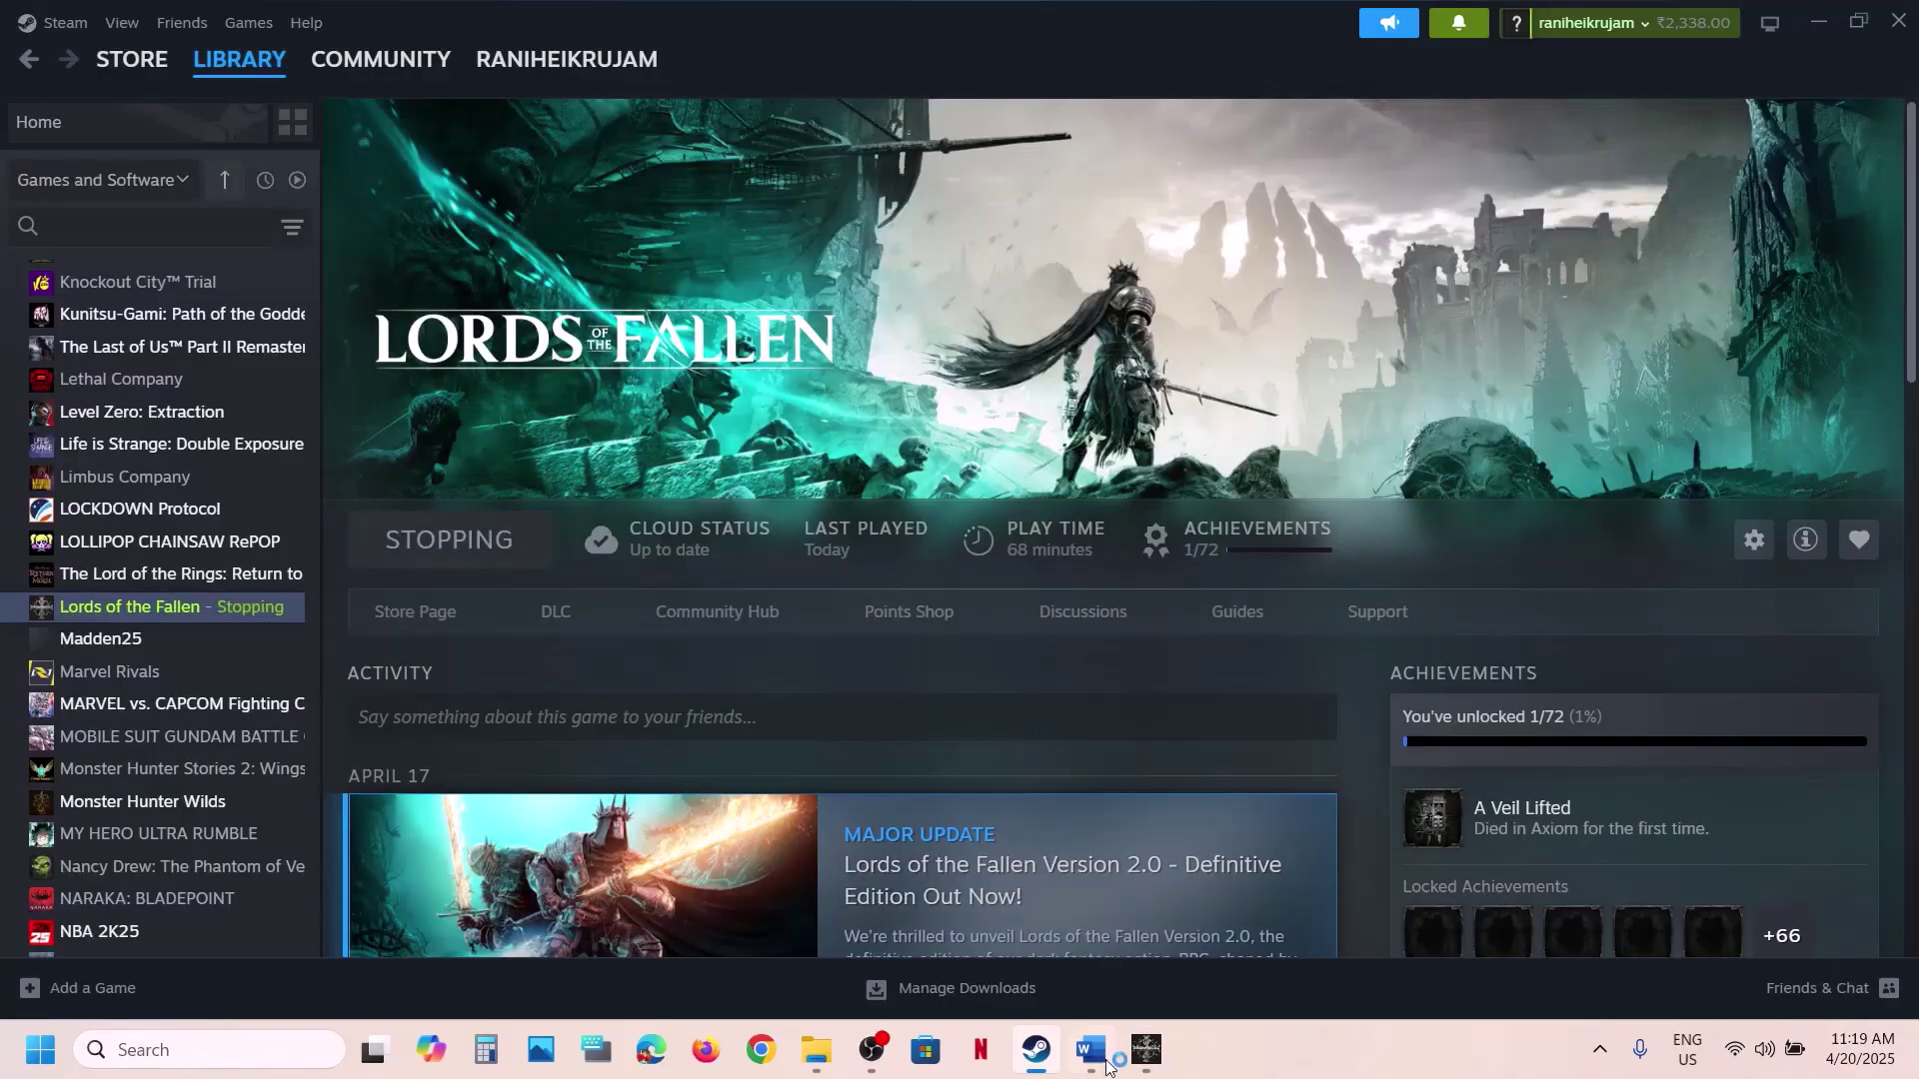
{"action": "left_click", "coordinate": [1090, 1050]}
Review Lords of the Fallen's Installed Files properties in Steam, then return to the Word notes at Step 4.
{"action": "scroll", "coordinate": [673, 555], "scroll_direction": "down", "scroll_amount": 1}
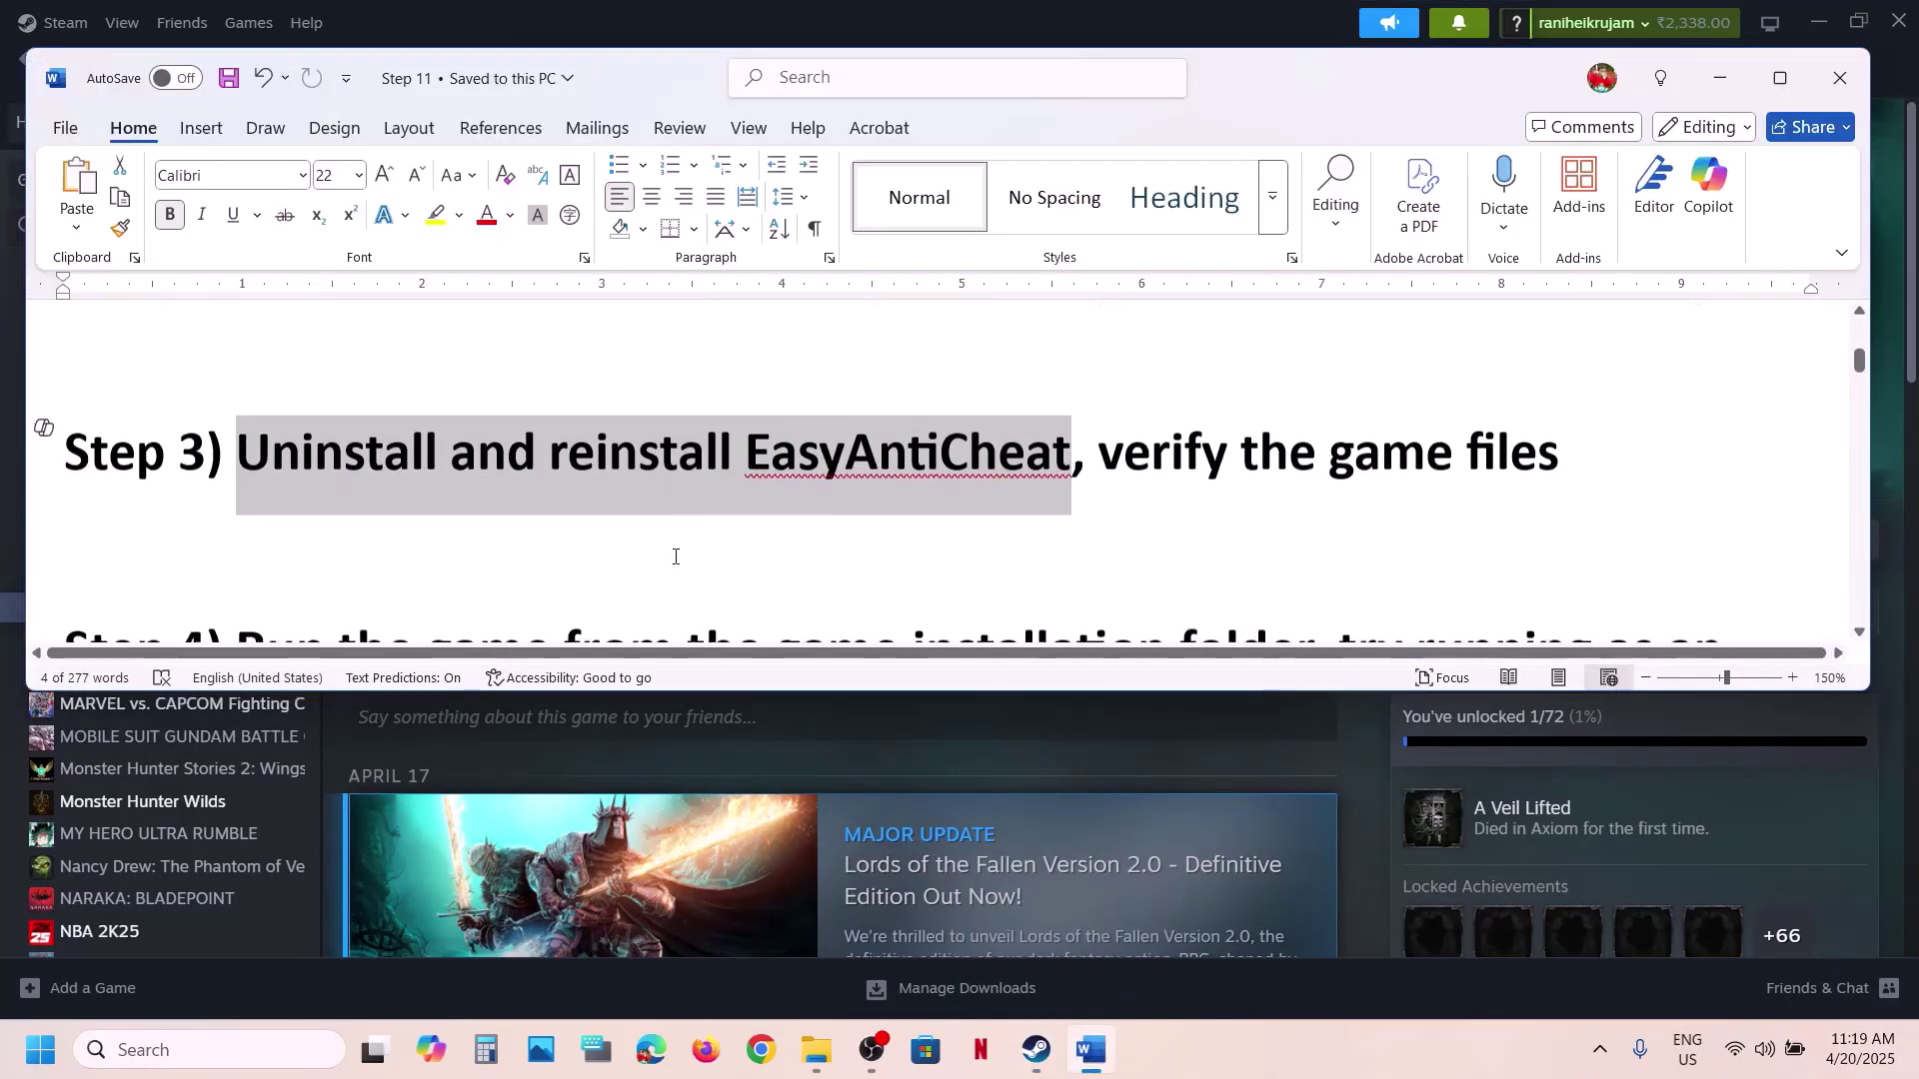
{"action": "left_click", "coordinate": [1119, 38]}
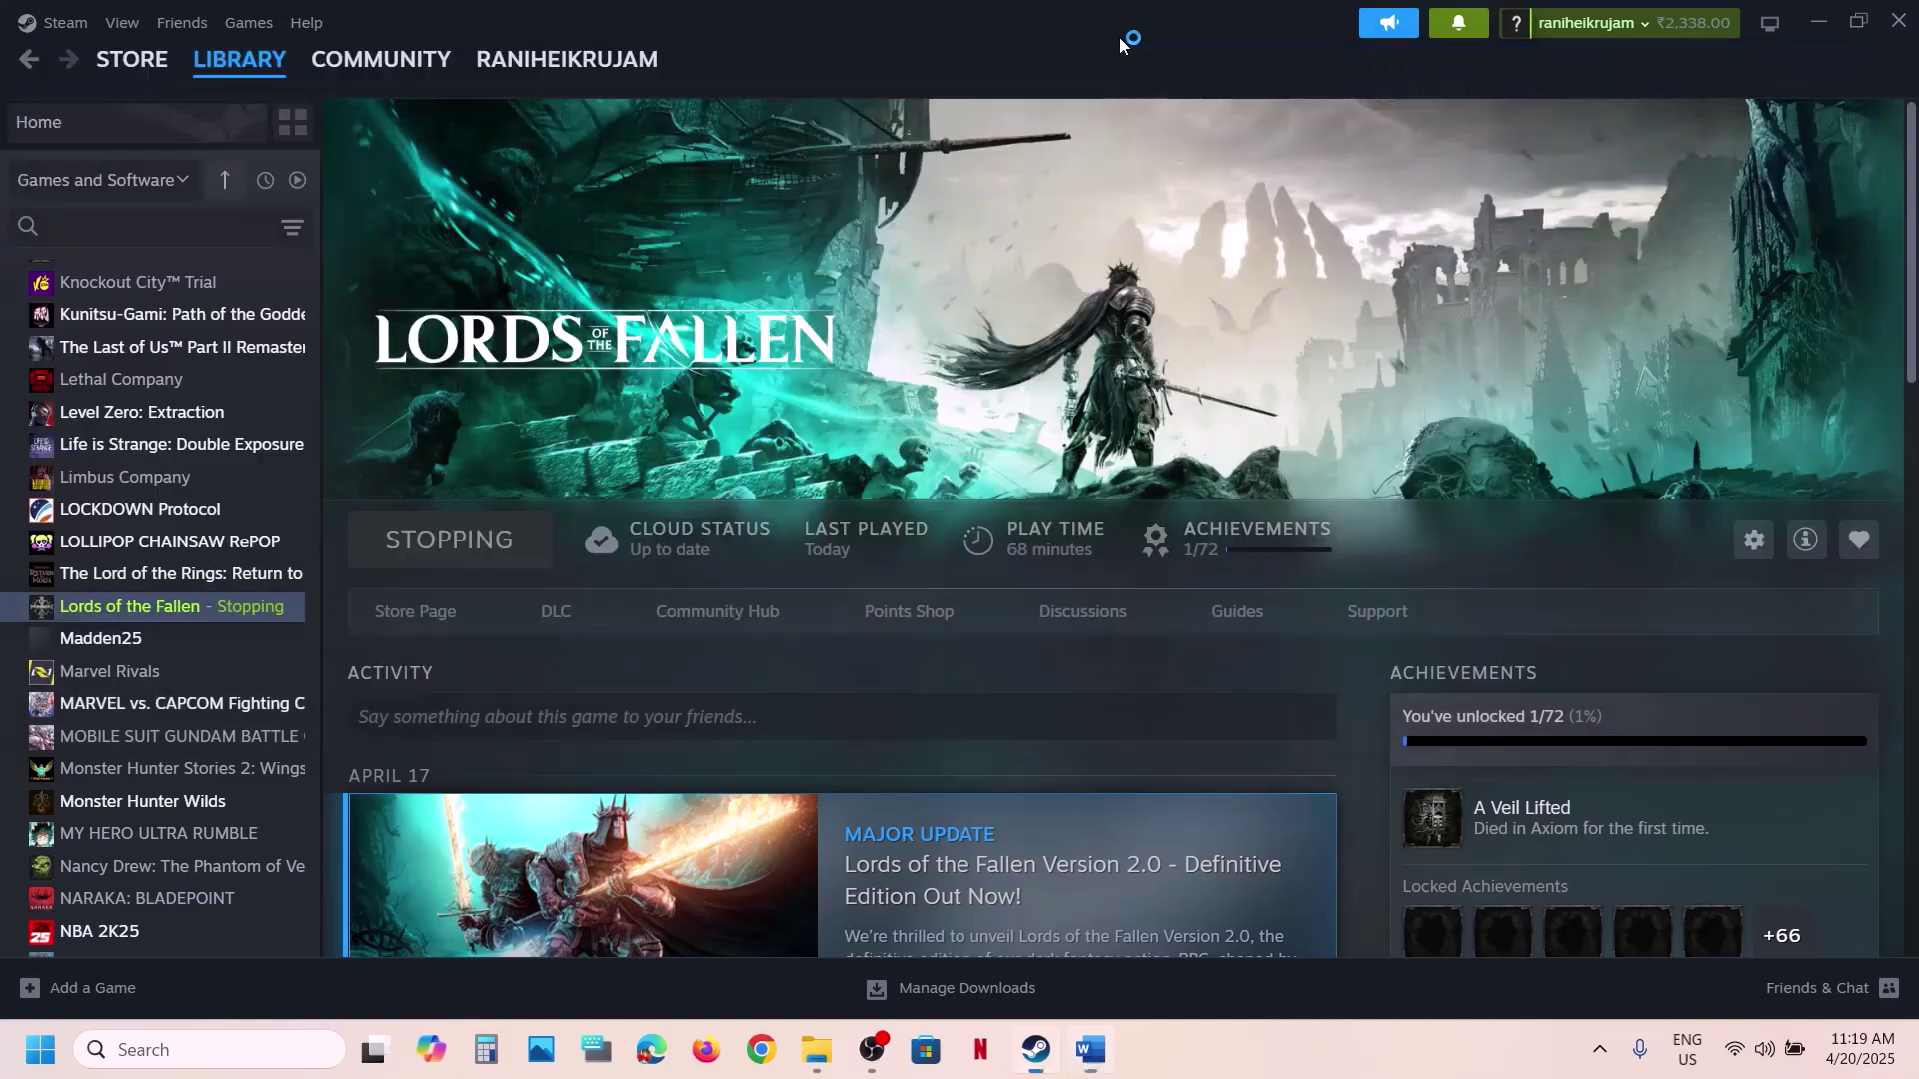
{"action": "right_click", "coordinate": [193, 606]}
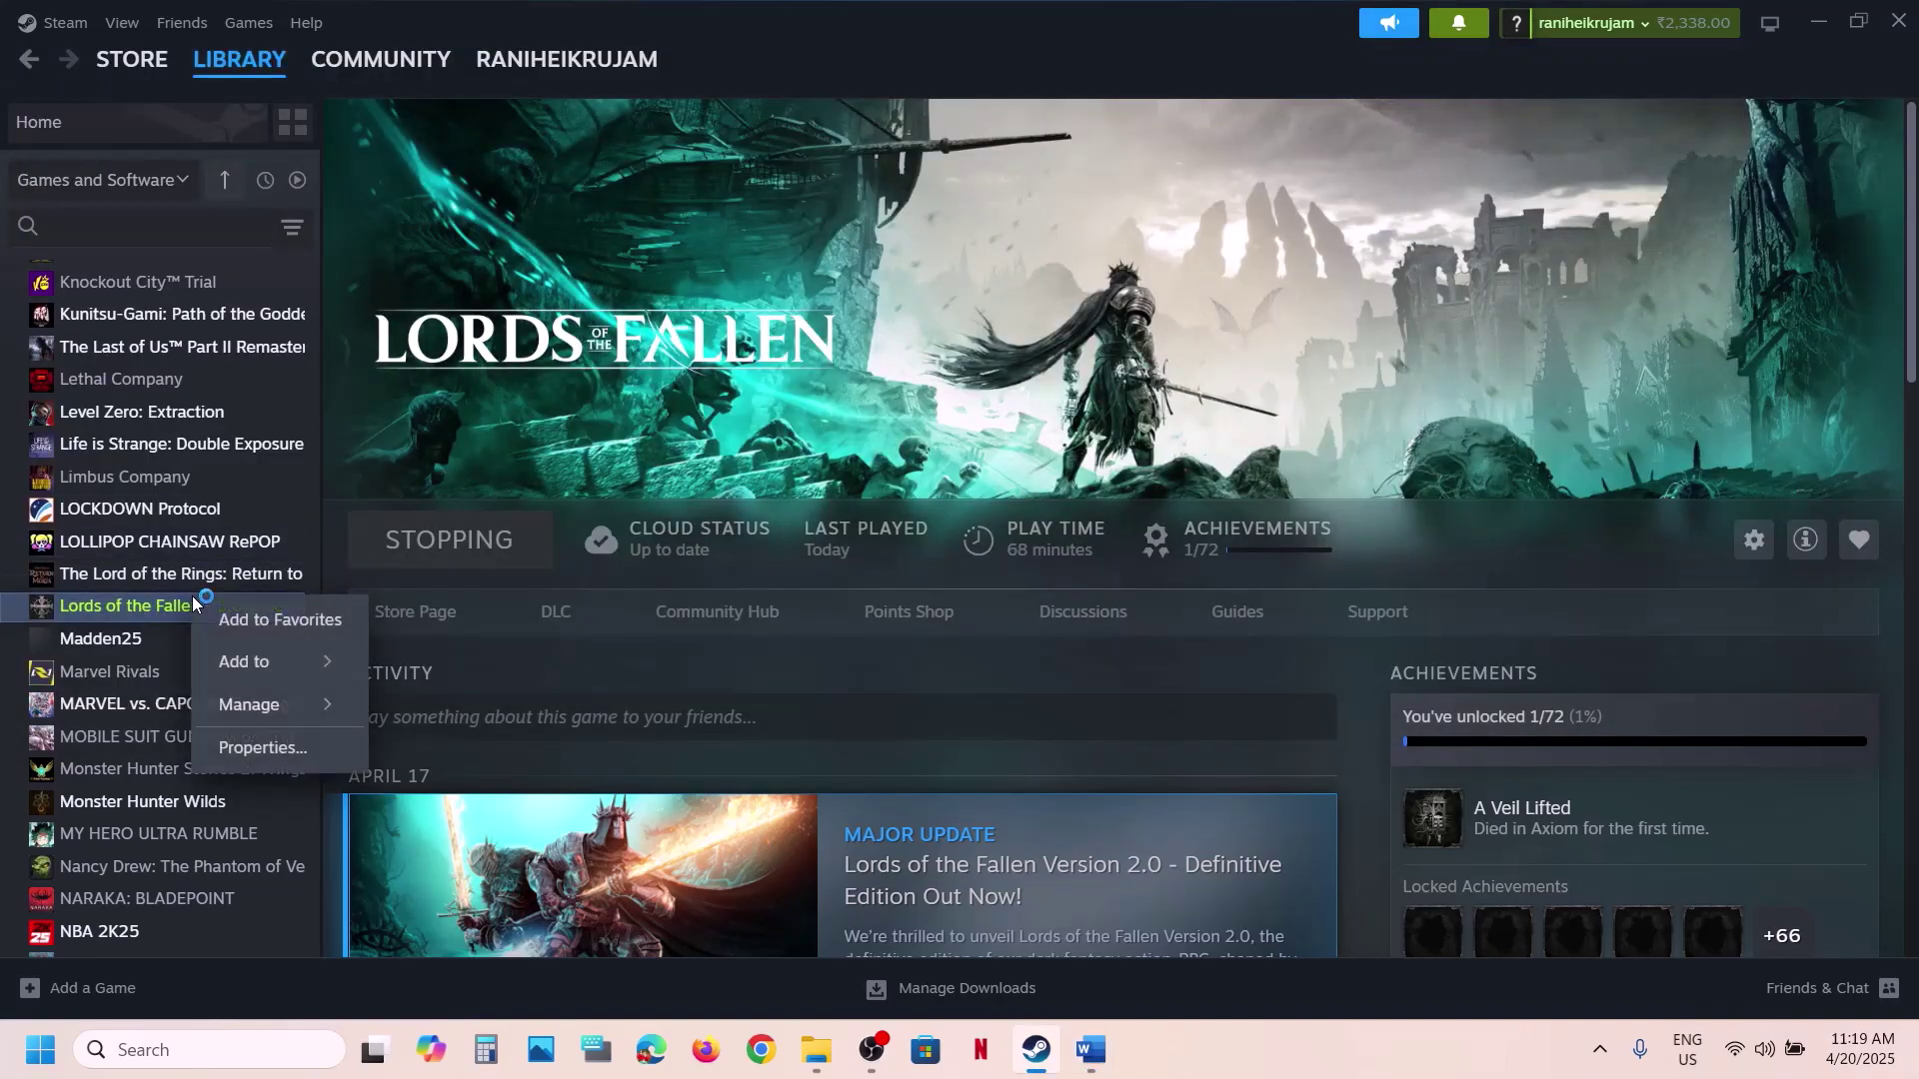
{"action": "left_click", "coordinate": [334, 764]}
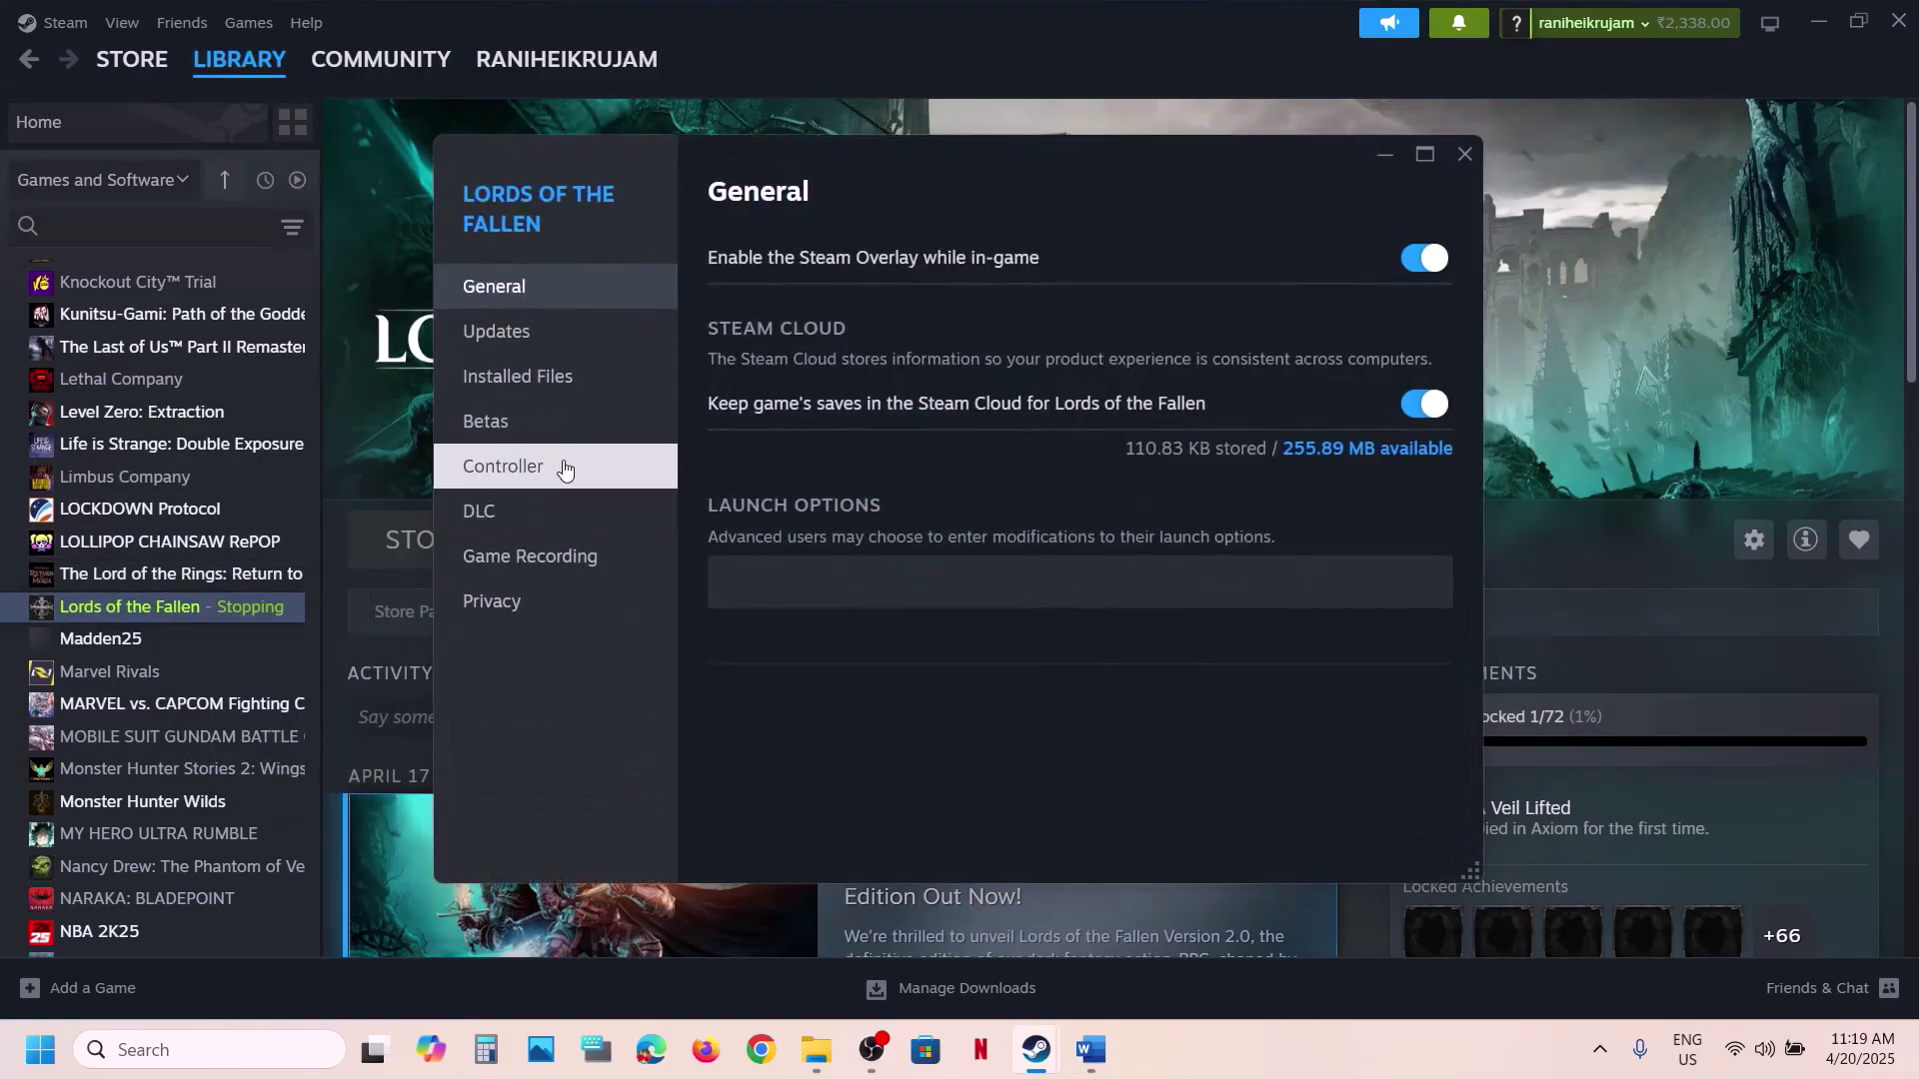
{"action": "left_click", "coordinate": [522, 382]}
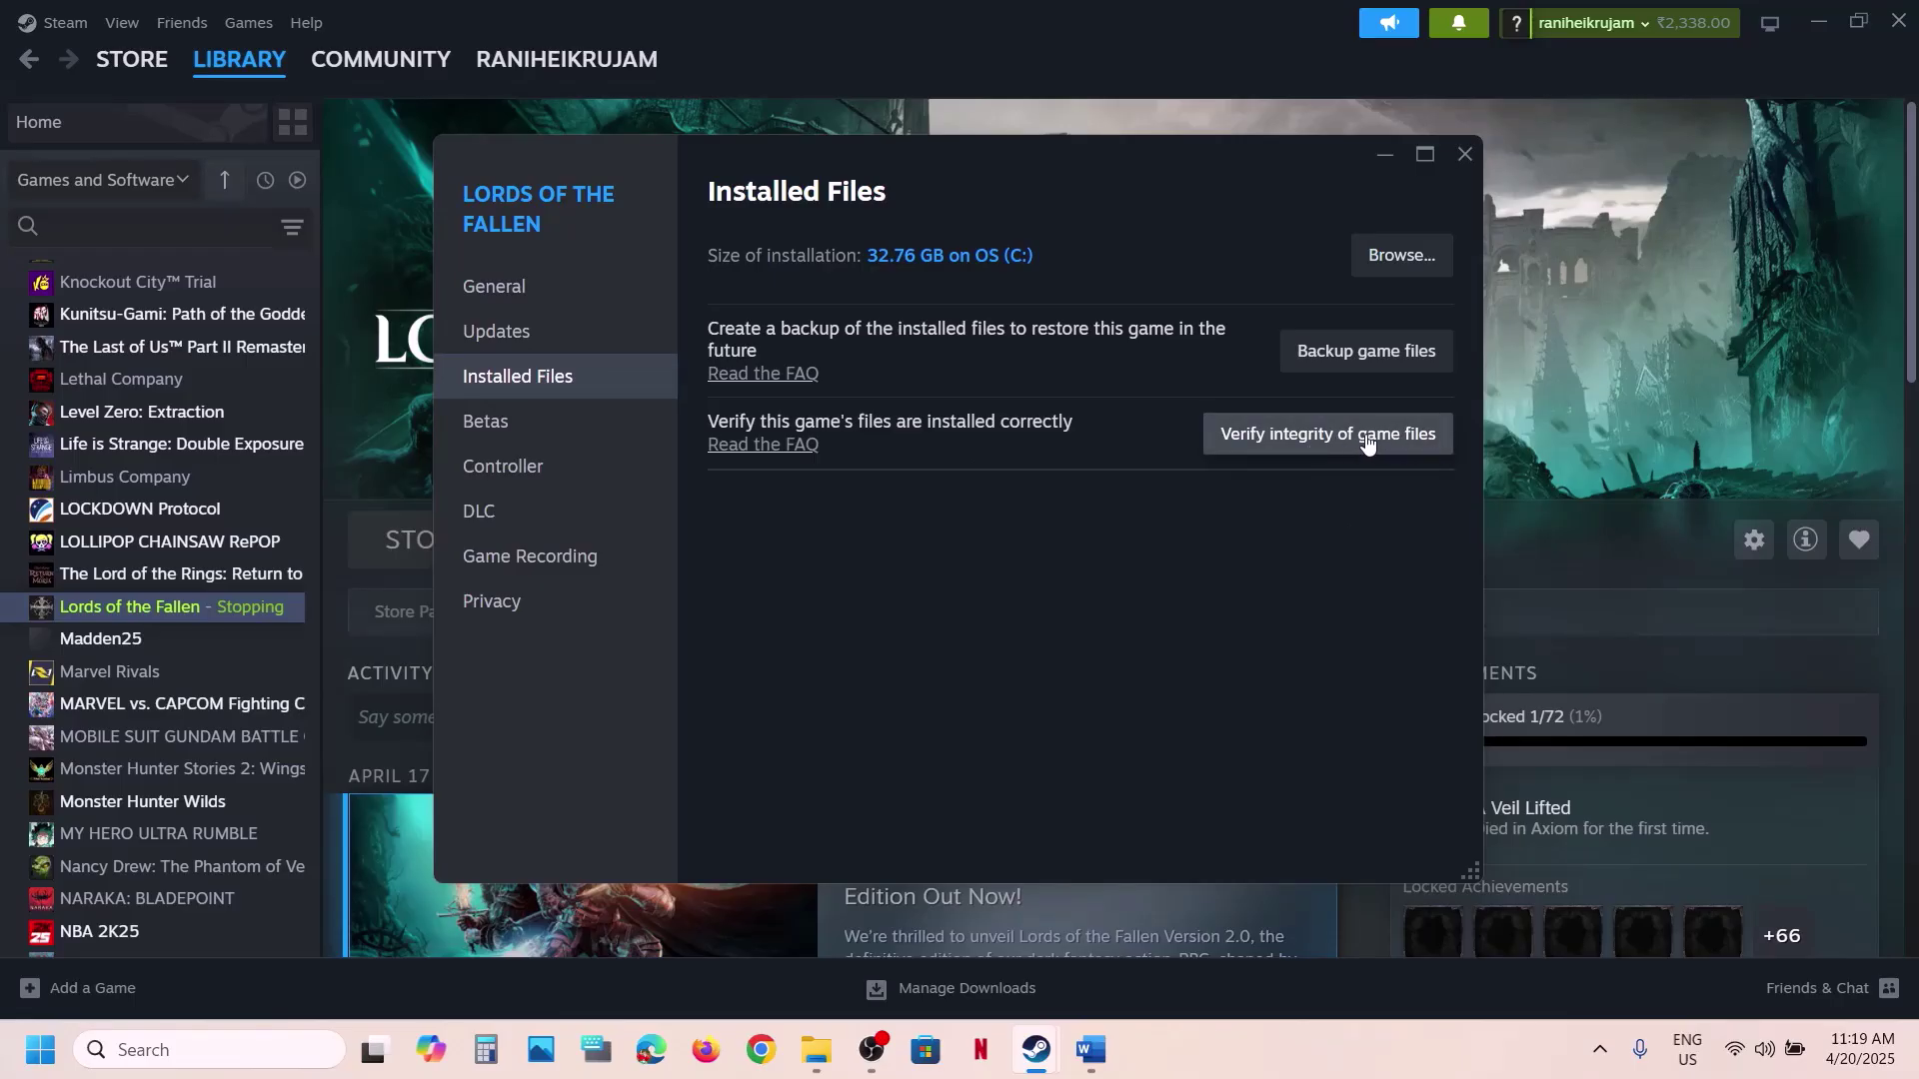
{"action": "left_click", "coordinate": [1477, 155]}
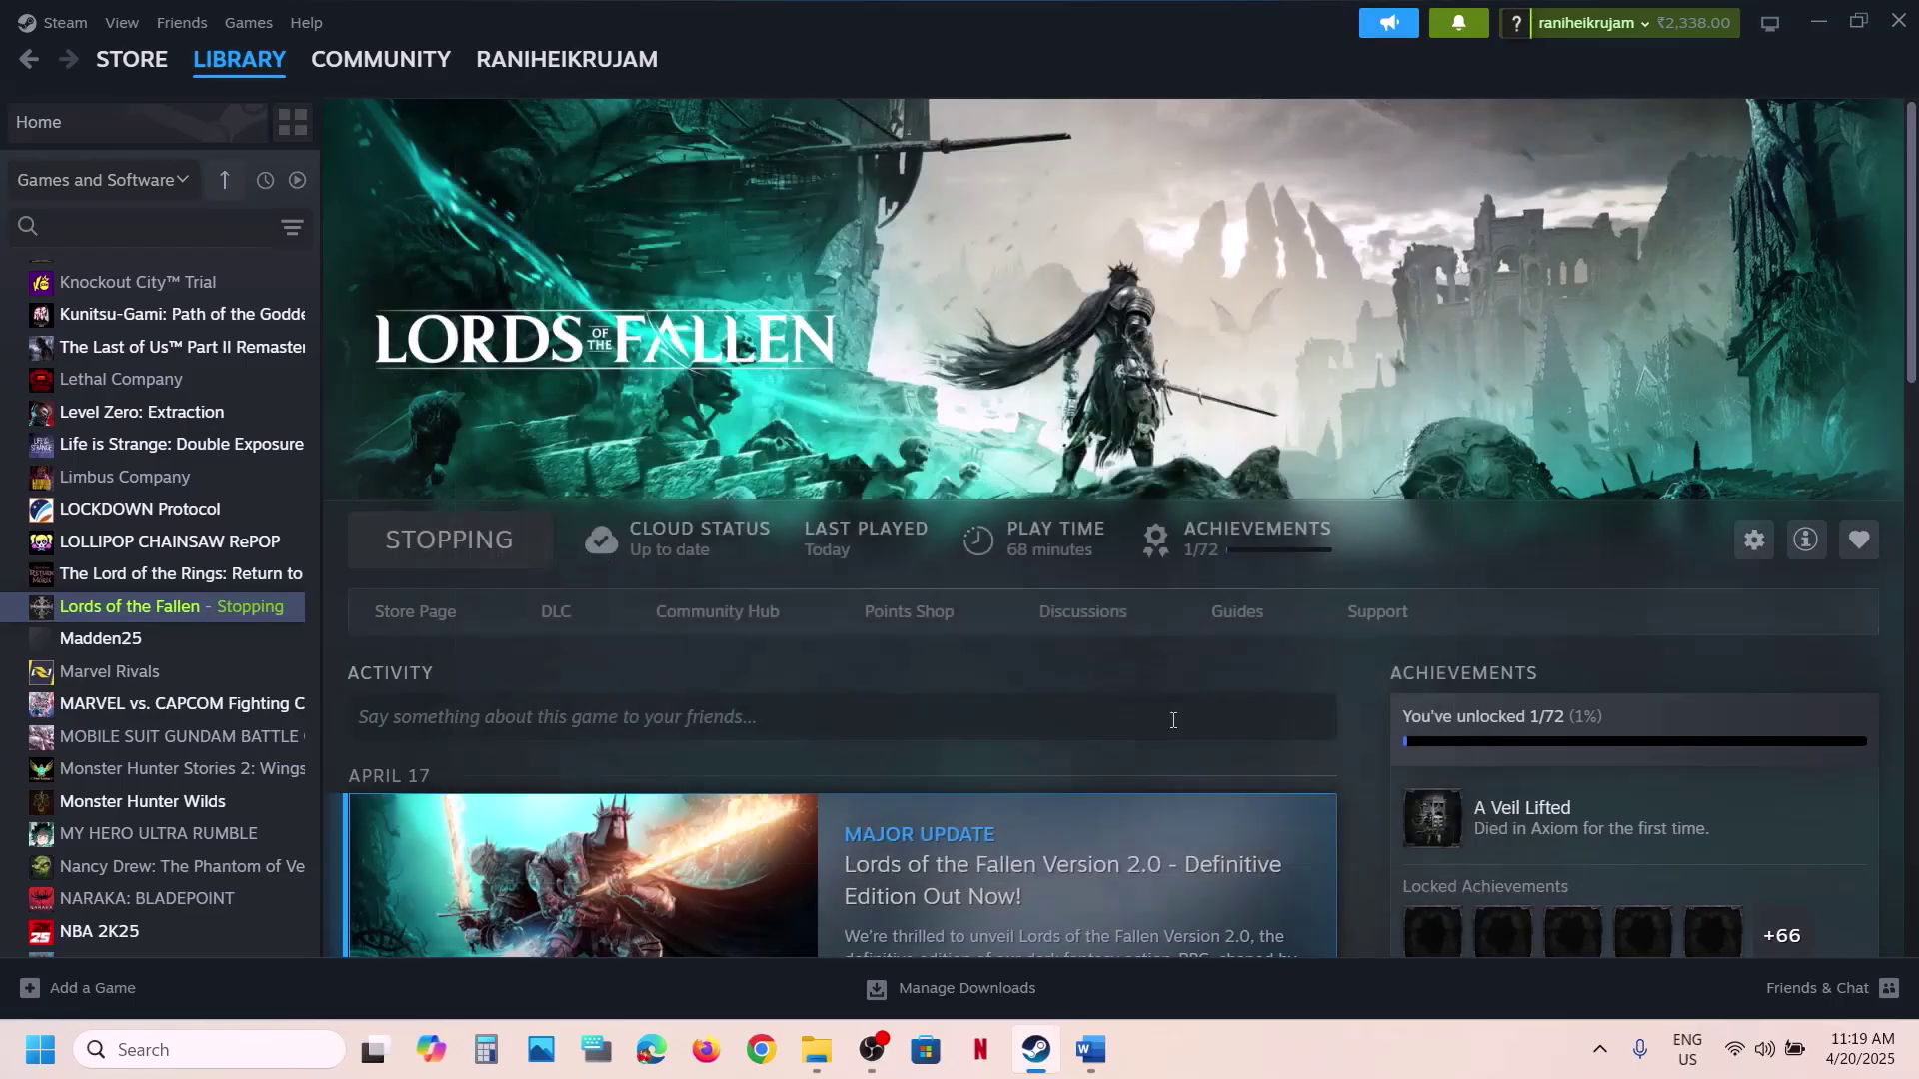
{"action": "left_click", "coordinate": [1090, 1049]}
Highlight the Step 4 install-folder advice and open Lords of the Fallen's local files from Steam.
{"action": "scroll", "coordinate": [808, 570], "scroll_direction": "down", "scroll_amount": 3}
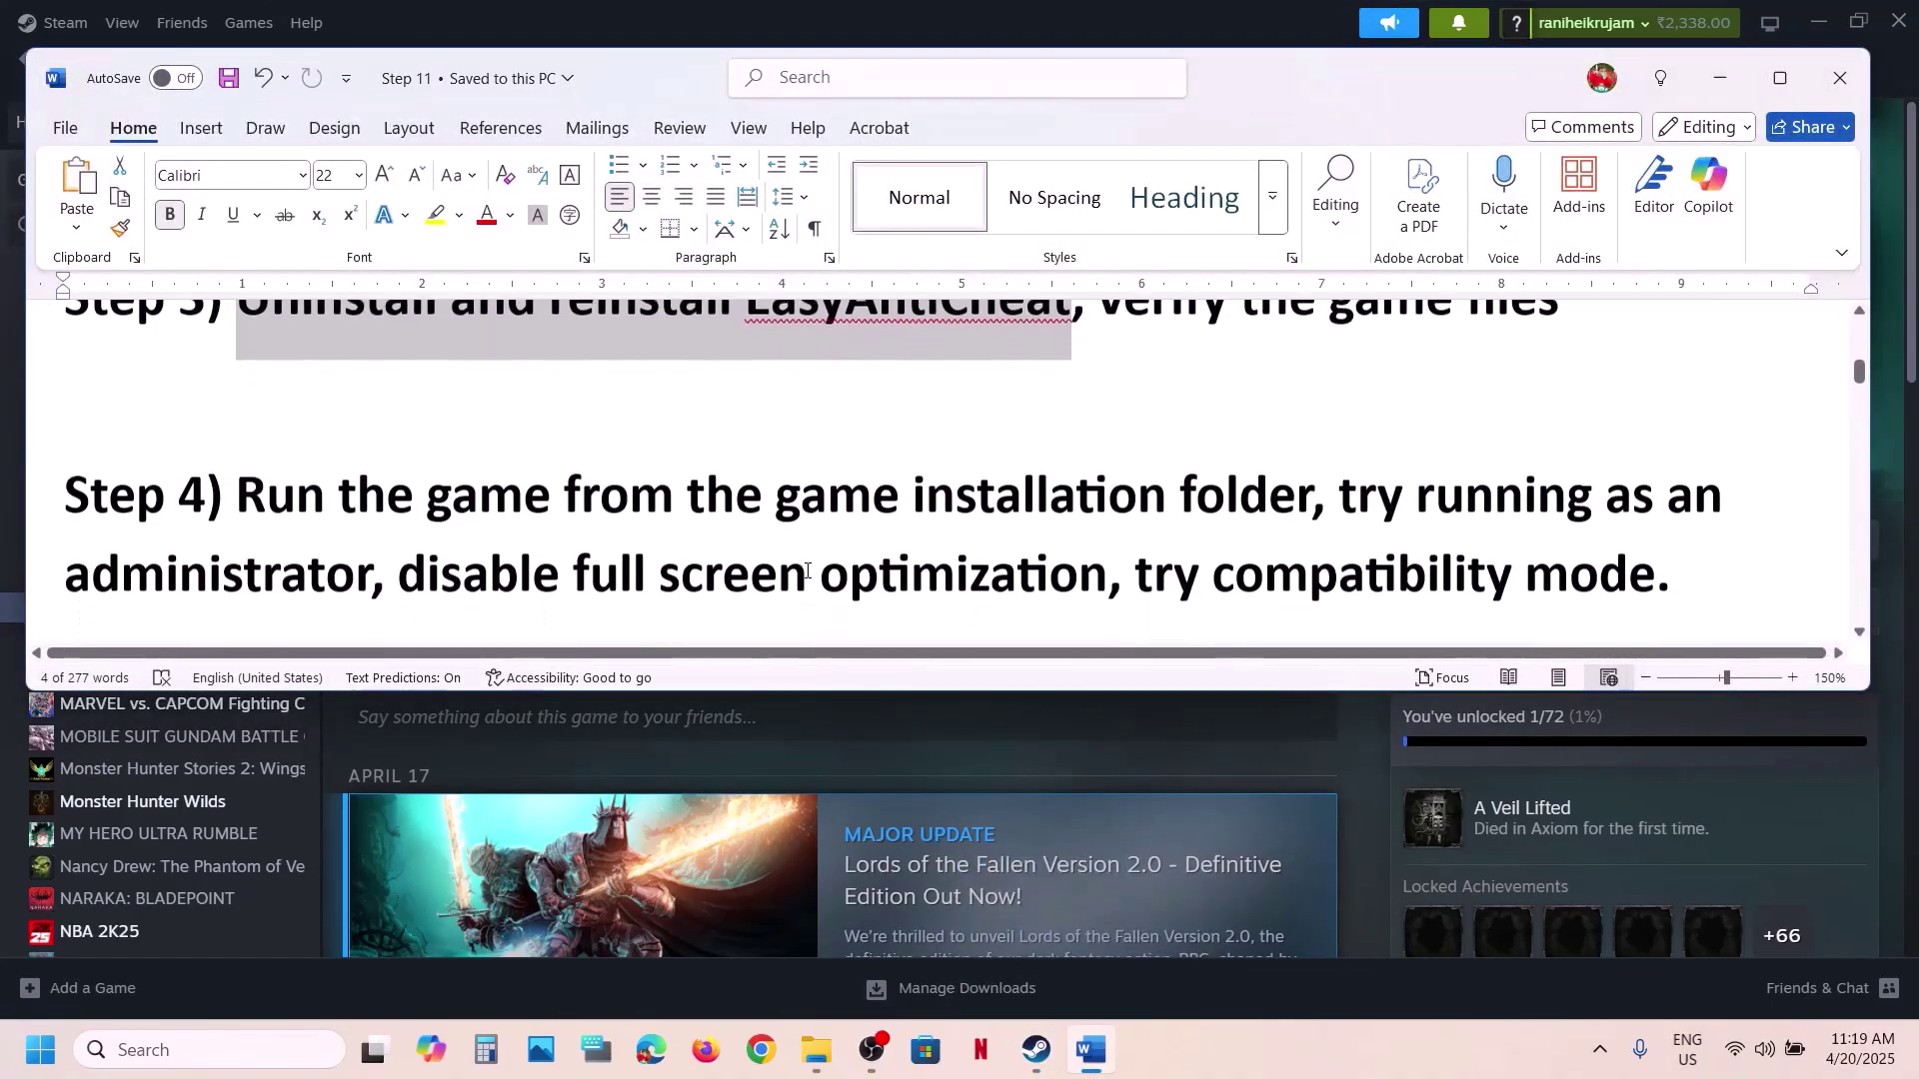
{"action": "left_click_drag", "start_coordinate": [436, 497], "coordinate": [1165, 480]}
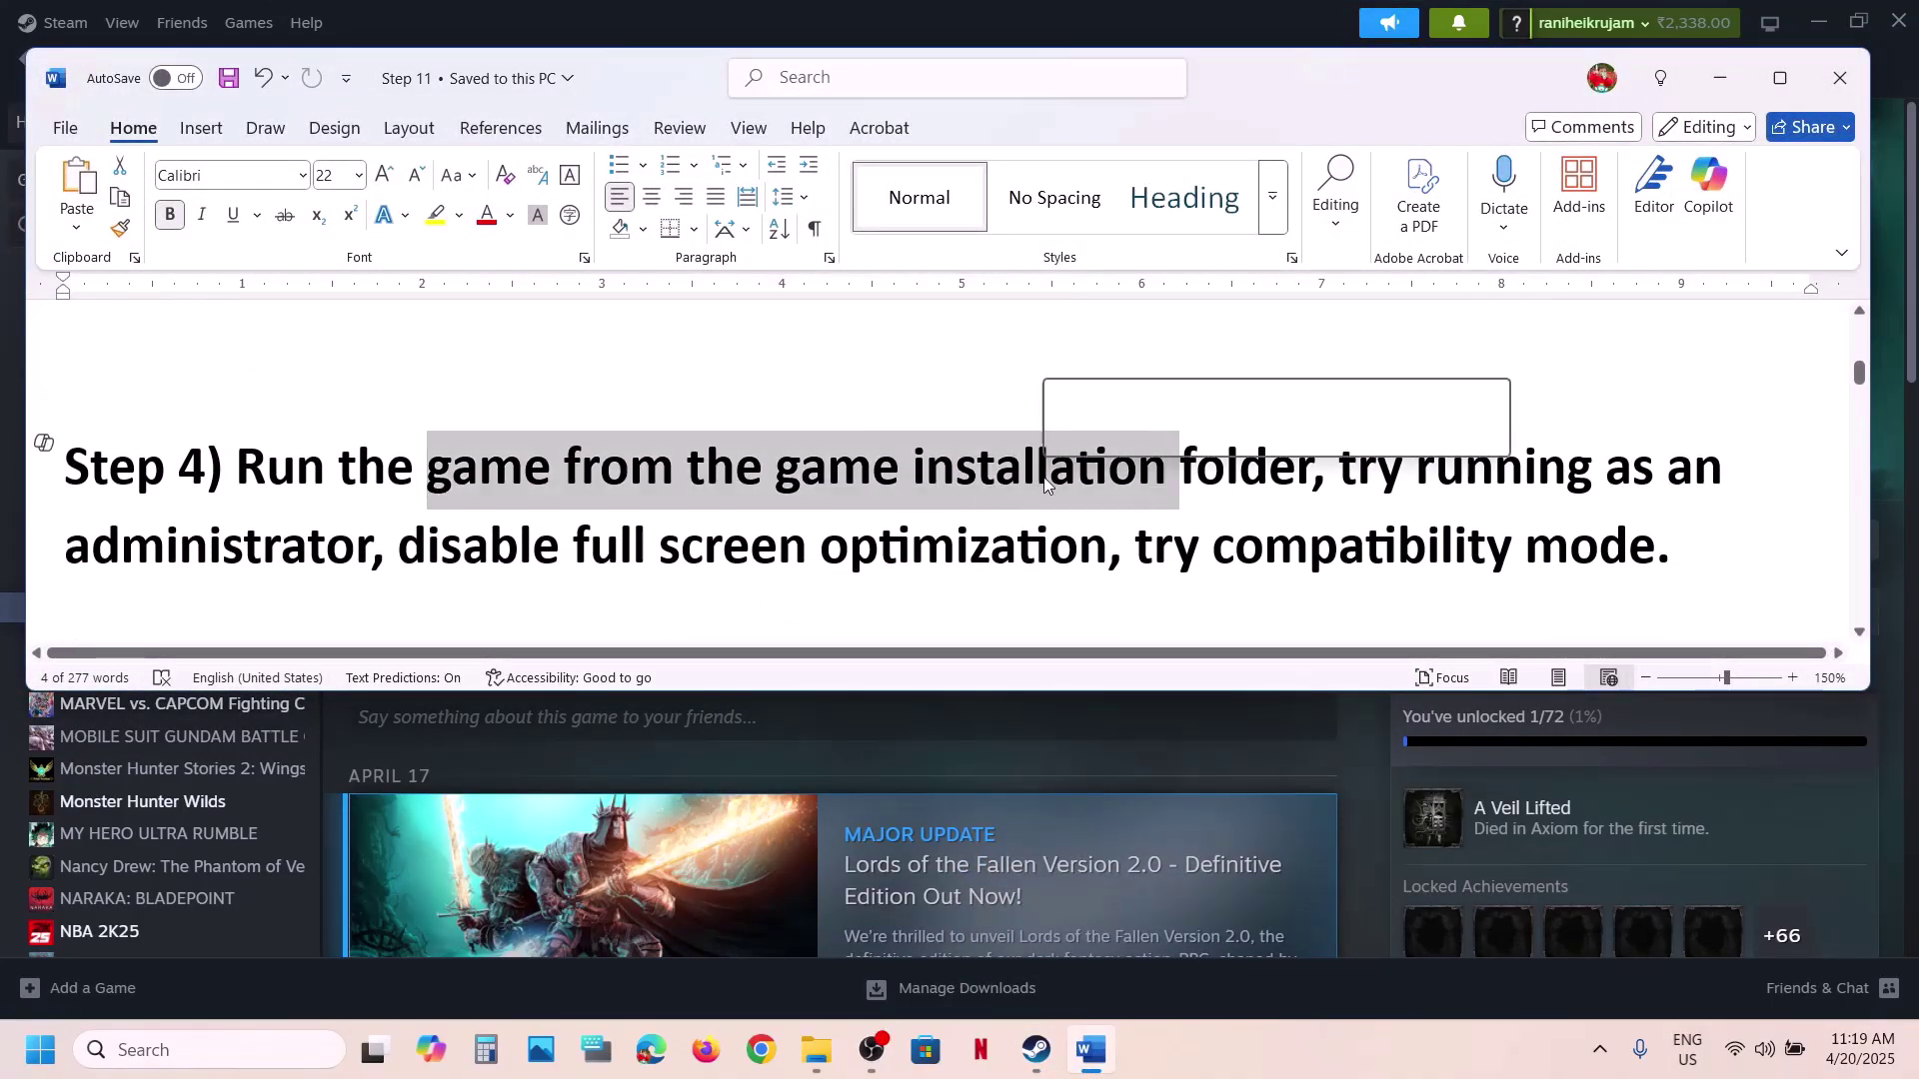
{"action": "left_click", "coordinate": [1142, 794]}
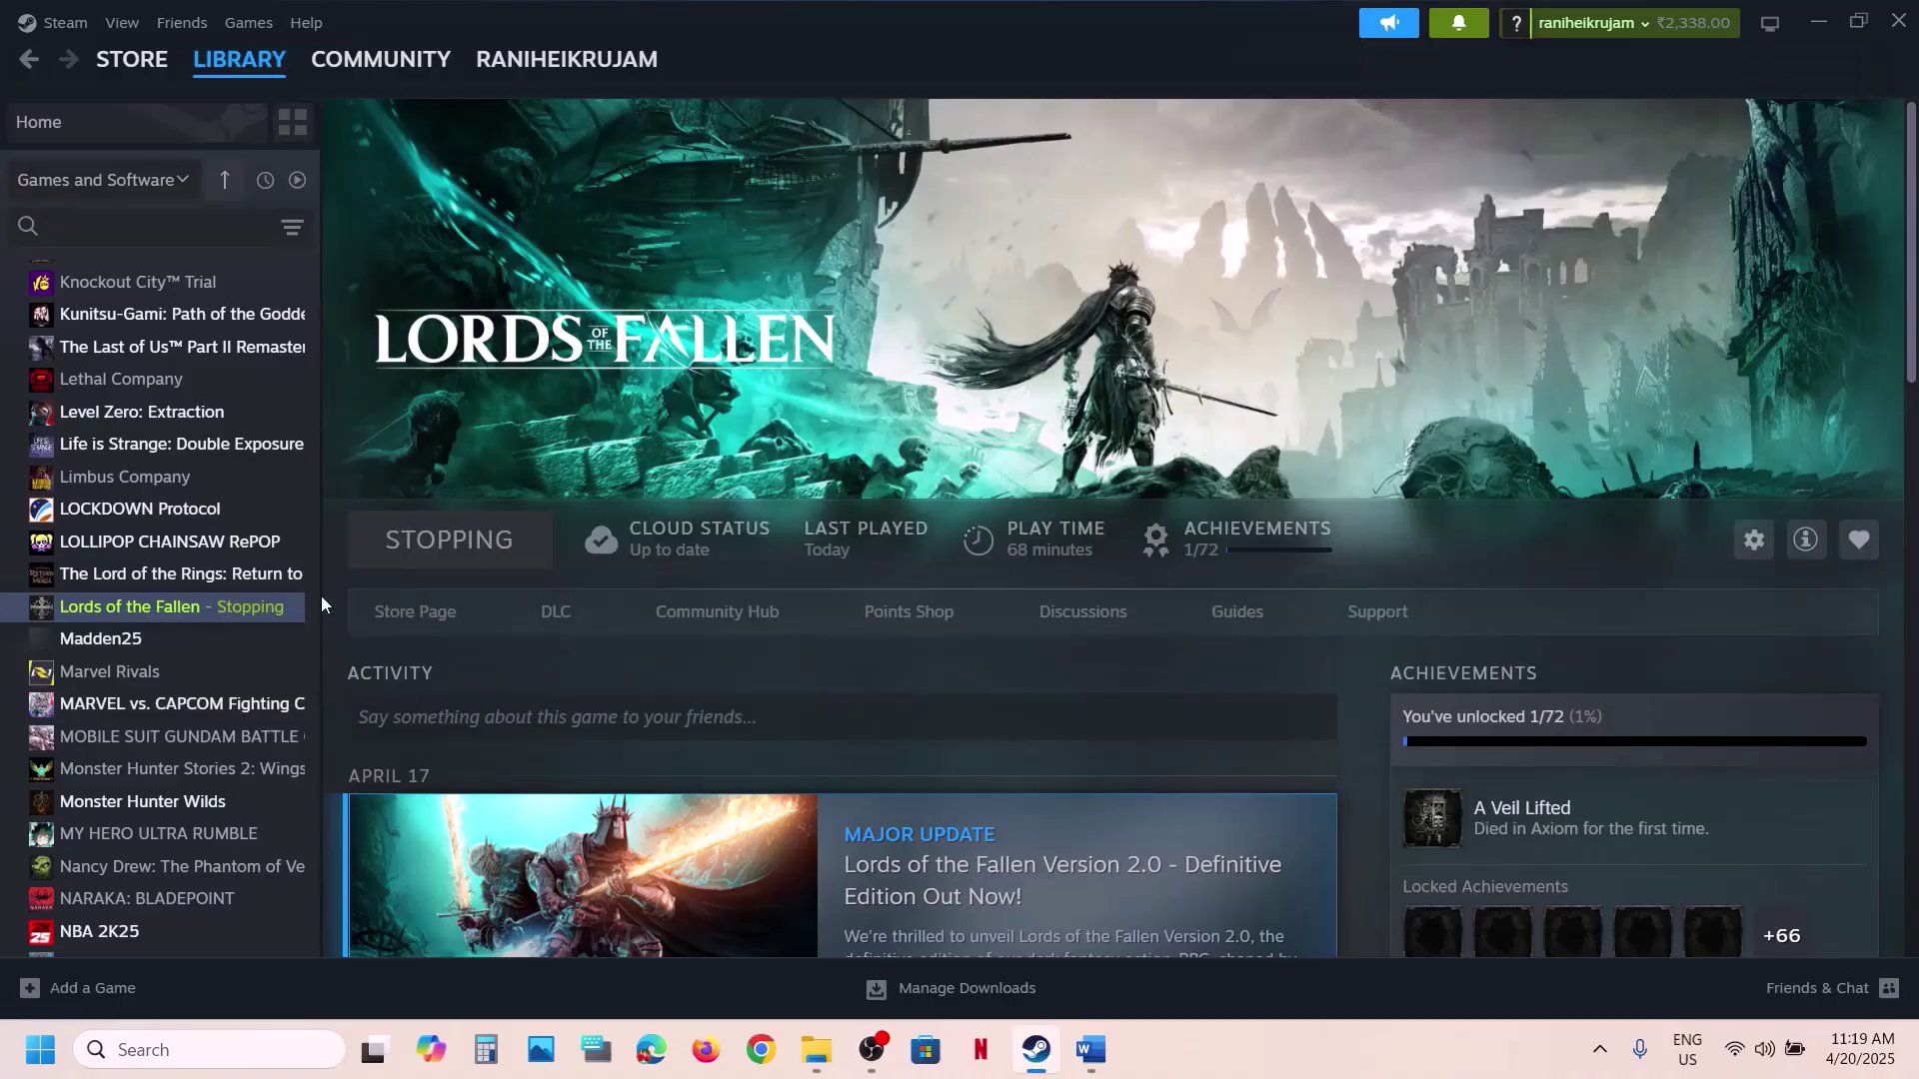
{"action": "right_click", "coordinate": [235, 605]}
{"action": "mouse_move", "coordinate": [321, 707]}
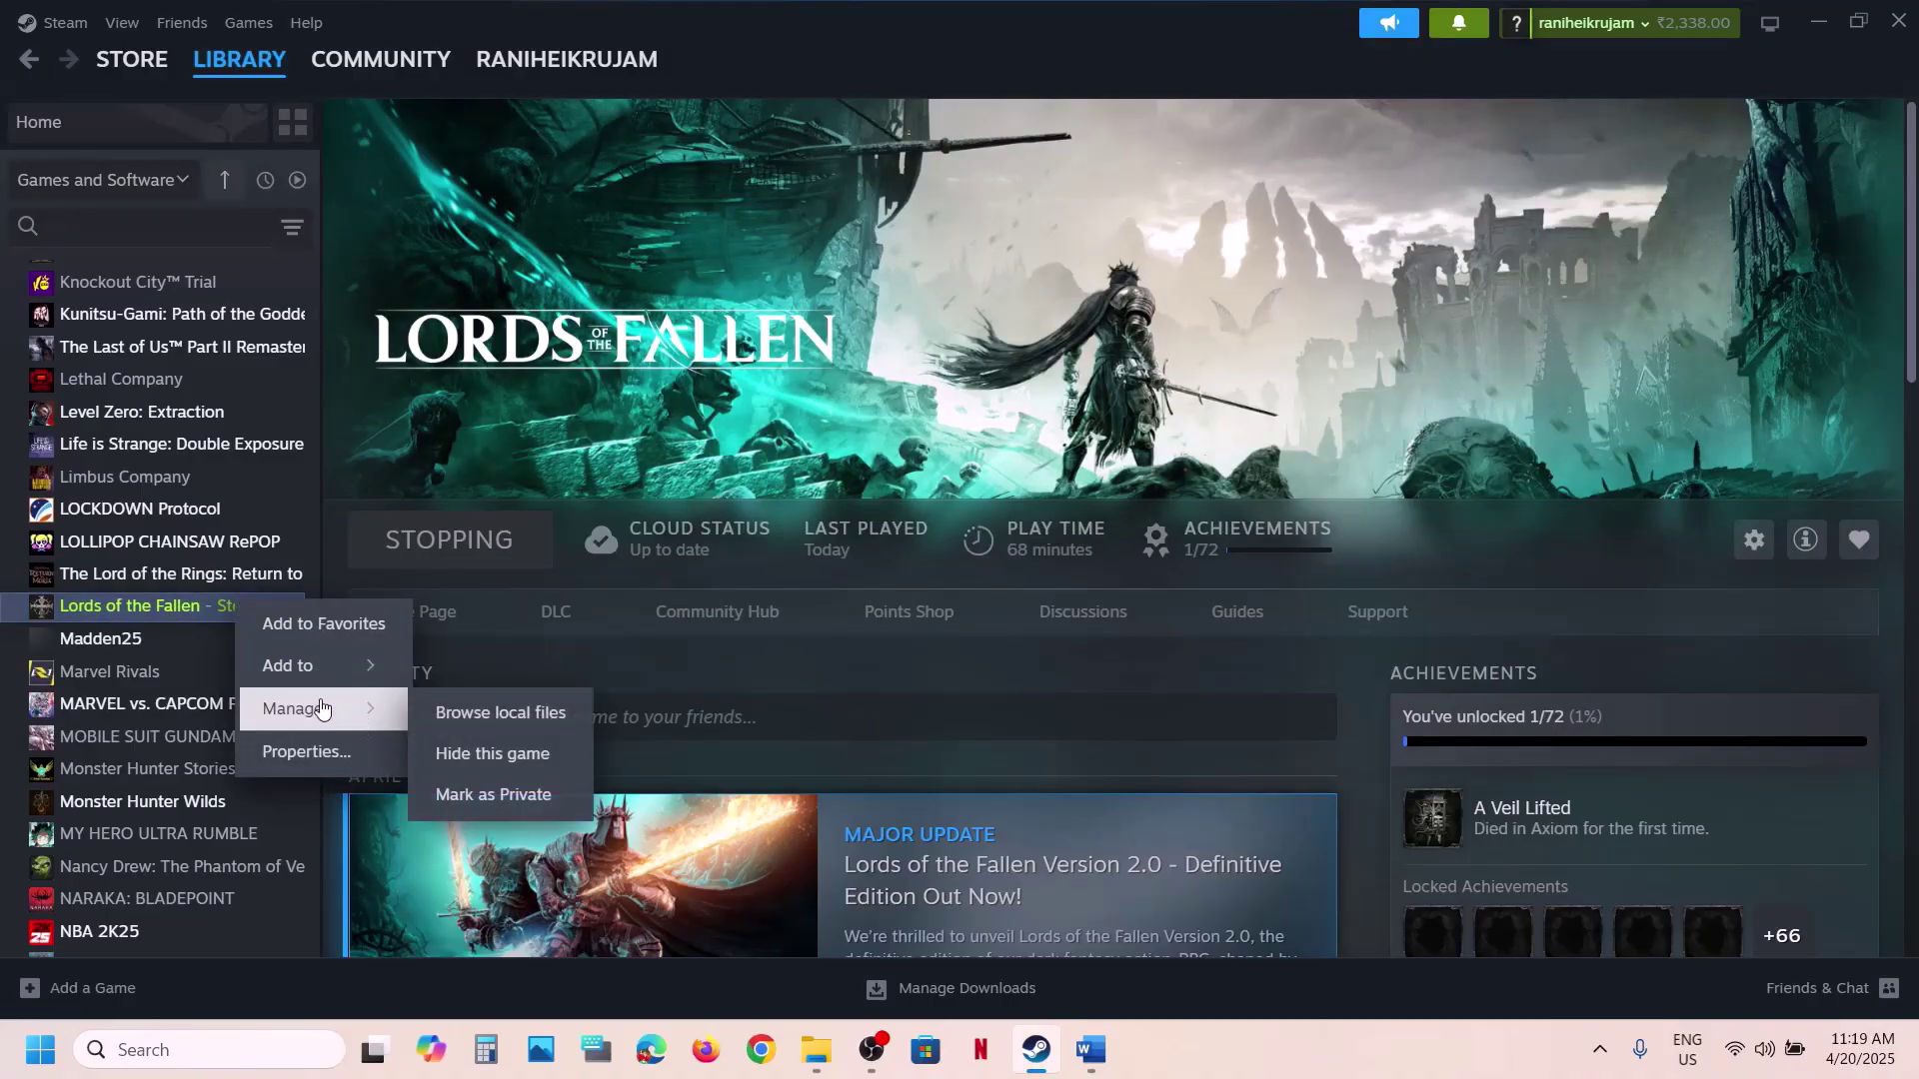
{"action": "left_click", "coordinate": [500, 713]}
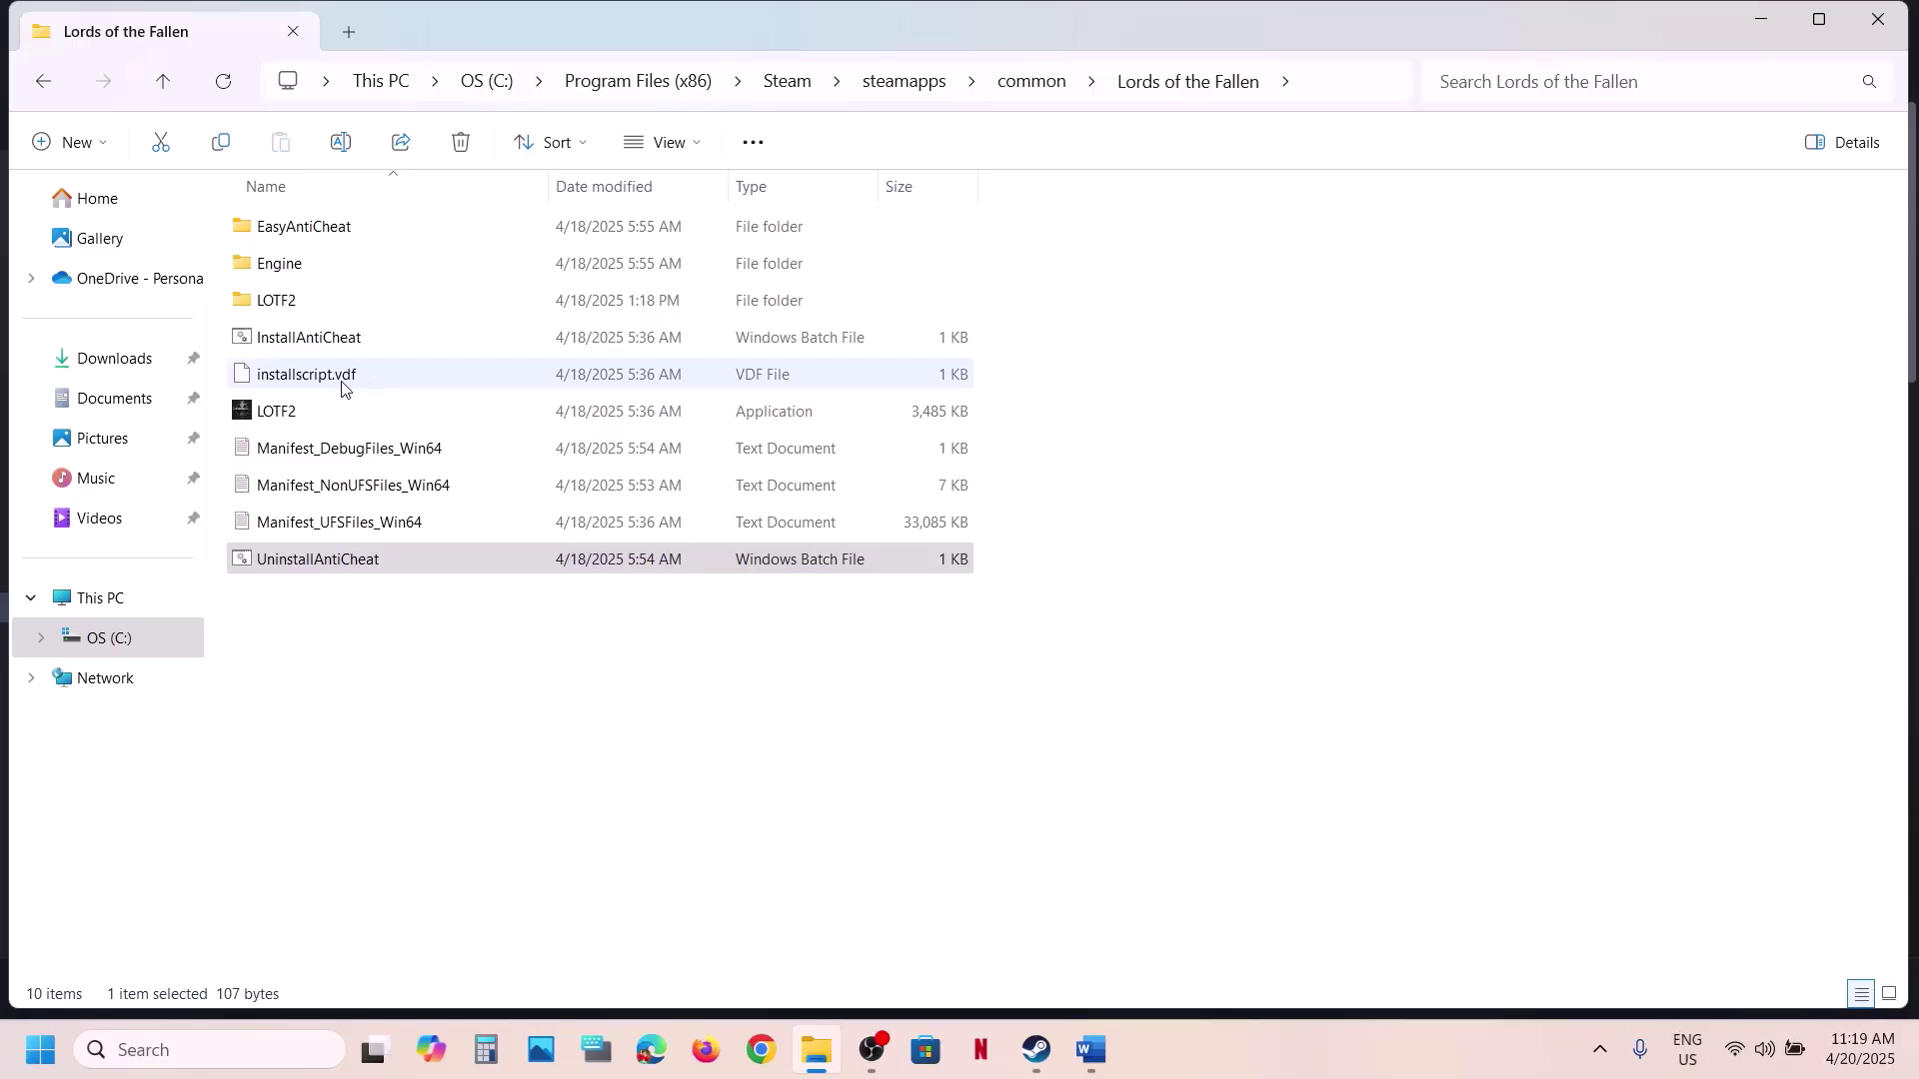
Navigate into LOTF2\Binaries\Win64 and select LOTF2-Win64-Shipping.
{"action": "left_click", "coordinate": [281, 414]}
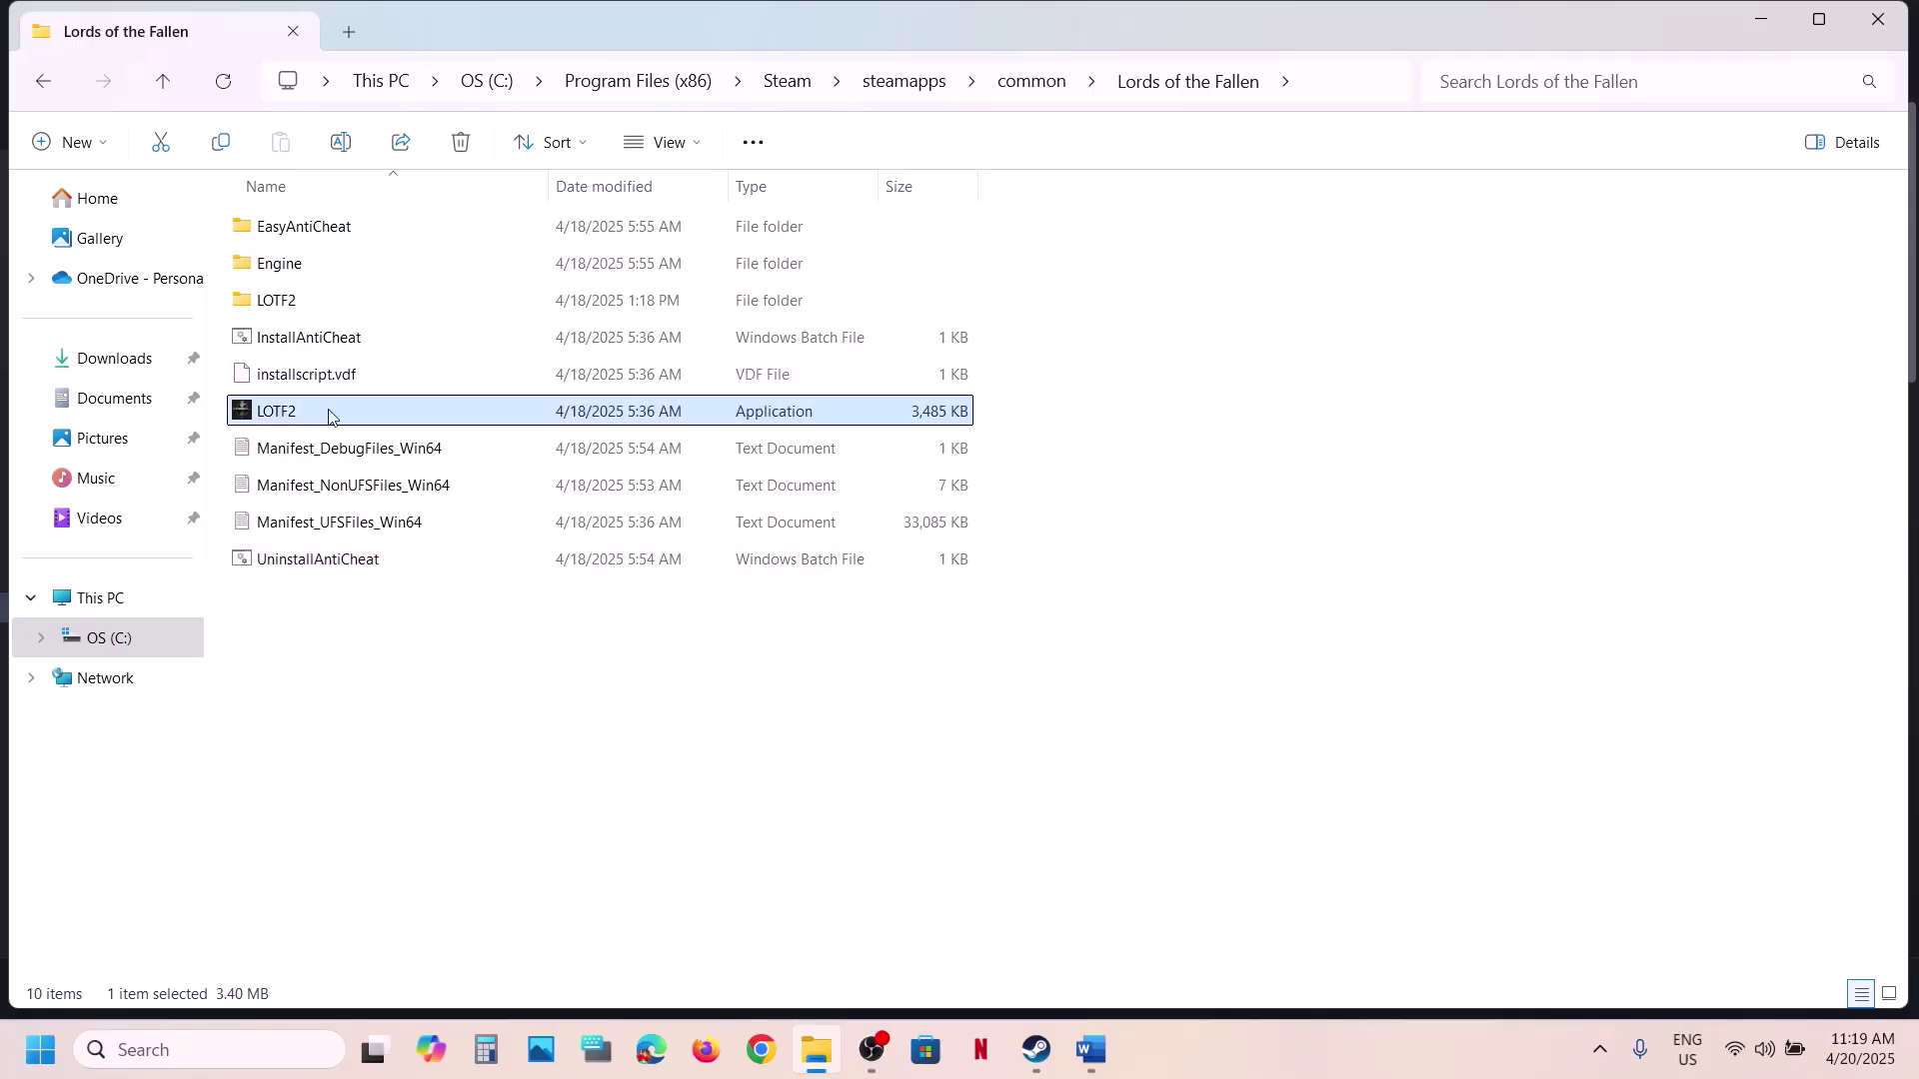
{"action": "left_click", "coordinate": [288, 308]}
{"action": "double_click", "coordinate": [340, 305]}
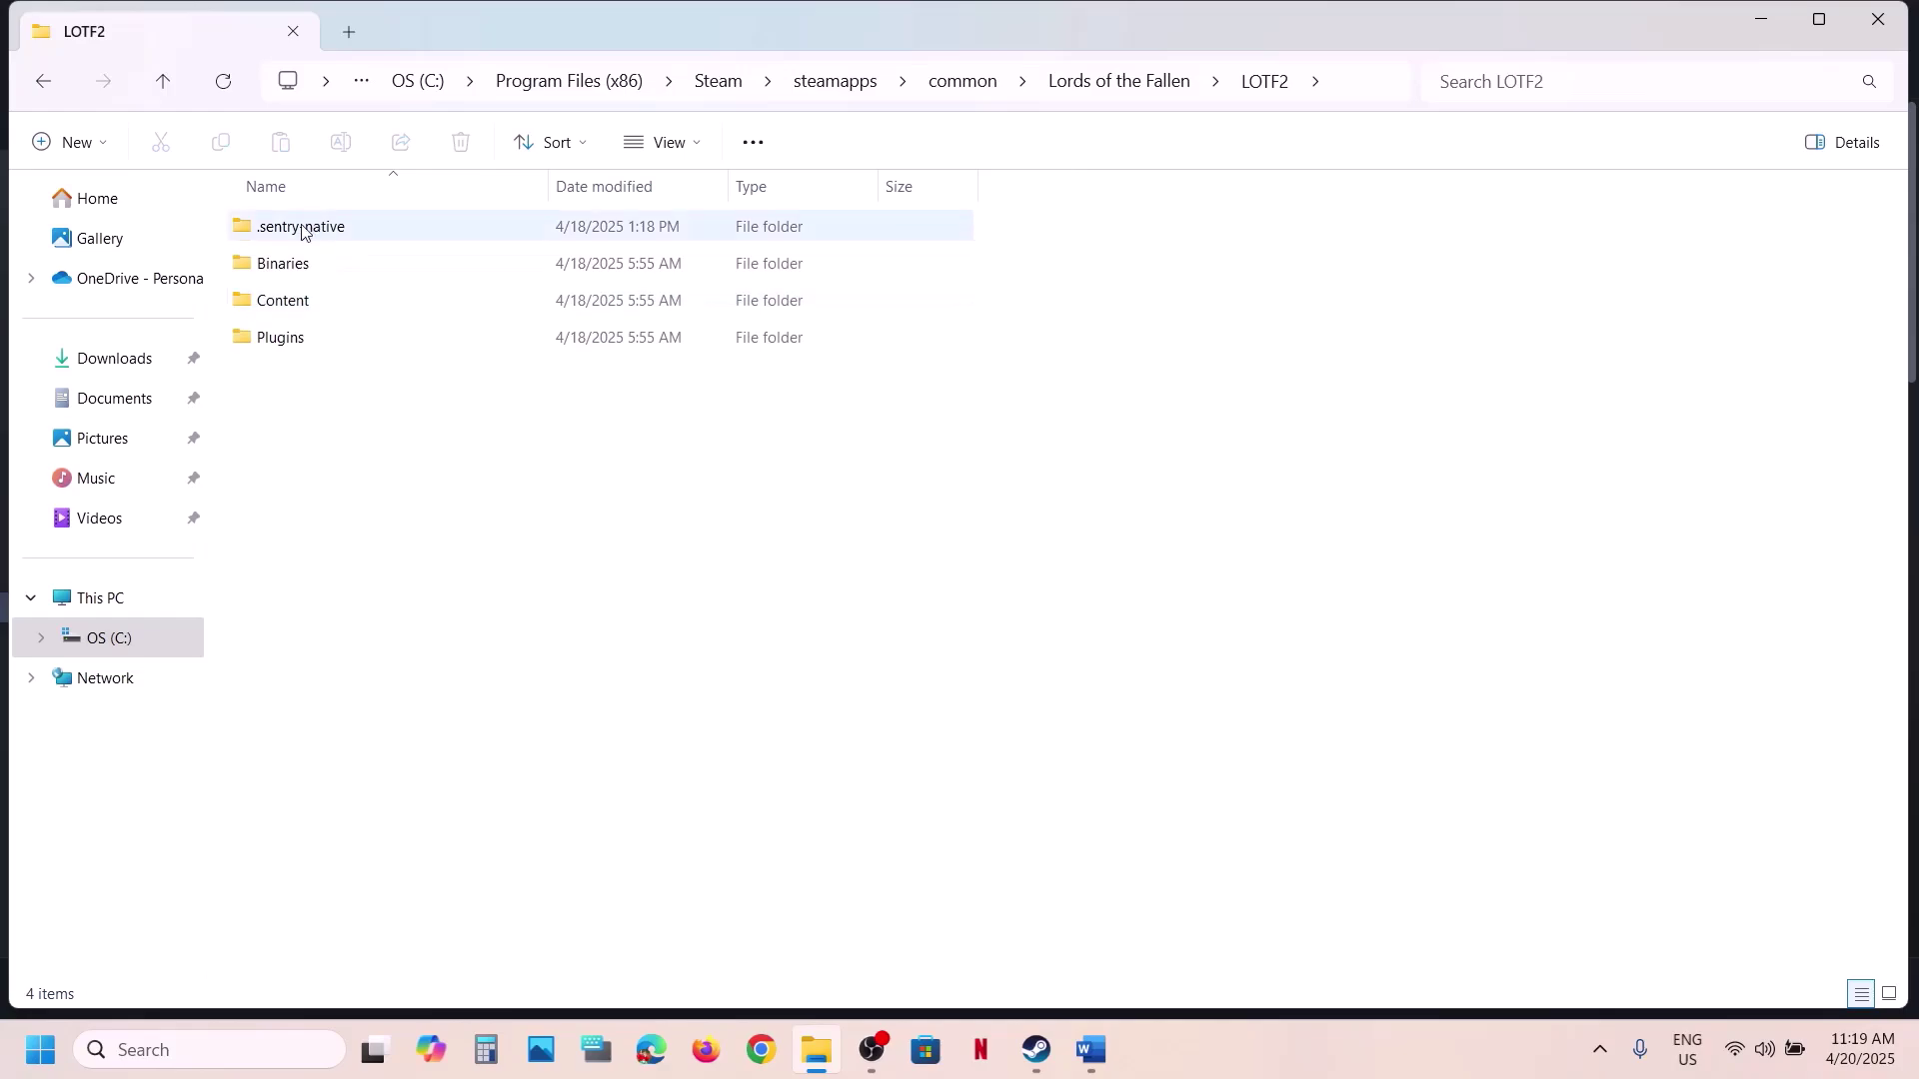
{"action": "double_click", "coordinate": [290, 262]}
{"action": "double_click", "coordinate": [335, 230]}
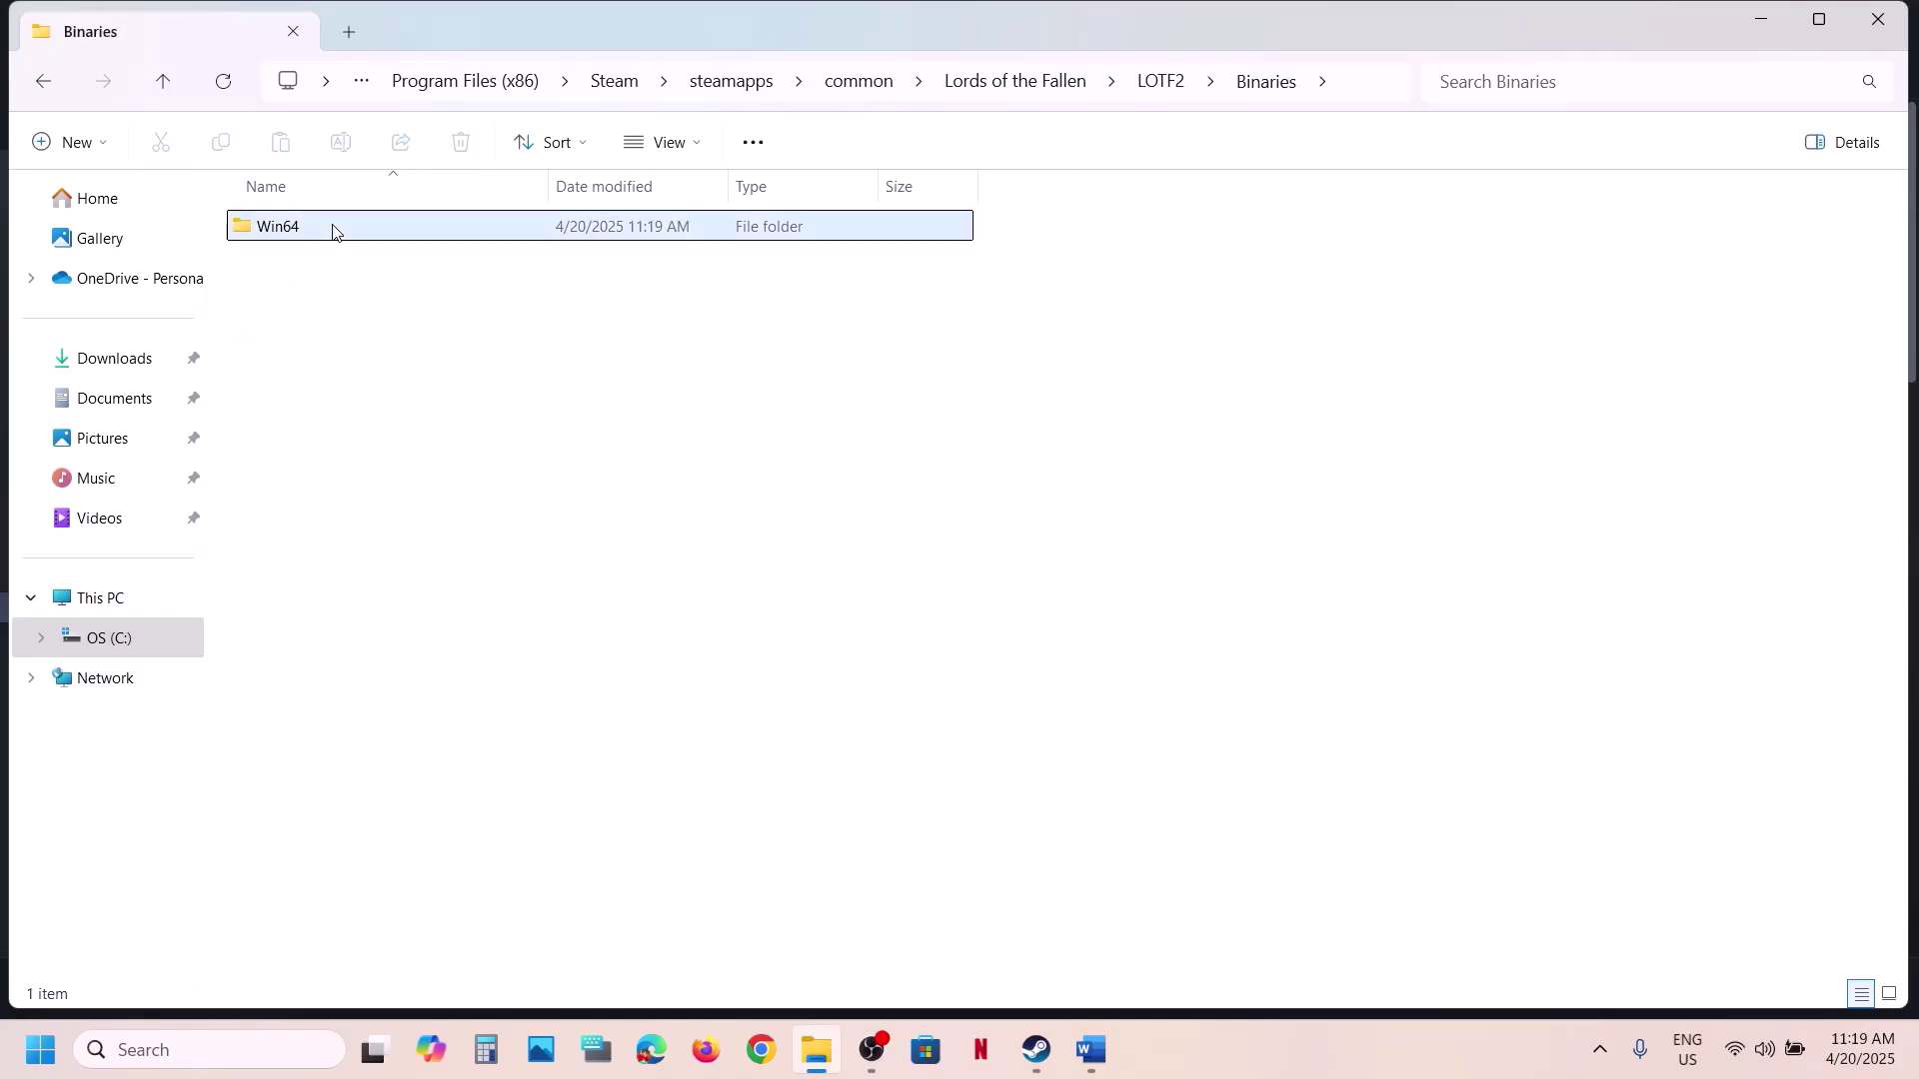
{"action": "left_click", "coordinate": [355, 630]}
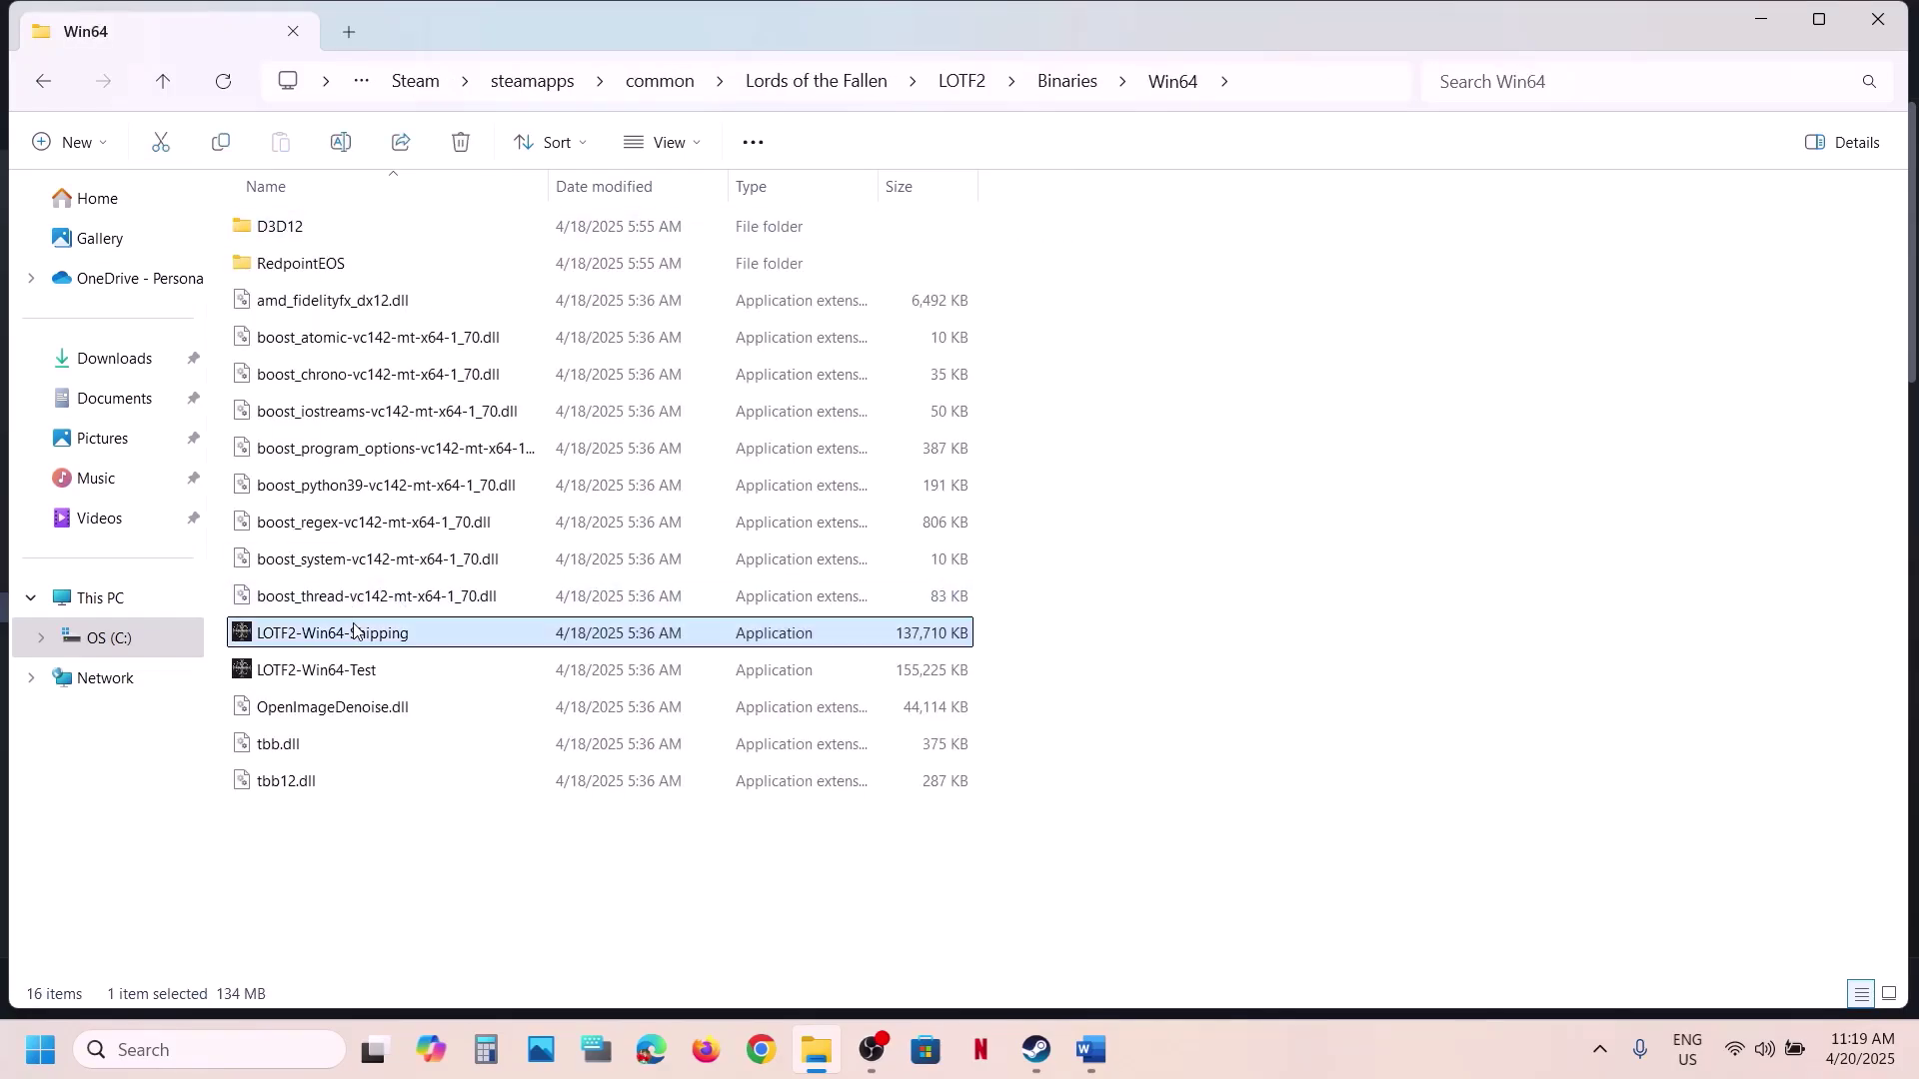
Set LOTF2-Win64-Shipping to run as administrator in its Compatibility properties.
{"action": "right_click", "coordinate": [405, 639]}
{"action": "left_click", "coordinate": [505, 656]}
{"action": "left_click", "coordinate": [612, 394]}
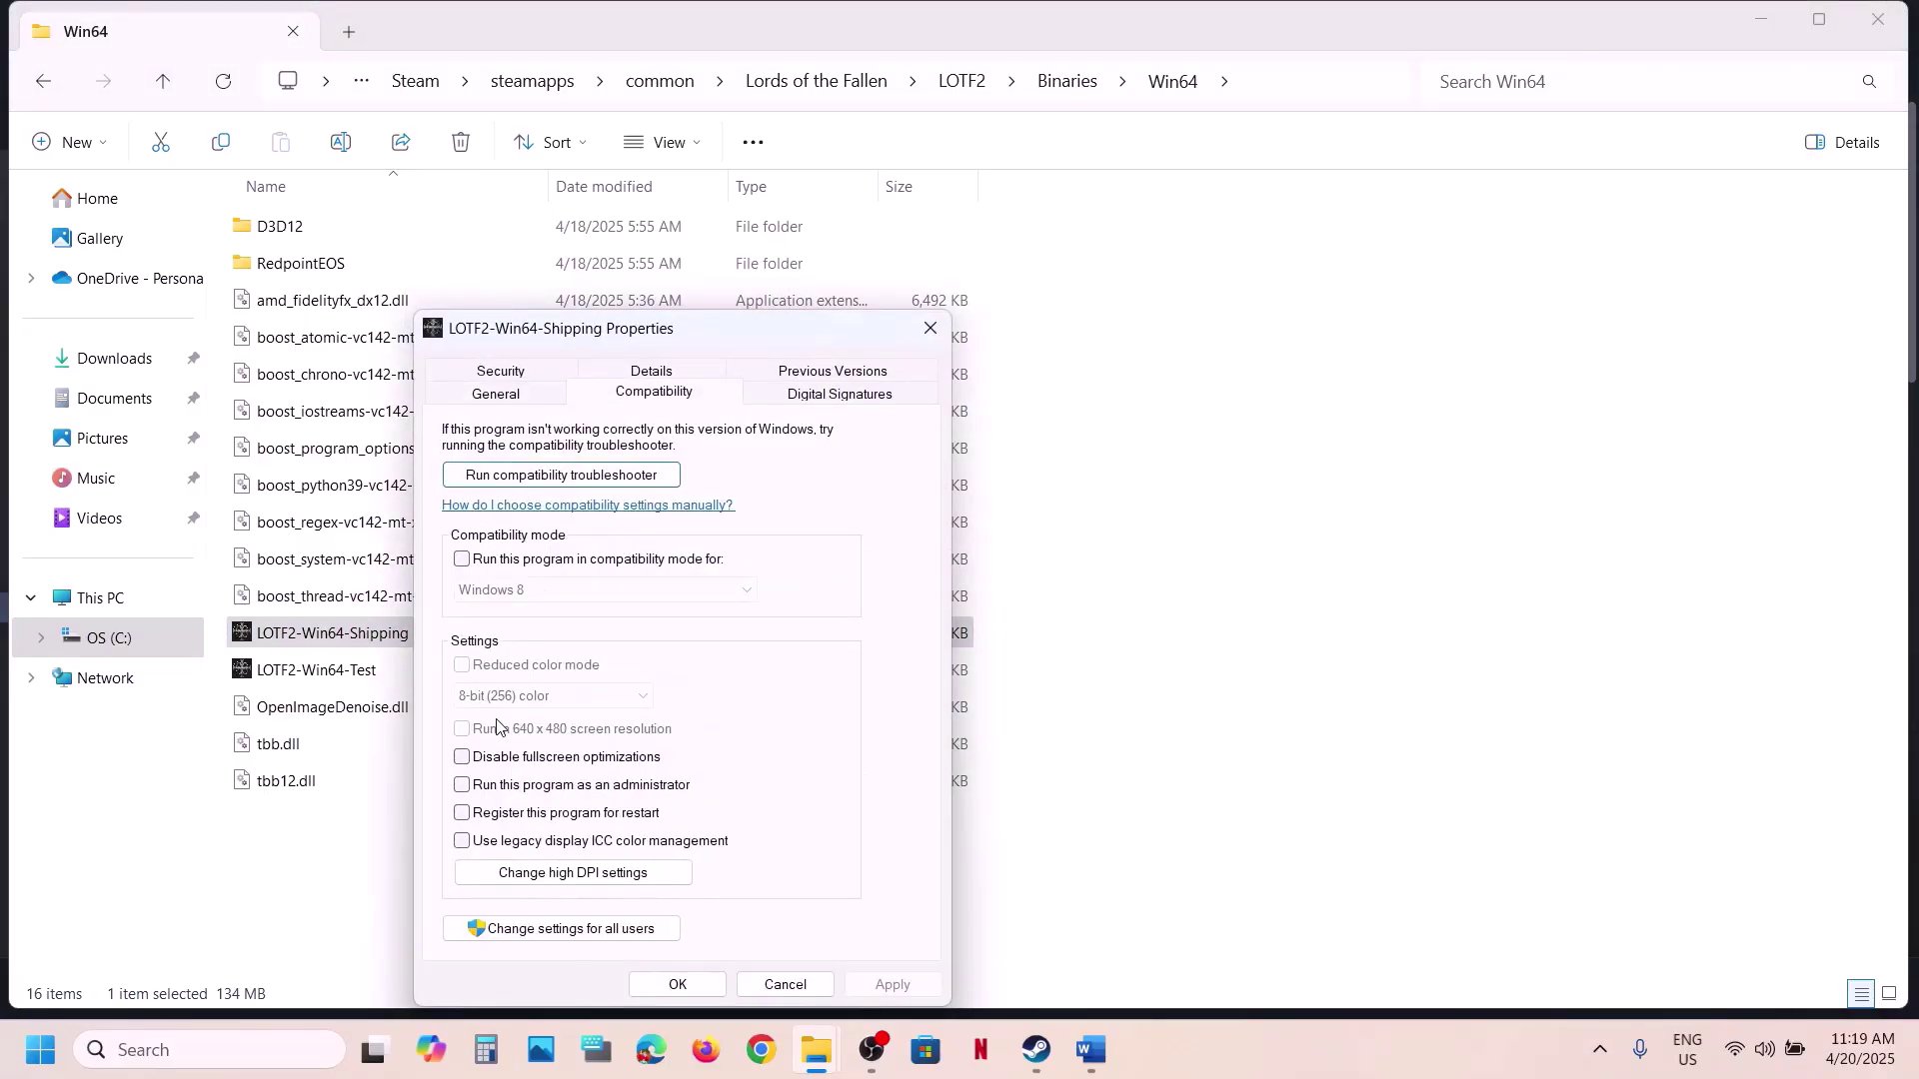
{"action": "left_click", "coordinate": [465, 786]}
{"action": "left_click", "coordinate": [897, 985]}
{"action": "left_click", "coordinate": [679, 986]}
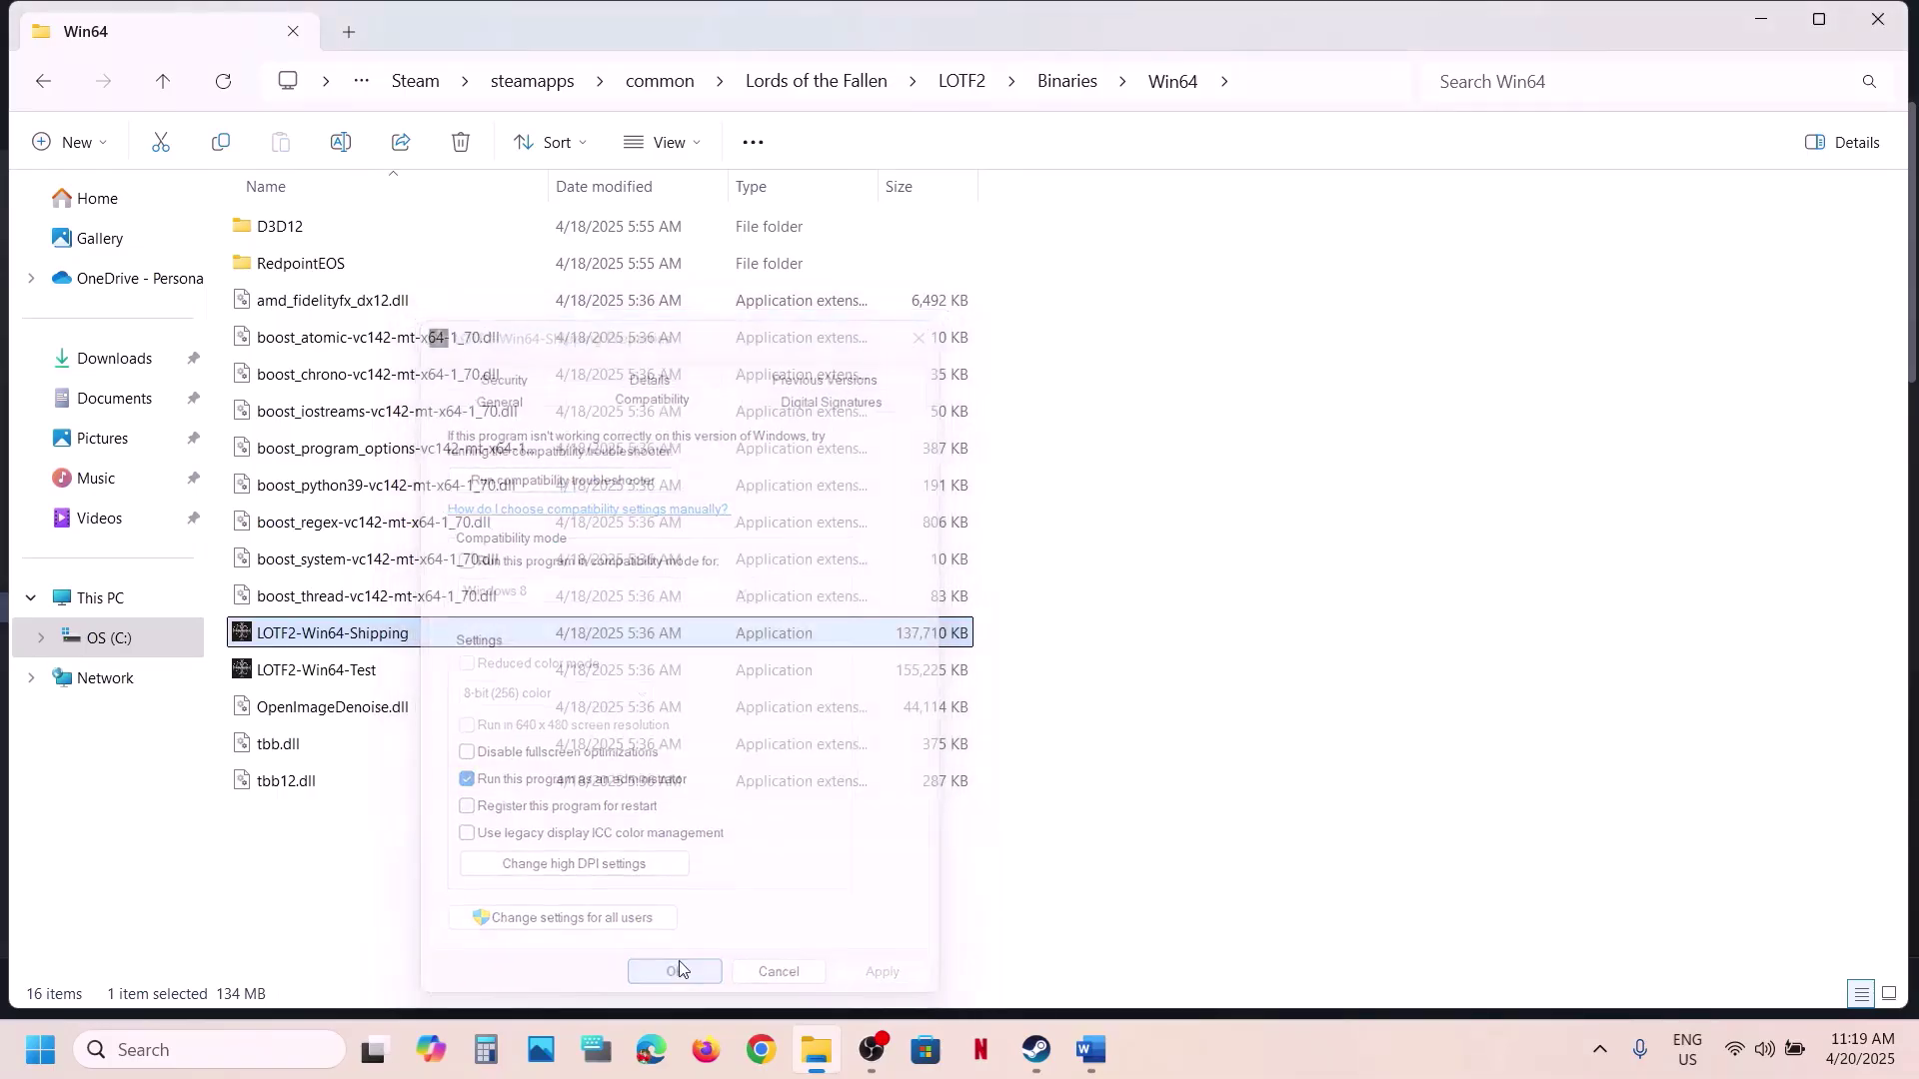
Enable Windows 7 compatibility mode and disable fullscreen optimizations for LOTF2-Win64-Shipping.
{"action": "right_click", "coordinate": [389, 644]}
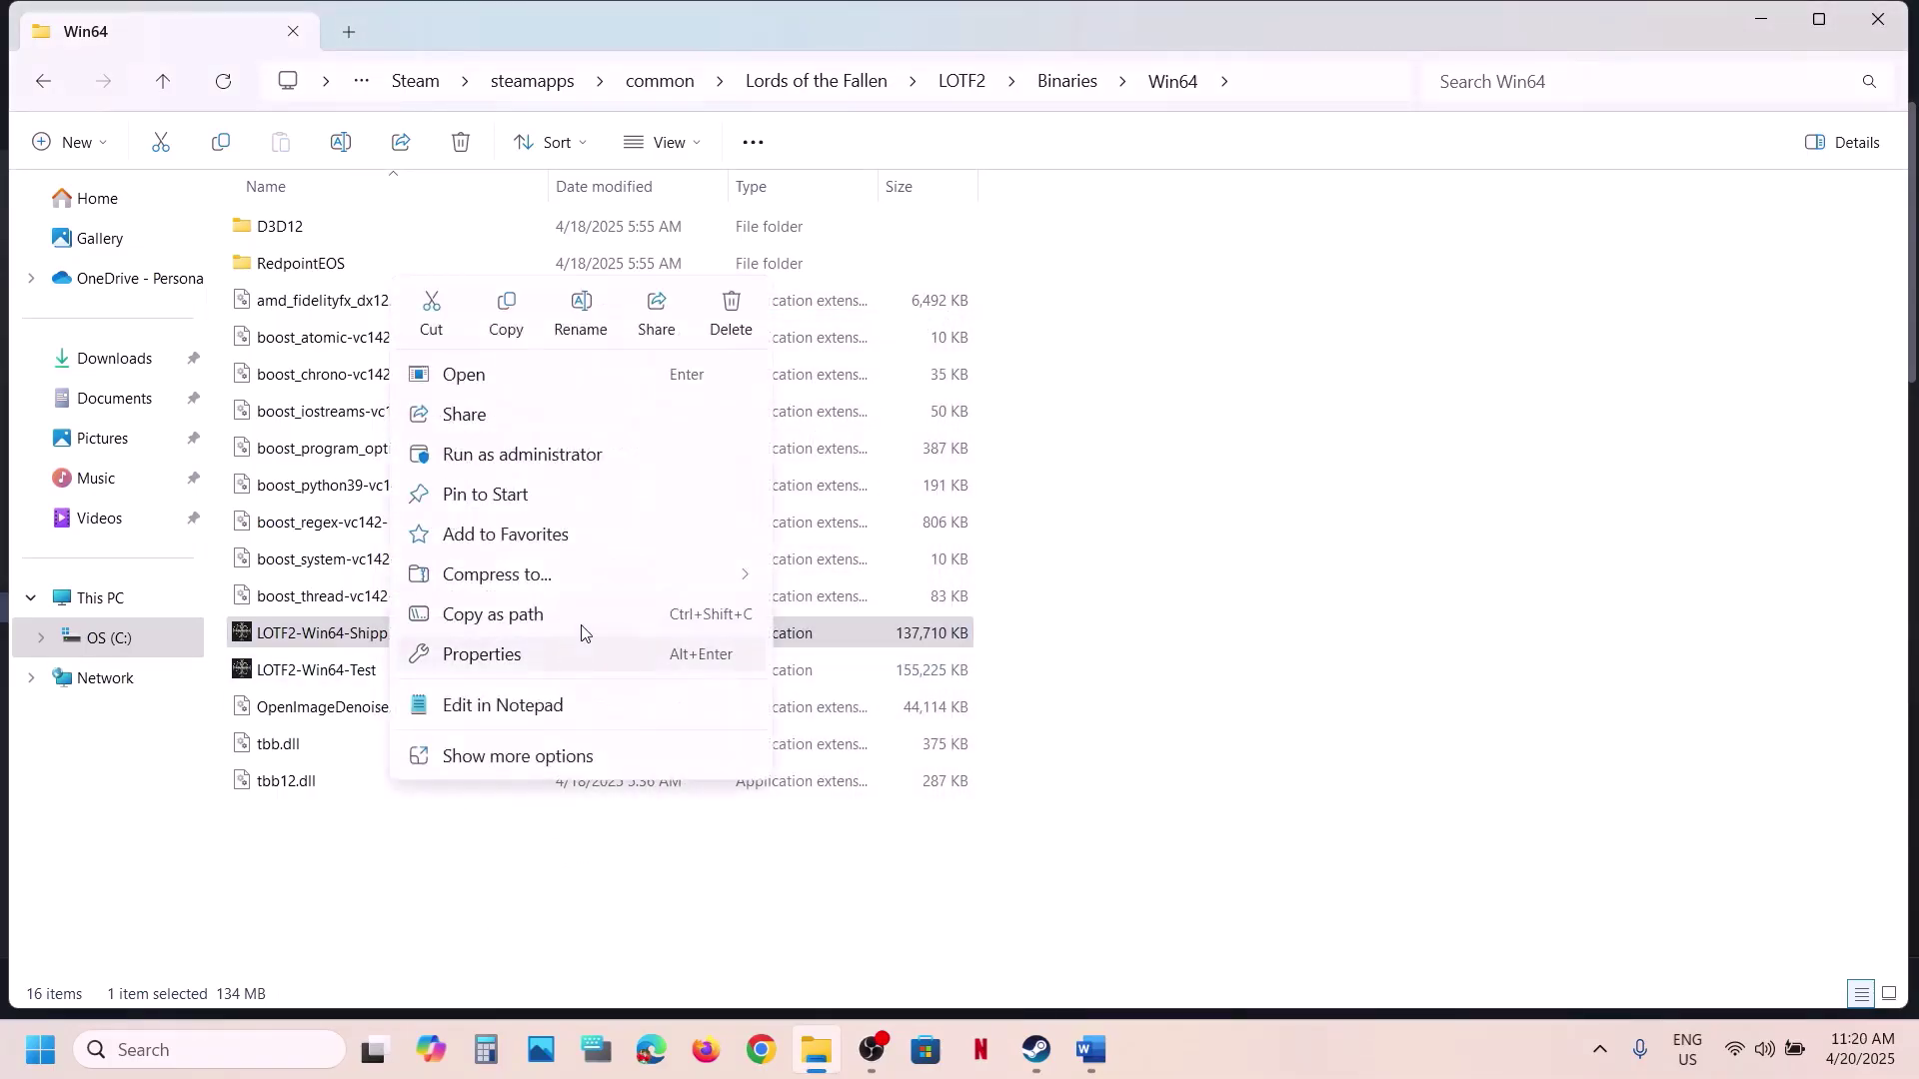
{"action": "left_click", "coordinate": [509, 659]}
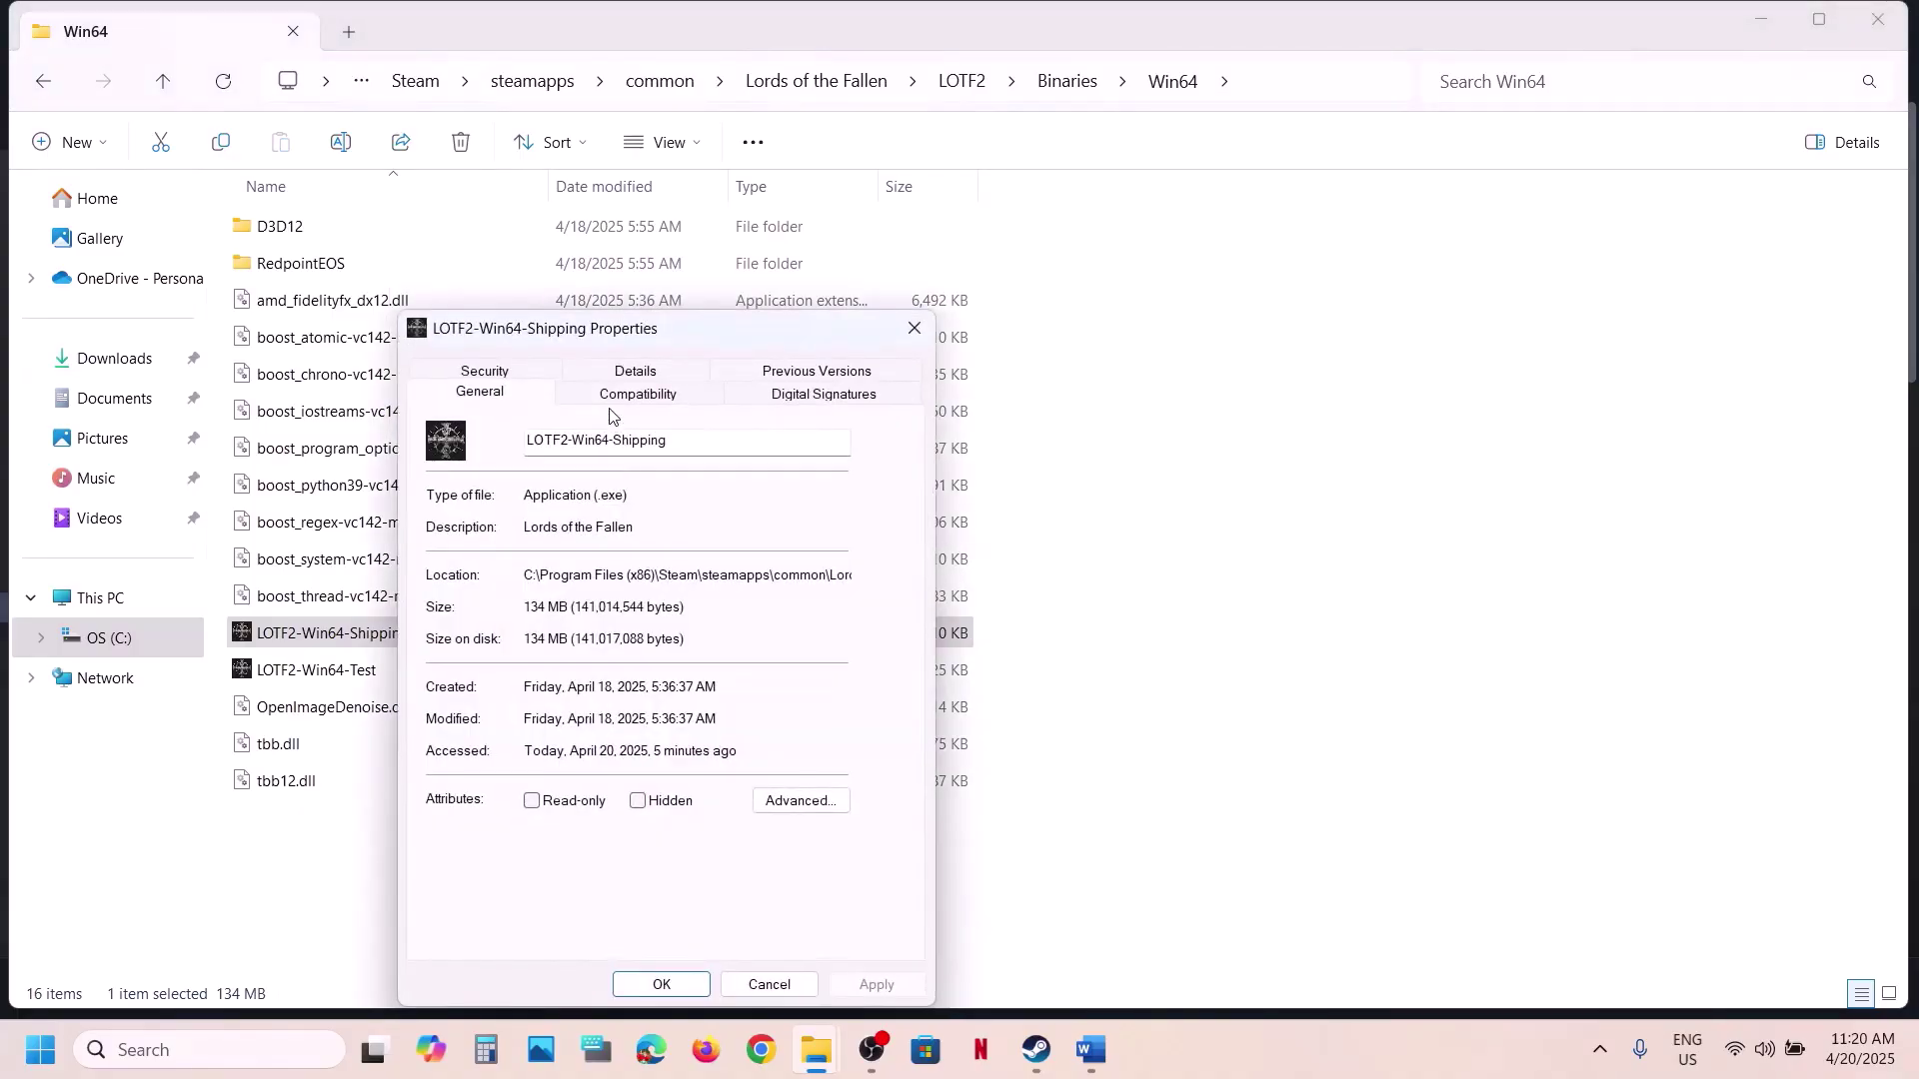
{"action": "left_click", "coordinate": [630, 396]}
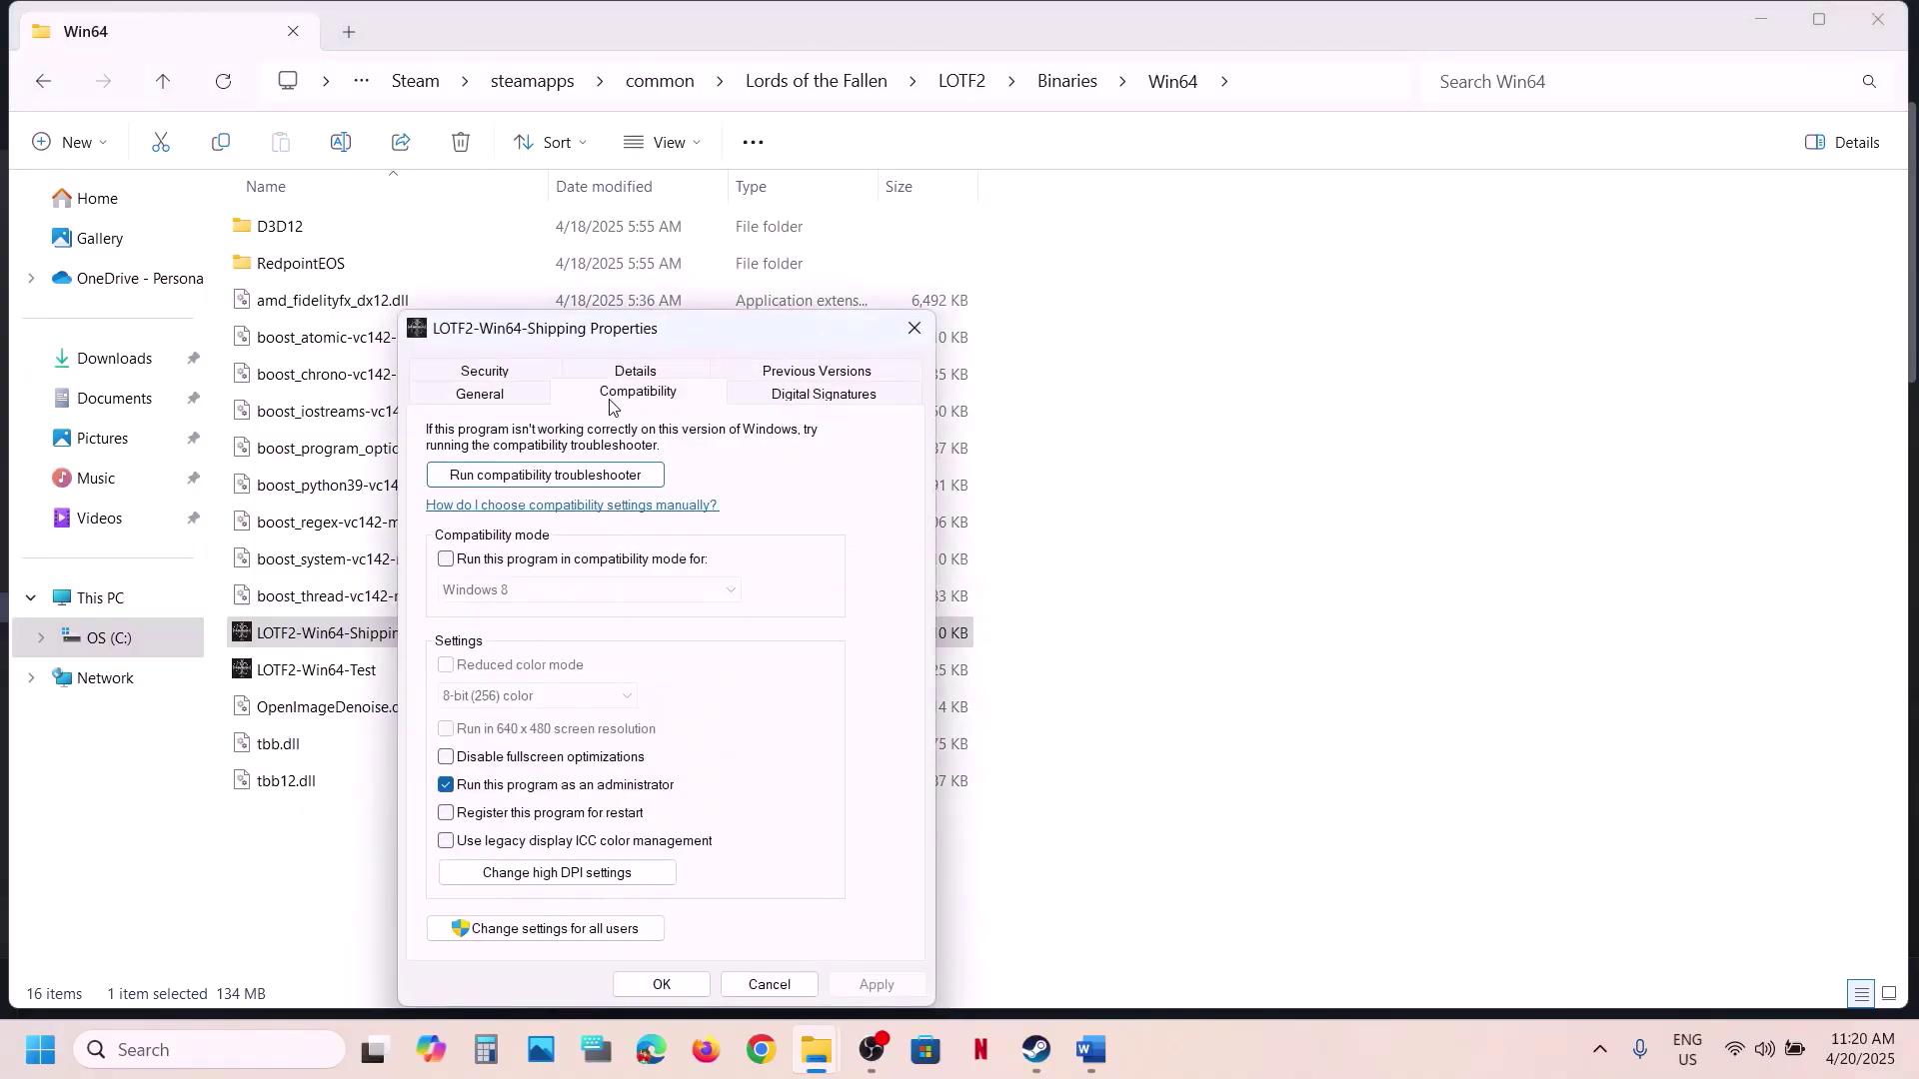
{"action": "left_click", "coordinate": [447, 561]}
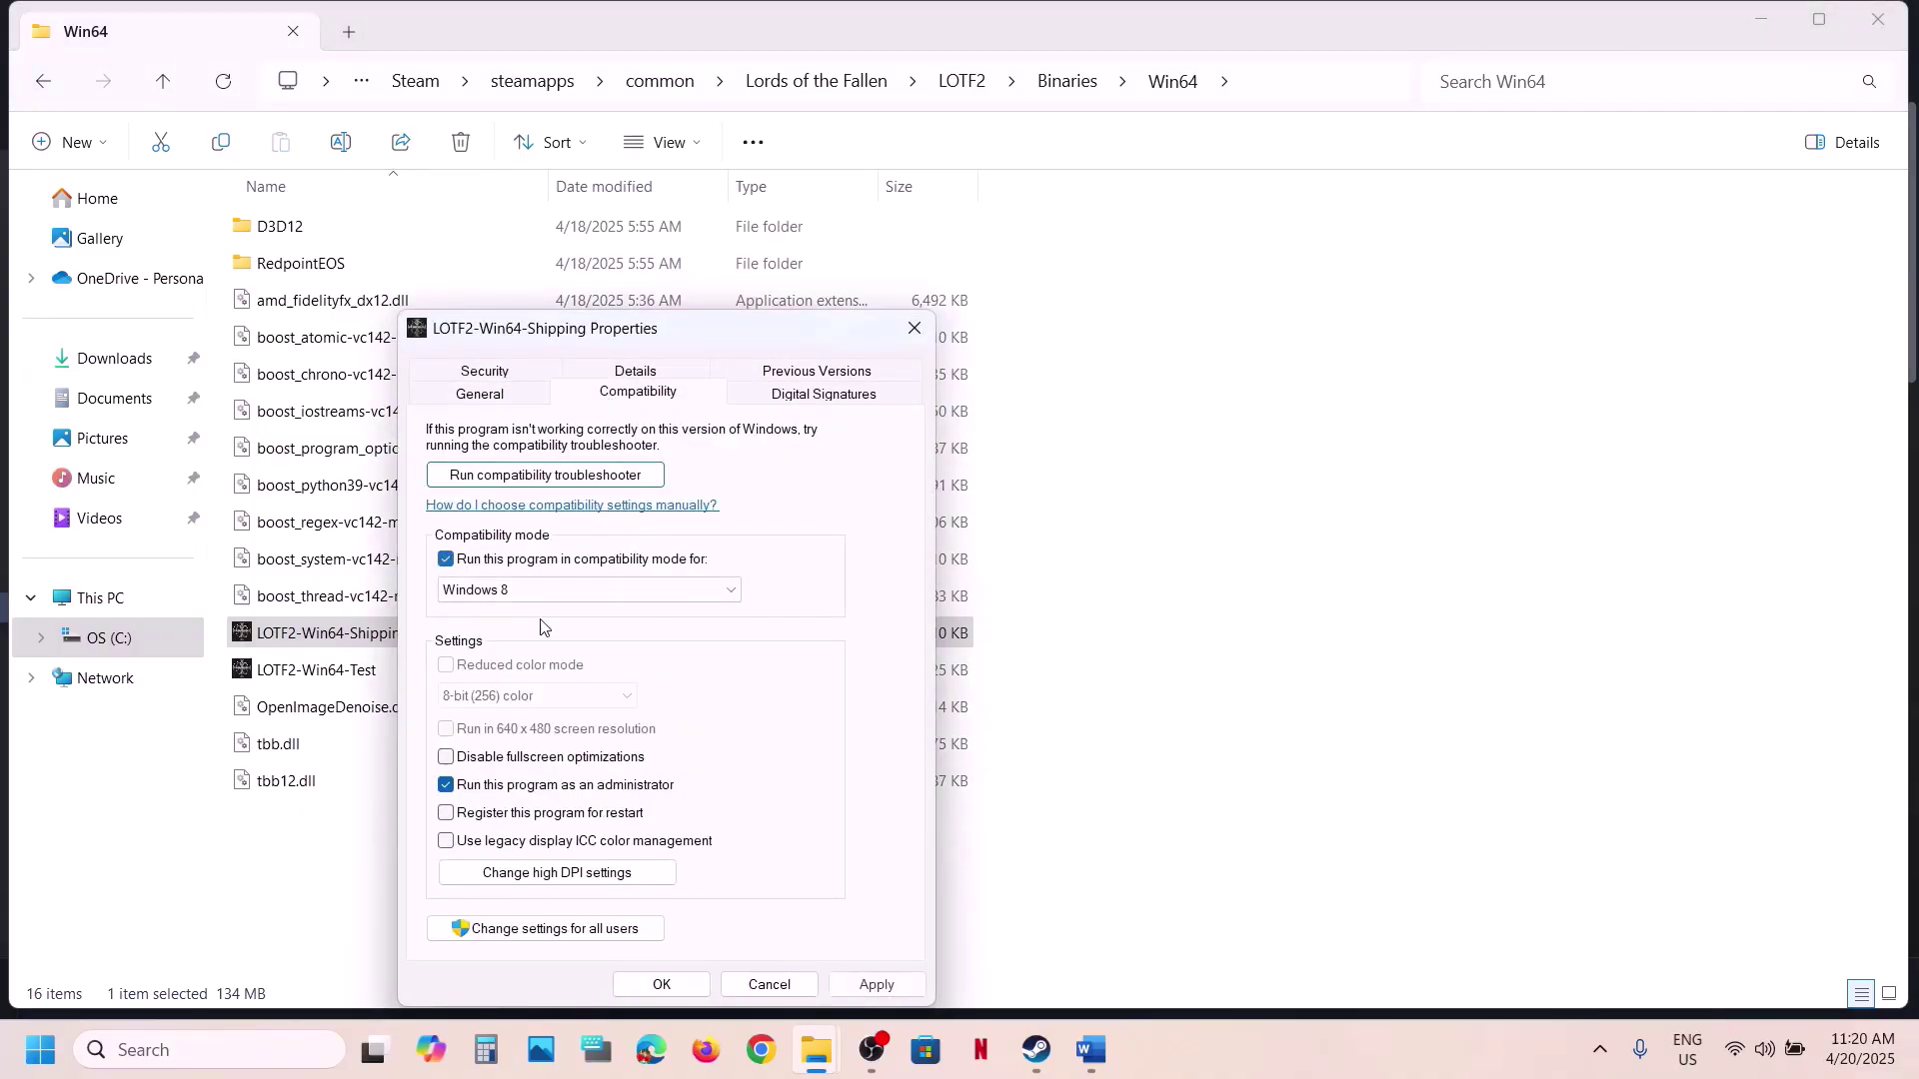
{"action": "left_click", "coordinate": [896, 992]}
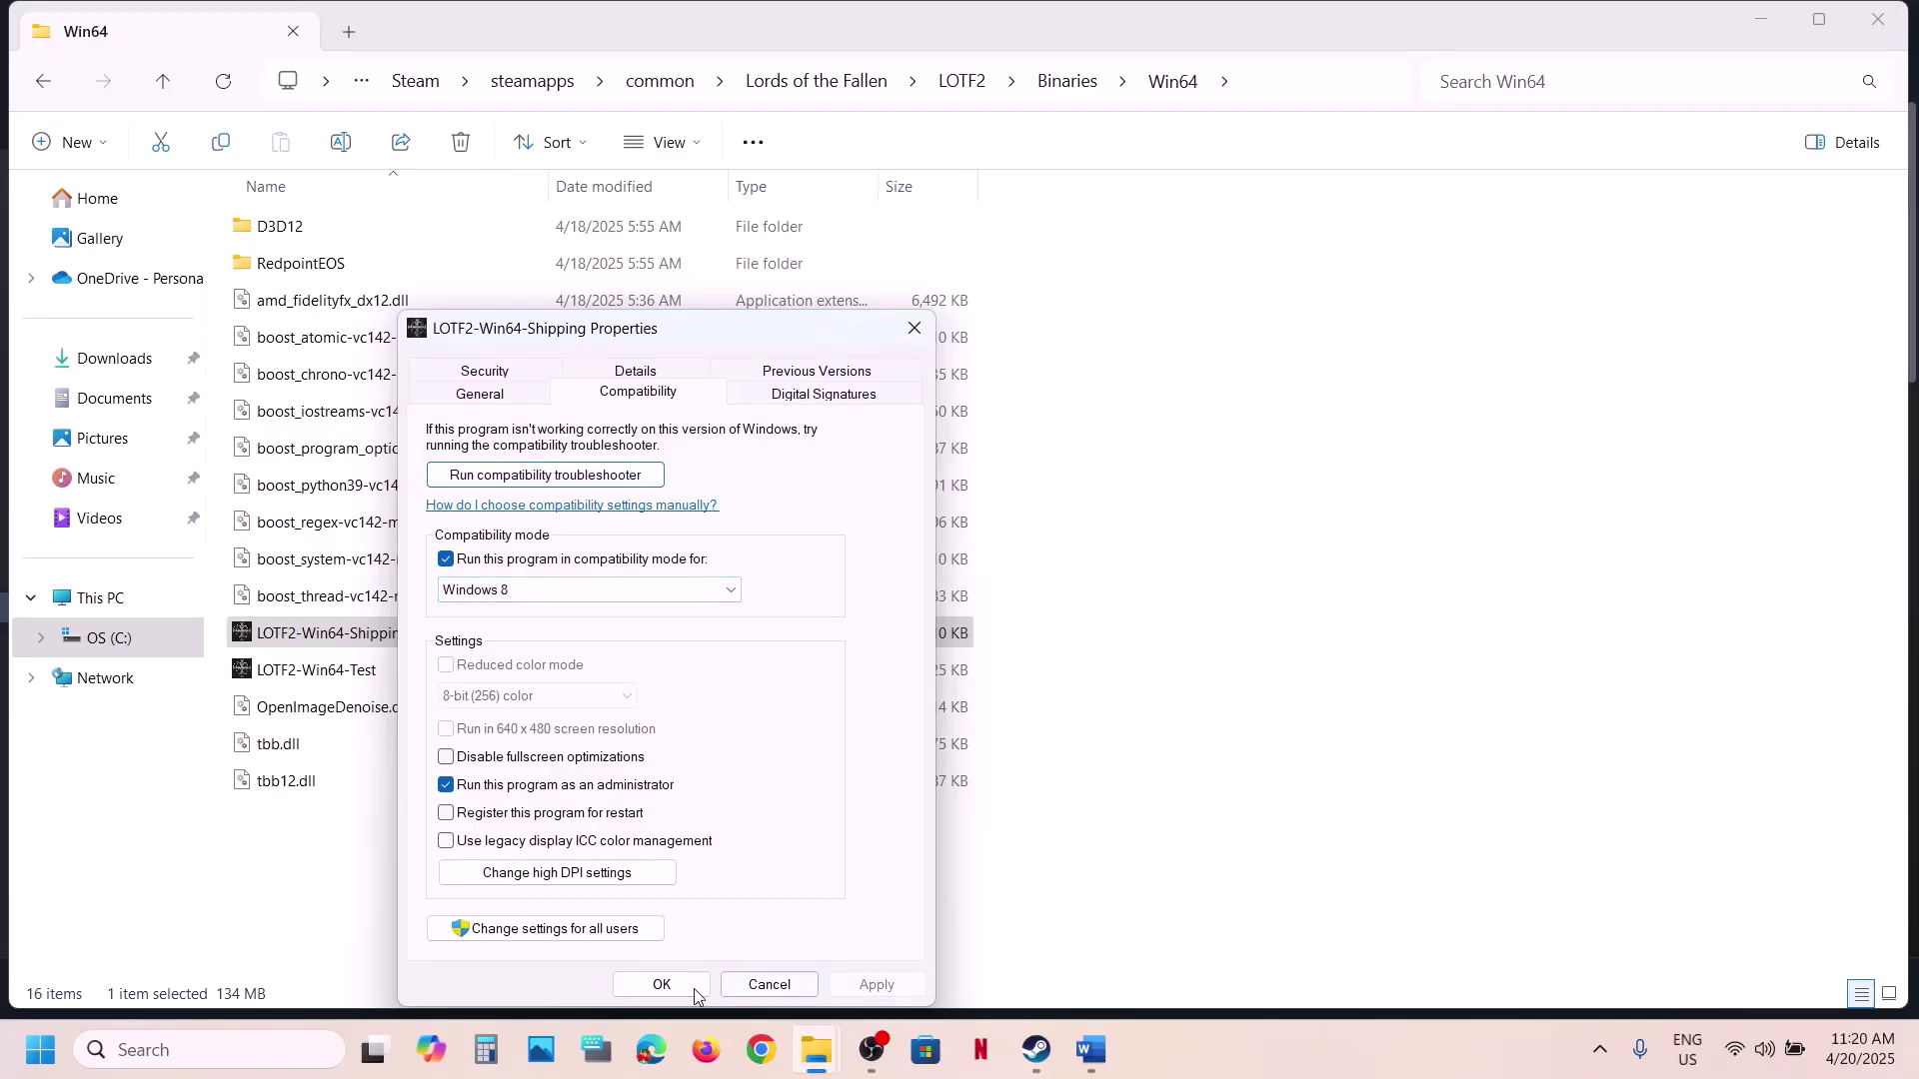
{"action": "left_click", "coordinate": [626, 586]}
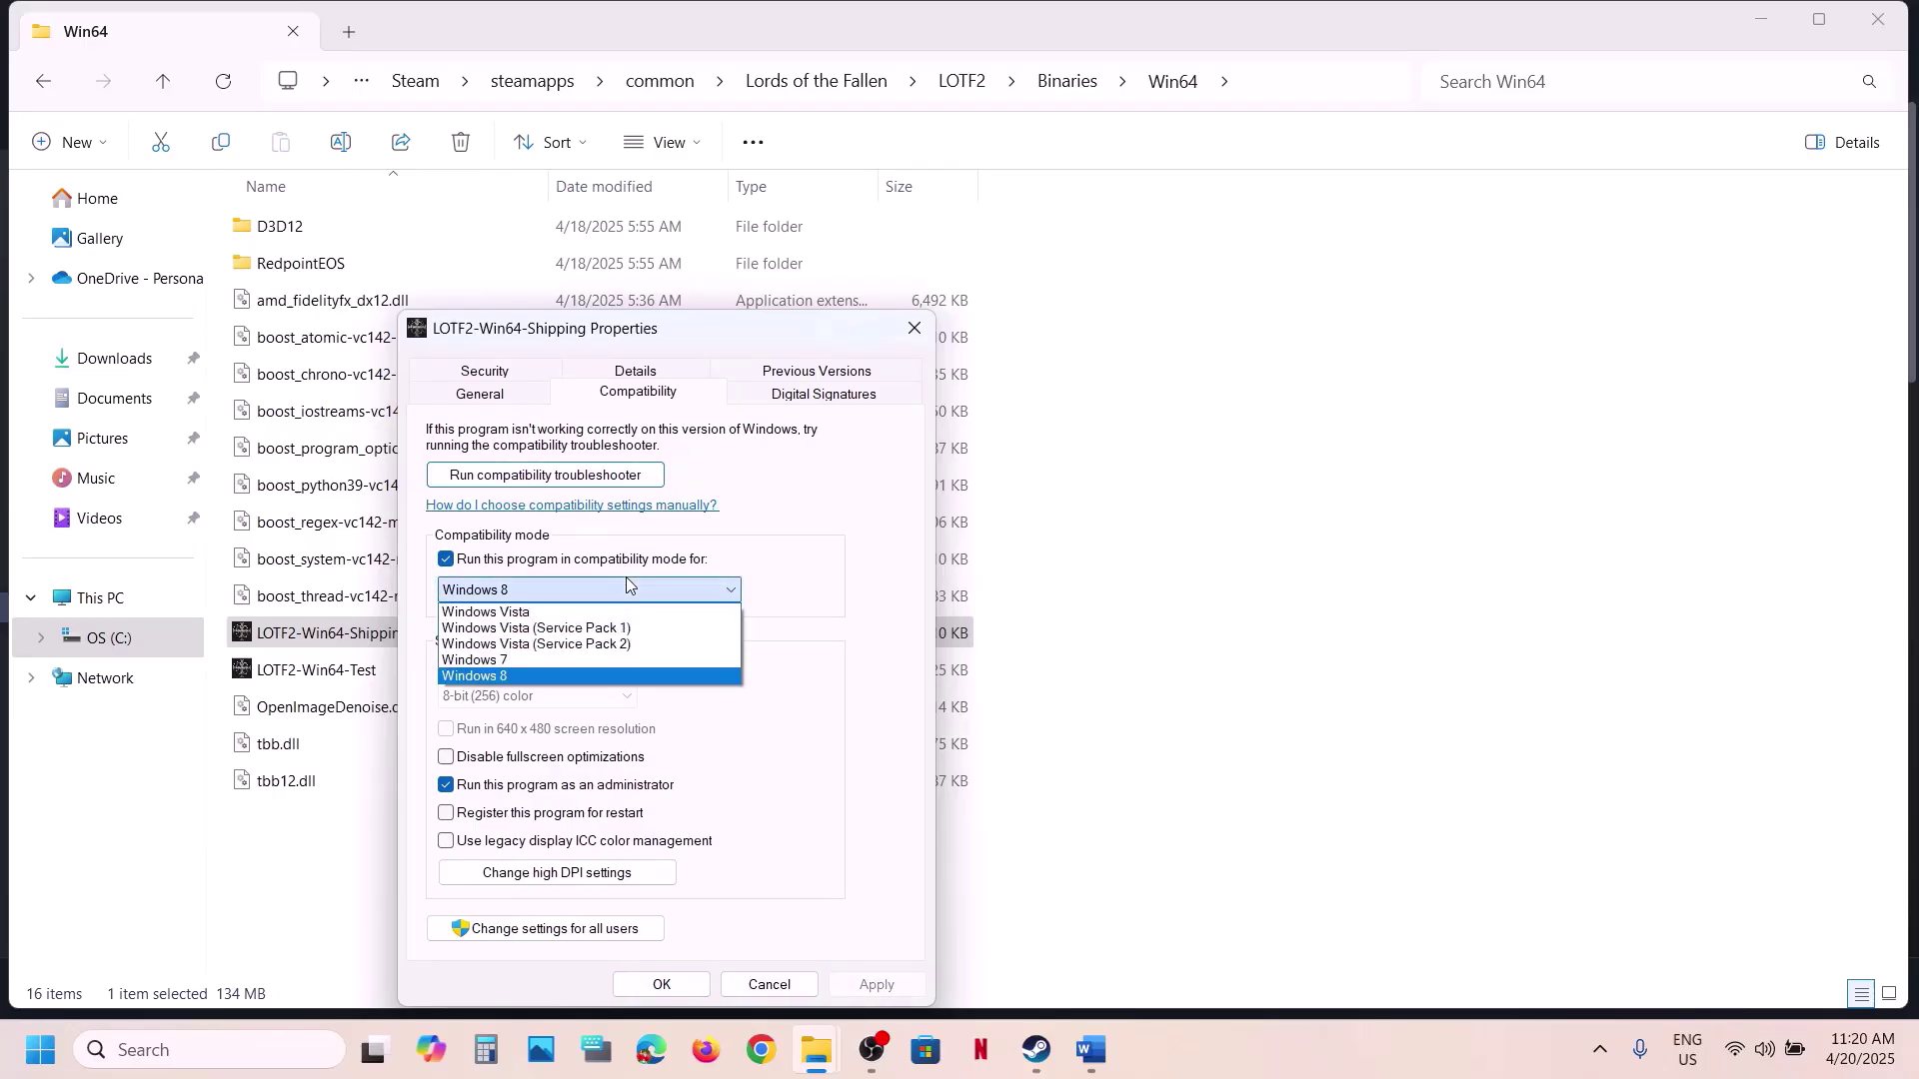
{"action": "left_click", "coordinate": [519, 660]}
{"action": "left_click", "coordinate": [875, 983]}
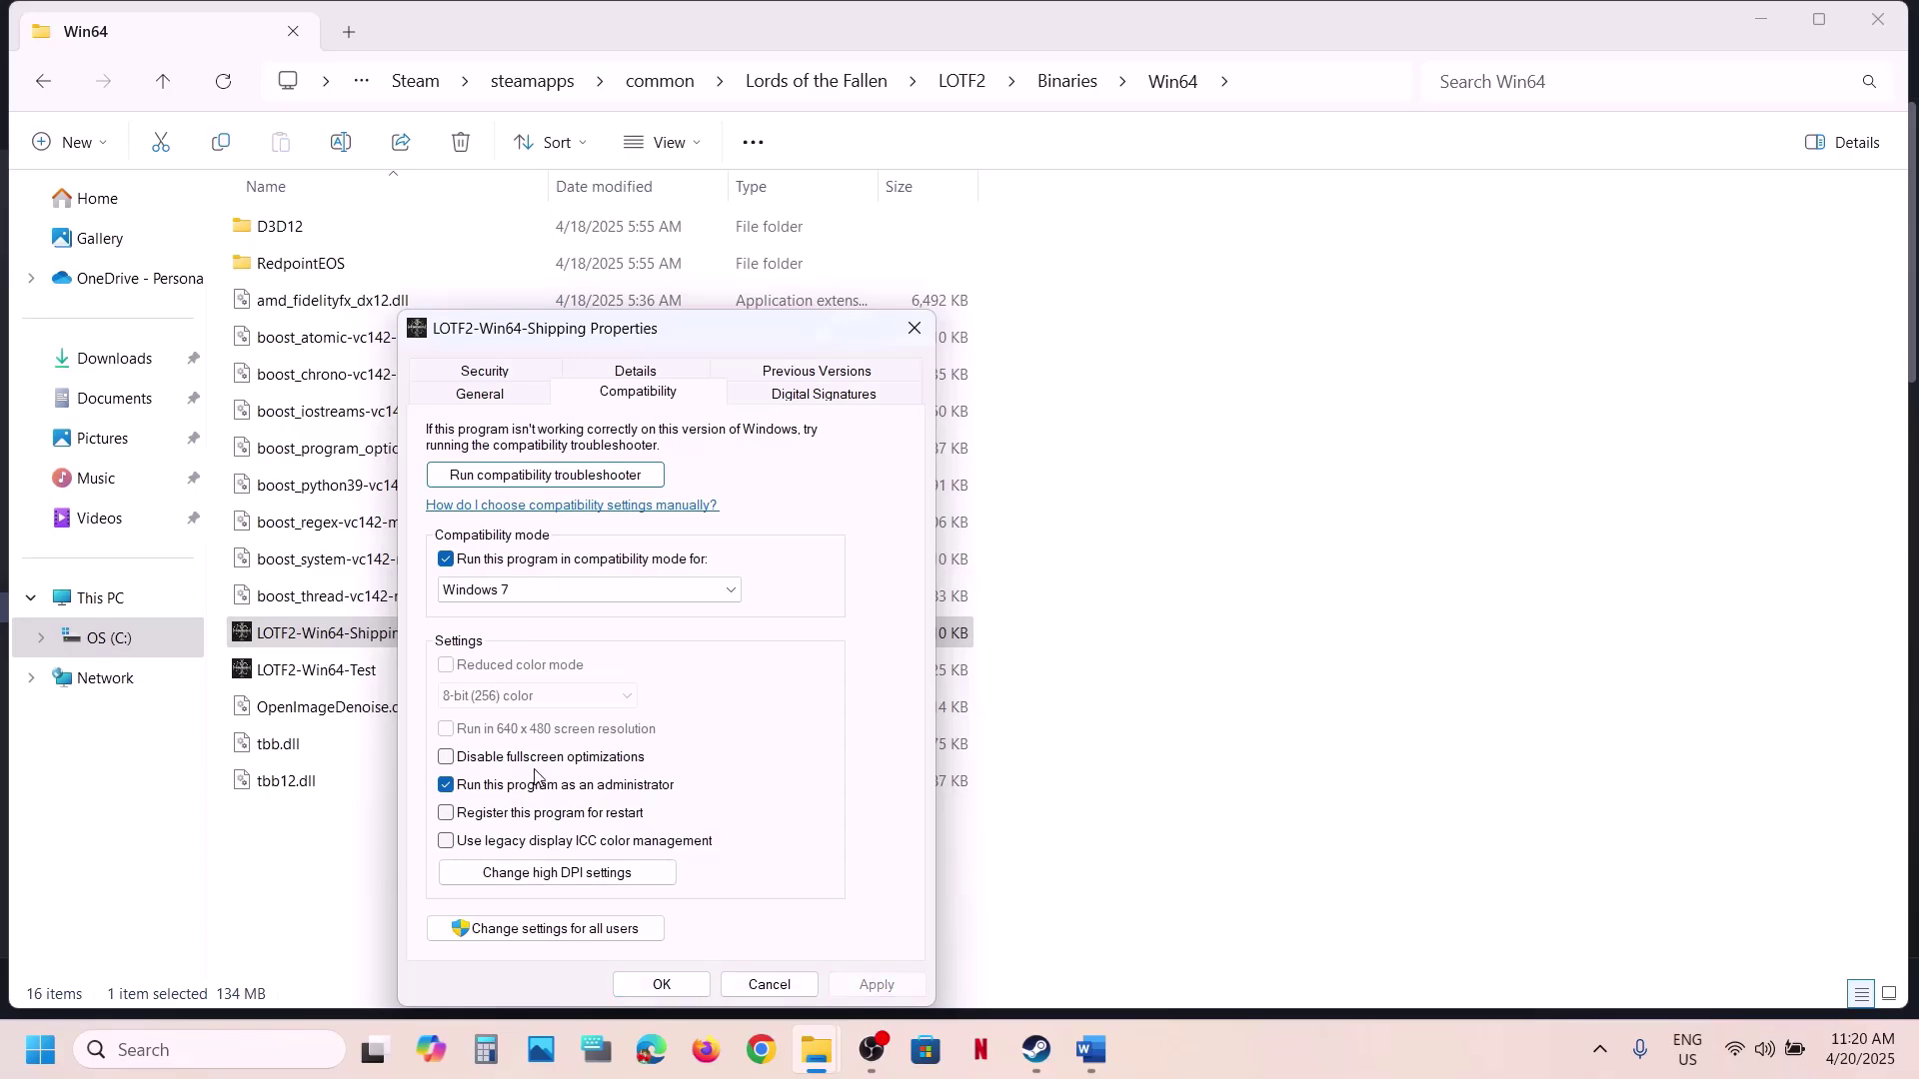
{"action": "left_click", "coordinate": [492, 760]}
{"action": "left_click", "coordinate": [865, 984]}
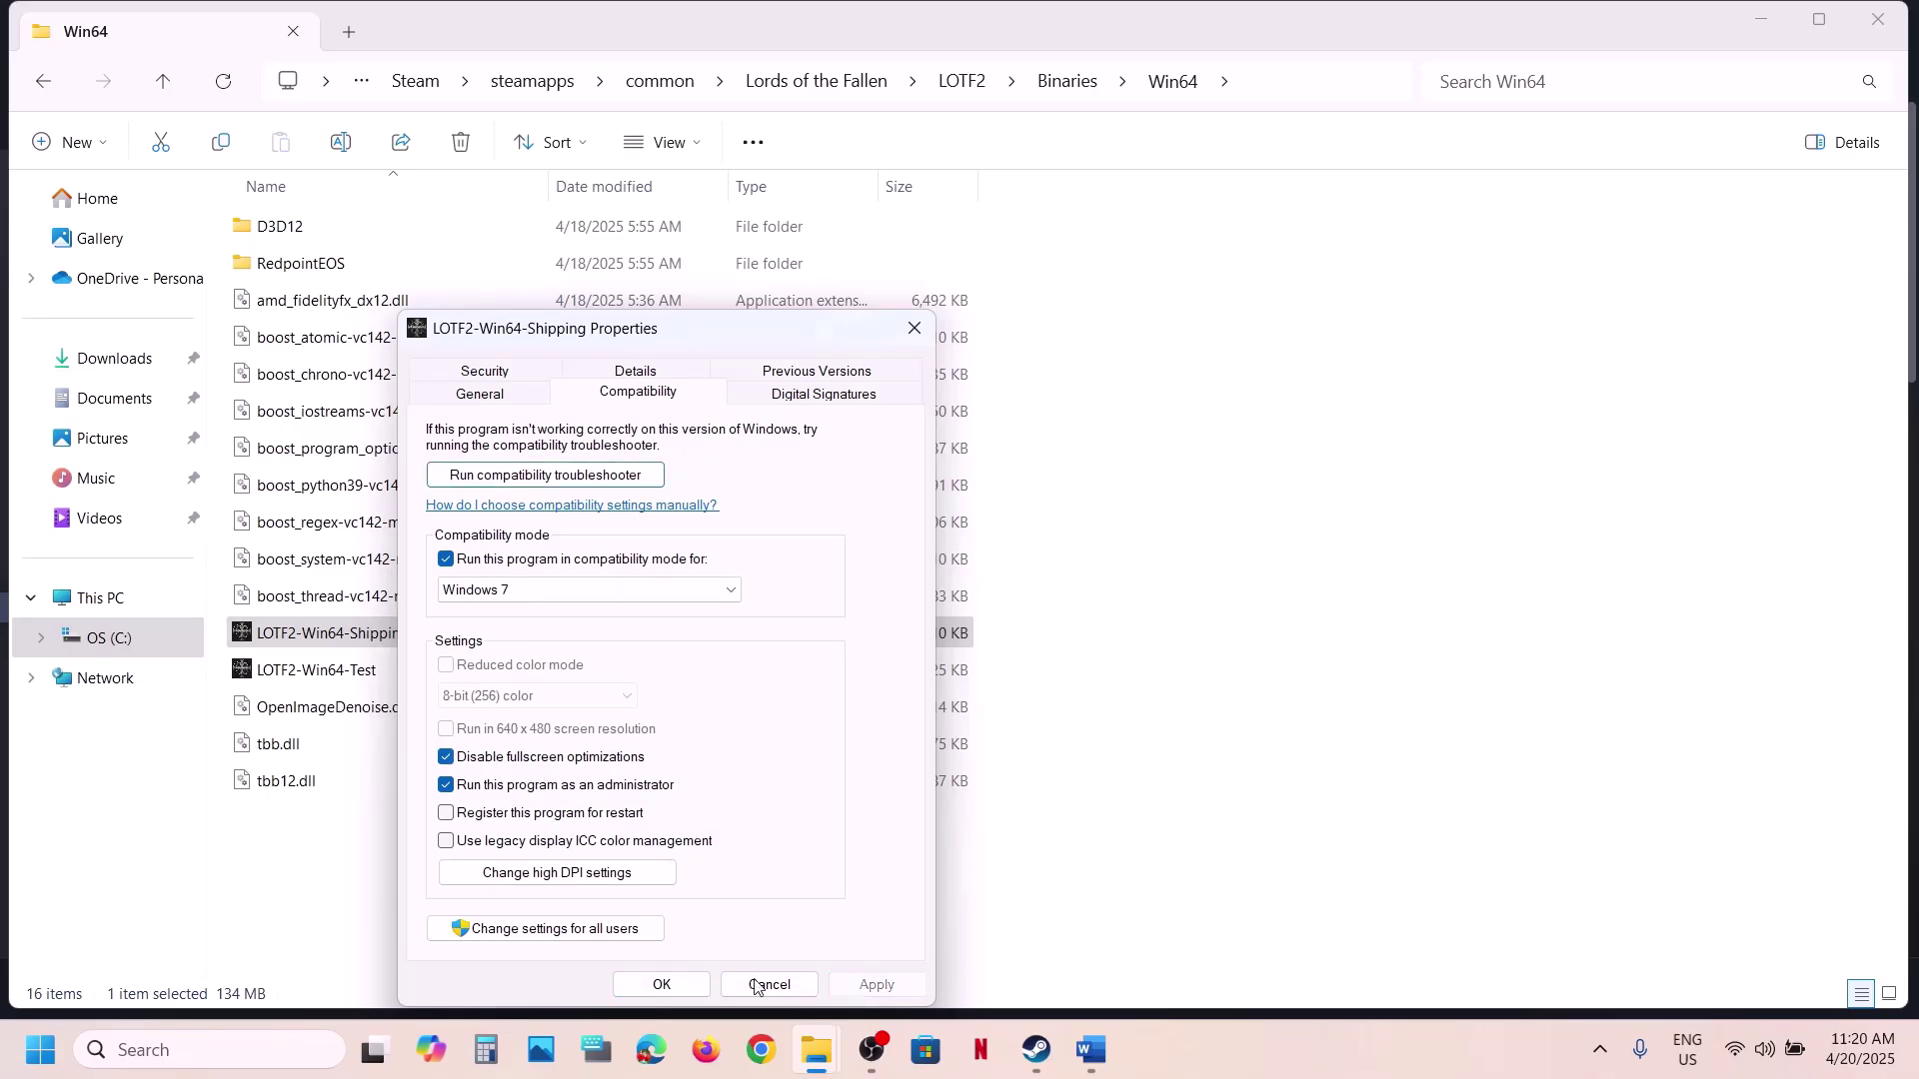
{"action": "left_click", "coordinate": [662, 986]}
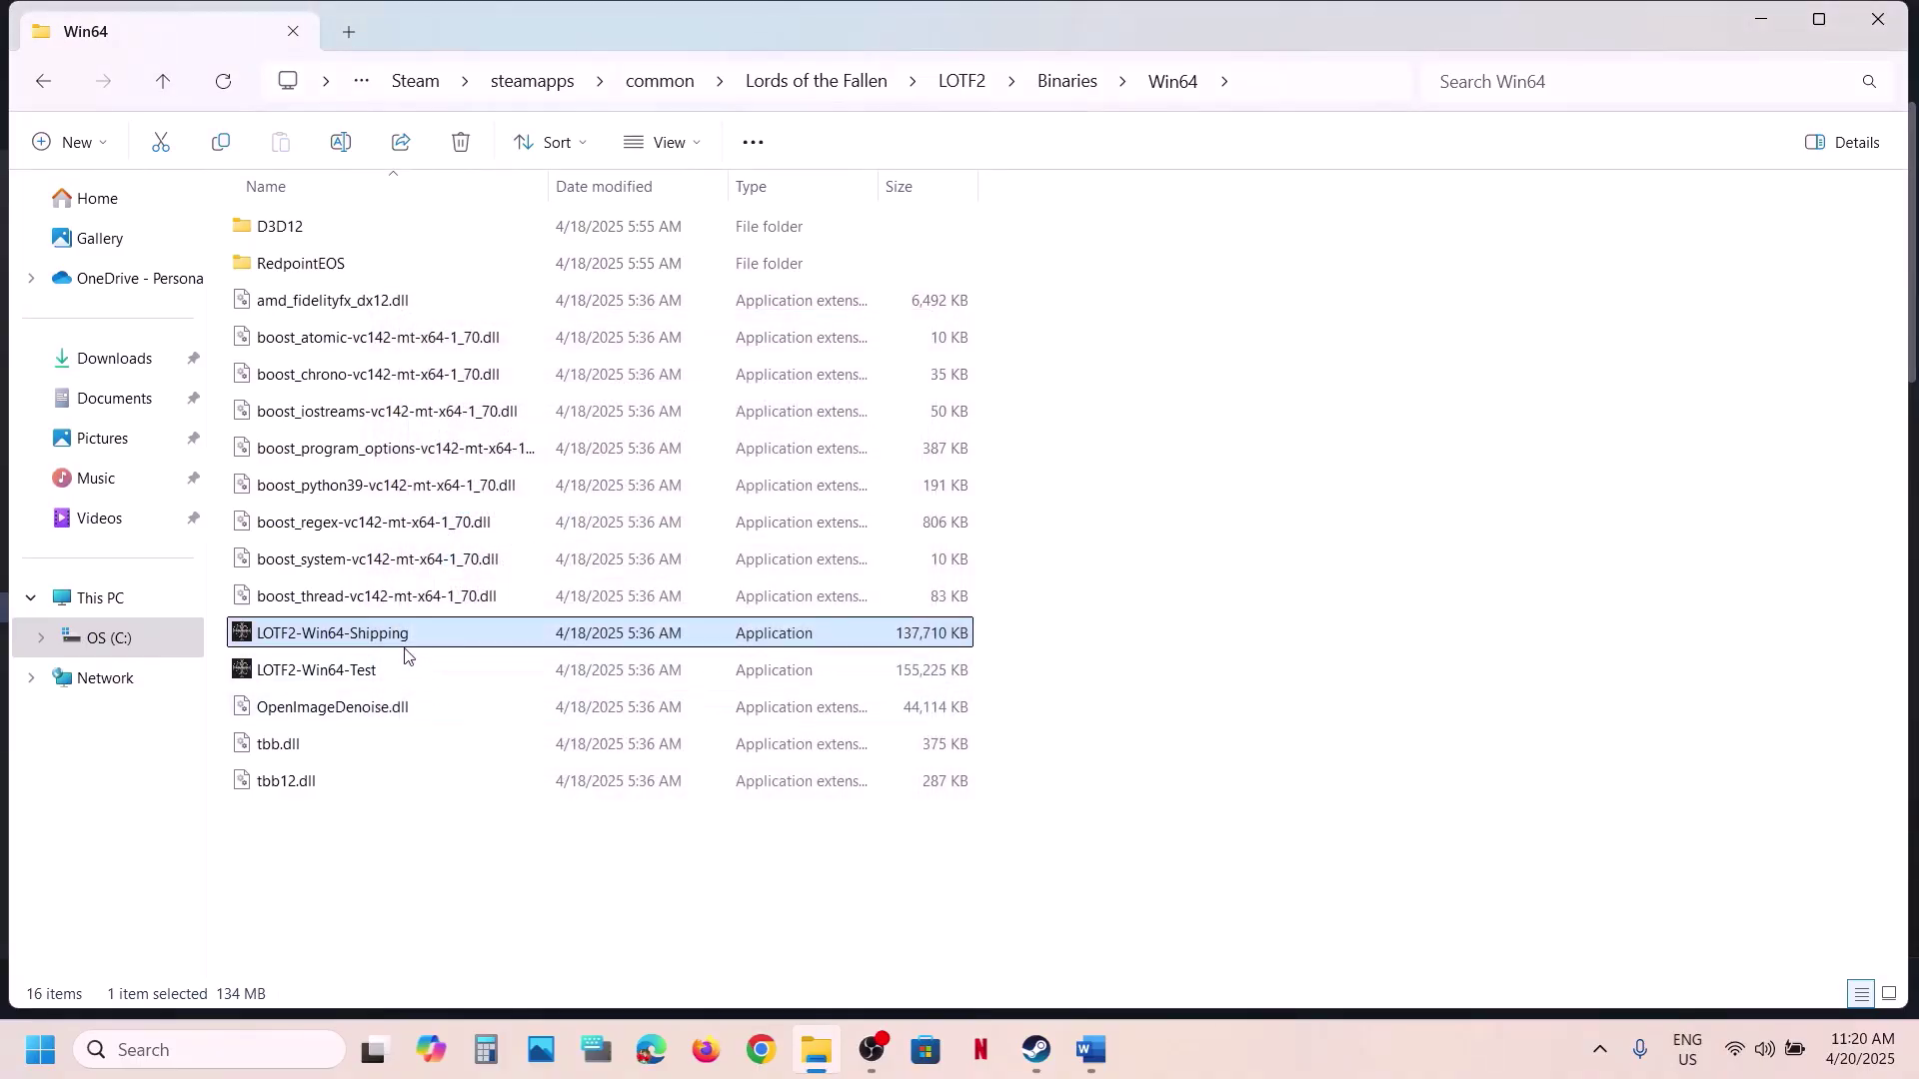
Go back up and re-enter the LOTF2\Binaries\Win64 folder.
{"action": "left_click", "coordinate": [163, 83]}
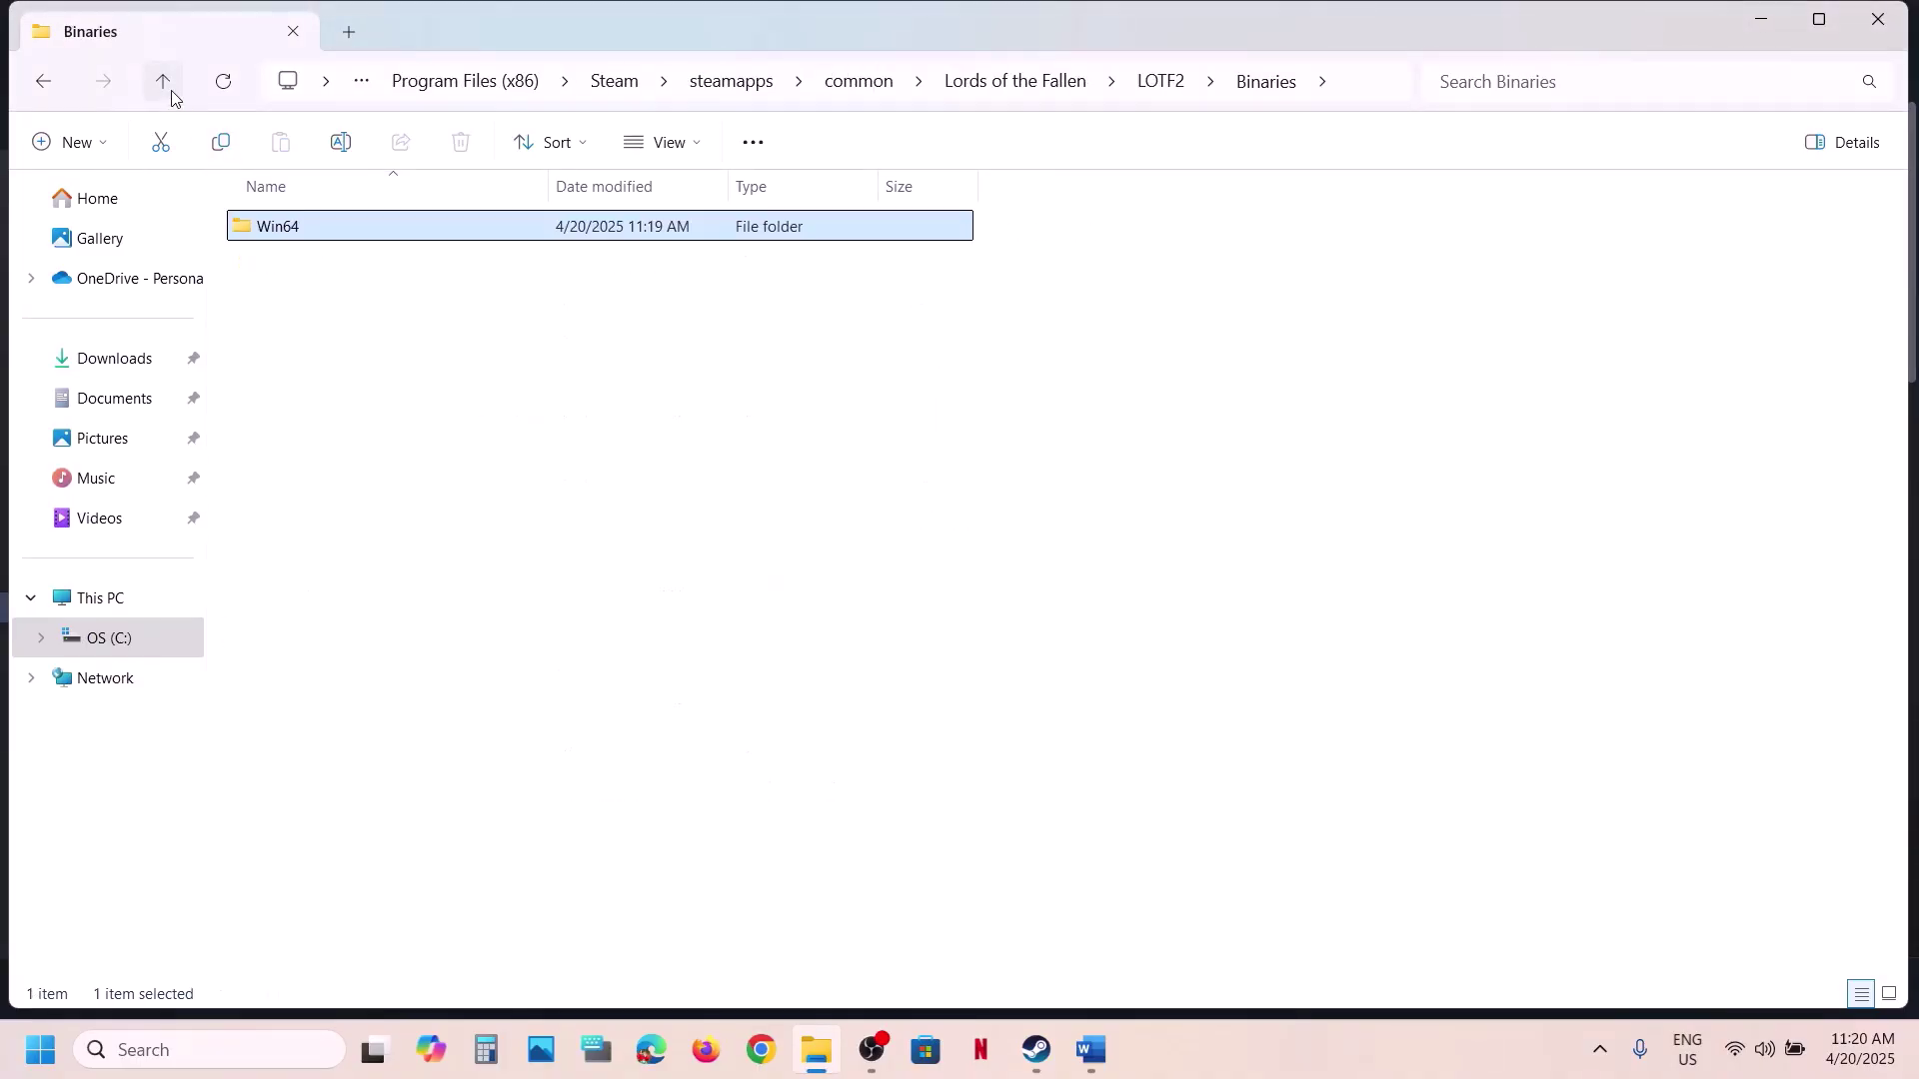
{"action": "left_click", "coordinate": [171, 92]}
{"action": "left_click", "coordinate": [171, 91]}
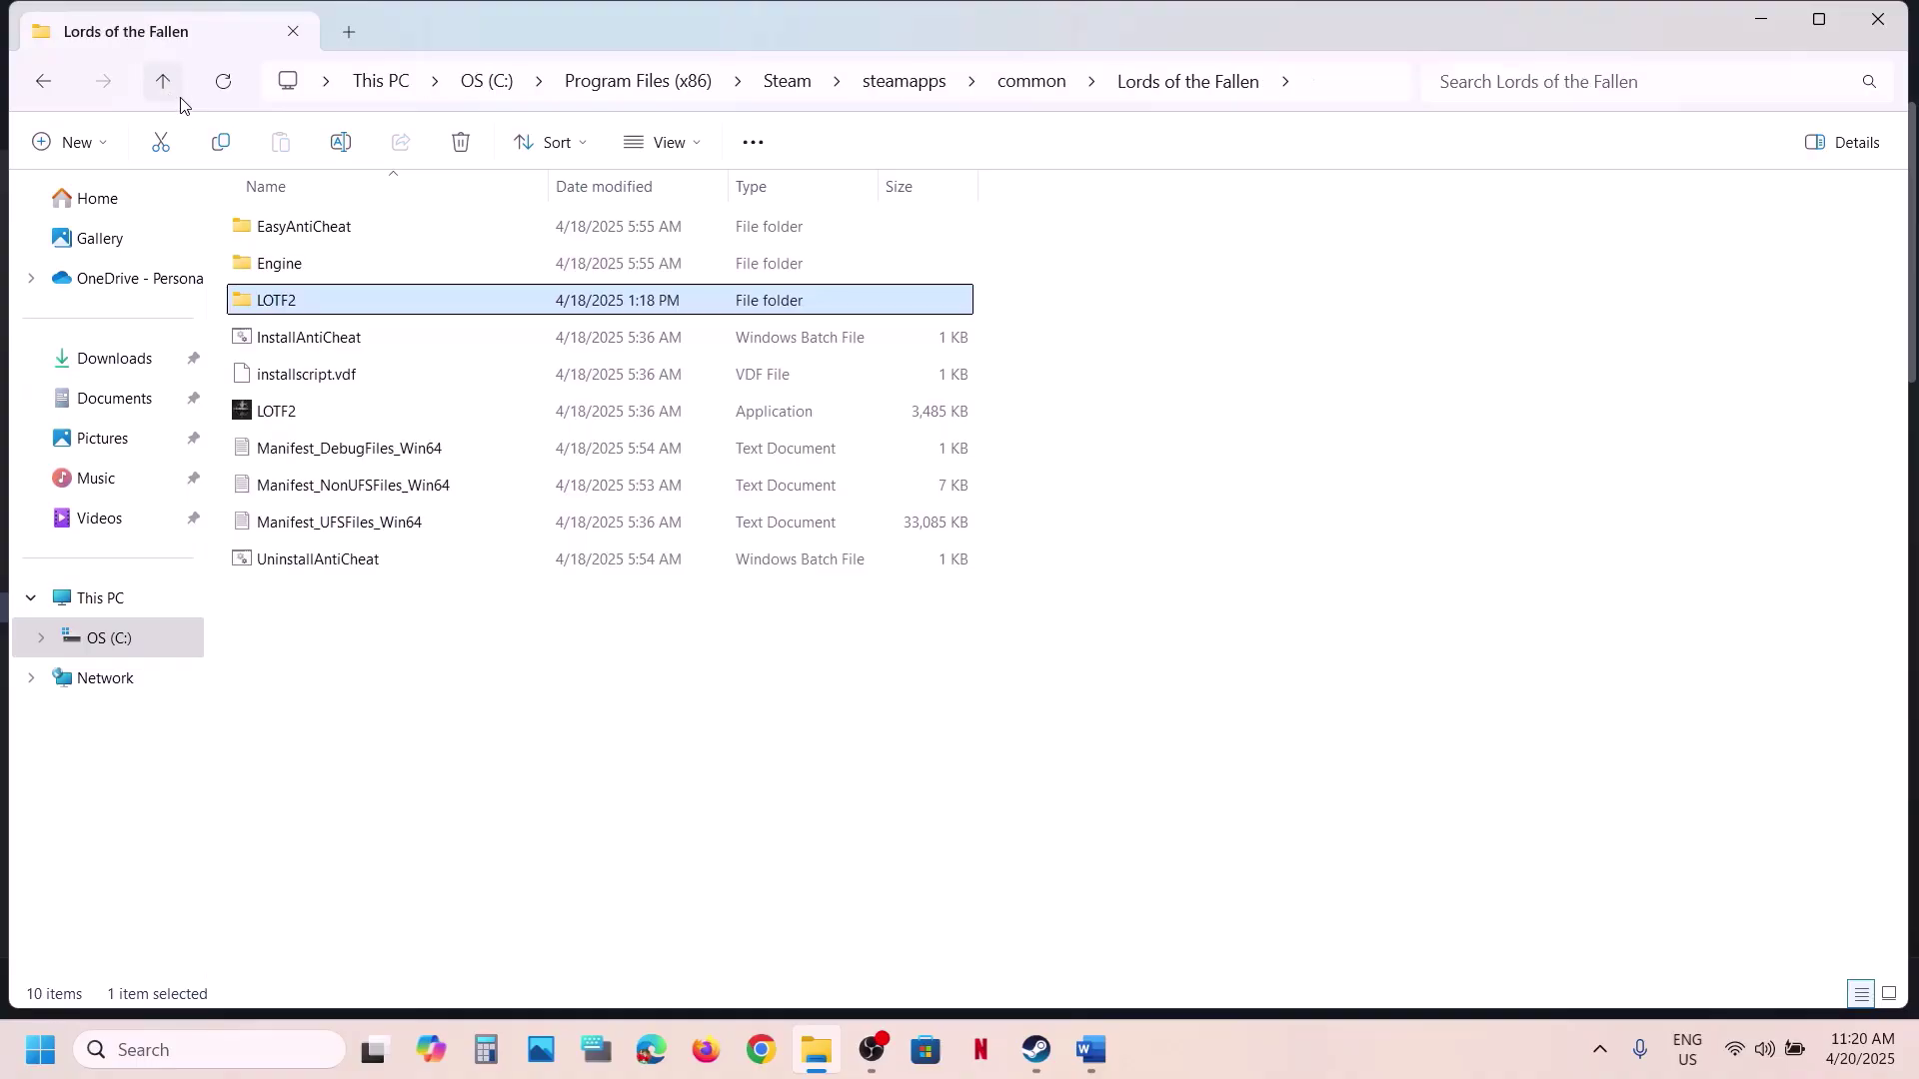
{"action": "double_click", "coordinate": [288, 302]}
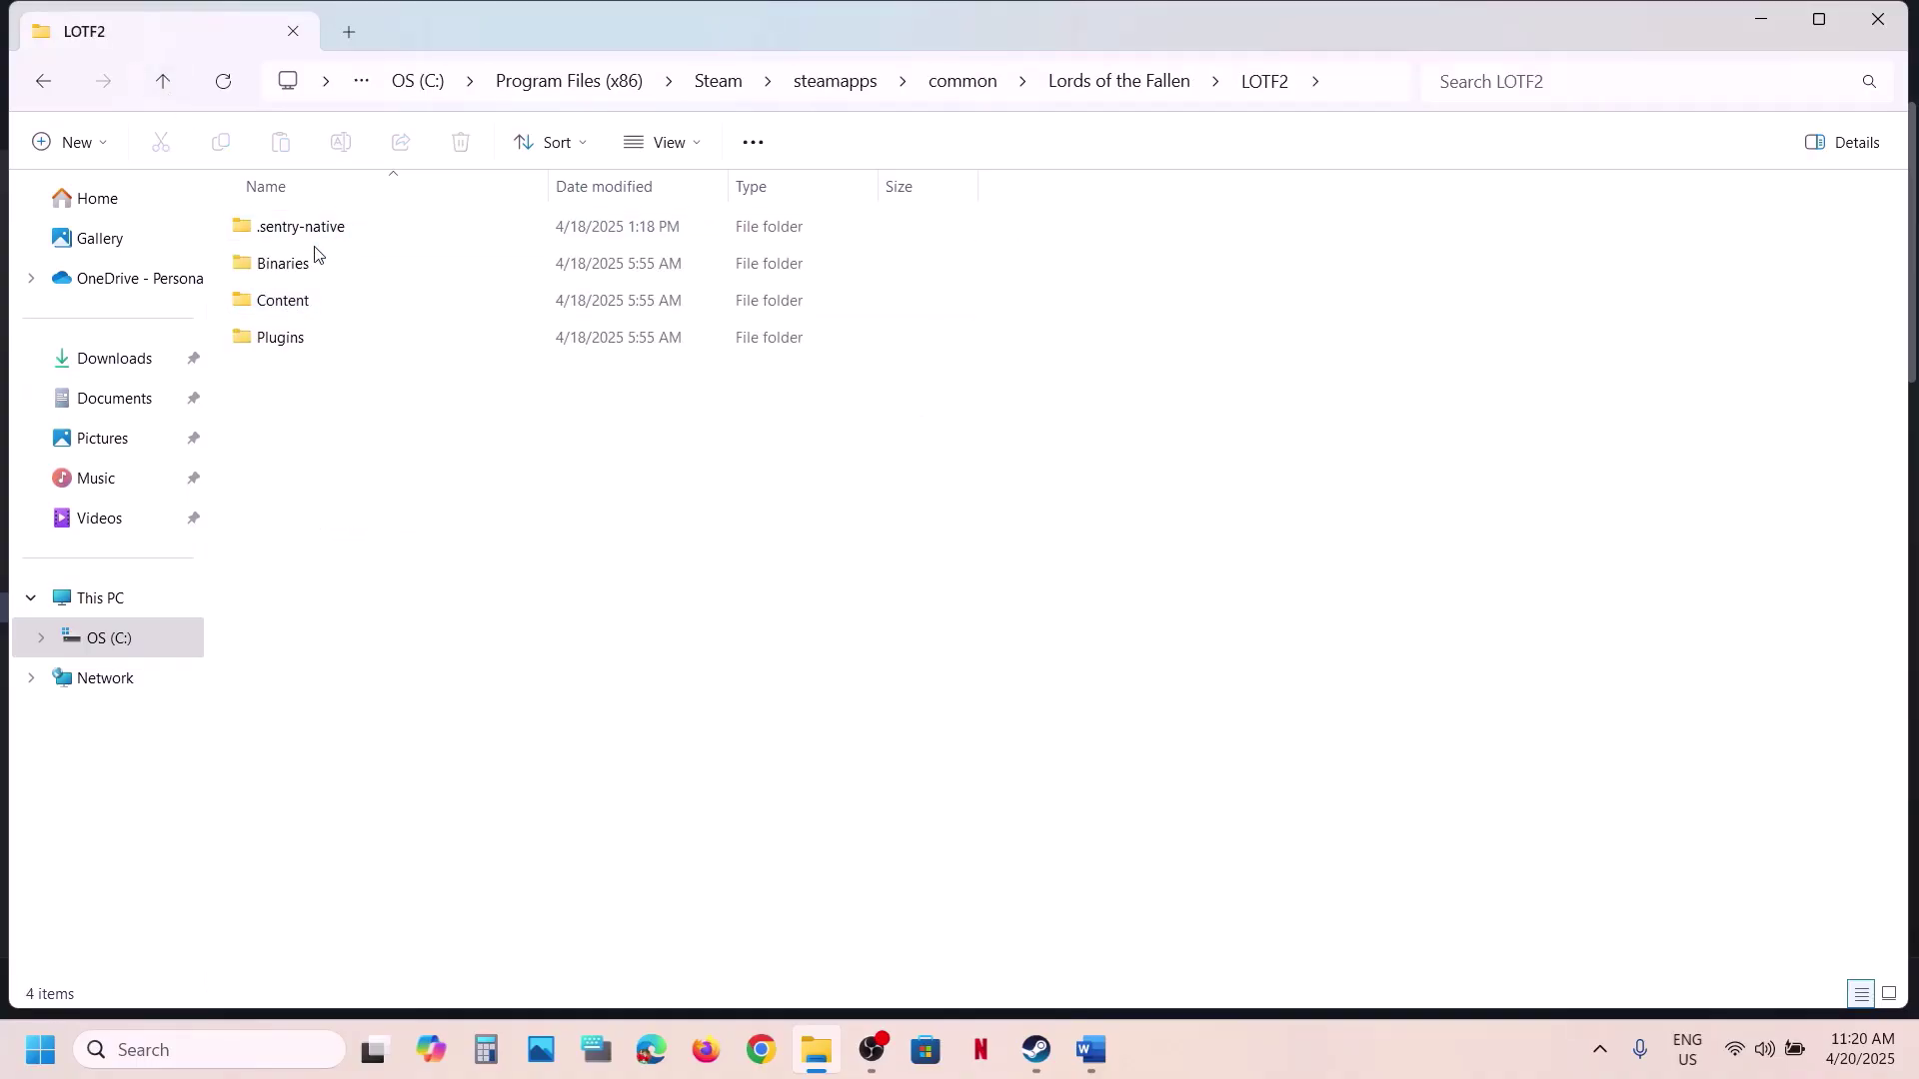
{"action": "double_click", "coordinate": [313, 258]}
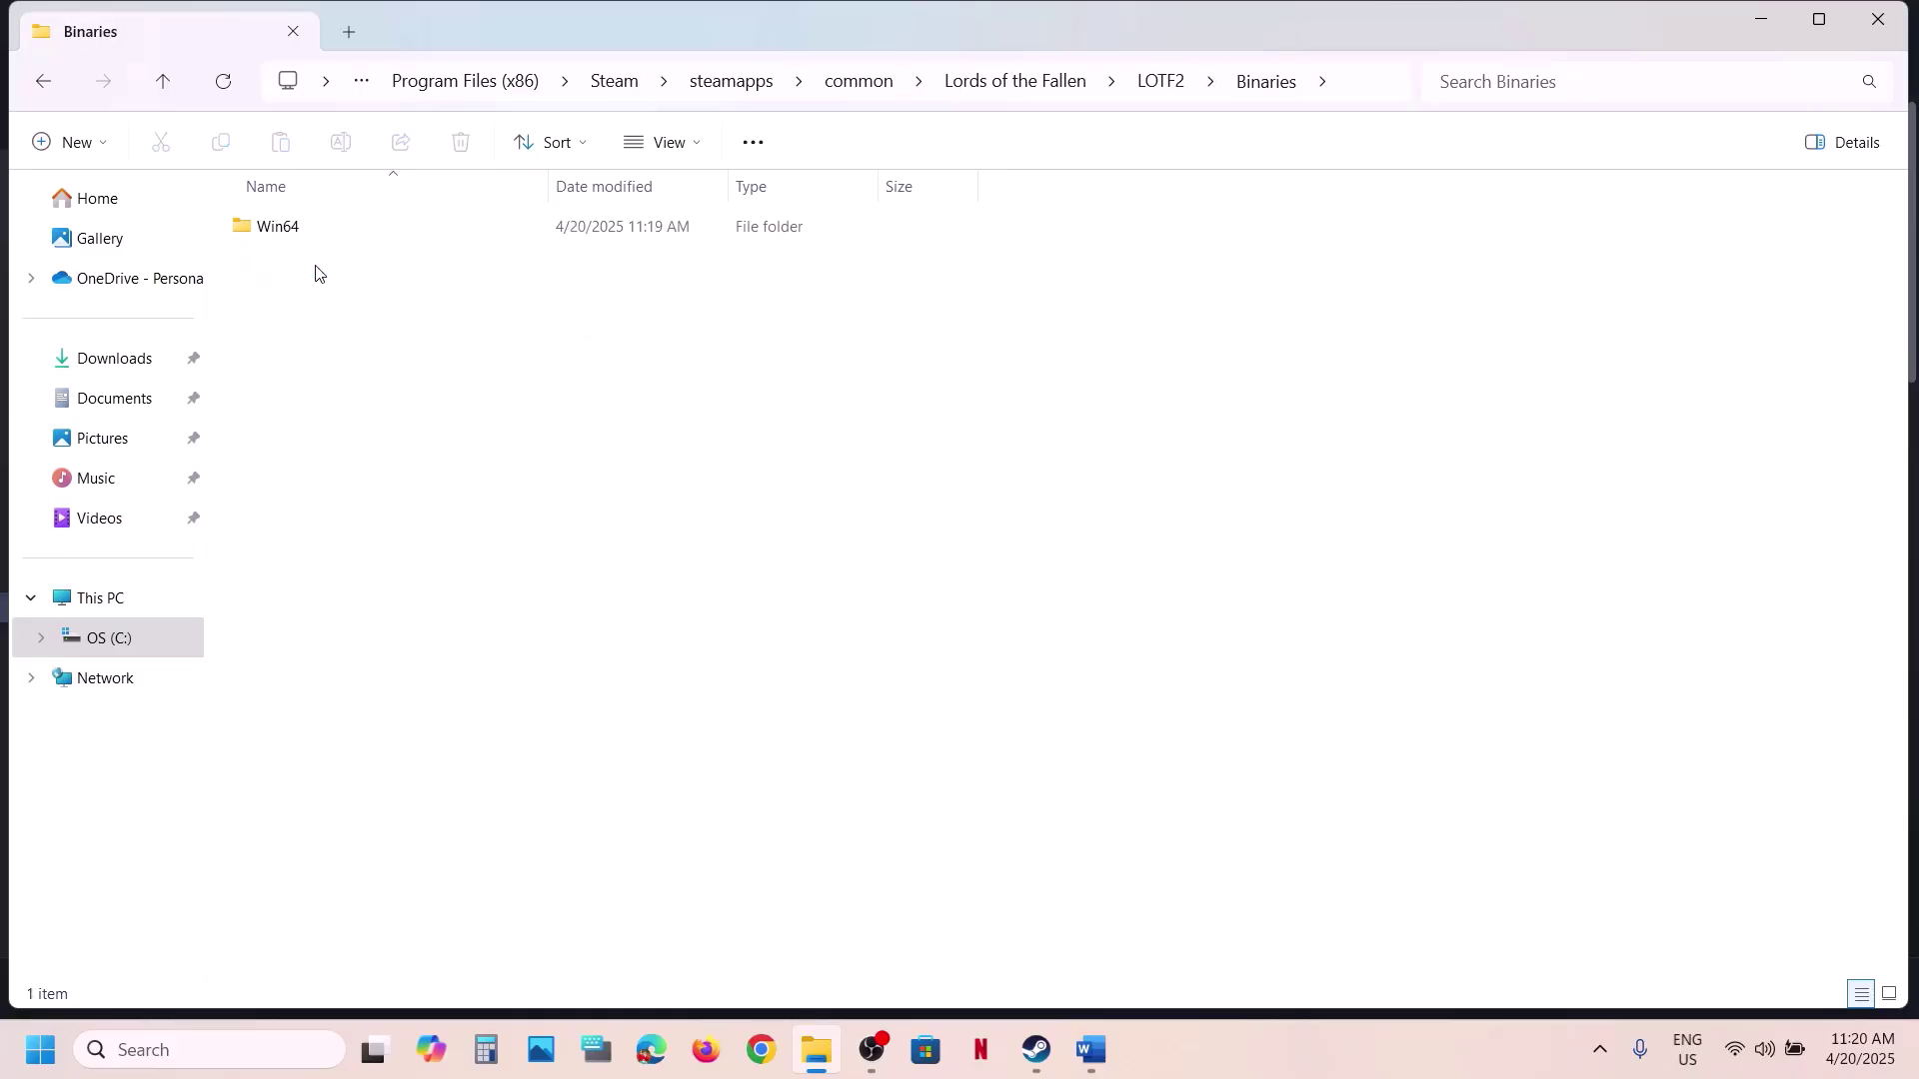
{"action": "double_click", "coordinate": [300, 232]}
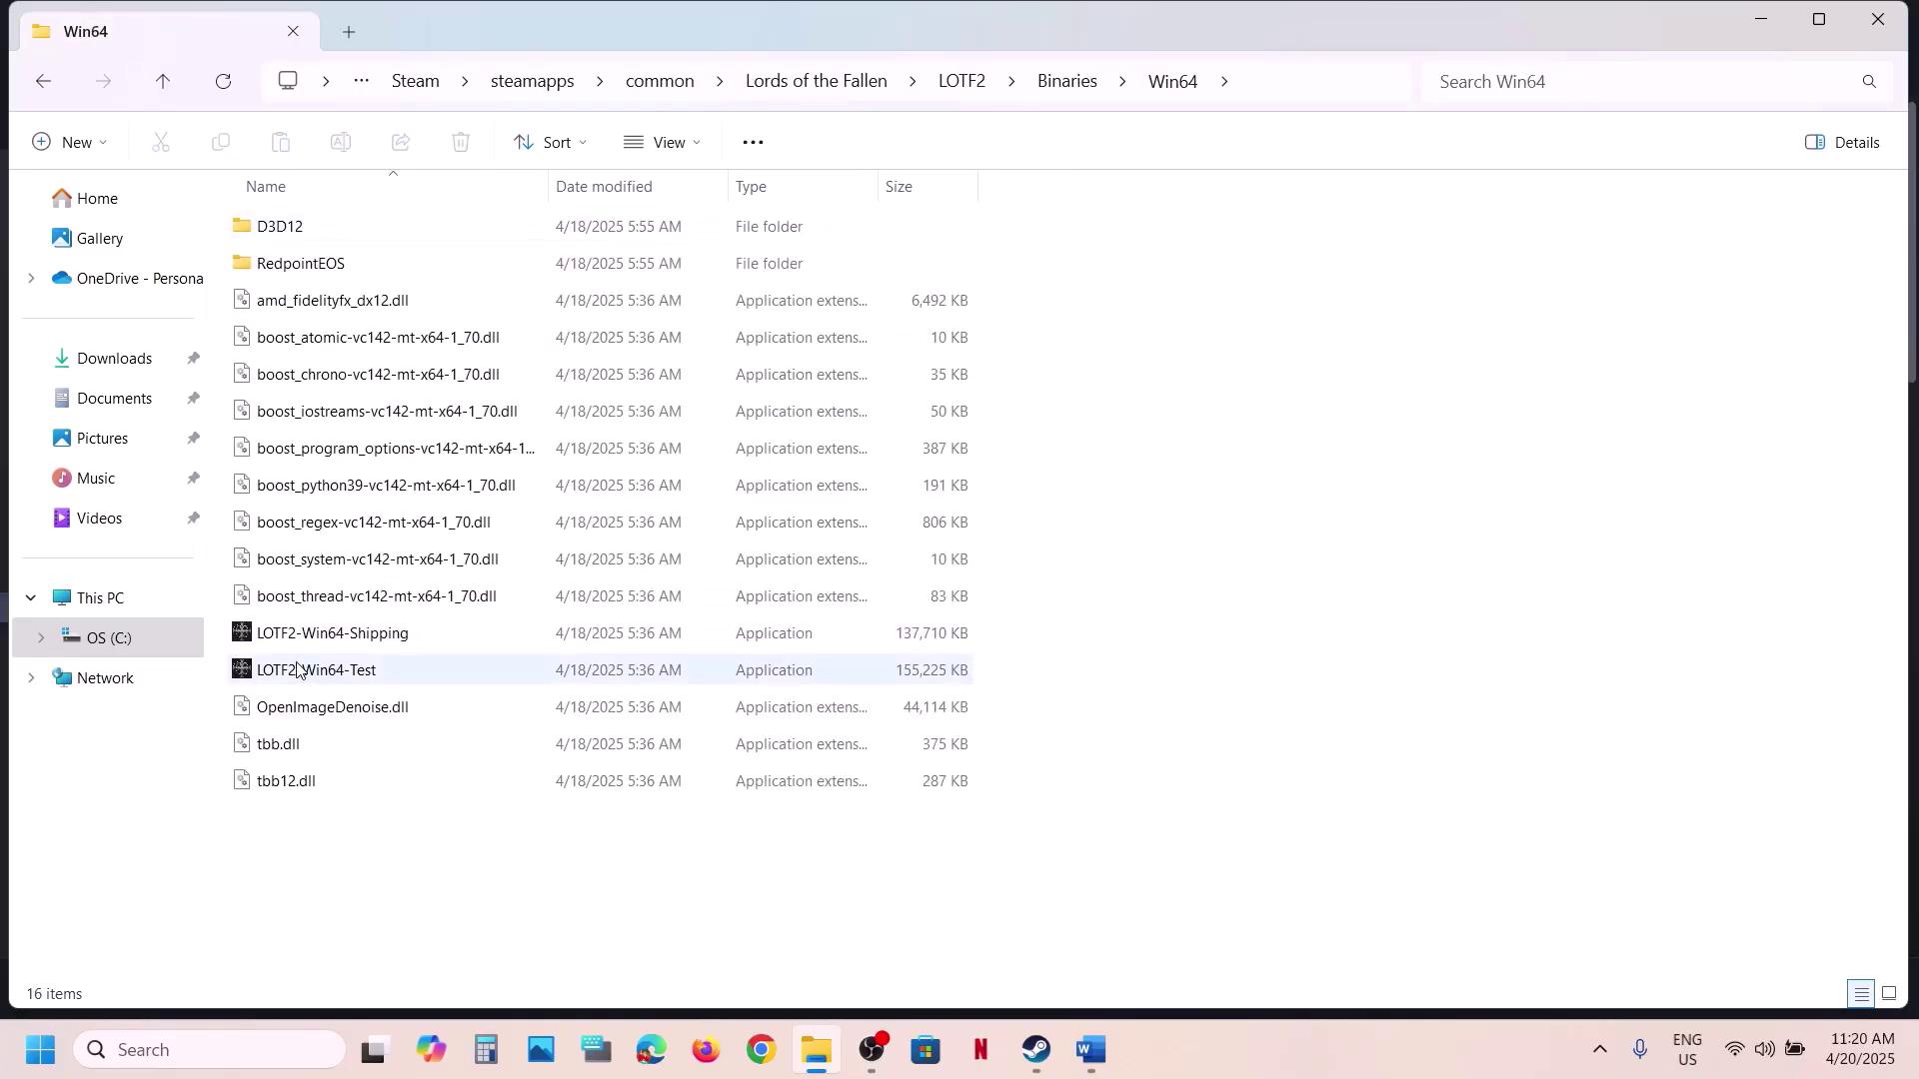
Clear LOTF2-Win64-Shipping's compatibility settings, apply them, and go up to the steamapps common folder.
{"action": "right_click", "coordinate": [298, 645]}
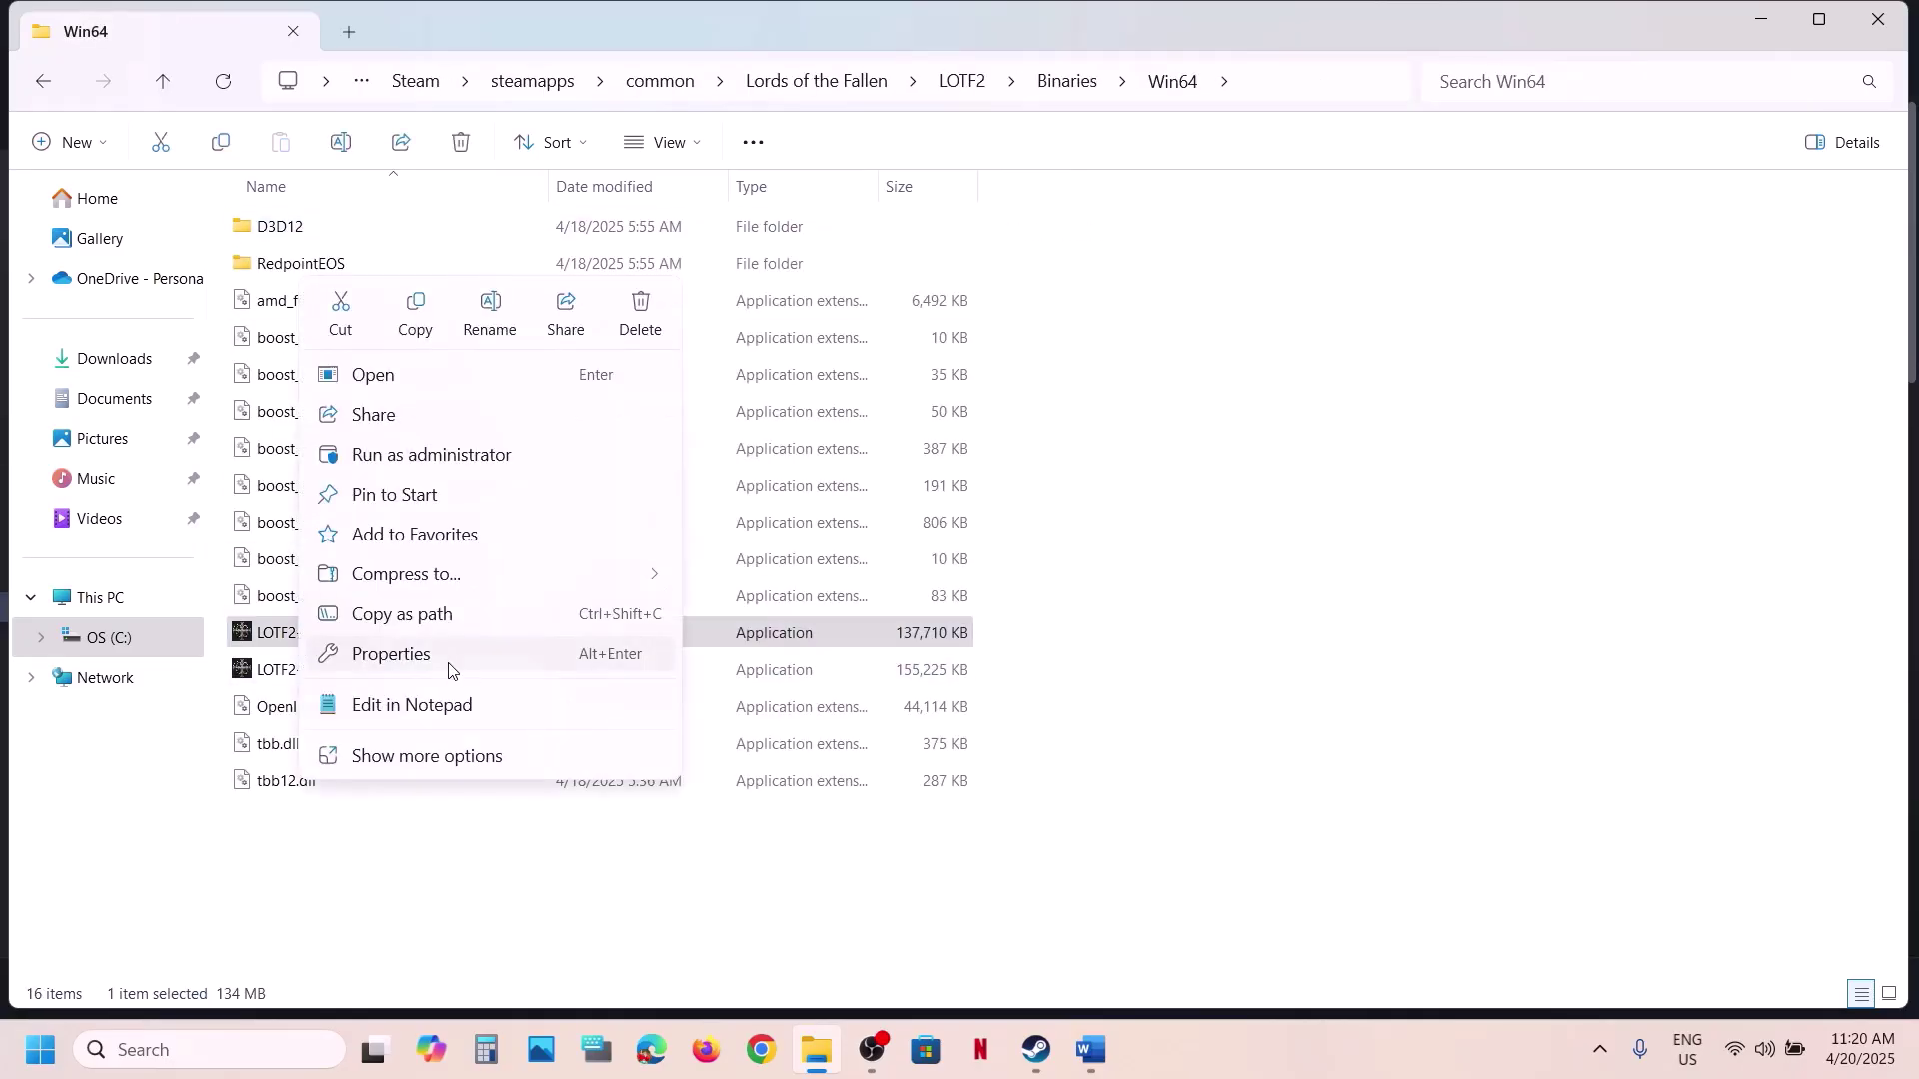
{"action": "left_click", "coordinate": [448, 664]}
{"action": "left_click", "coordinate": [580, 393]}
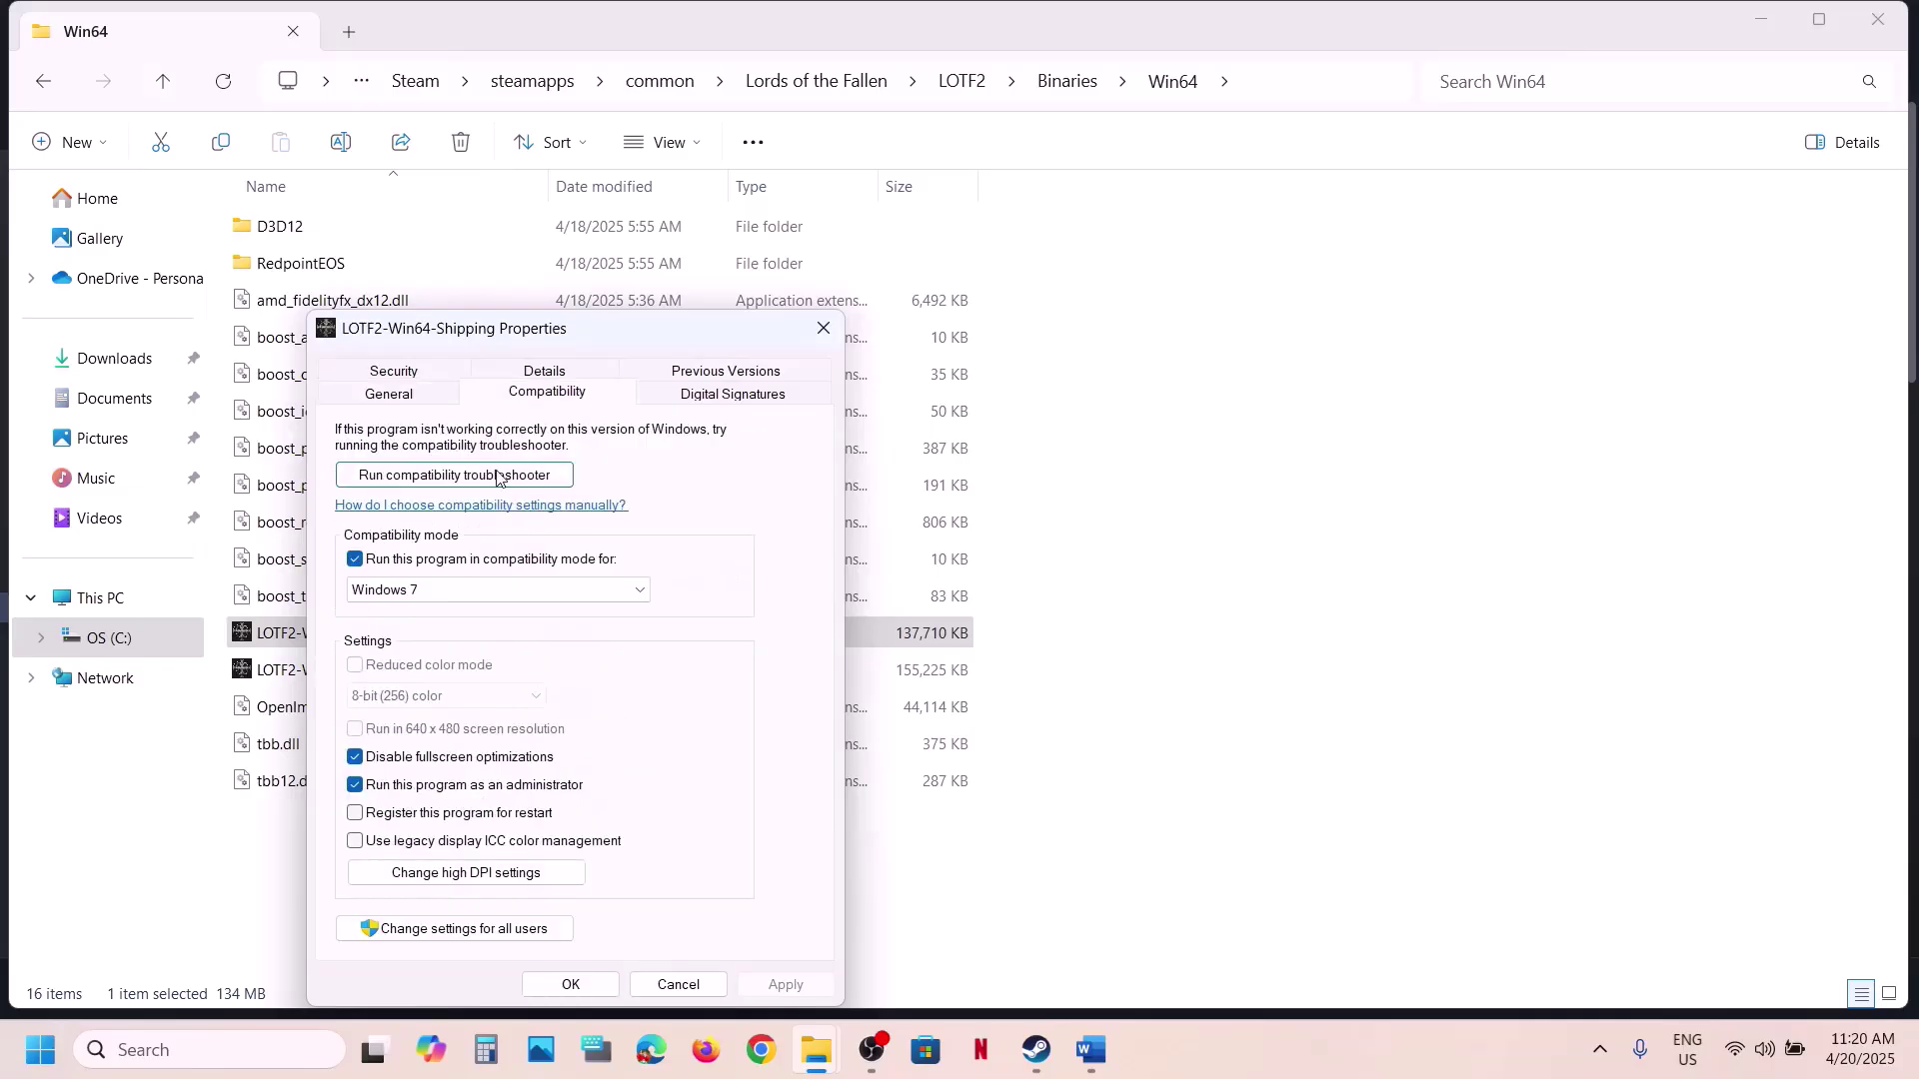
{"action": "left_click", "coordinate": [355, 558]}
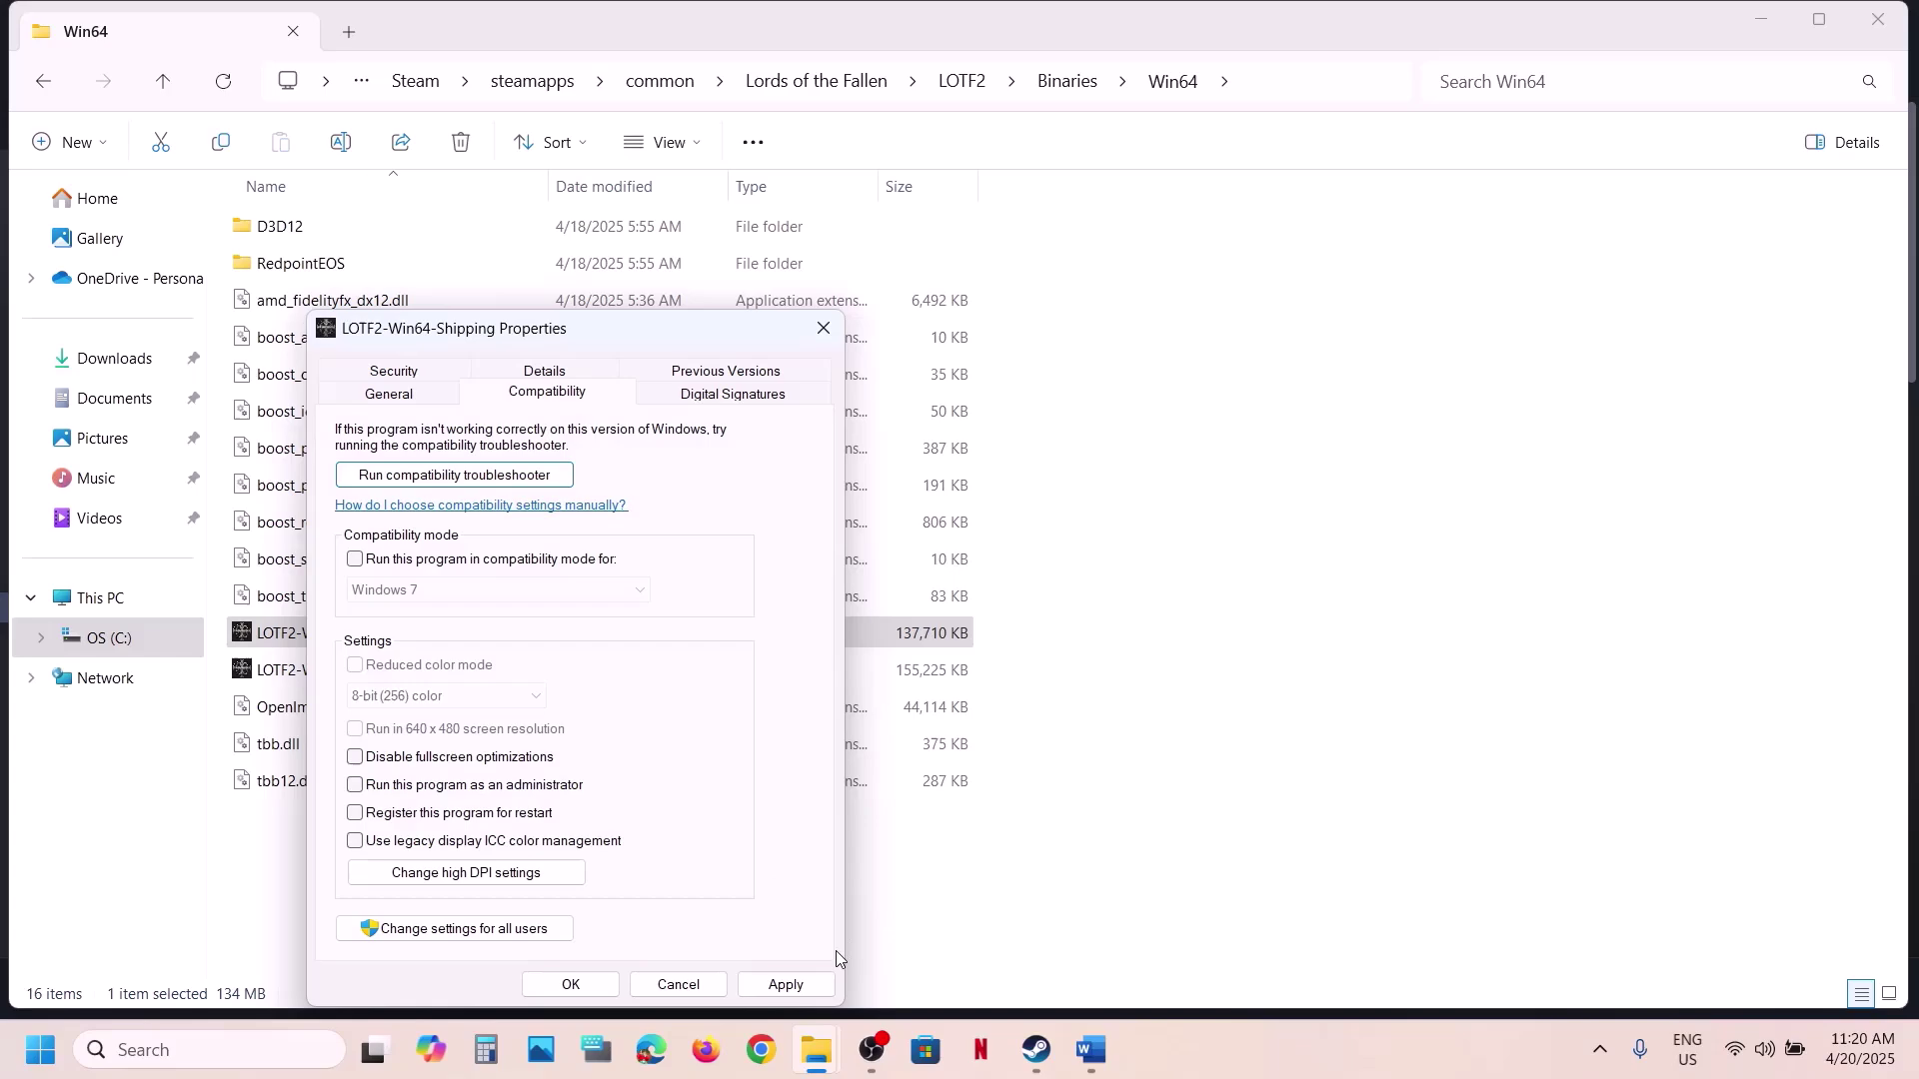
{"action": "left_click", "coordinate": [786, 984]}
{"action": "left_click", "coordinate": [570, 984]}
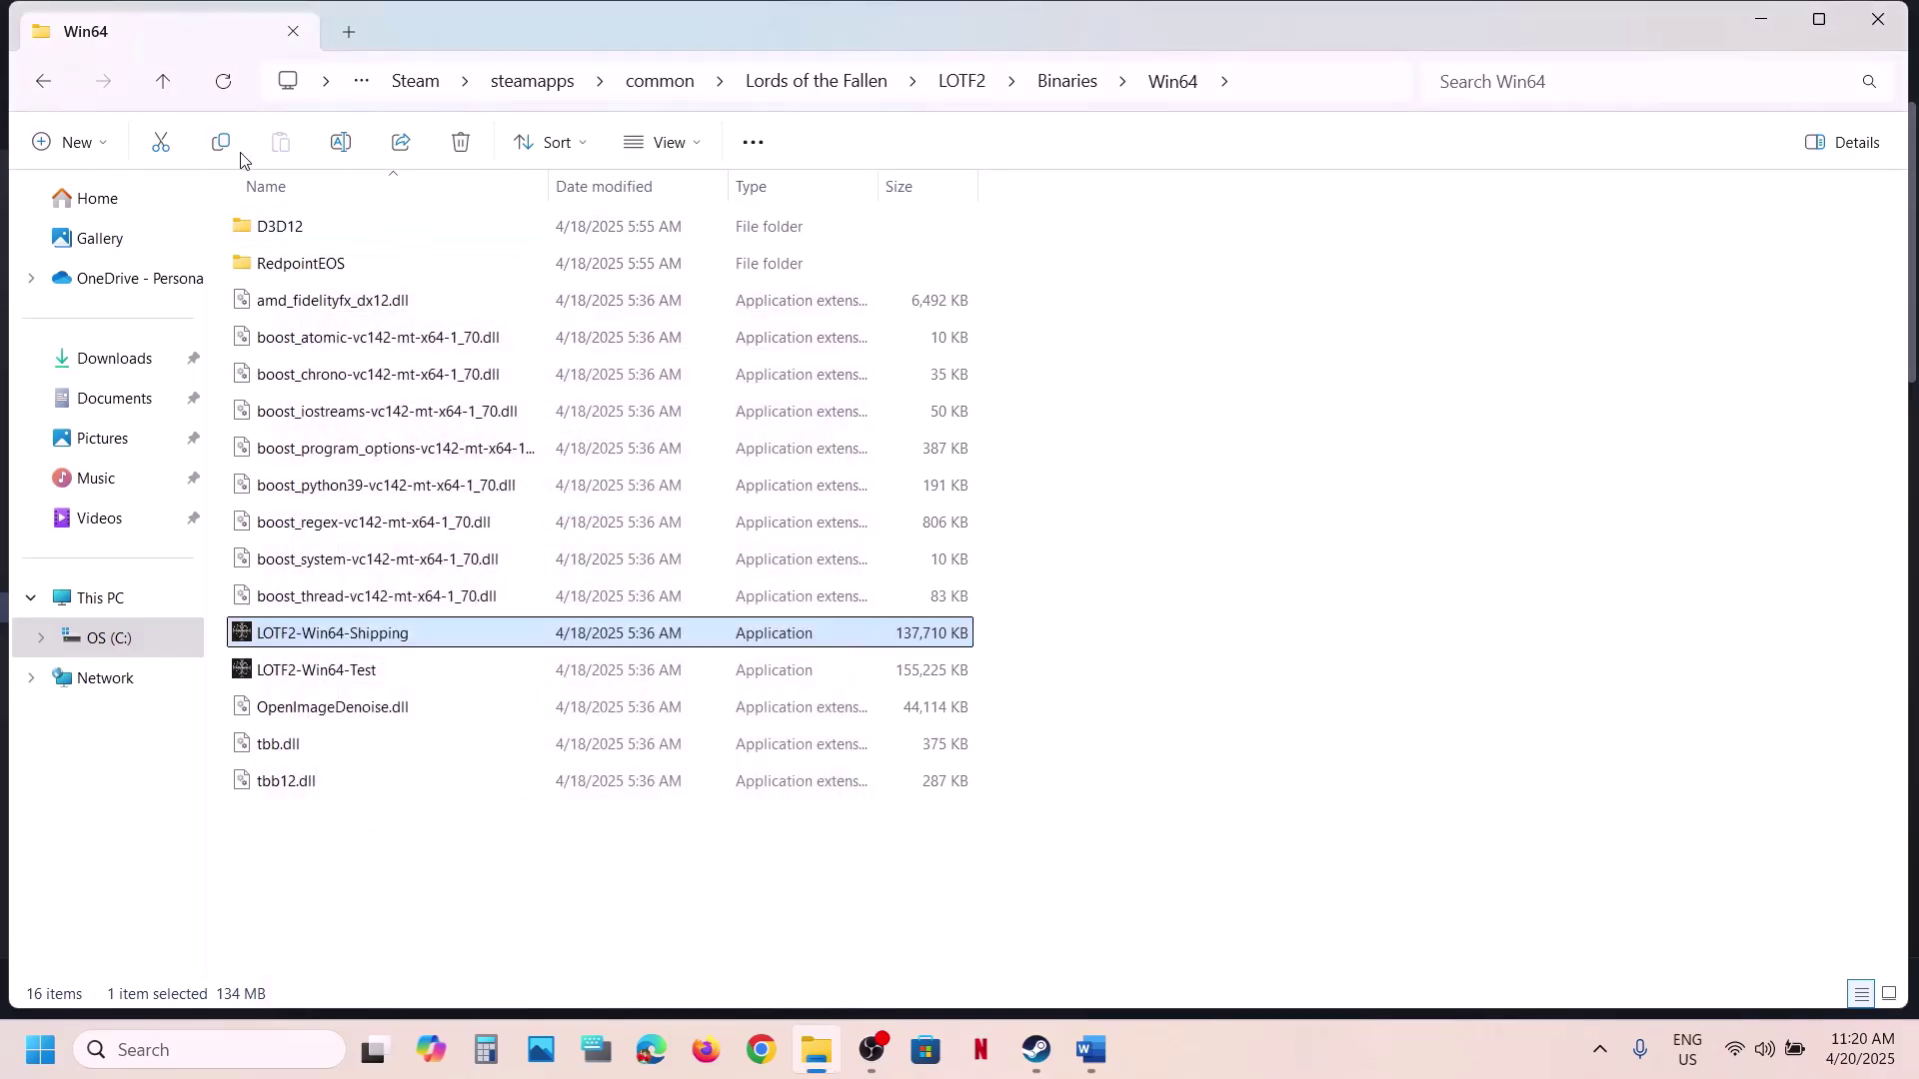
{"action": "double_click", "coordinate": [175, 90]}
{"action": "left_click", "coordinate": [175, 90]}
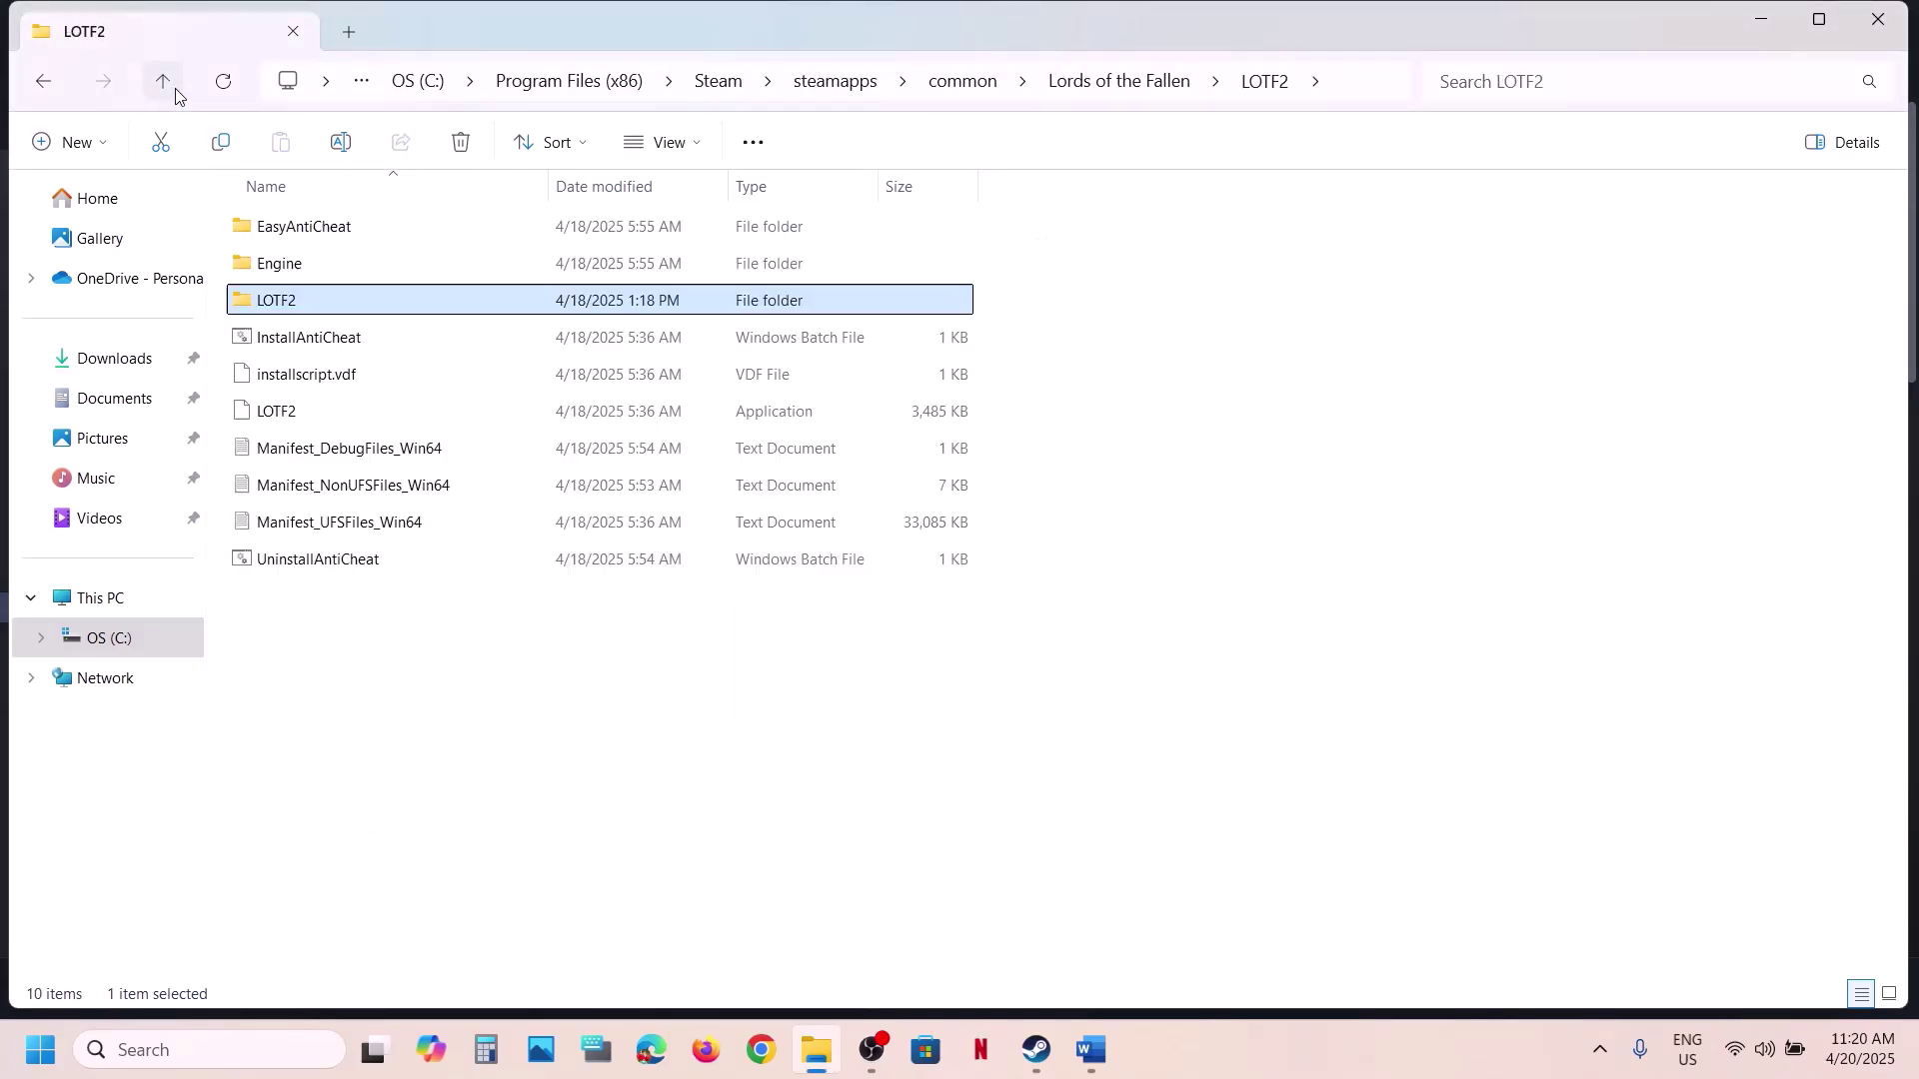
{"action": "left_click", "coordinate": [174, 90]}
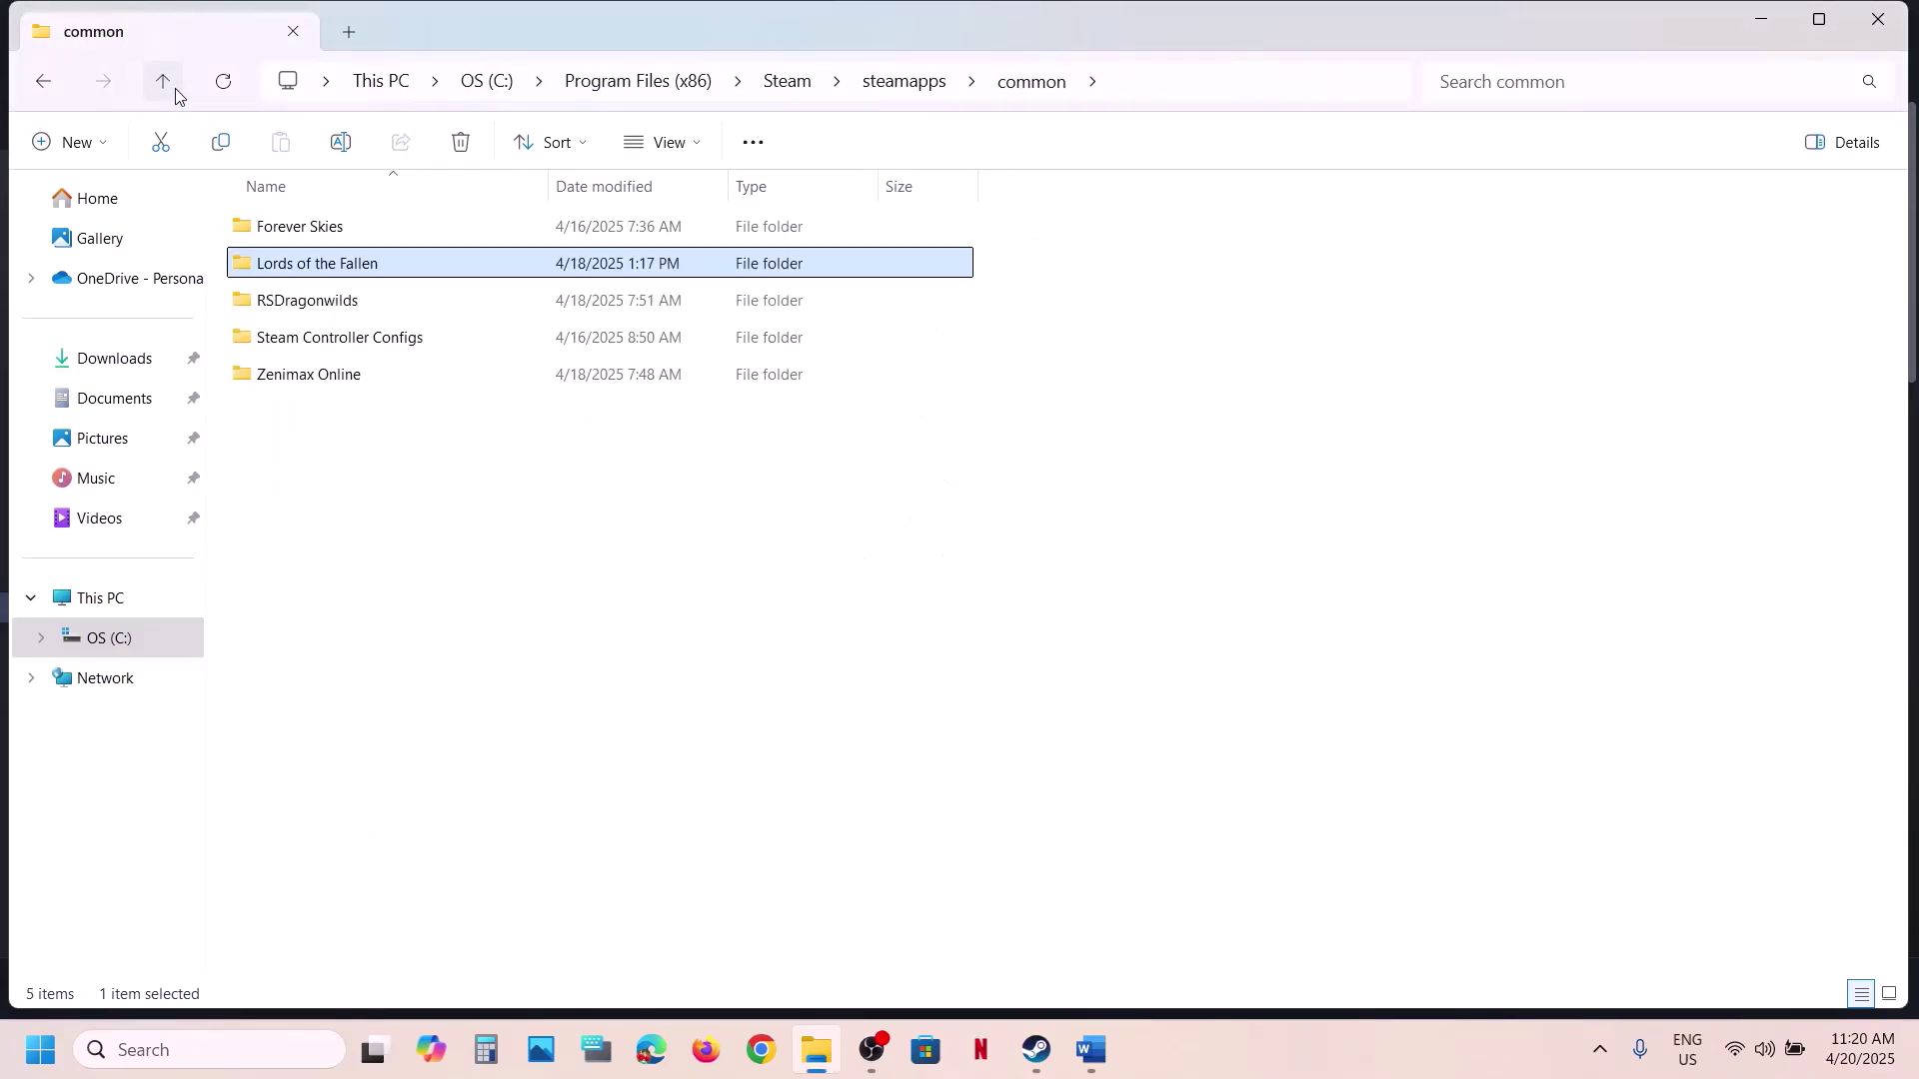
Highlight the Step 5 save-renaming line and its 'create a backup' advice in Word.
{"action": "left_click", "coordinate": [1036, 1049]}
{"action": "left_click", "coordinate": [1100, 1061]}
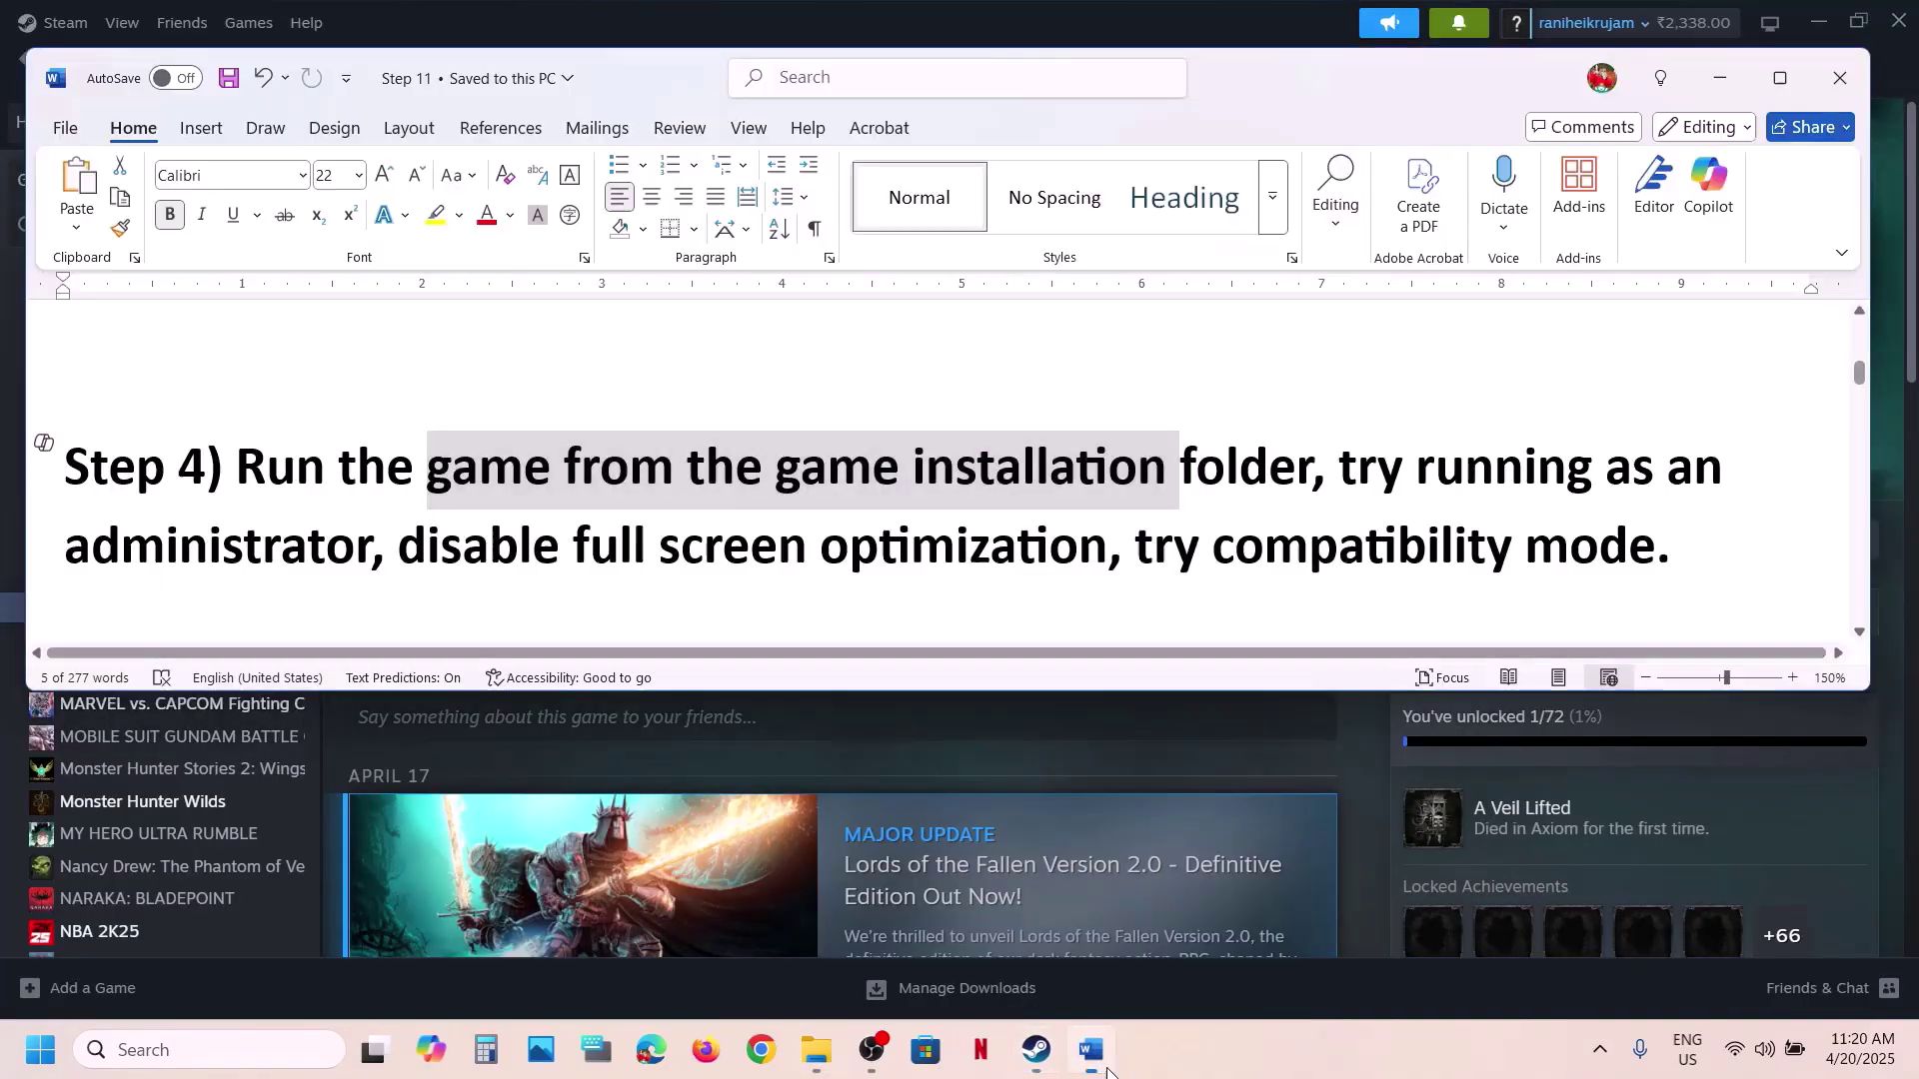
{"action": "scroll", "coordinate": [811, 556], "scroll_direction": "down", "scroll_amount": 3}
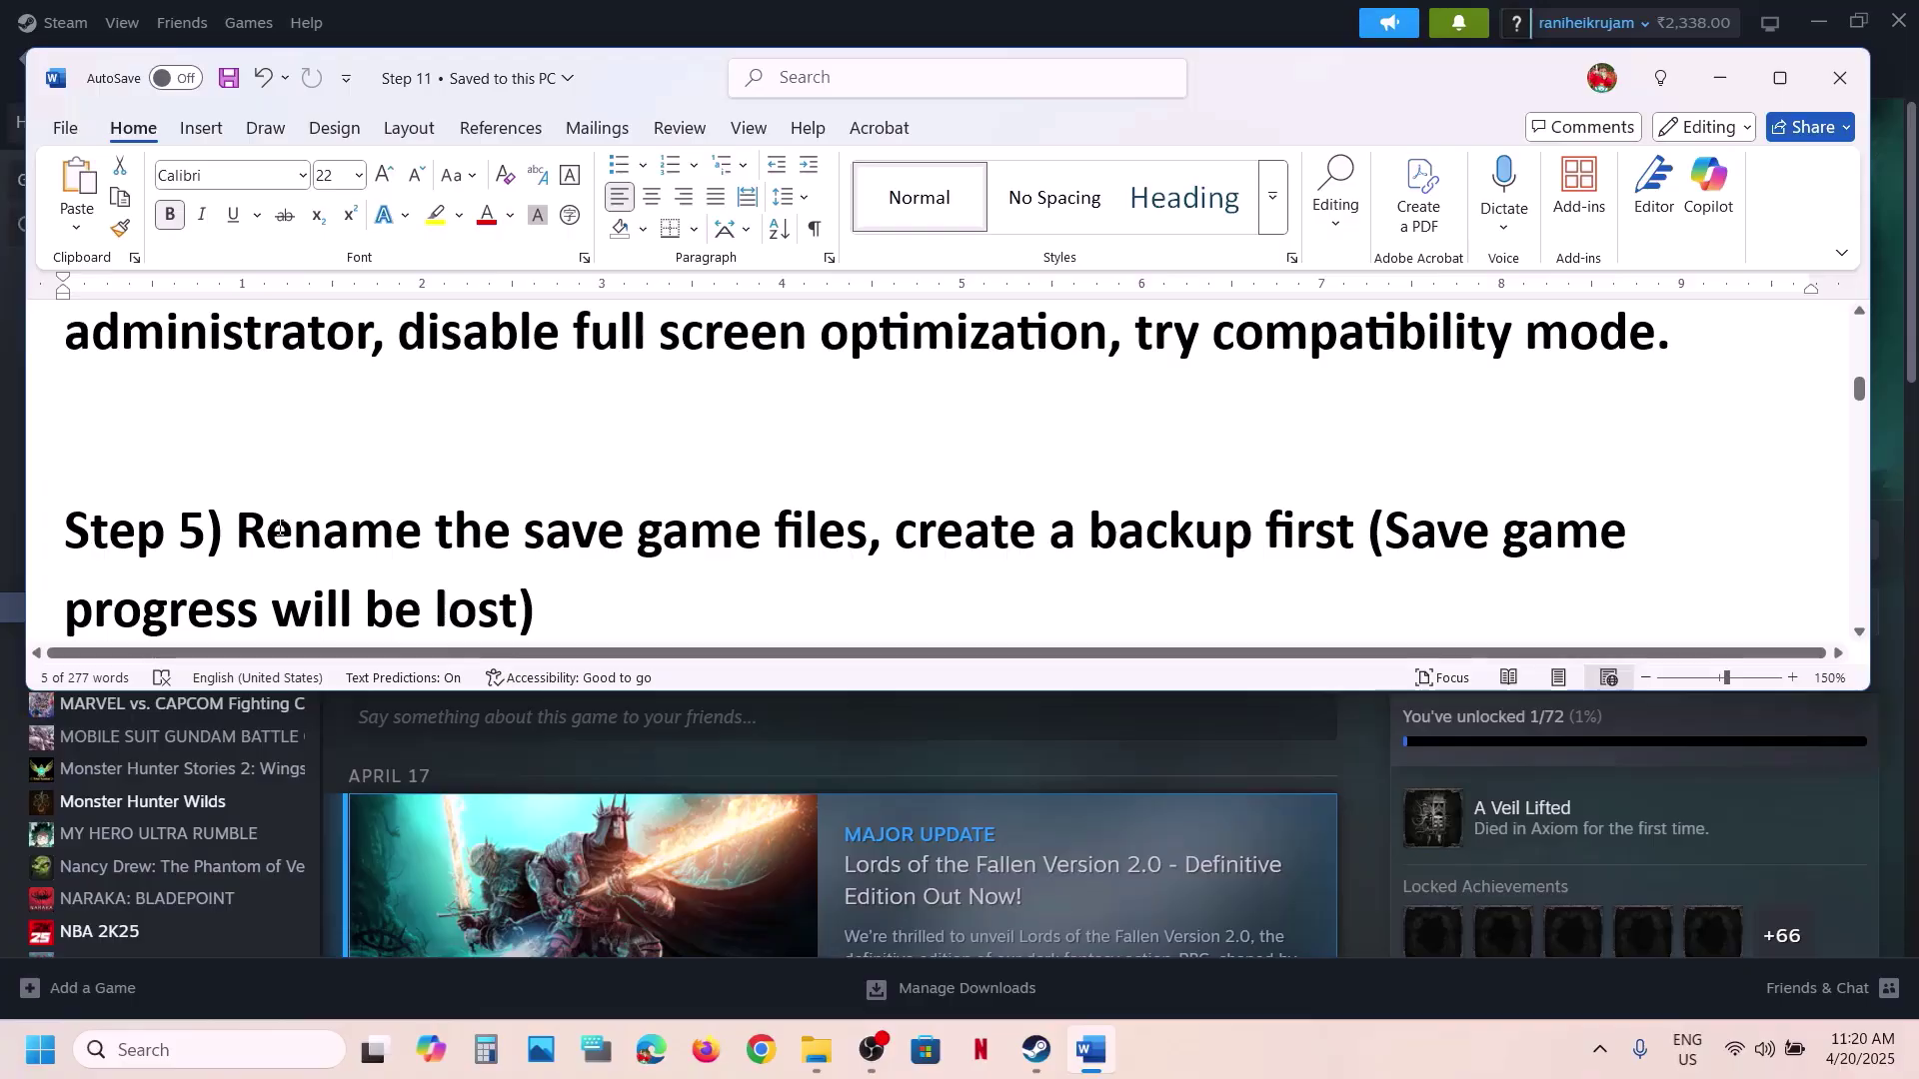
{"action": "left_click_drag", "start_coordinate": [238, 534], "coordinate": [866, 536]}
{"action": "scroll", "coordinate": [863, 544], "scroll_direction": "down", "scroll_amount": 1}
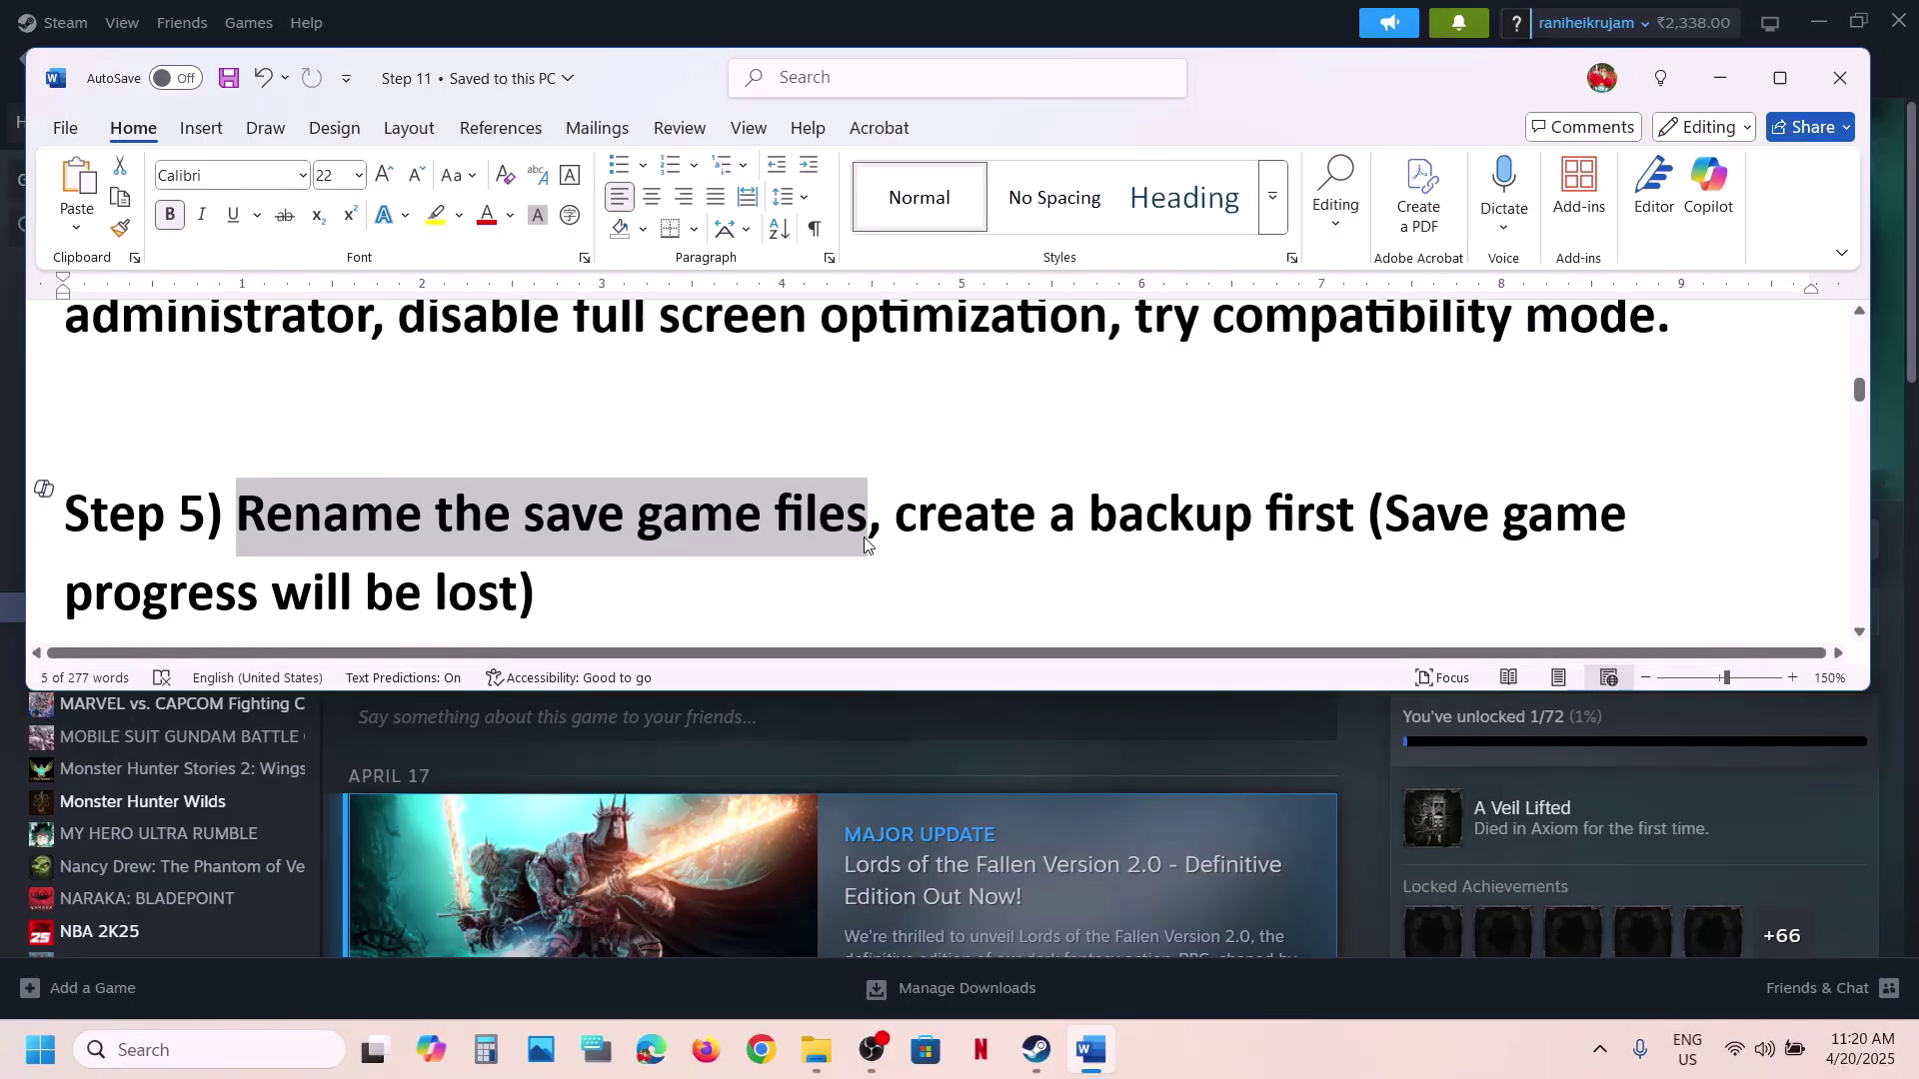
{"action": "left_click_drag", "start_coordinate": [897, 534], "coordinate": [1263, 534]}
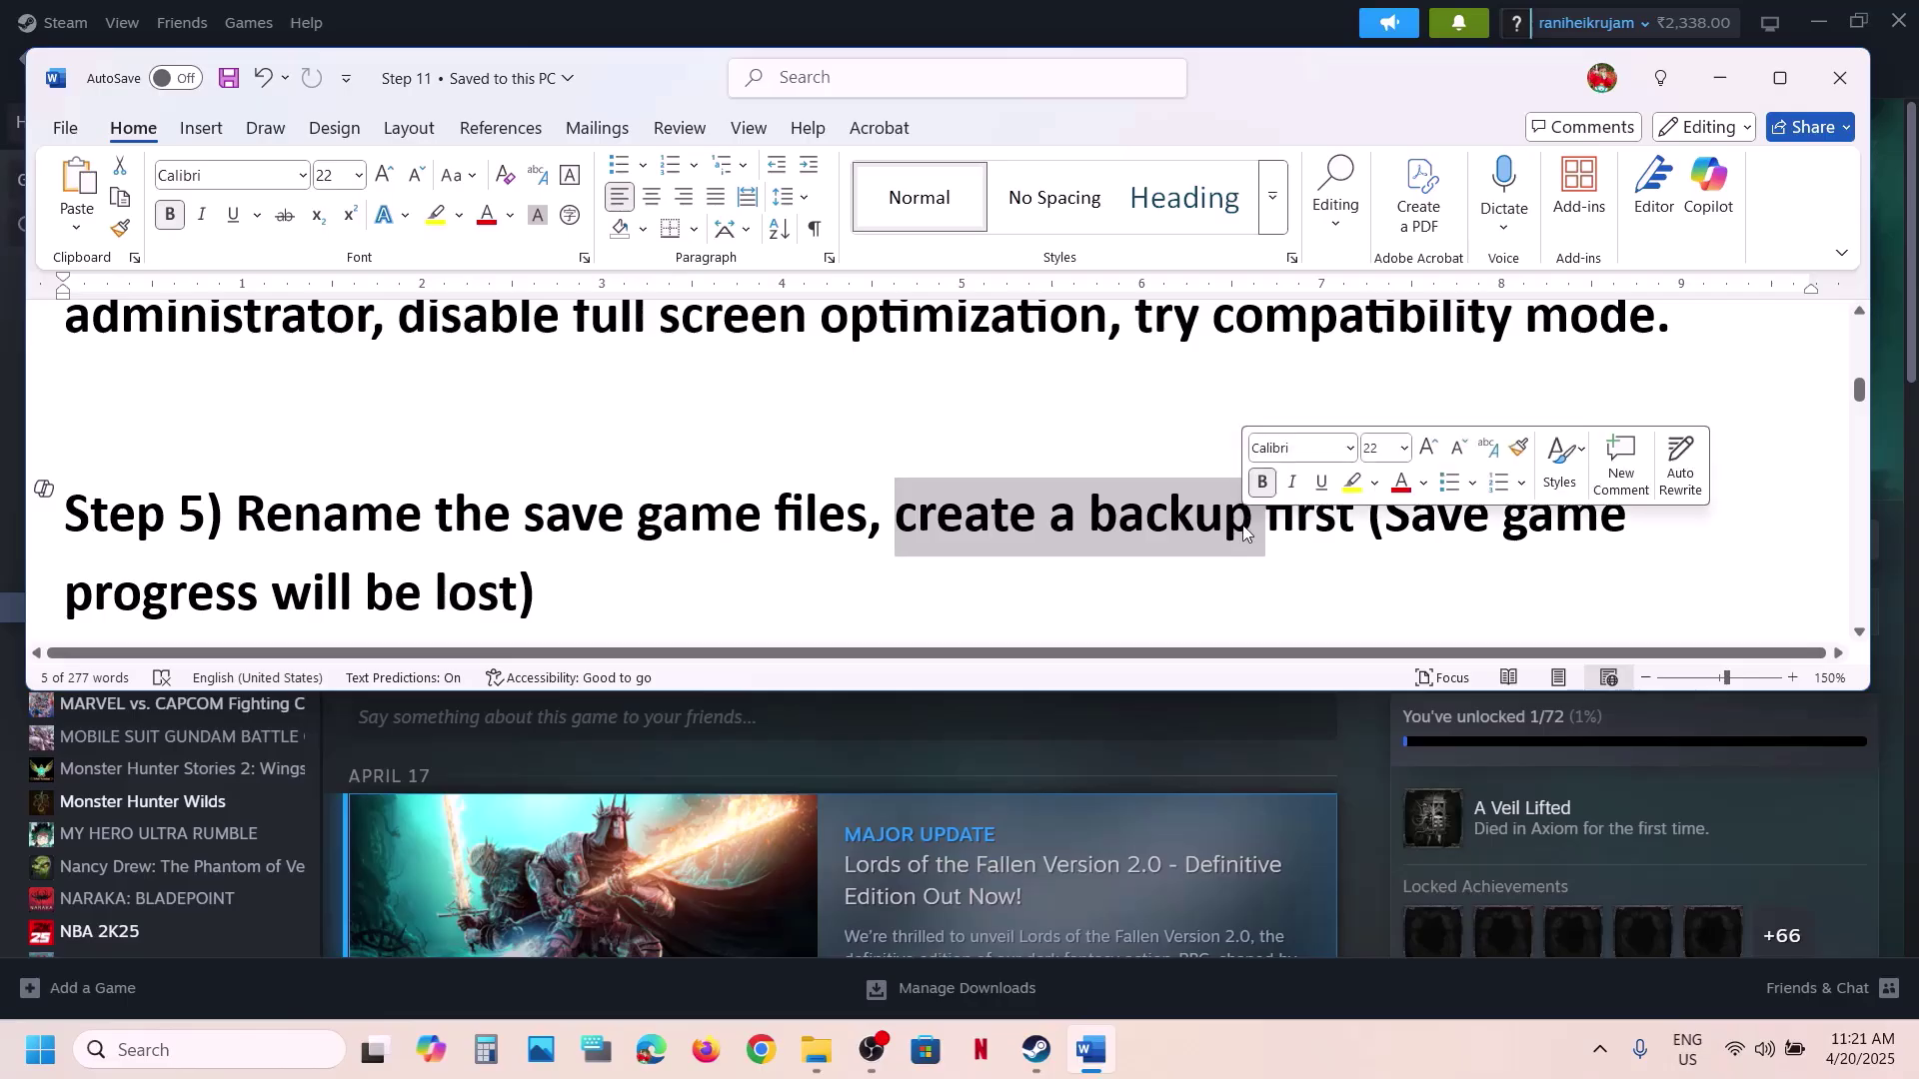
{"action": "left_click", "coordinate": [815, 1050]}
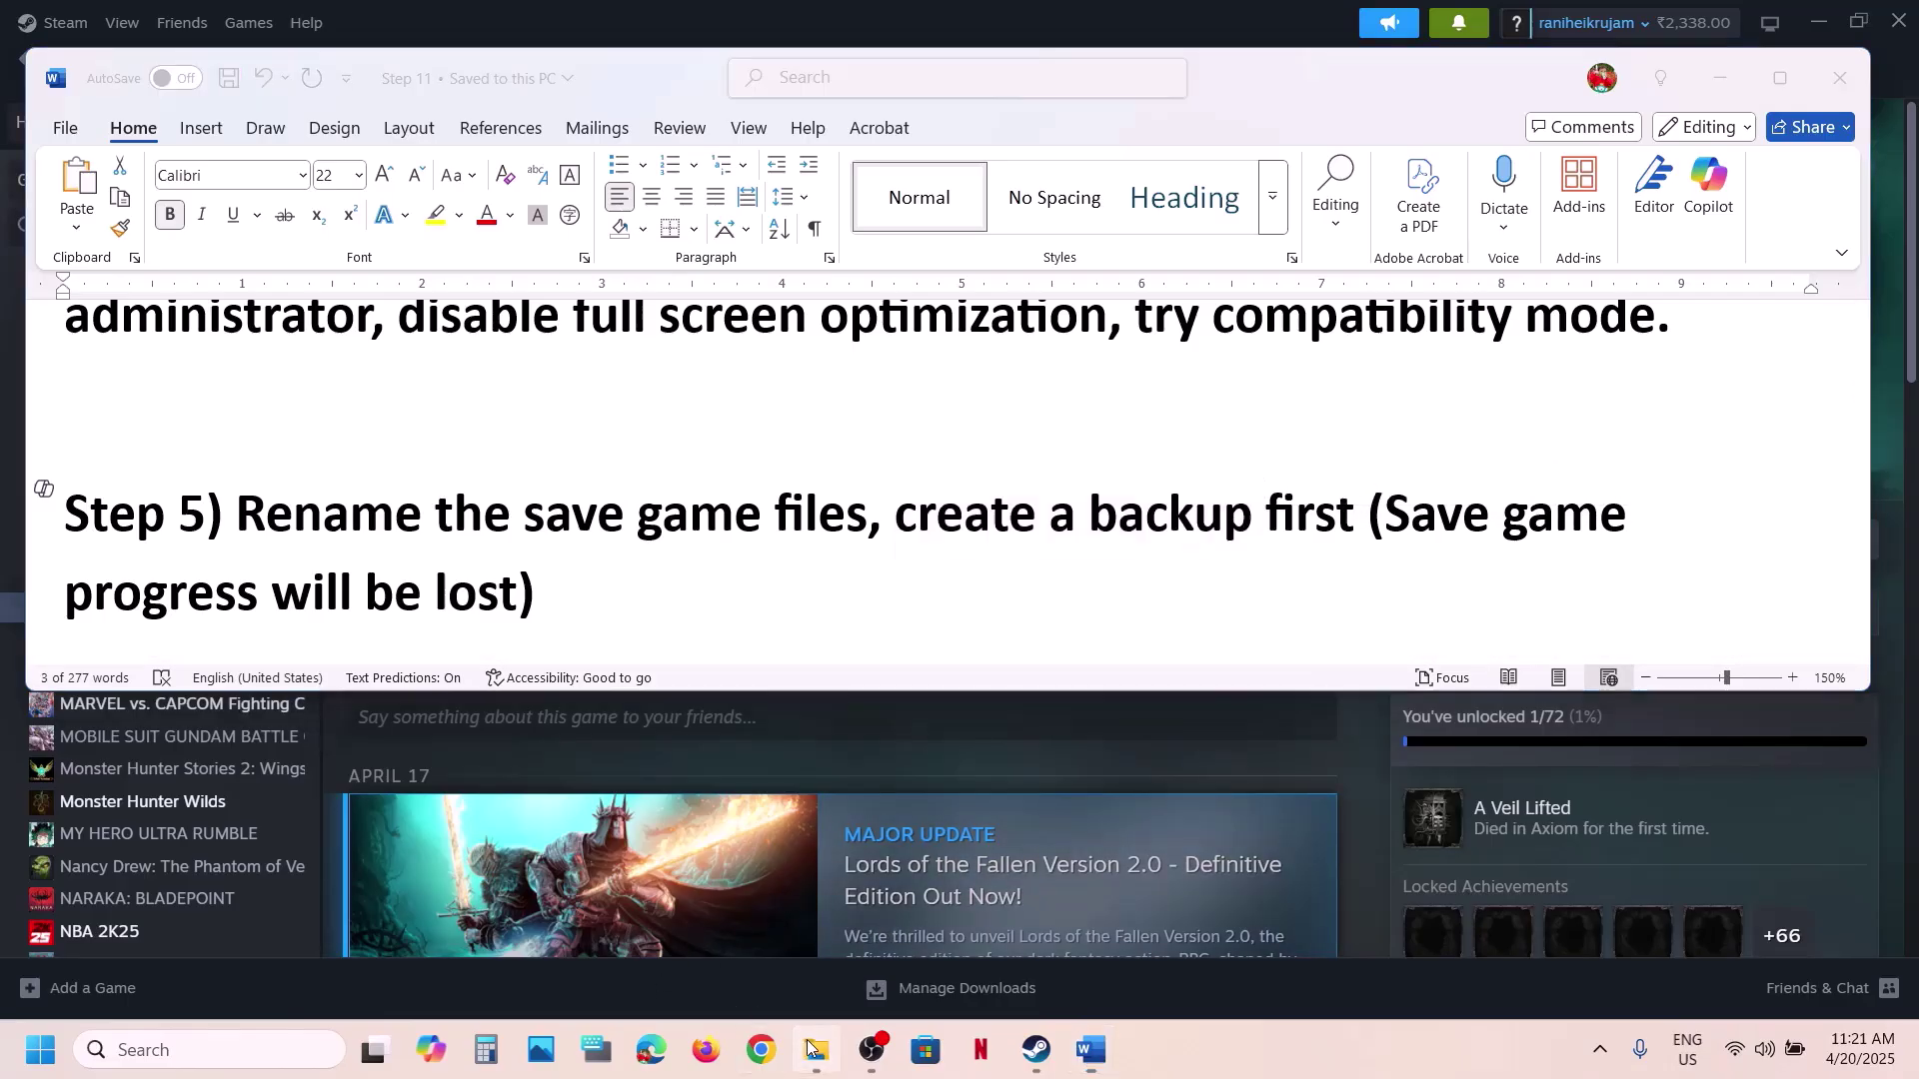
Show hidden items and browse to C:\Users\<user>\AppData\Local, selecting the LOTF2 folder.
{"action": "left_click", "coordinate": [95, 611]}
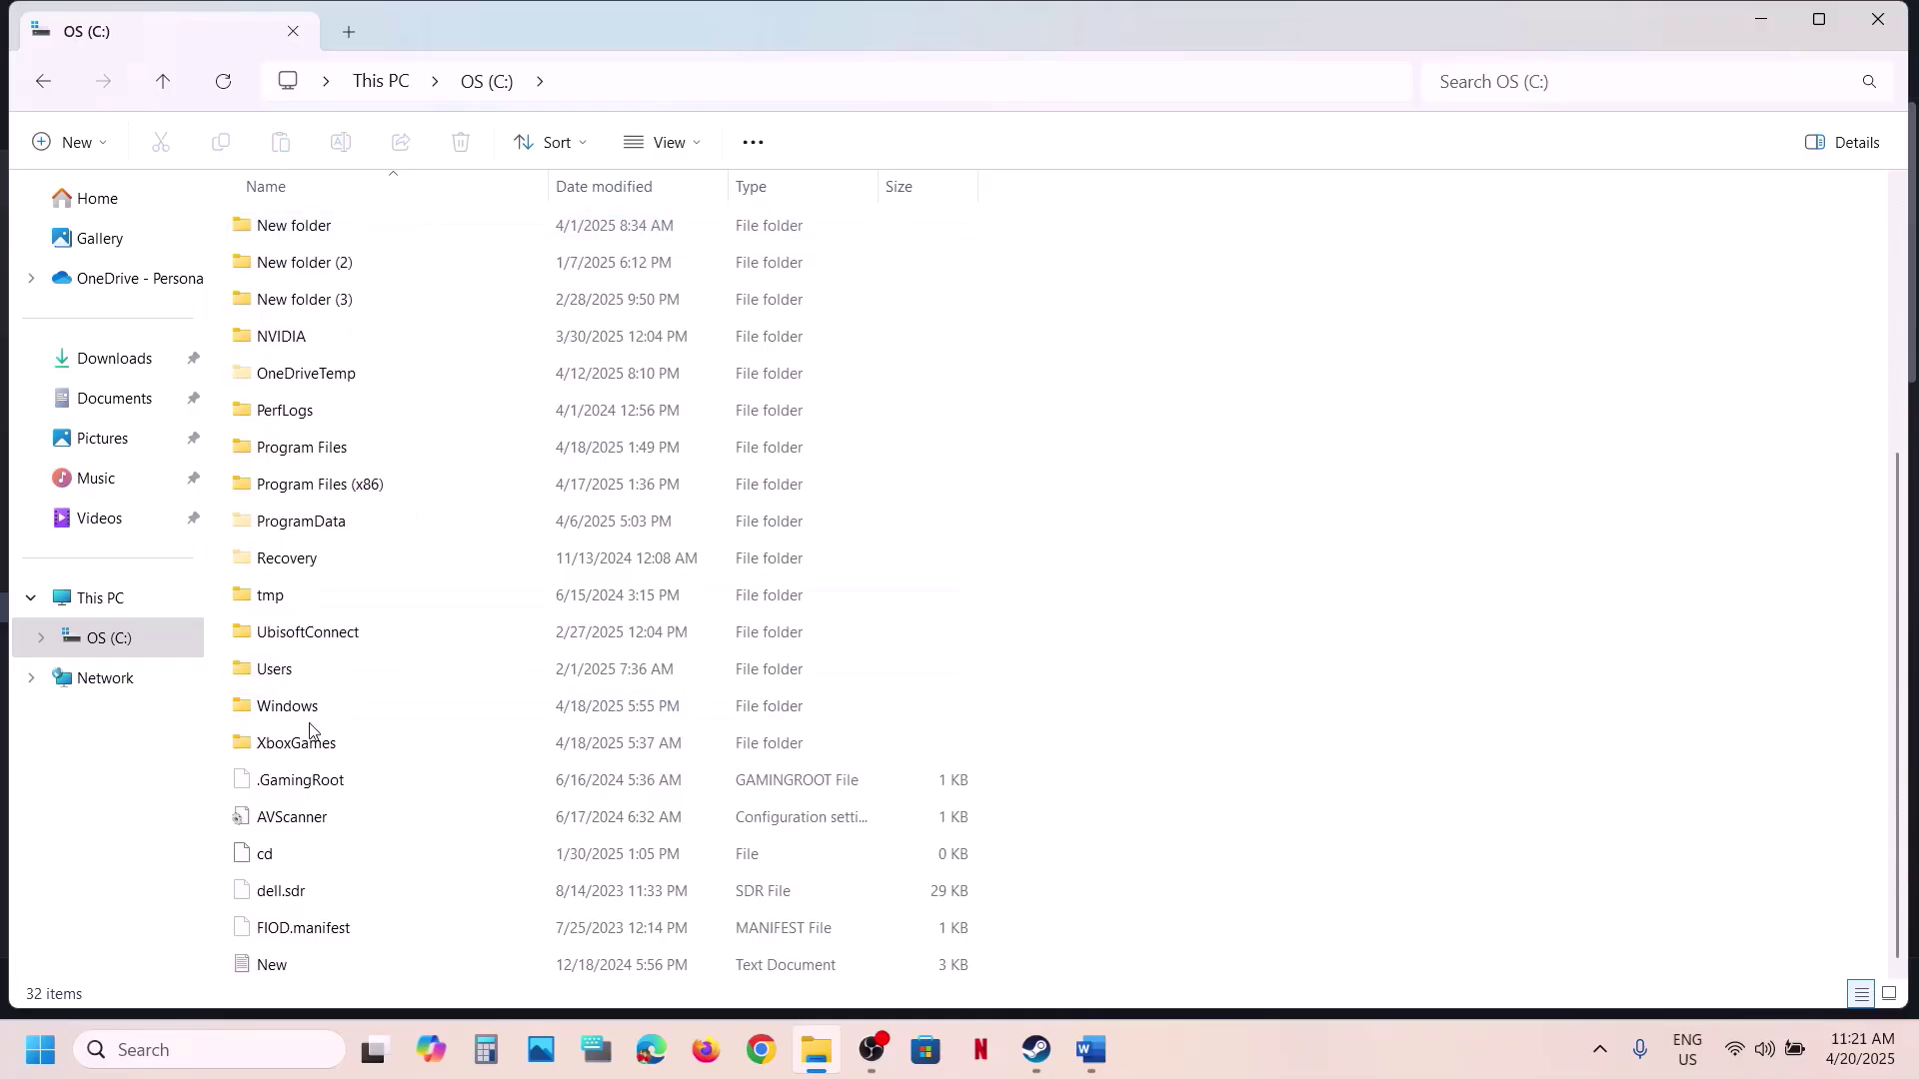
{"action": "double_click", "coordinate": [300, 686]}
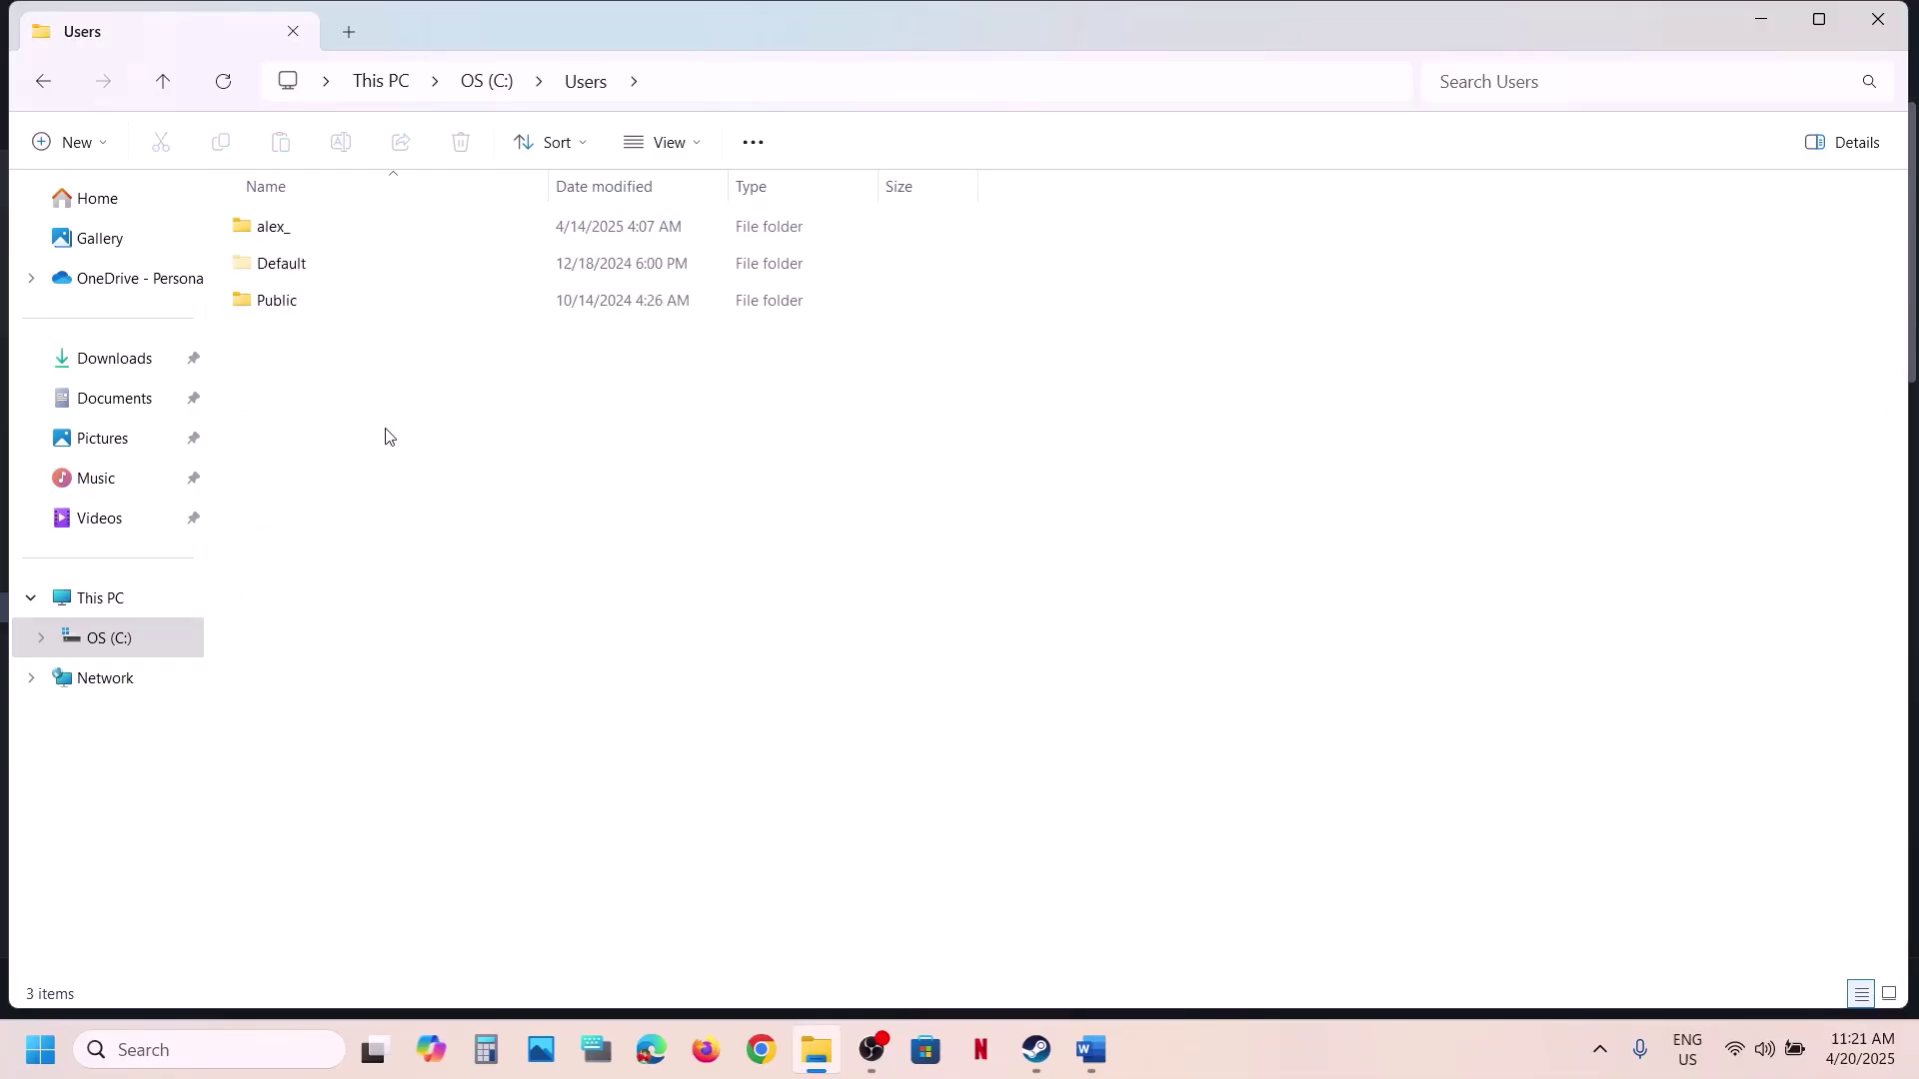
{"action": "double_click", "coordinate": [270, 236]}
{"action": "left_click", "coordinate": [338, 498]}
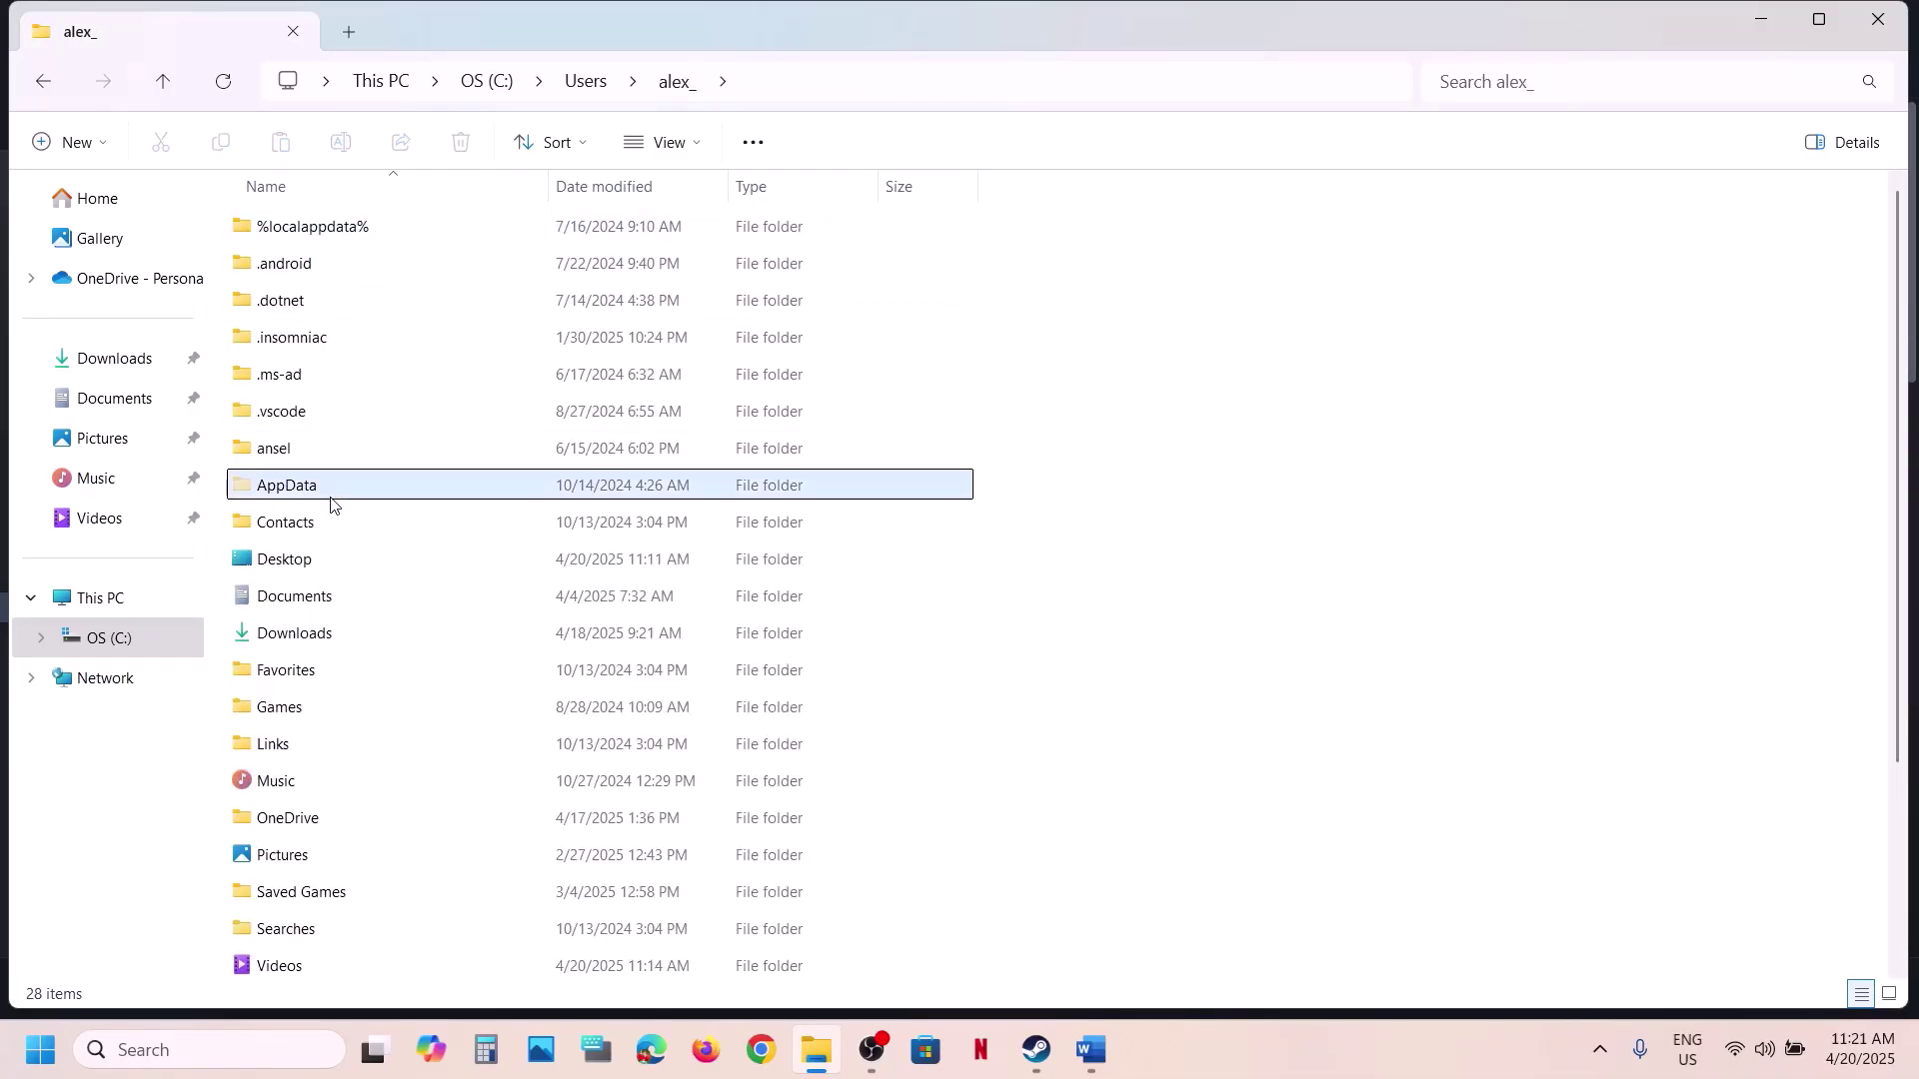
{"action": "left_click", "coordinate": [704, 143]}
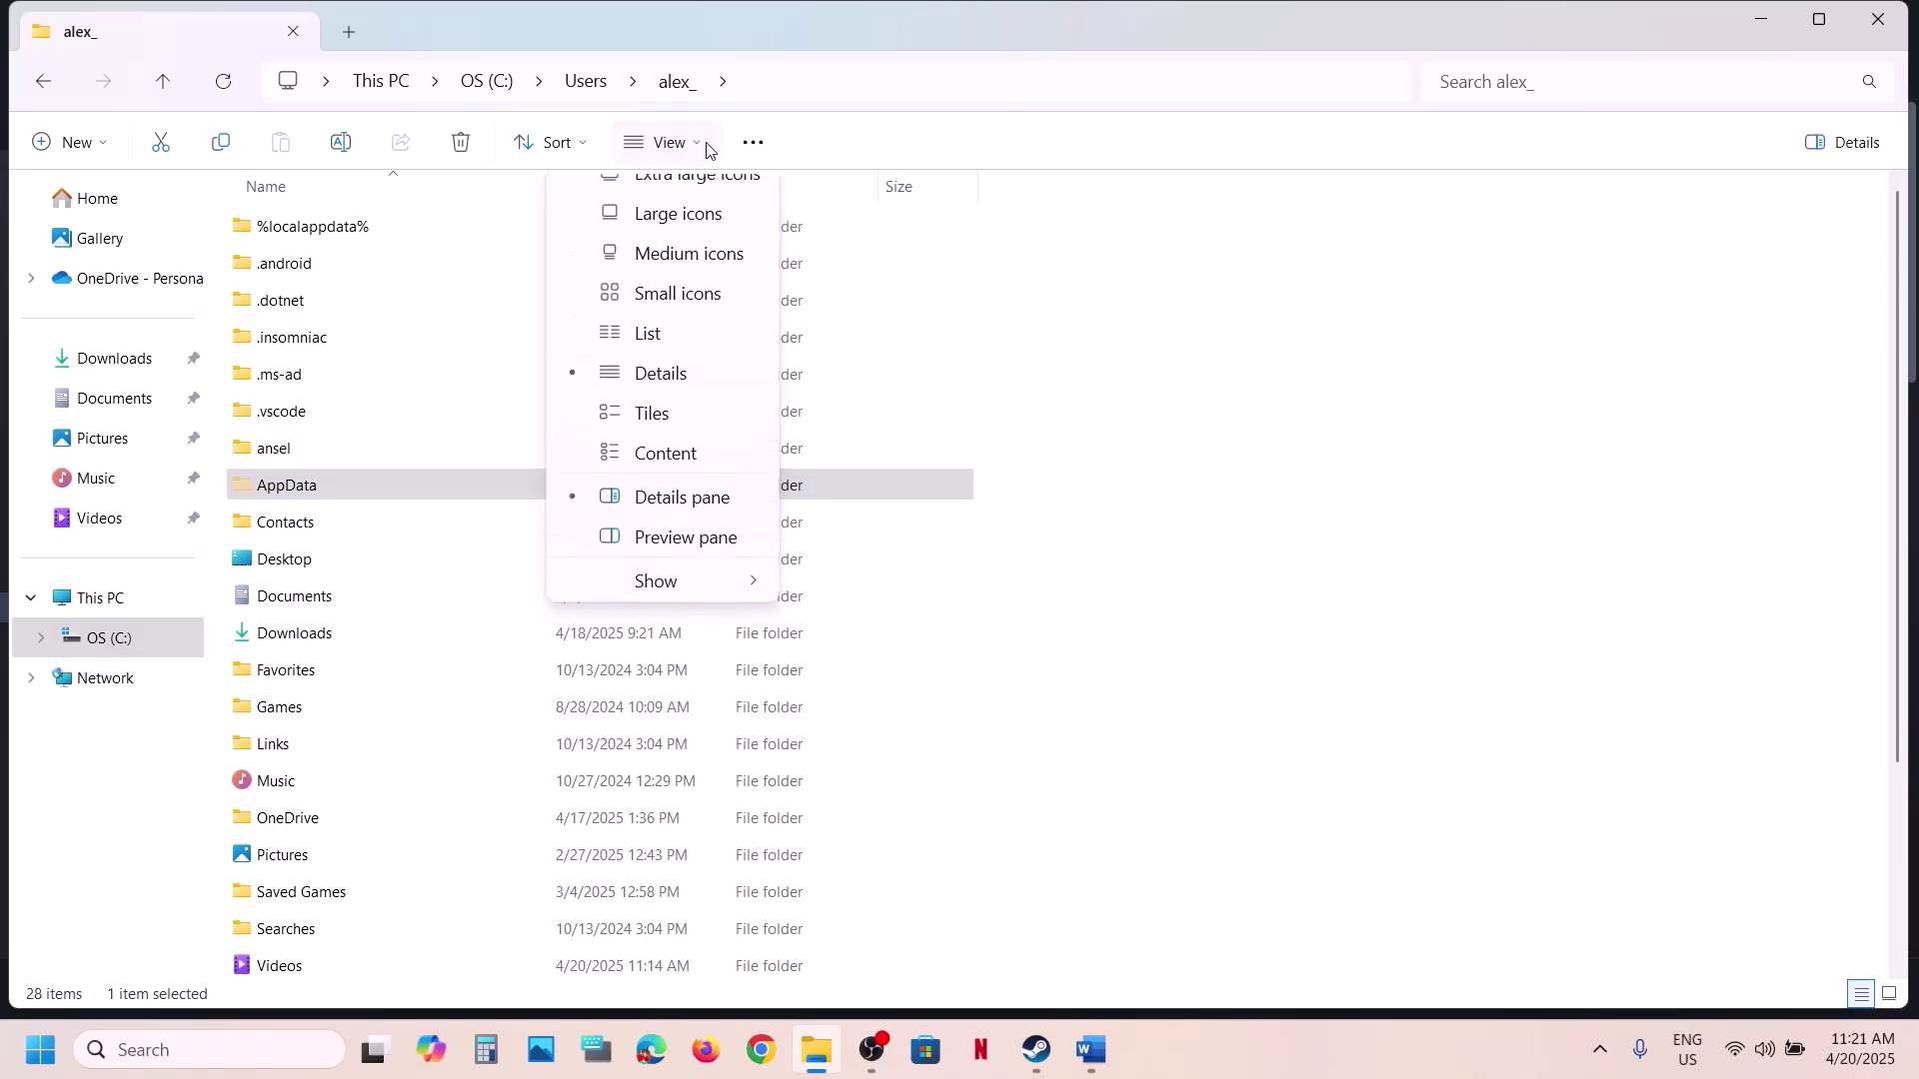
{"action": "left_click", "coordinate": [659, 602]}
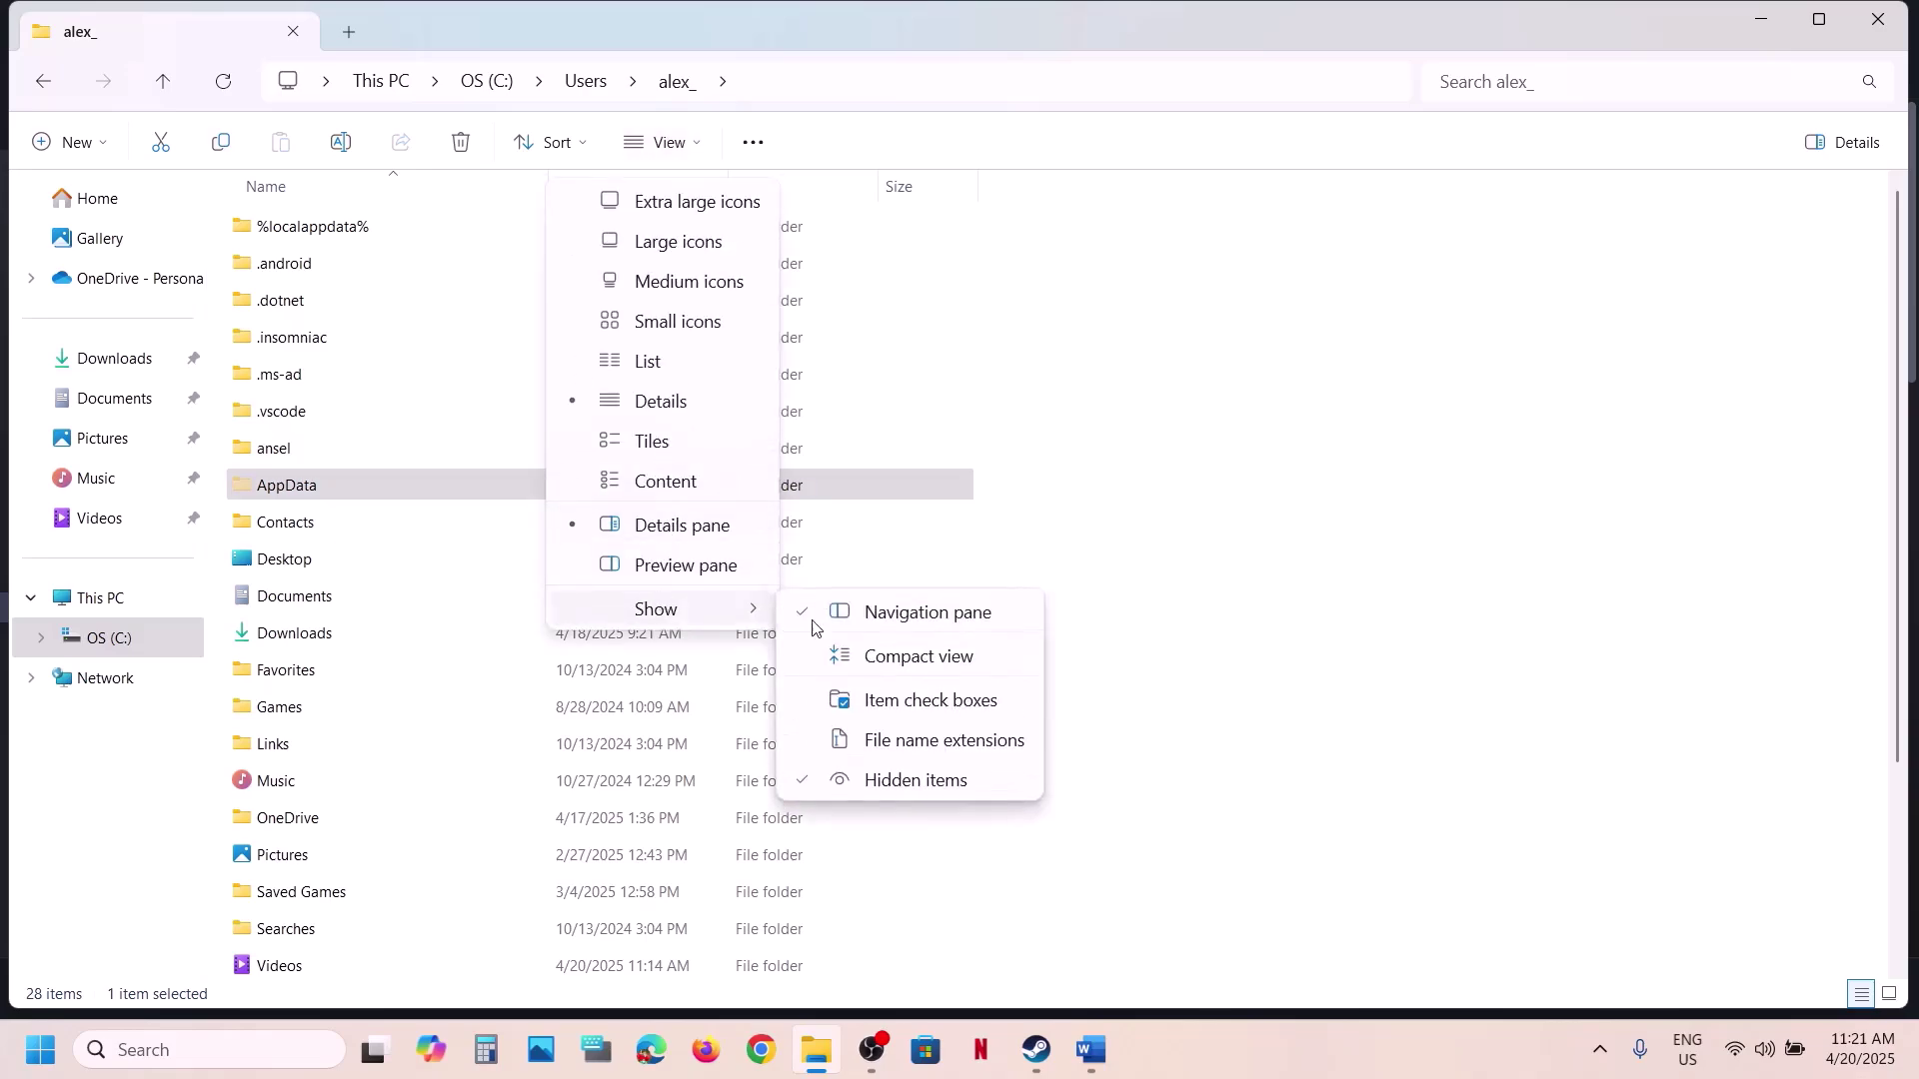
{"action": "double_click", "coordinate": [381, 484]}
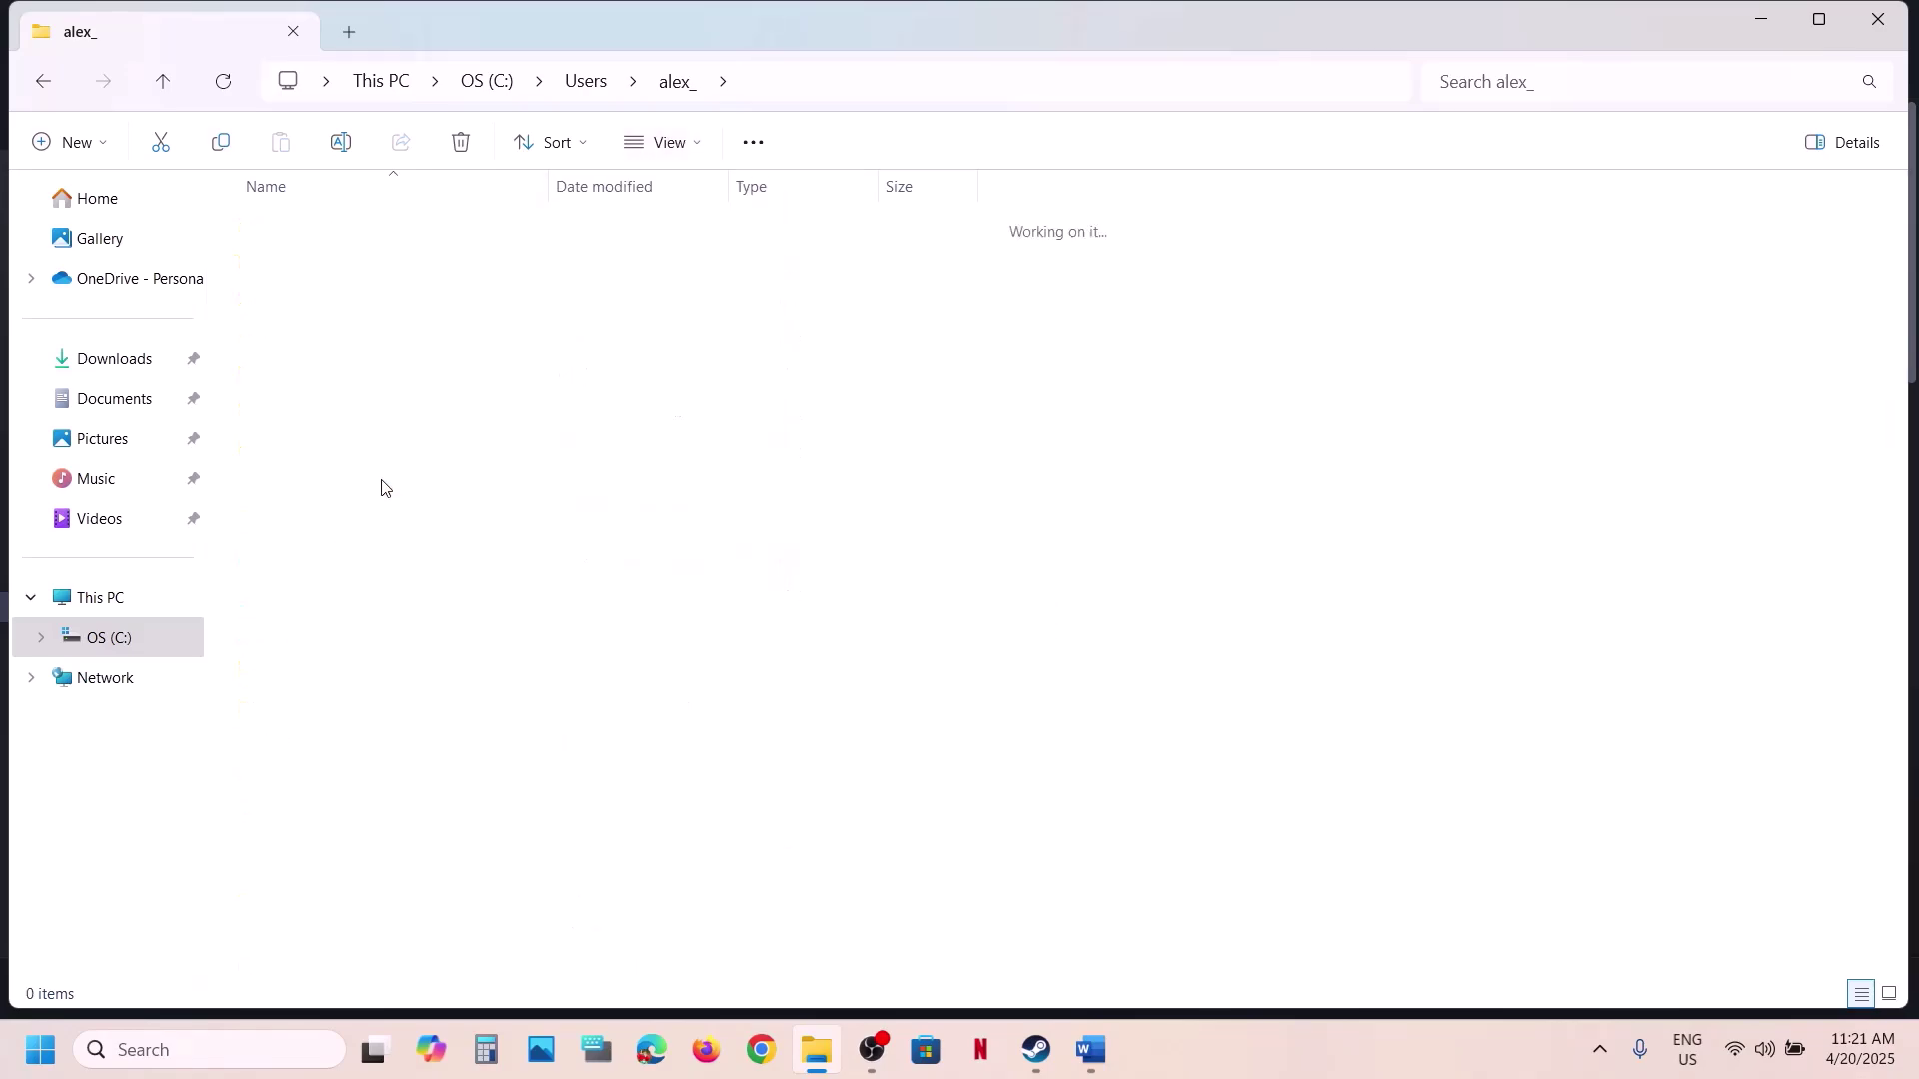
{"action": "double_click", "coordinate": [320, 227]}
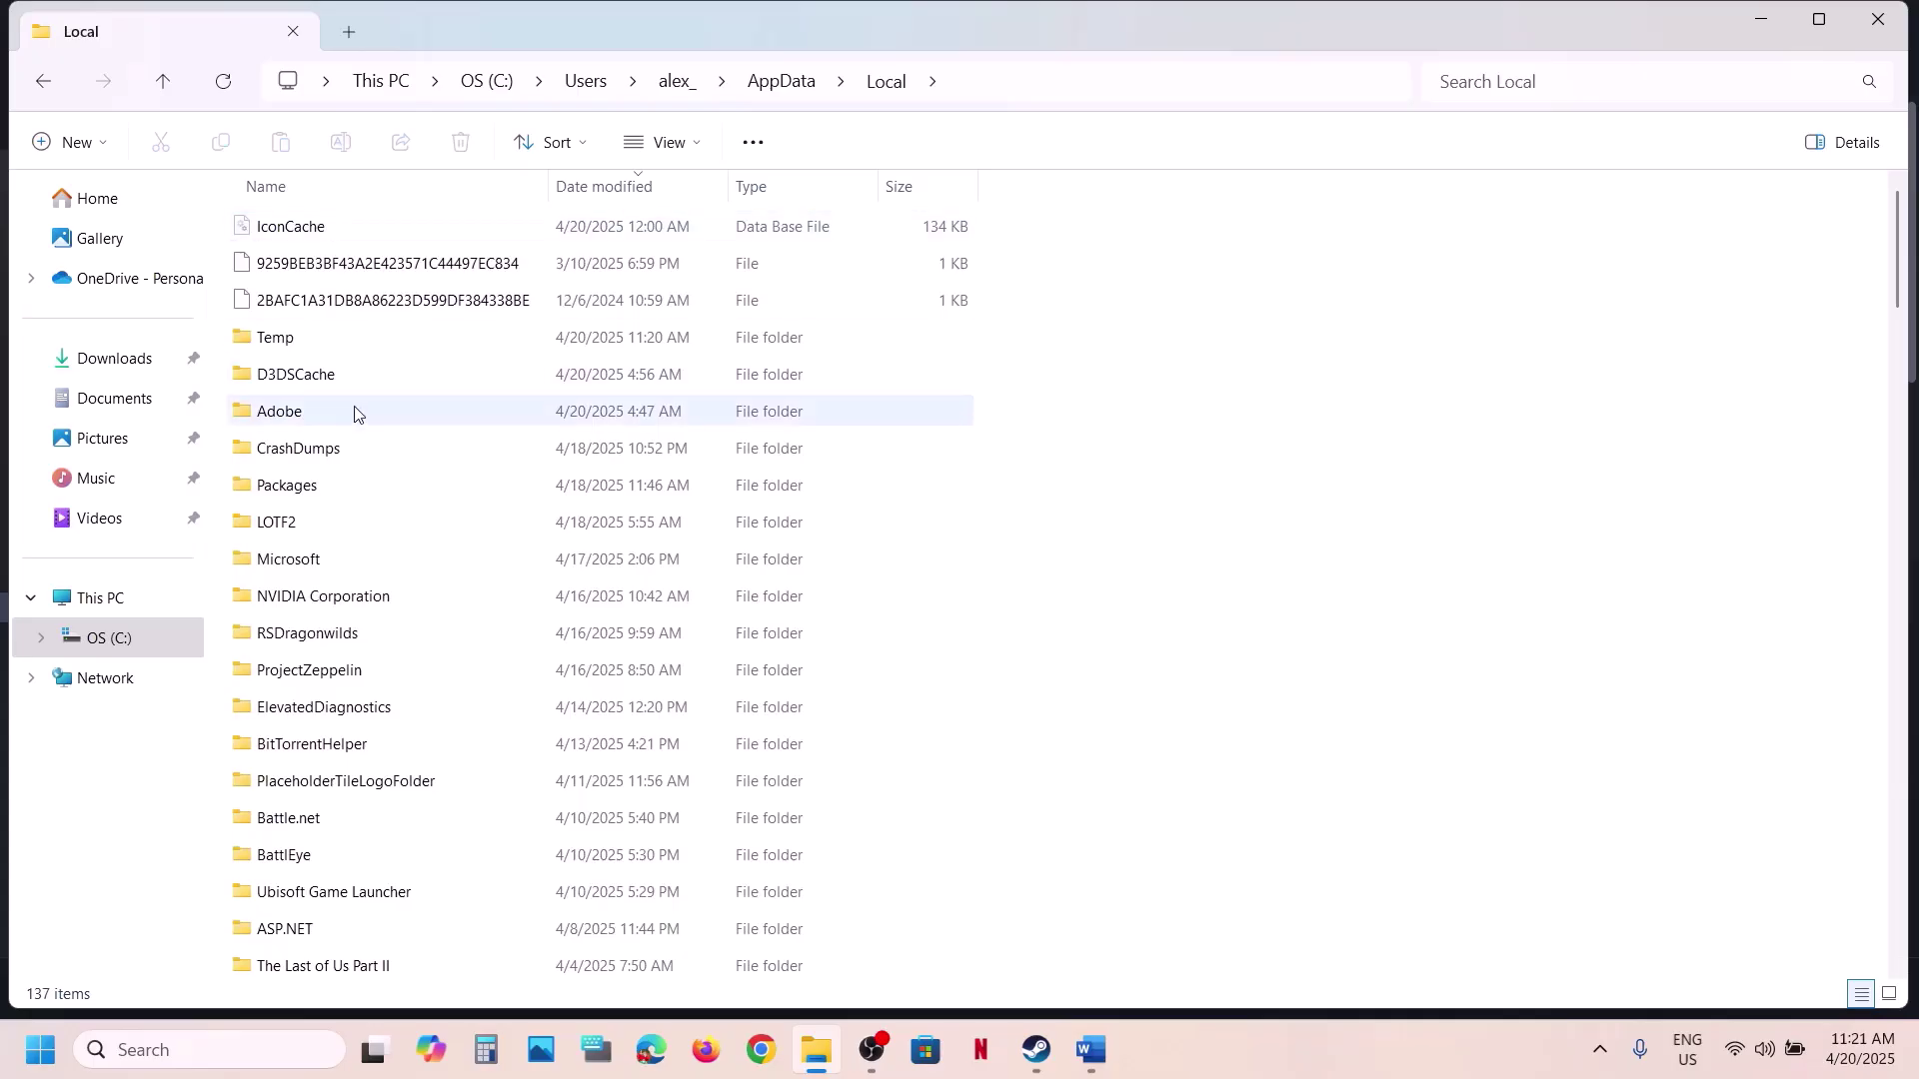
{"action": "left_click", "coordinate": [318, 520]}
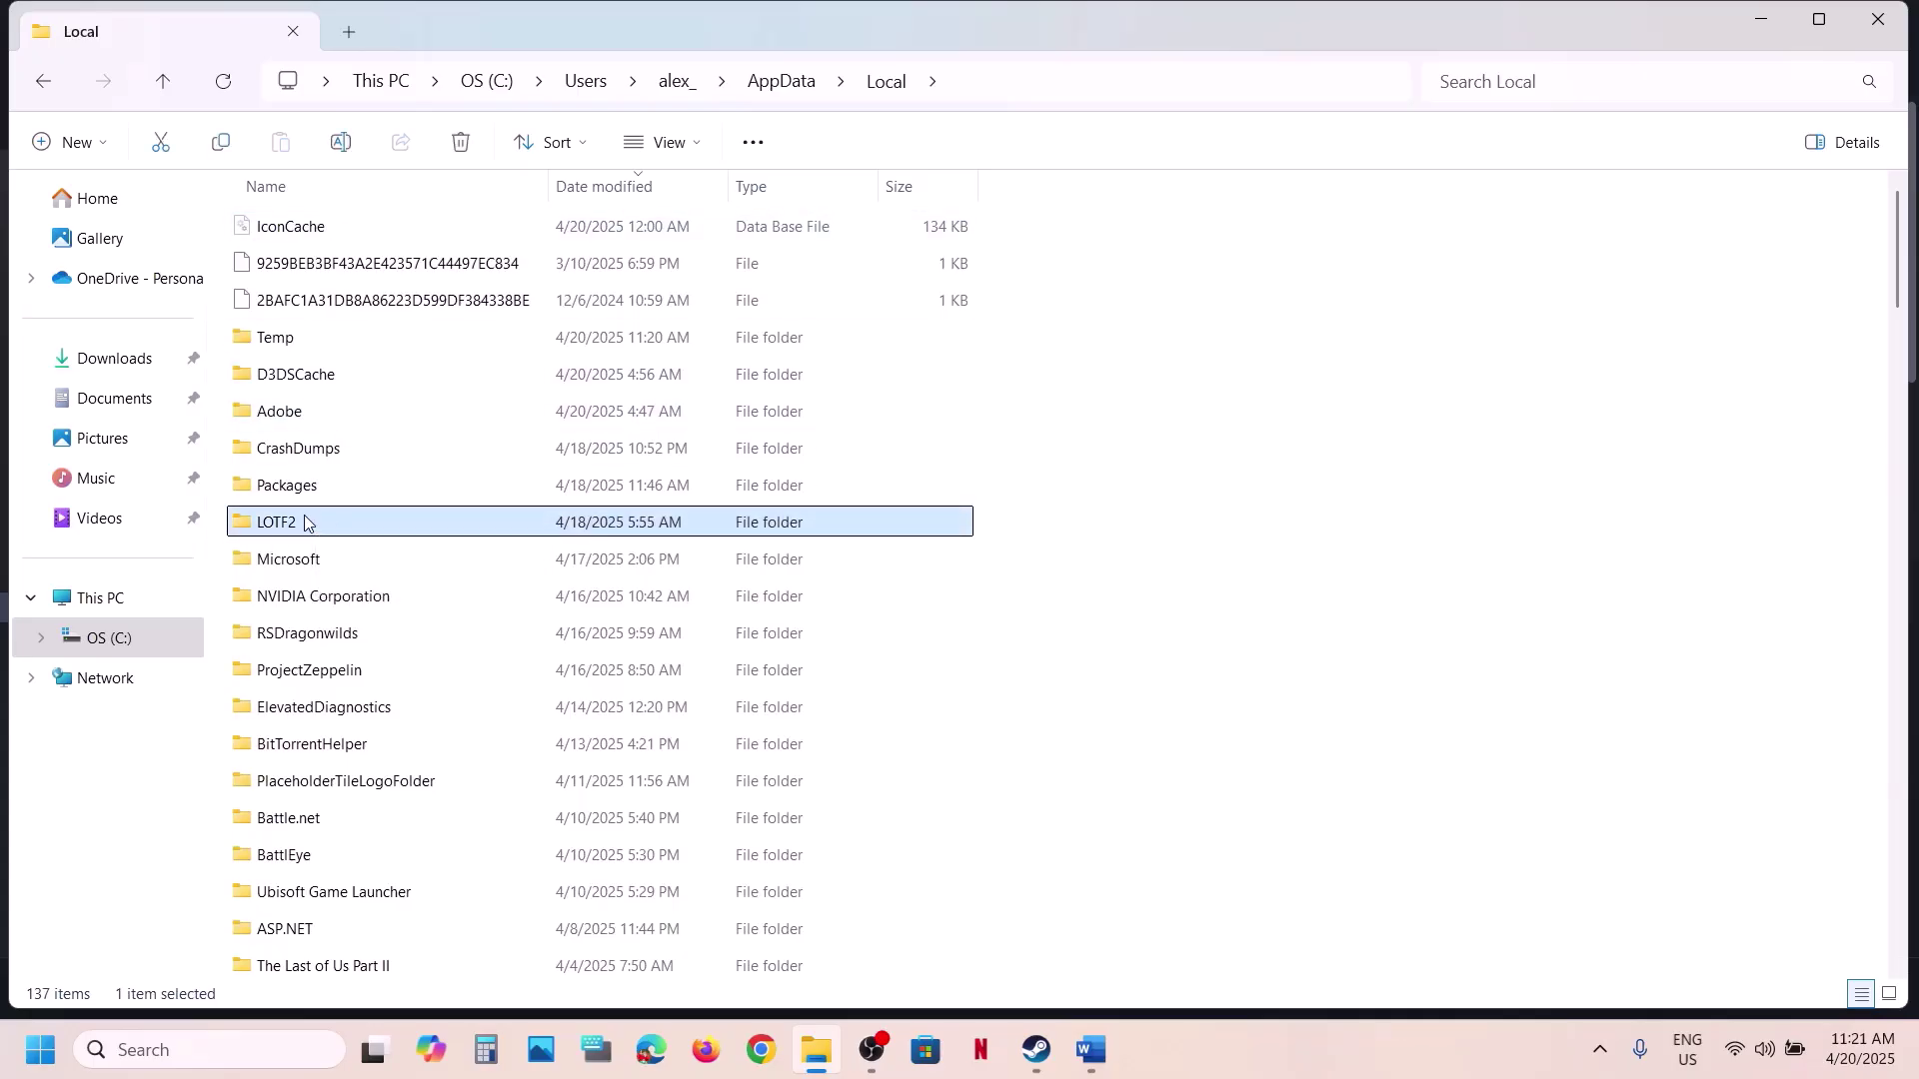
Copy the LOTF2 folder onto the desktop as a backup, then return to Word.
{"action": "right_click", "coordinate": [305, 521]}
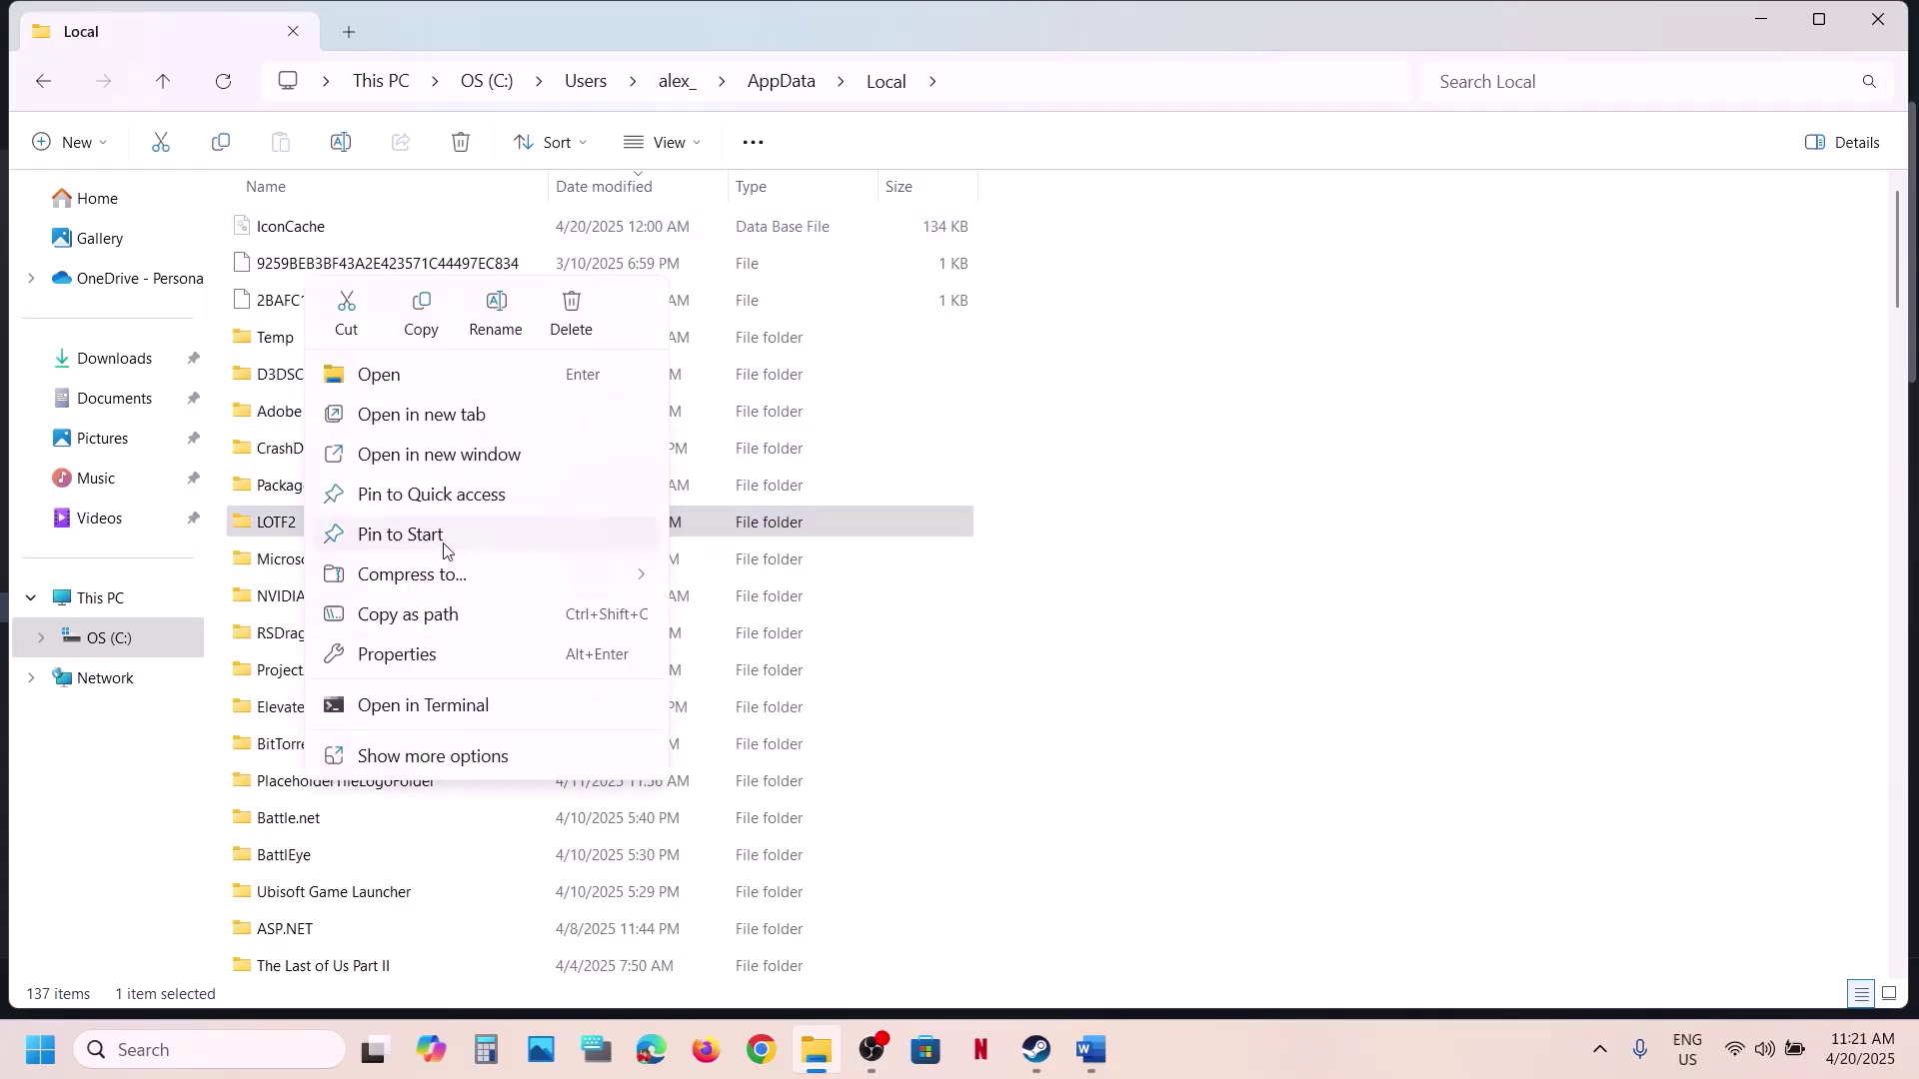
{"action": "left_click", "coordinate": [421, 315]}
{"action": "key", "text": "super+d"}
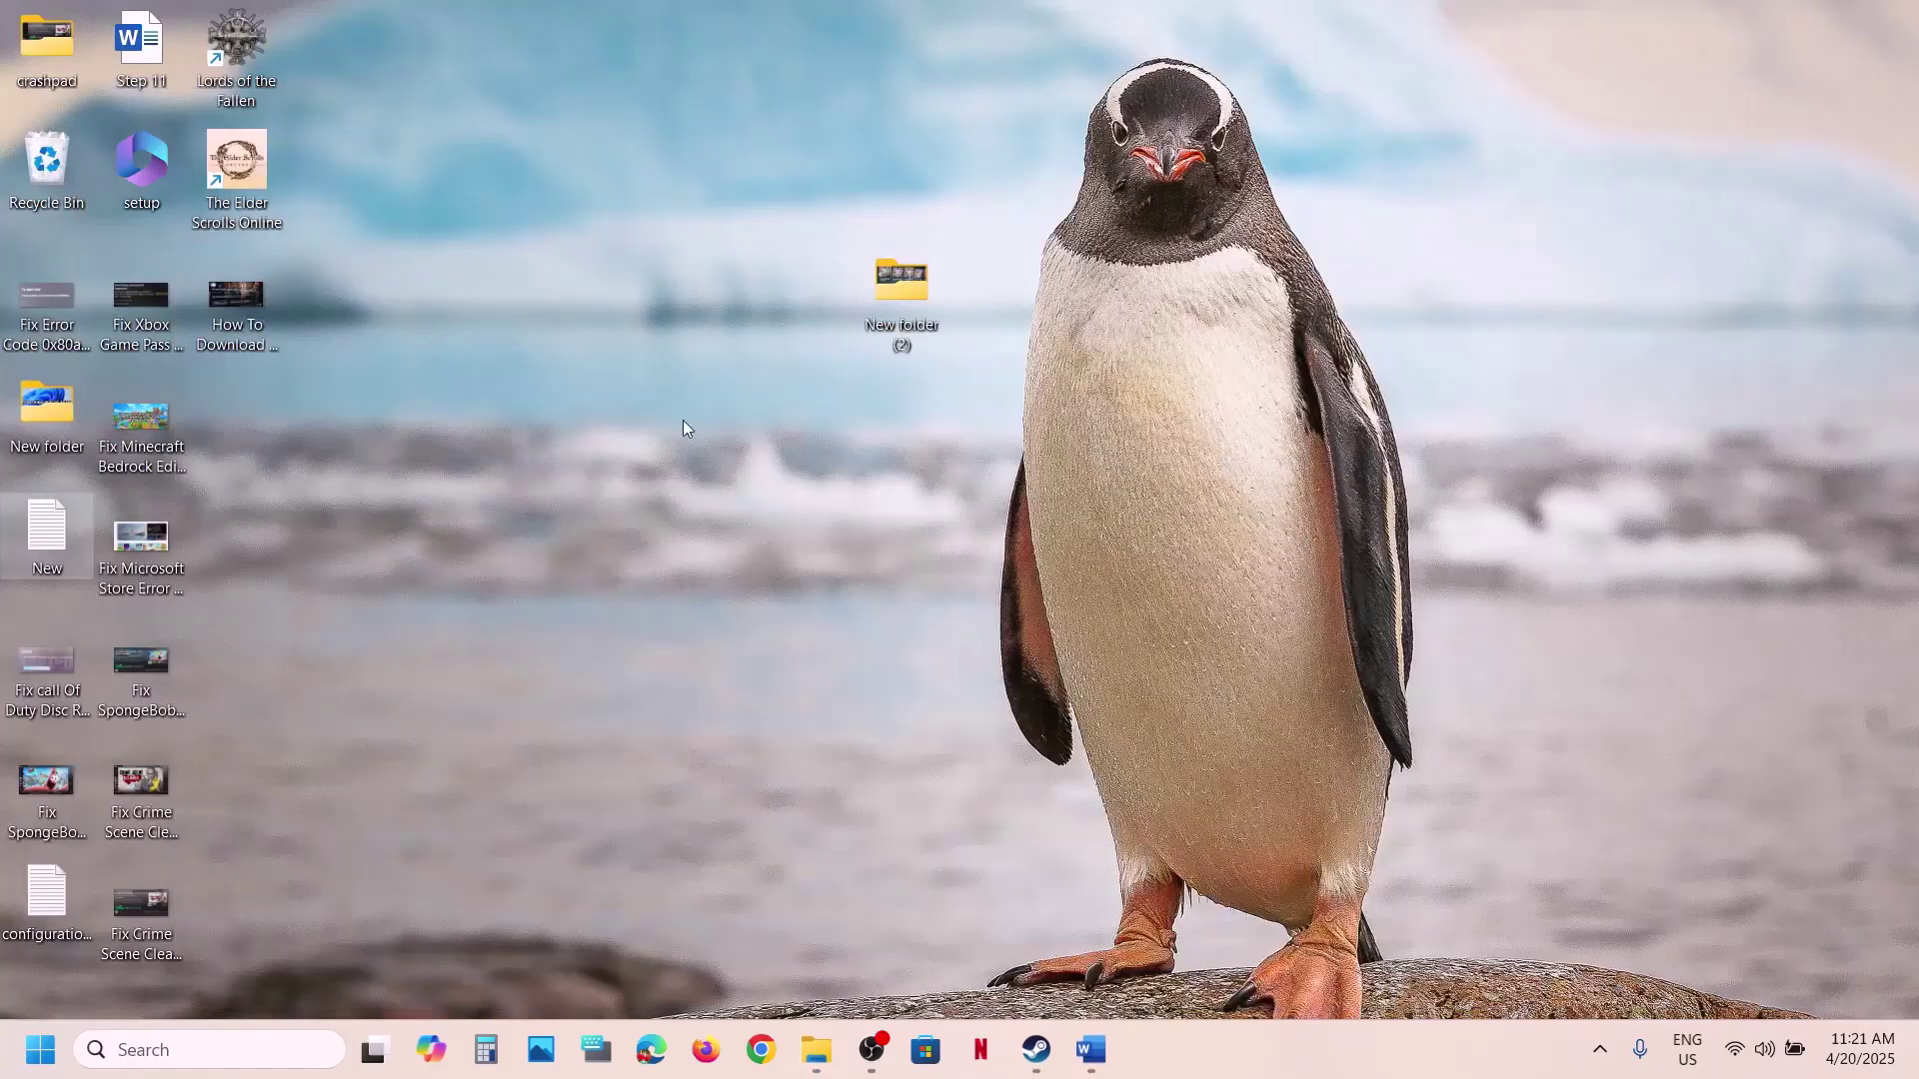
{"action": "key", "text": "ctrl+v"}
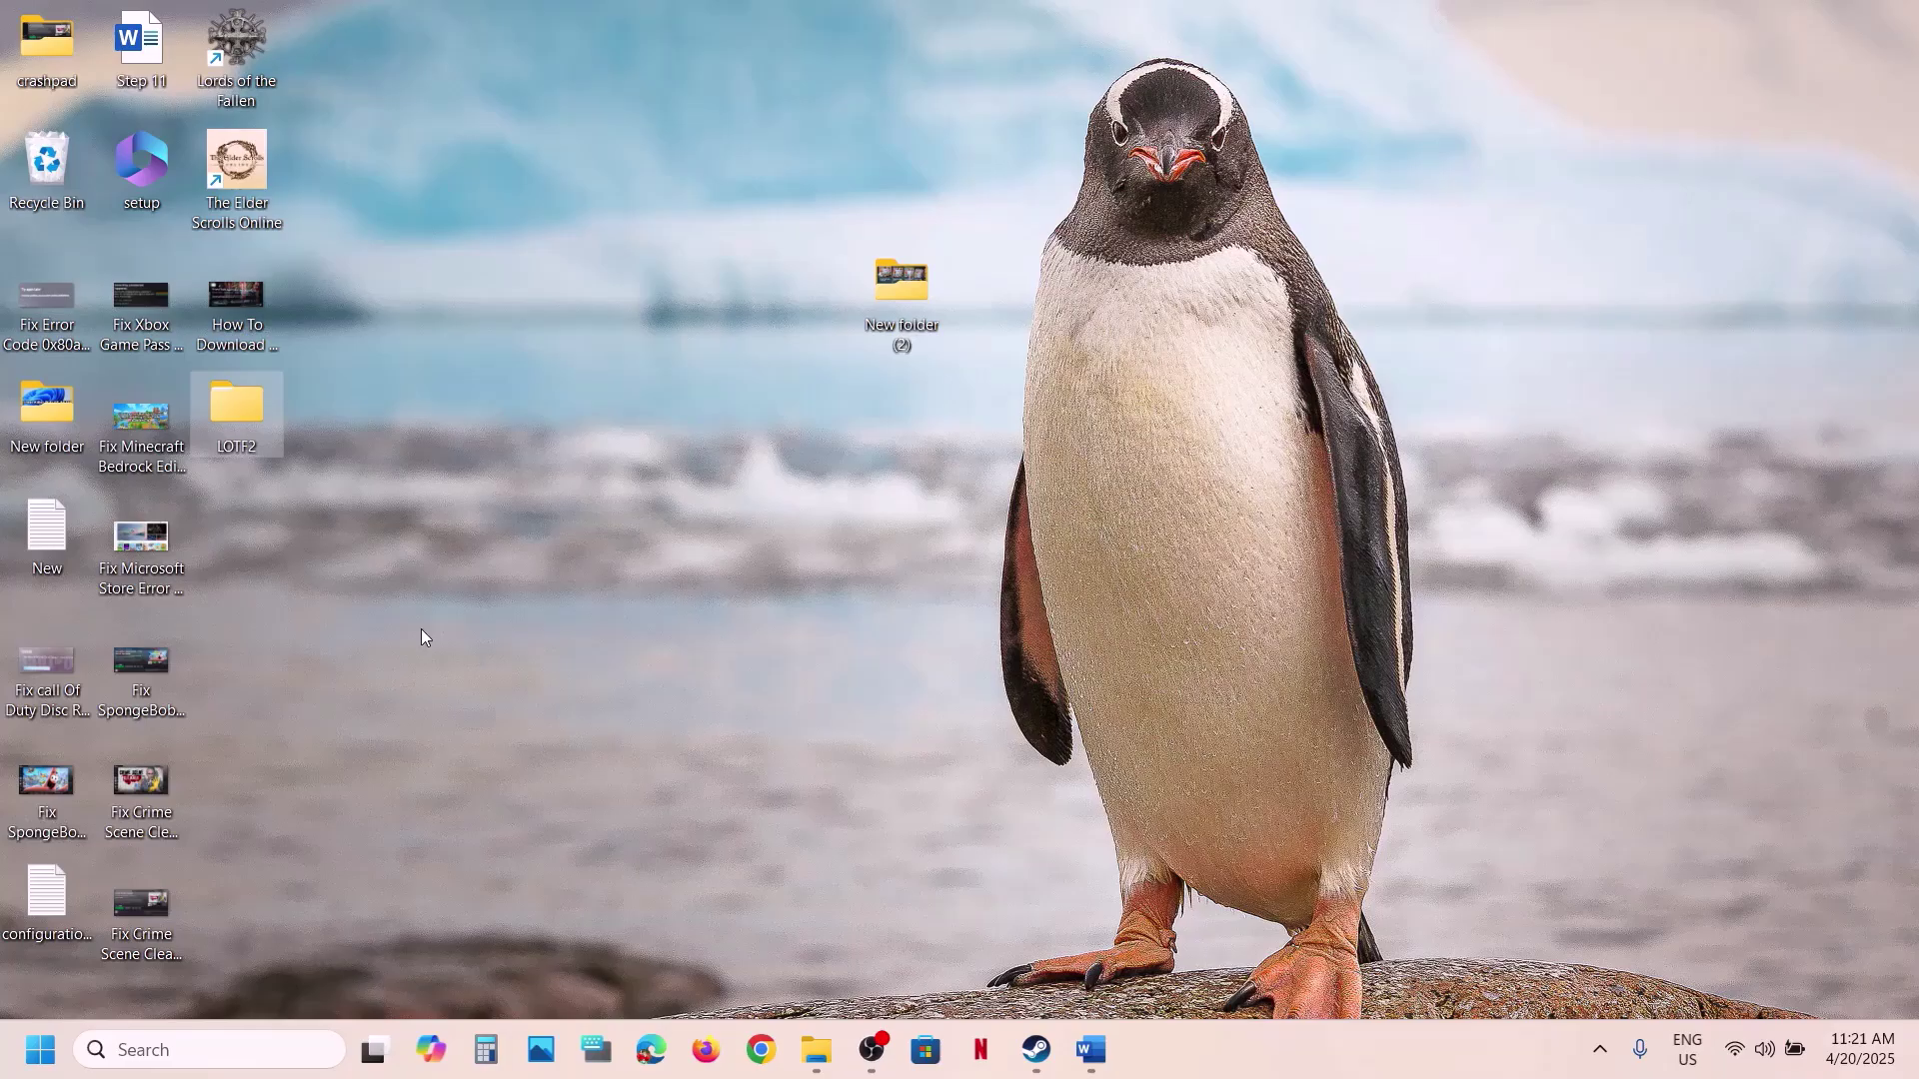
{"action": "left_click", "coordinate": [818, 1051]}
{"action": "left_click", "coordinate": [1089, 1071]}
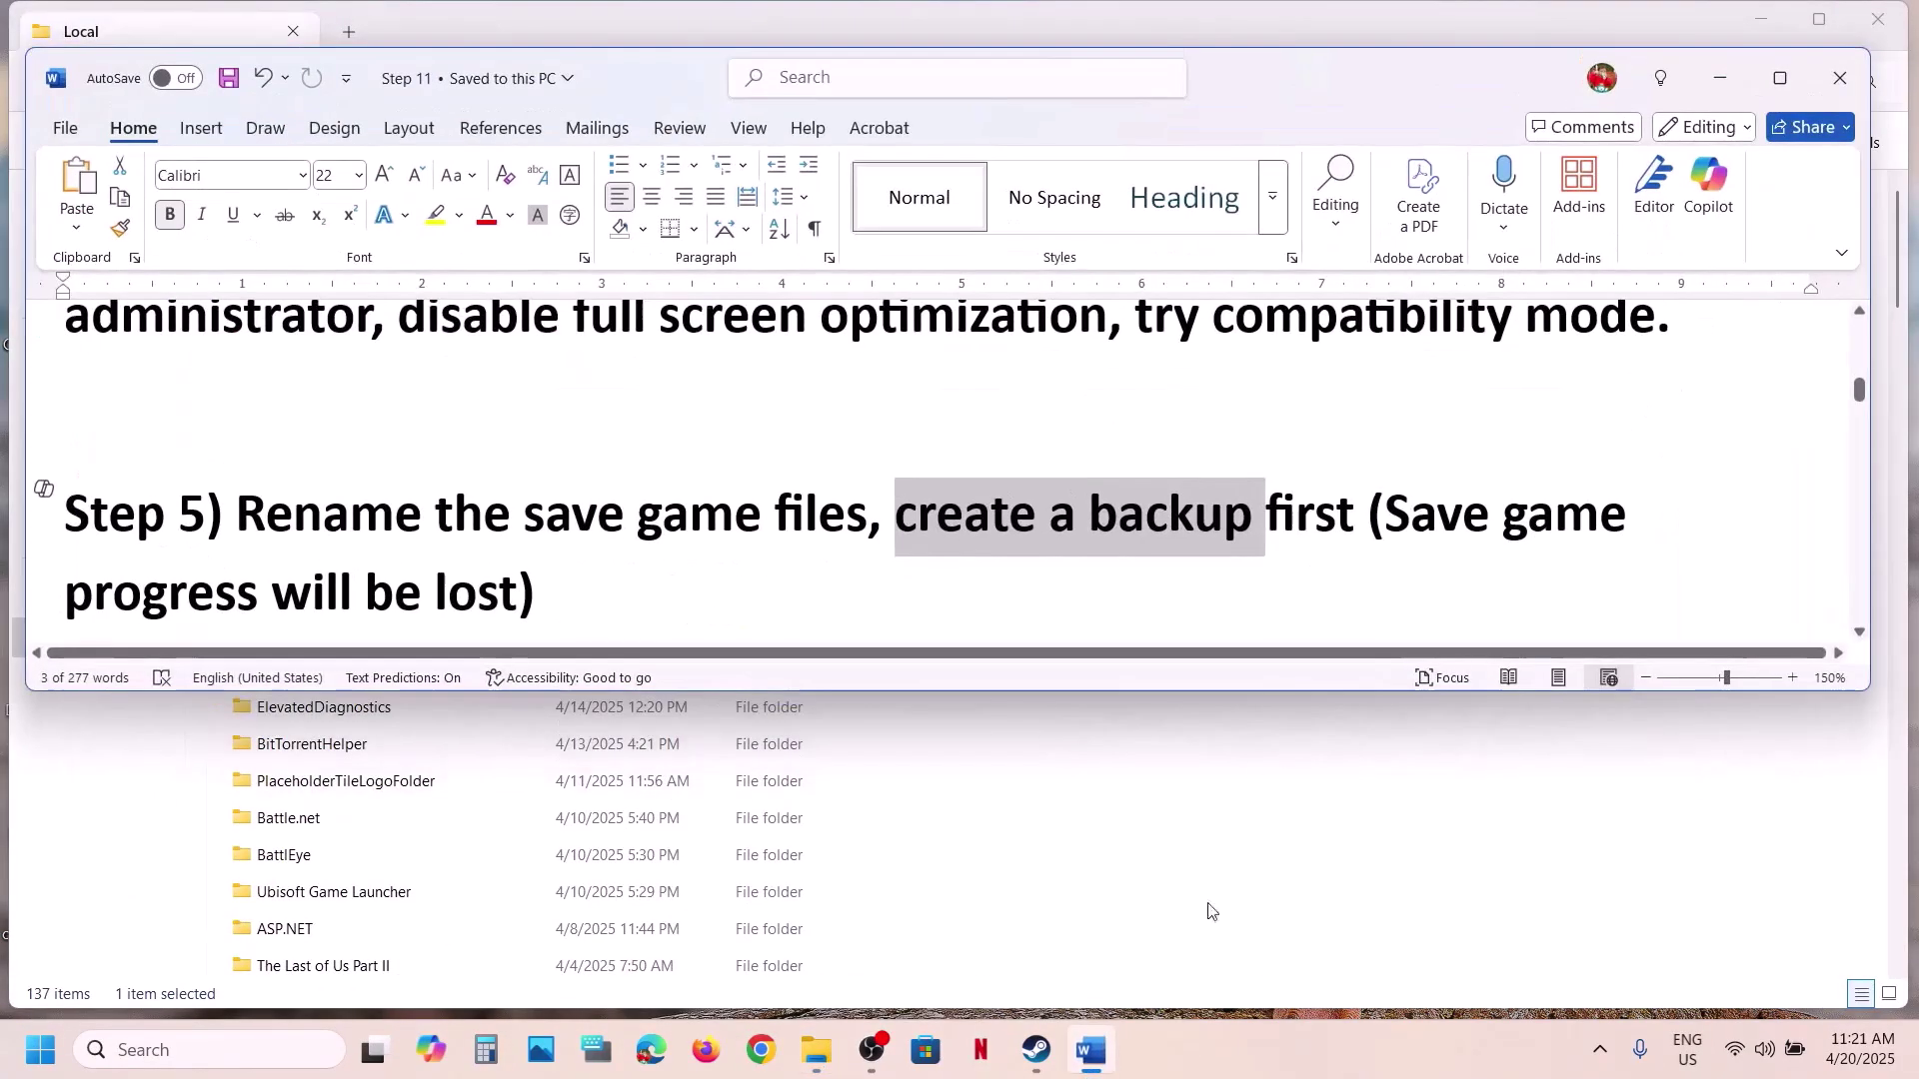
{"action": "left_click_drag", "start_coordinate": [1382, 517], "coordinate": [565, 595]}
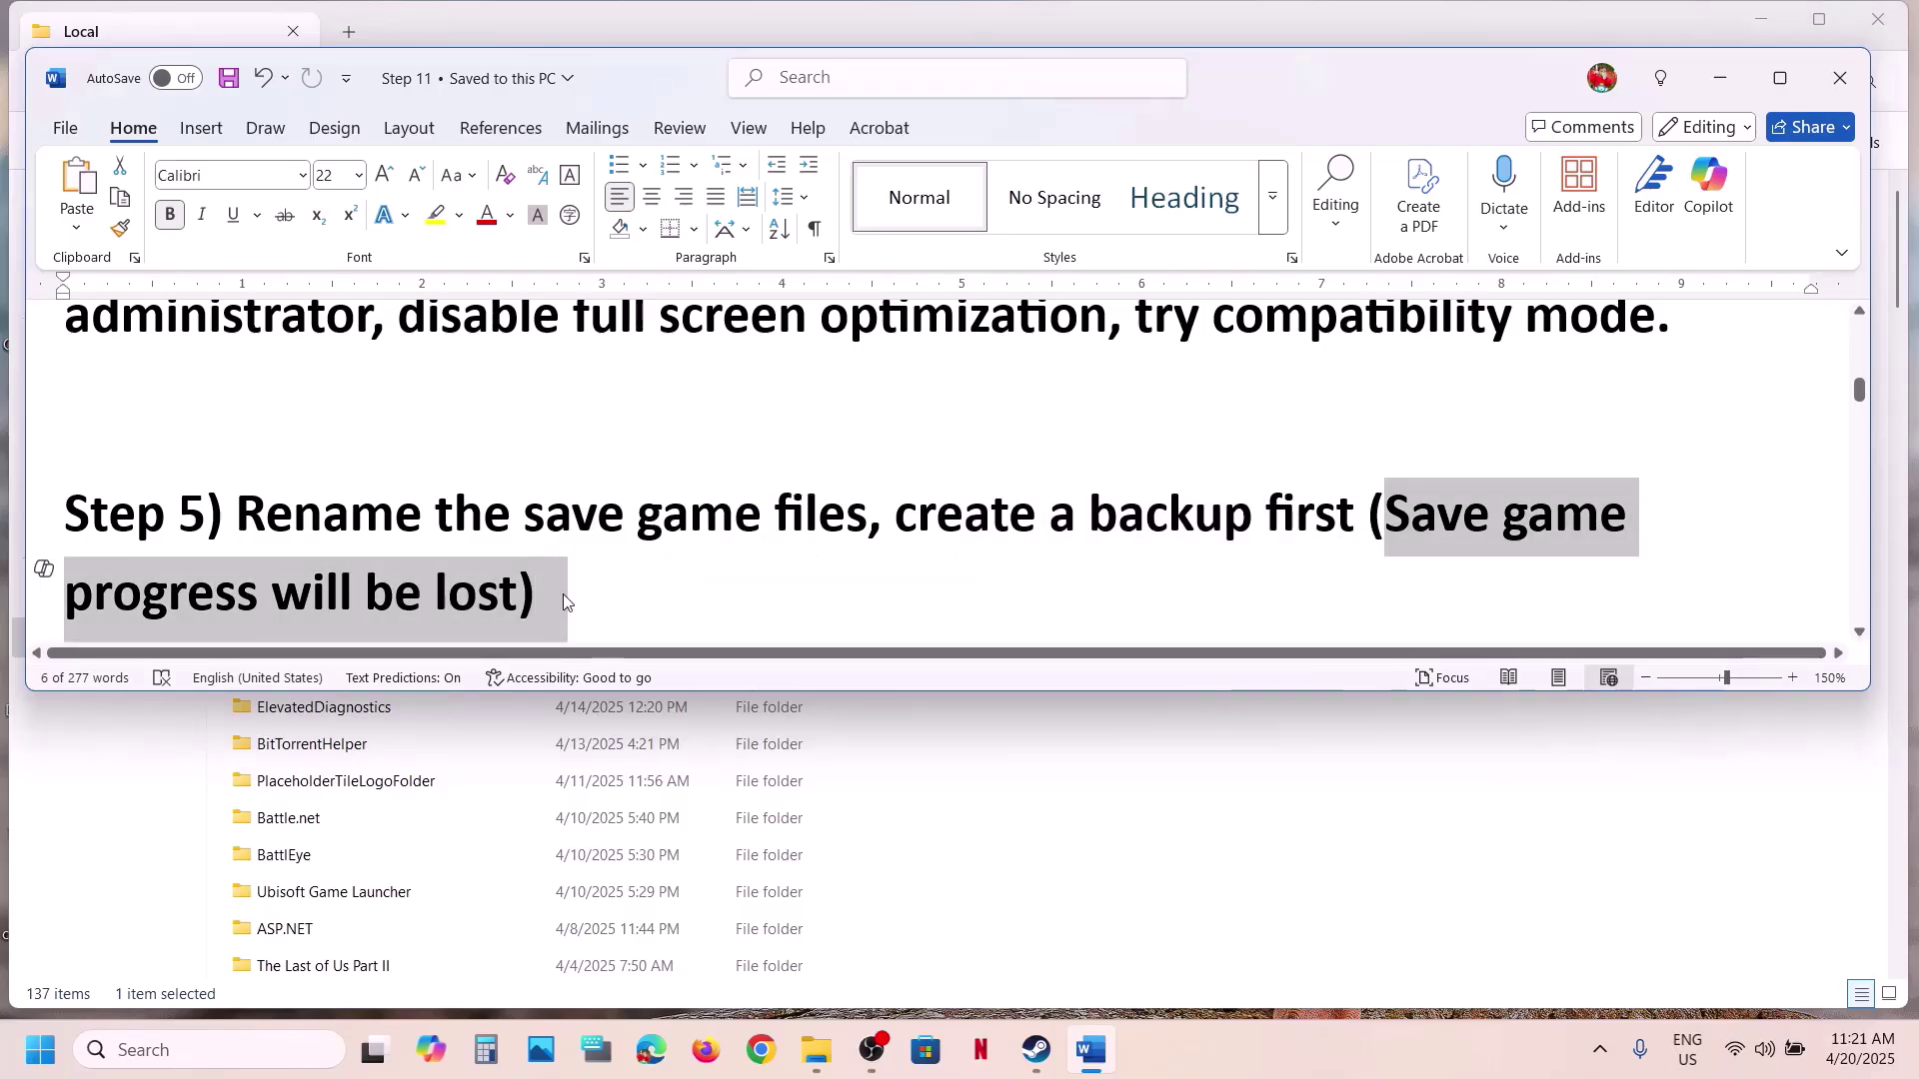
{"action": "left_click", "coordinate": [562, 595]}
{"action": "left_click_drag", "start_coordinate": [567, 601], "coordinate": [1317, 548]}
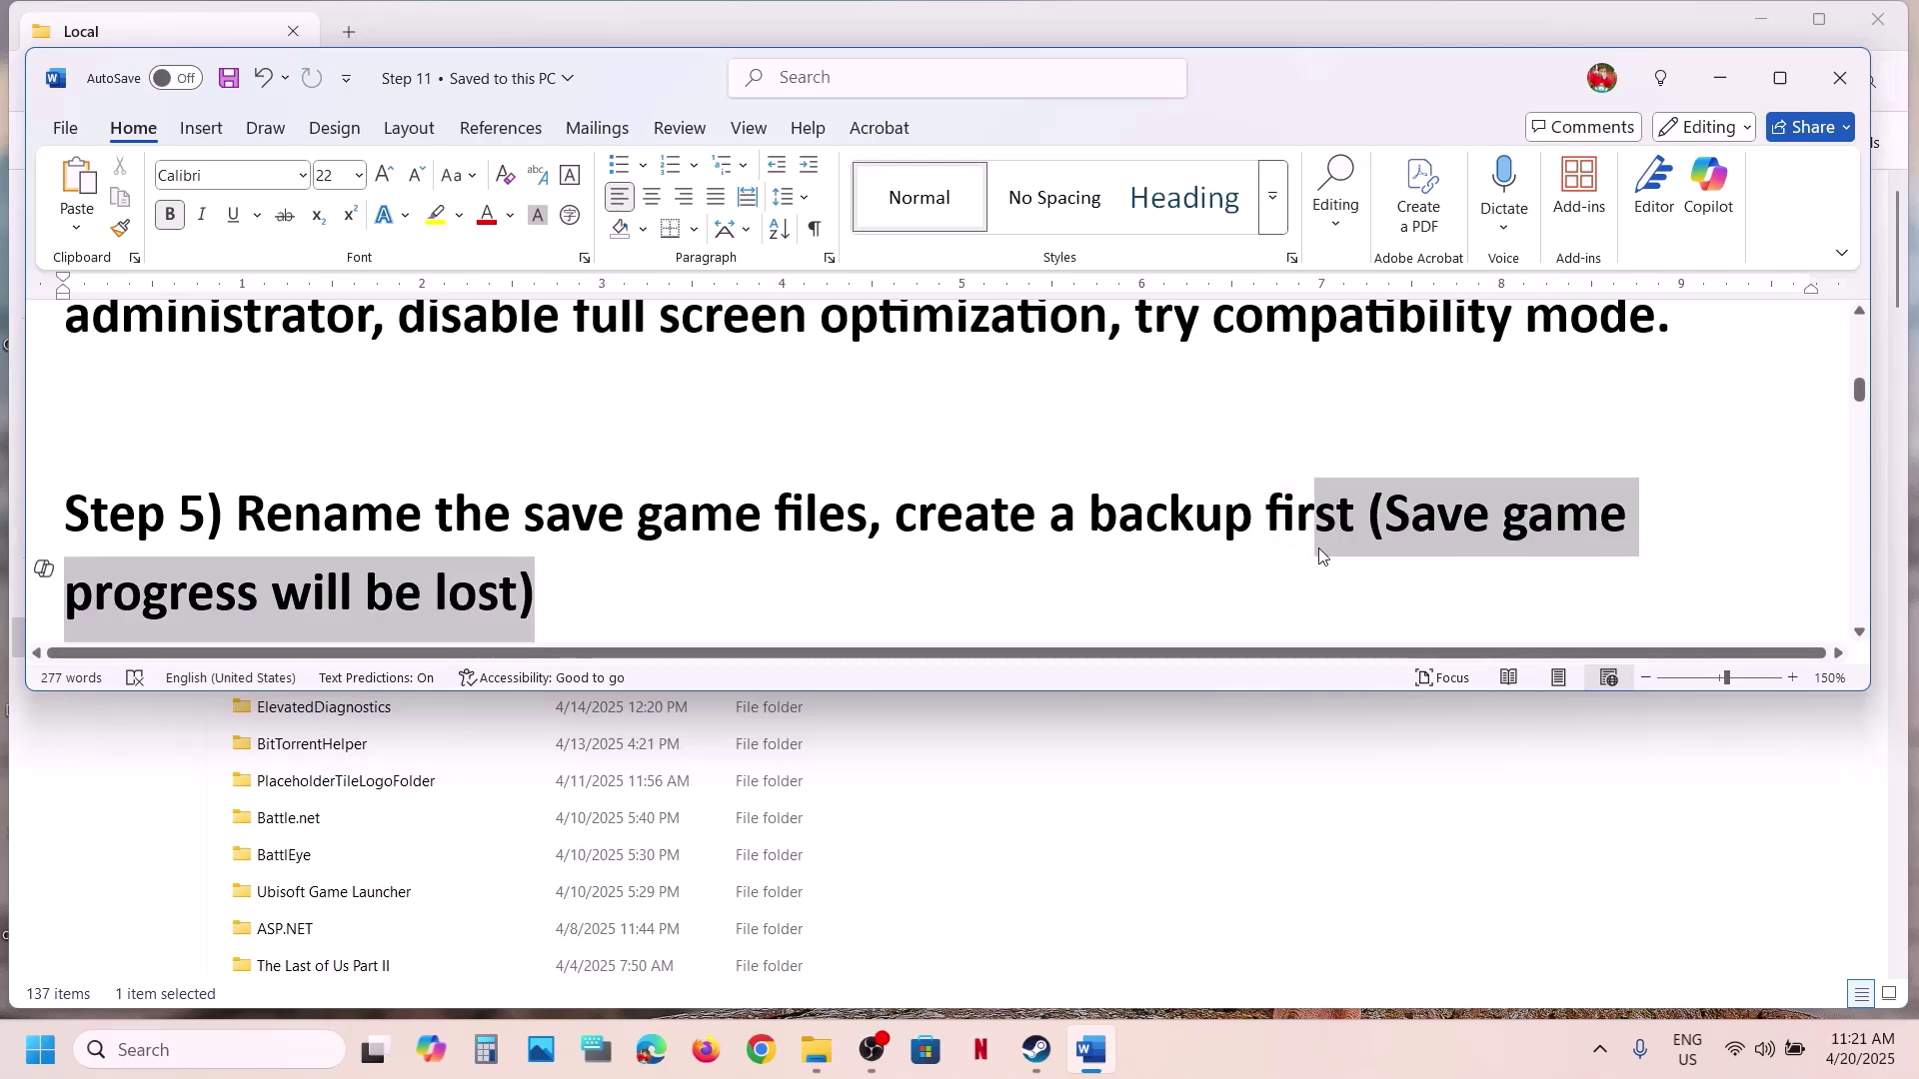
Rename the LOTF2 save folder in AppData\Local to LOTF2.old.
{"action": "left_click_drag", "start_coordinate": [868, 520], "coordinate": [1365, 524]}
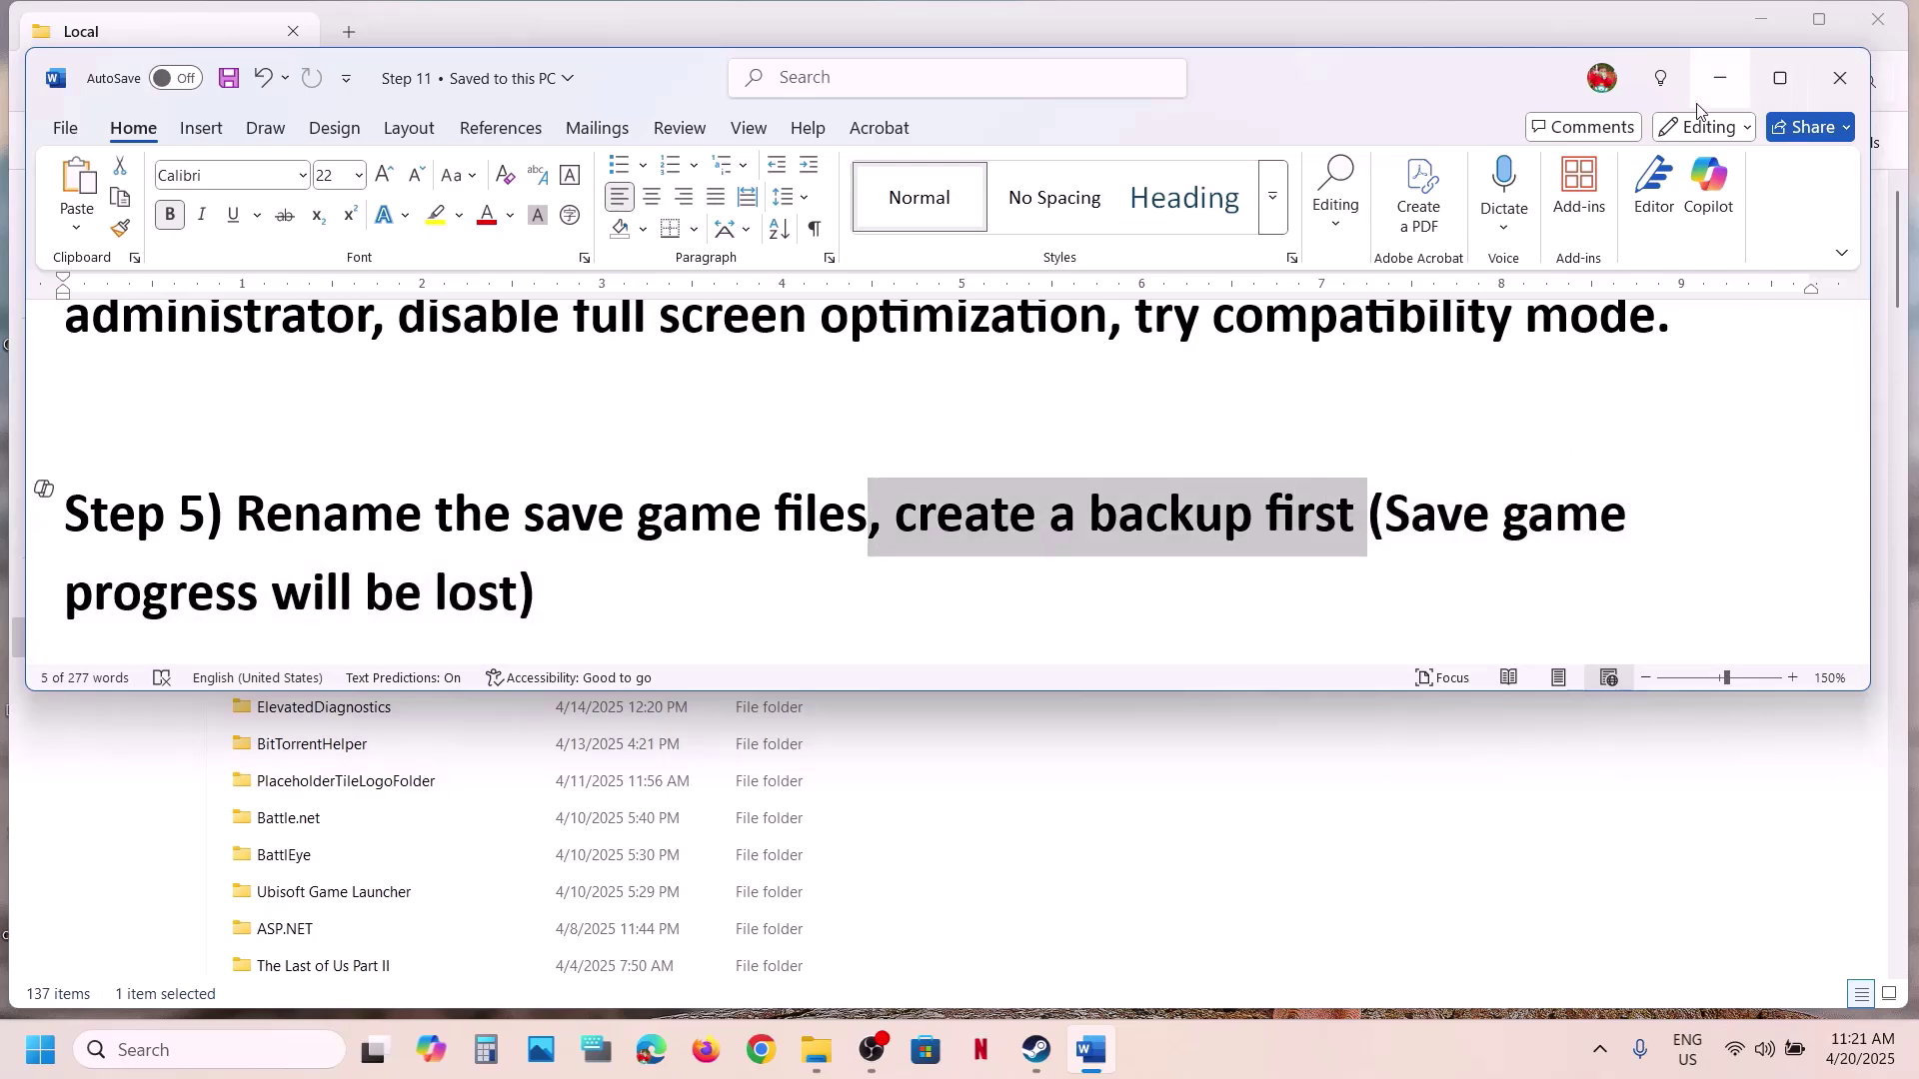
{"action": "left_click", "coordinate": [1719, 78]}
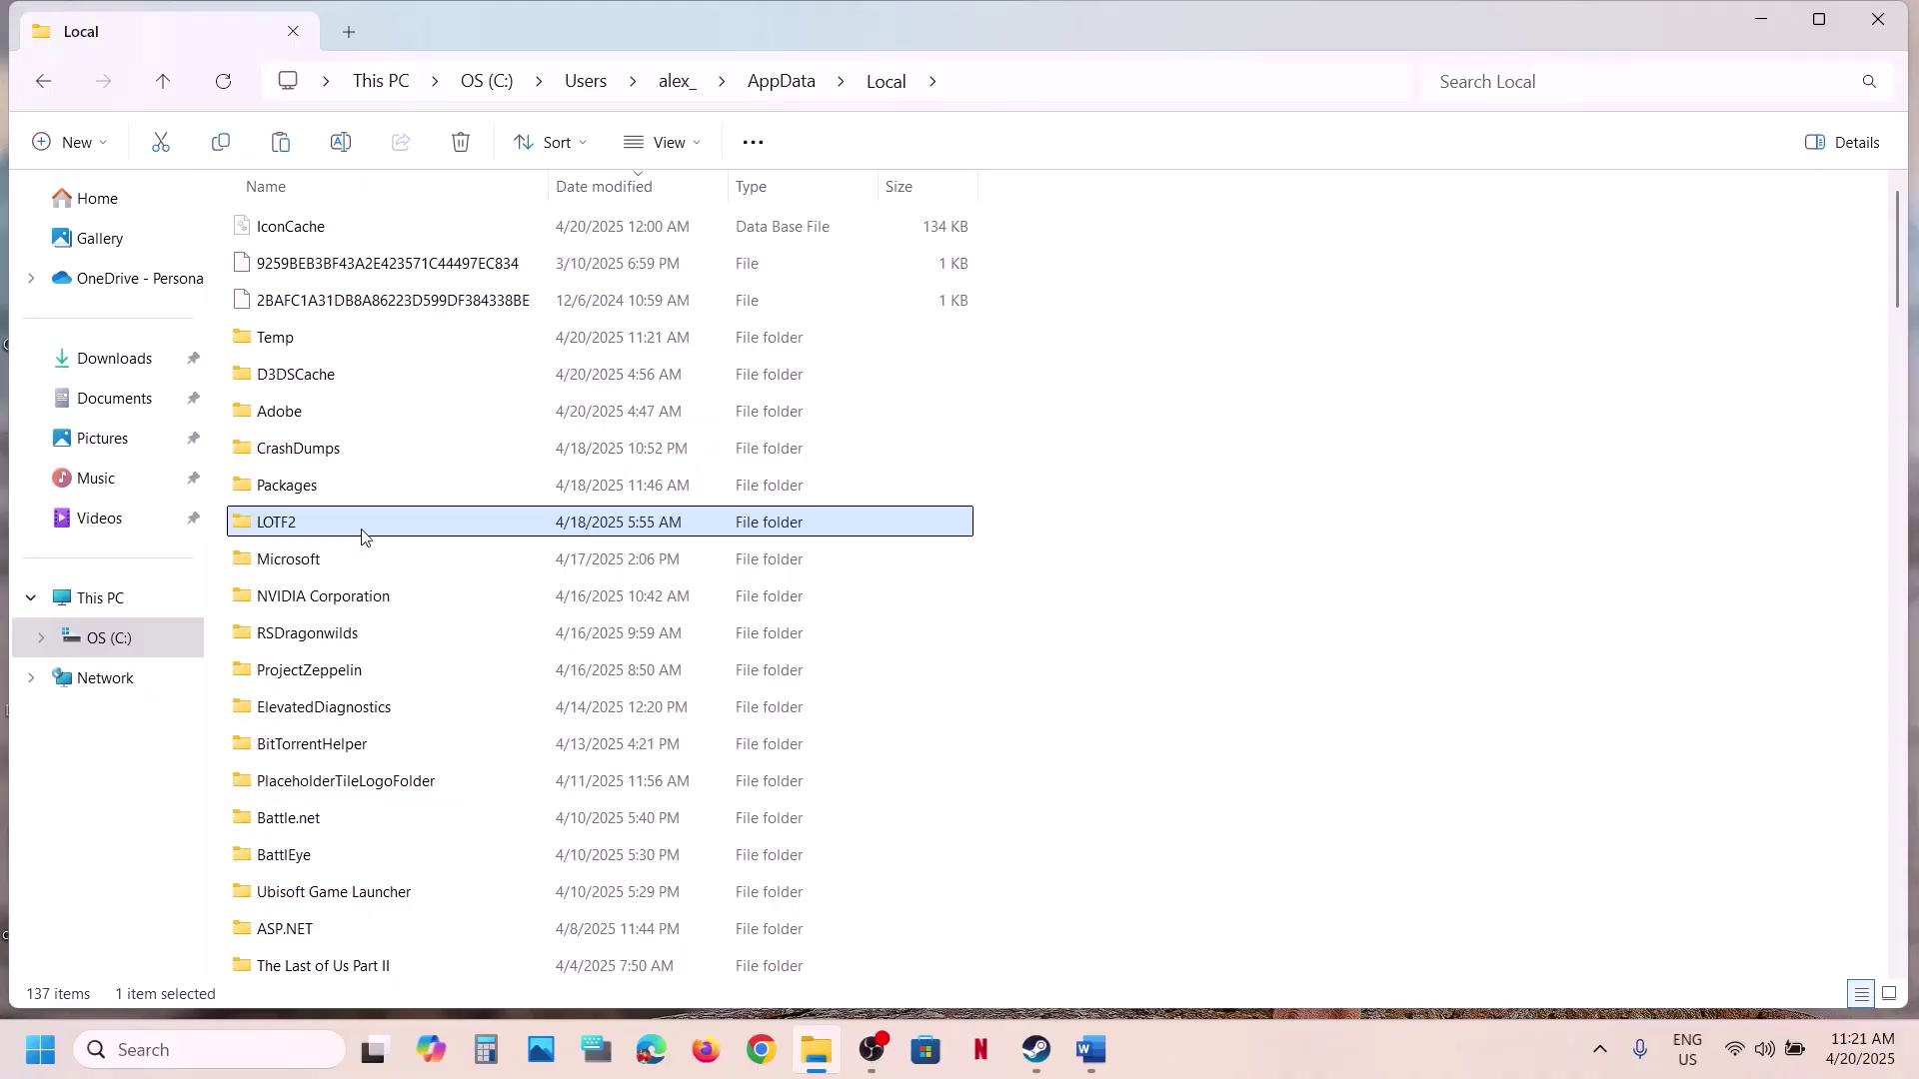
{"action": "right_click", "coordinate": [362, 537]}
{"action": "left_click", "coordinate": [626, 310]}
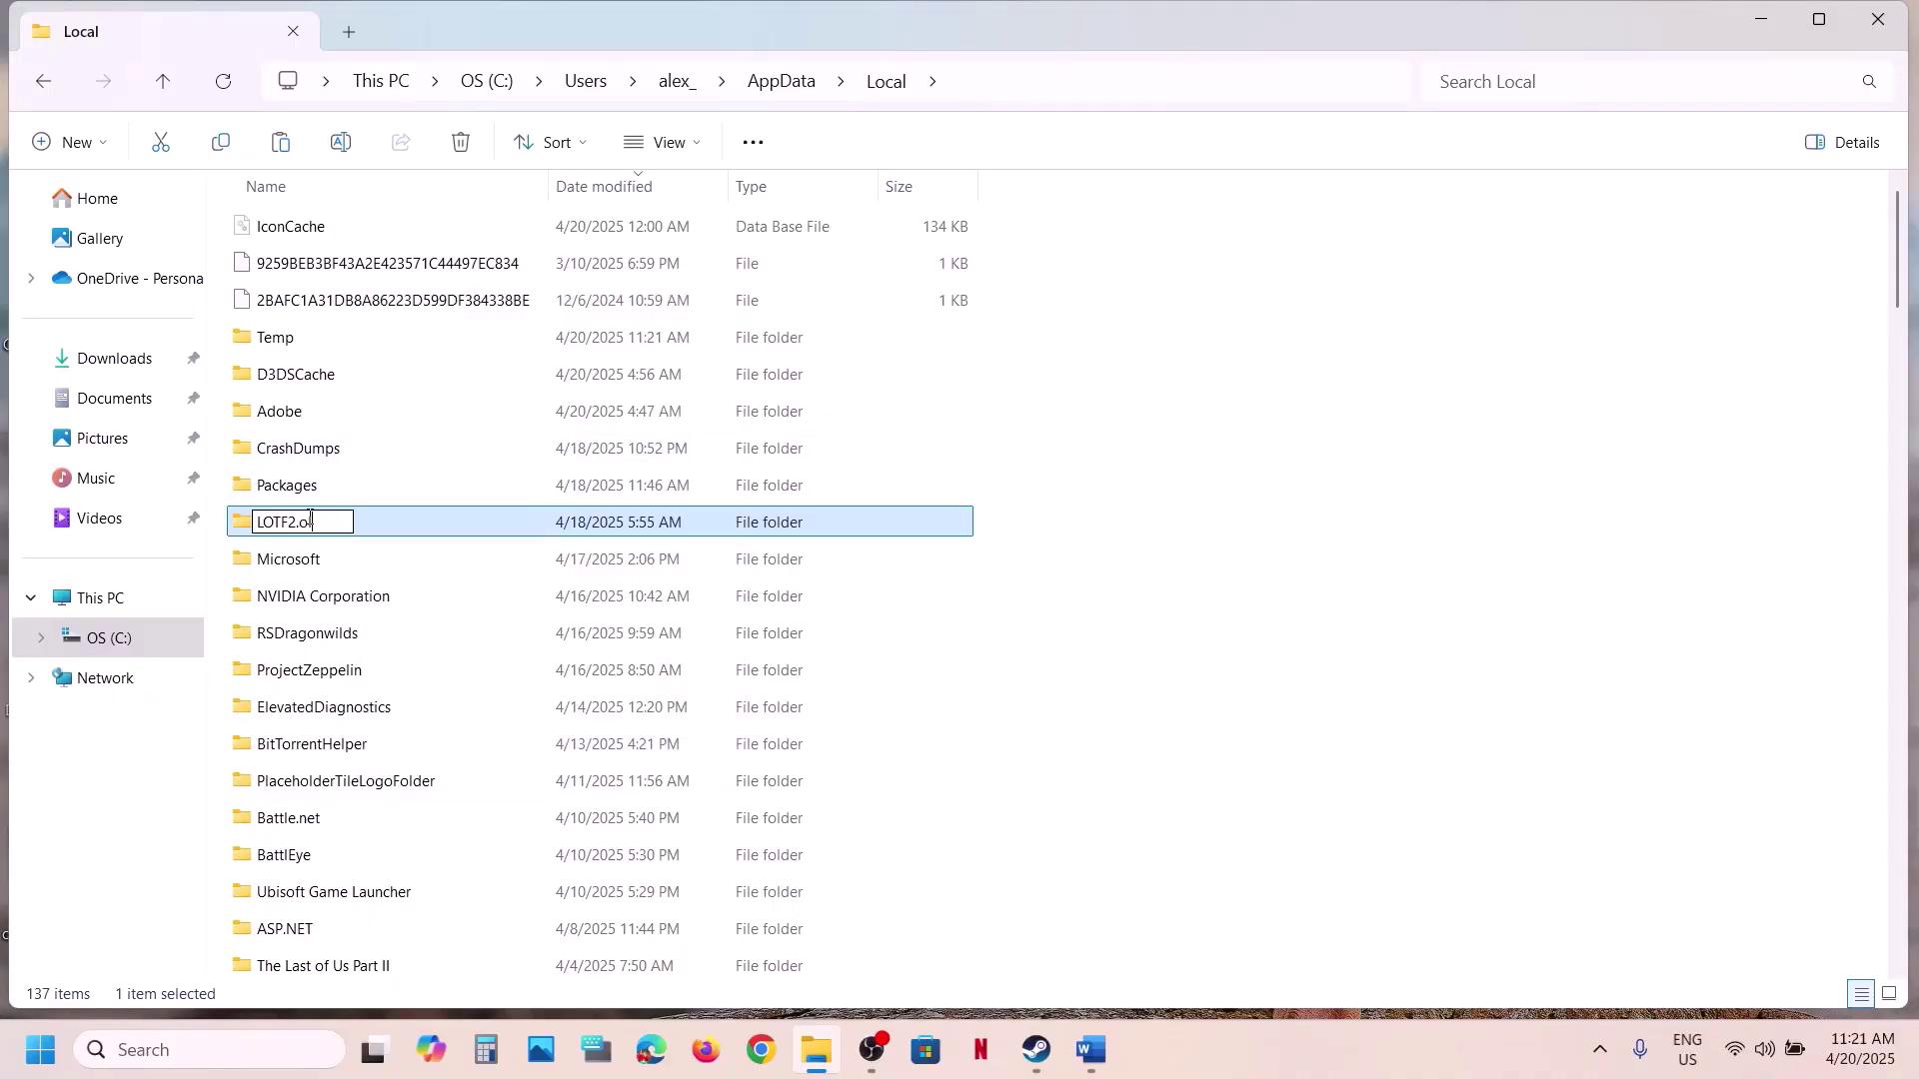
{"action": "left_click", "coordinate": [1581, 592]}
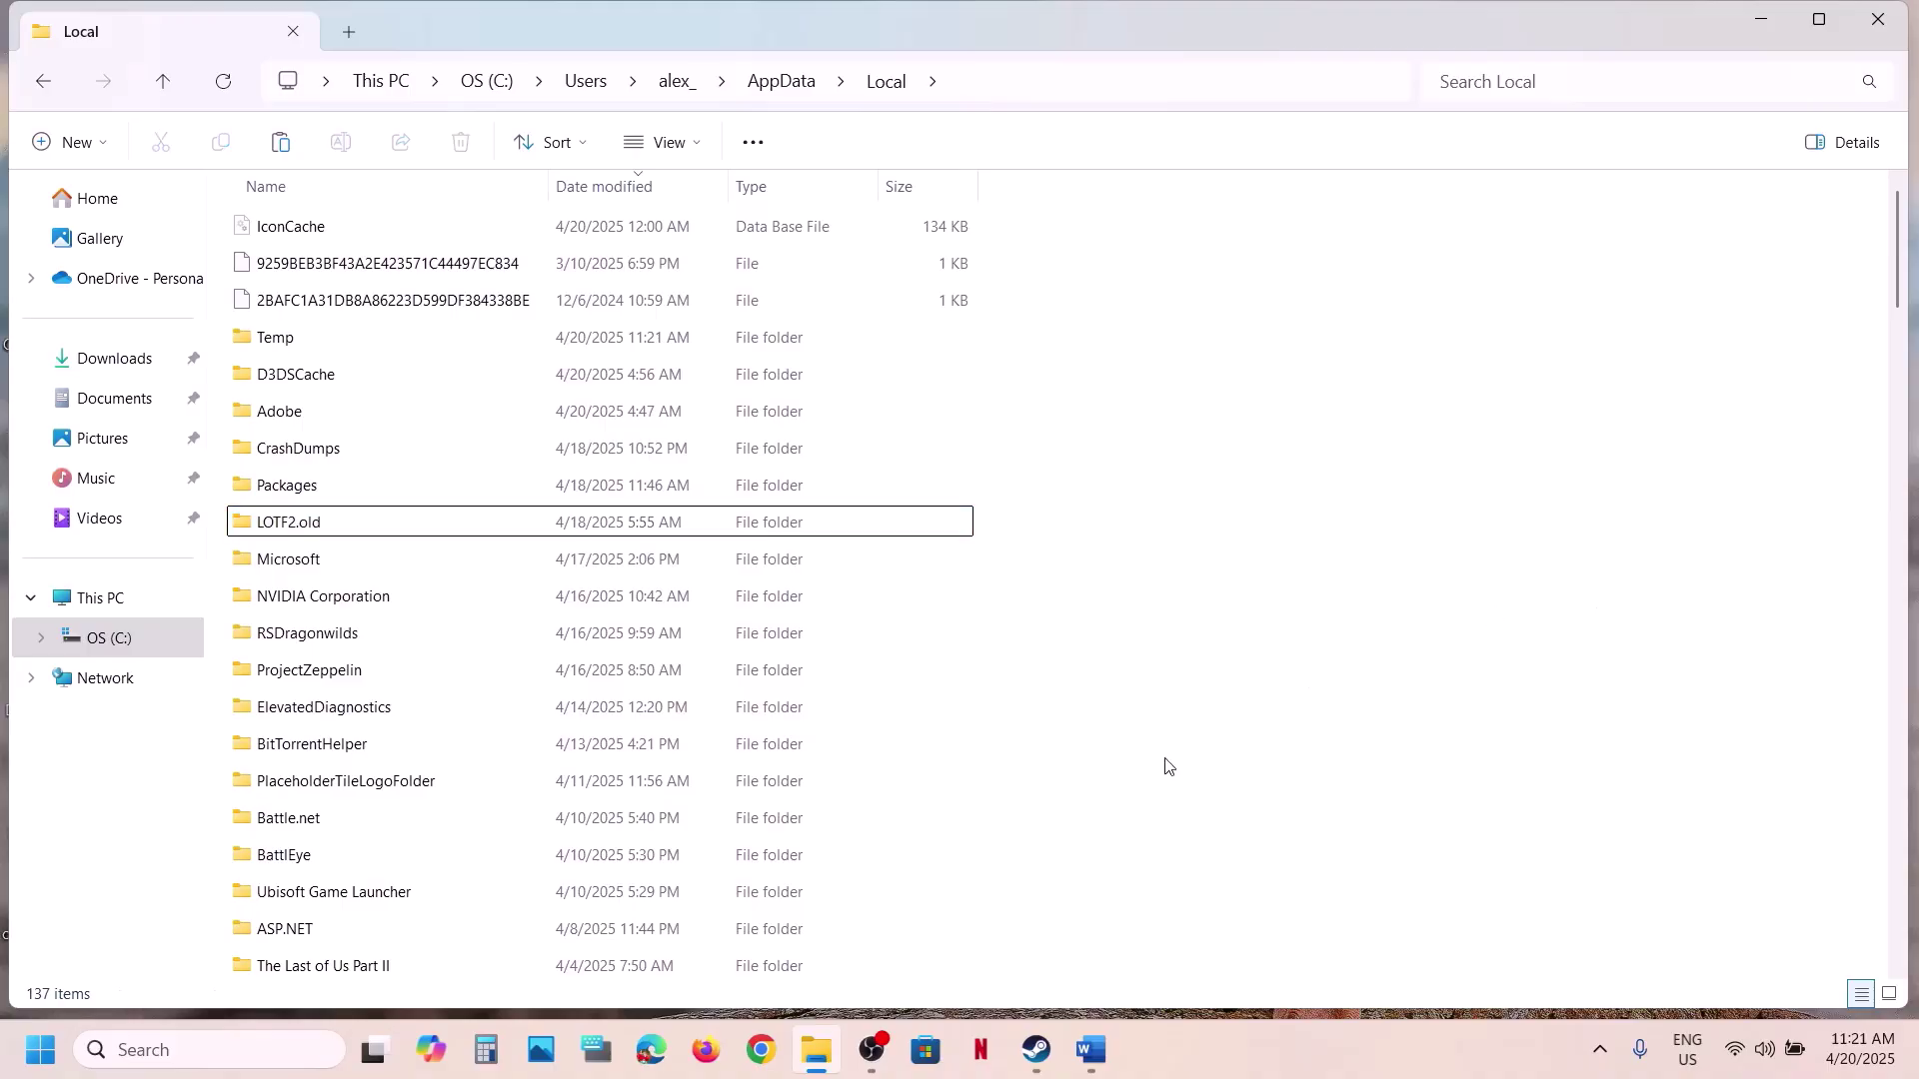
{"action": "left_click", "coordinate": [1069, 1039]}
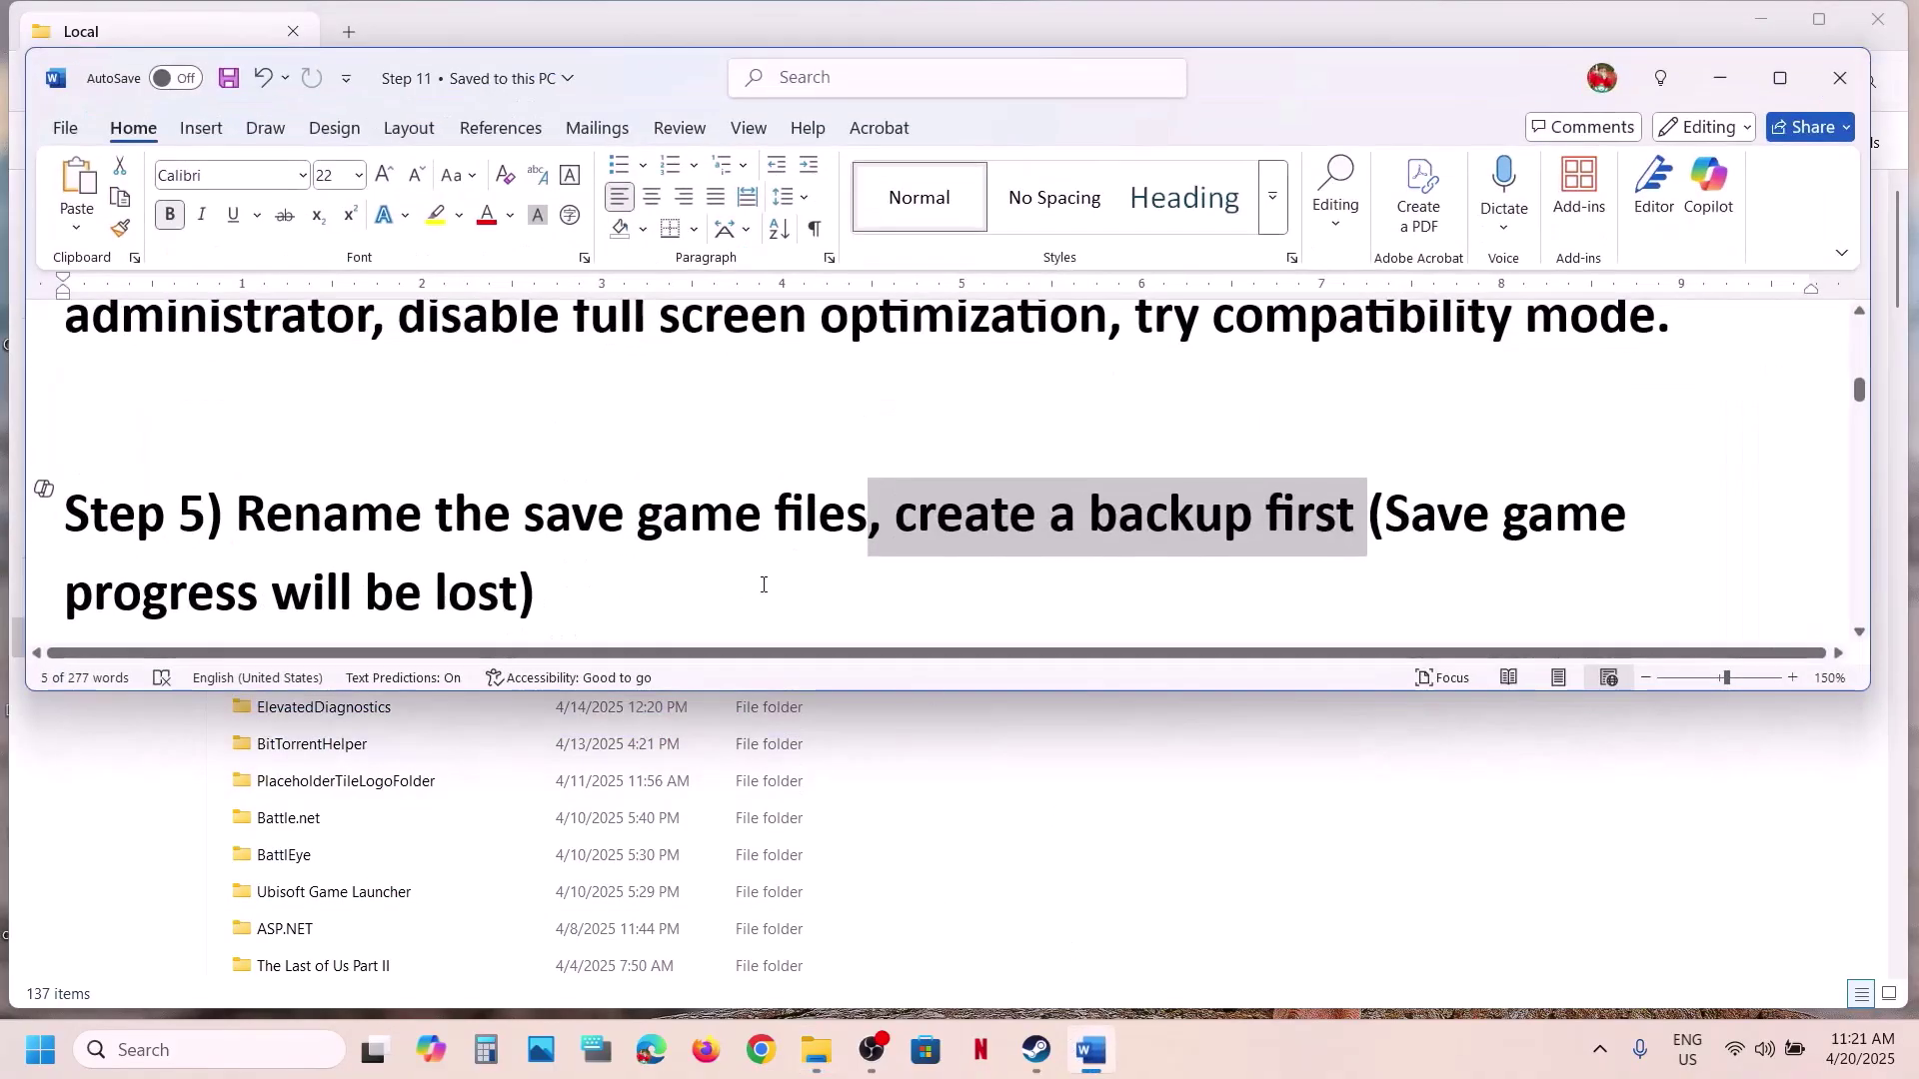
Open Lords of the Fallen's Steam Properties and enter -dx11 as the launch option.
{"action": "scroll", "coordinate": [685, 532], "scroll_direction": "down", "scroll_amount": 2}
{"action": "scroll", "coordinate": [685, 532], "scroll_direction": "down", "scroll_amount": 1}
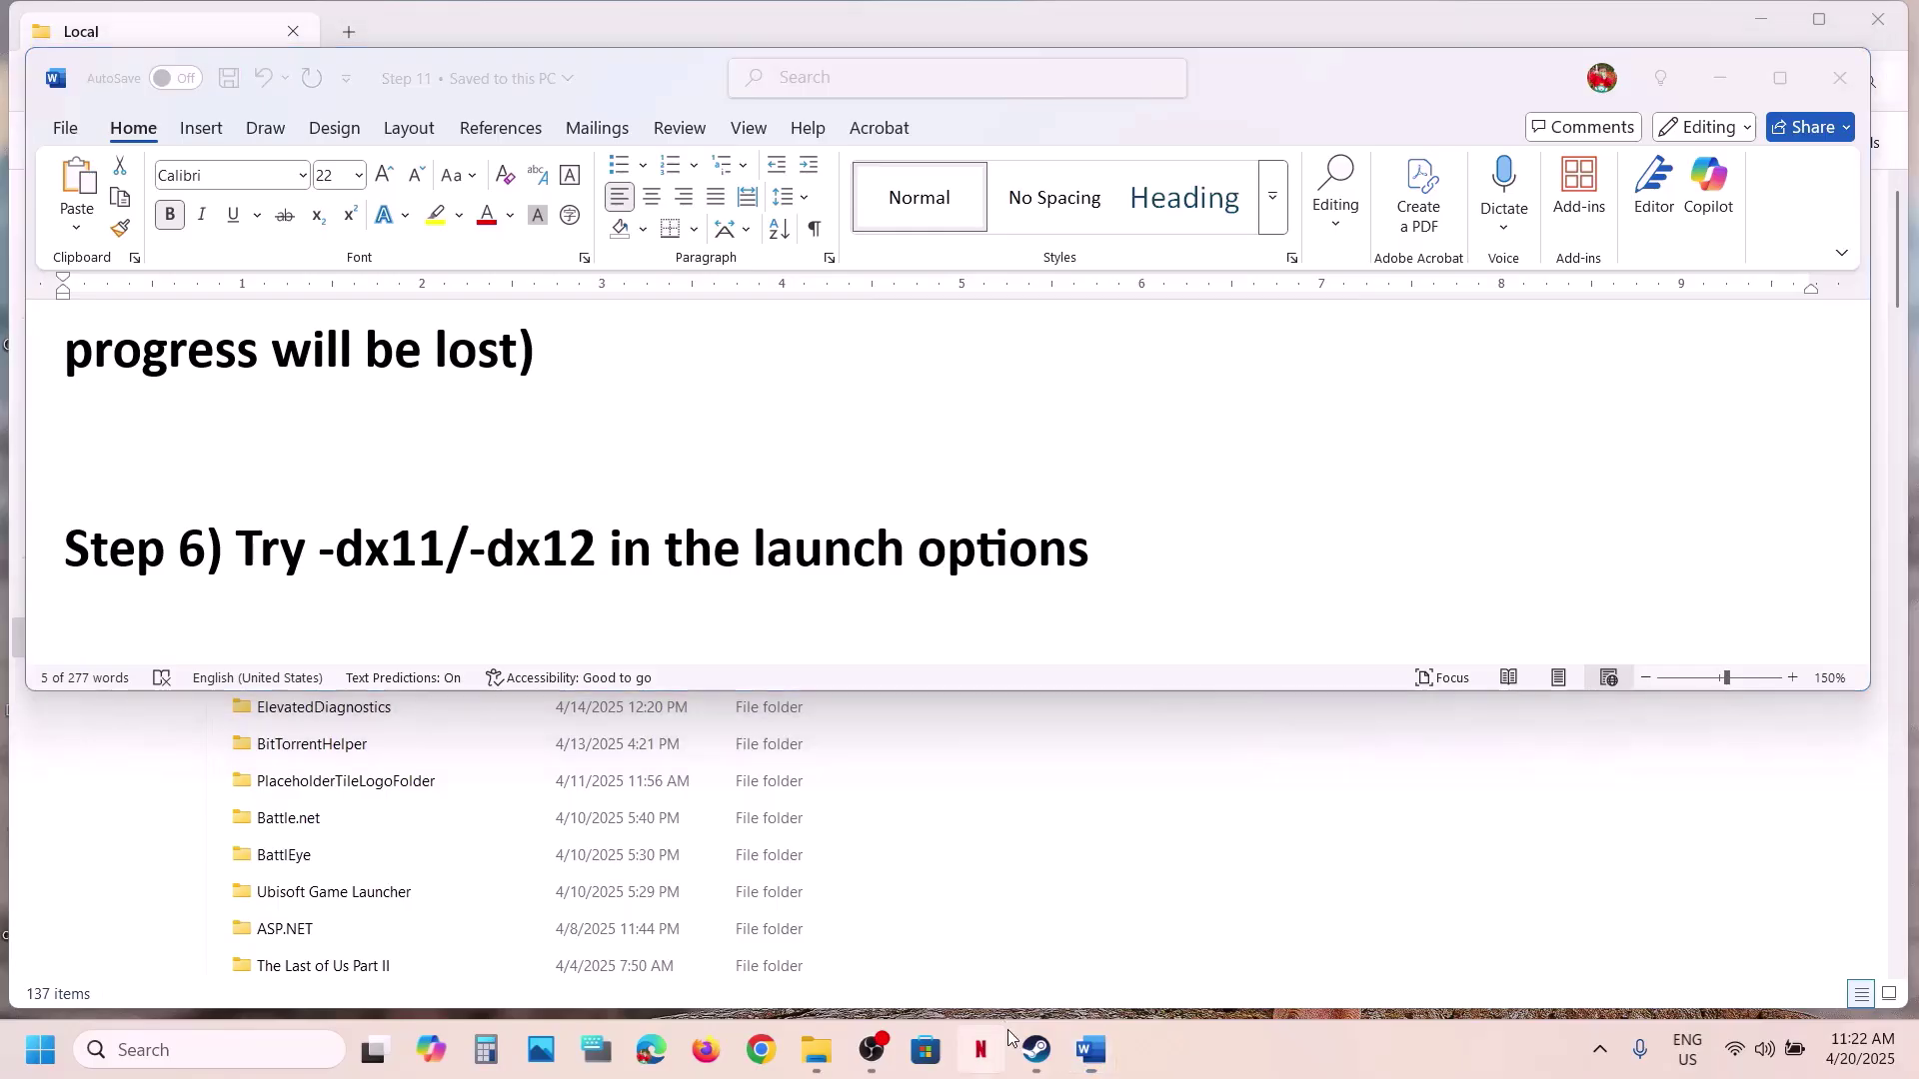
{"action": "left_click", "coordinate": [982, 1049]}
{"action": "left_click", "coordinate": [1034, 1050]}
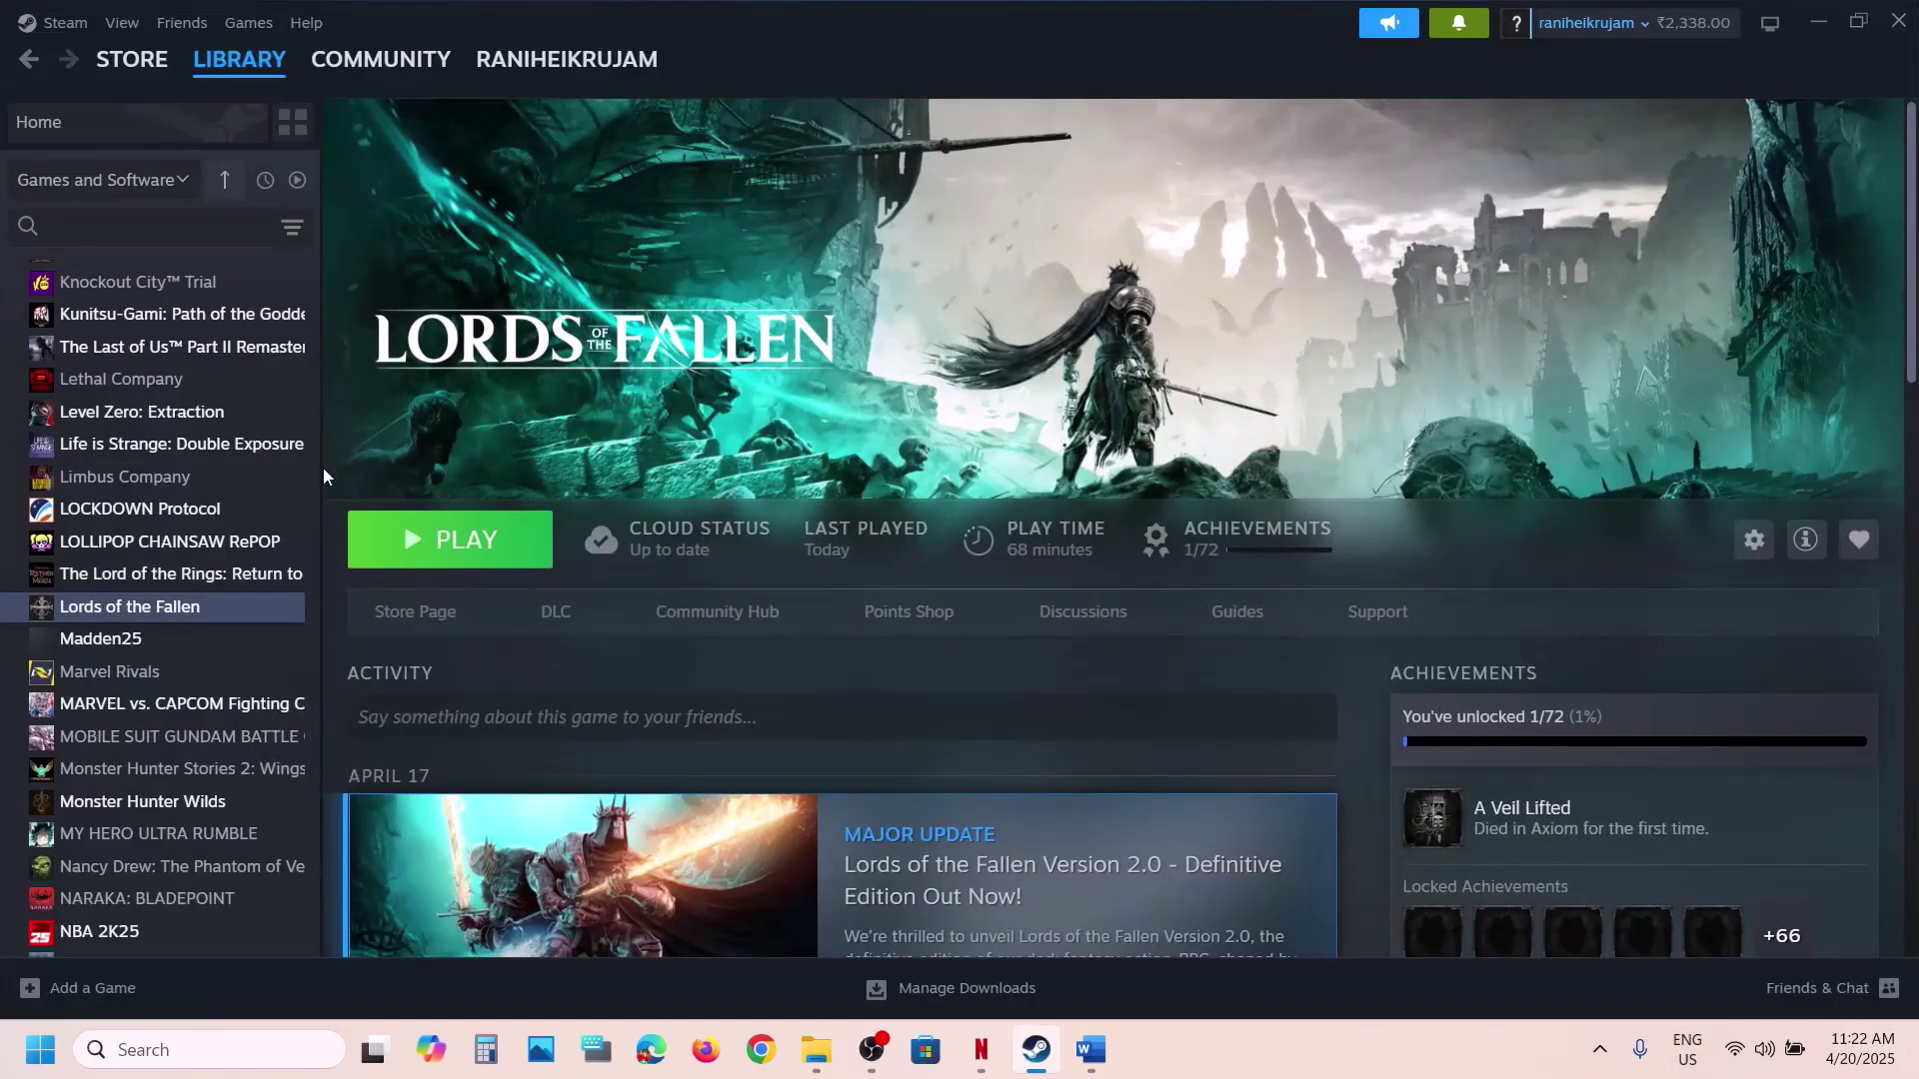
{"action": "right_click", "coordinate": [174, 608]}
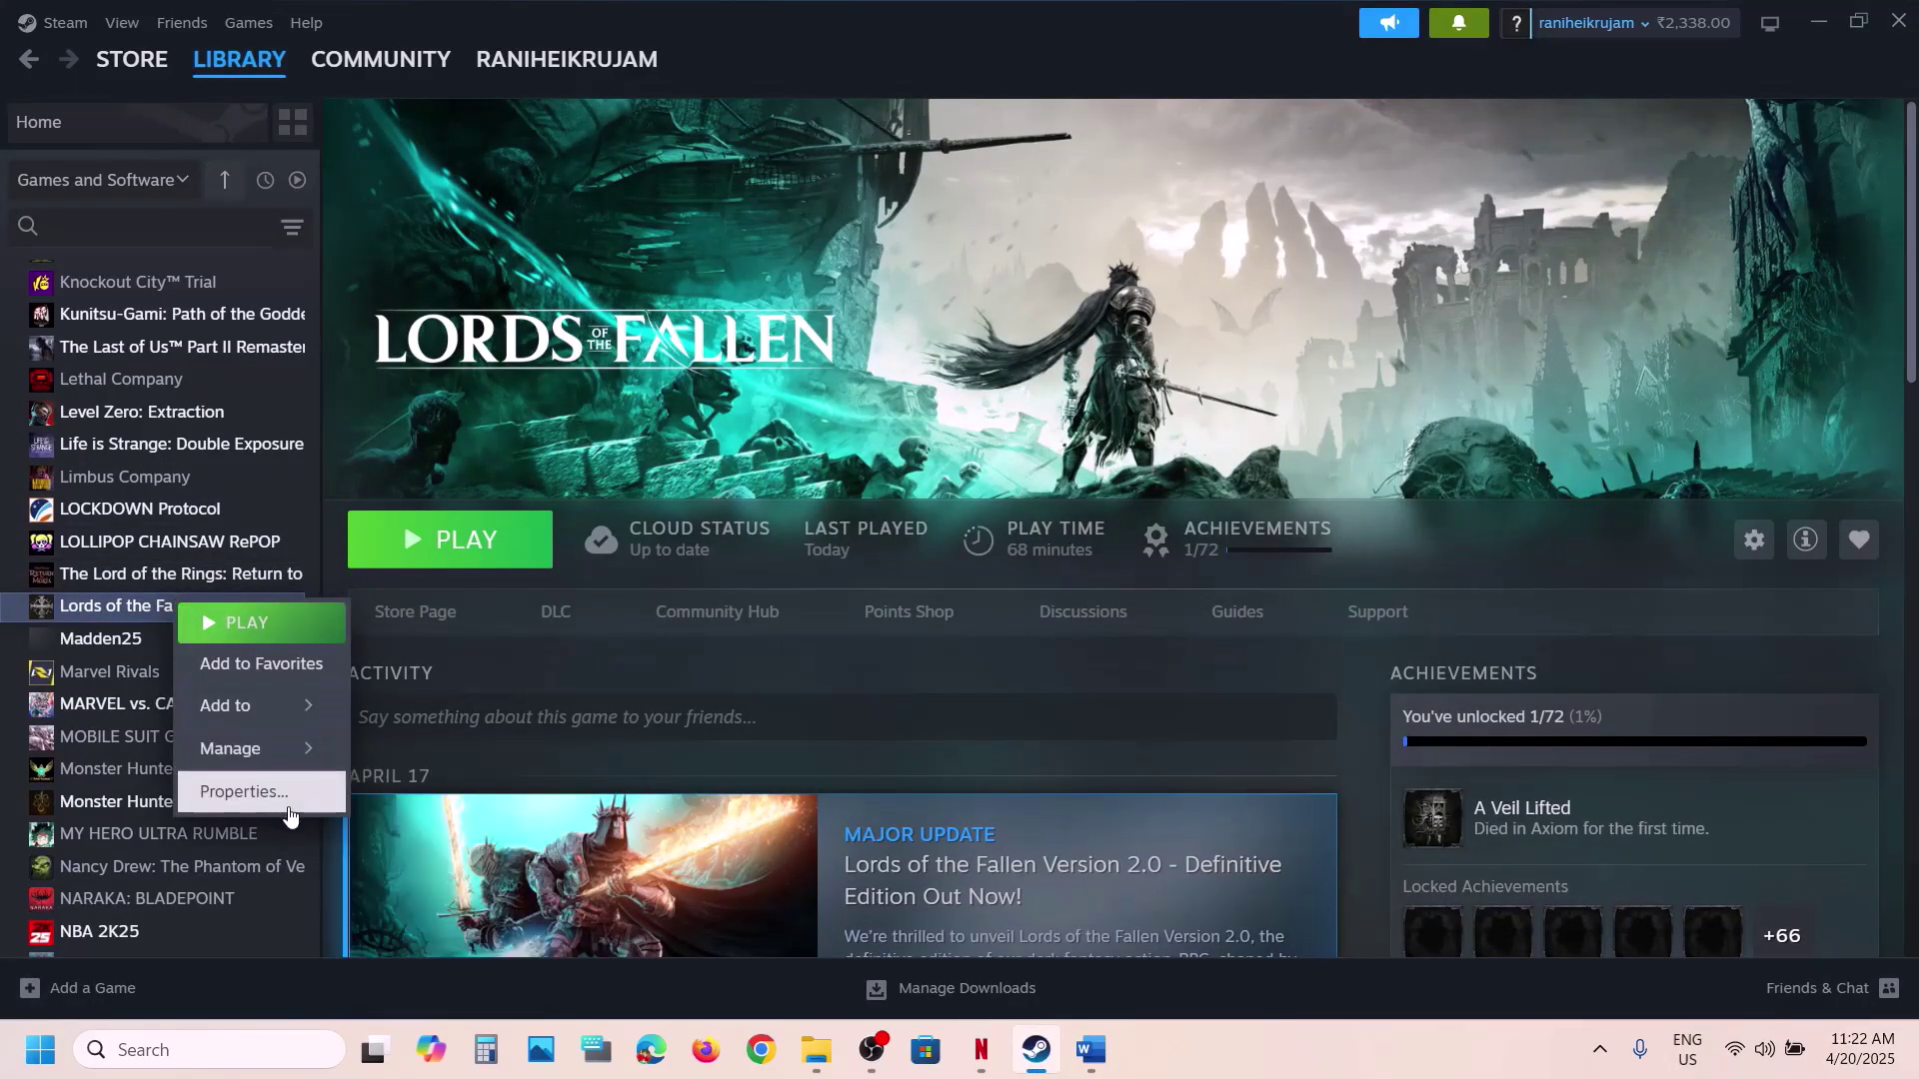
{"action": "left_click", "coordinate": [250, 789]}
{"action": "left_click", "coordinate": [805, 584]}
{"action": "type", "text": "-dx11"}
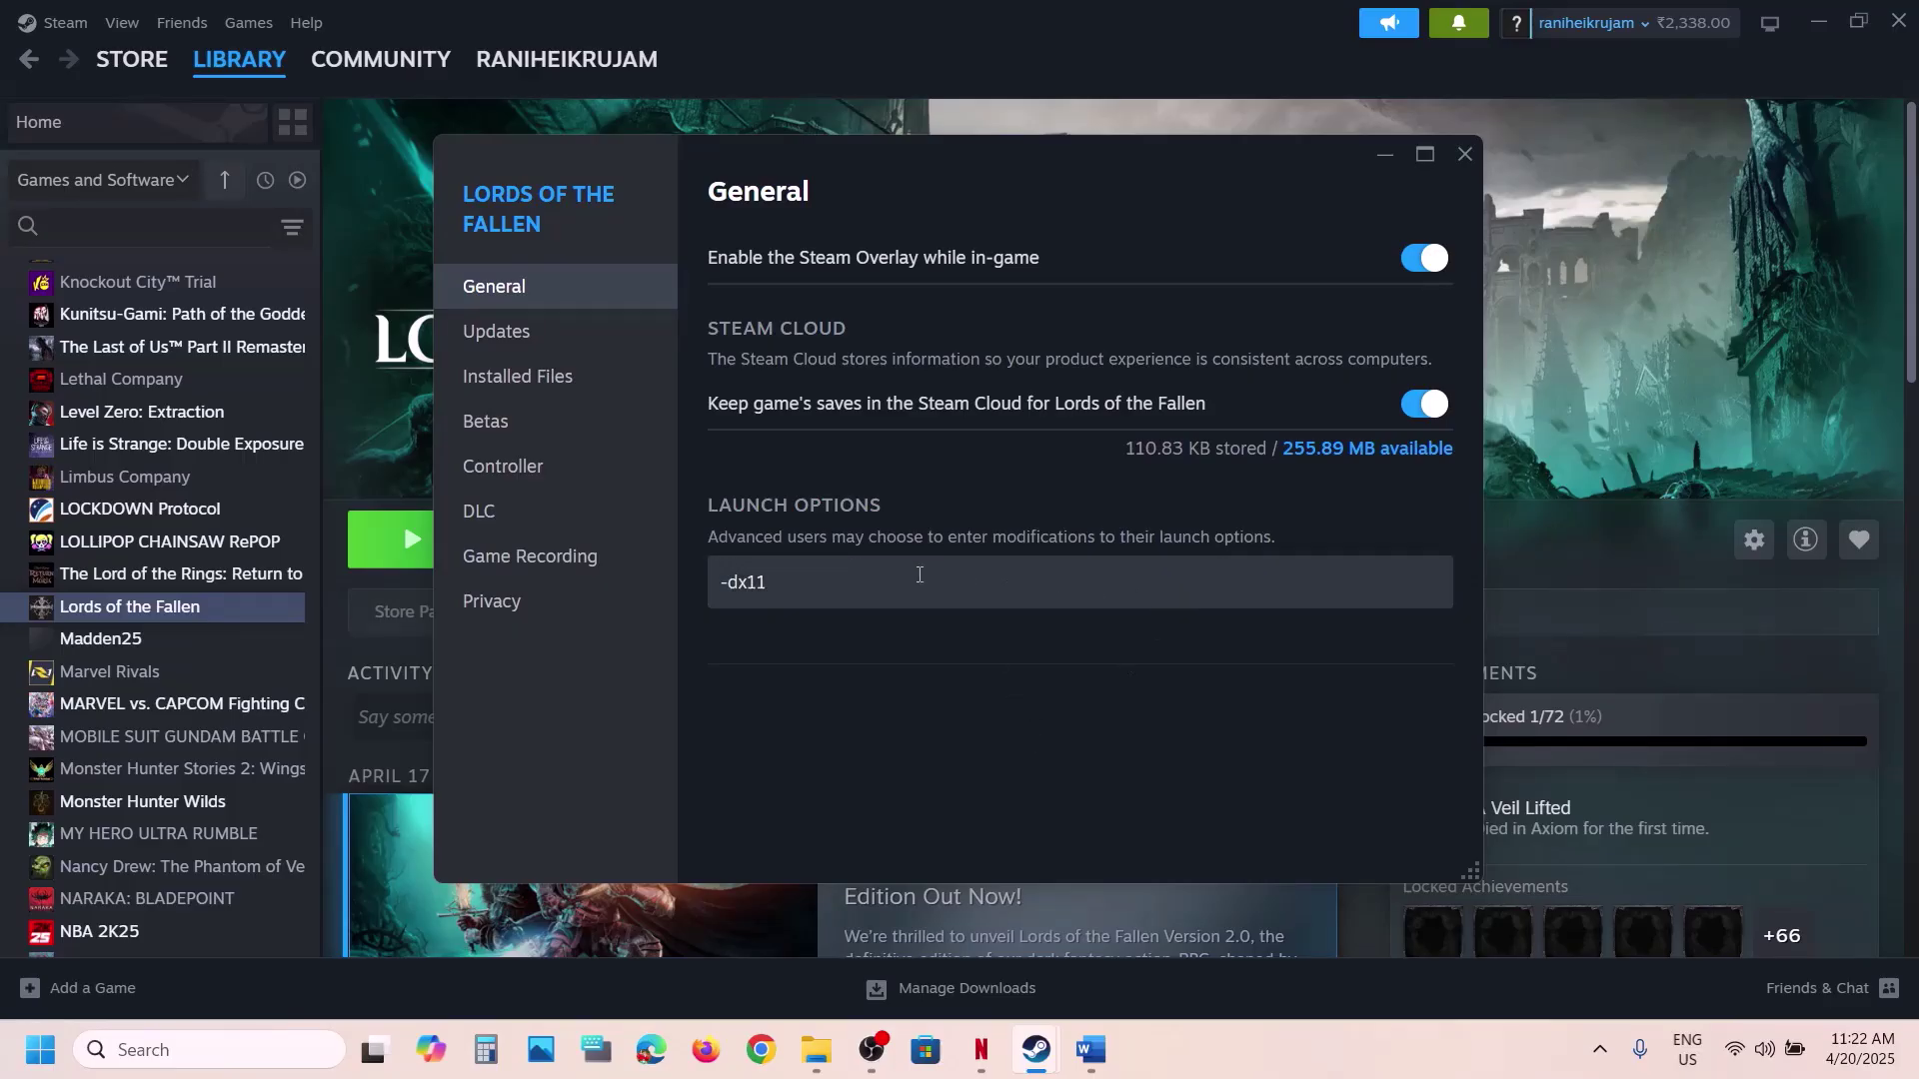
Switch the launch option to -dx12, then clear it and close Properties.
{"action": "left_click_drag", "start_coordinate": [877, 579], "coordinate": [713, 590]}
{"action": "type", "text": "-"}
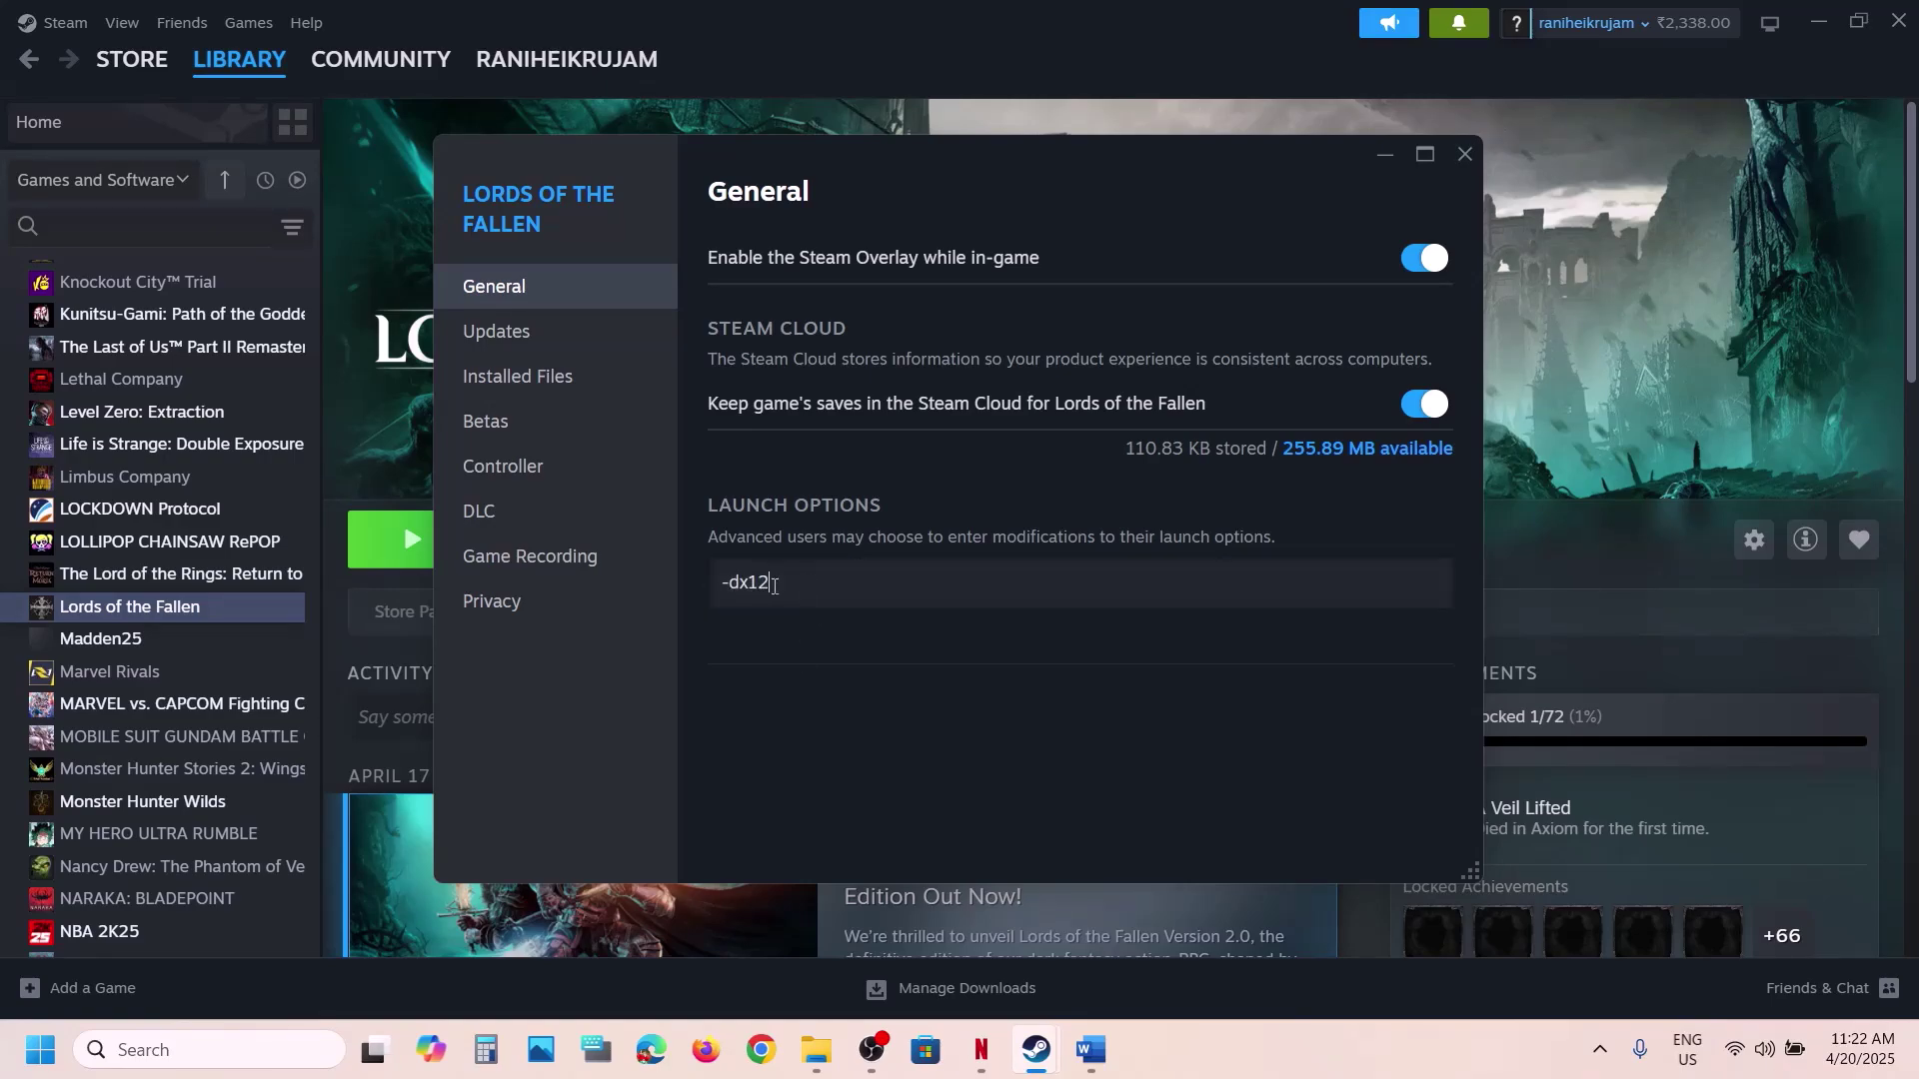
{"action": "left_click_drag", "start_coordinate": [770, 582], "coordinate": [731, 585]}
{"action": "key", "text": "BackSpace"}
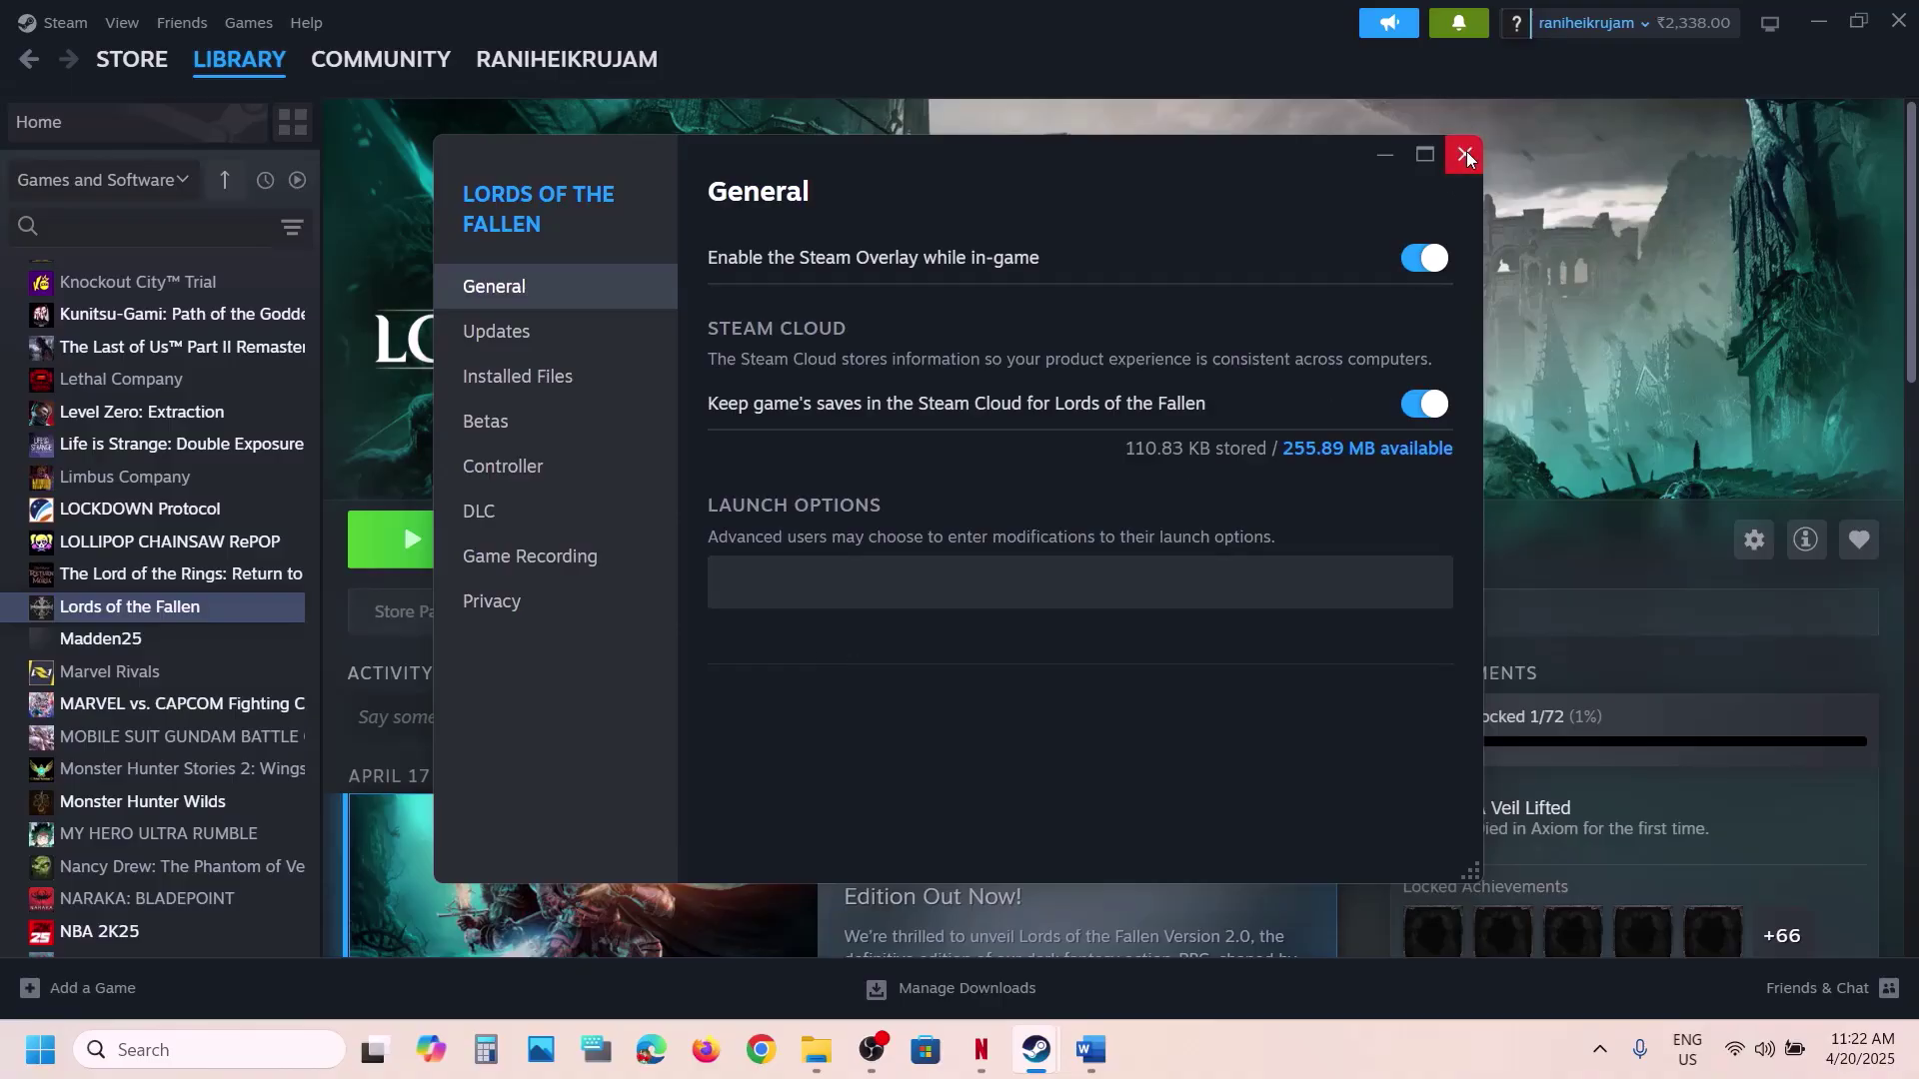
{"action": "left_click", "coordinate": [1467, 152]}
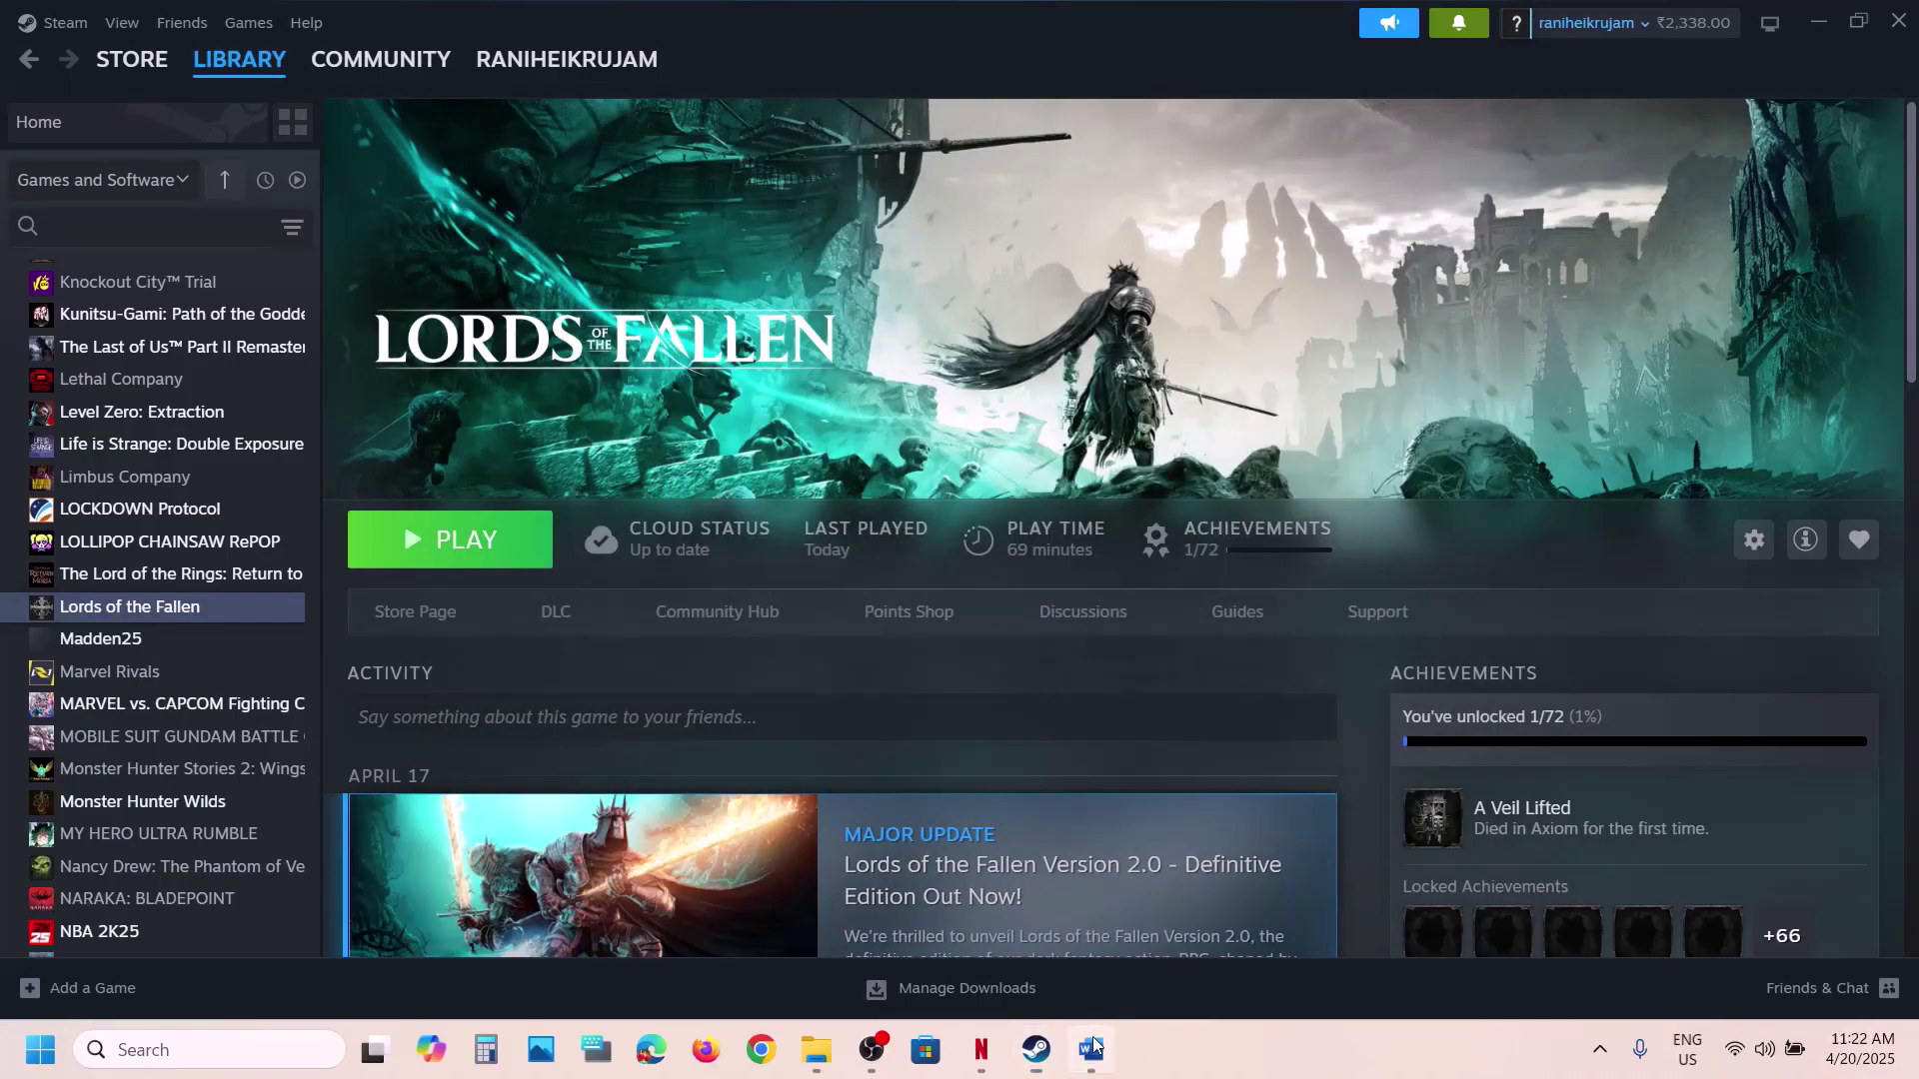
Highlight Step 7 in Word and start a Windows Update check in Settings.
{"action": "left_click", "coordinate": [1092, 1048]}
{"action": "scroll", "coordinate": [871, 623], "scroll_direction": "down", "scroll_amount": 3}
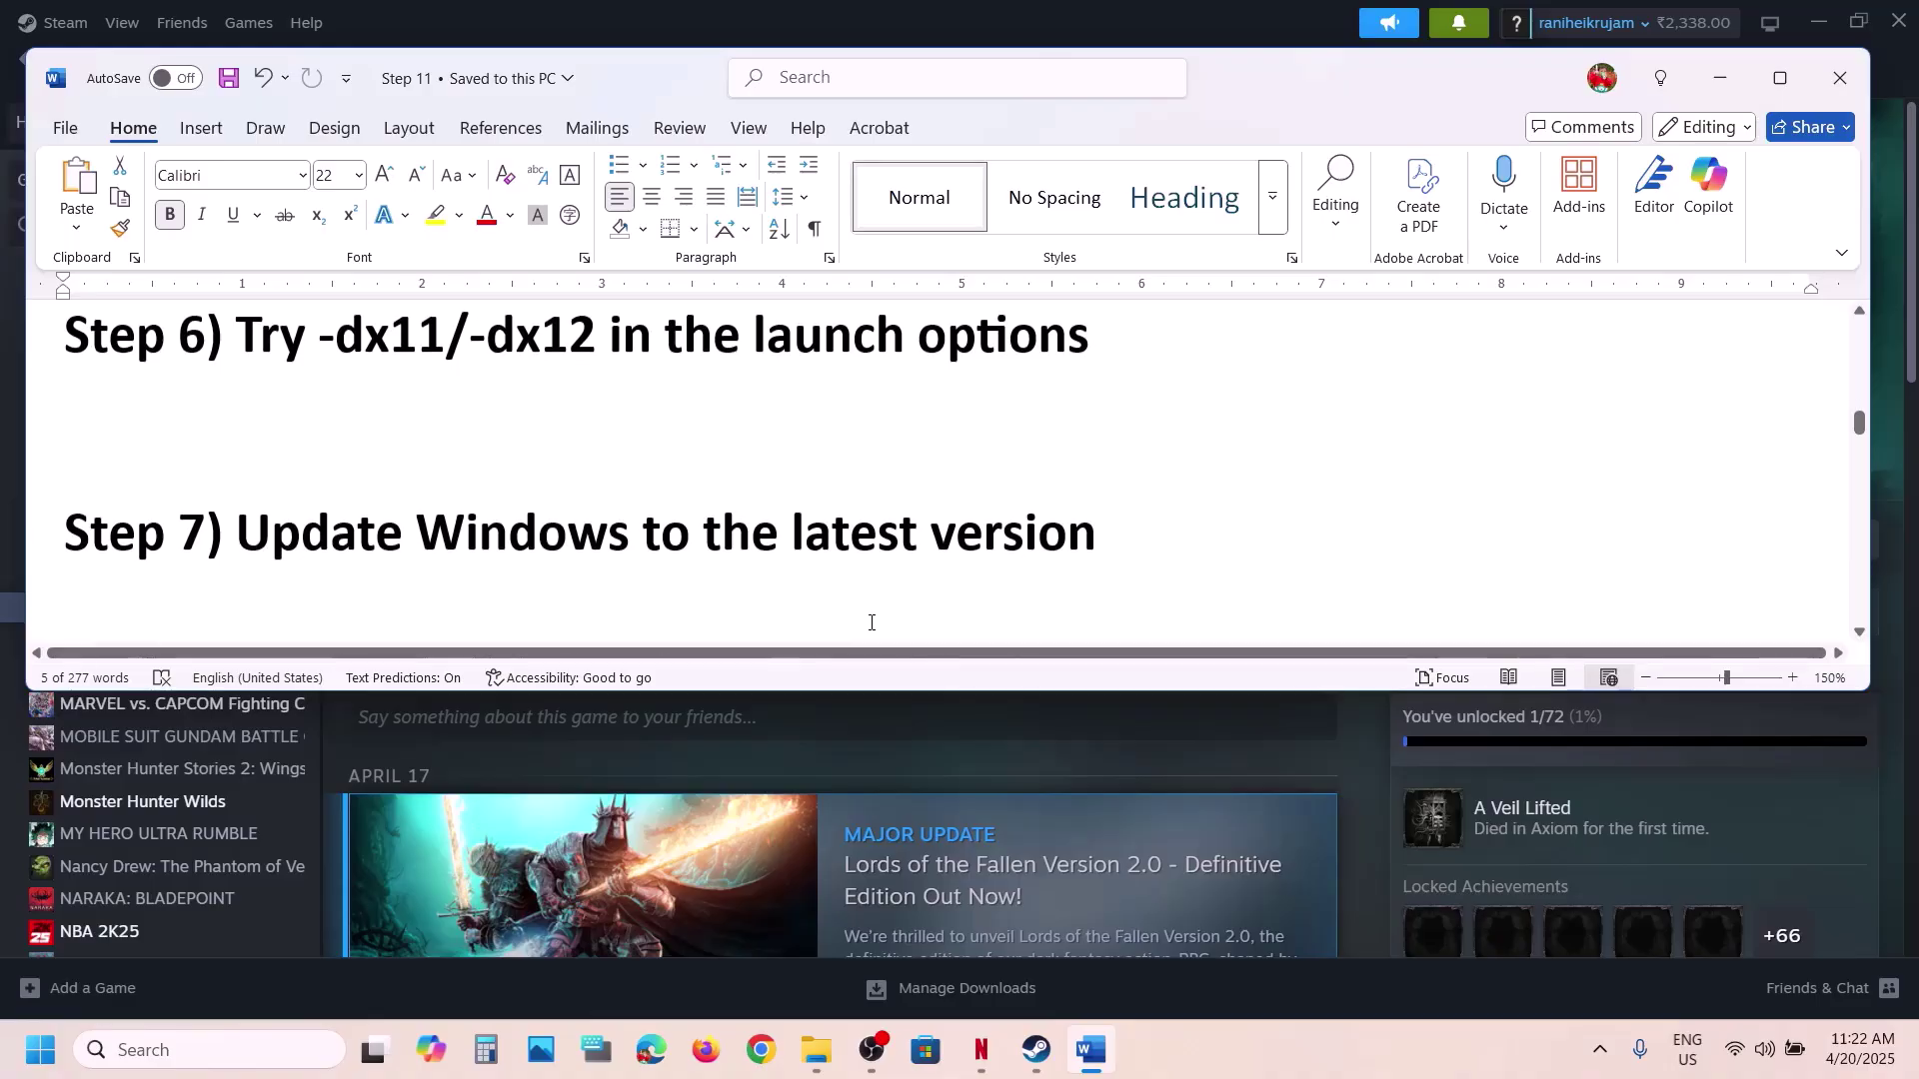
{"action": "left_click_drag", "start_coordinate": [238, 534], "coordinate": [990, 506]}
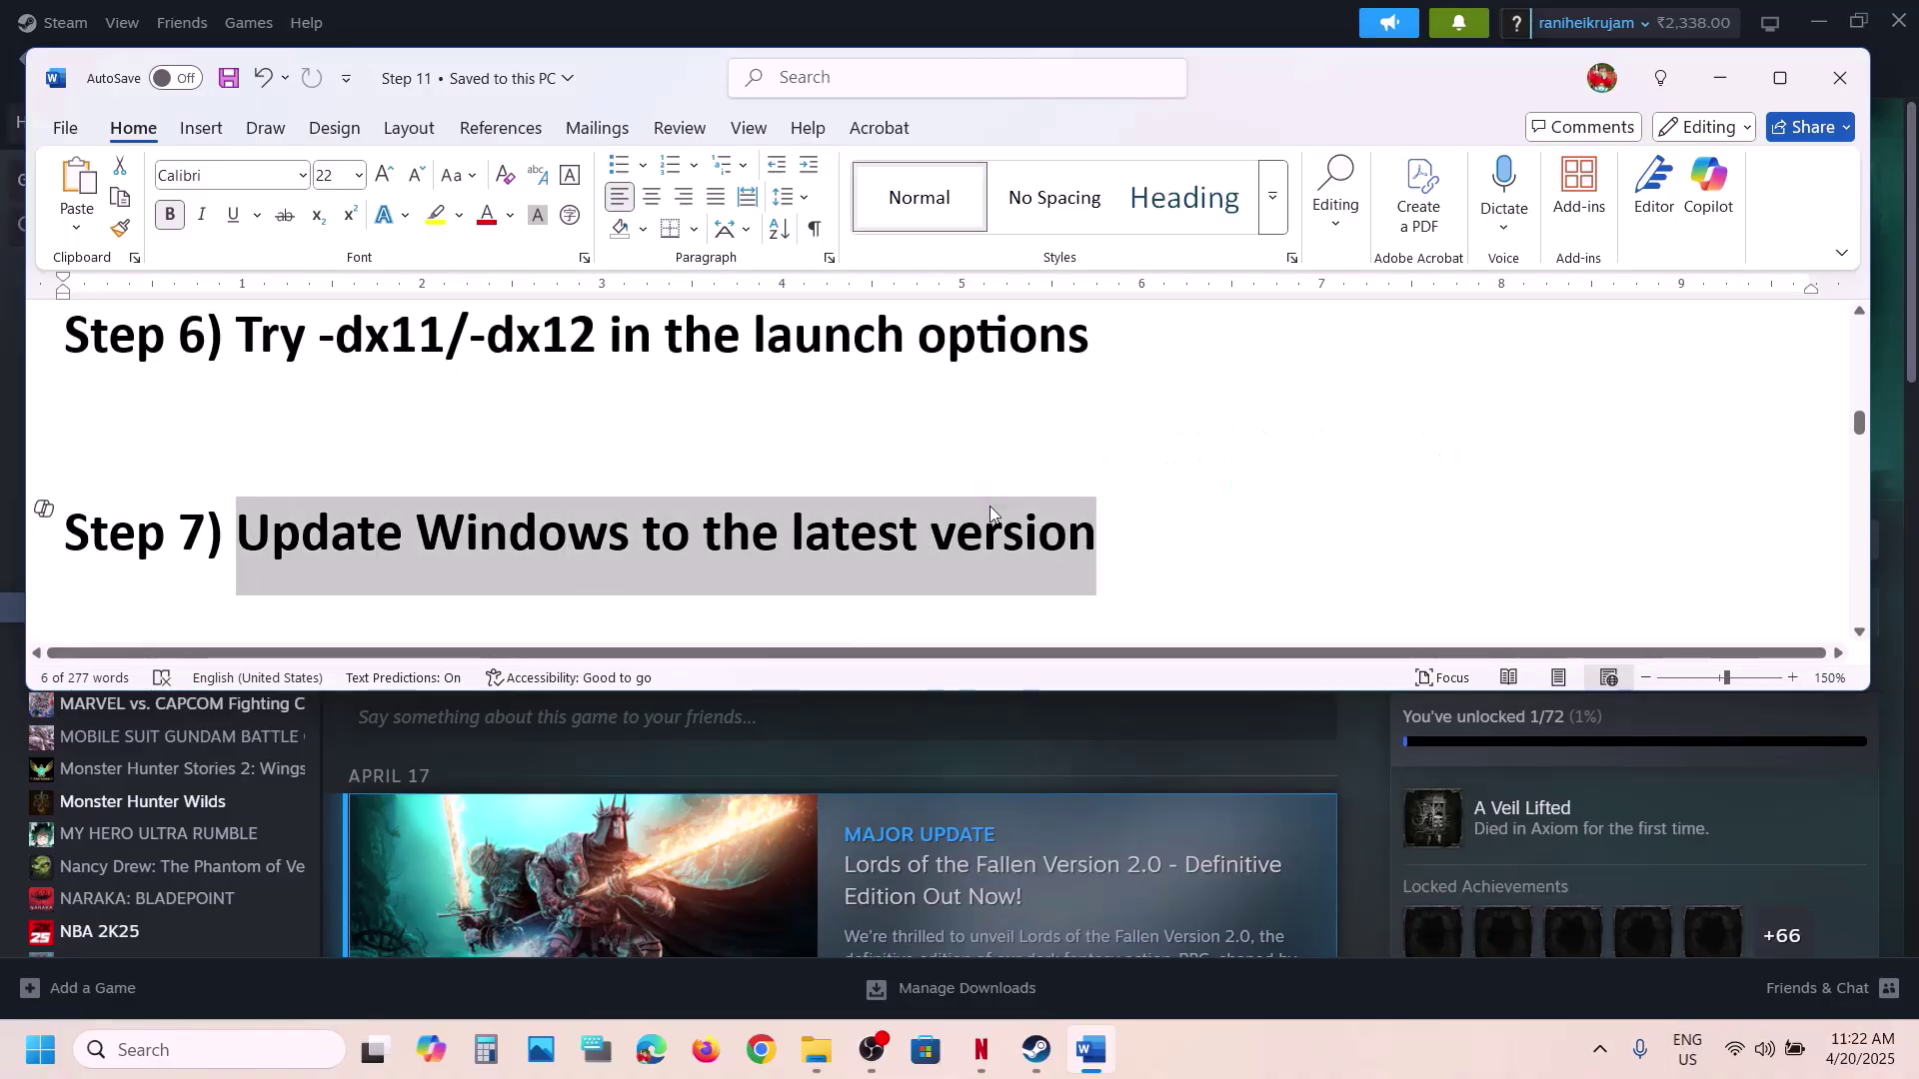
{"action": "key", "text": "super+i"}
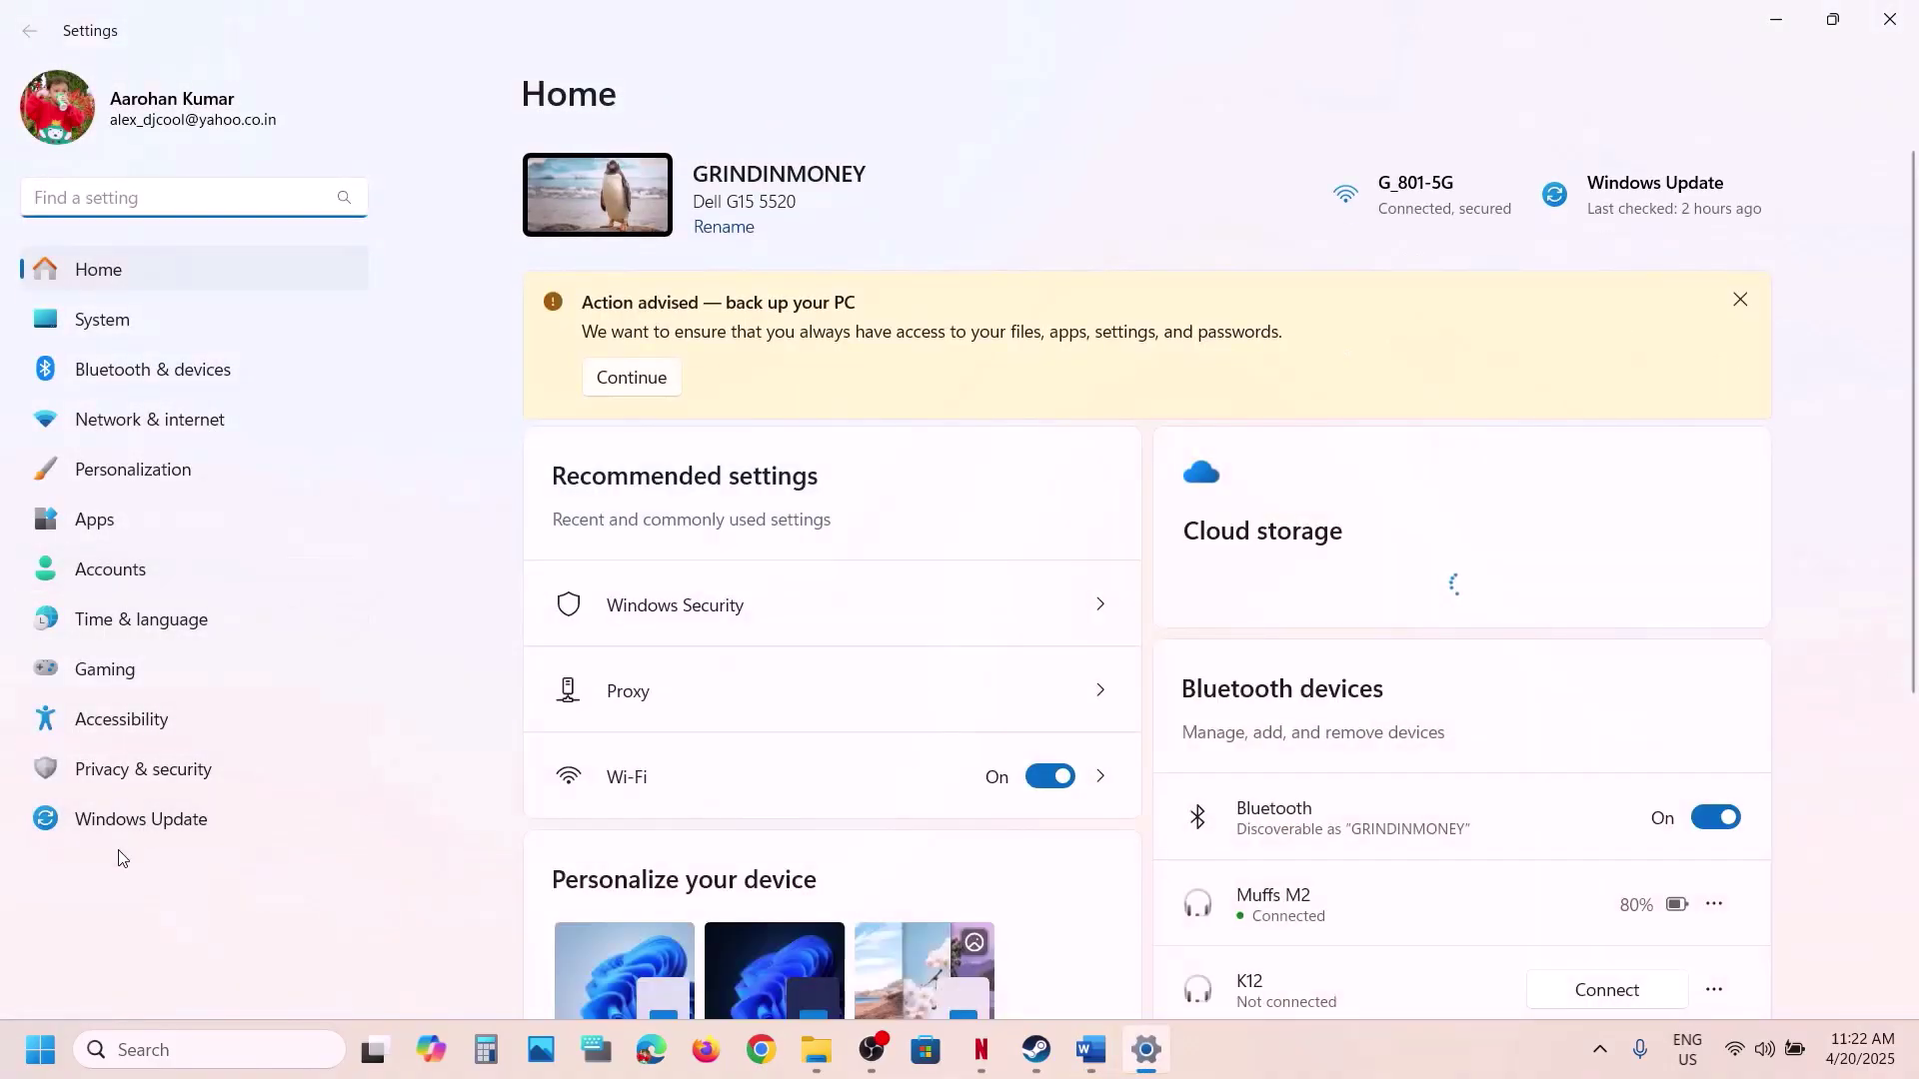
{"action": "left_click", "coordinate": [117, 838]}
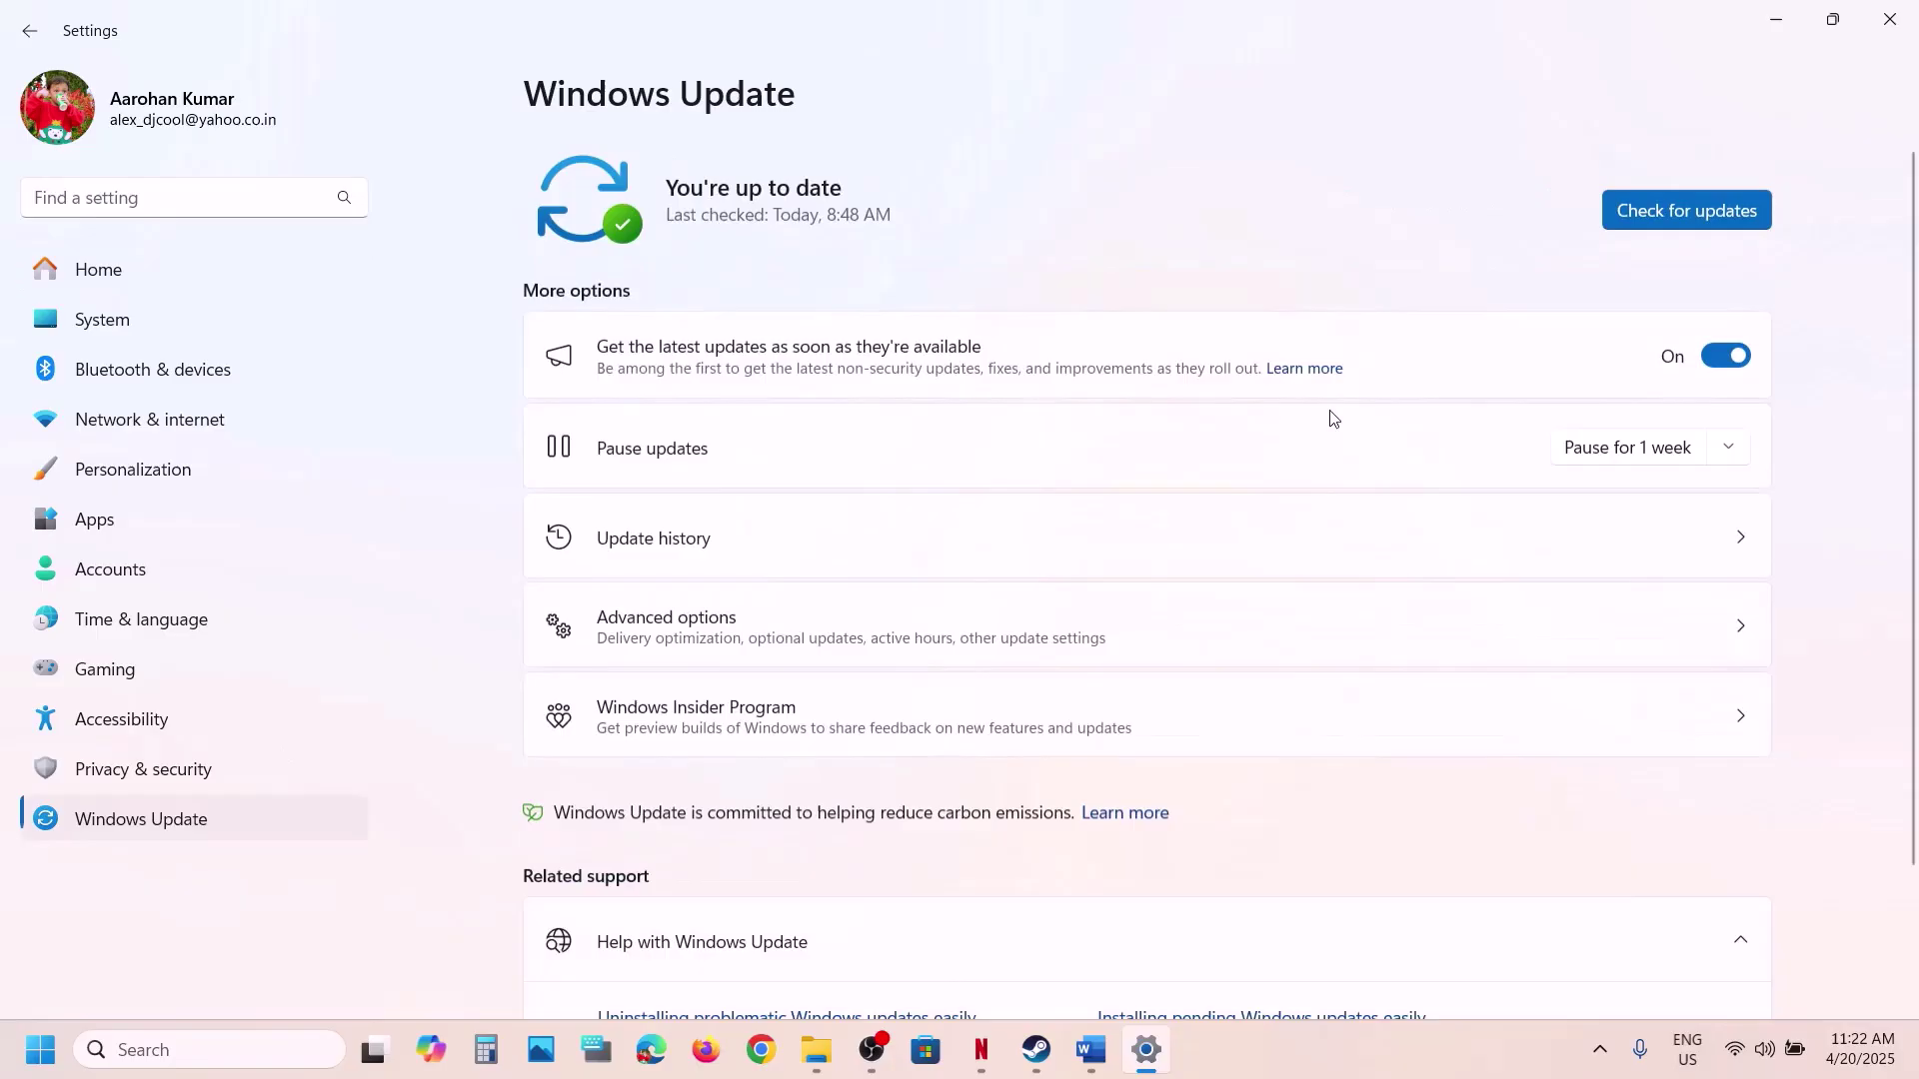
{"action": "left_click", "coordinate": [1705, 208]}
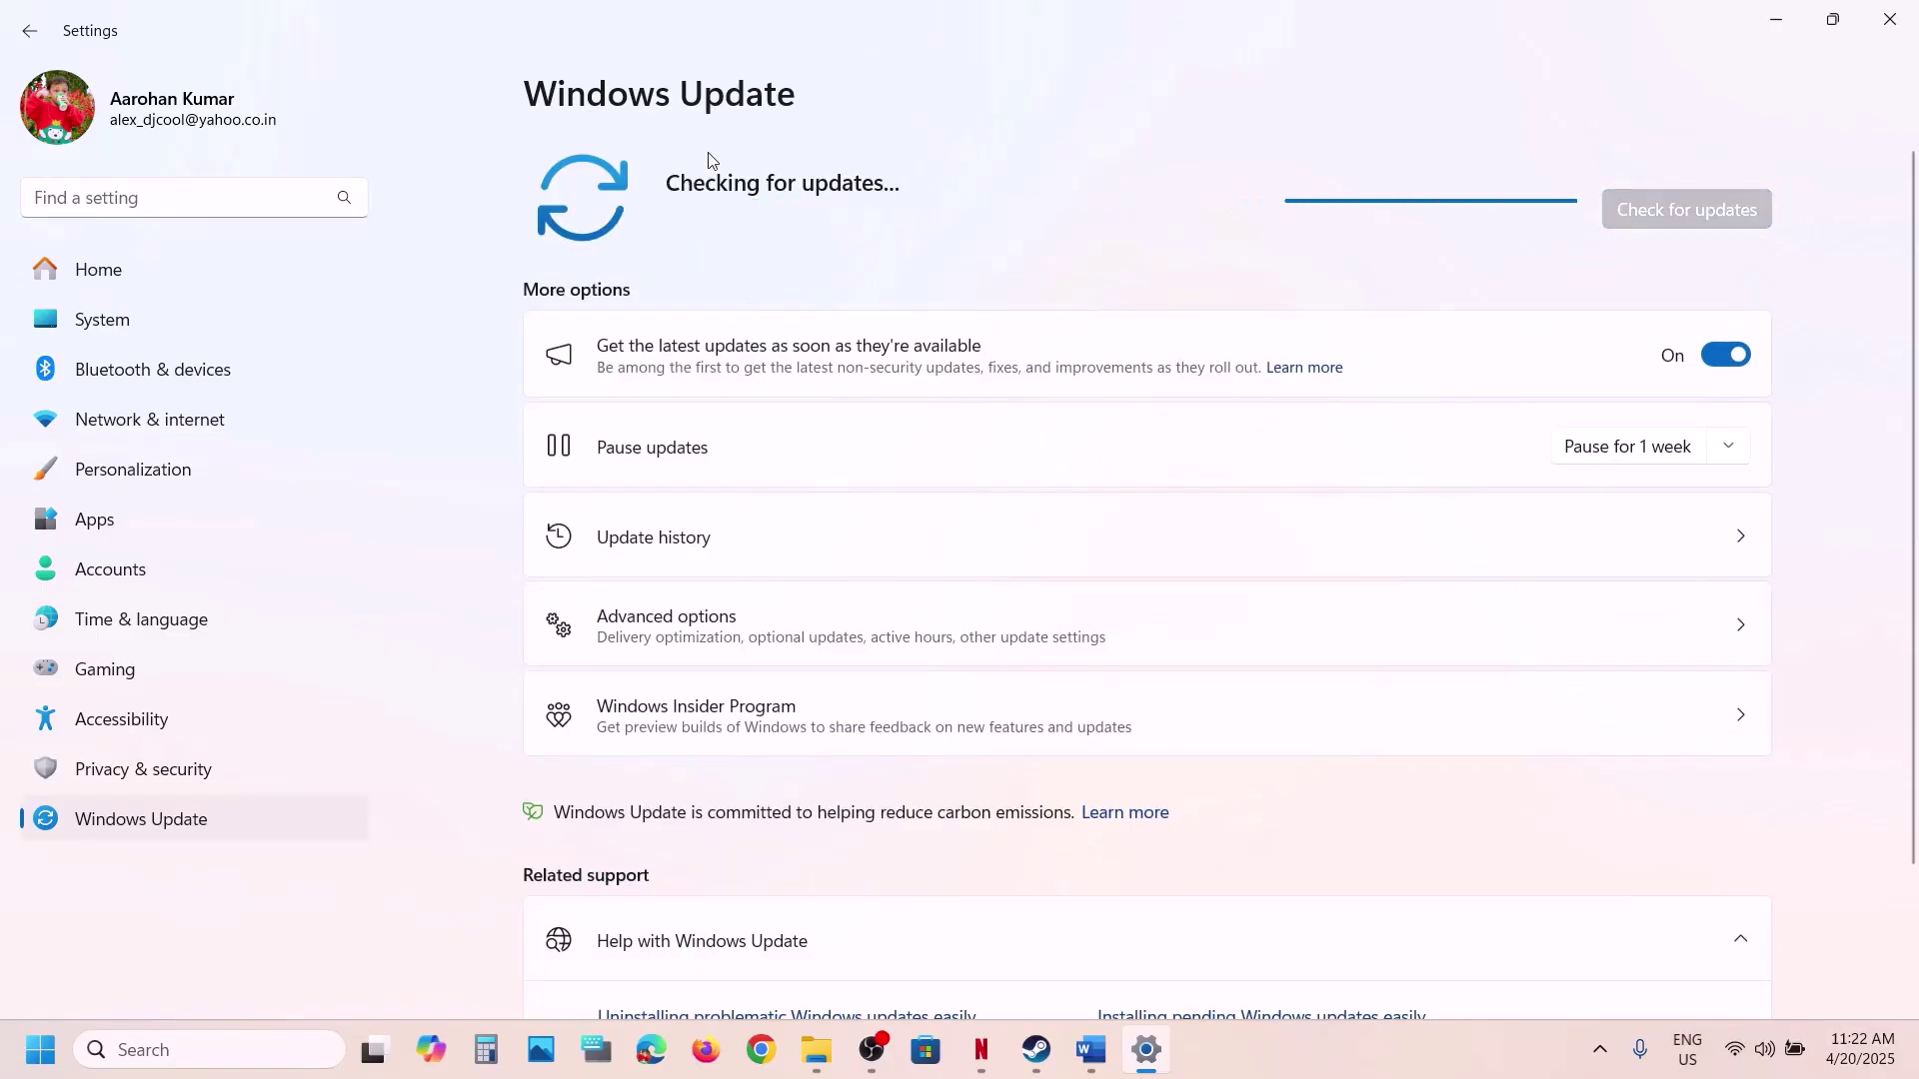
View the Start menu's power options without restarting, then return to the Word guide.
{"action": "key", "text": "super"}
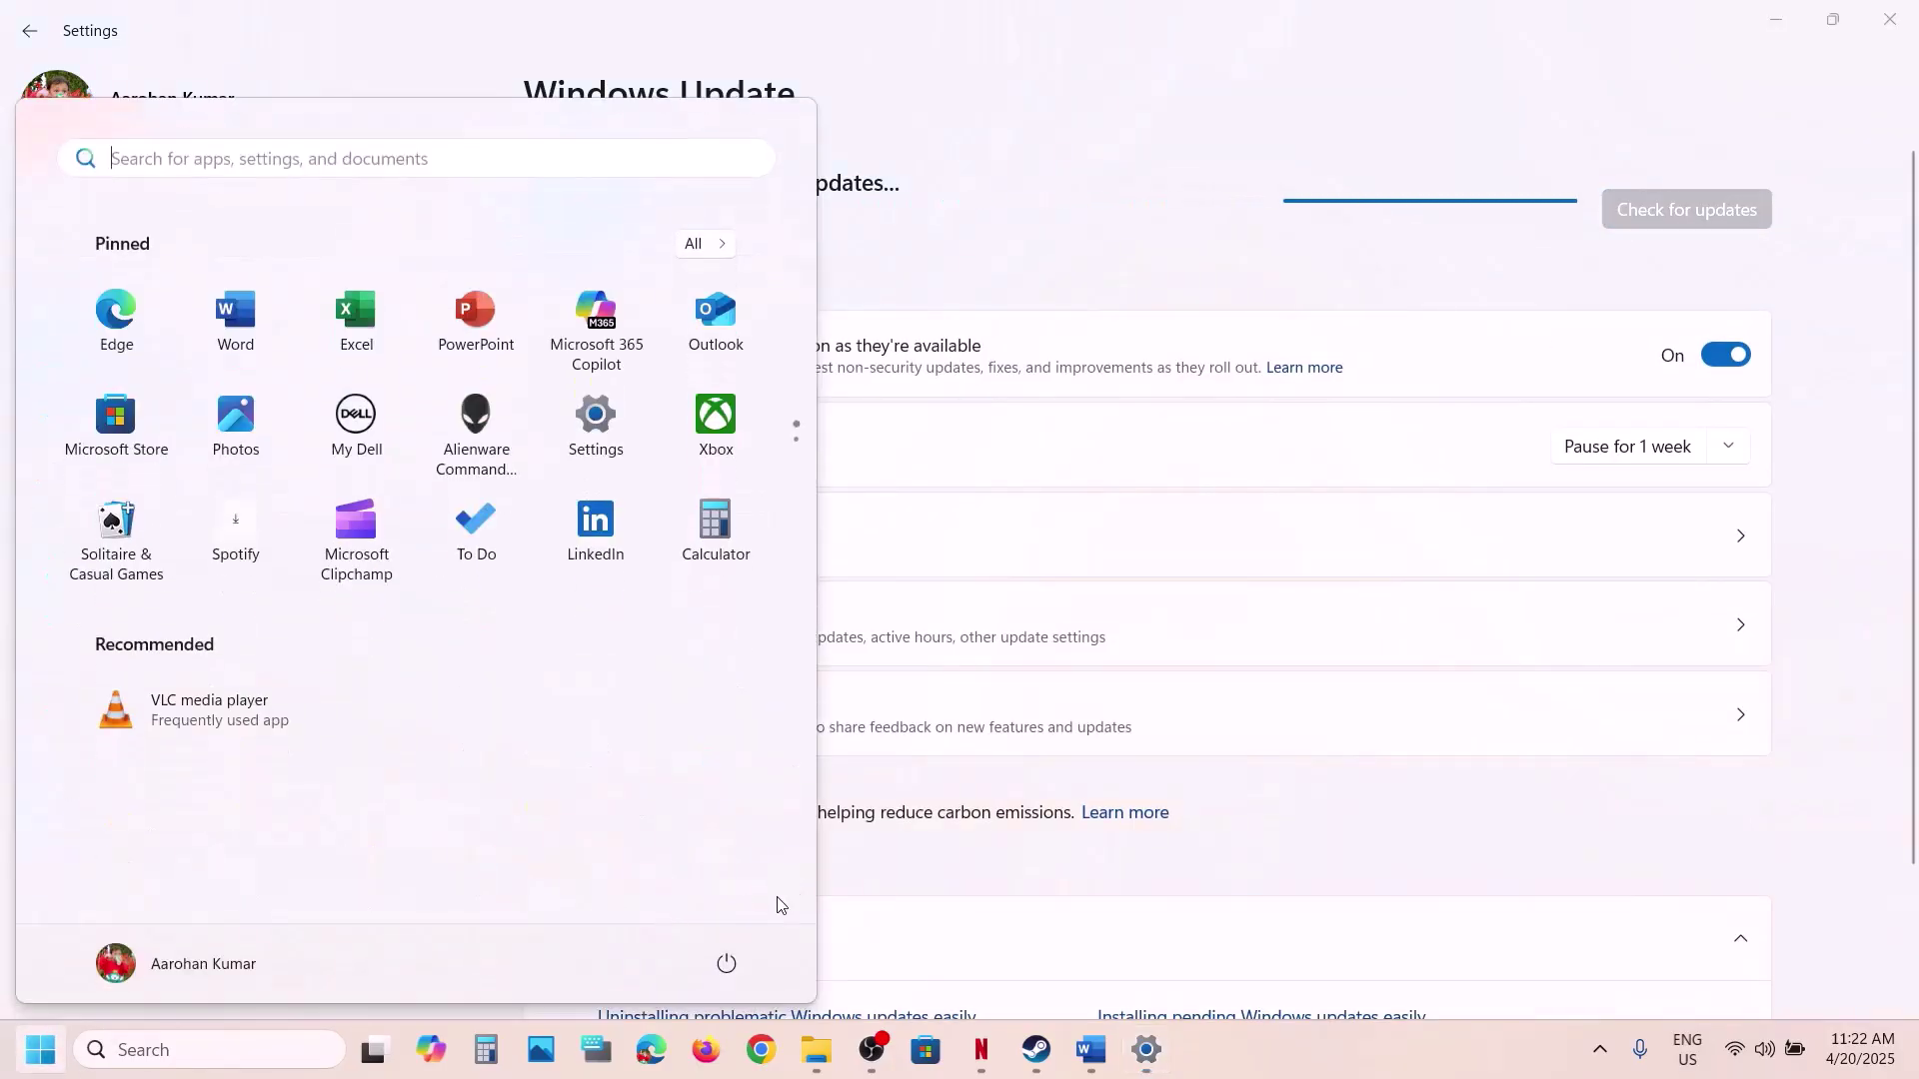
{"action": "left_click", "coordinate": [727, 965]}
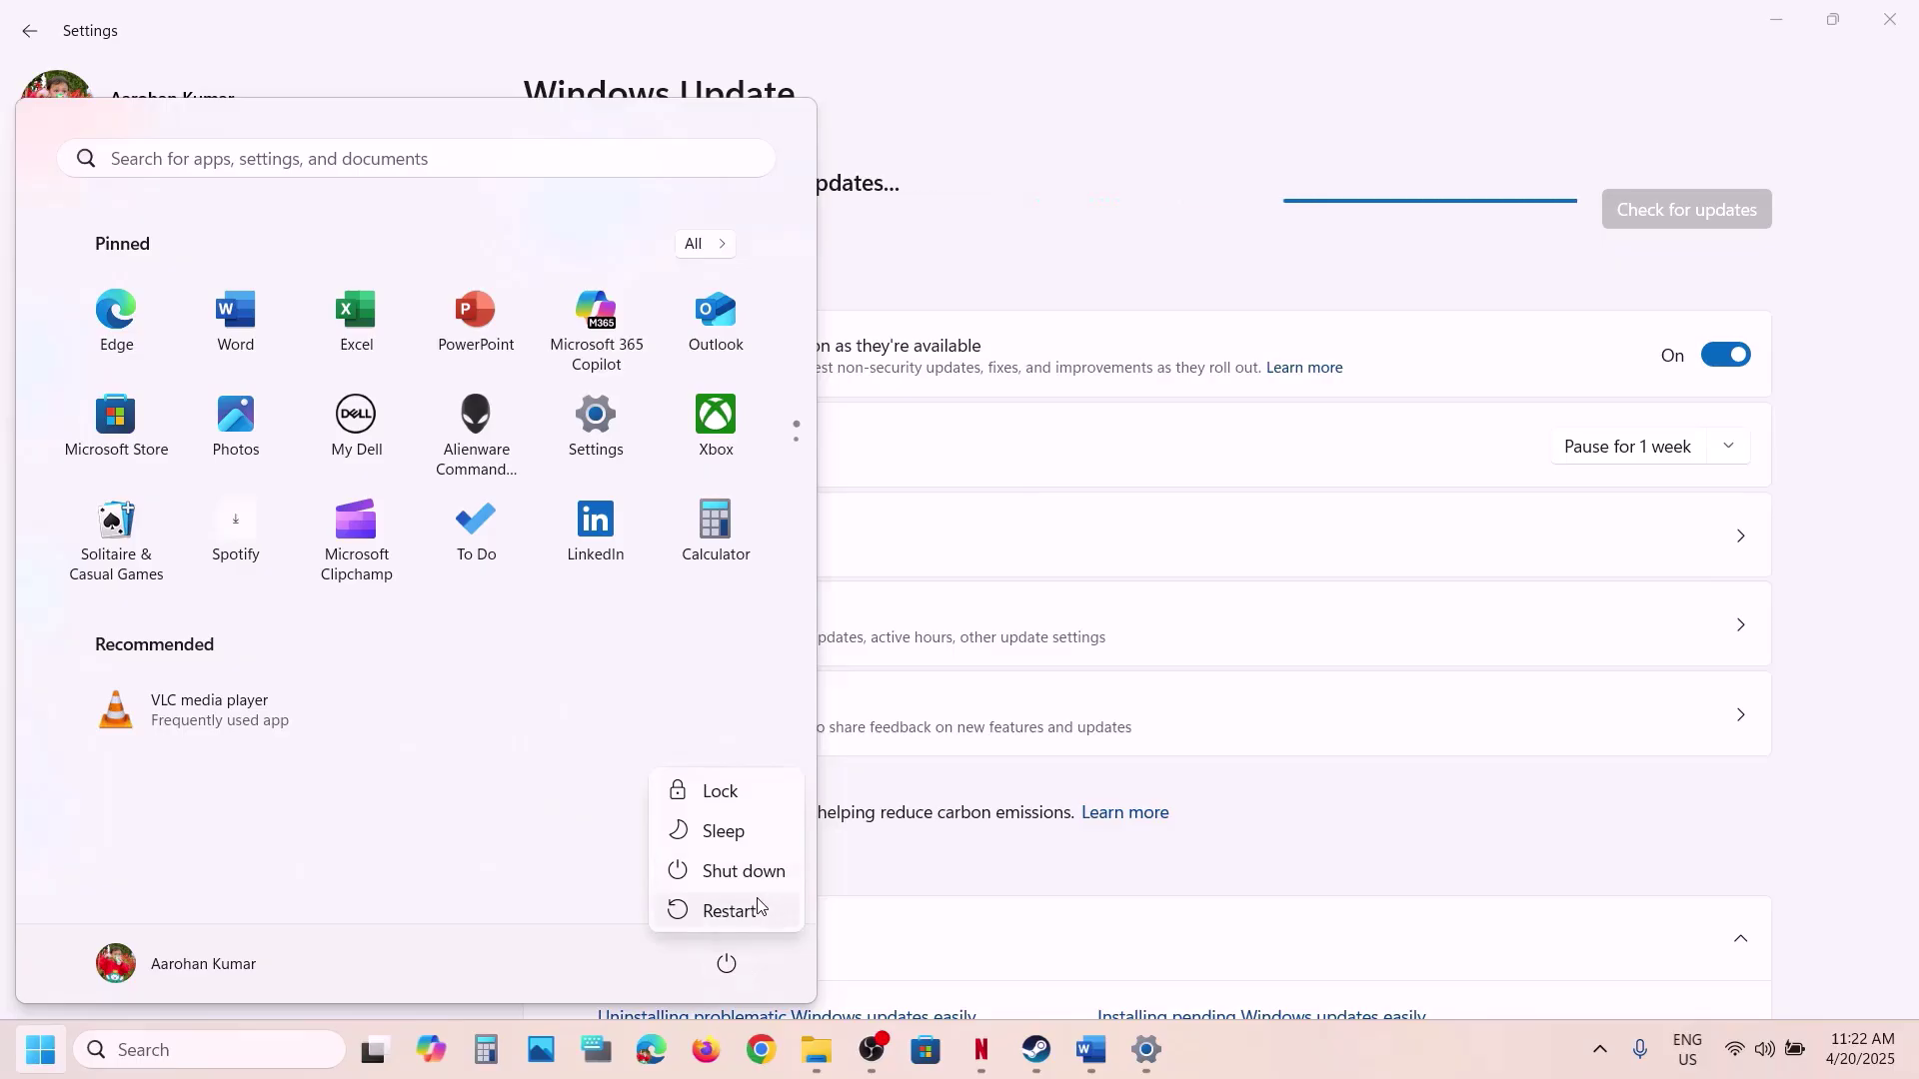
{"action": "left_click", "coordinate": [1282, 1048]}
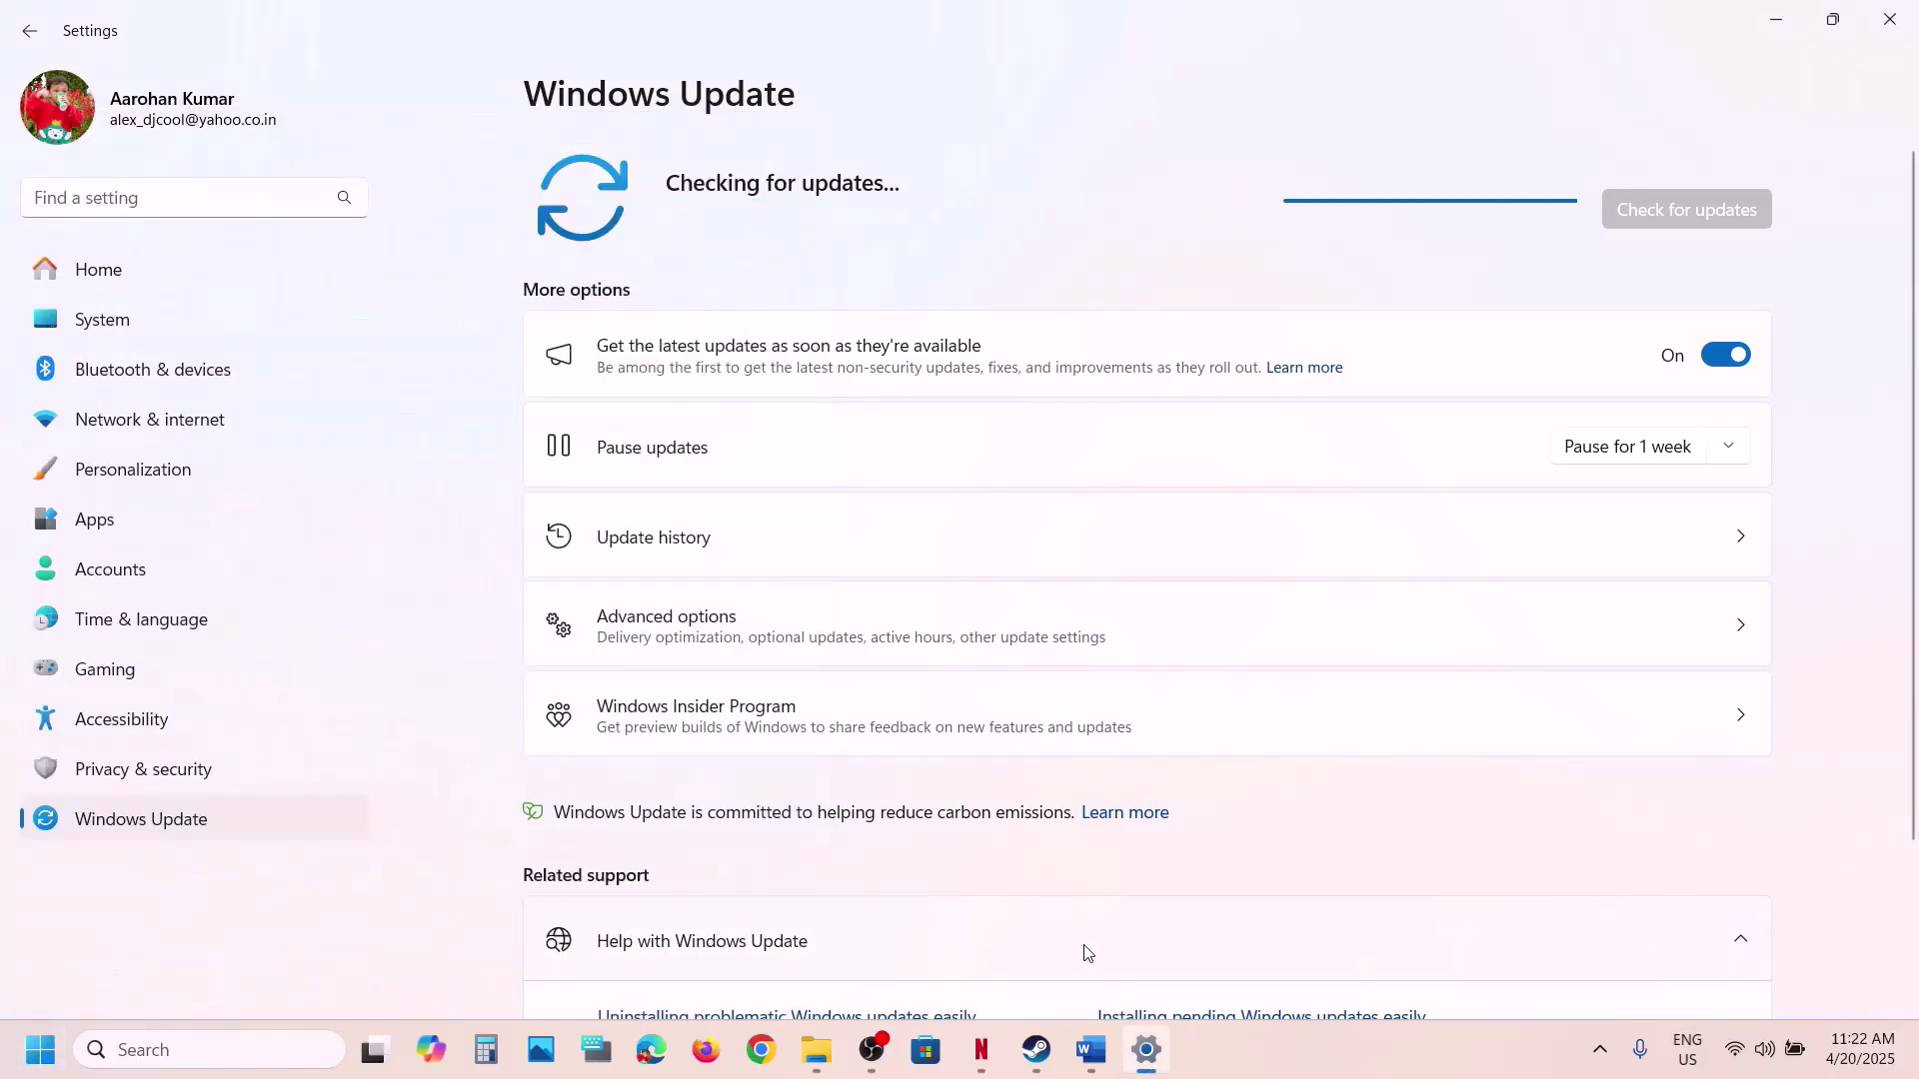
{"action": "left_click", "coordinate": [1090, 1050]}
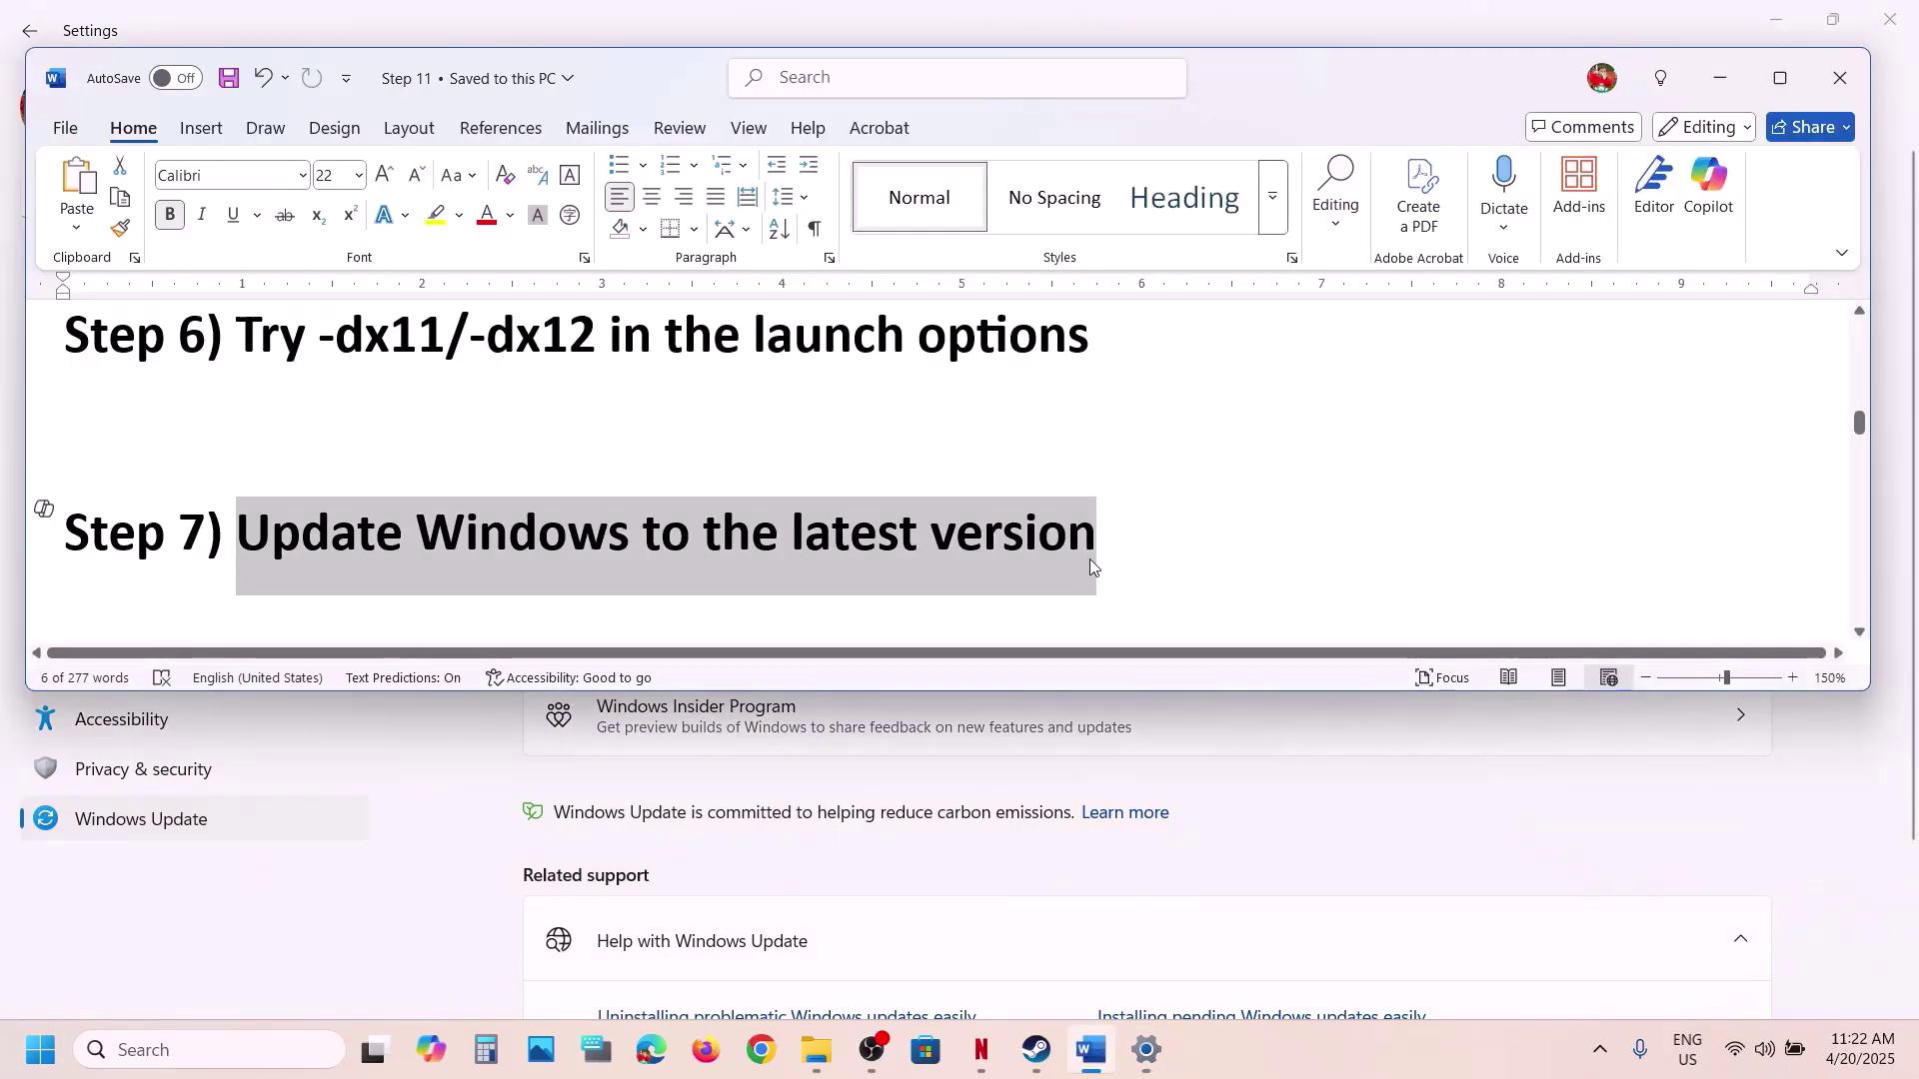
Append ', AMD optional update' to the Step 7 heading and select that phrase.
{"action": "left_click", "coordinate": [1117, 536]}
{"action": "type", "text": ","}
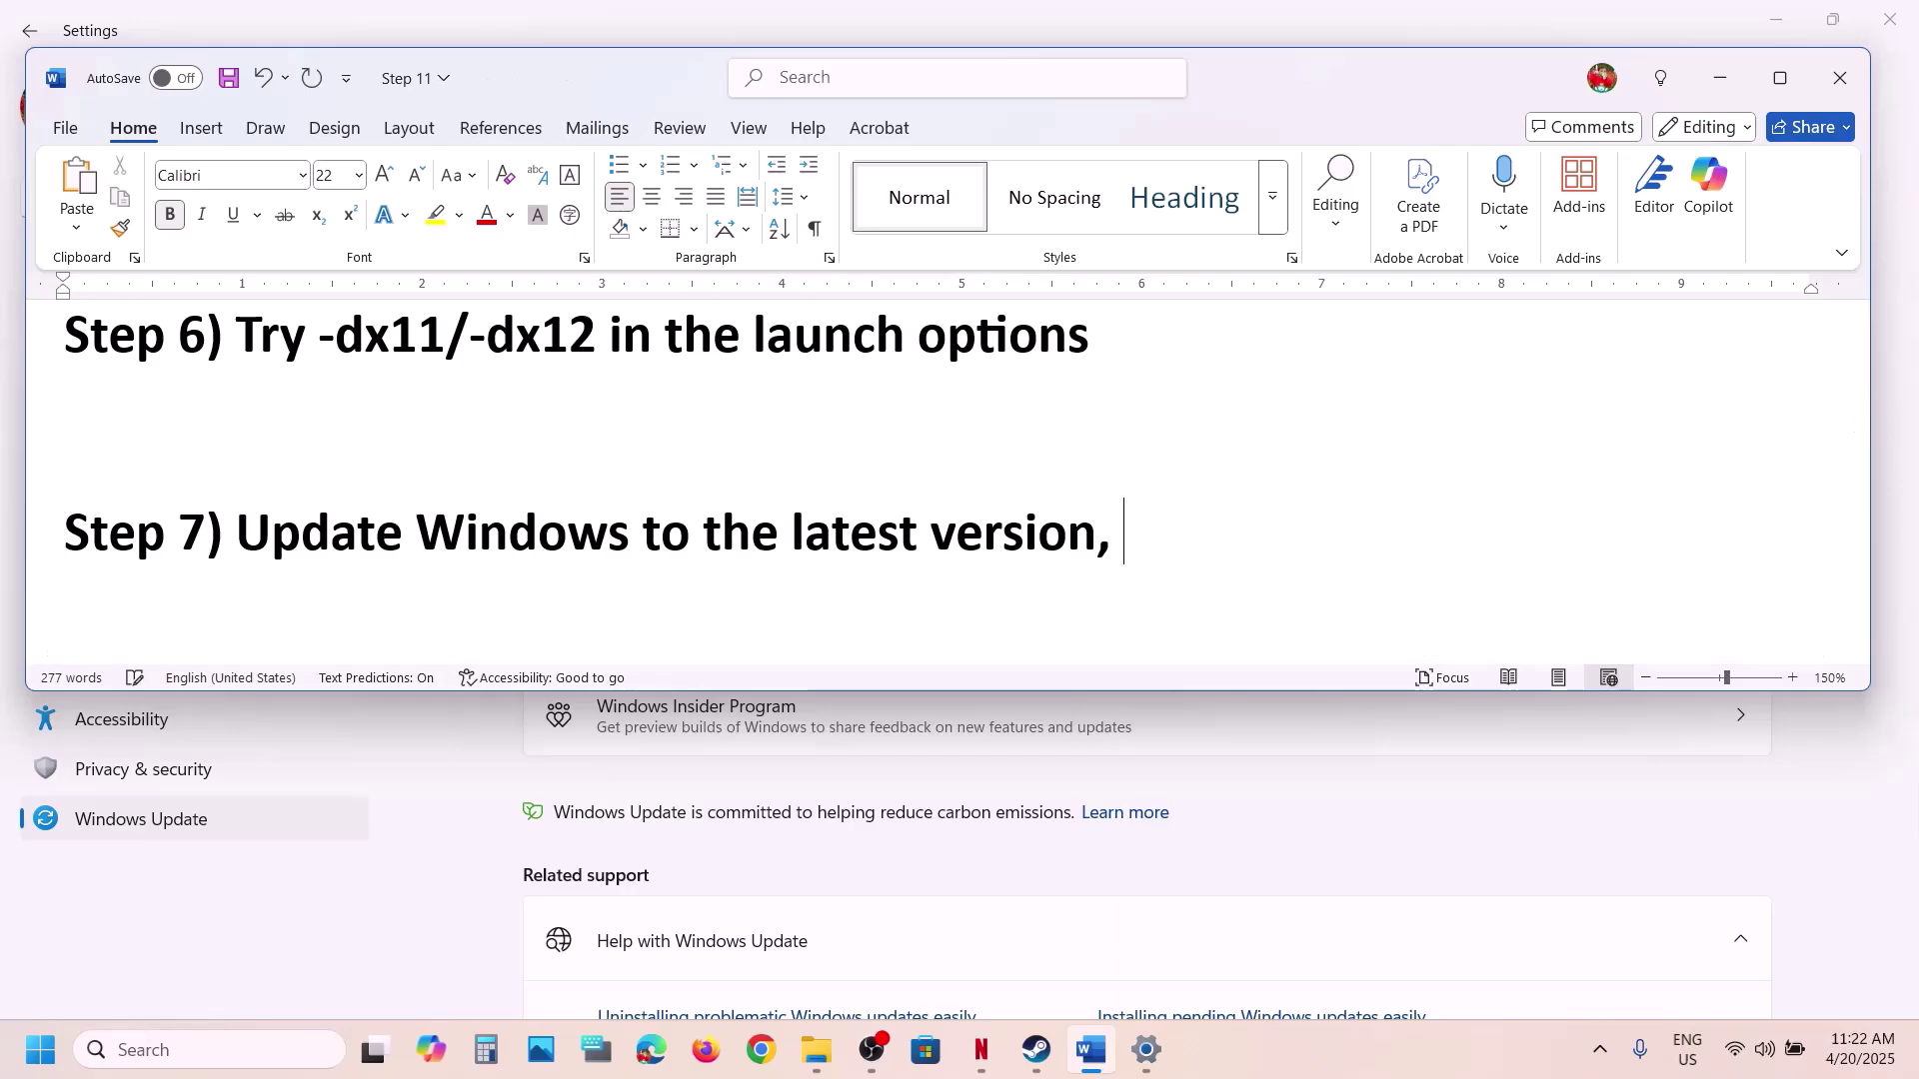
{"action": "type", "text": " A"}
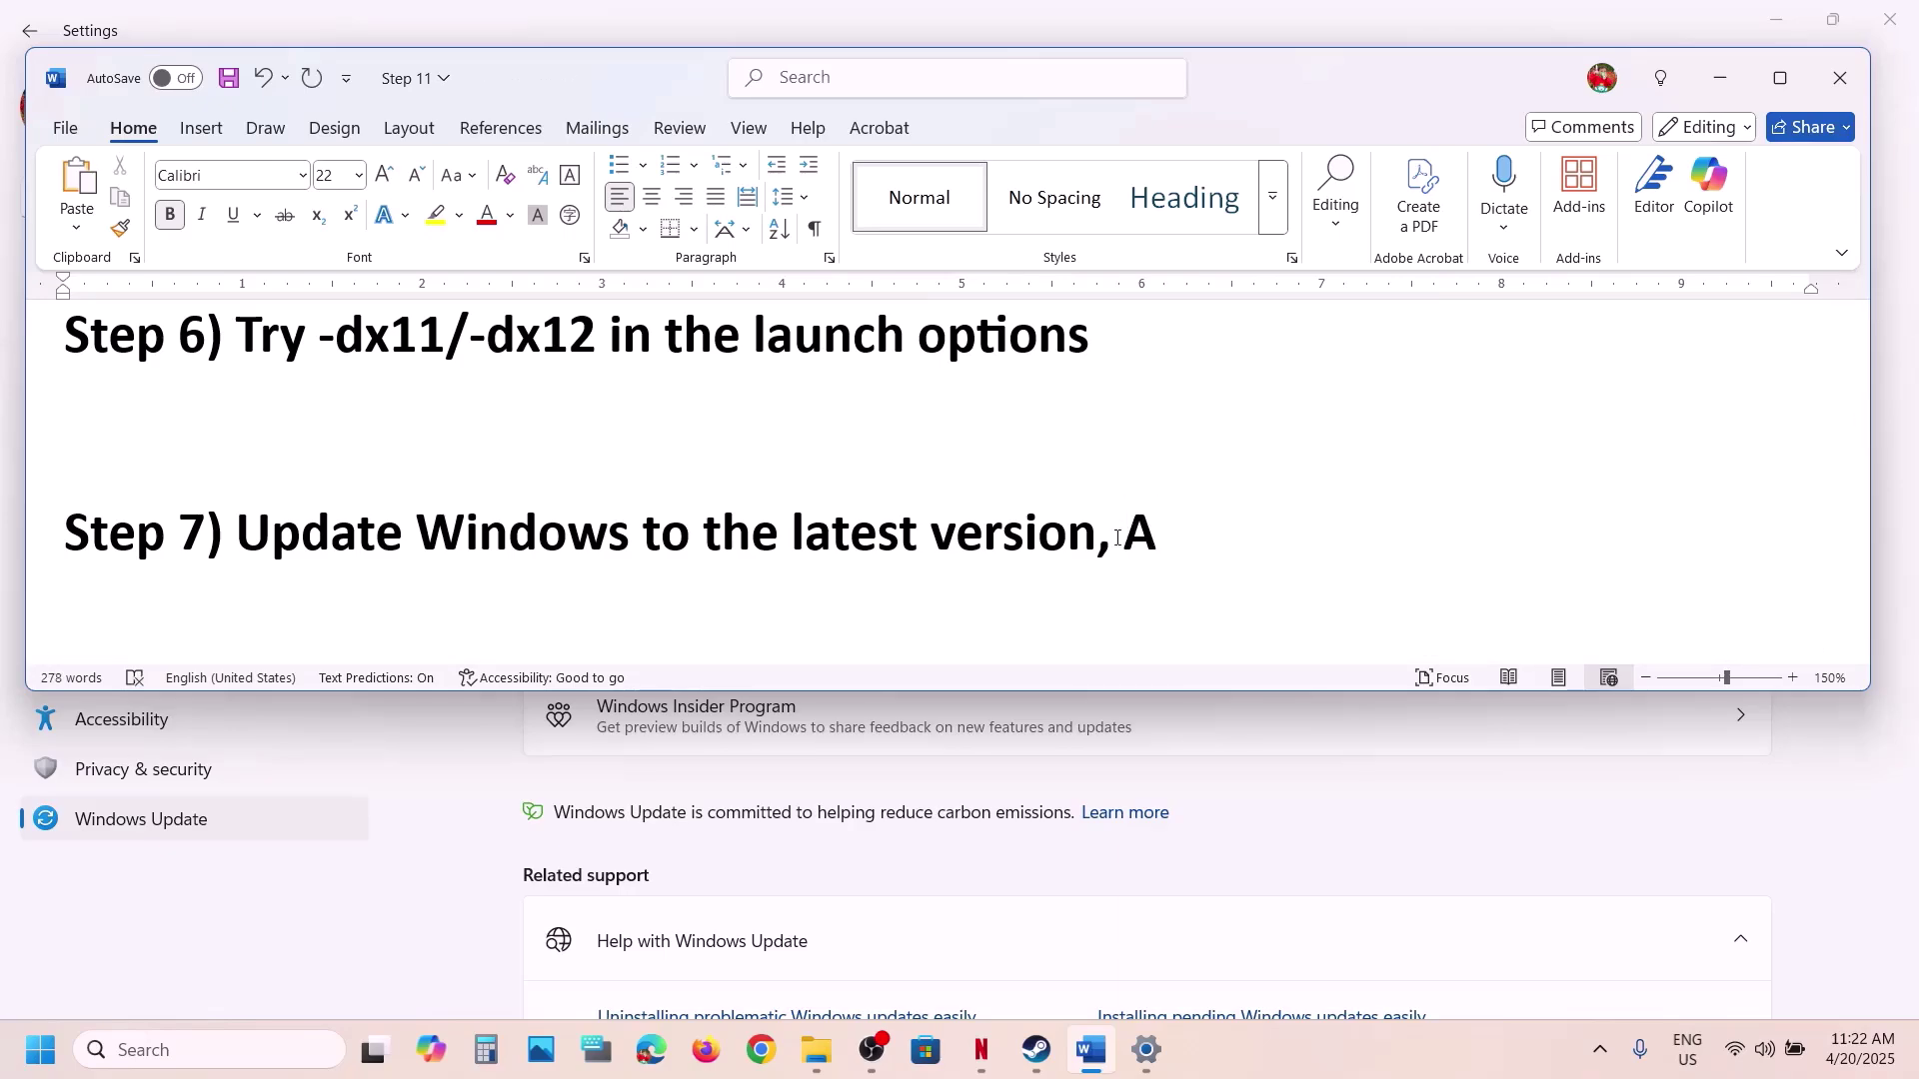
{"action": "type", "text": "MD option"}
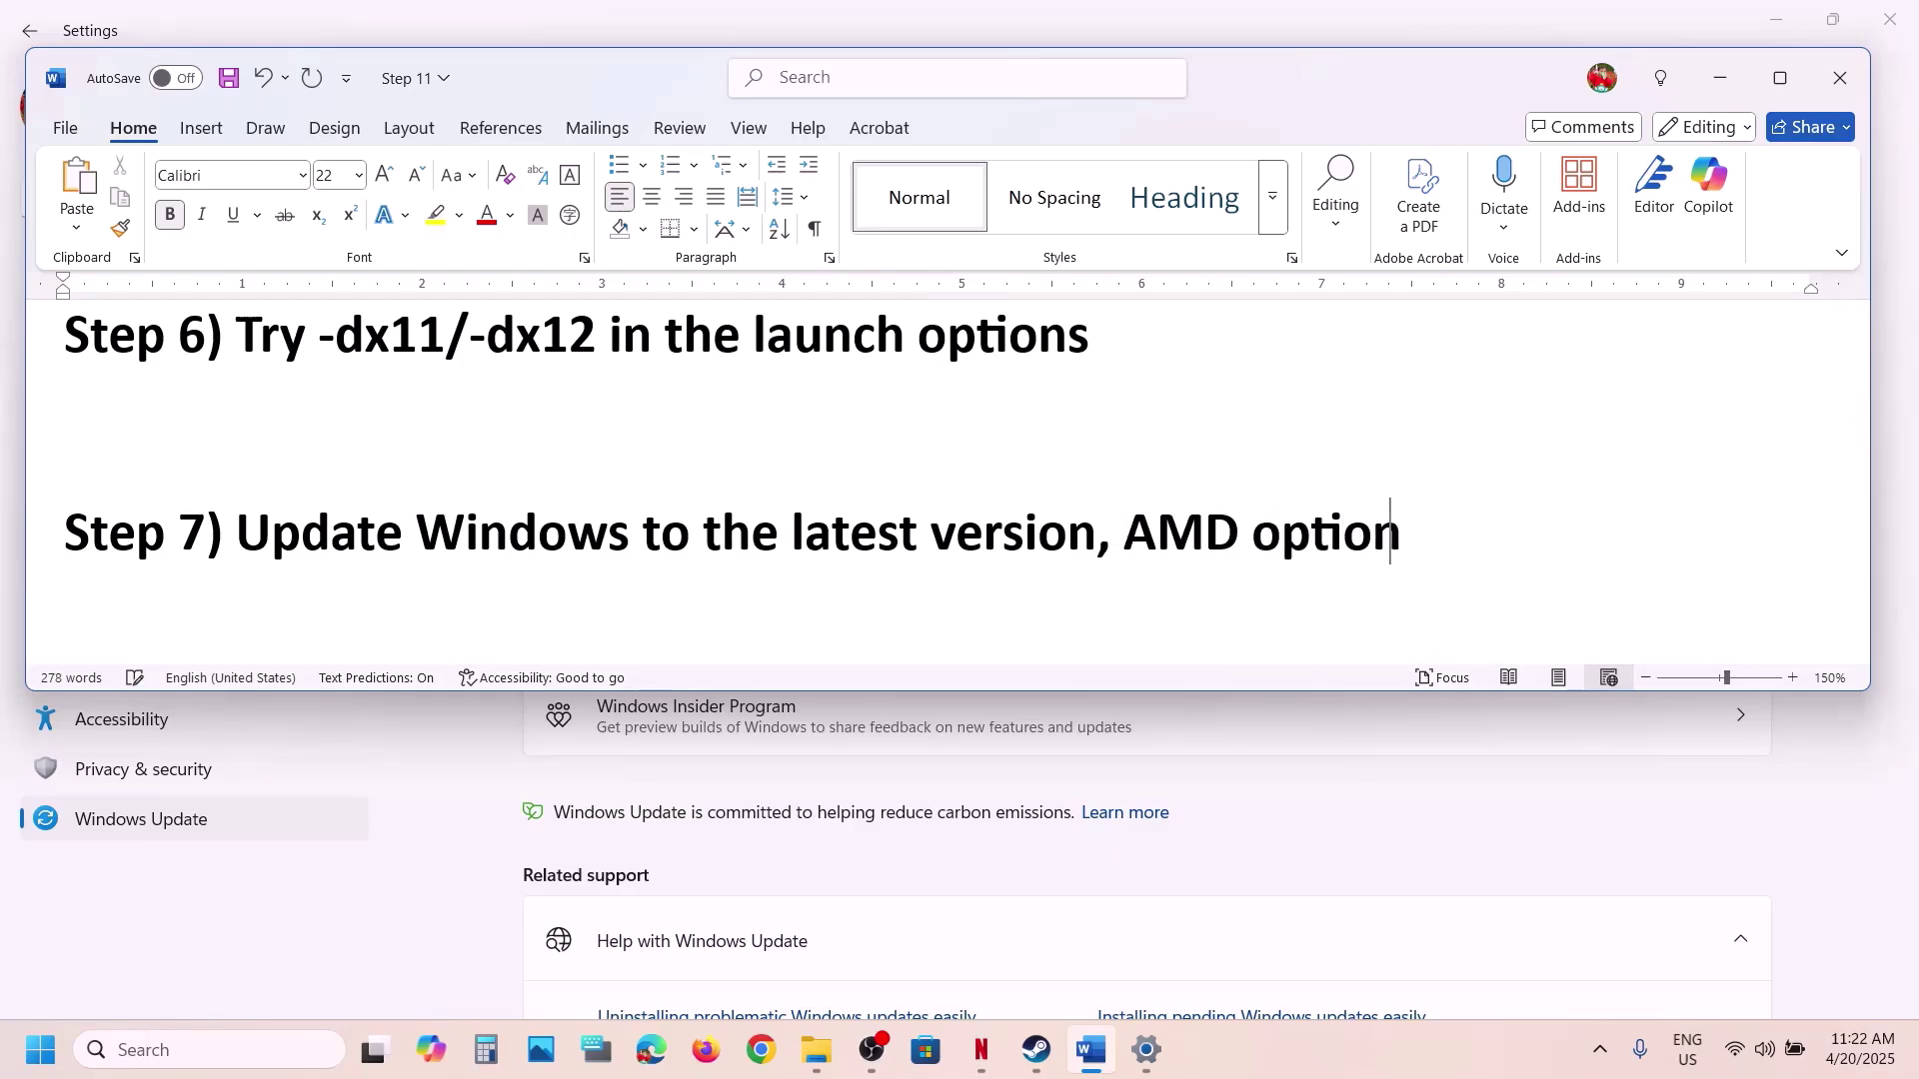
{"action": "type", "text": "al update"}
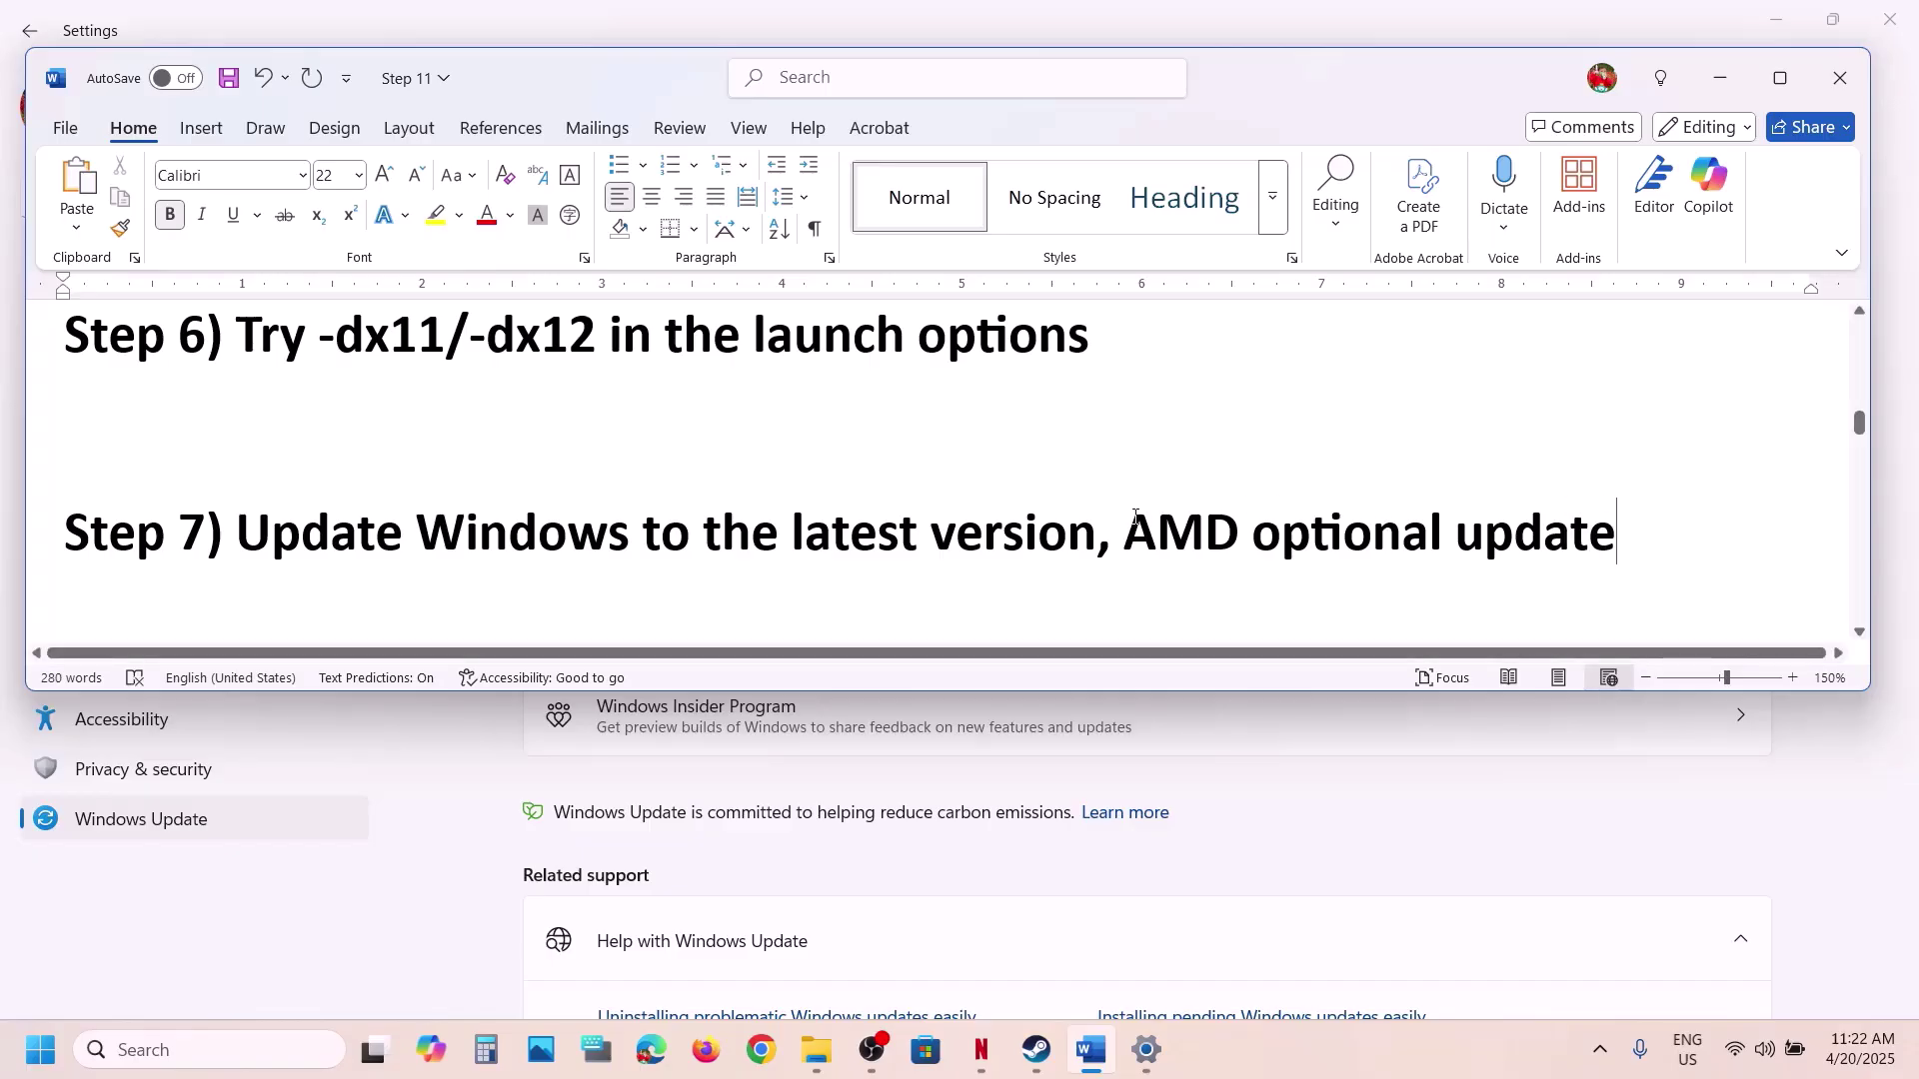
{"action": "left_click_drag", "start_coordinate": [1136, 517], "coordinate": [1639, 519]}
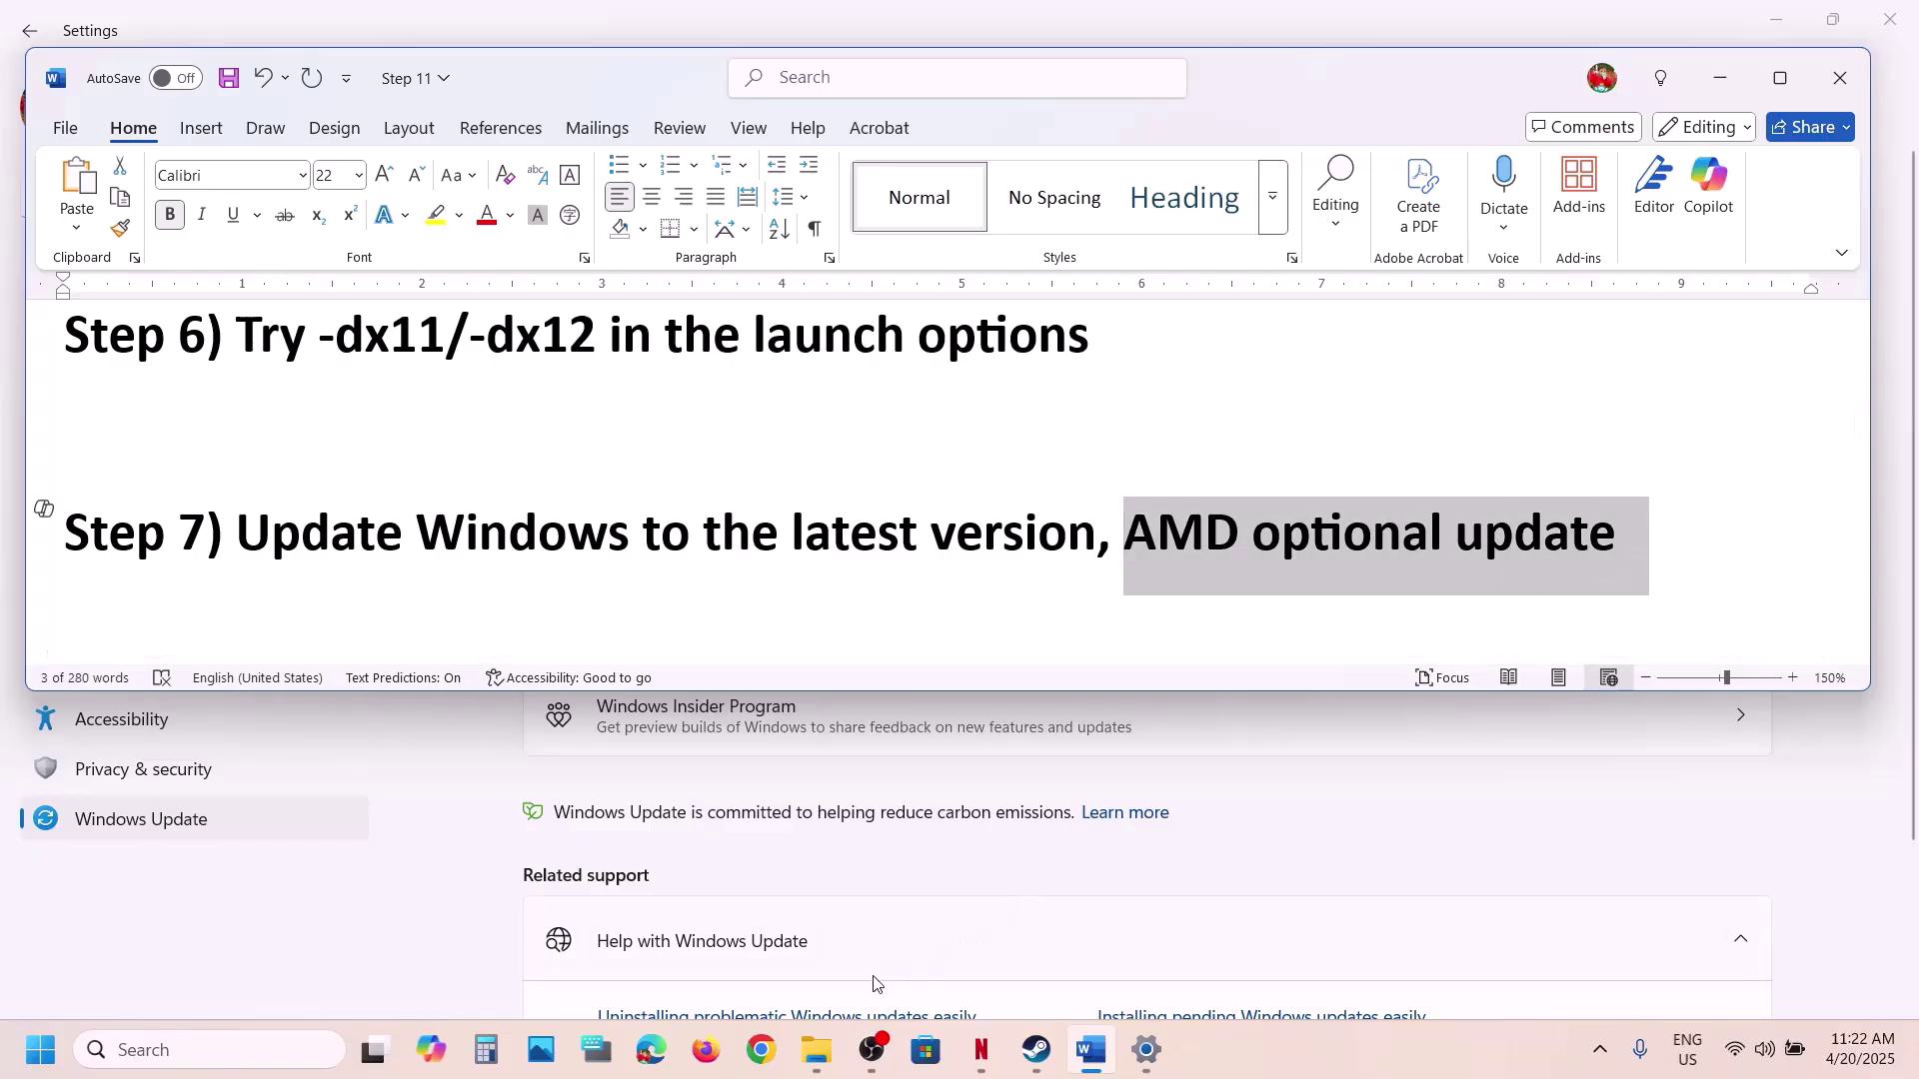
Copy 'AMD optional update' and paste it into Chrome's address bar.
{"action": "key", "text": "ctrl+c"}
{"action": "left_click", "coordinate": [772, 1028]}
{"action": "key", "text": "ctrl+v"}
Search Google for 'AMD optional update' and open the 25.3.2 and 25.2.1 results in background tabs.
{"action": "key", "text": "Return"}
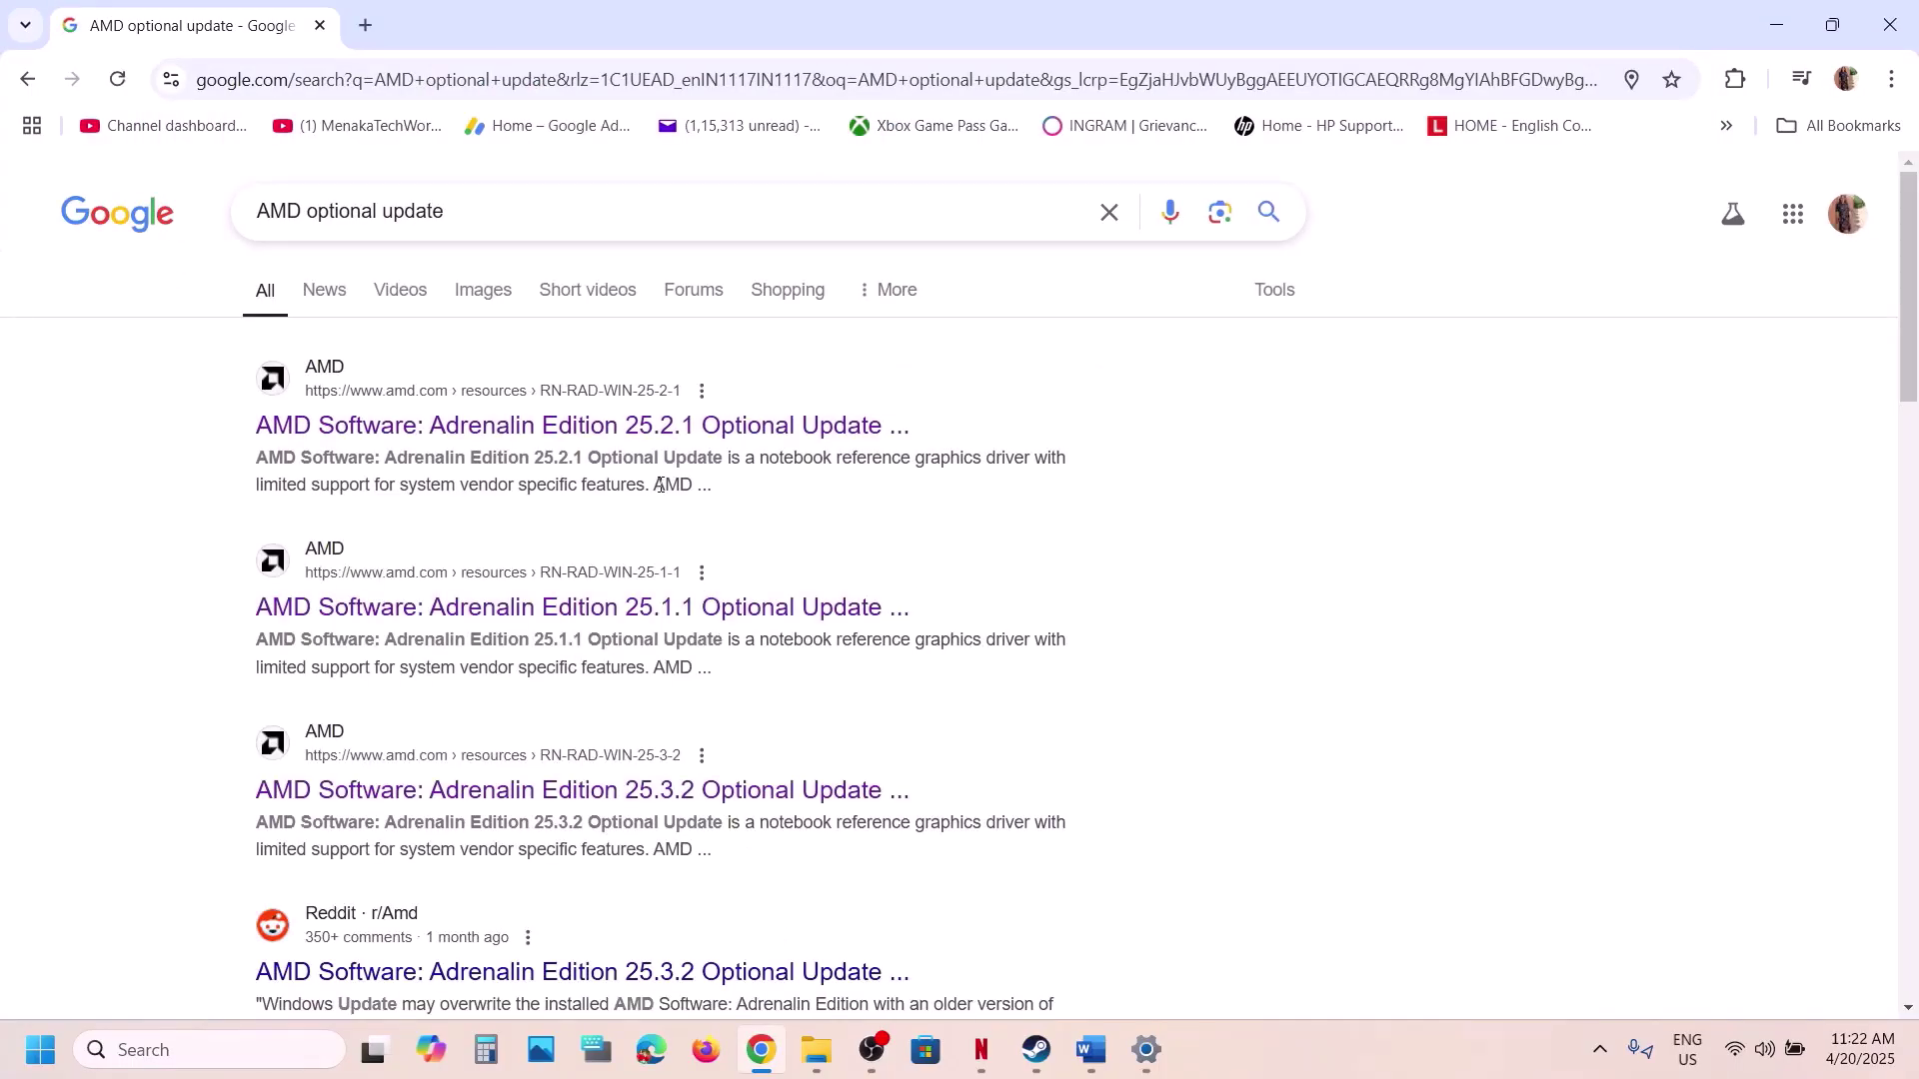
{"action": "scroll", "coordinate": [684, 708], "scroll_direction": "down", "scroll_amount": 1}
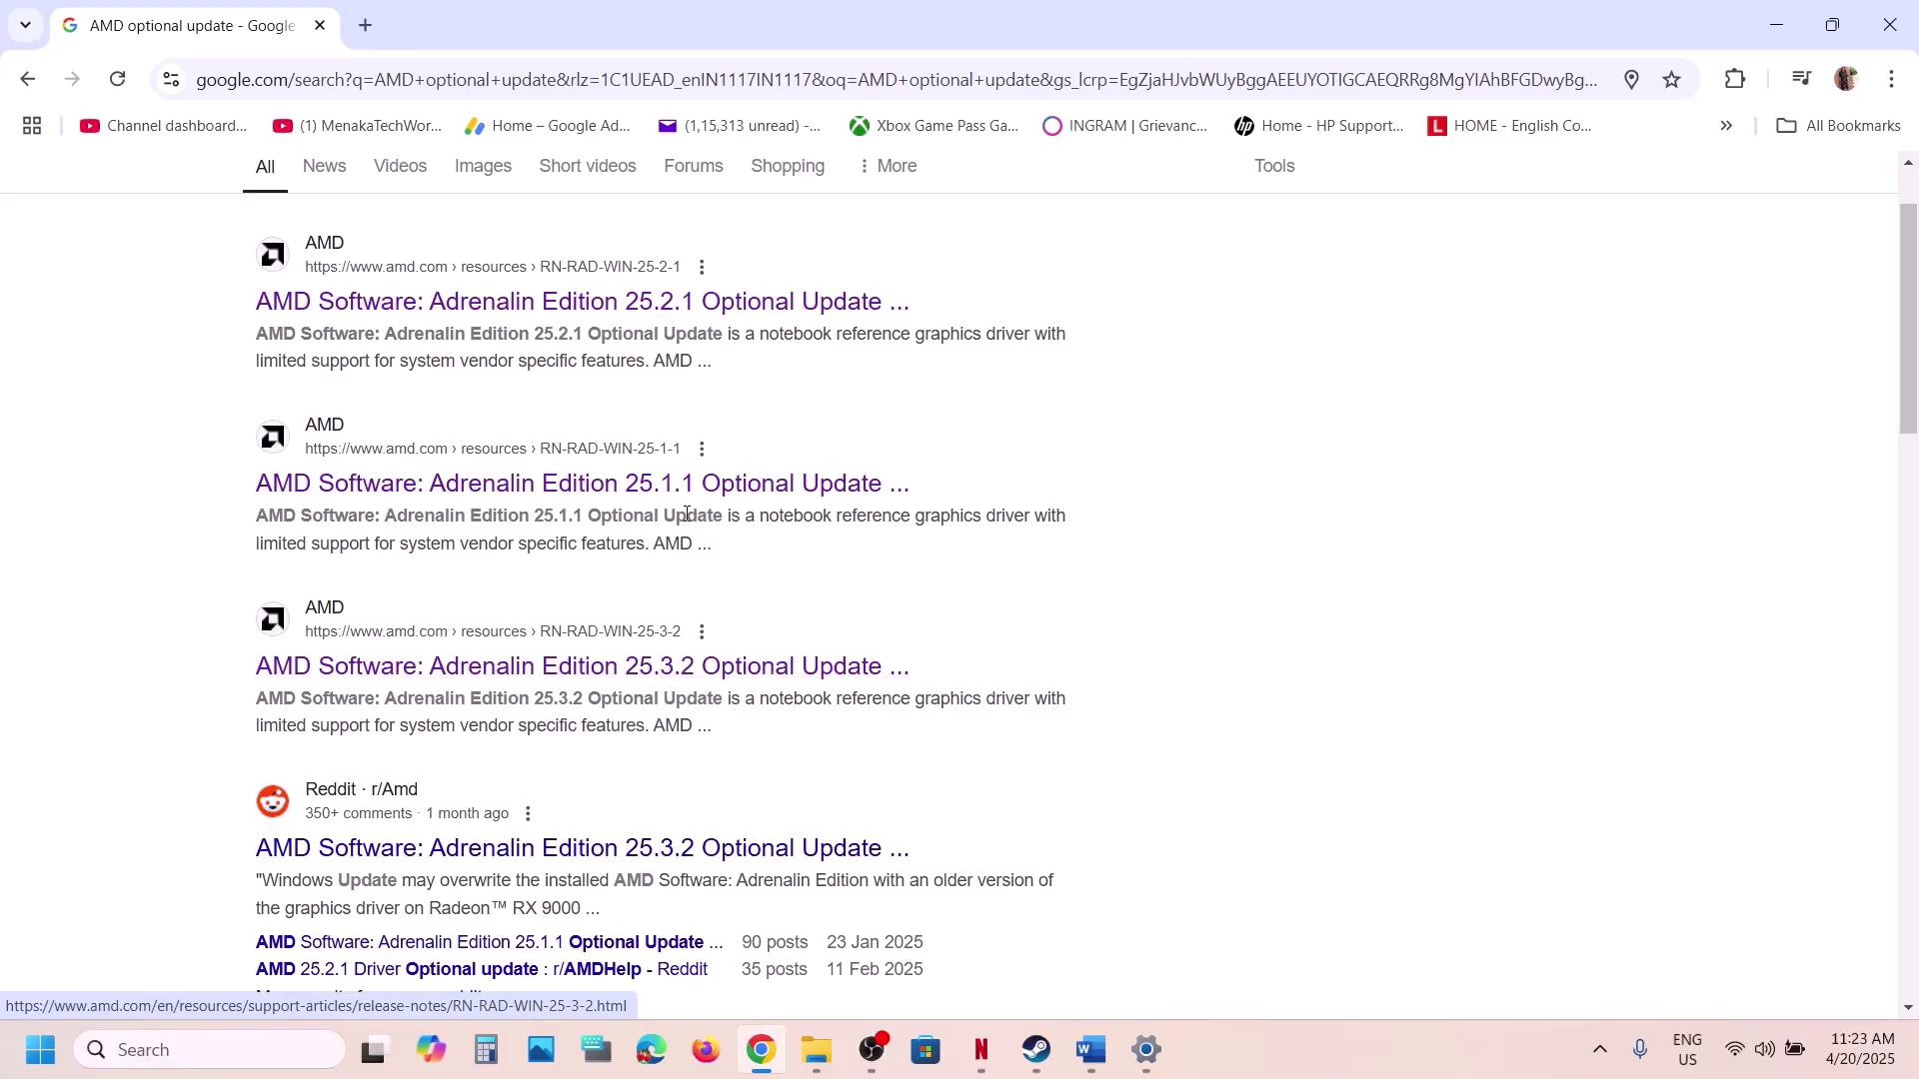
{"action": "scroll", "coordinate": [684, 677], "scroll_direction": "down", "scroll_amount": 3}
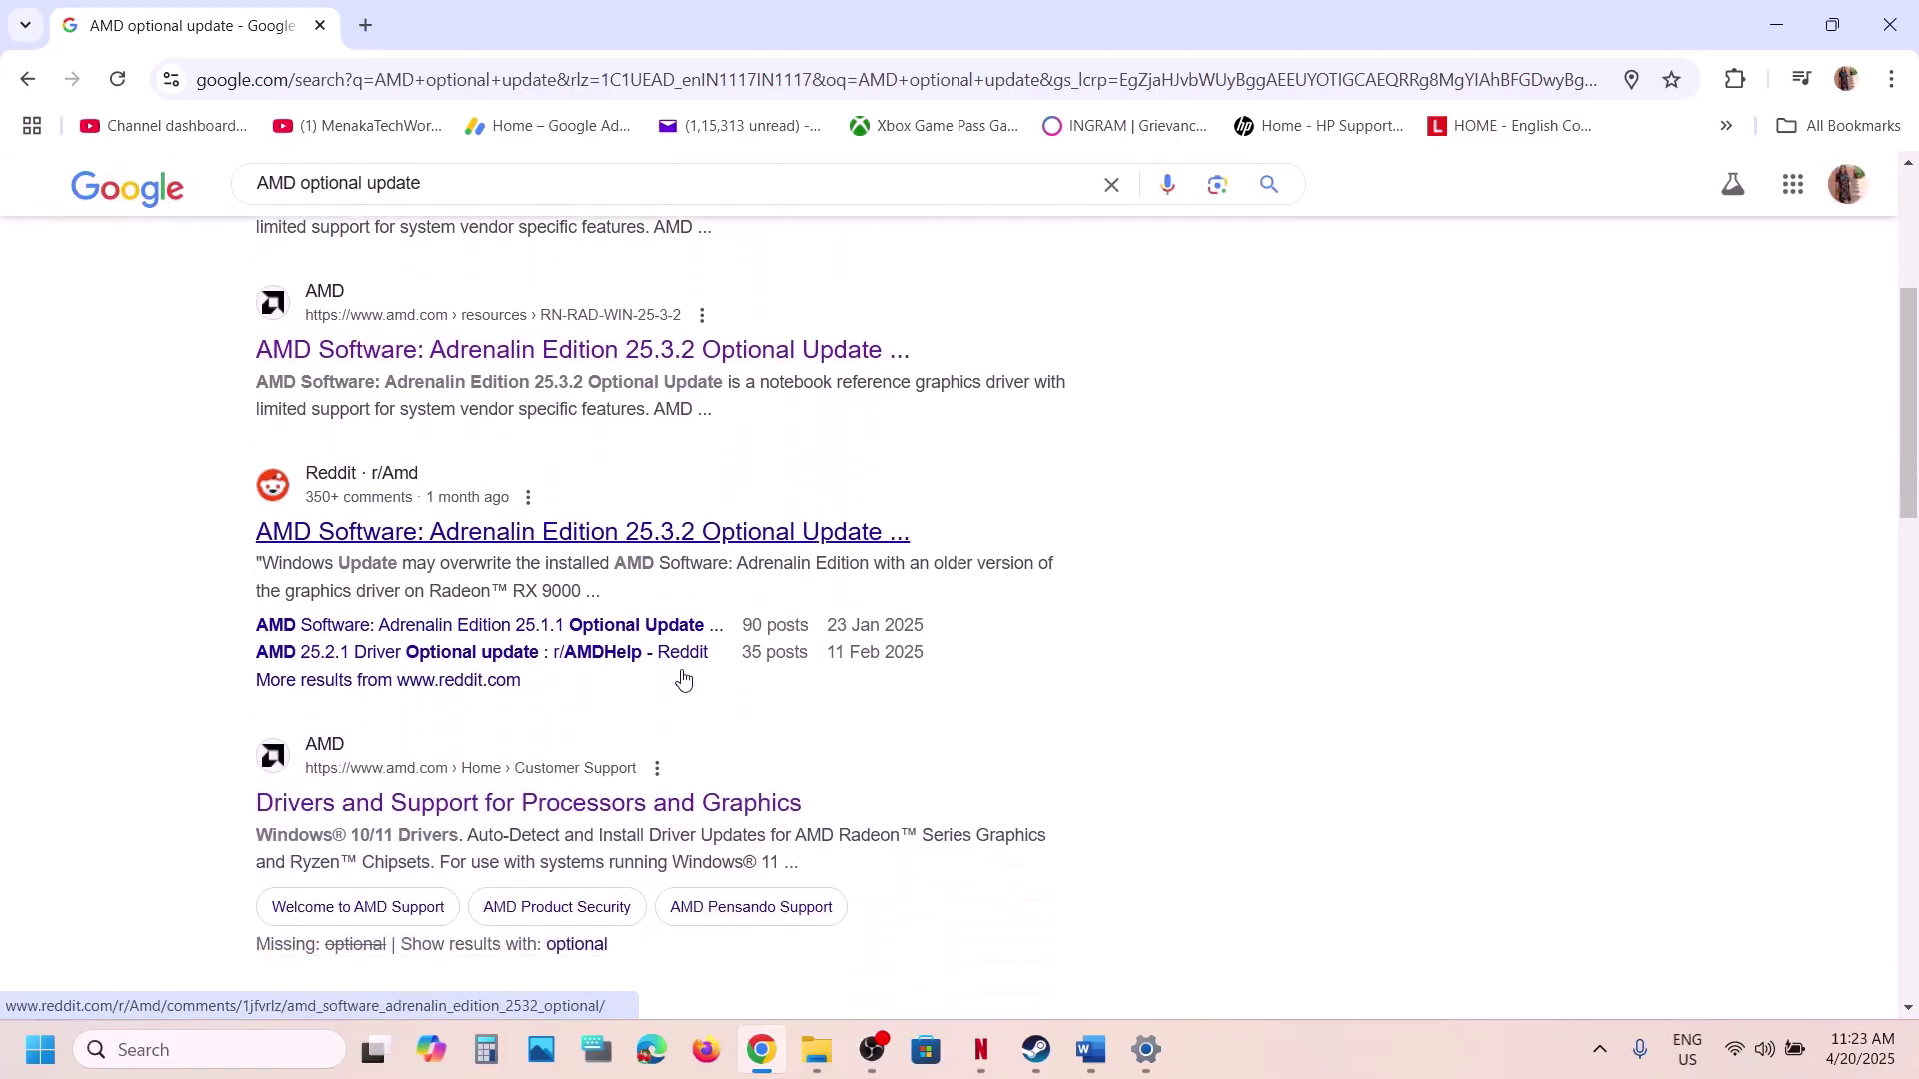
{"action": "scroll", "coordinate": [700, 678], "scroll_direction": "up", "scroll_amount": 5}
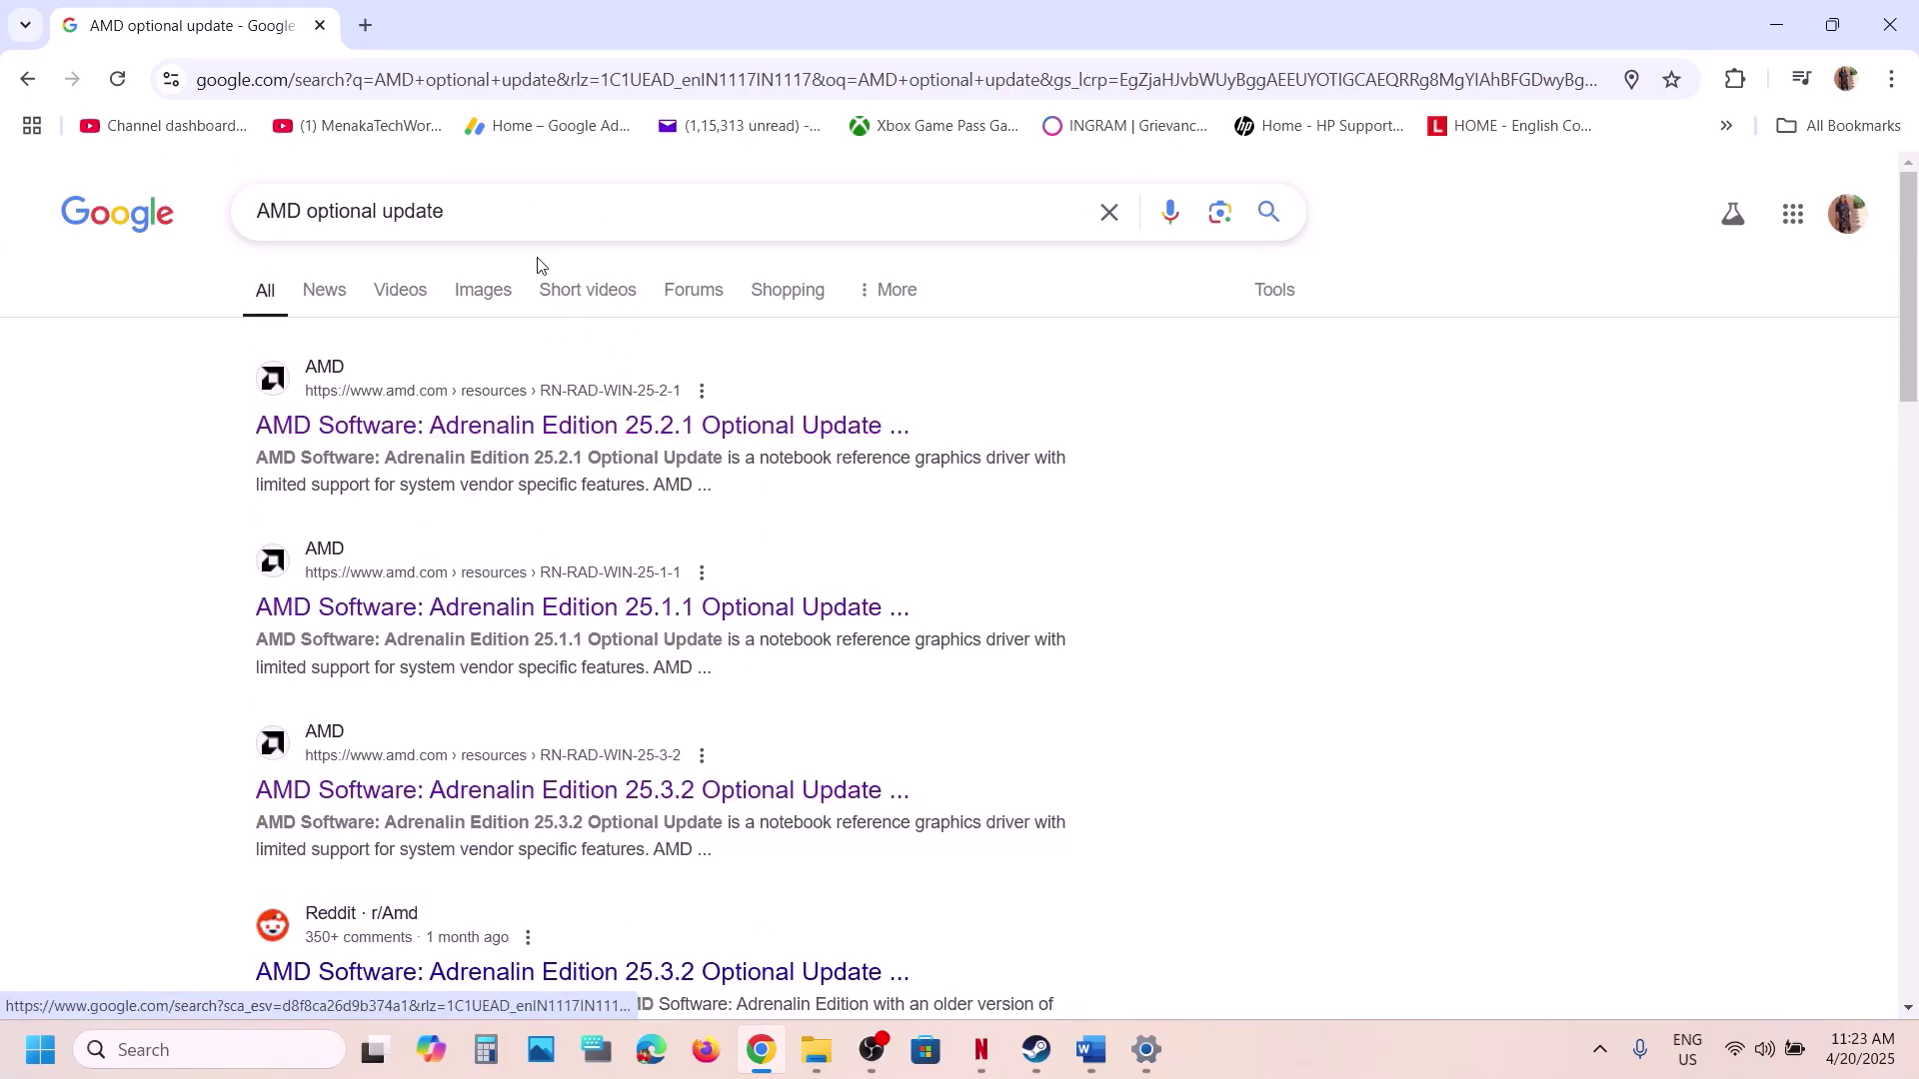
{"action": "middle_click", "coordinate": [678, 799]}
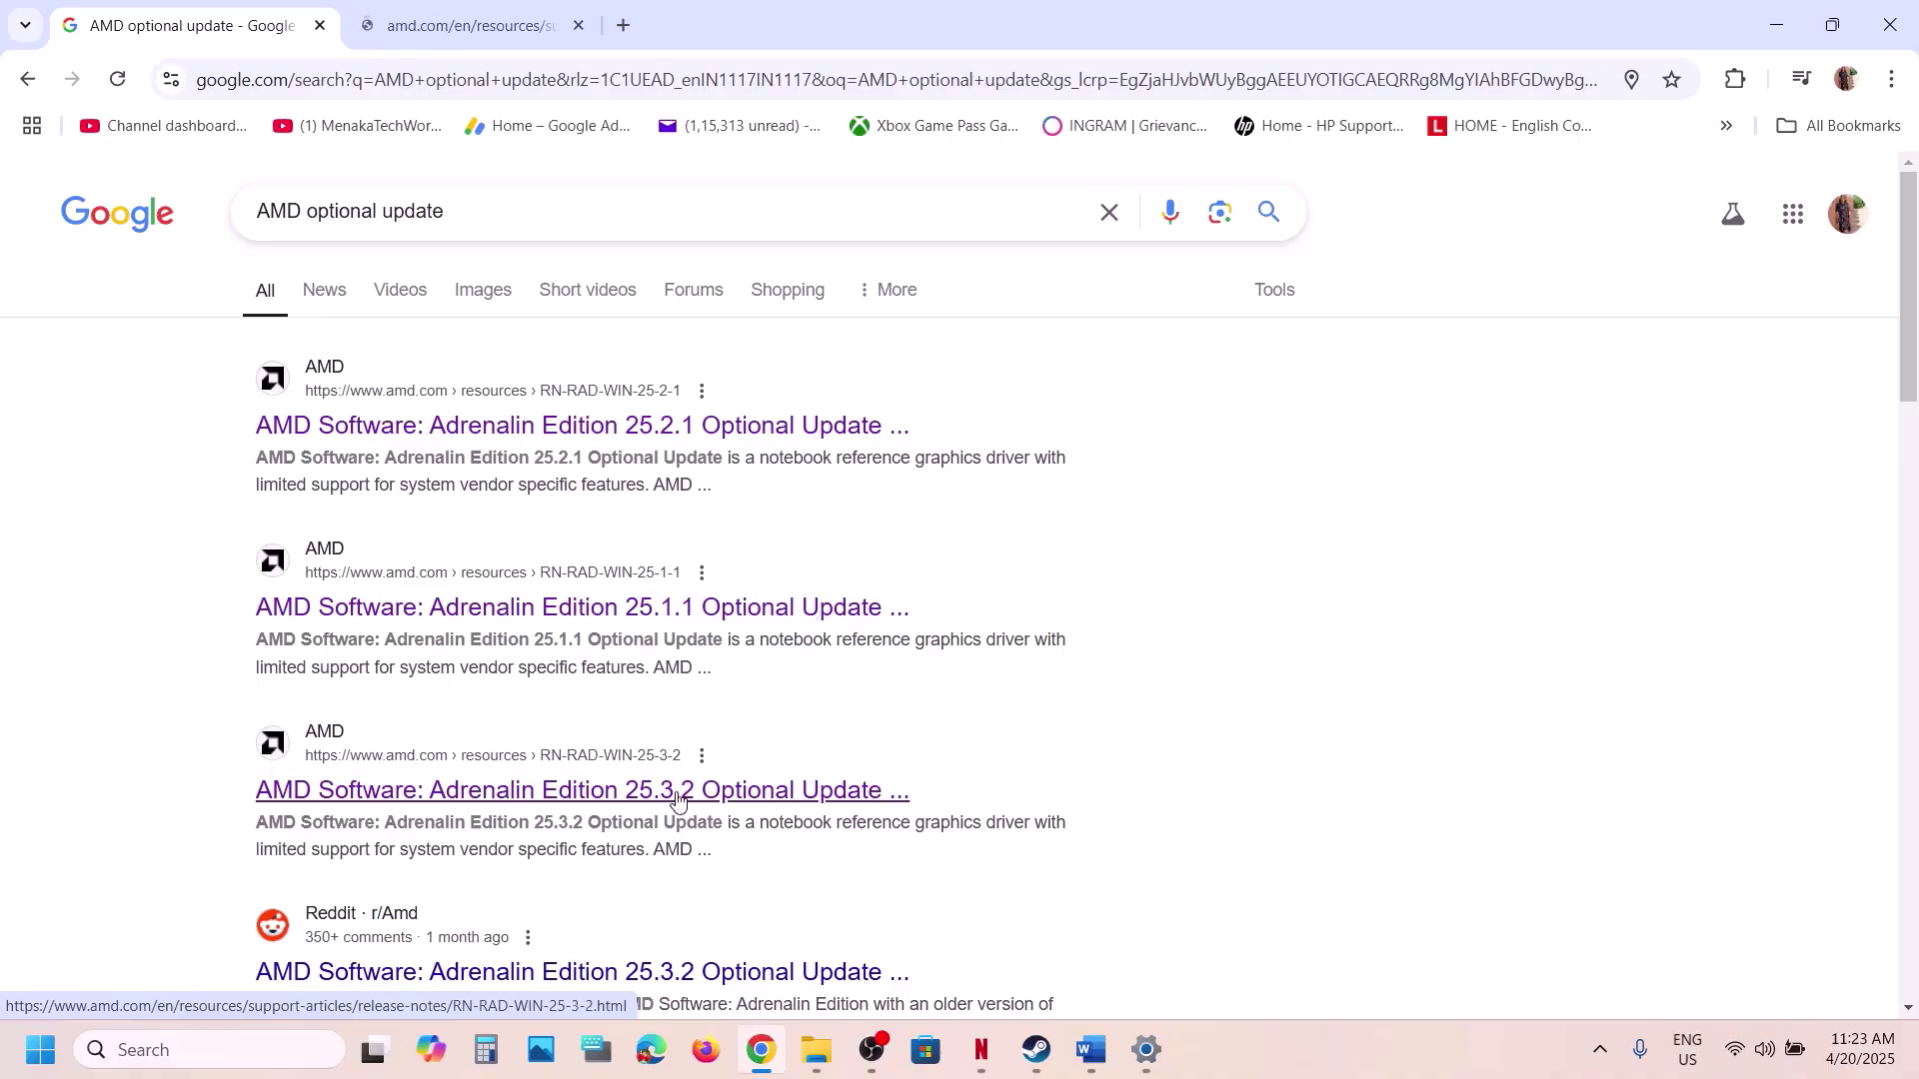
{"action": "middle_click", "coordinate": [680, 430]}
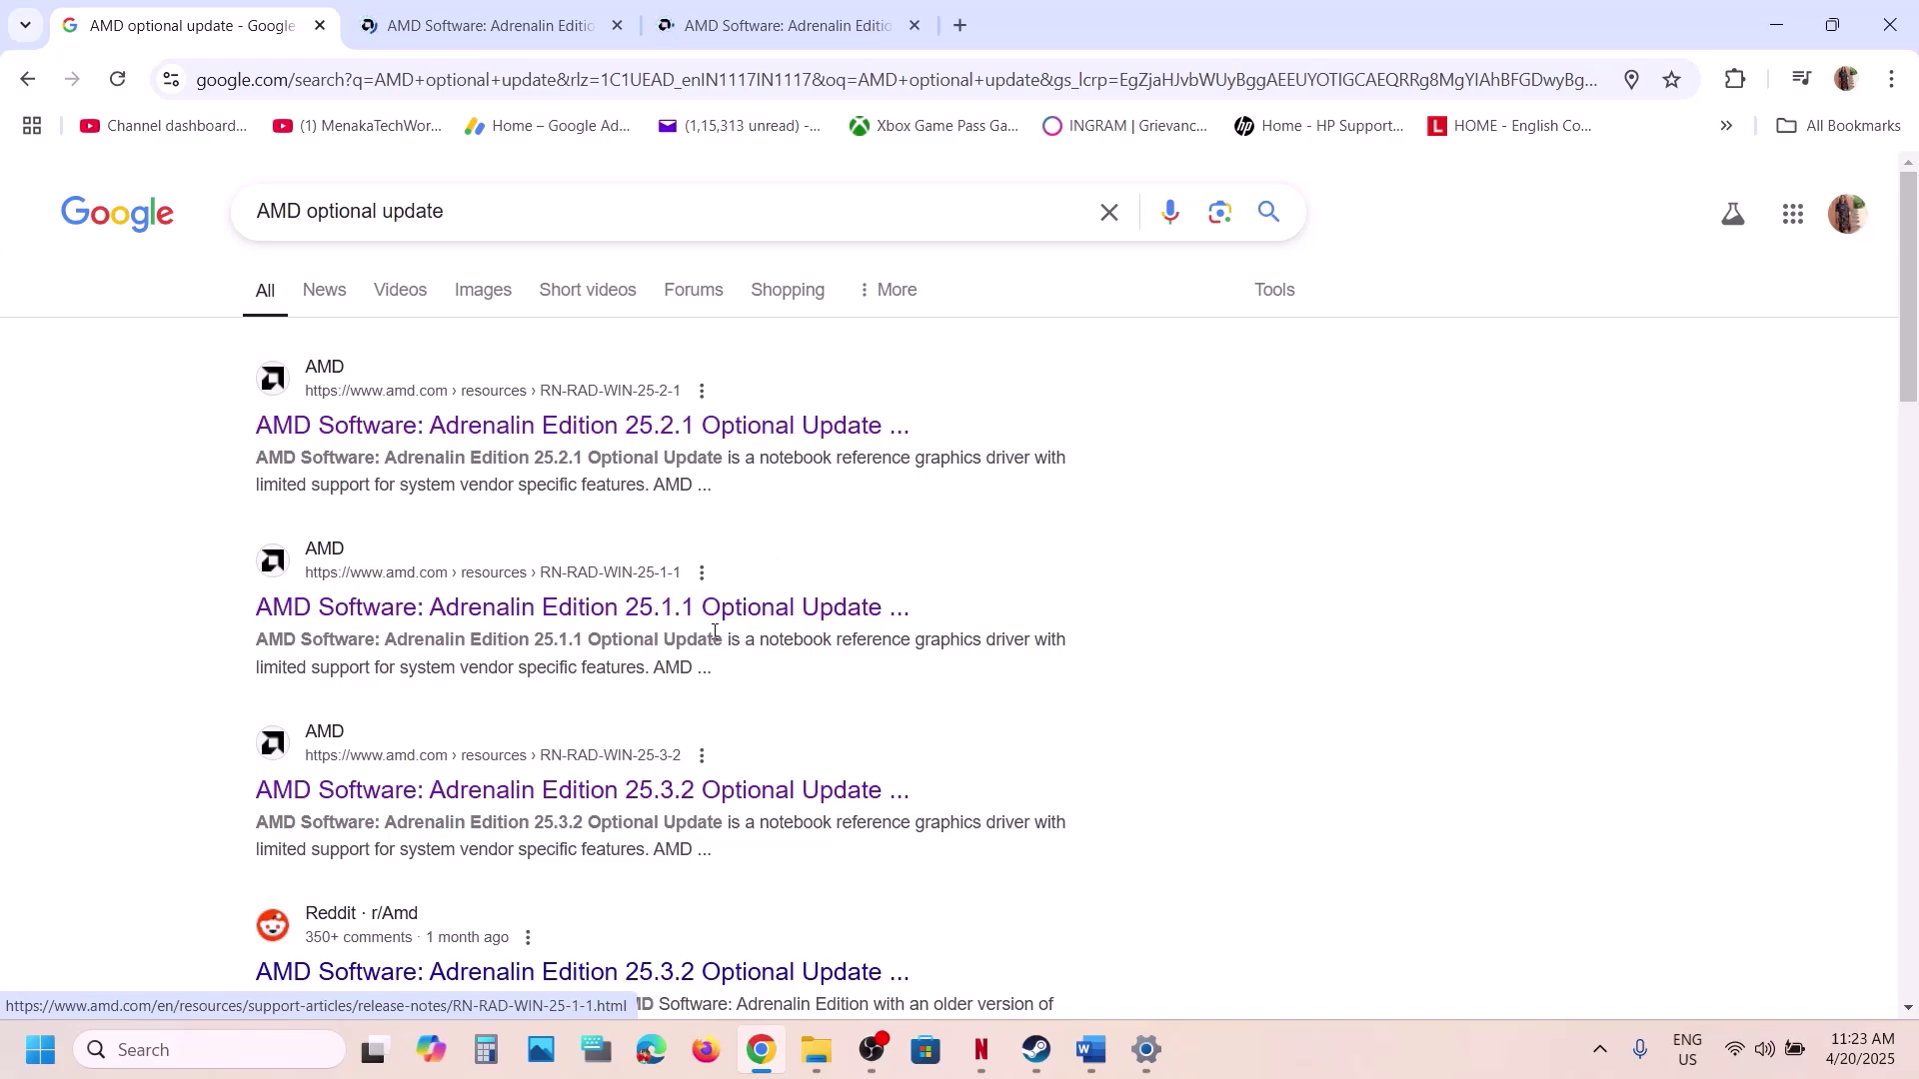
Download the Adrenalin 25.3.2 Optional Update driver for Windows 10/11 64-bit from its release notes.
{"action": "left_click", "coordinate": [529, 42]}
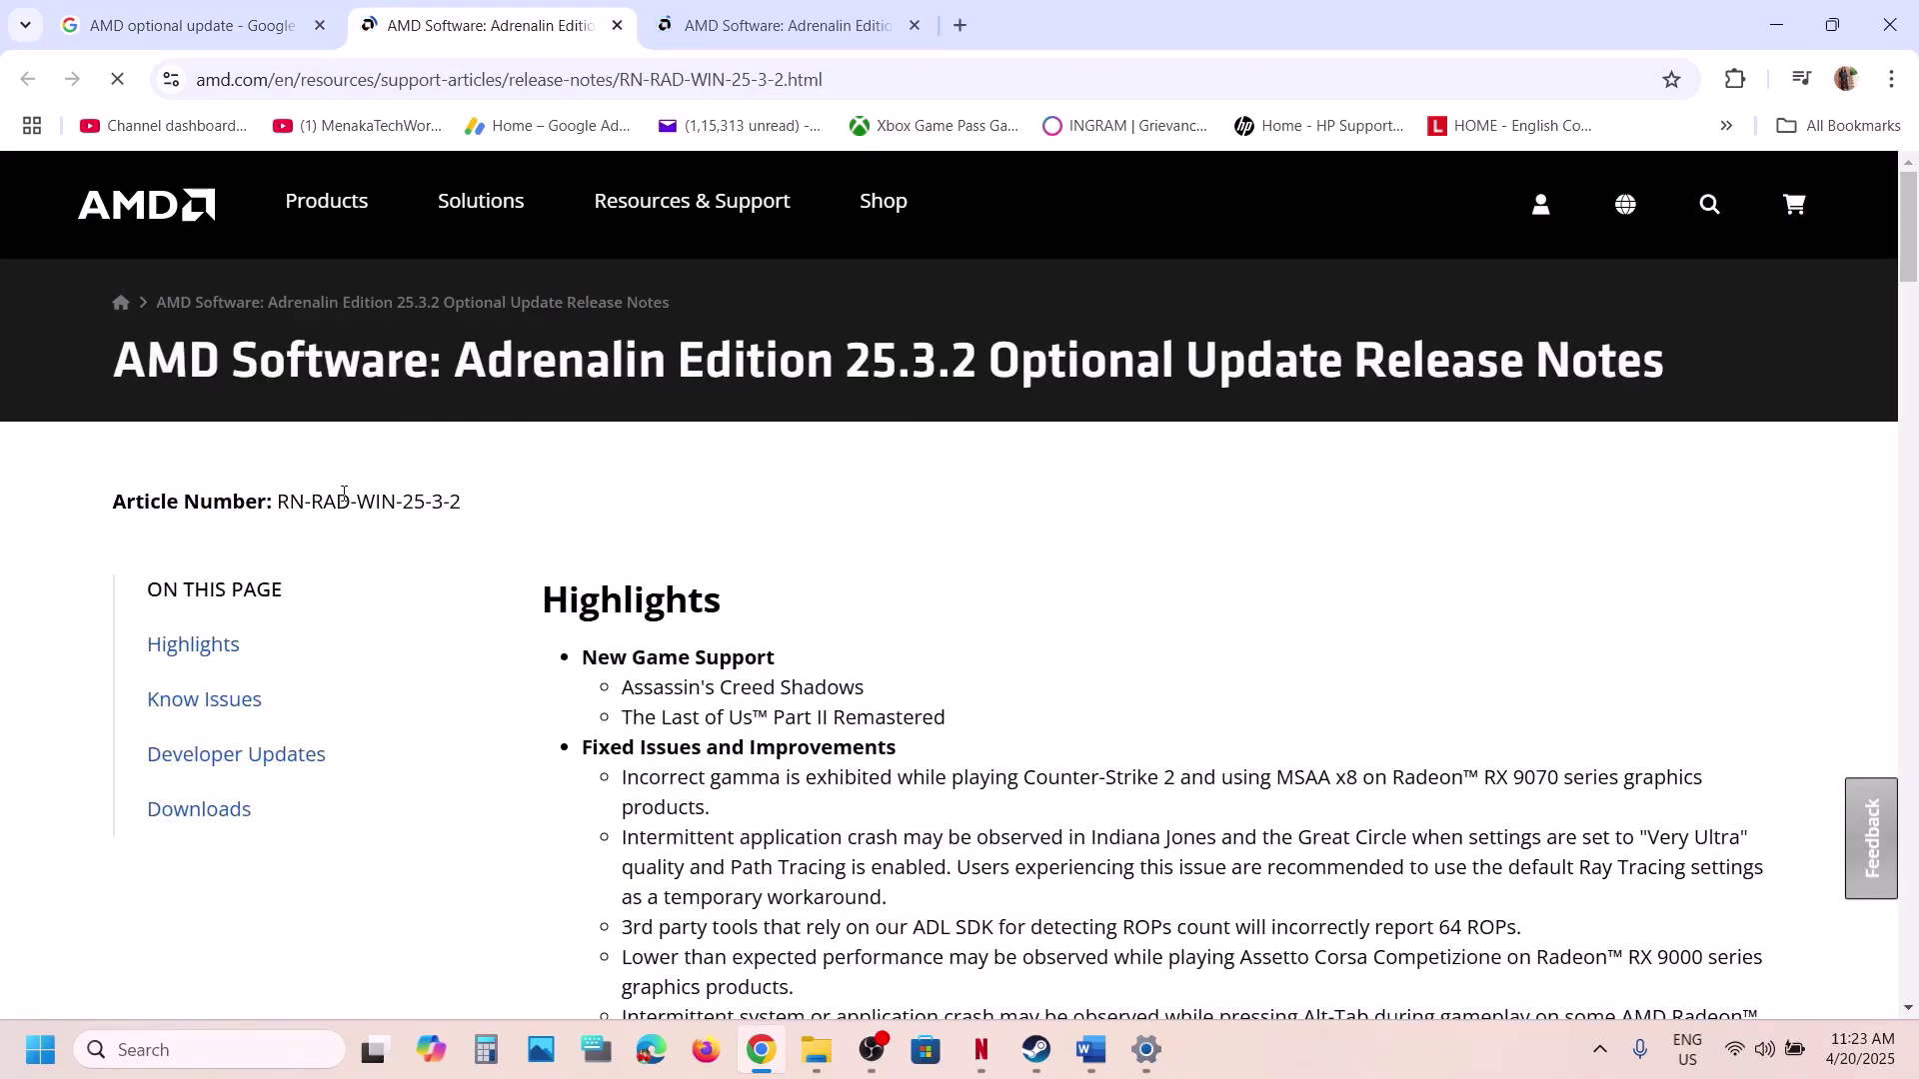
{"action": "scroll", "coordinate": [627, 637], "scroll_direction": "down", "scroll_amount": 10}
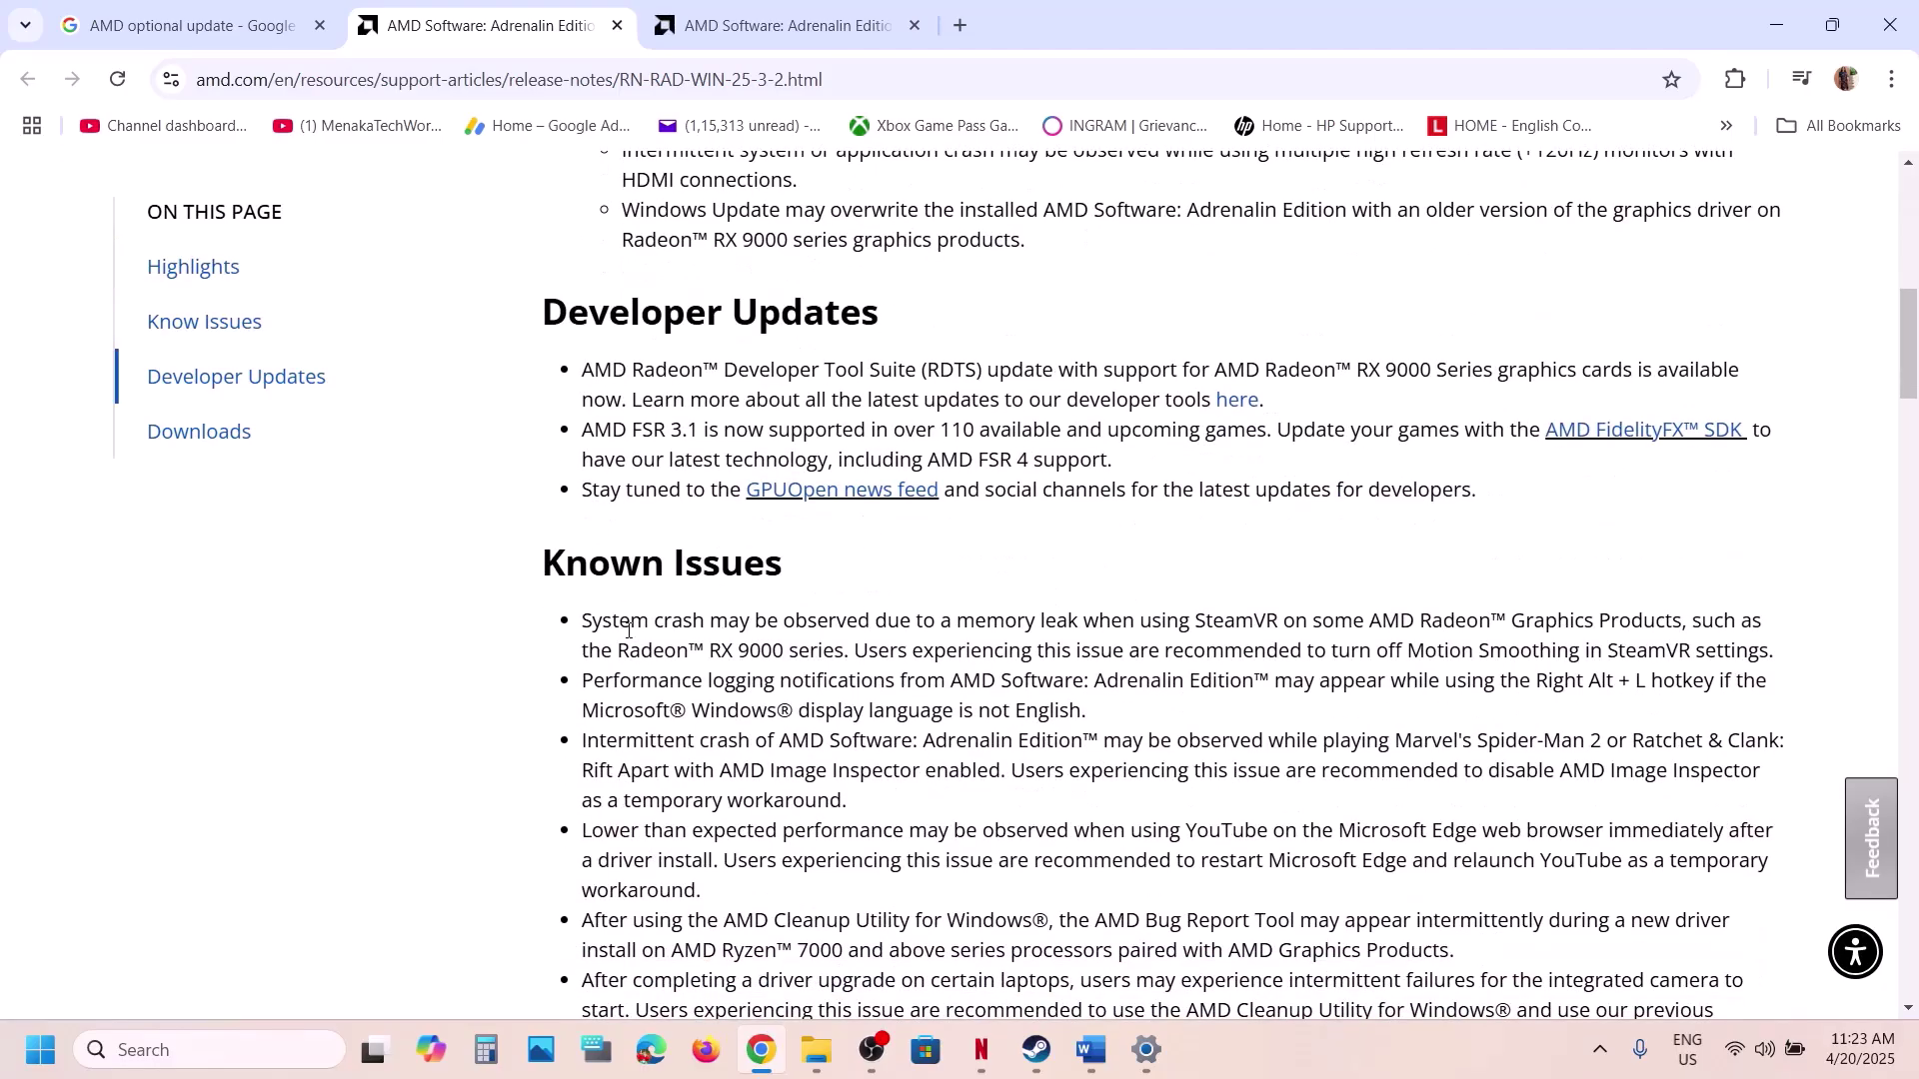
{"action": "scroll", "coordinate": [627, 630], "scroll_direction": "down", "scroll_amount": 10}
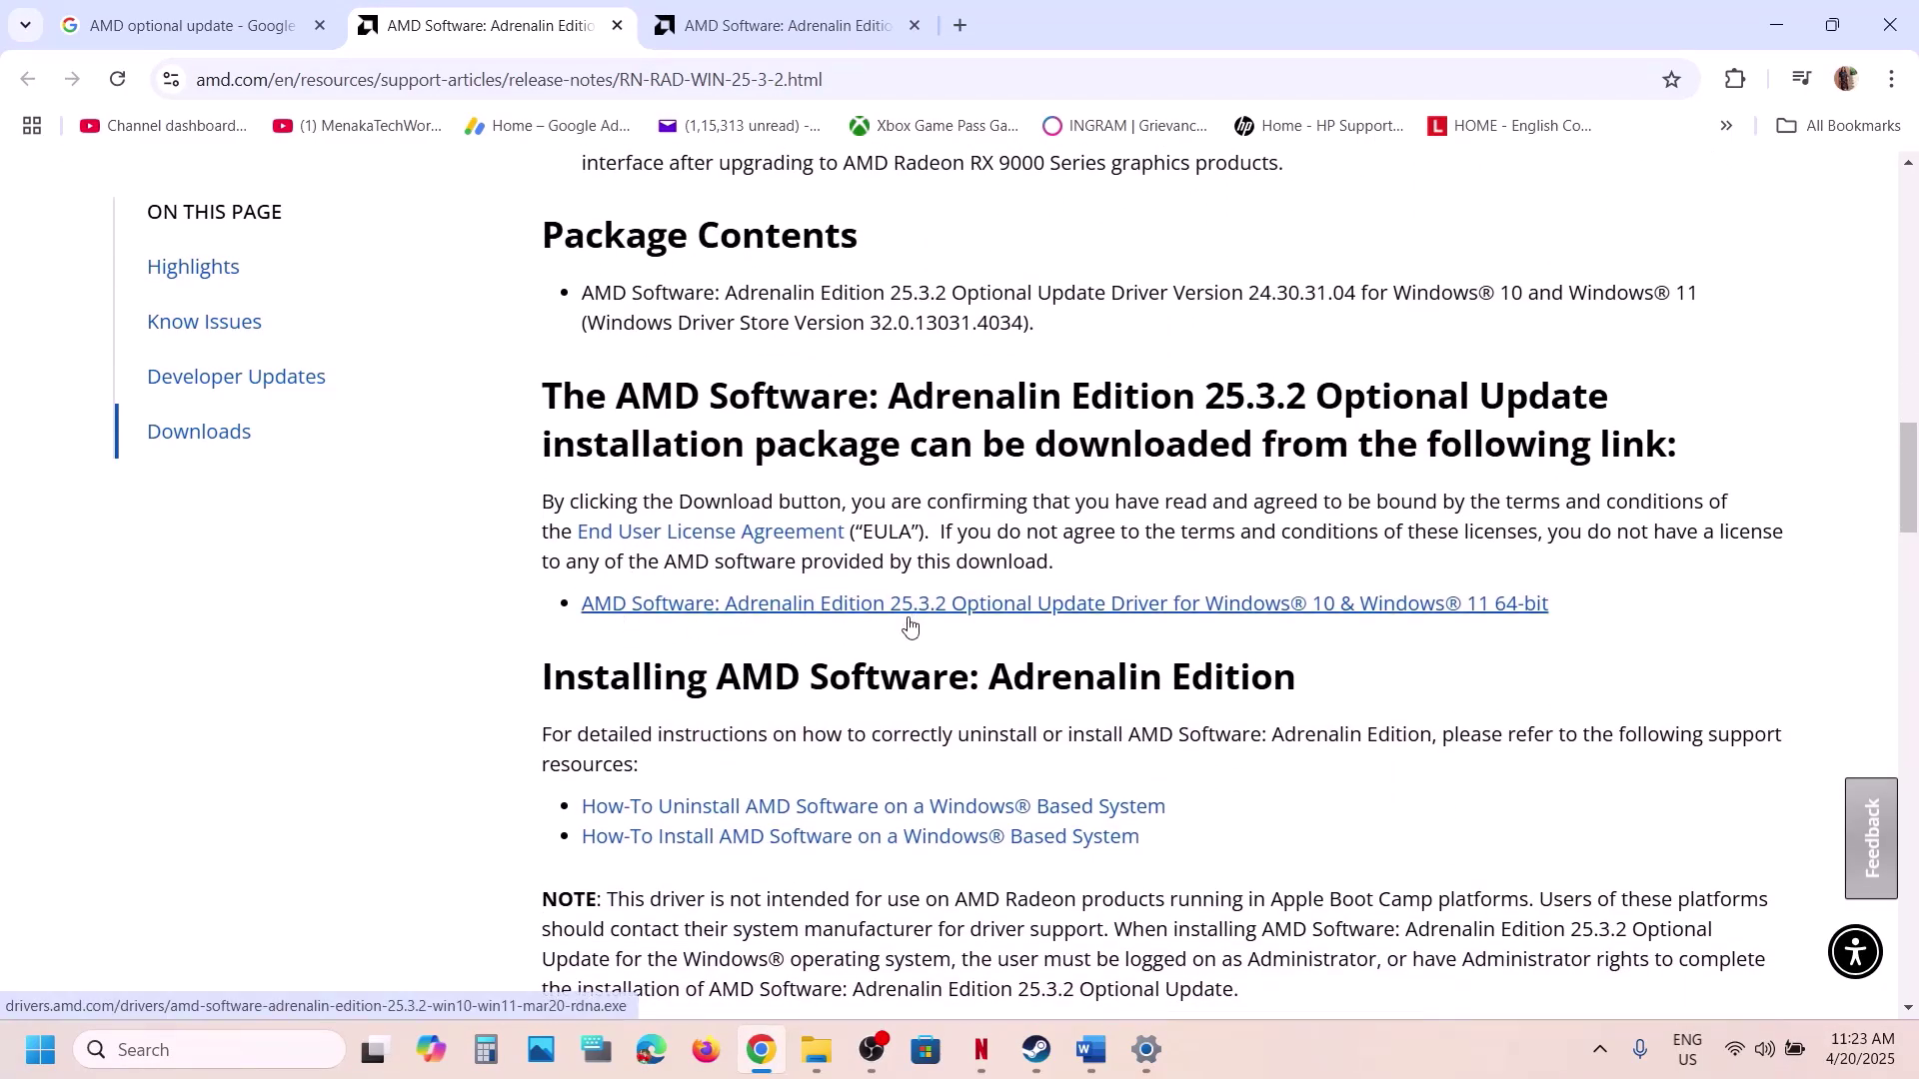
{"action": "left_click", "coordinate": [1016, 607]}
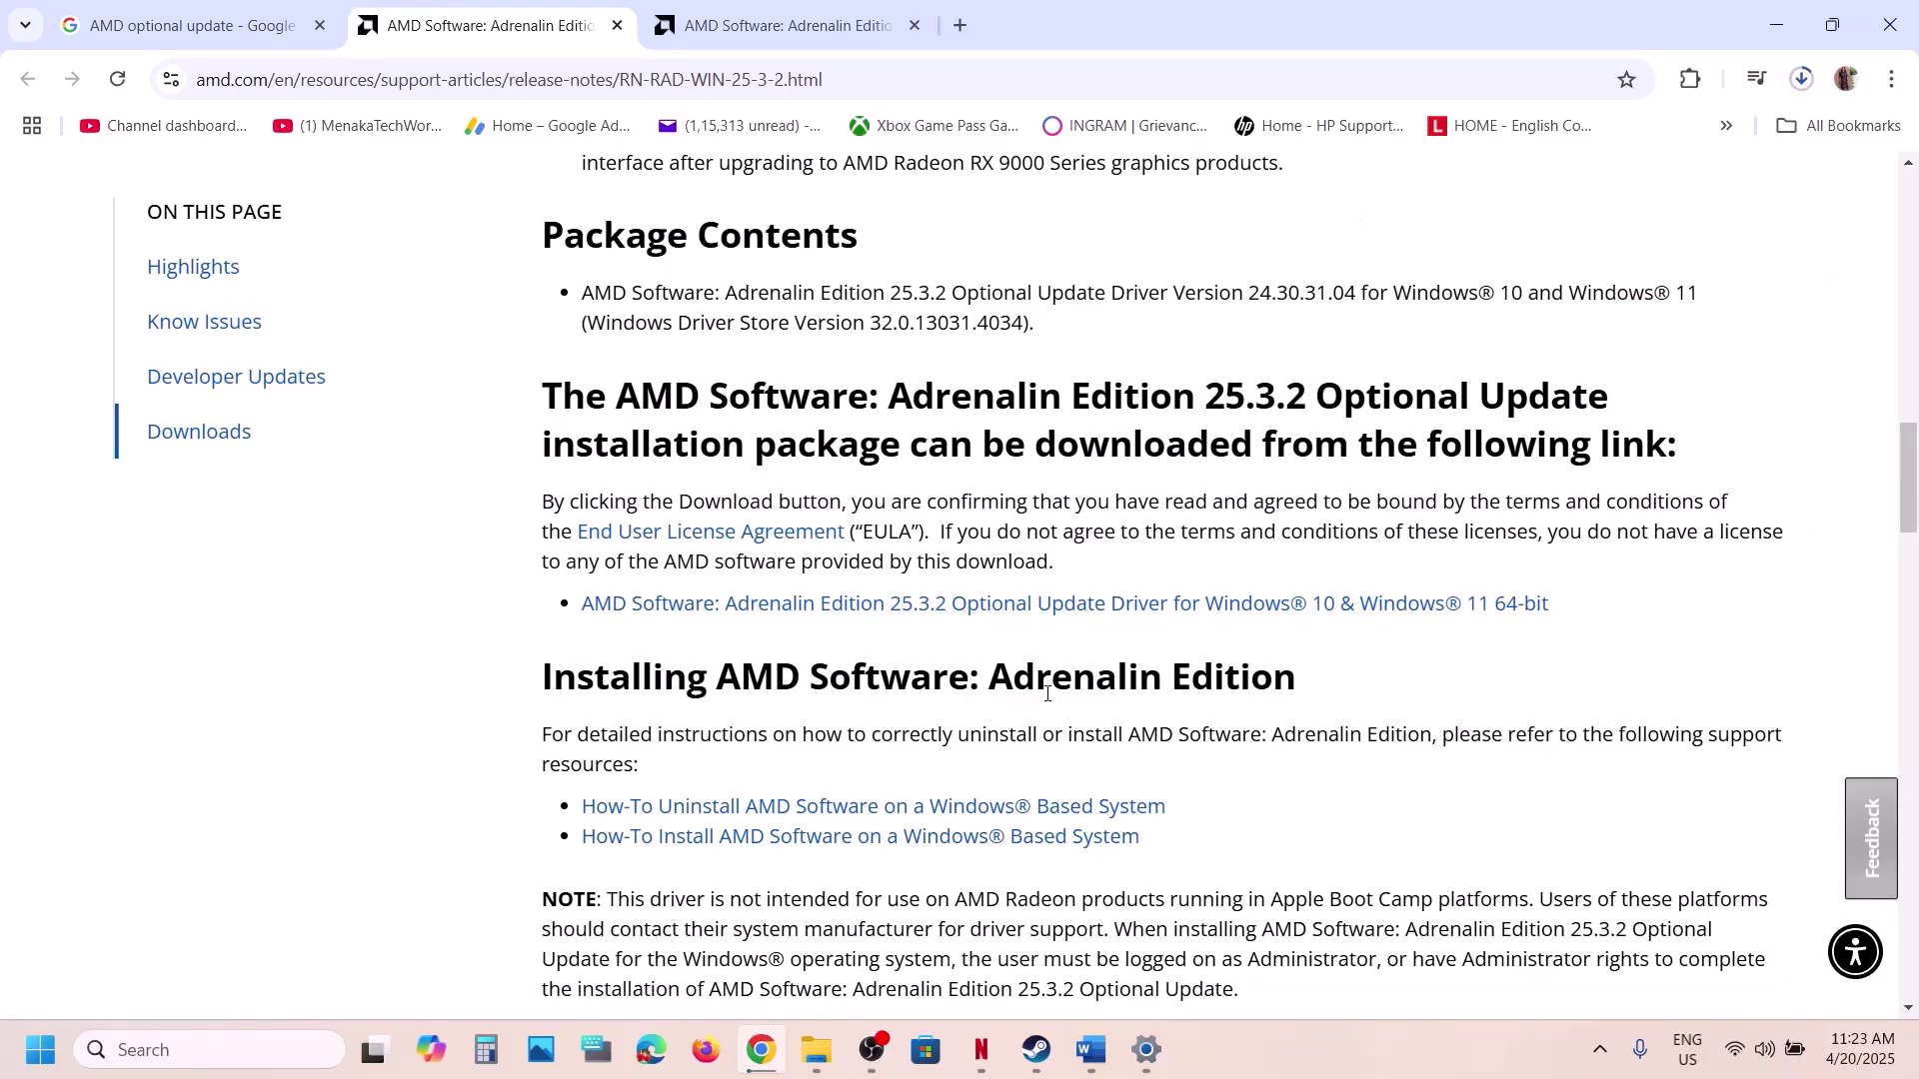
{"action": "left_click", "coordinate": [794, 50]}
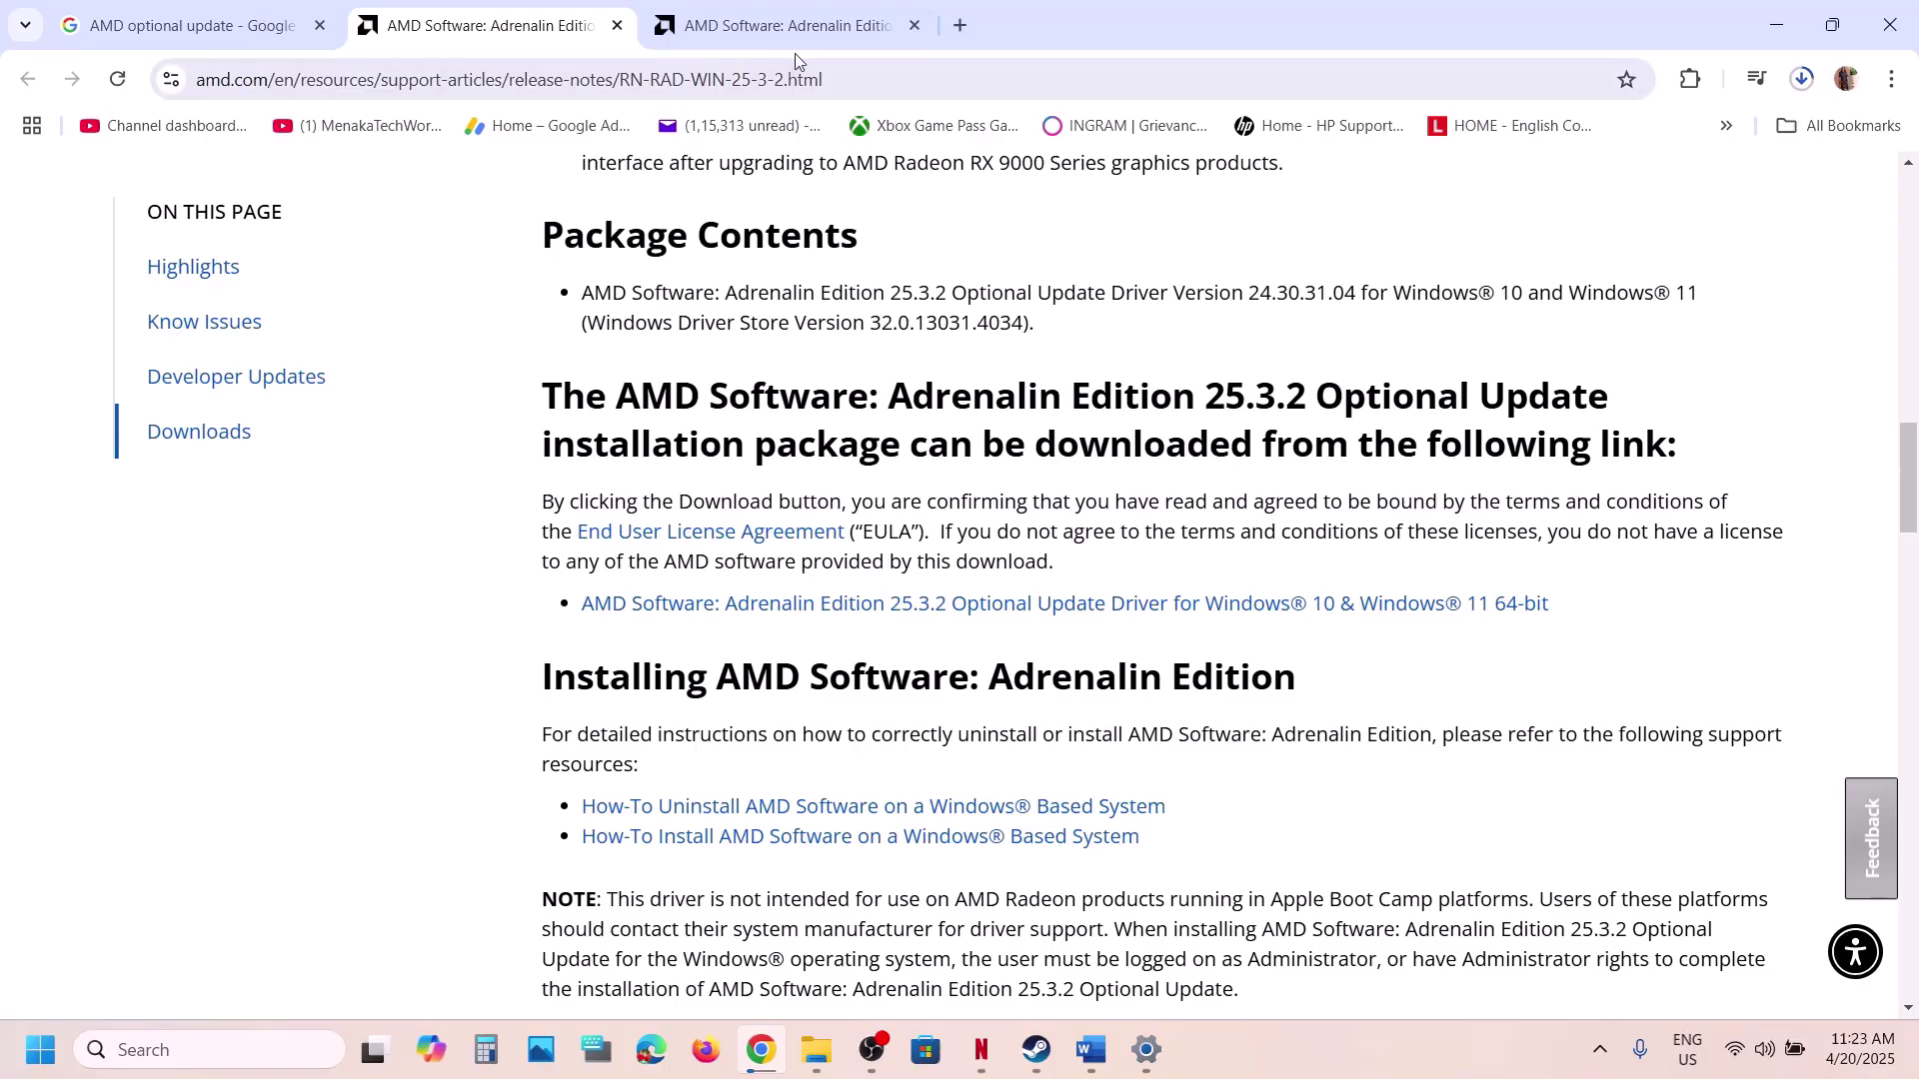